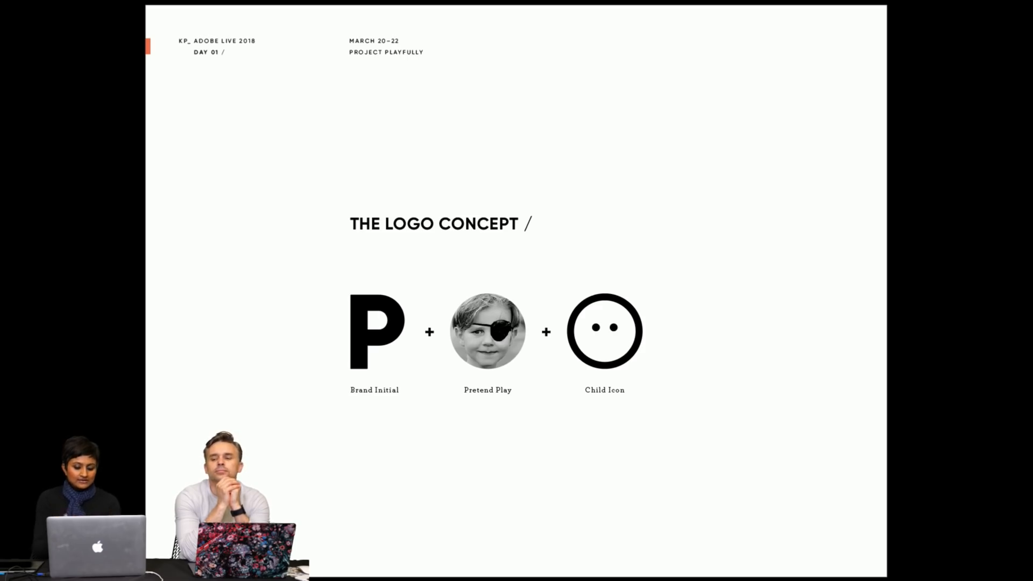
# Step: Leave the presentation view of the moodboard document at the icons page and switch to the Illustrator construction document
pyautogui.press('Right')
pyautogui.press('Left')
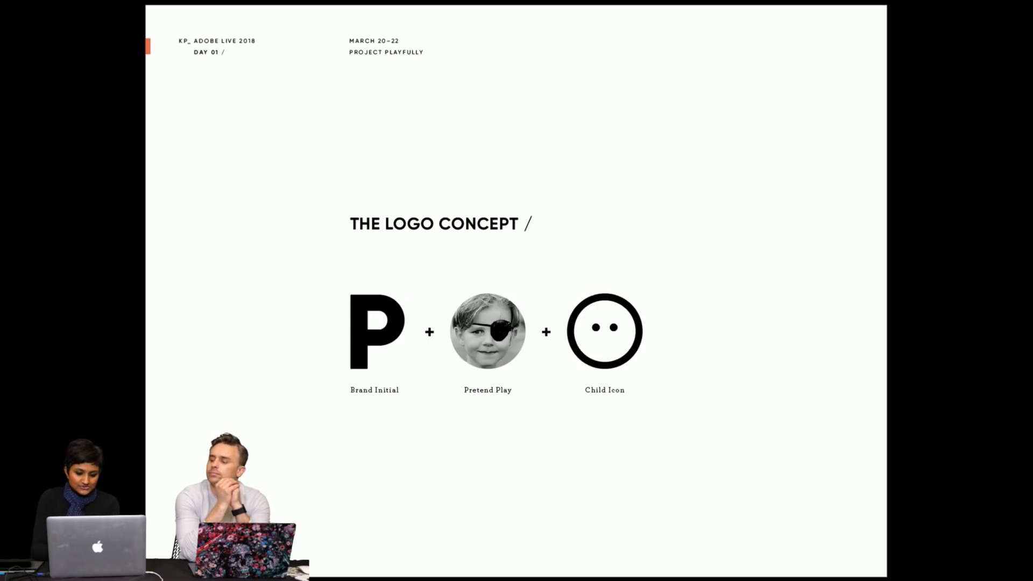
pyautogui.press('Left')
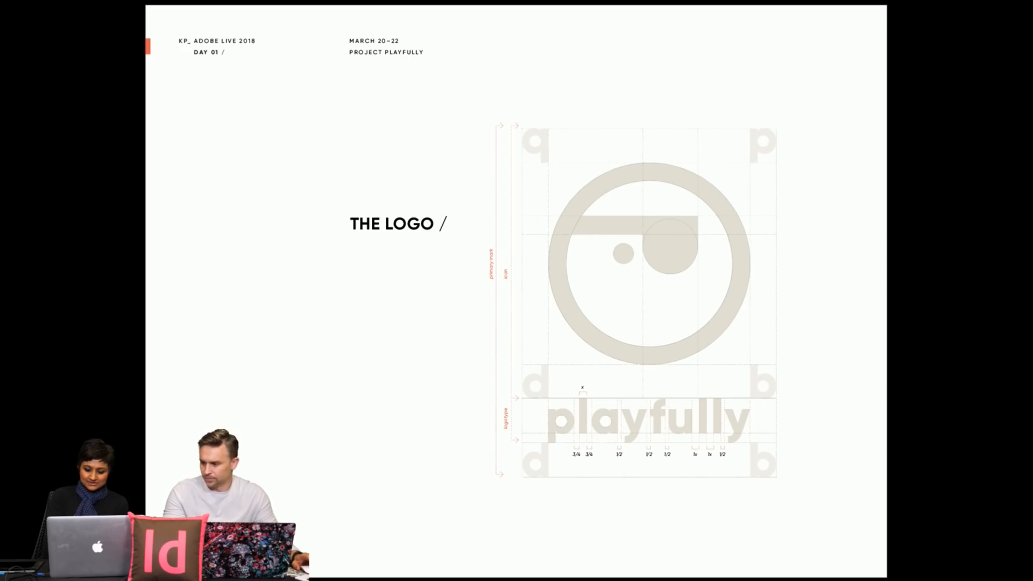
pyautogui.press('Right')
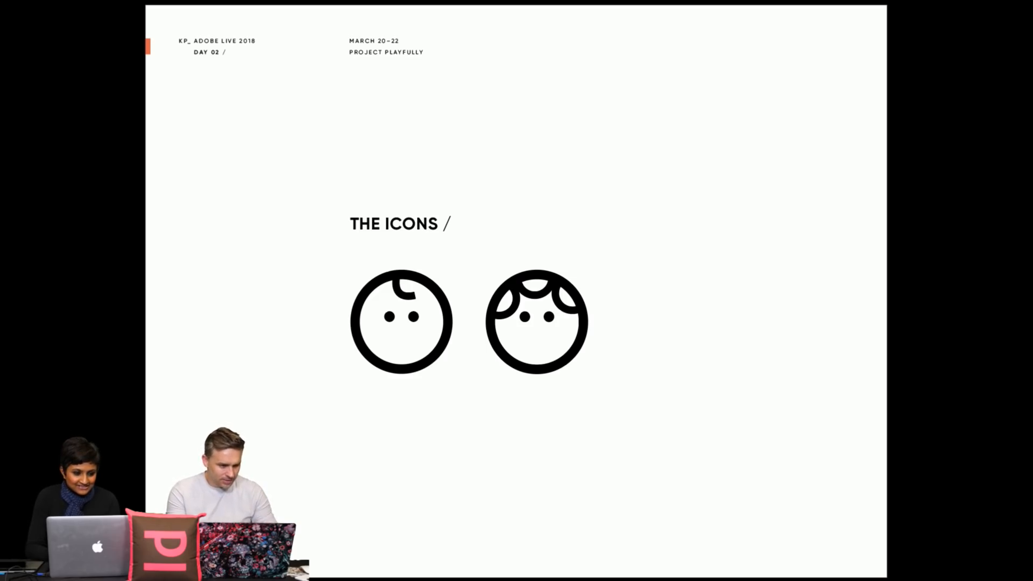
pyautogui.press('Escape')
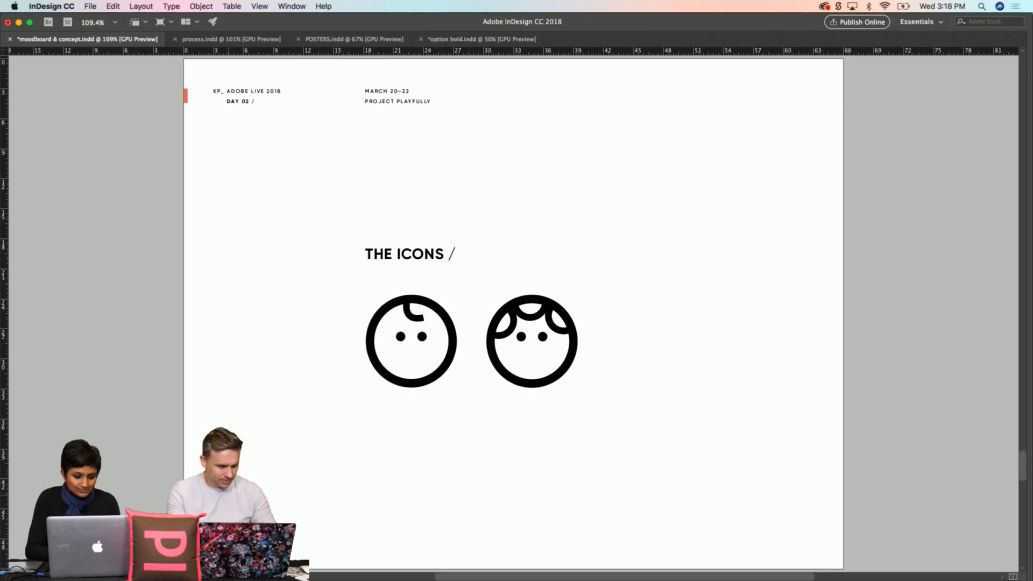
pyautogui.press('super+Tab')
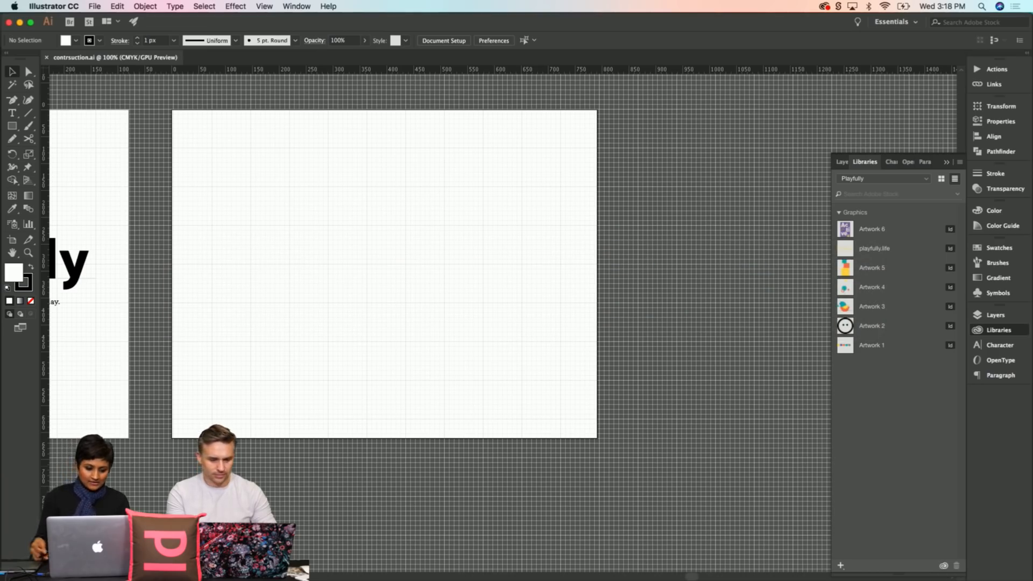
# Step: Look over the logo construction artboards at 150% zoom, from the empty artboard to the playfully lockups and back
pyautogui.press('z')
pyautogui.click(215, 143)
pyautogui.hscroll(5, 486, 315)
pyautogui.scroll(-2, 486, 316)
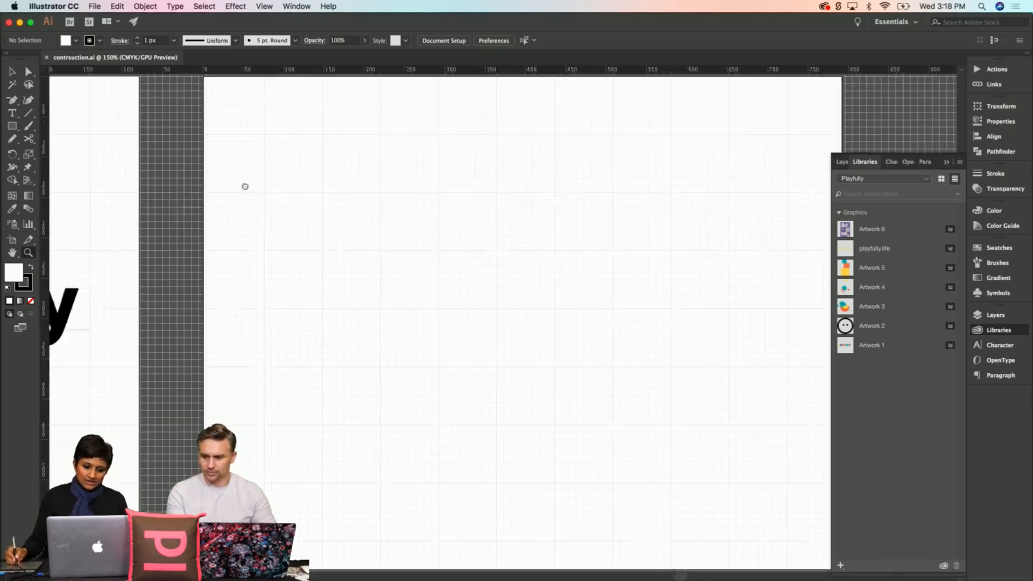
pyautogui.scroll(-2, 386, 342)
pyautogui.hscroll(-1, 386, 343)
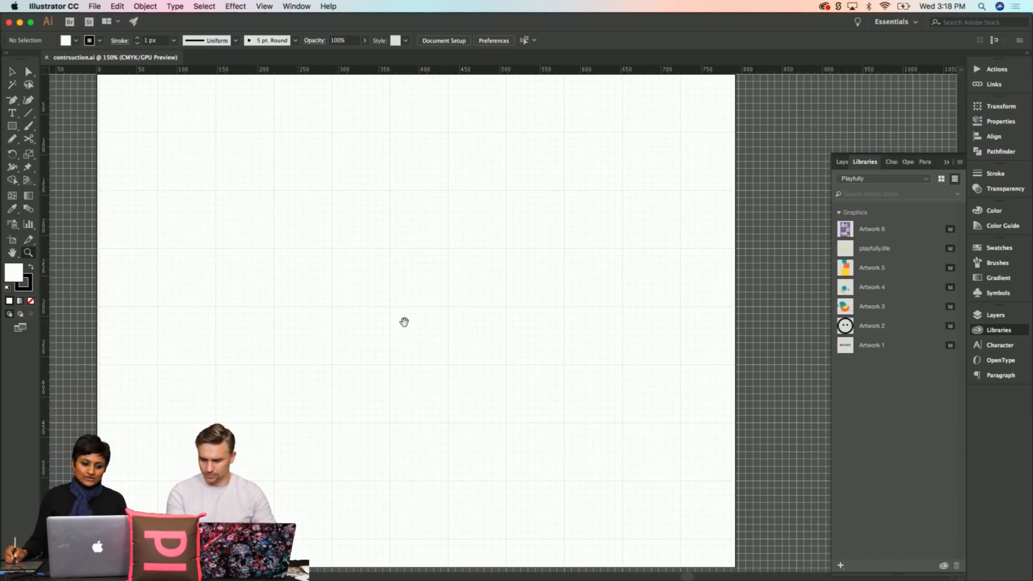
pyautogui.hscroll(-15, 424, 290)
pyautogui.scroll(1, 425, 290)
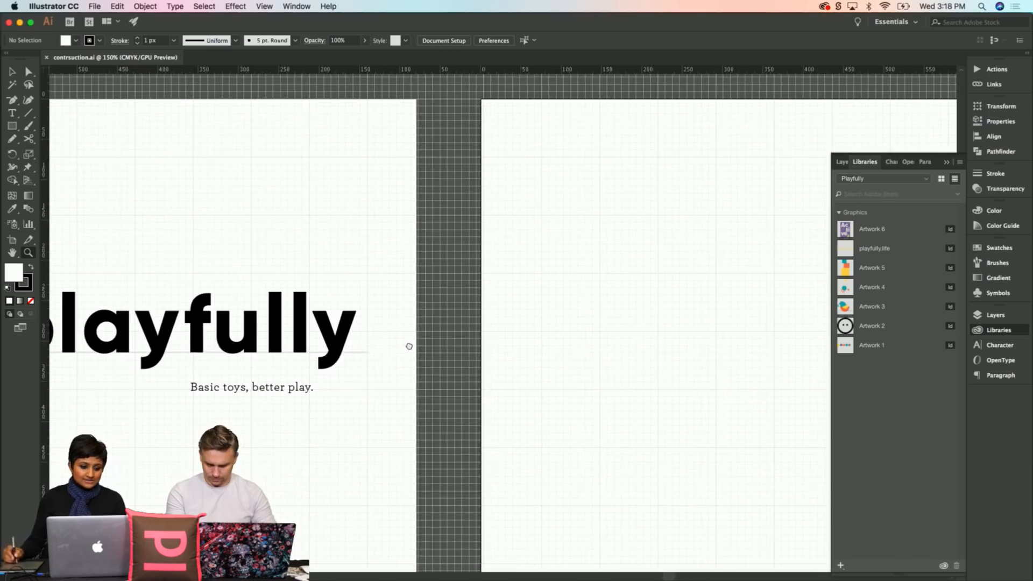
pyautogui.hscroll(-10, 309, 399)
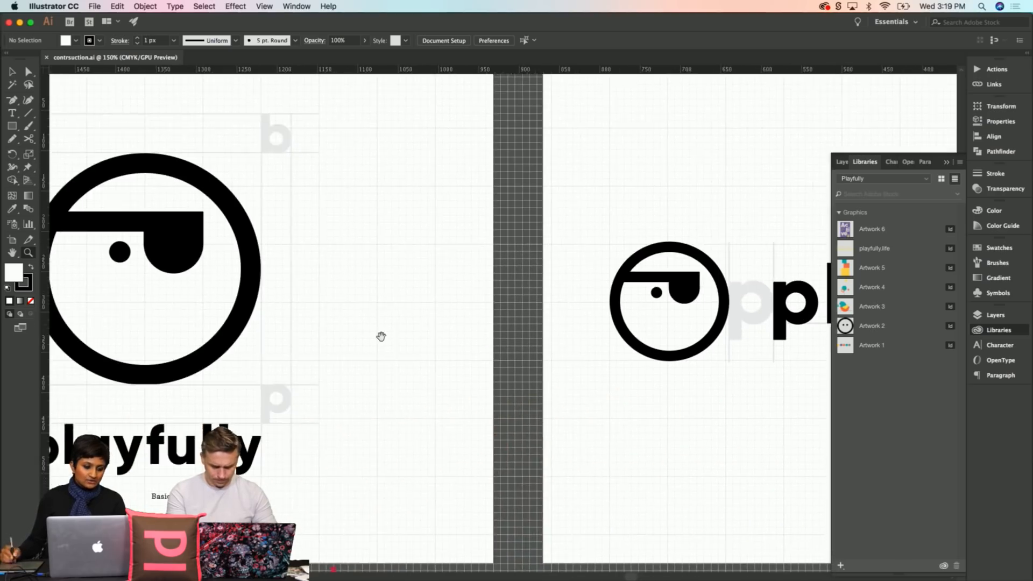
pyautogui.hscroll(5, 618, 320)
pyautogui.hscroll(6, 183, 341)
pyautogui.hscroll(-6, 226, 362)
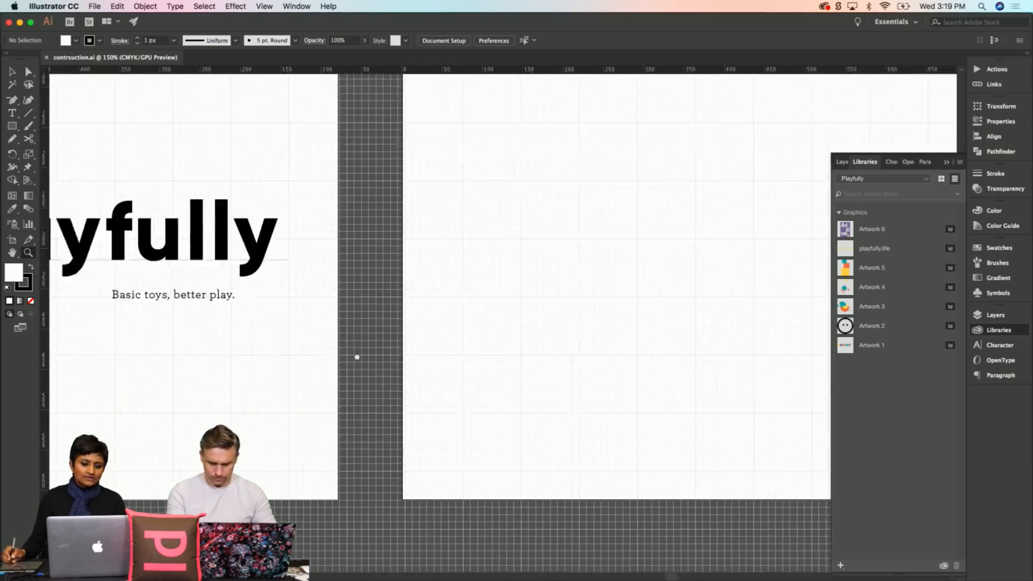
pyautogui.hscroll(15, 357, 357)
pyautogui.scroll(1, 193, 390)
pyautogui.scroll(-1, 309, 395)
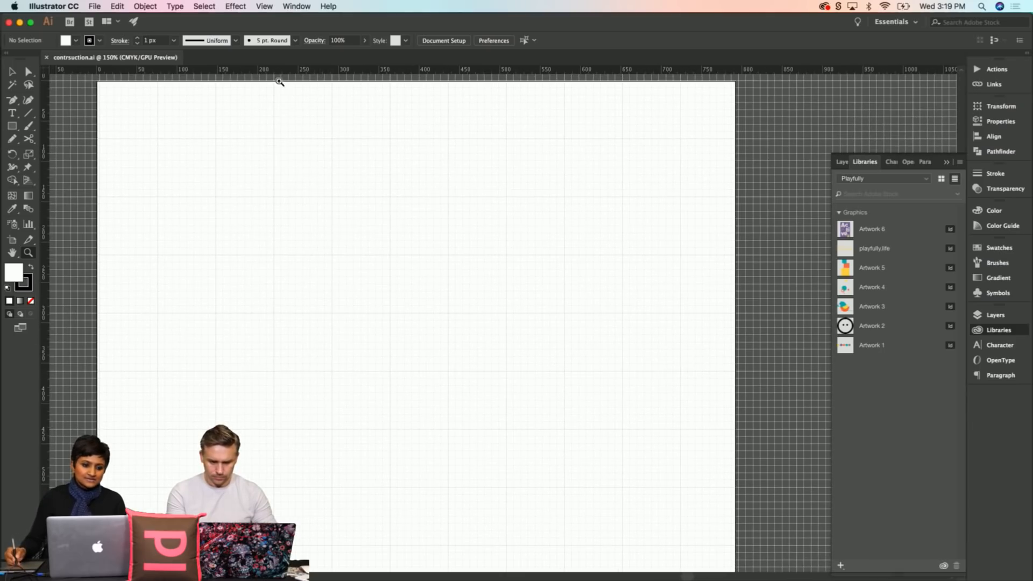
# Step: Turn on Snap to Grid for the construction document
pyautogui.click(264, 6)
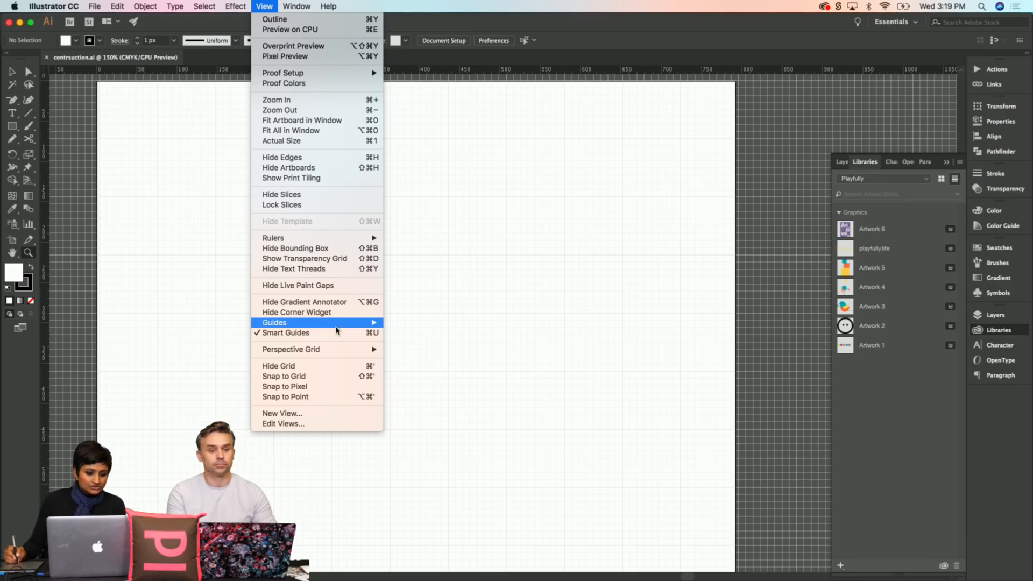
pyautogui.click(309, 377)
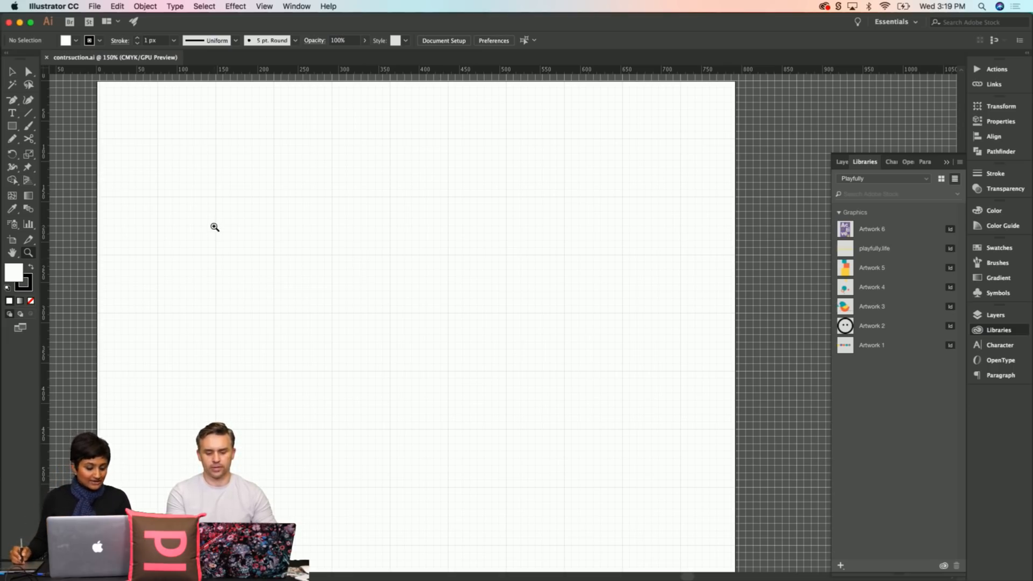
pyautogui.press('v')
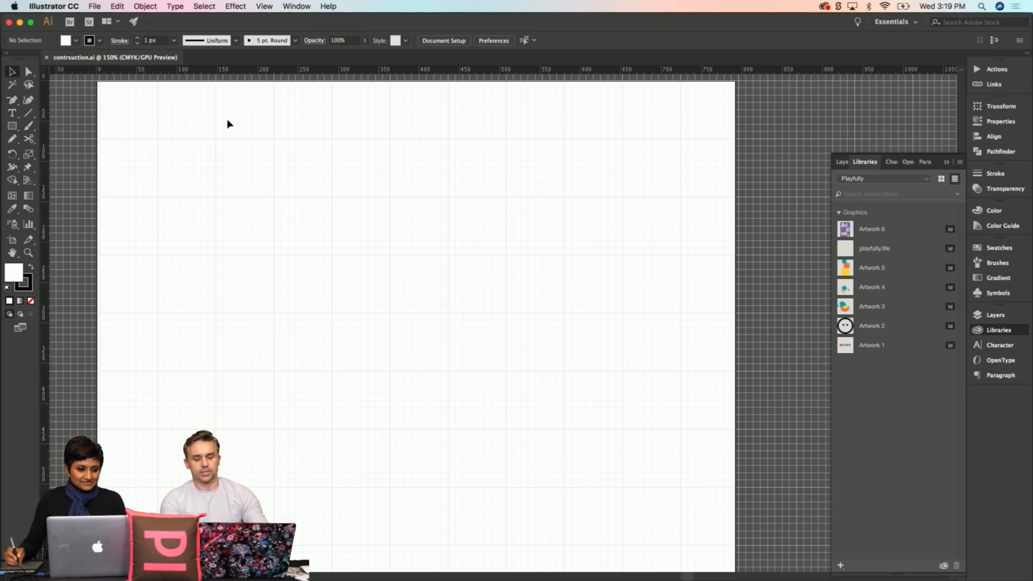
pyautogui.press('z')
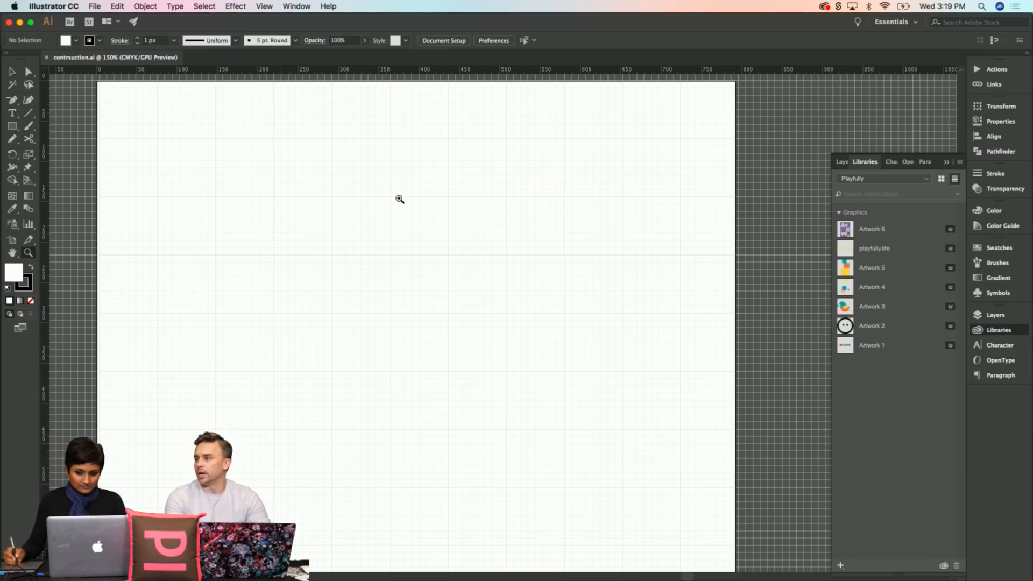
# Step: Place the Artwork 2 face icon from the Playfully library on the empty artboard and collapse the library
pyautogui.moveTo(845, 330); pyautogui.dragTo(445, 285)
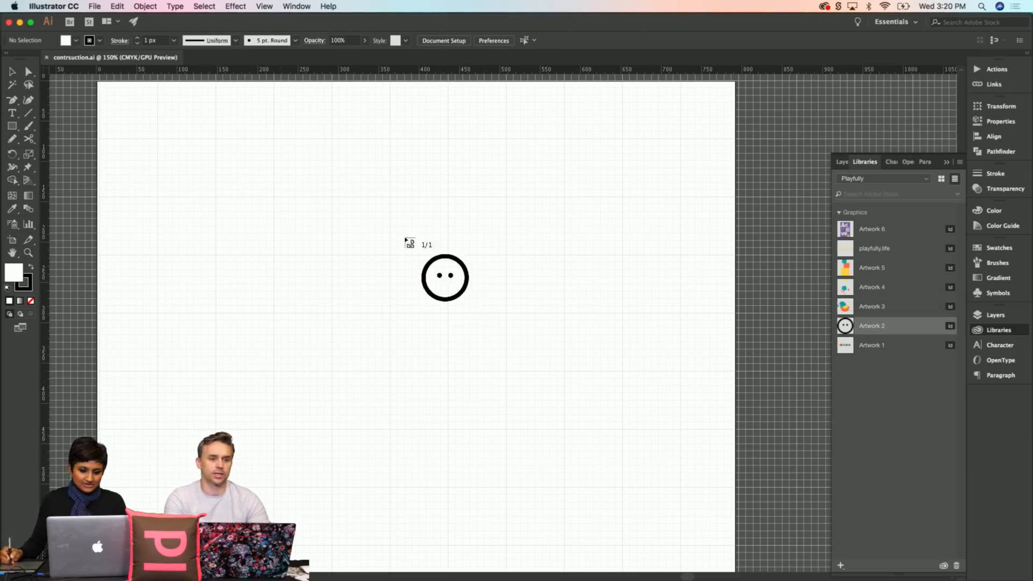
pyautogui.click(390, 226)
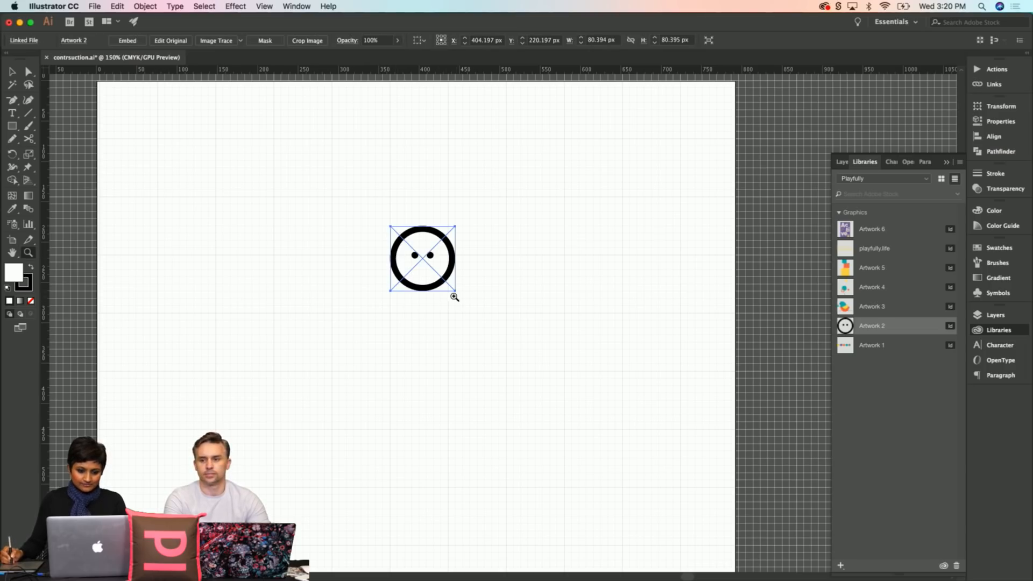
pyautogui.press('v')
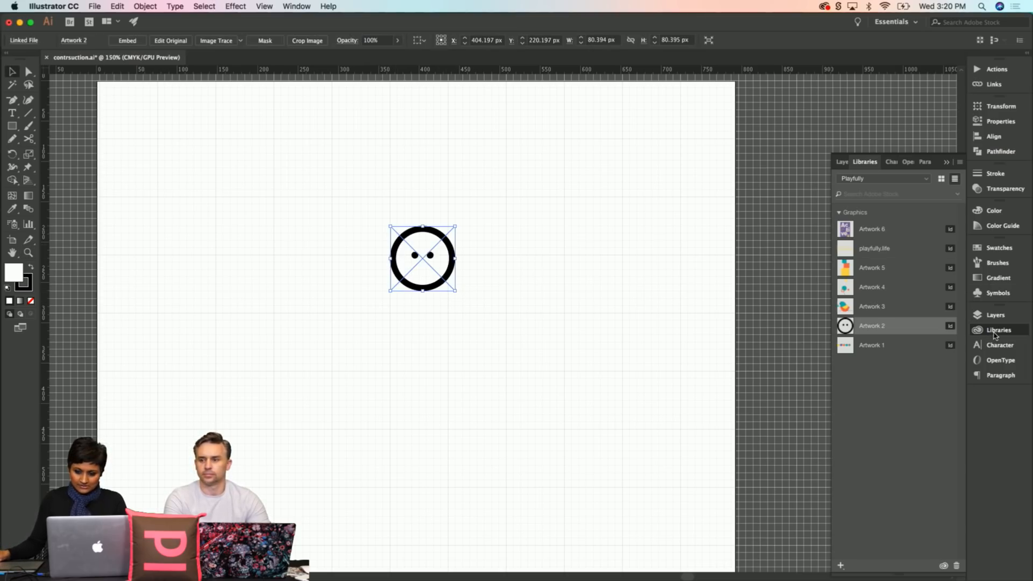
pyautogui.click(995, 333)
# Step: Enlarge the placed face icon from its center to about 280 px wide and move it lower on the artboard
pyautogui.moveTo(455, 294); pyautogui.dragTo(585, 362)
pyautogui.click(543, 311)
pyautogui.click(544, 311)
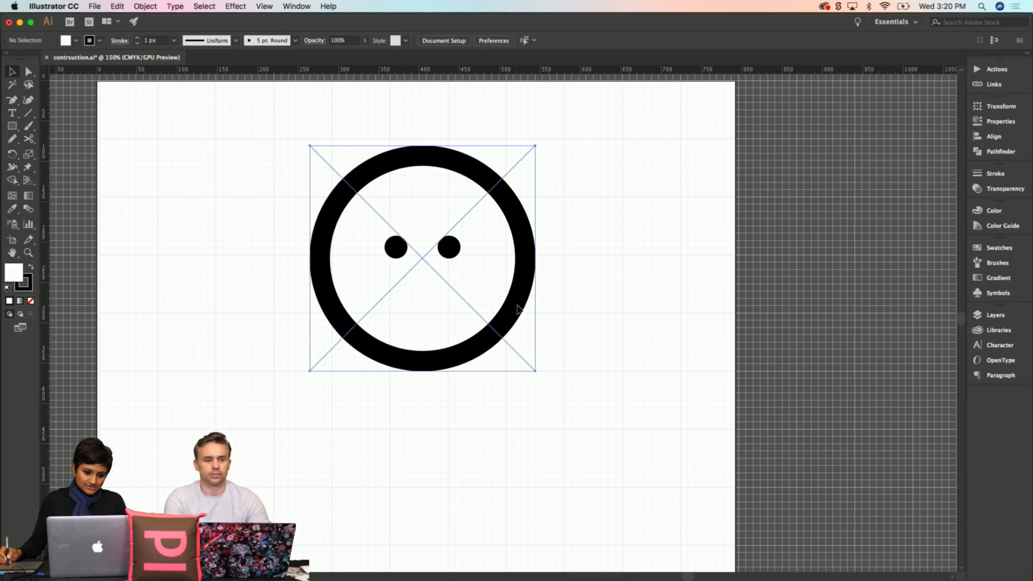
pyautogui.moveTo(544, 311); pyautogui.dragTo(550, 362)
pyautogui.click(598, 334)
pyautogui.click(525, 344)
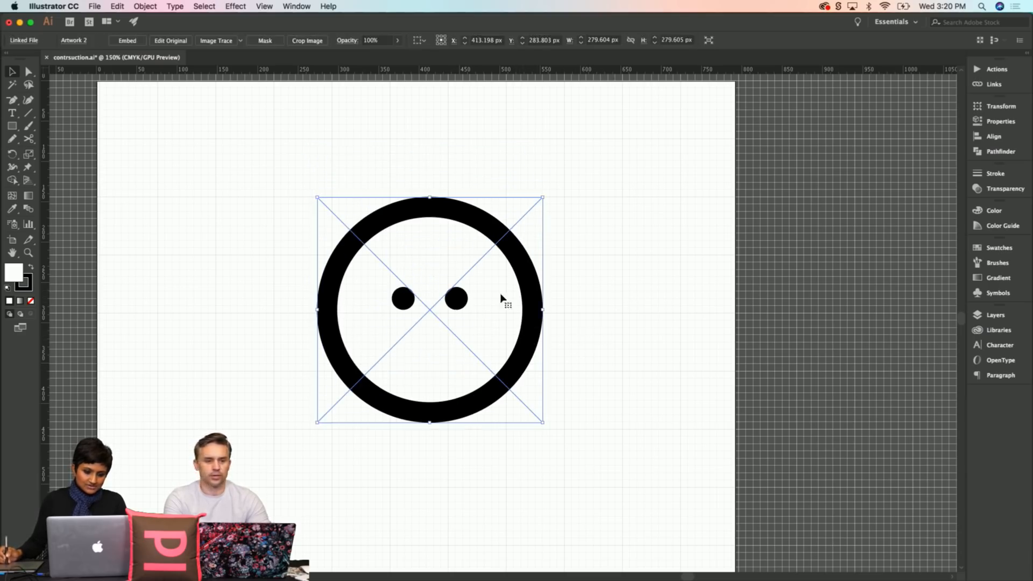
pyautogui.press('a')
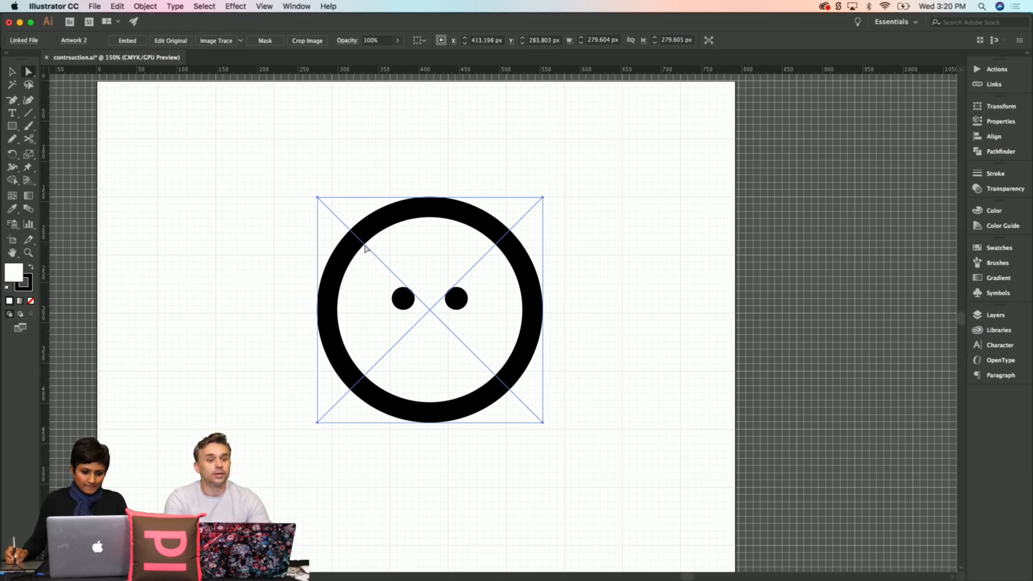
pyautogui.press('v')
pyautogui.click(269, 239)
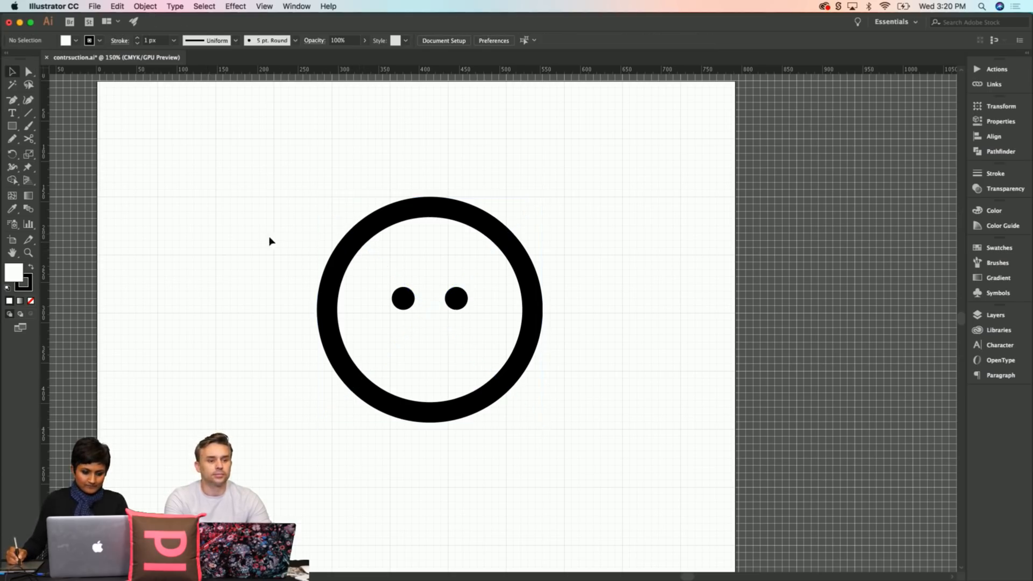
# Step: Scale the face icon down to about 244 px wide and move it slightly up to align with the grid
pyautogui.click(355, 257)
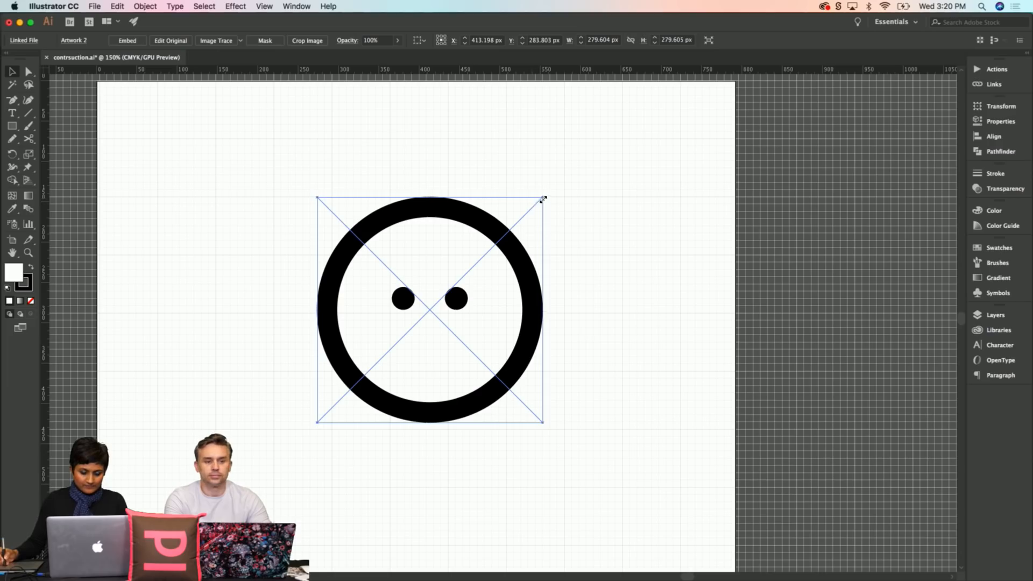
pyautogui.moveTo(543, 198); pyautogui.dragTo(528, 212)
pyautogui.click(586, 203)
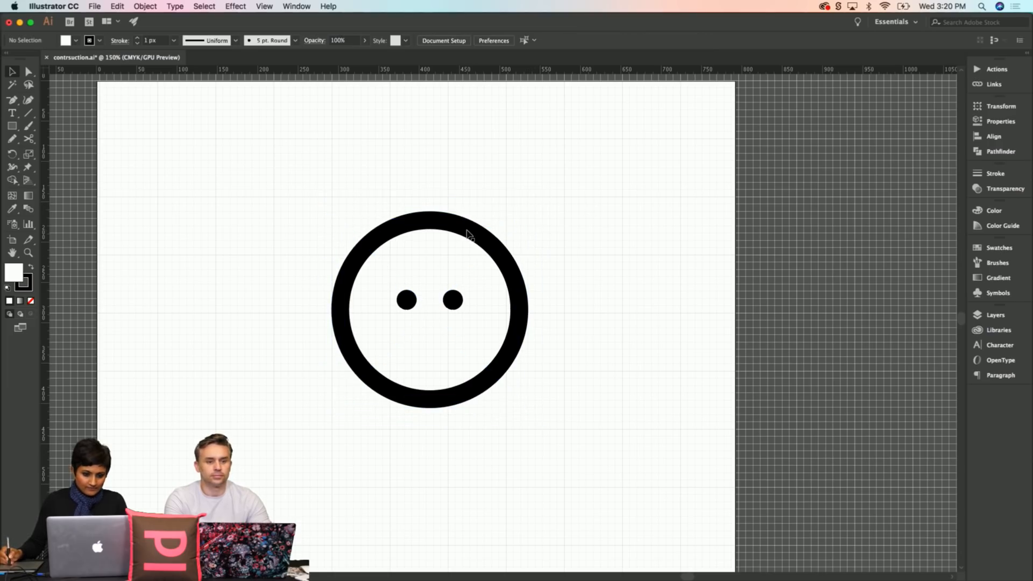
pyautogui.moveTo(467, 233); pyautogui.dragTo(468, 218)
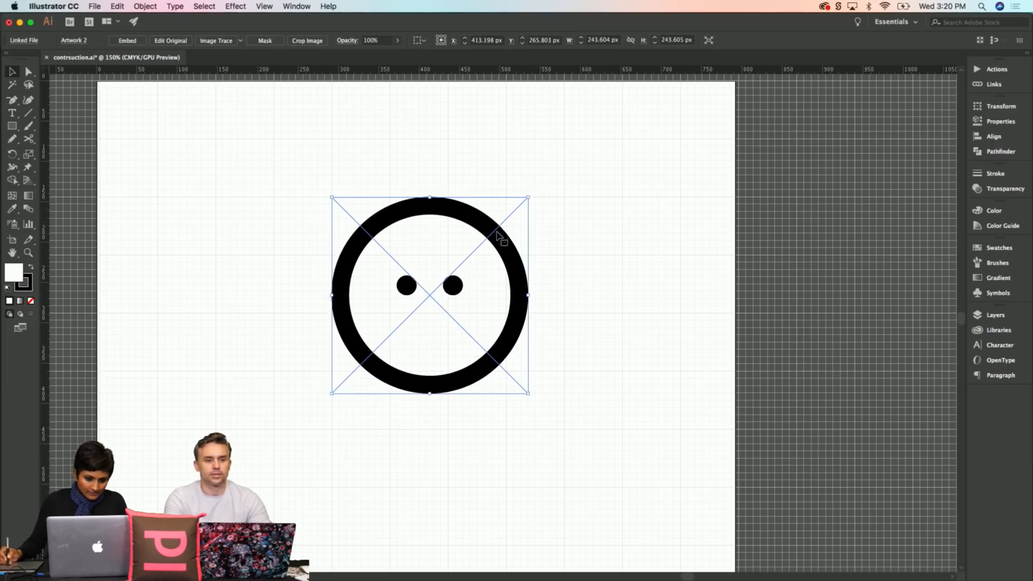
pyautogui.click(588, 347)
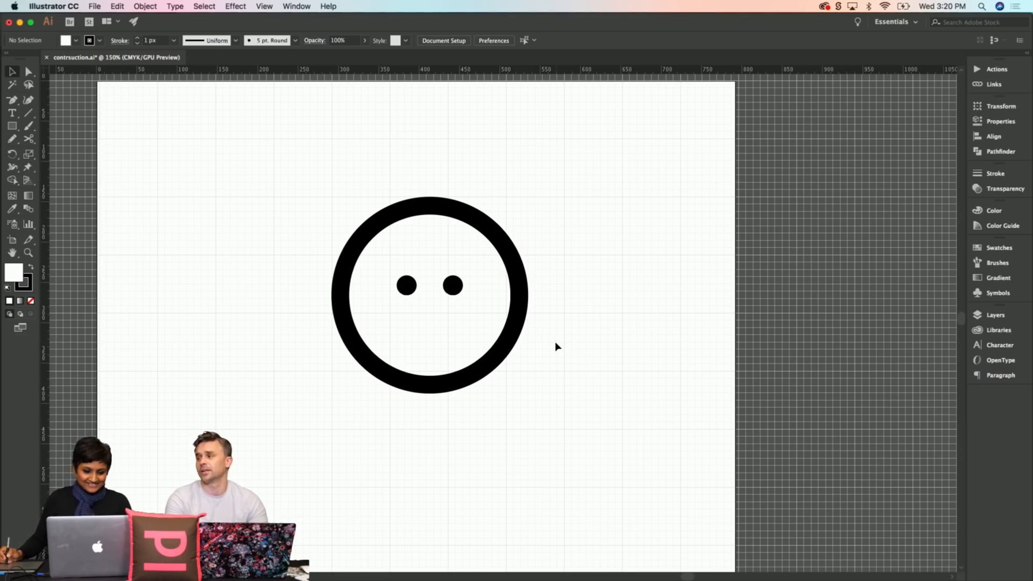
# Step: Move the face icon horizontally into the left half of the artboard, leaving the right half empty
pyautogui.hscroll(-5, 318, 288)
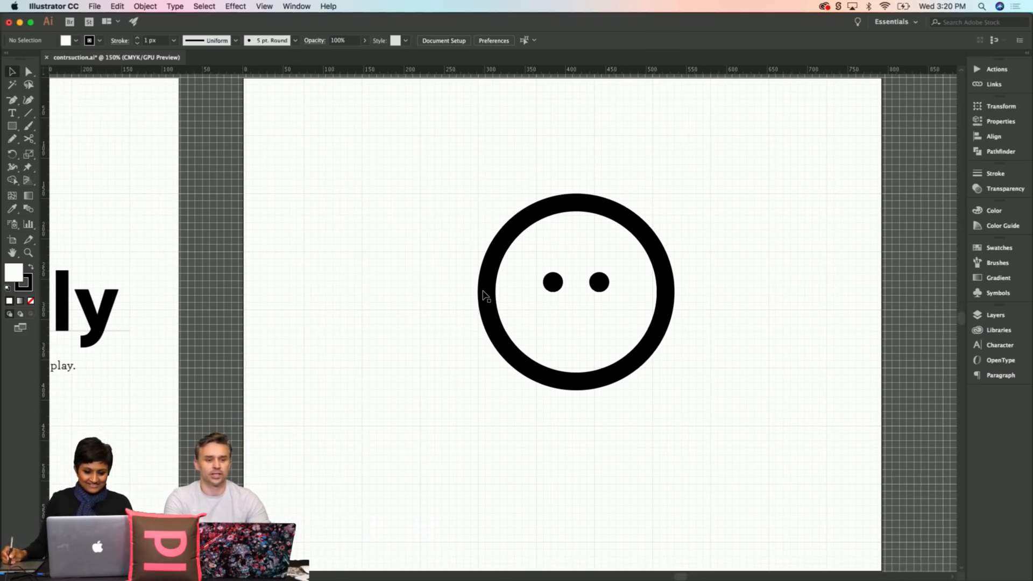
pyautogui.moveTo(484, 294); pyautogui.dragTo(314, 284)
pyautogui.click(550, 290)
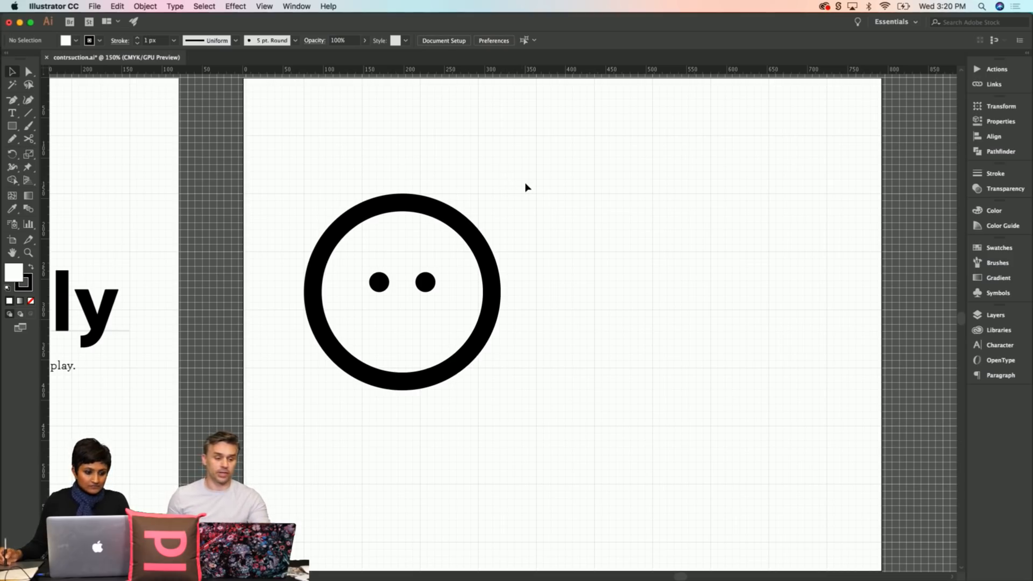
pyautogui.click(28, 112)
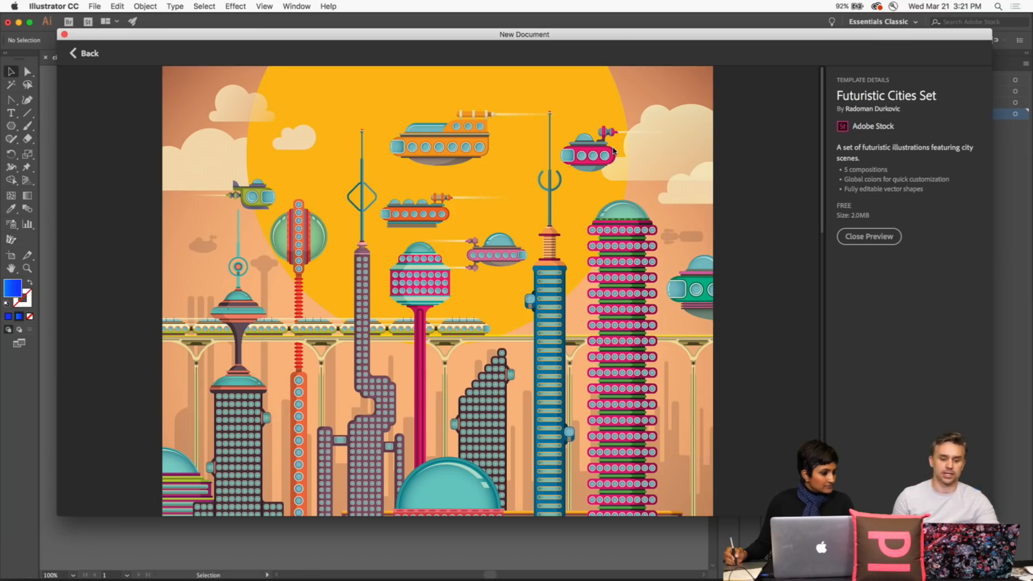
# Step: Create a document from the Futuristic Cities Set template, look at its five artboards and close it again
pyautogui.click(81, 60)
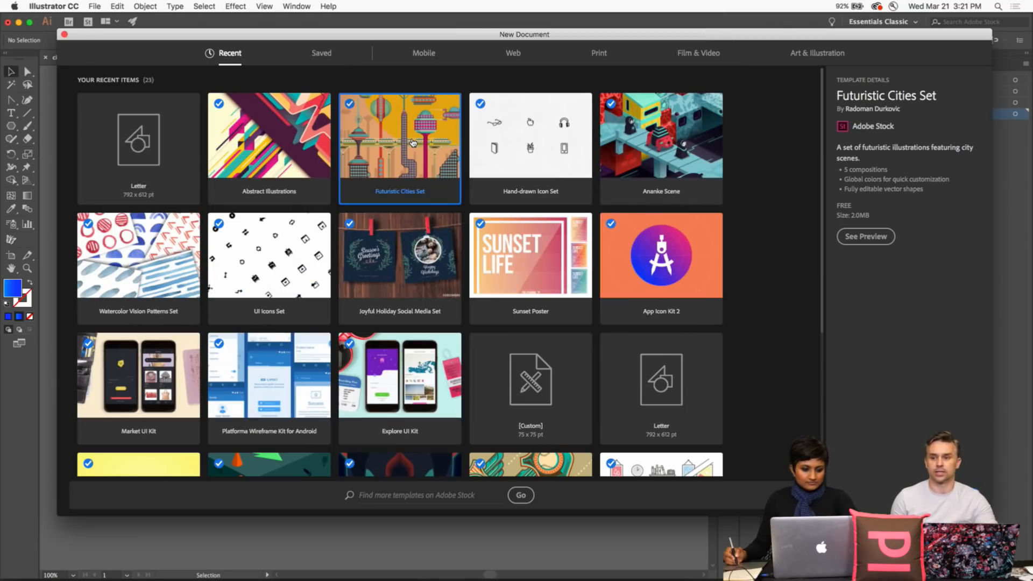
pyautogui.doubleClick(412, 143)
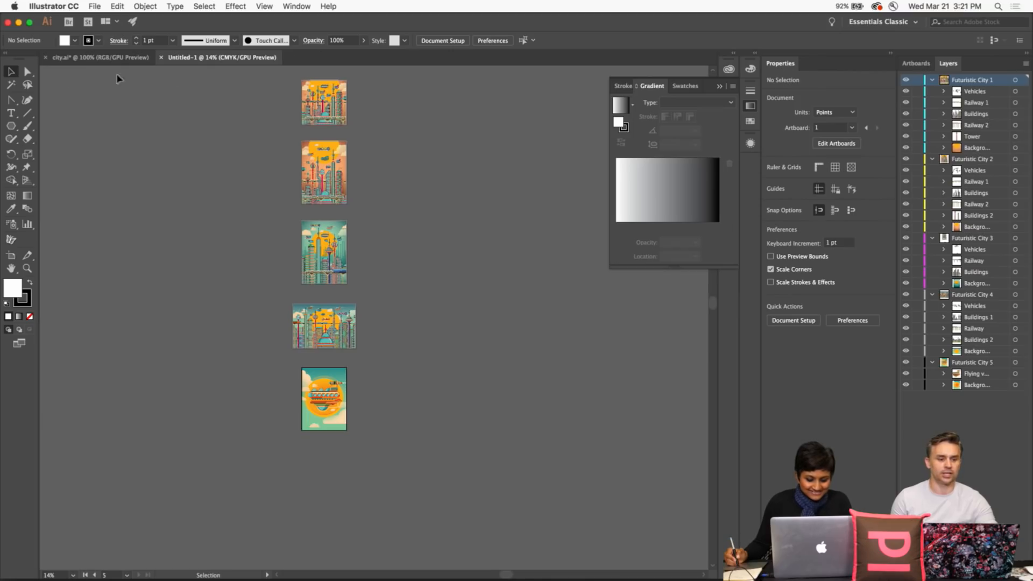
pyautogui.click(162, 58)
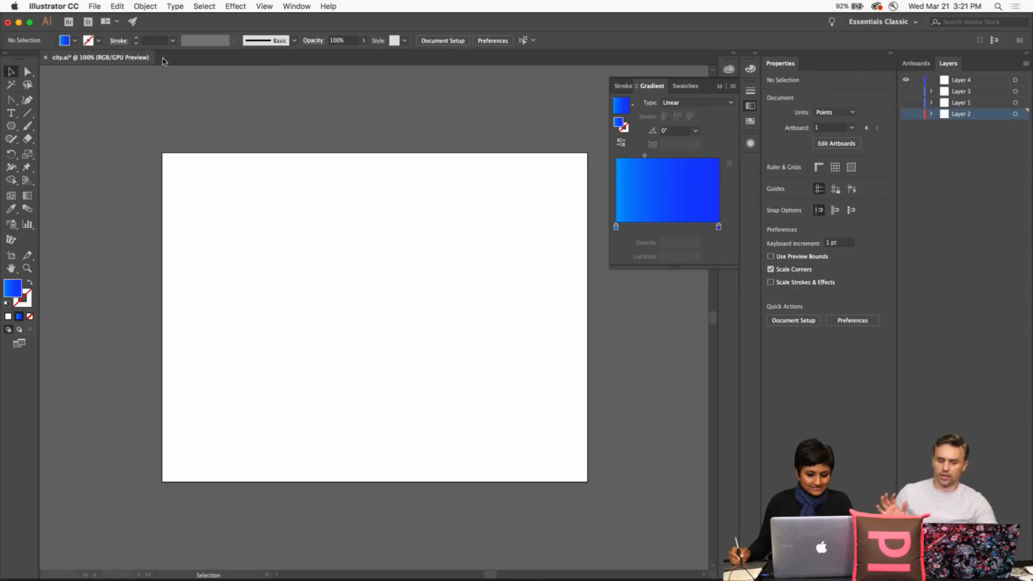
# Step: Hide the artboards in the city.ai document
pyautogui.click(263, 6)
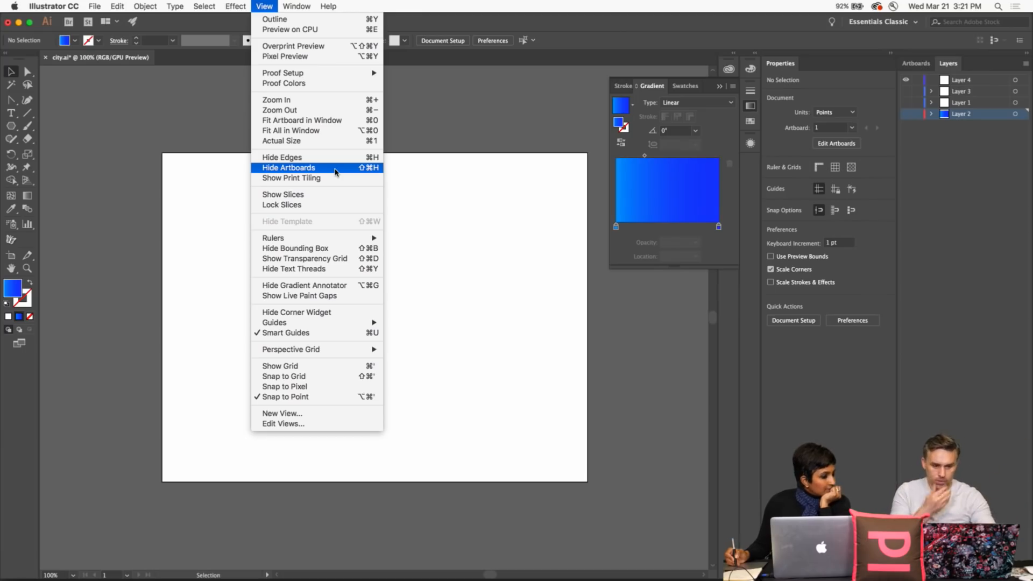
pyautogui.click(335, 171)
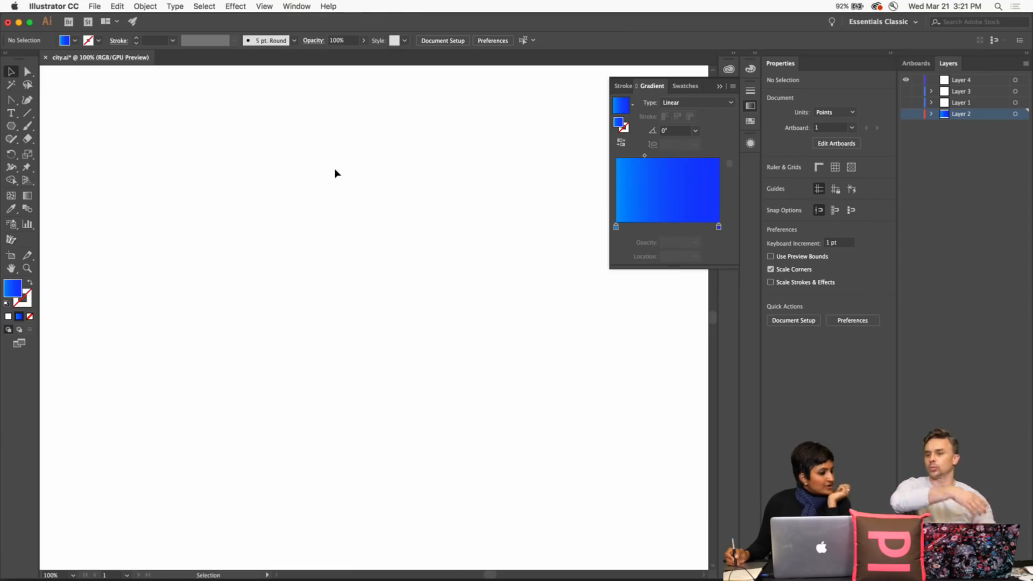
# Step: Draw an ellipse on Layer 4 in the middle of the empty city.ai canvas
pyautogui.click(9, 128)
pyautogui.moveTo(10, 128); pyautogui.dragTo(64, 150)
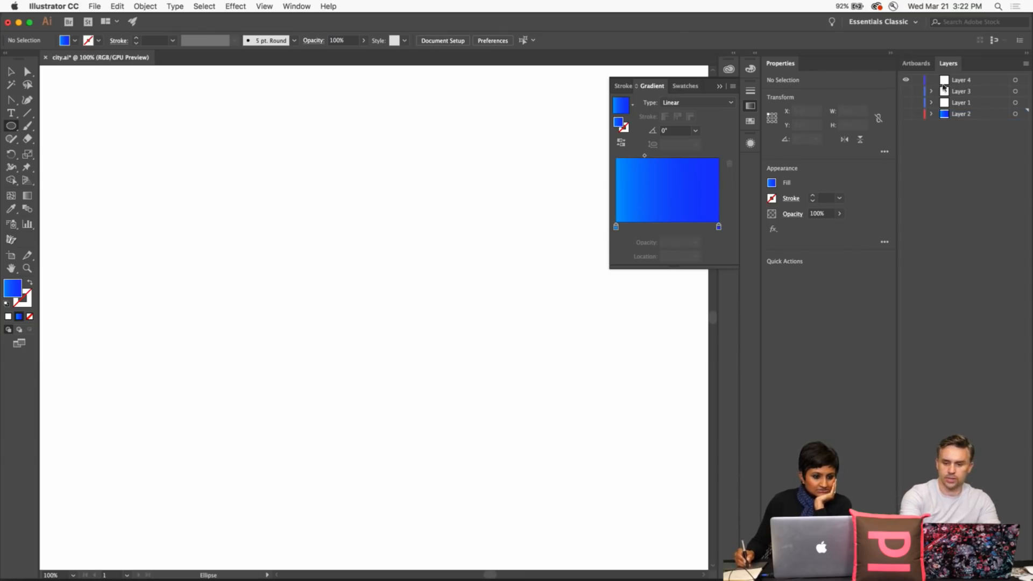
pyautogui.click(911, 83)
pyautogui.moveTo(392, 257)
pyautogui.mouseDown()
pyautogui.moveTo(408, 302)
pyautogui.moveTo(450, 313)
pyautogui.mouseUp()
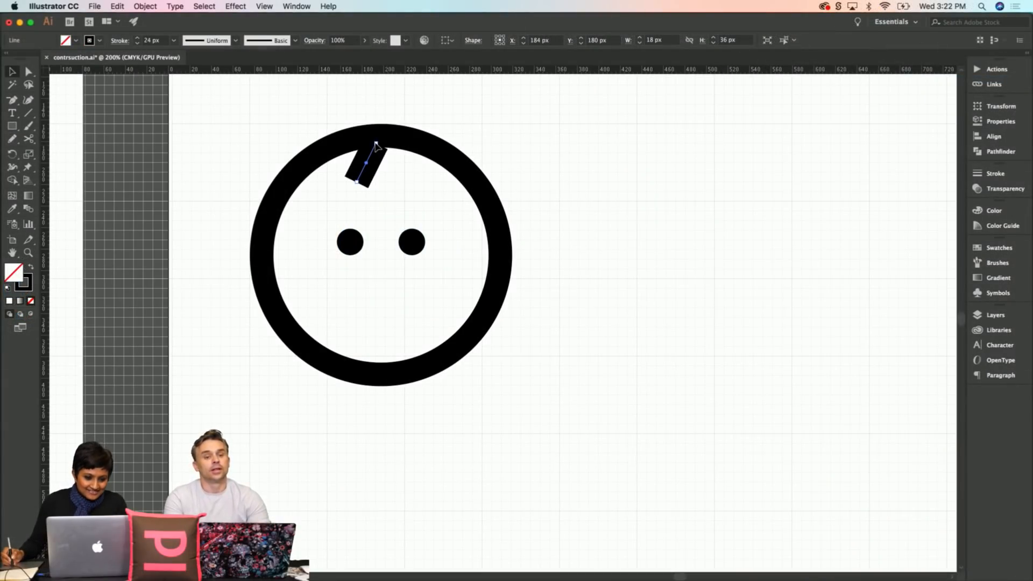
# Step: Extend the hair line's upper end into the head outline, making it 27 by 45 px, and set its stroke weight to 21 px
pyautogui.moveTo(377, 144); pyautogui.dragTo(386, 134)
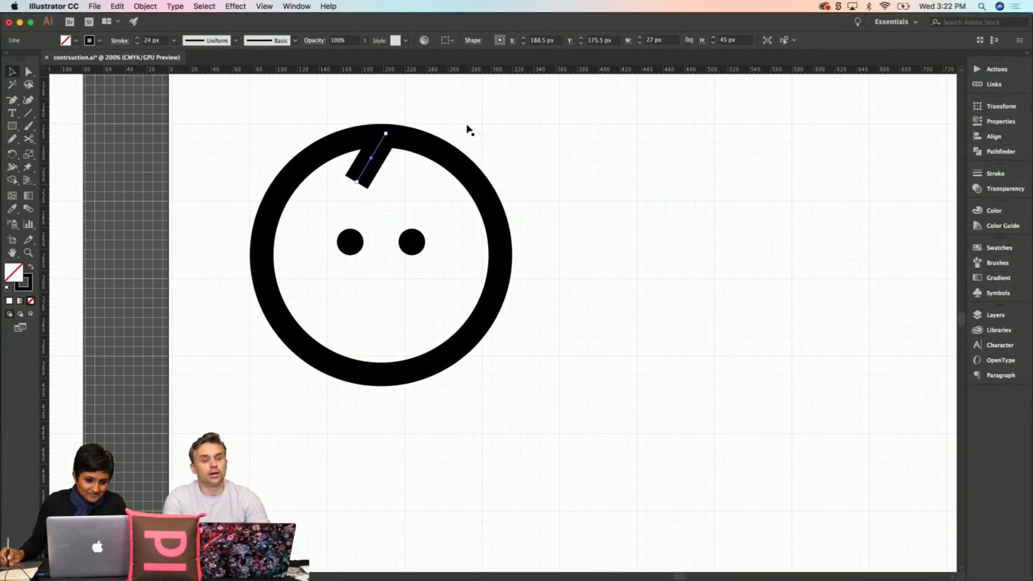
pyautogui.click(664, 217)
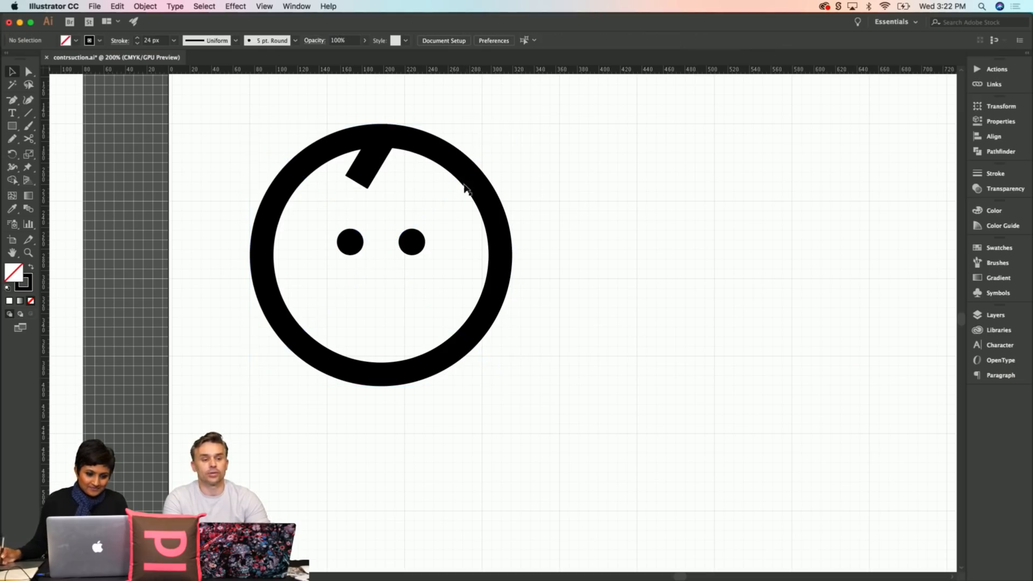
pyautogui.click(360, 180)
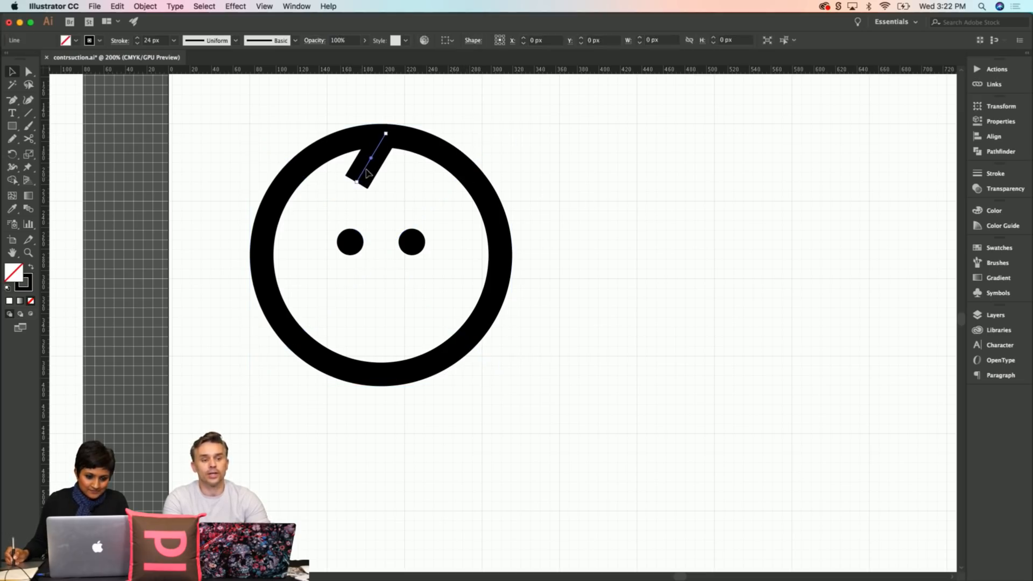
pyautogui.click(137, 44)
pyautogui.click(137, 43)
pyautogui.click(138, 44)
pyautogui.click(137, 44)
pyautogui.click(137, 44)
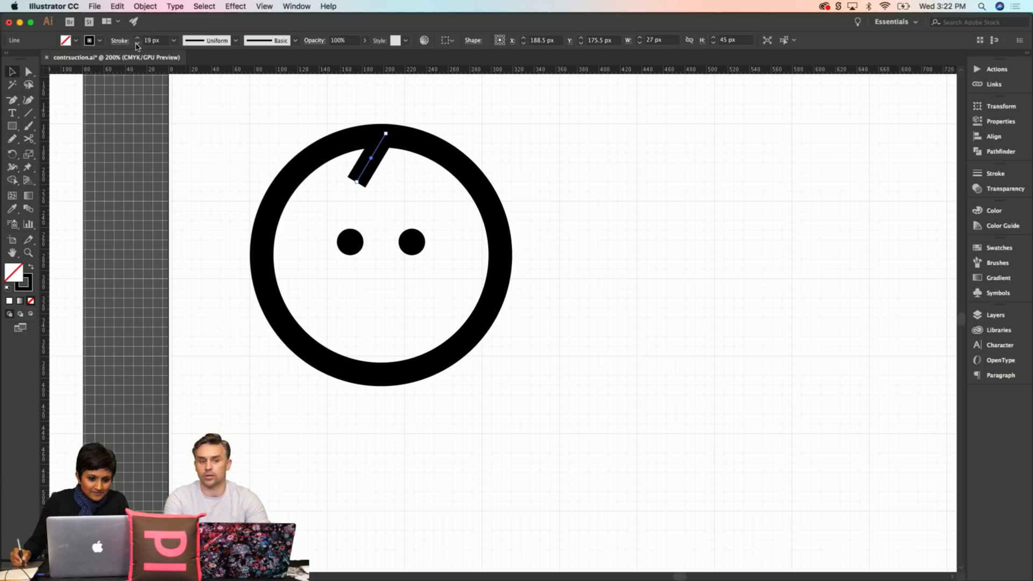
pyautogui.click(137, 37)
pyautogui.click(137, 38)
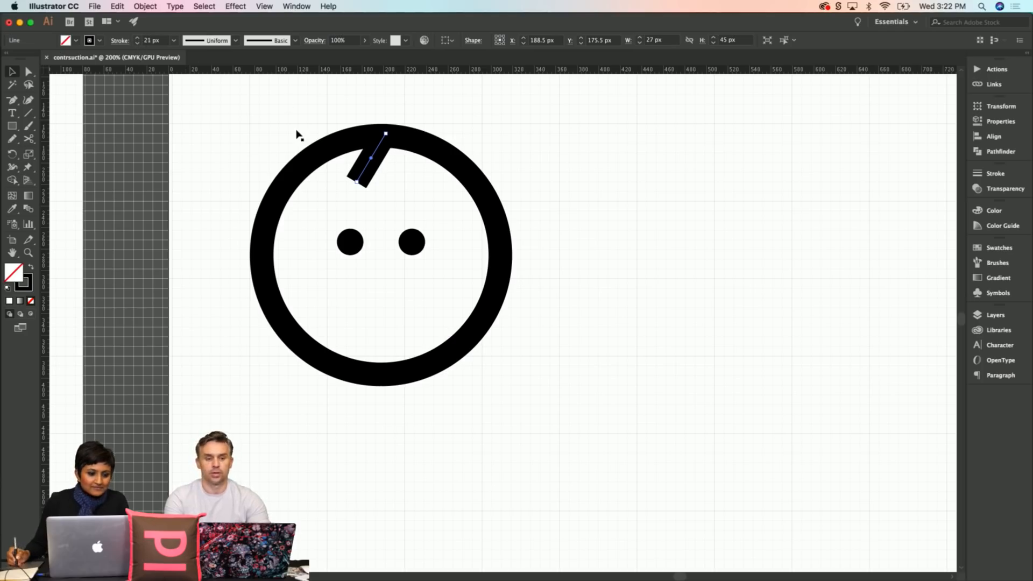
pyautogui.click(280, 126)
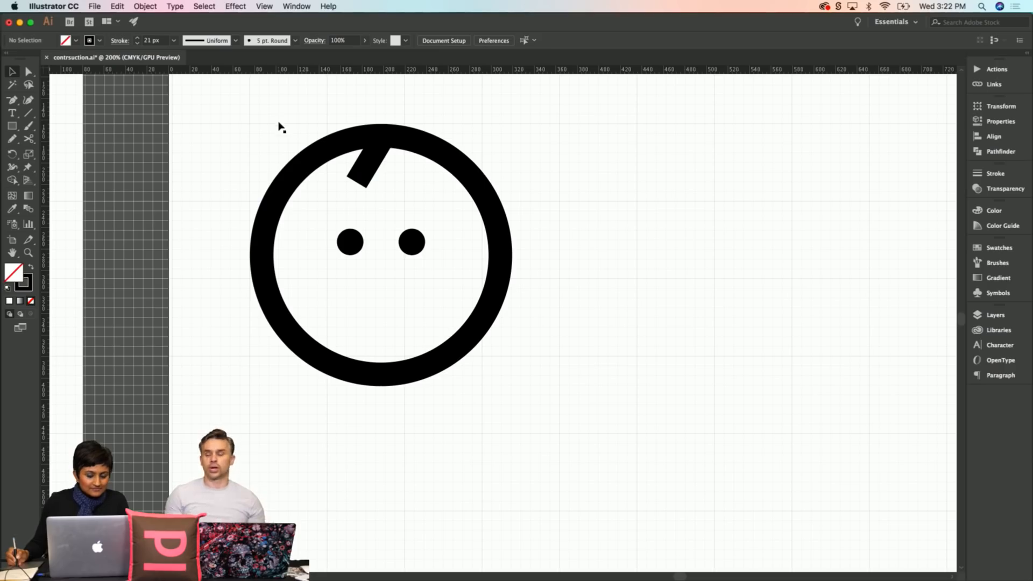
# Step: Move the hair line 9 px to the left, keeping its height on the head
pyautogui.click(358, 178)
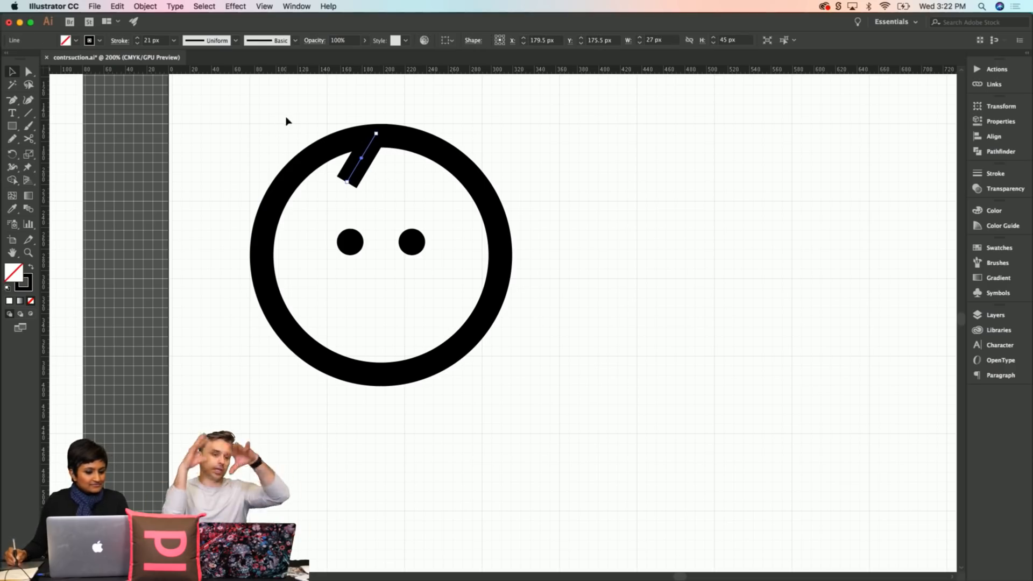
pyautogui.click(287, 121)
pyautogui.click(366, 167)
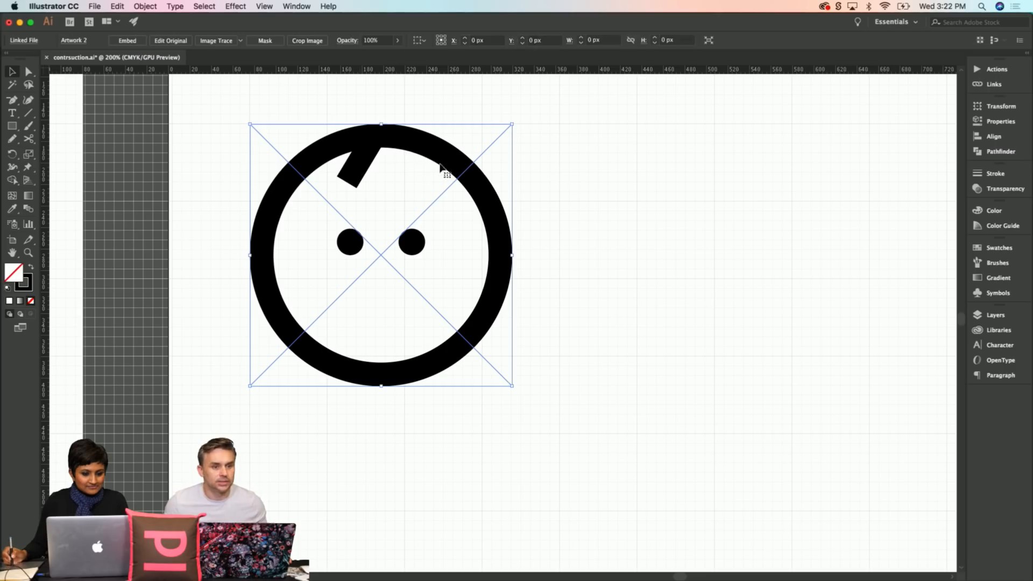
pyautogui.click(554, 165)
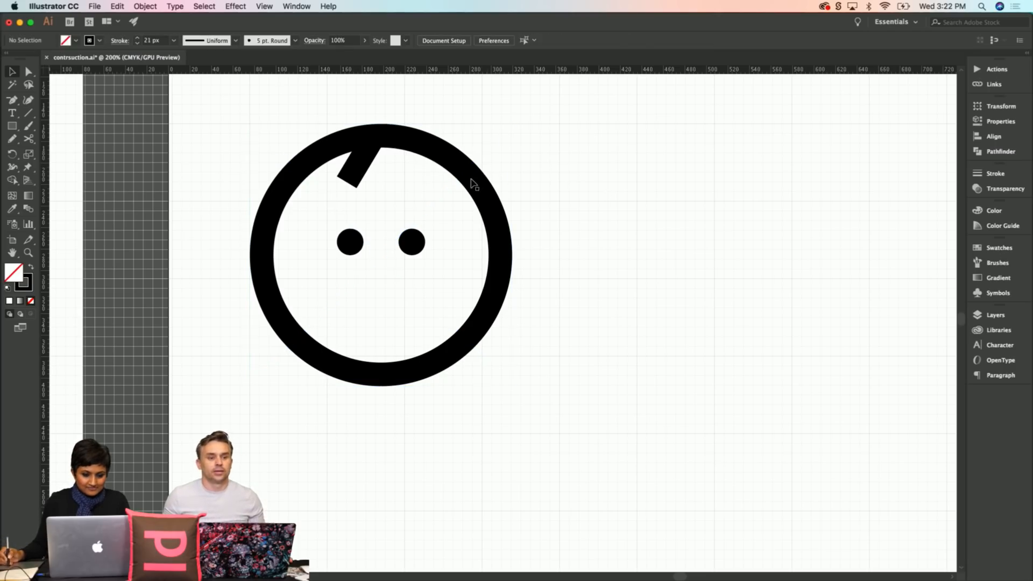
# Step: Send the linked face icon to the back, behind the hair line
pyautogui.click(474, 184)
pyautogui.click(144, 6)
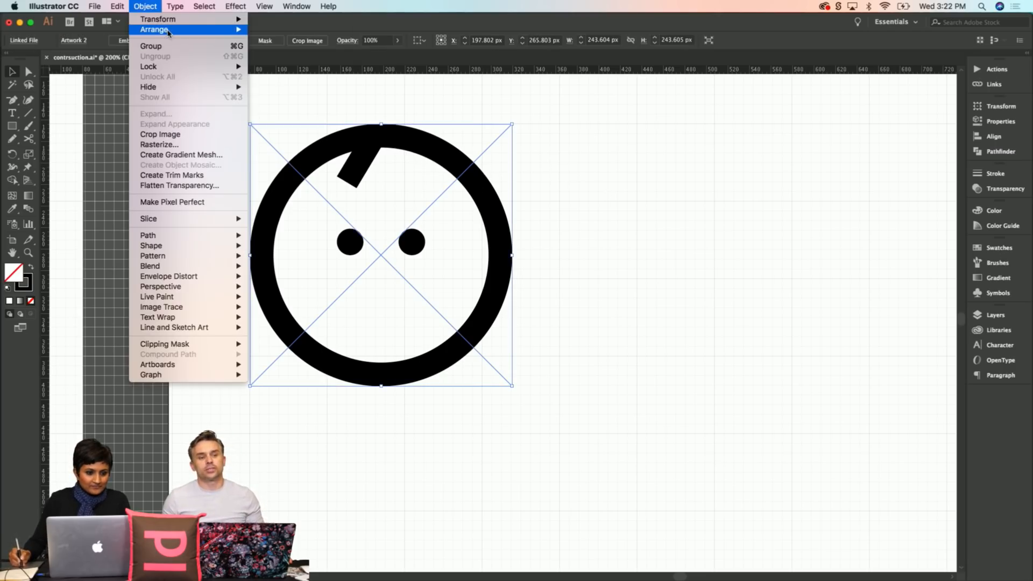
pyautogui.moveTo(168, 31)
pyautogui.click(290, 61)
pyautogui.click(602, 212)
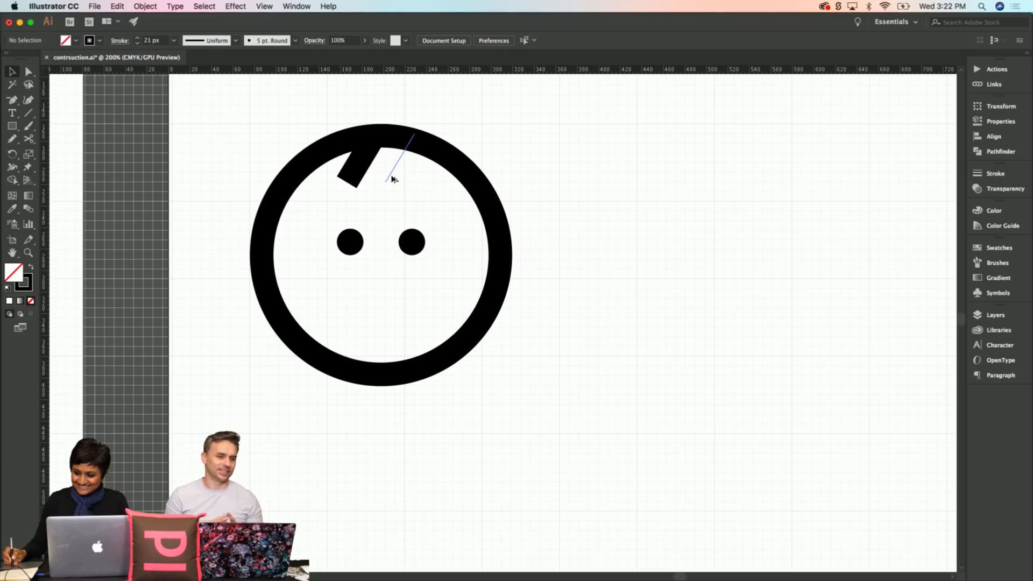
# Step: Duplicate the hair line 36 px to the right as a parallel second strand
pyautogui.moveTo(397, 179); pyautogui.dragTo(397, 179)
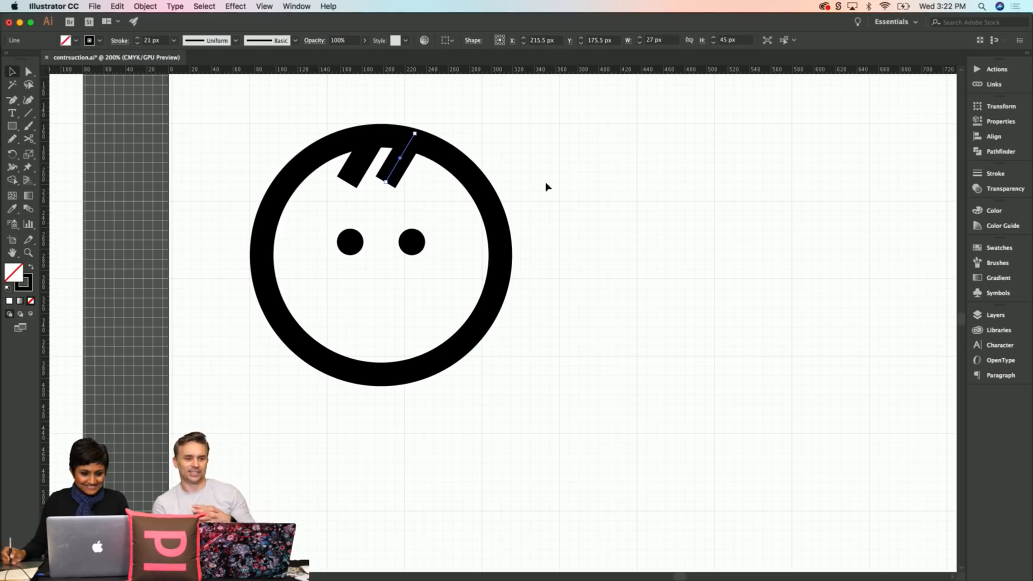
pyautogui.click(552, 184)
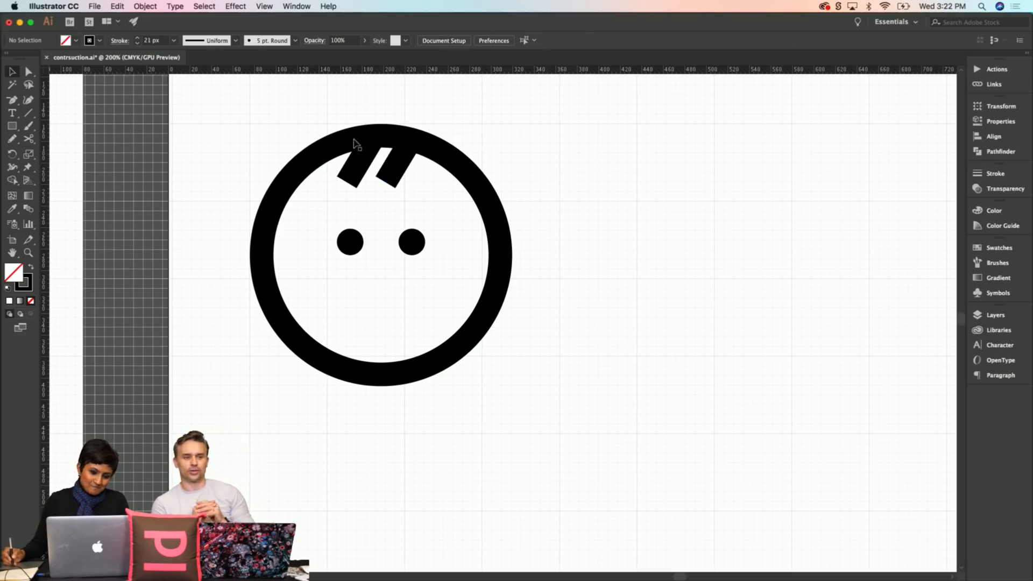
pyautogui.click(393, 177)
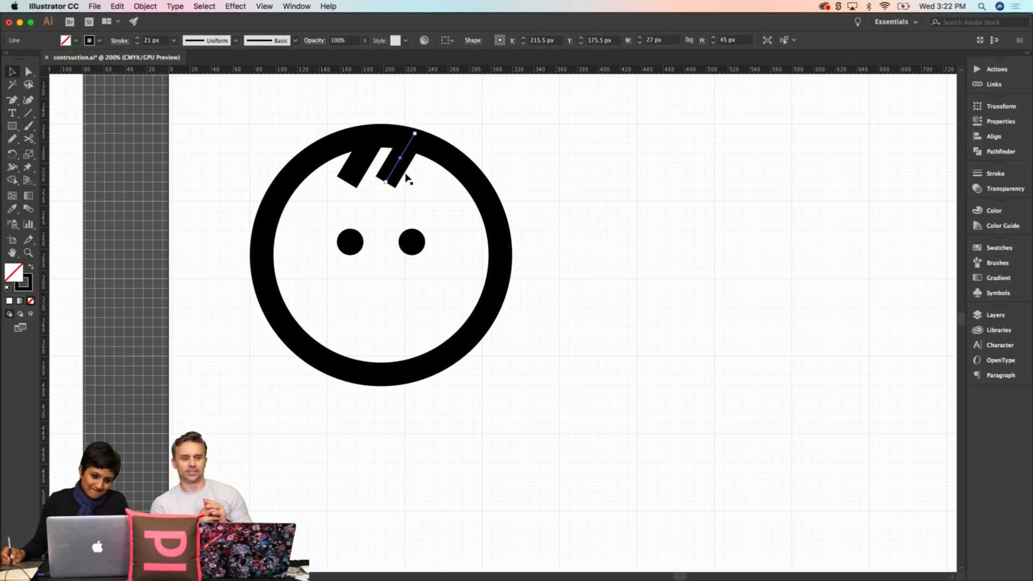
# Step: Send the linked face icon to the back again so it sits behind both hair lines
pyautogui.press('z')
pyautogui.moveTo(313, 127); pyautogui.dragTo(417, 138)
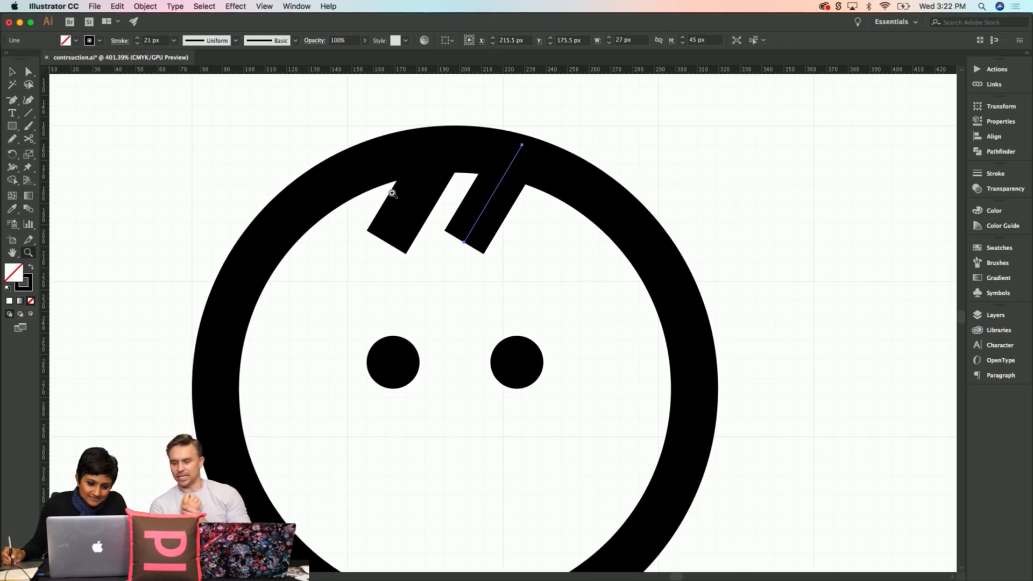
pyautogui.click(408, 202)
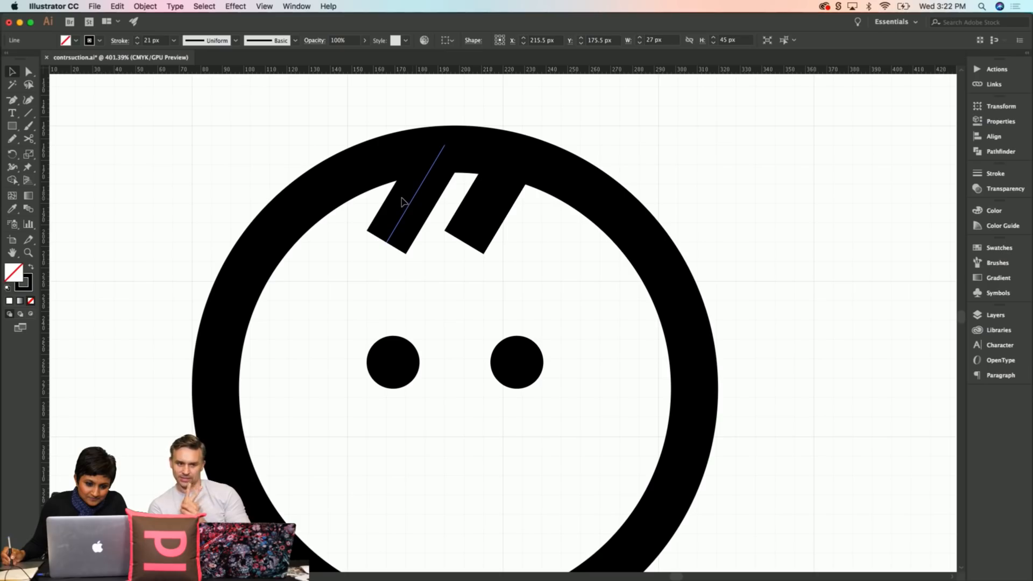
pyautogui.click(400, 202)
pyautogui.click(491, 215)
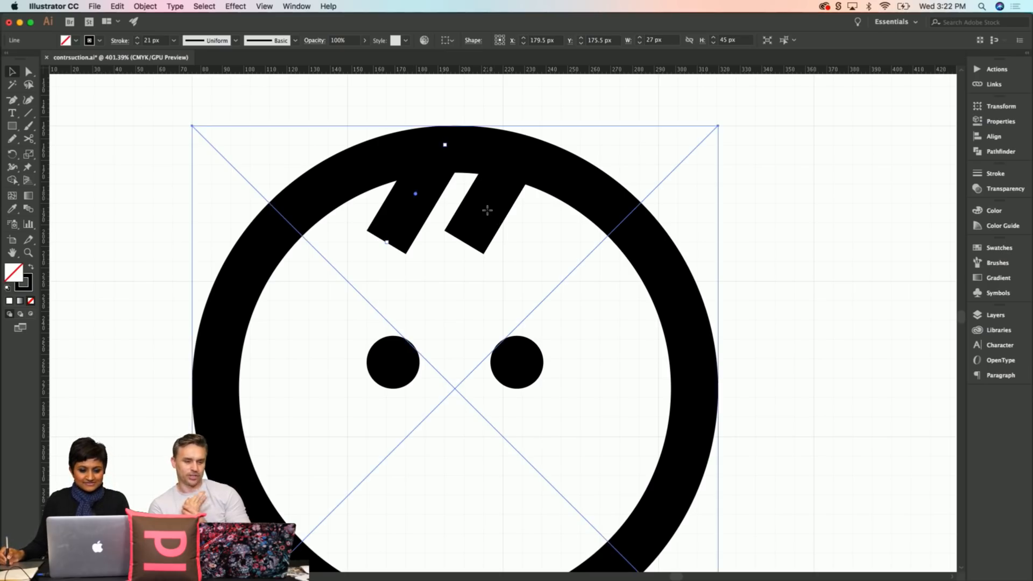
pyautogui.click(702, 220)
pyautogui.click(490, 201)
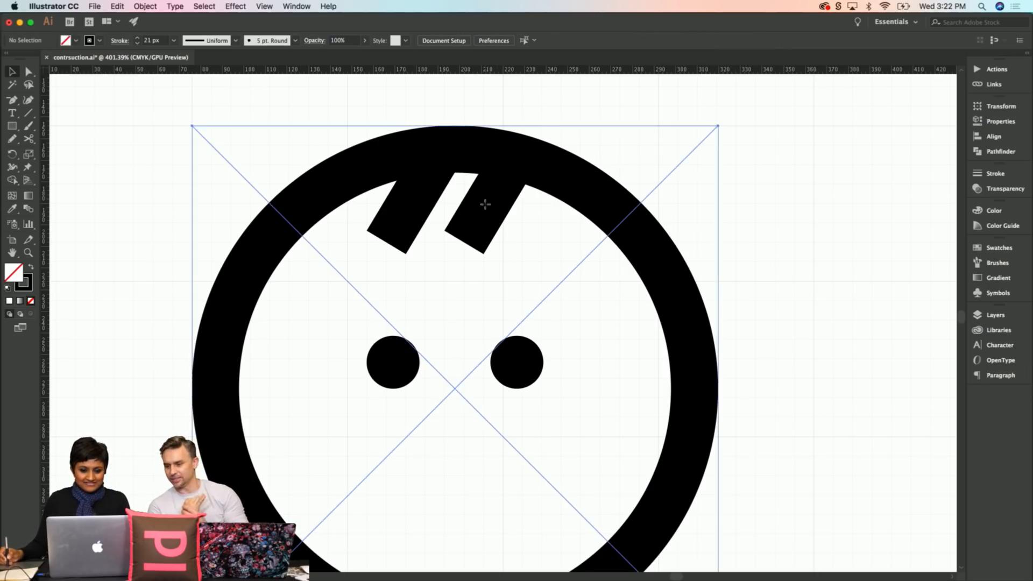
pyautogui.click(146, 6)
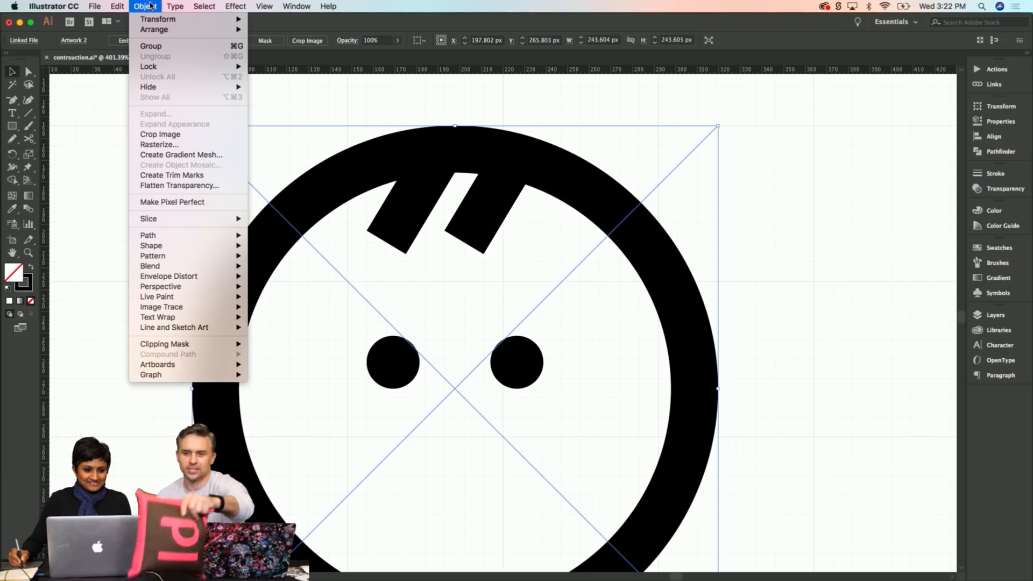
pyautogui.moveTo(161, 29)
pyautogui.click(299, 64)
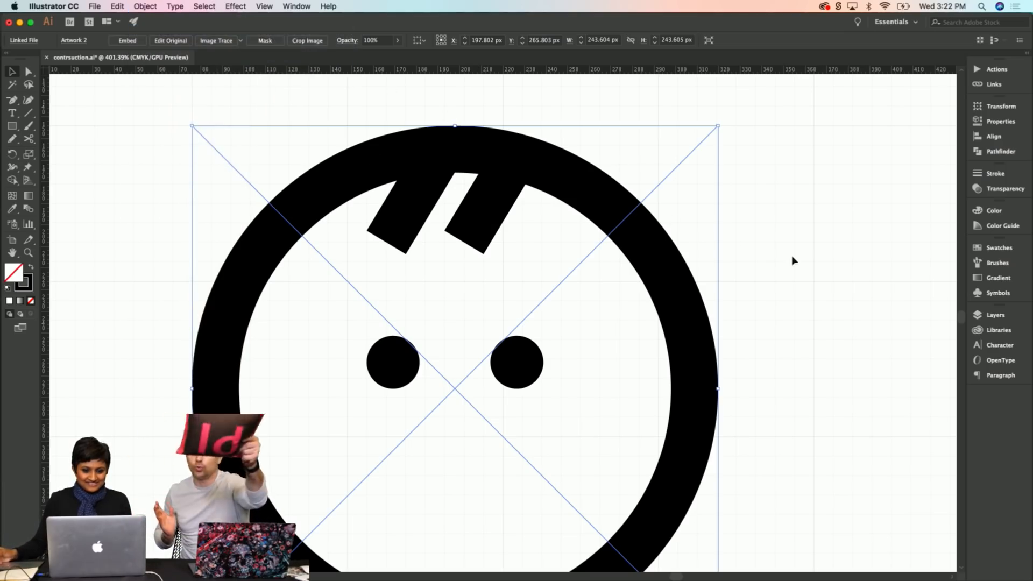
pyautogui.click(790, 258)
pyautogui.click(480, 239)
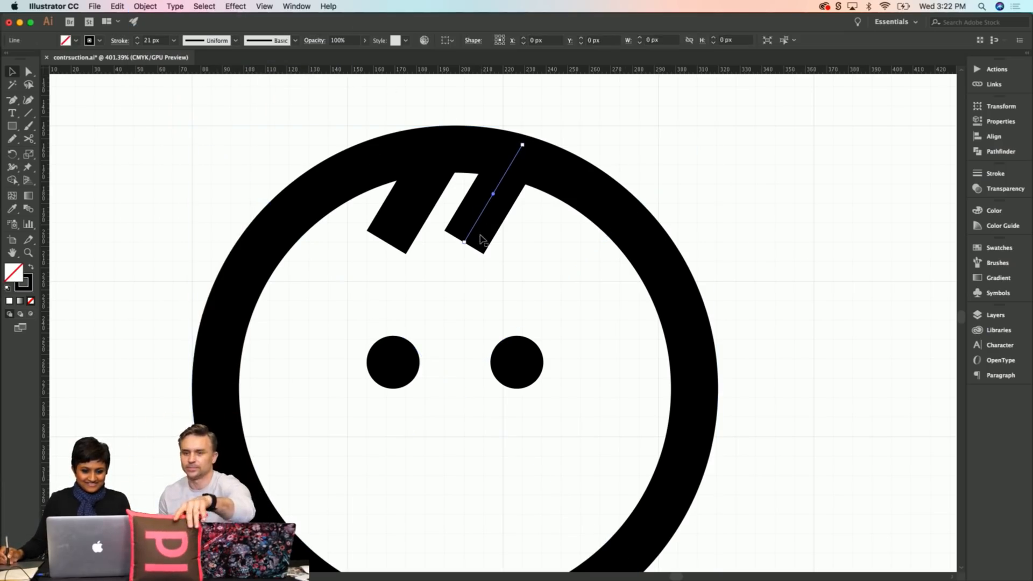
pyautogui.click(402, 221)
pyautogui.click(491, 225)
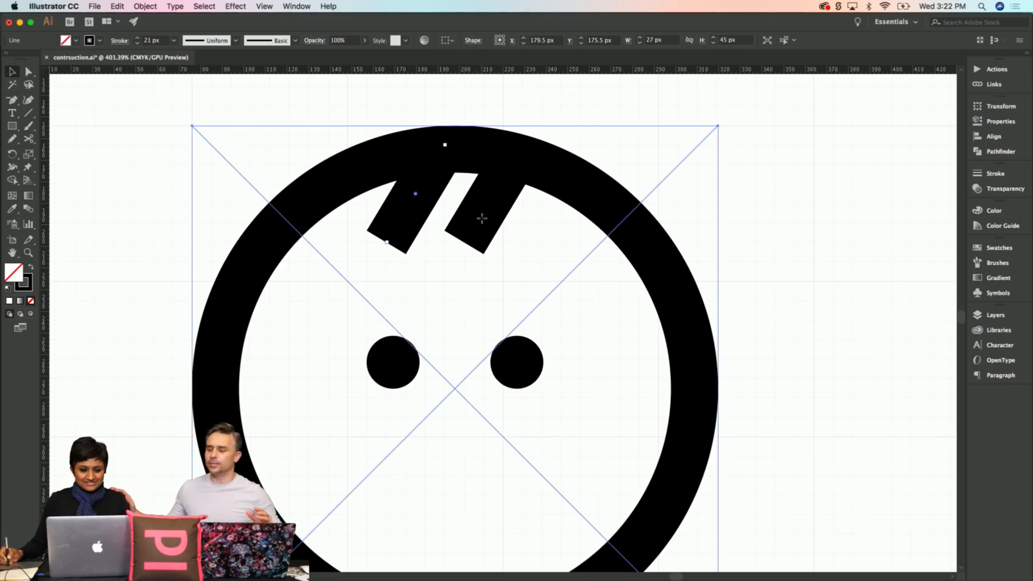
pyautogui.click(487, 214)
pyautogui.click(639, 261)
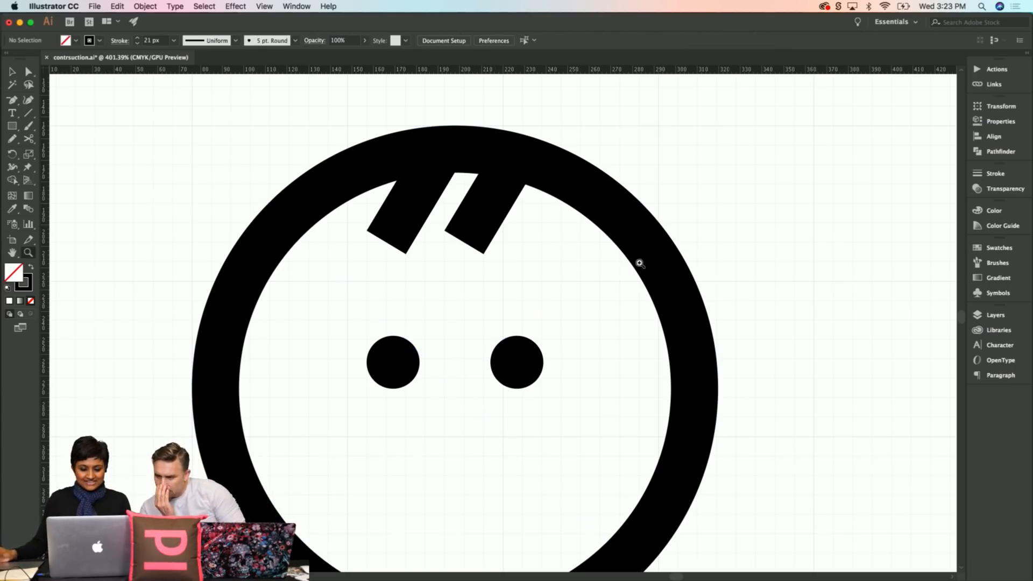
# Step: Duplicate the whole face with both hair lines horizontally, about 287 px to the right on the same artboard
pyautogui.press('z')
pyautogui.keyDown('alt'); pyautogui.click(465, 304); pyautogui.keyUp('alt')
pyautogui.keyDown('alt'); pyautogui.click(466, 303); pyautogui.keyUp('alt')
pyautogui.keyDown('alt'); pyautogui.click(468, 303); pyautogui.keyUp('alt')
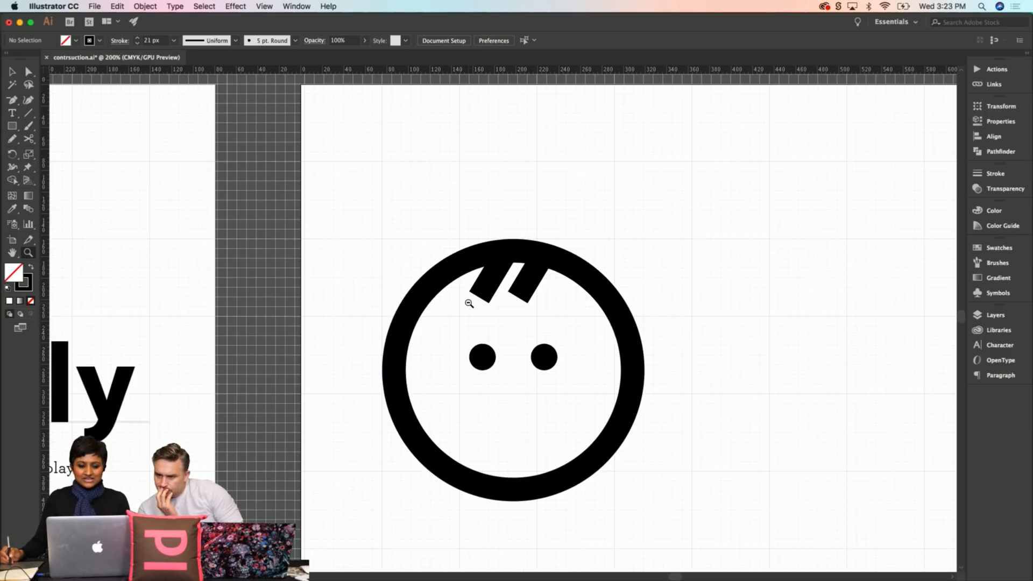
pyautogui.keyDown('alt'); pyautogui.click(471, 301); pyautogui.keyUp('alt')
pyautogui.hscroll(5, 417, 259)
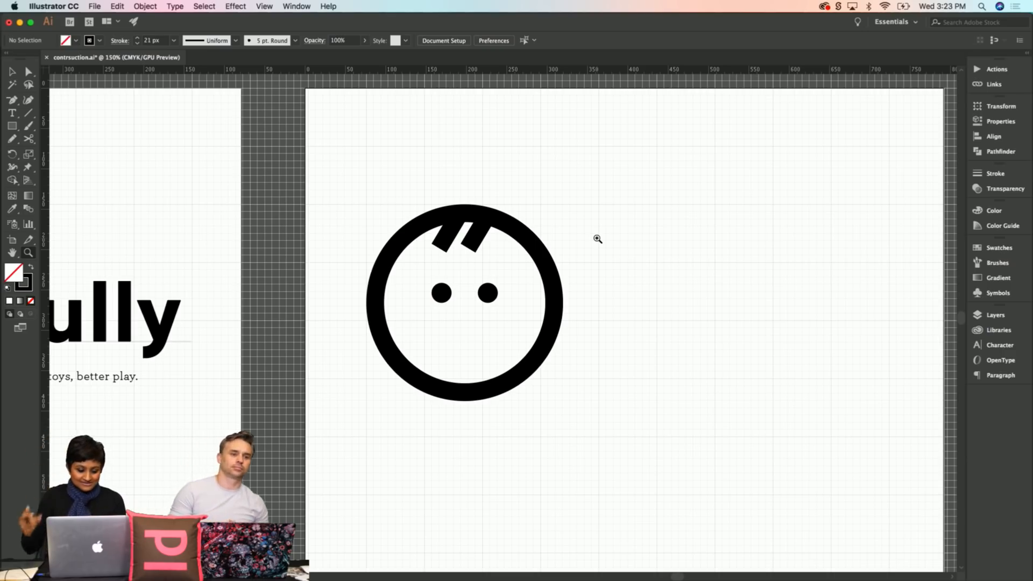
pyautogui.press('v')
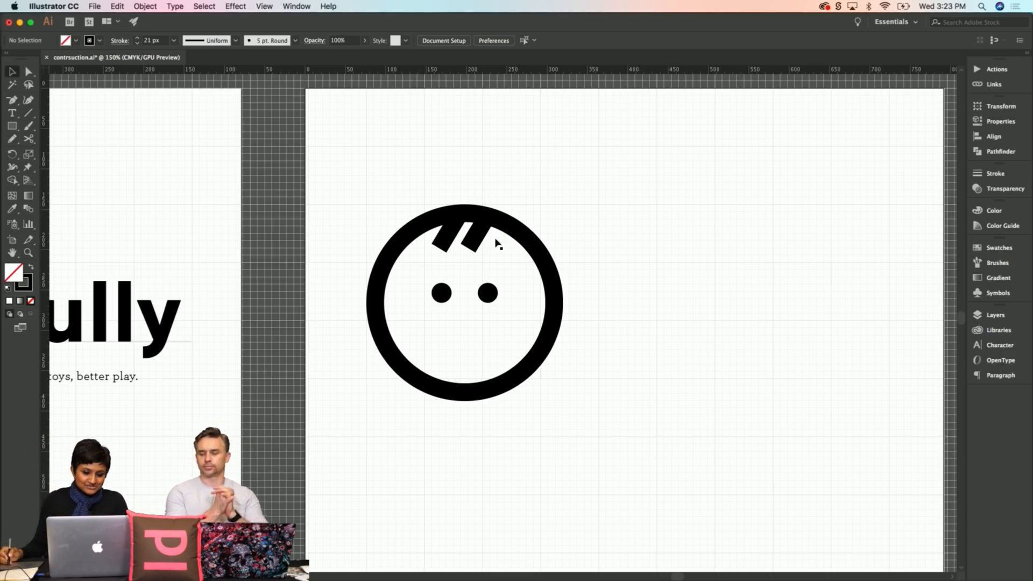
pyautogui.hscroll(5, 498, 245)
pyautogui.scroll(-1, 498, 244)
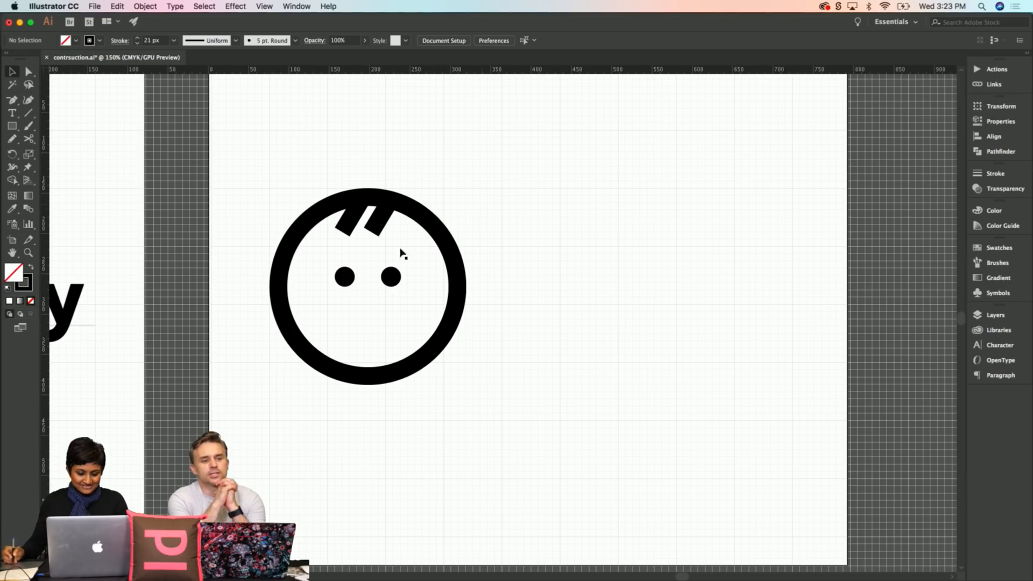
pyautogui.moveTo(278, 195); pyautogui.dragTo(349, 237)
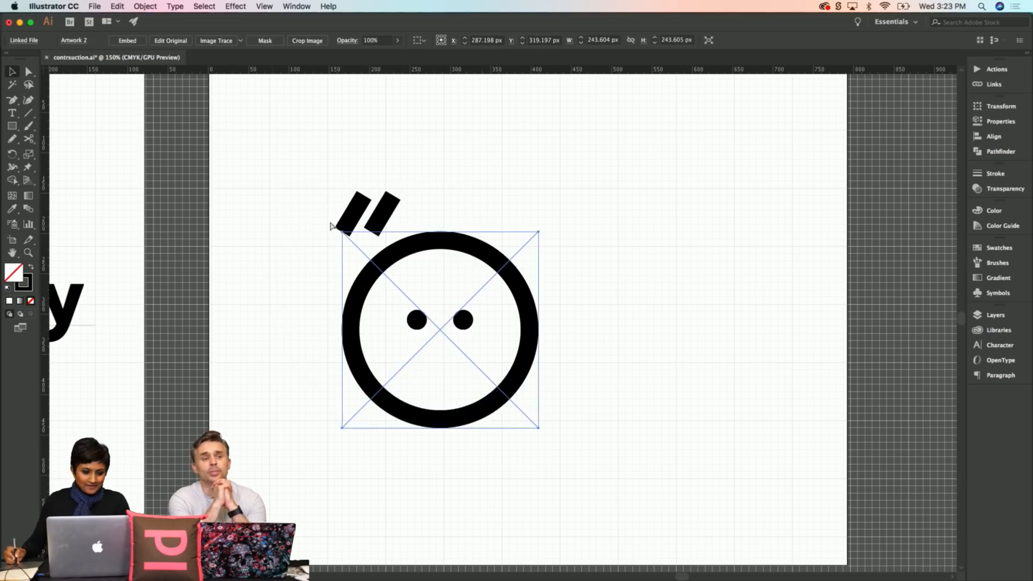
pyautogui.press('super+z')
pyautogui.moveTo(232, 162); pyautogui.dragTo(486, 387)
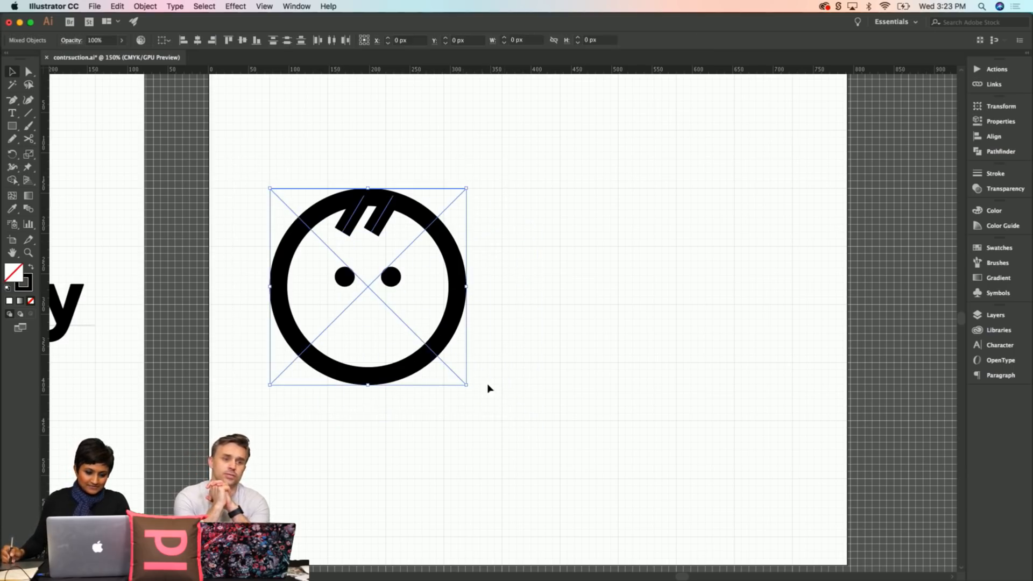
pyautogui.moveTo(412, 366); pyautogui.dragTo(641, 387)
pyautogui.click(577, 426)
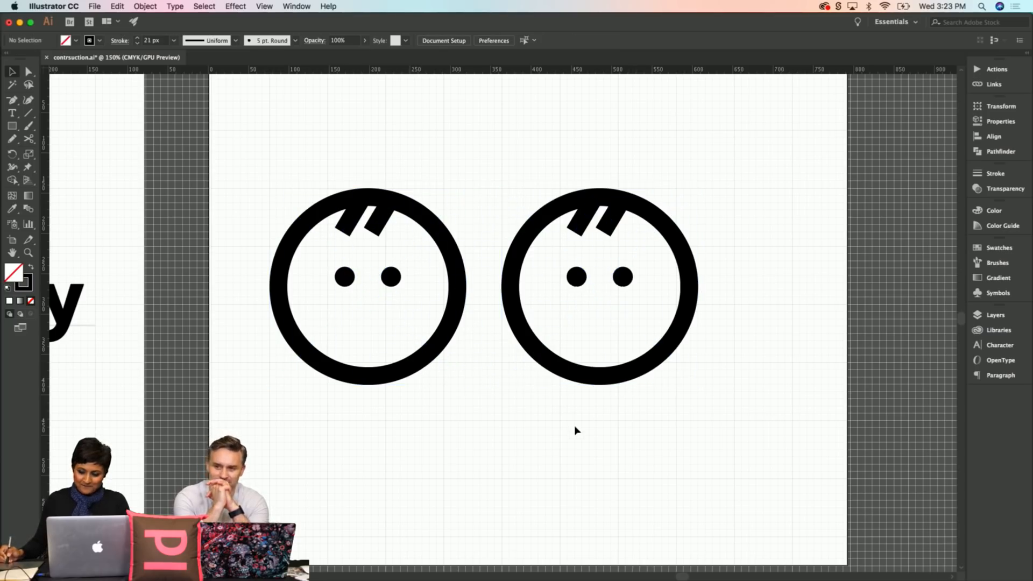
# Step: Delete both hair lines from the copied face in the right half of the artboard
pyautogui.click(579, 230)
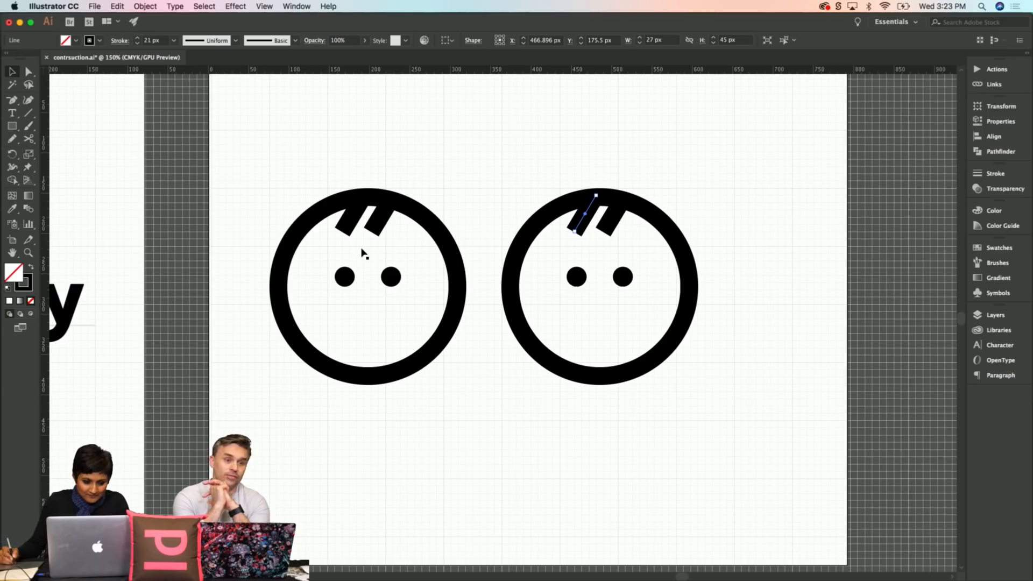
pyautogui.keyDown('shift'); pyautogui.click(614, 223); pyautogui.keyUp('shift')
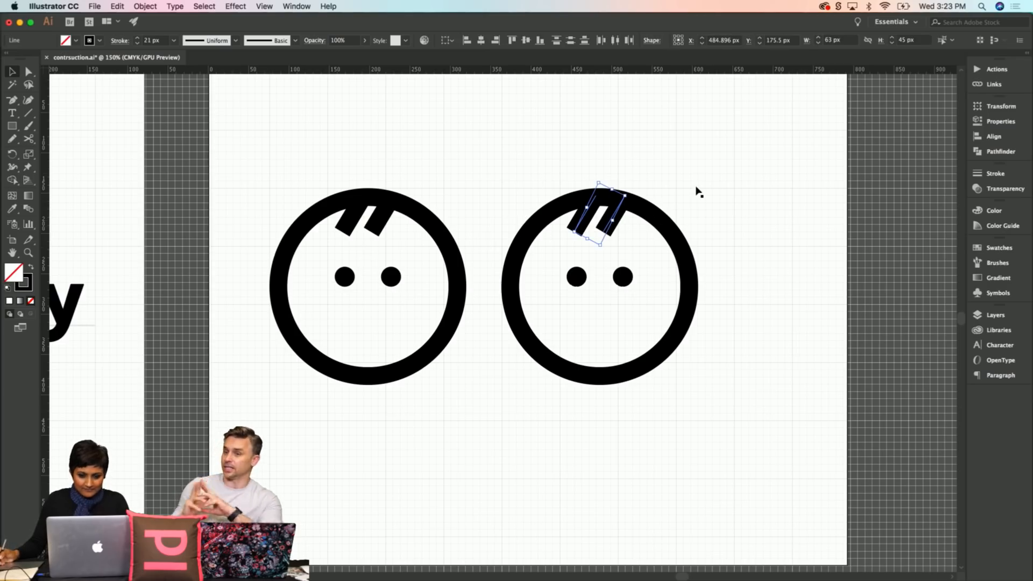
pyautogui.press('Delete')
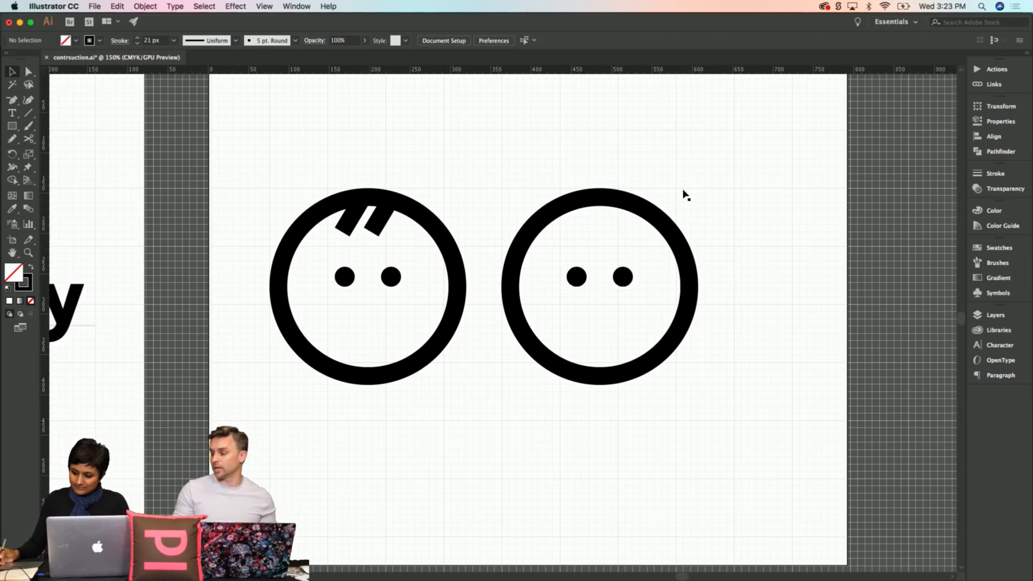
# Step: Draw a horizontal line about 243 px wide across the right face above the eyes, starting on the face's outline
pyautogui.click(29, 113)
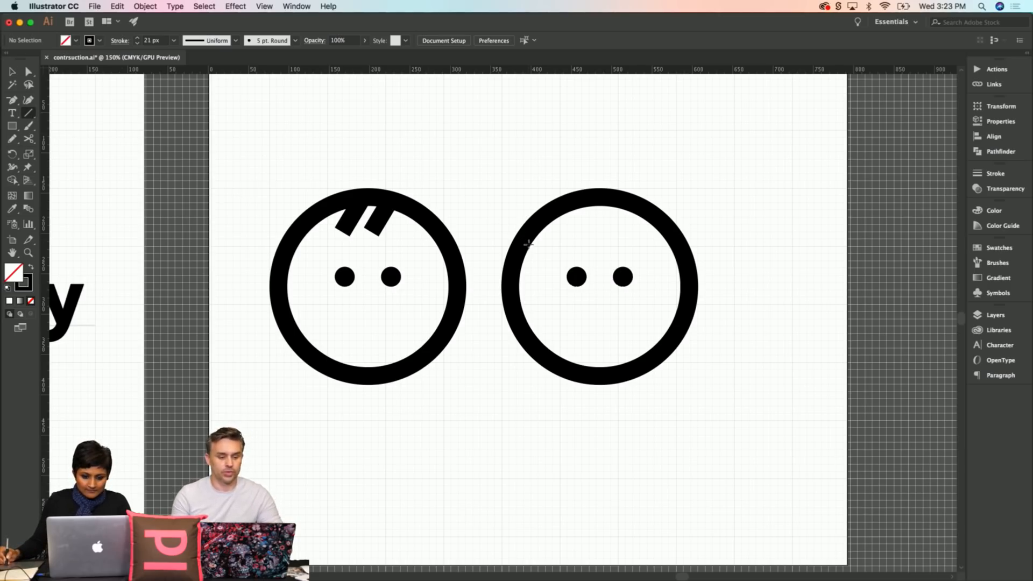
pyautogui.moveTo(528, 244); pyautogui.dragTo(727, 246)
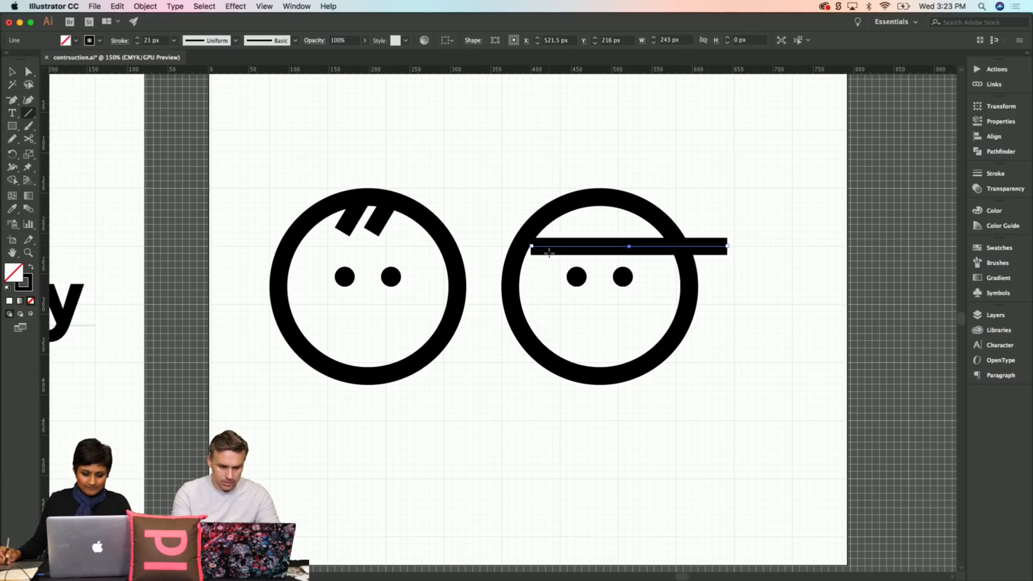
pyautogui.press('v')
pyautogui.press('a')
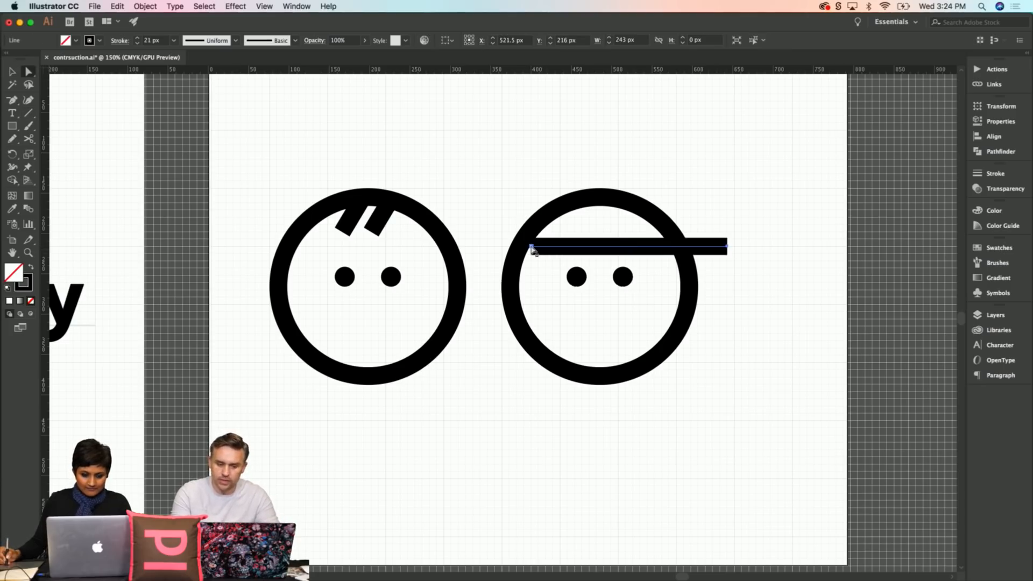
pyautogui.moveTo(523, 249); pyautogui.dragTo(524, 248)
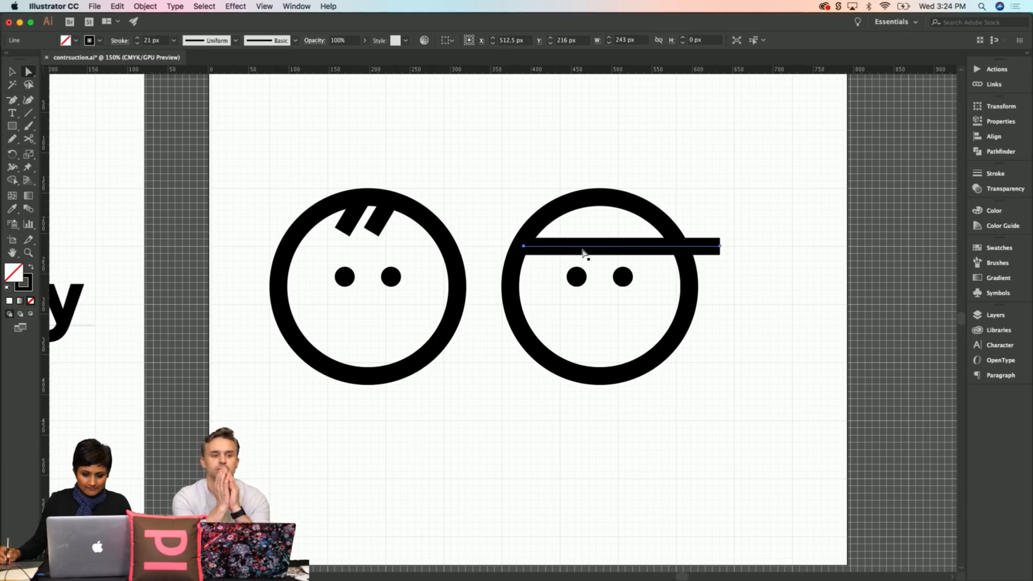
# Step: Lengthen the horizontal line so it extends further past the right face's outline, and raise it about 9 px
pyautogui.moveTo(721, 248); pyautogui.dragTo(735, 250)
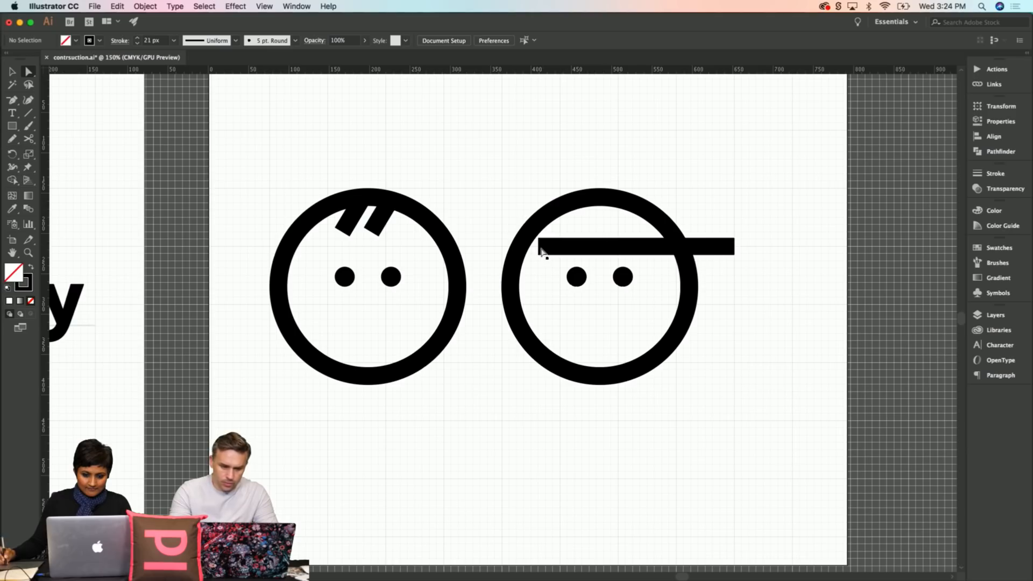
pyautogui.click(540, 247)
pyautogui.click(540, 249)
pyautogui.moveTo(539, 249); pyautogui.dragTo(525, 247)
pyautogui.click(736, 235)
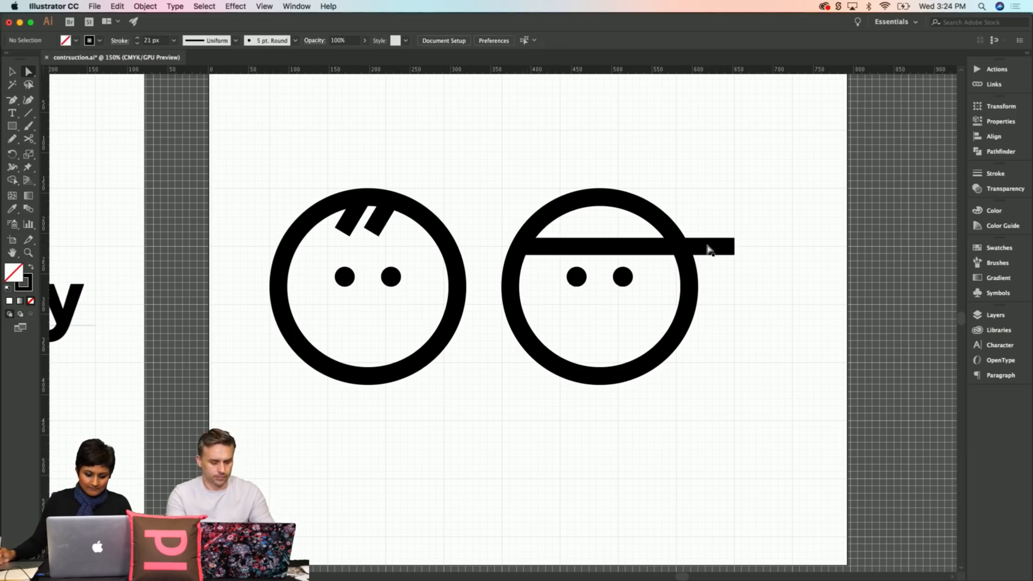
pyautogui.press('v')
pyautogui.moveTo(706, 244); pyautogui.dragTo(707, 236)
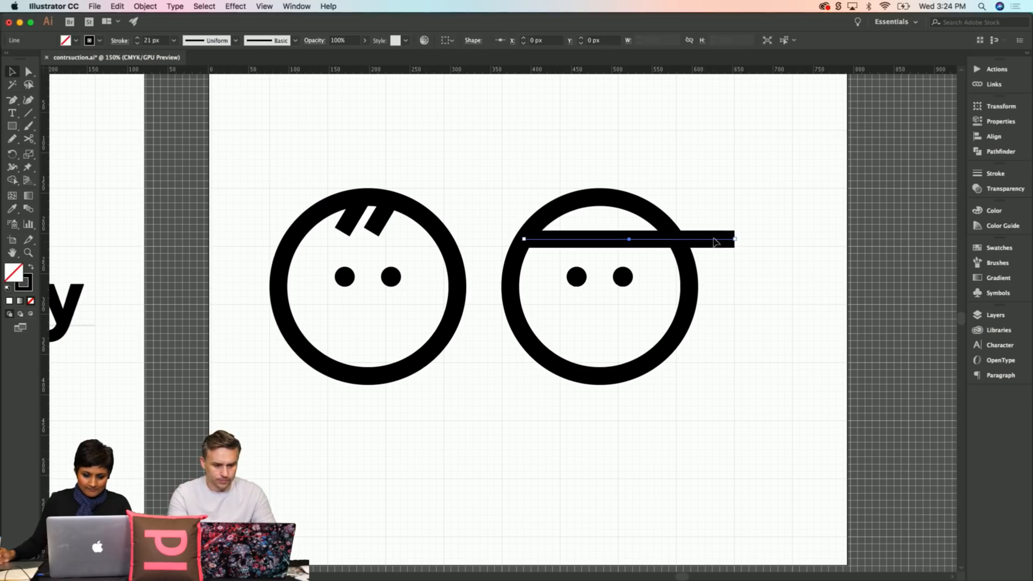
pyautogui.click(753, 214)
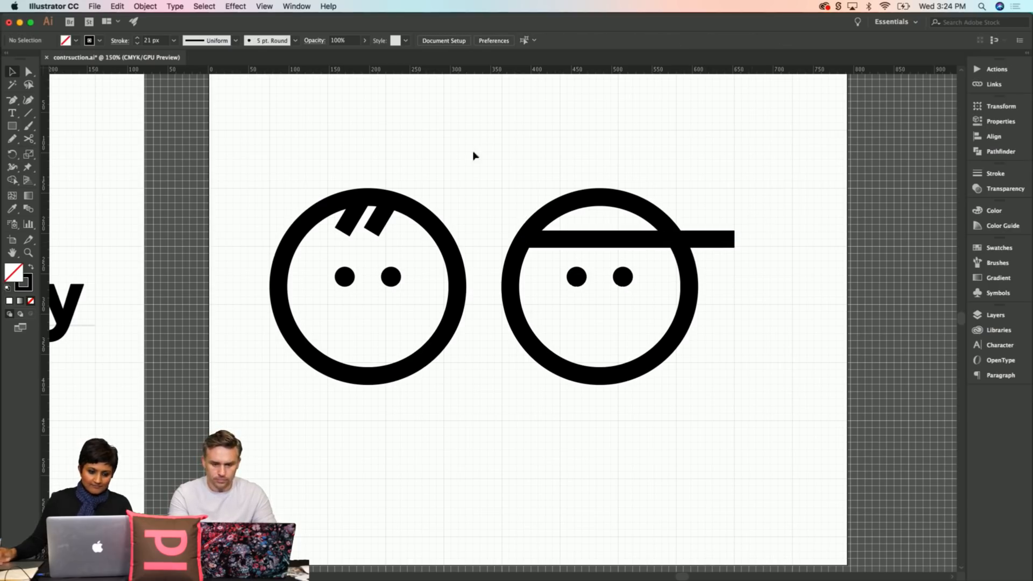
# Step: Draw a circle over the left face, scale it to 225 px and align it with the face's outline
pyautogui.click(15, 134)
pyautogui.moveTo(12, 126); pyautogui.dragTo(59, 152)
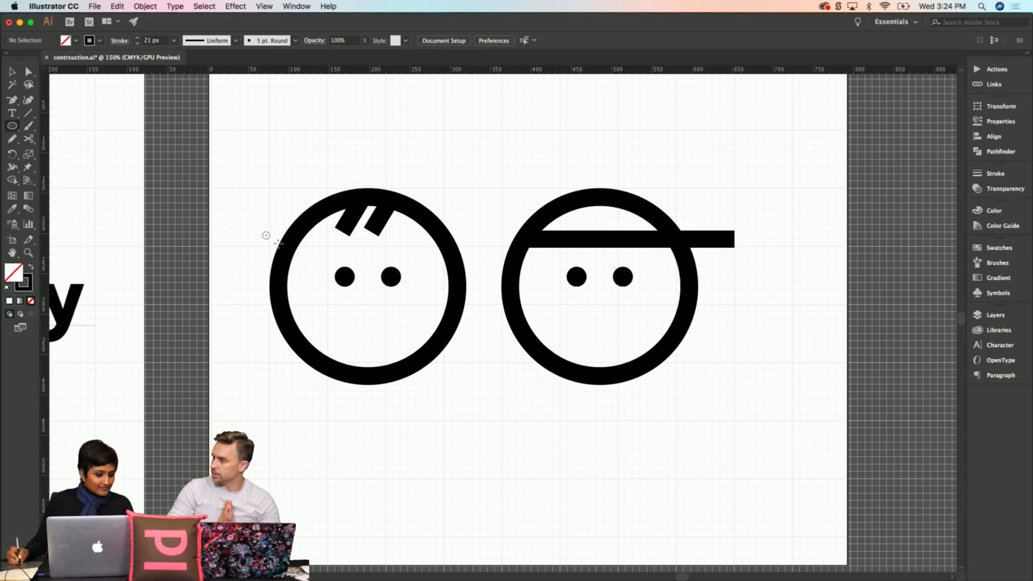
pyautogui.moveTo(262, 232); pyautogui.dragTo(447, 340)
pyautogui.press('v')
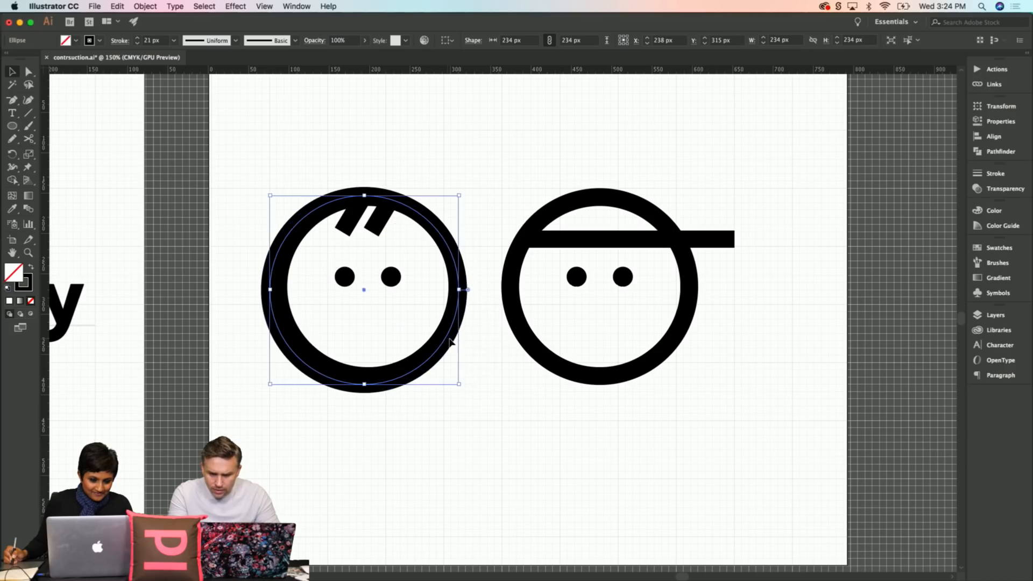
pyautogui.moveTo(461, 385); pyautogui.dragTo(452, 376)
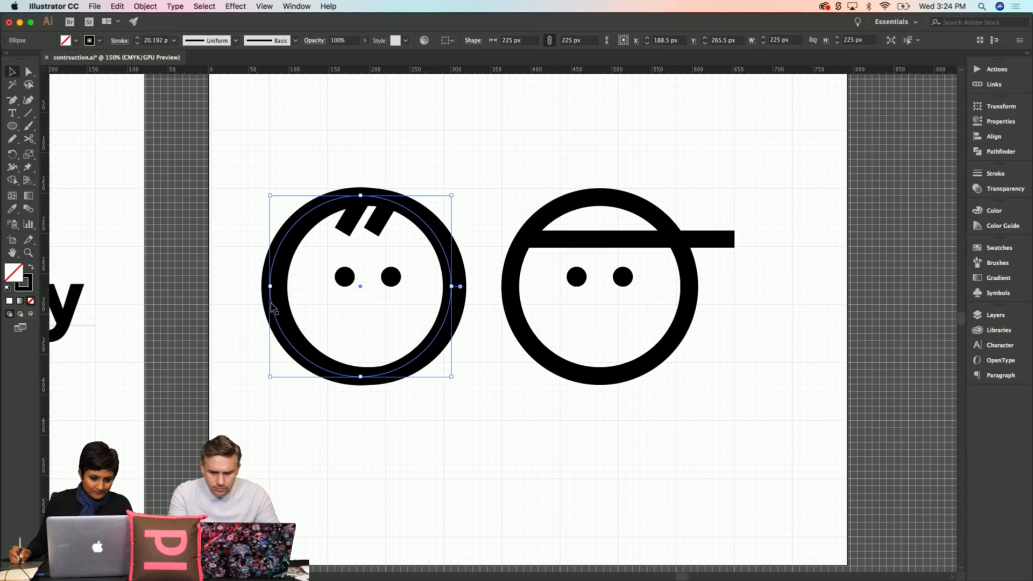
pyautogui.moveTo(274, 307); pyautogui.dragTo(278, 306)
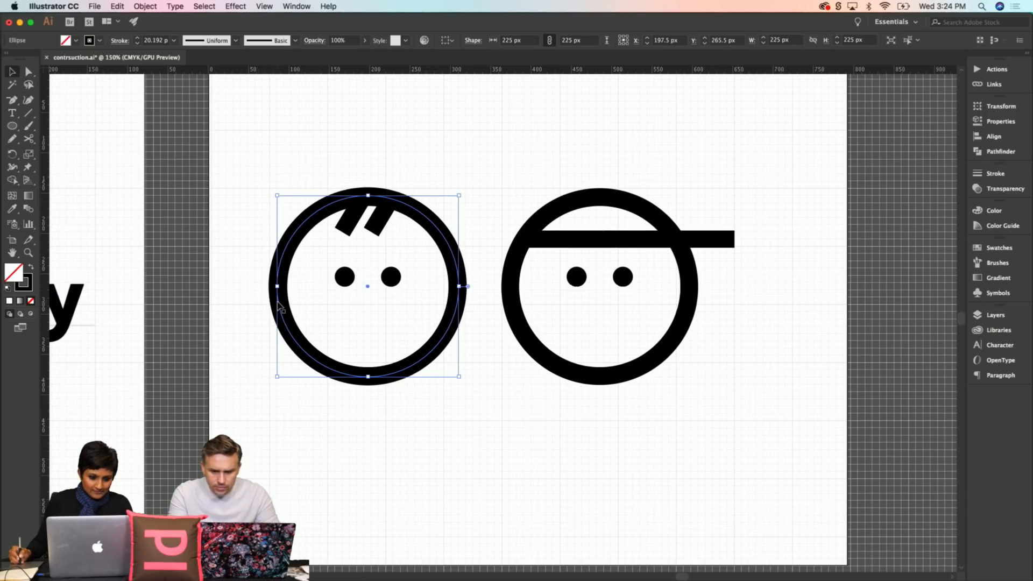
pyautogui.click(452, 454)
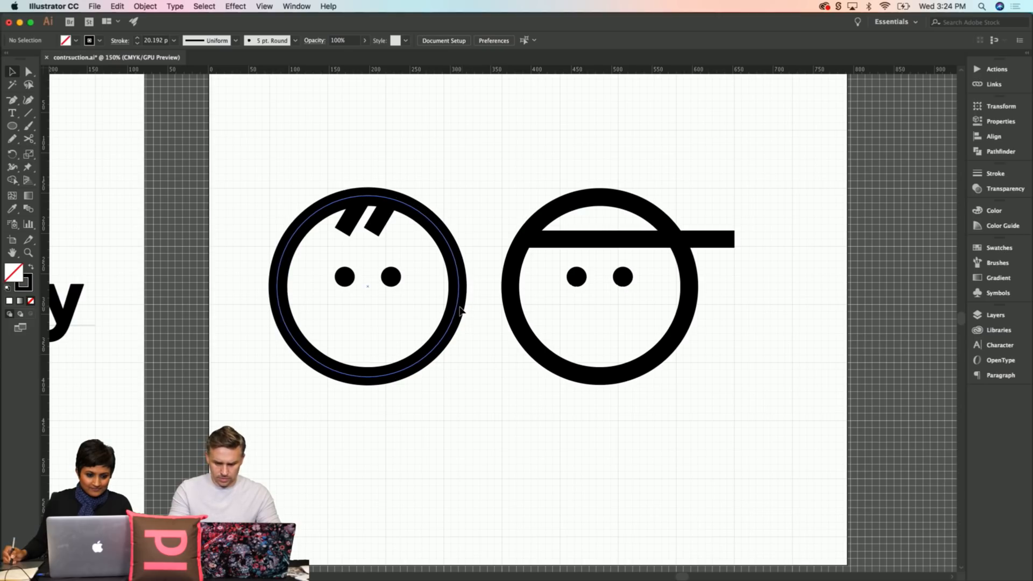
pyautogui.click(461, 310)
pyautogui.click(454, 441)
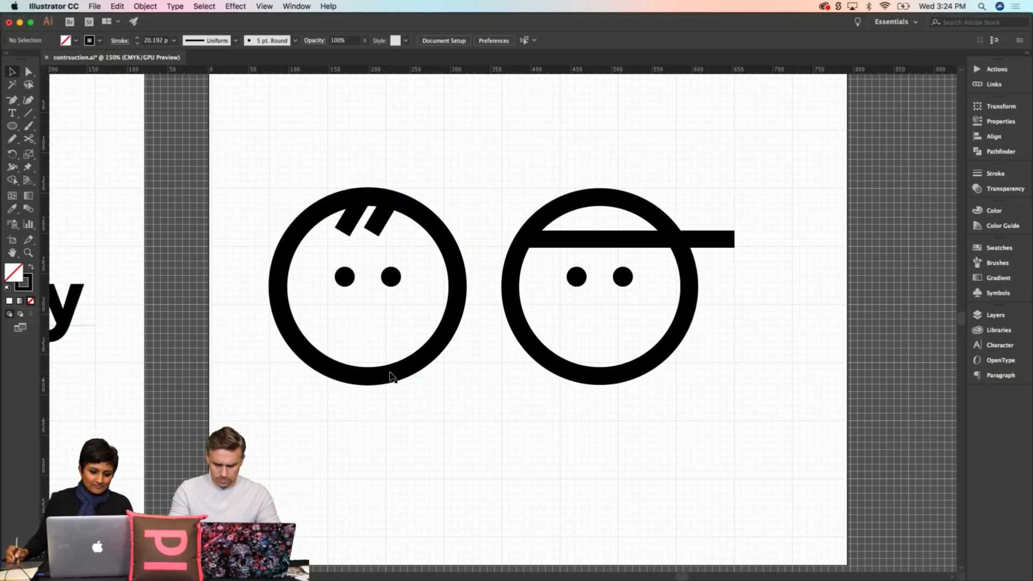
# Step: Move the 225 px circle straight down about 153 px so it overlaps the lower part of the left face
pyautogui.moveTo(391, 374); pyautogui.dragTo(379, 490)
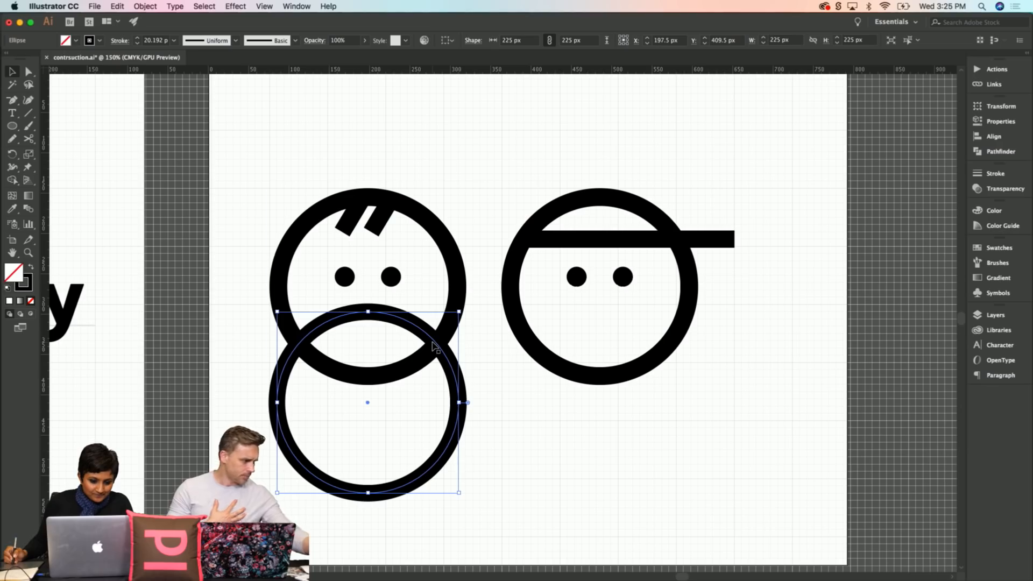
pyautogui.click(463, 361)
pyautogui.click(502, 415)
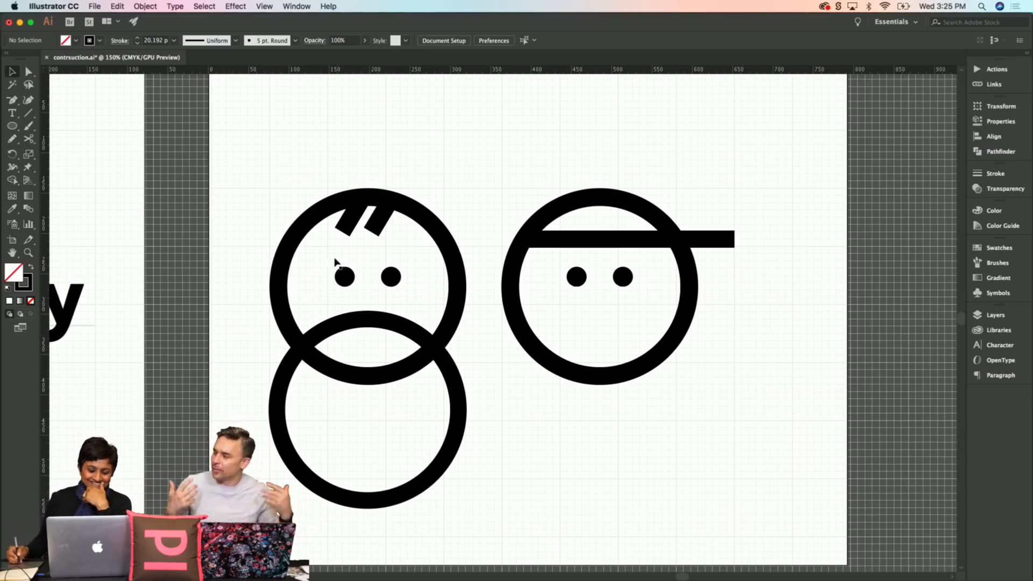
pyautogui.click(447, 459)
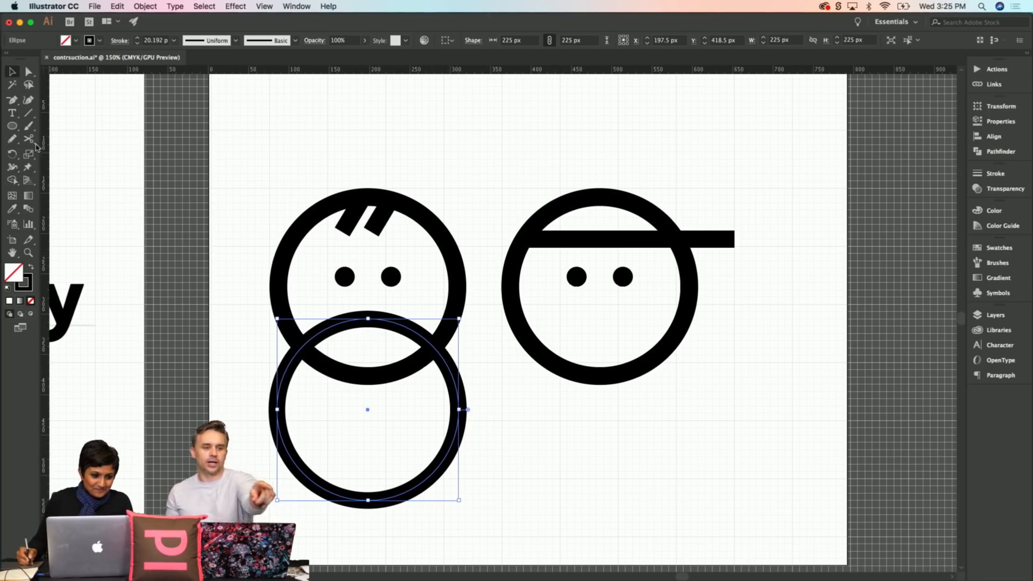
pyautogui.press('l')
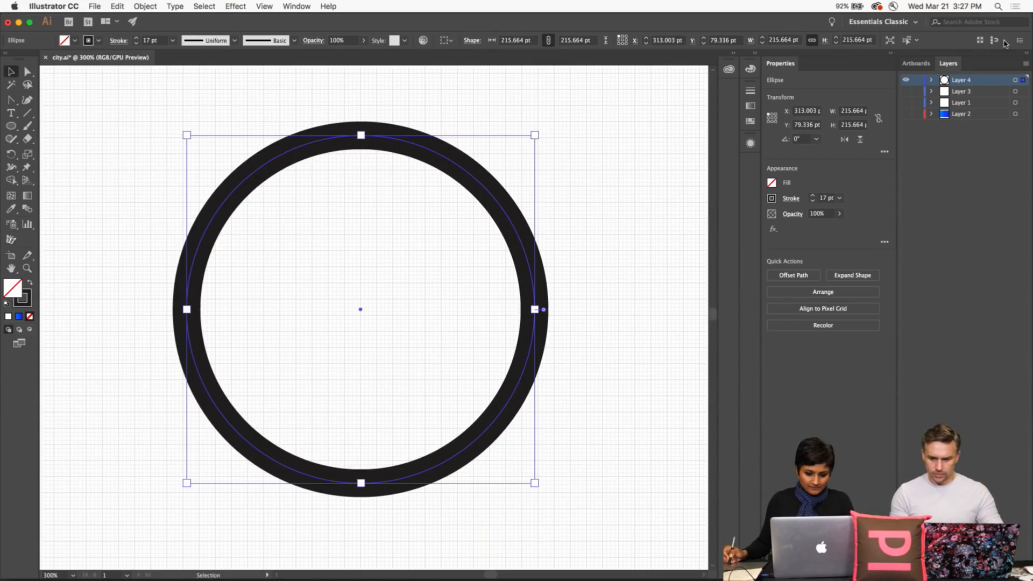
# Step: In the city document, select the large circle and turn on aligning art to the pixel grid on creation and transformation
pyautogui.click(415, 107)
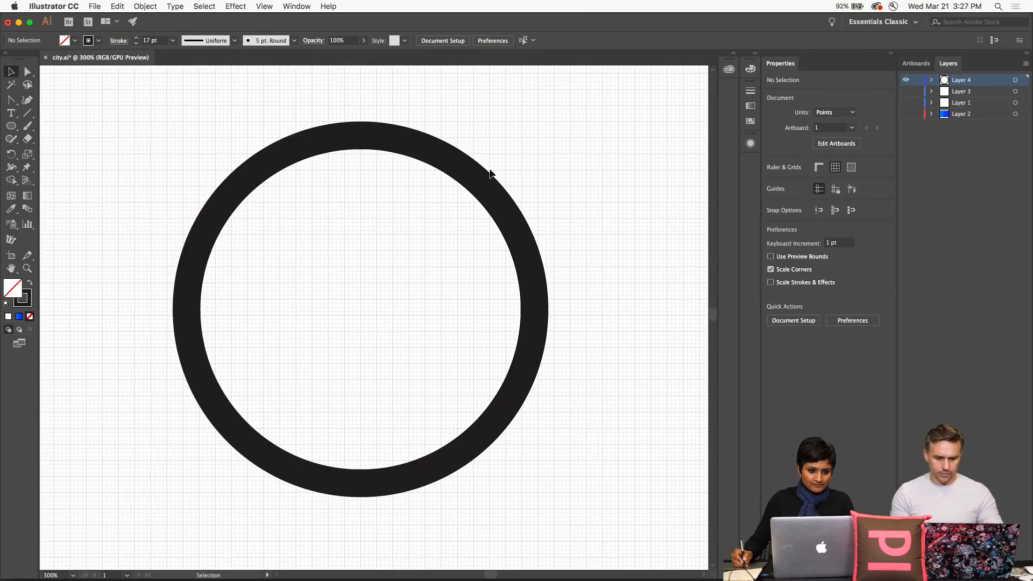
pyautogui.click(543, 269)
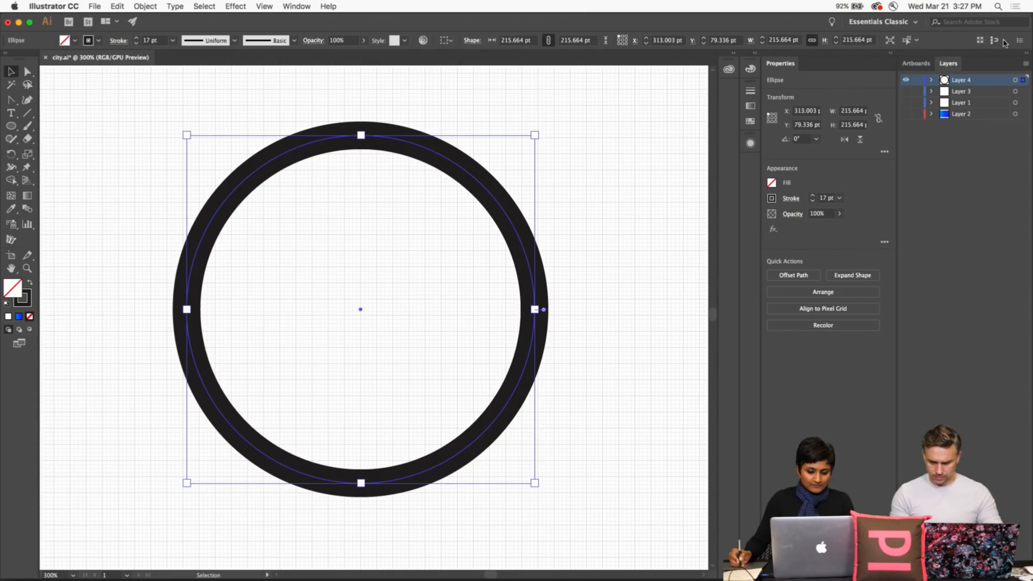
pyautogui.click(628, 145)
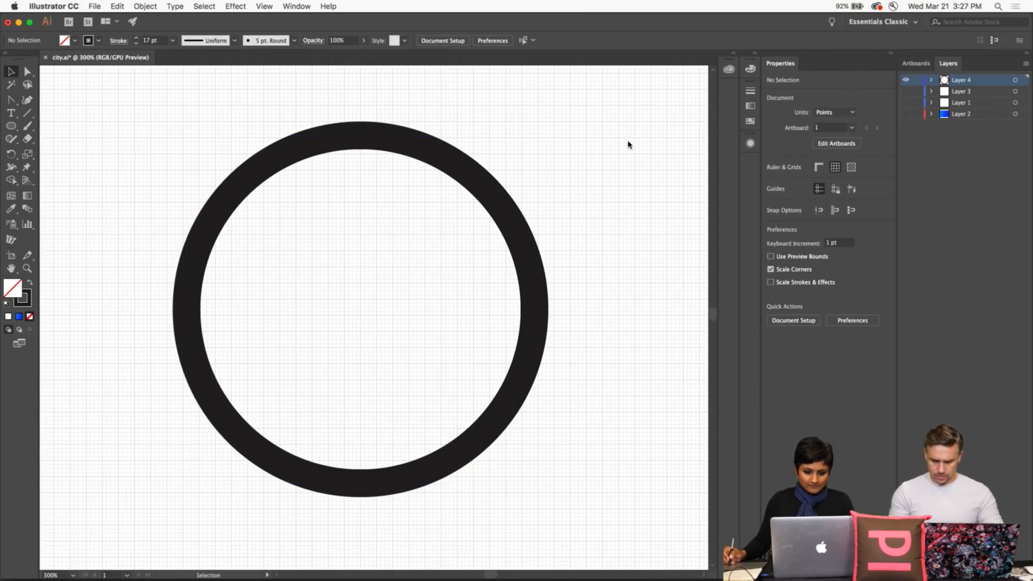
pyautogui.click(420, 147)
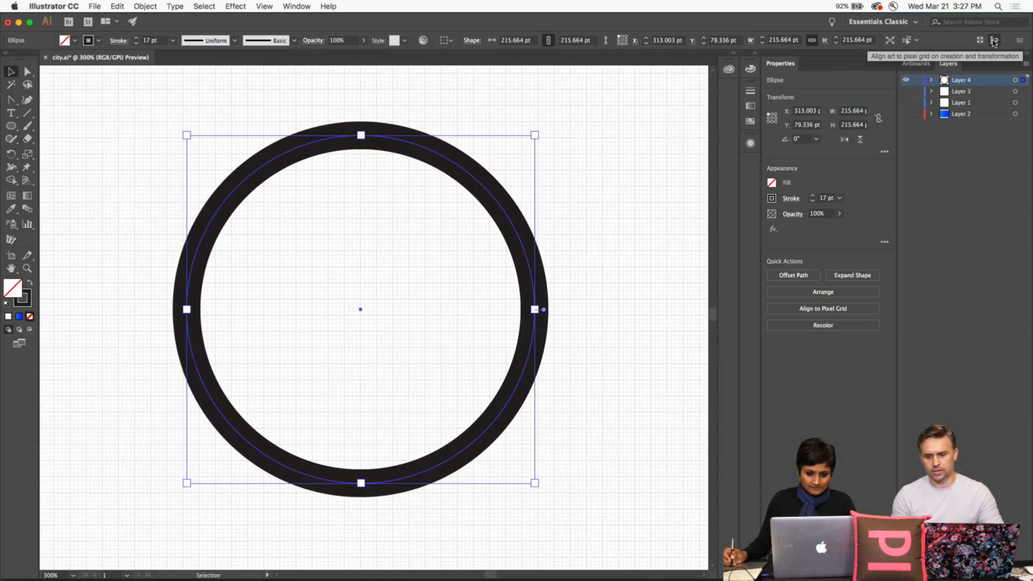
pyautogui.click(995, 42)
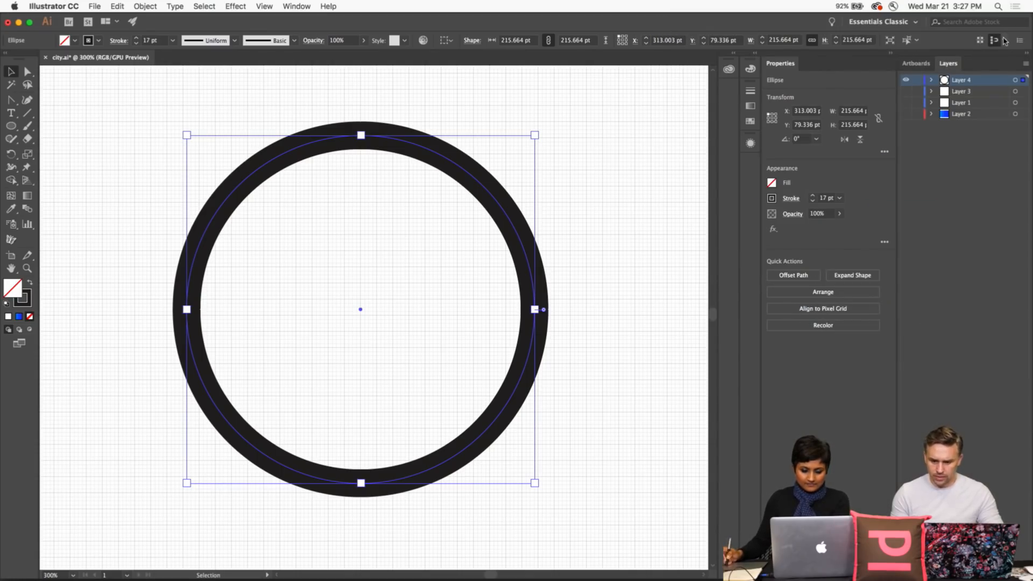
# Step: Confirm the Pixel Snapping Options with snapping on for drawing, moving and scaling, and try moving the large circle
pyautogui.click(1004, 40)
pyautogui.moveTo(479, 131); pyautogui.dragTo(627, 129)
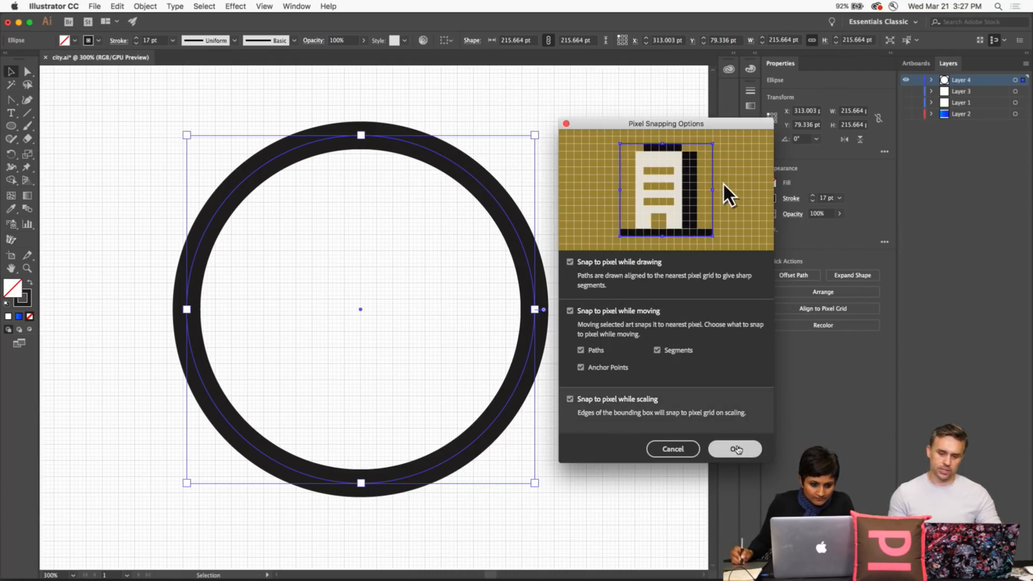
pyautogui.click(737, 449)
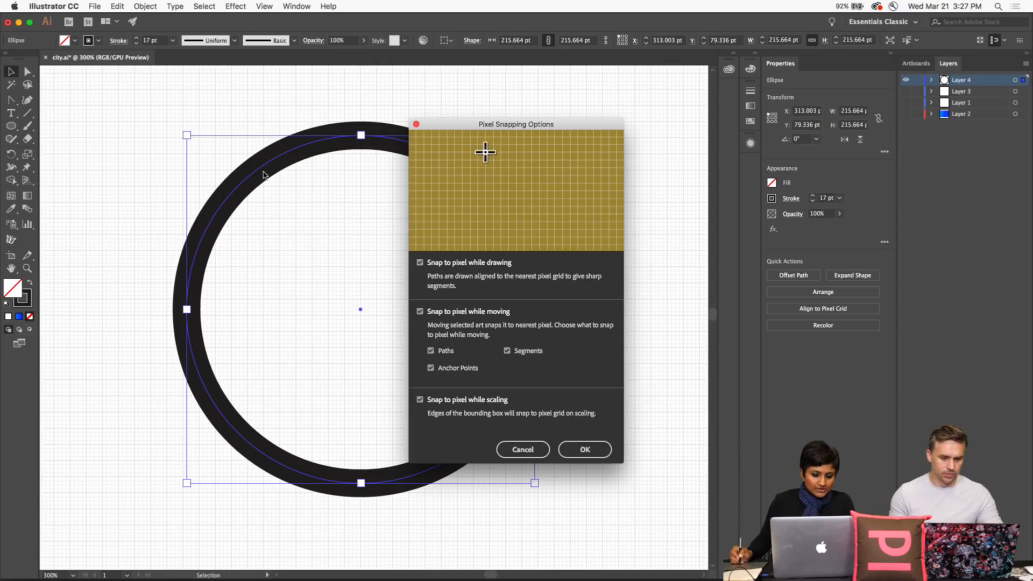
pyautogui.click(593, 451)
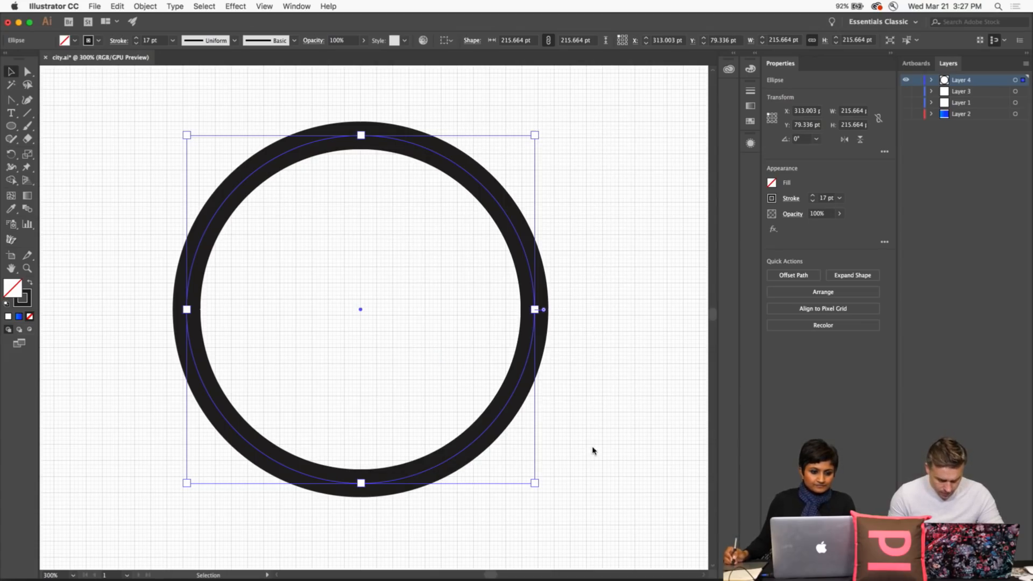
pyautogui.moveTo(274, 151); pyautogui.dragTo(326, 173)
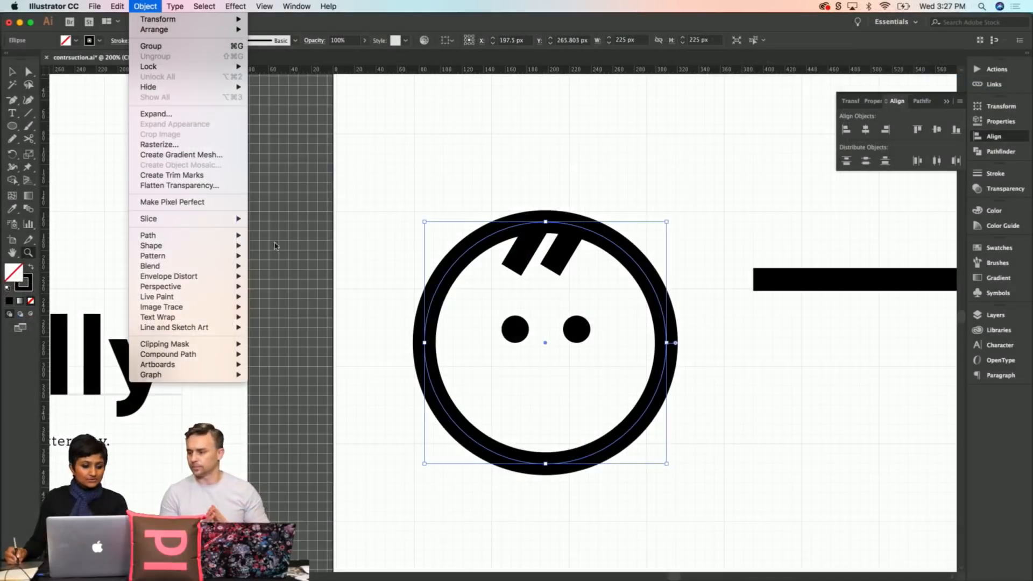
# Step: In the construction document, convert the left face's 225 px circle to a filled shape with Outline Stroke
pyautogui.click(401, 202)
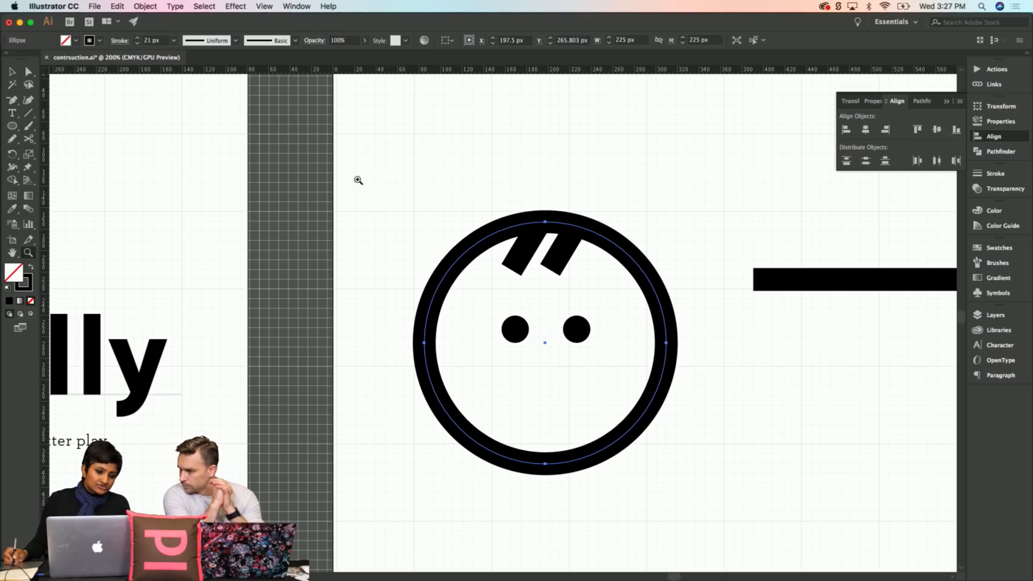
pyautogui.press('v')
pyautogui.click(175, 6)
pyautogui.moveTo(151, 11)
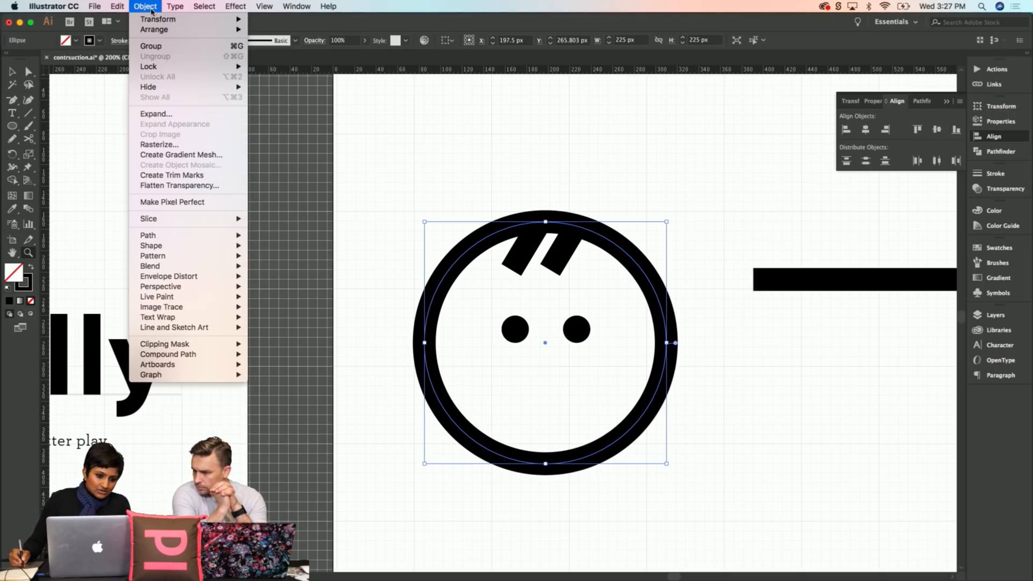
pyautogui.moveTo(182, 239)
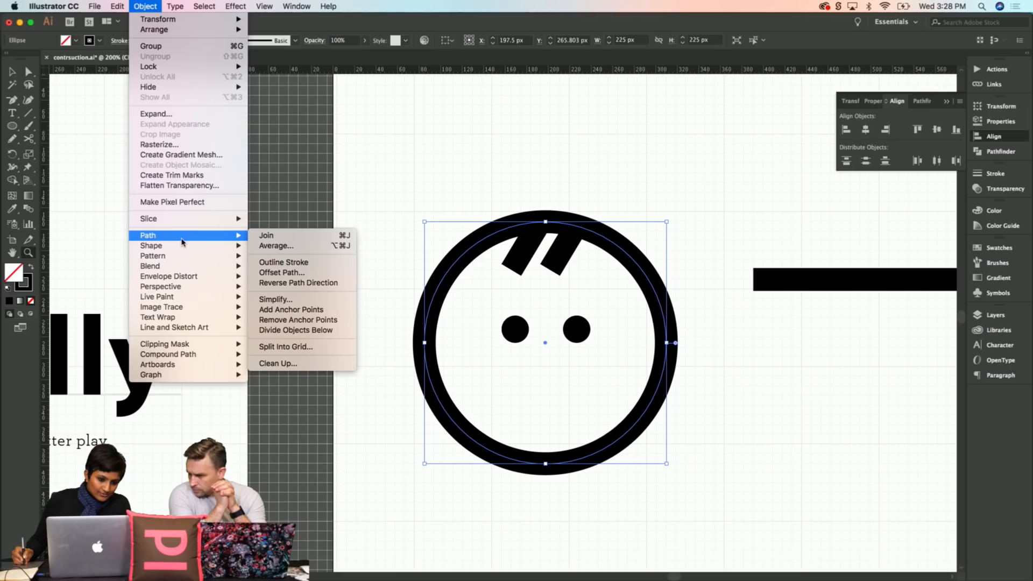
pyautogui.click(336, 265)
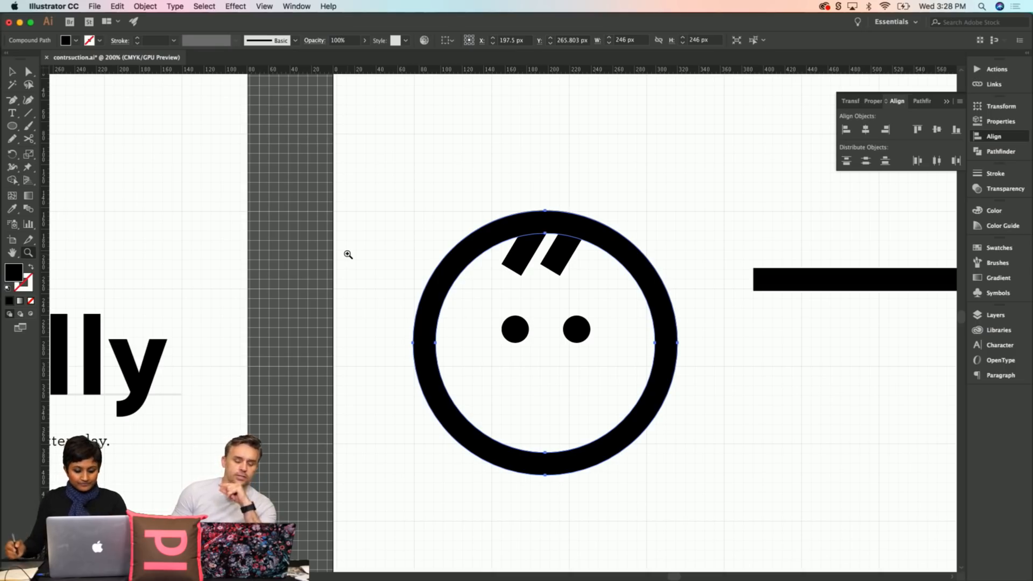
# Step: Duplicate the left hair line onto the empty canvas just outside the artboard's left edge
pyautogui.press('v')
pyautogui.click(519, 264)
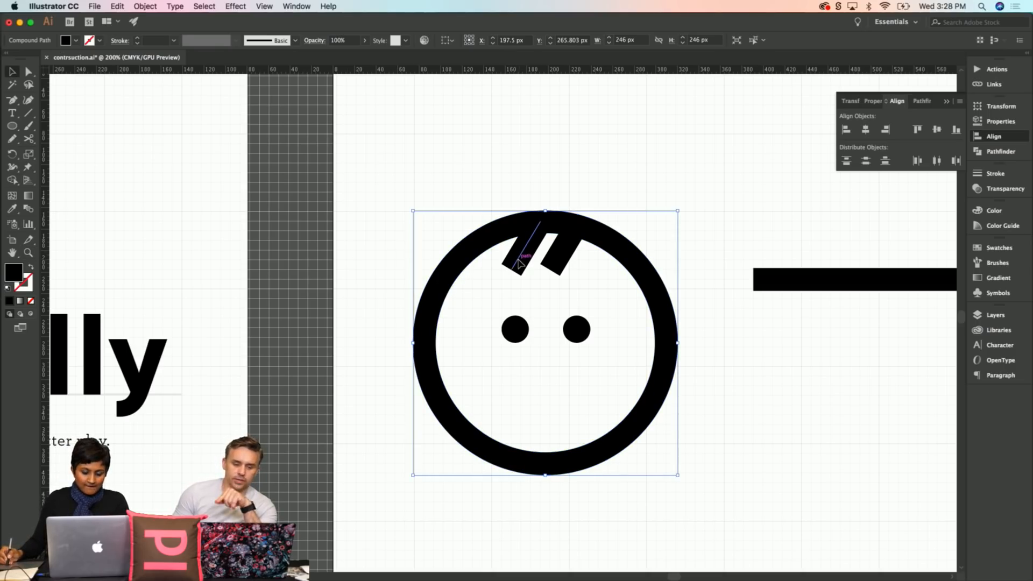
pyautogui.keyDown('shift'); pyautogui.click(558, 262); pyautogui.keyUp('shift')
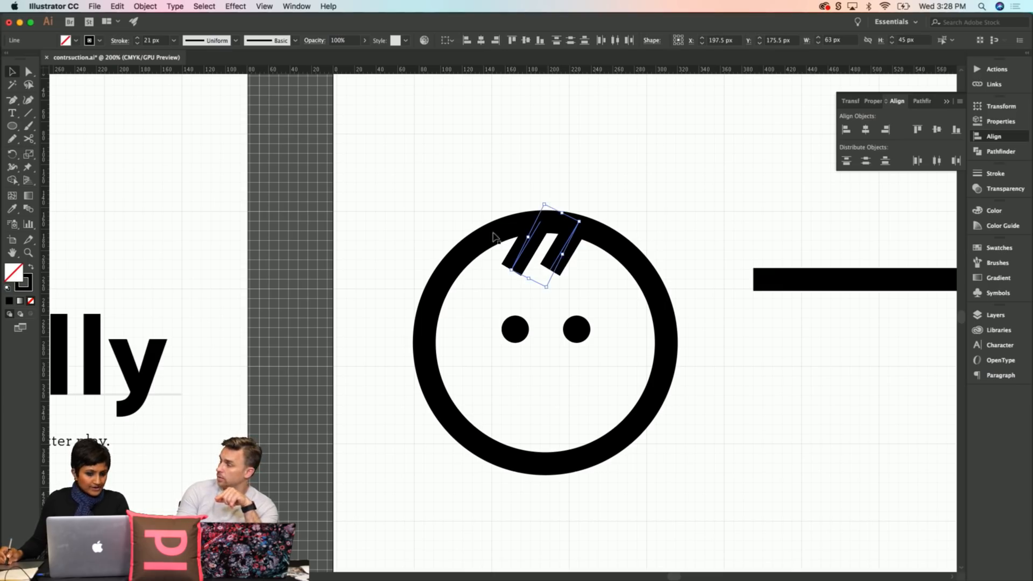
pyautogui.click(456, 236)
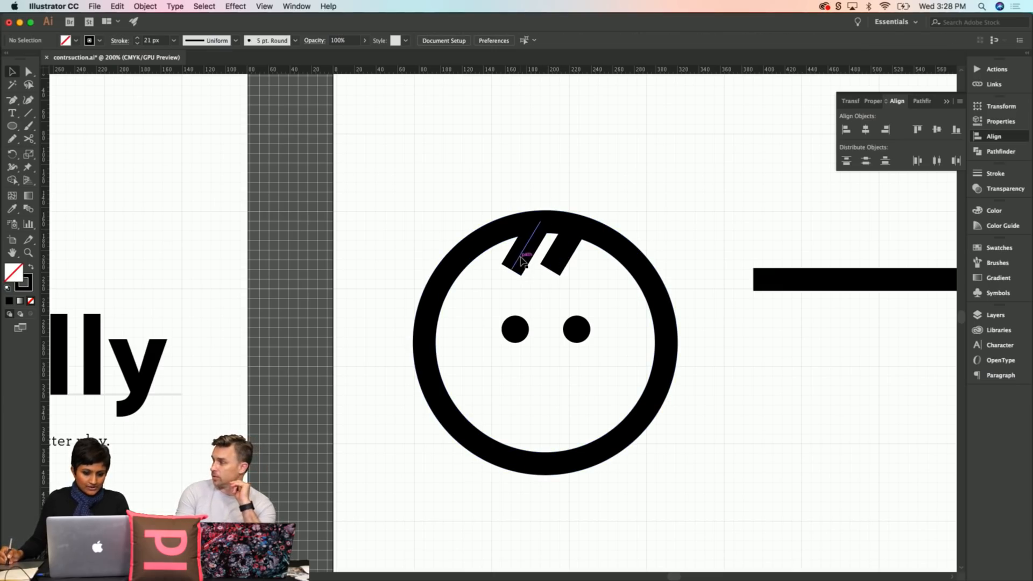
pyautogui.moveTo(521, 260); pyautogui.dragTo(305, 231)
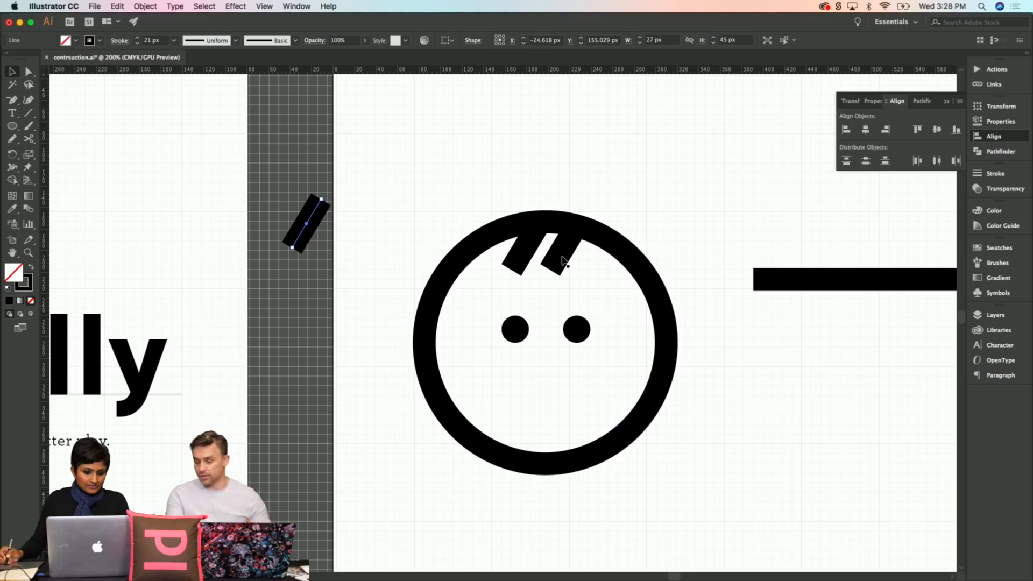
# Step: Convert the two hair lines inside the face to filled shapes with Outline Stroke
pyautogui.press('super+shift+a')
pyautogui.click(560, 260)
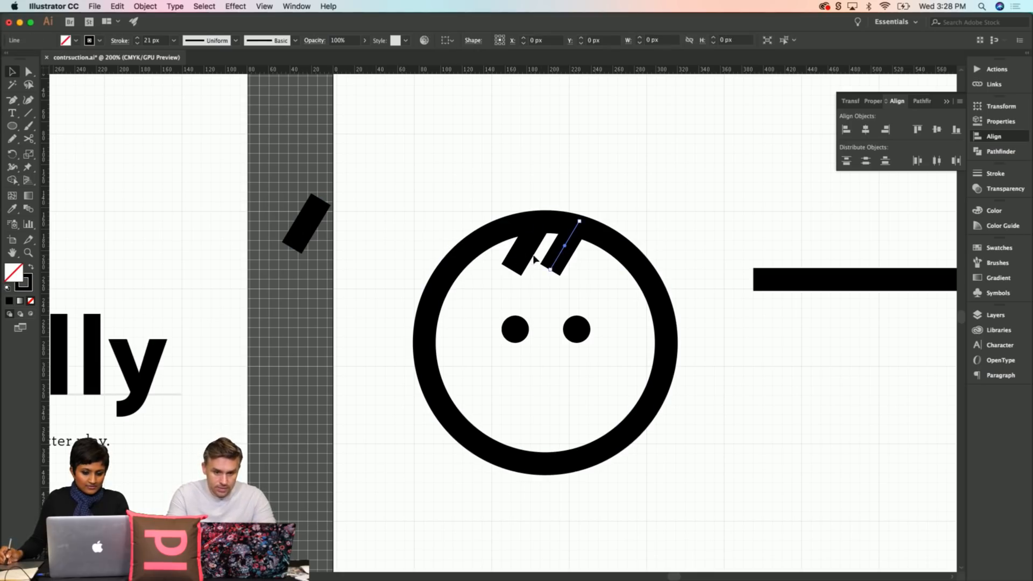
pyautogui.keyDown('shift'); pyautogui.click(521, 259); pyautogui.keyUp('shift')
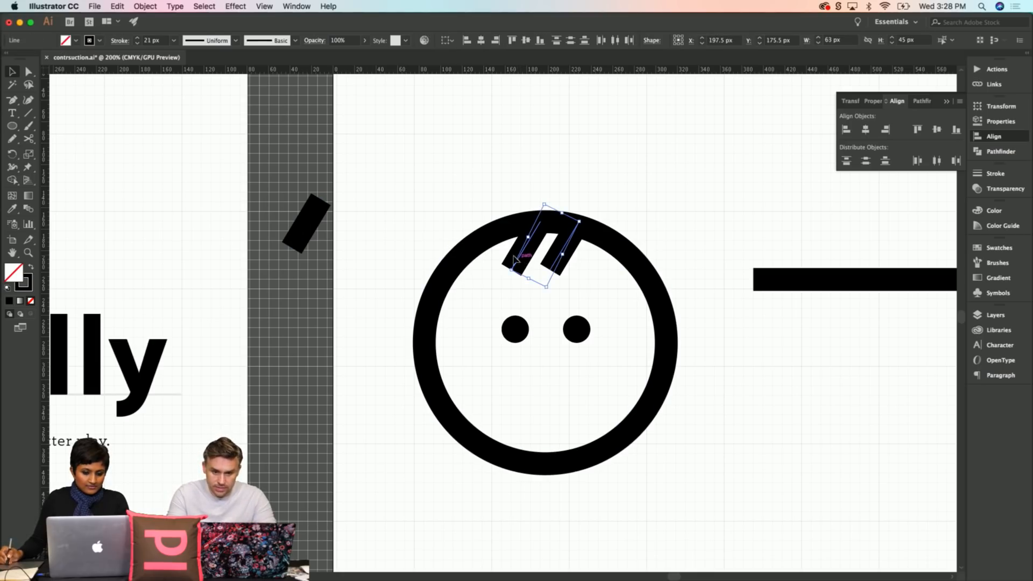
pyautogui.click(173, 6)
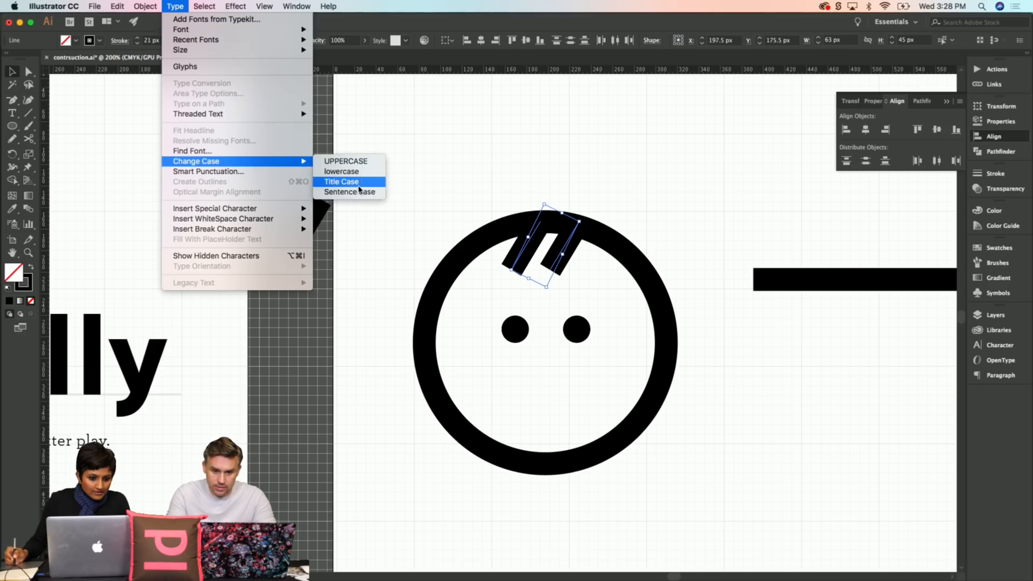
pyautogui.moveTo(147, 9)
pyautogui.moveTo(197, 237)
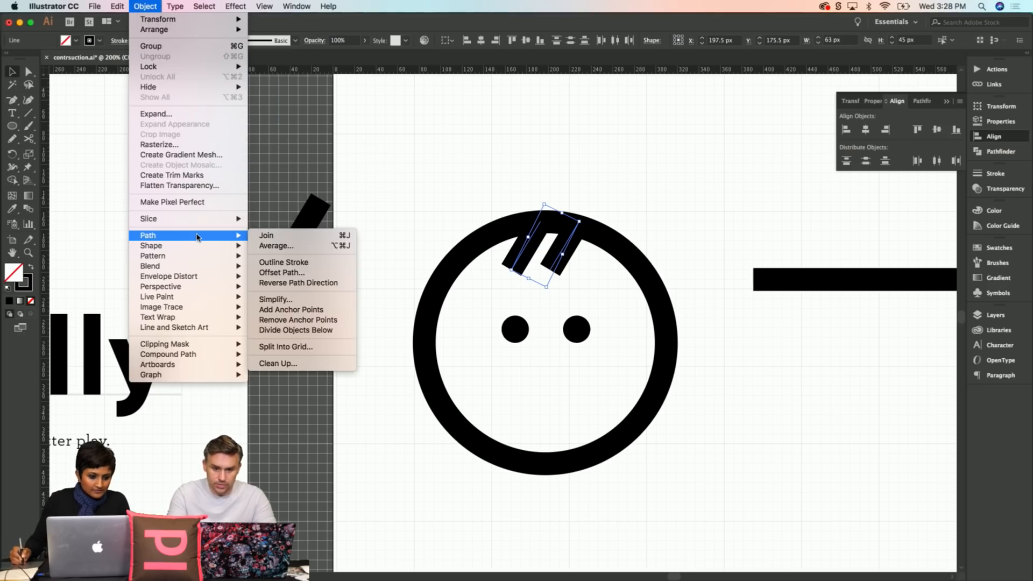
pyautogui.click(318, 264)
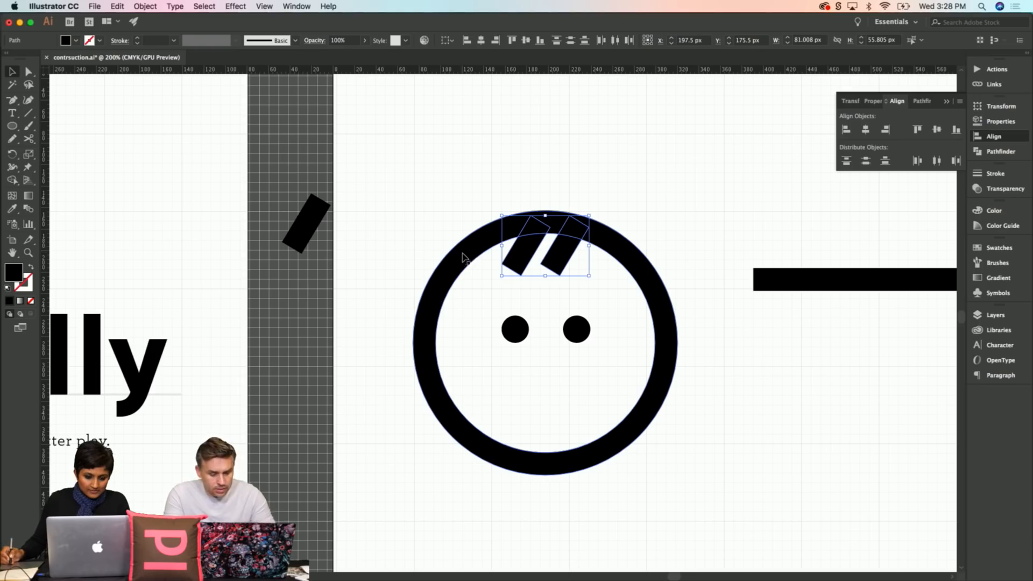
# Step: Add the face circle to the selected hair shapes and move them together to about X 198.7 px, Y 267.2 px
pyautogui.keyDown('shift'); pyautogui.click(464, 259); pyautogui.keyUp('shift')
pyautogui.press('z')
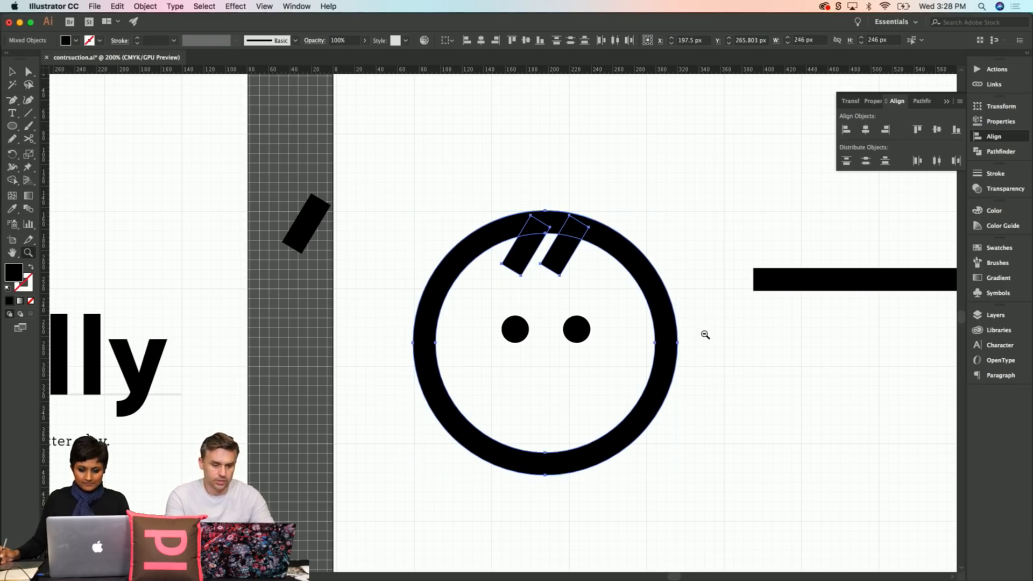
pyautogui.keyDown('alt'); pyautogui.click(705, 335); pyautogui.keyUp('alt')
pyautogui.keyDown('alt'); pyautogui.click(705, 335); pyautogui.keyUp('alt')
pyautogui.moveTo(653, 346); pyautogui.dragTo(605, 342)
pyautogui.press('v')
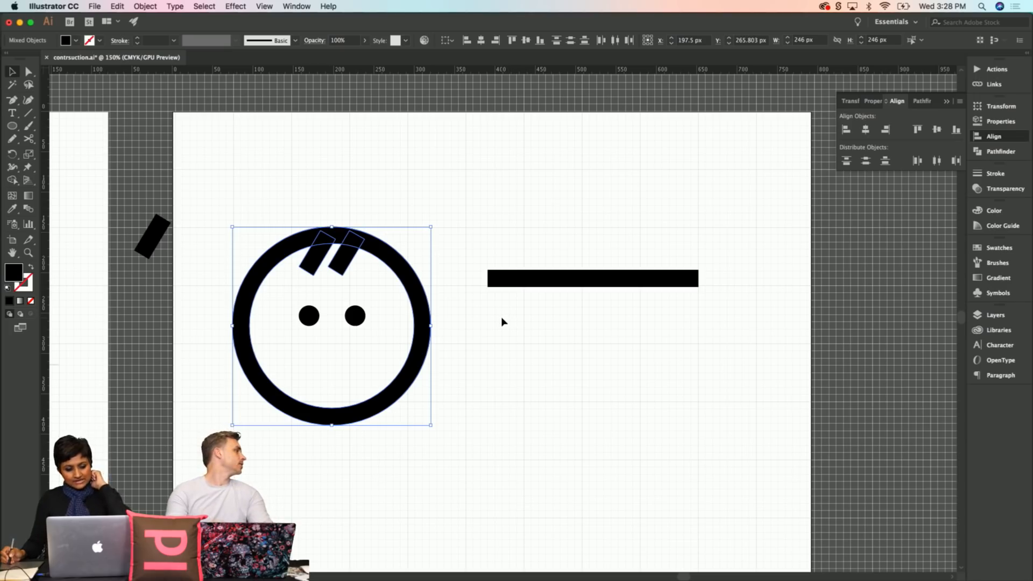
pyautogui.press('z')
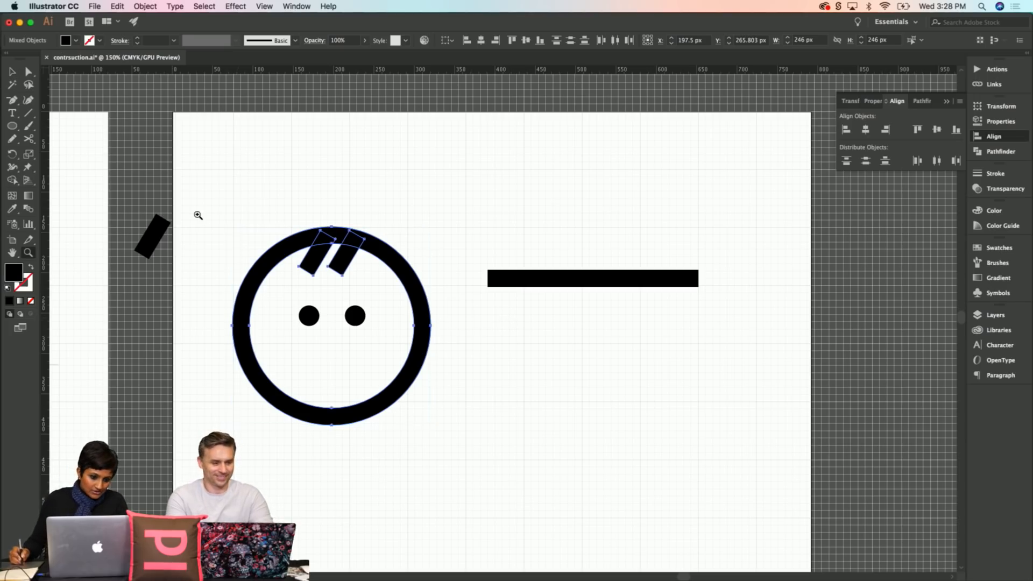
pyautogui.moveTo(198, 213); pyautogui.dragTo(309, 221)
pyautogui.press('v')
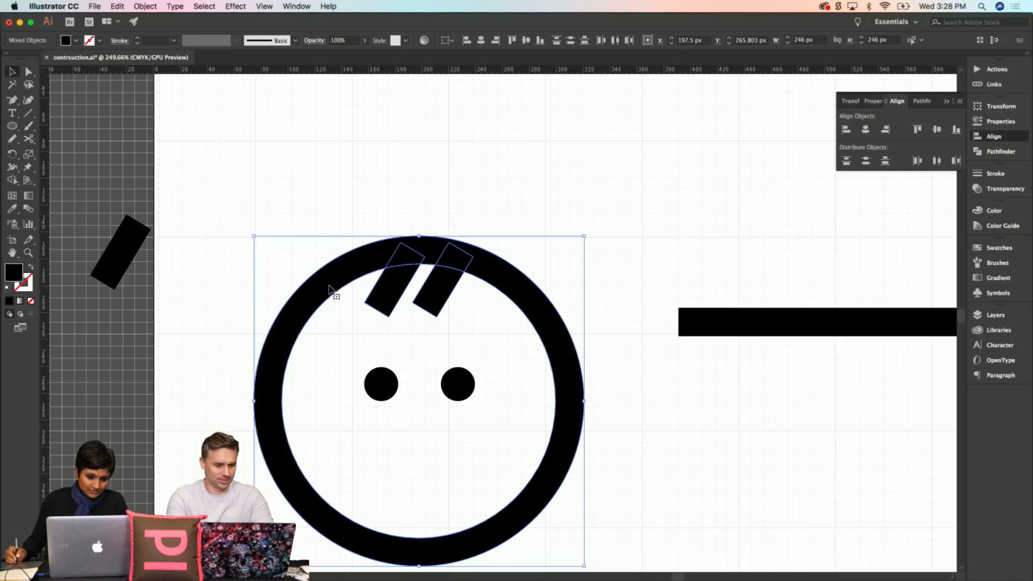
pyautogui.moveTo(323, 291); pyautogui.dragTo(330, 286)
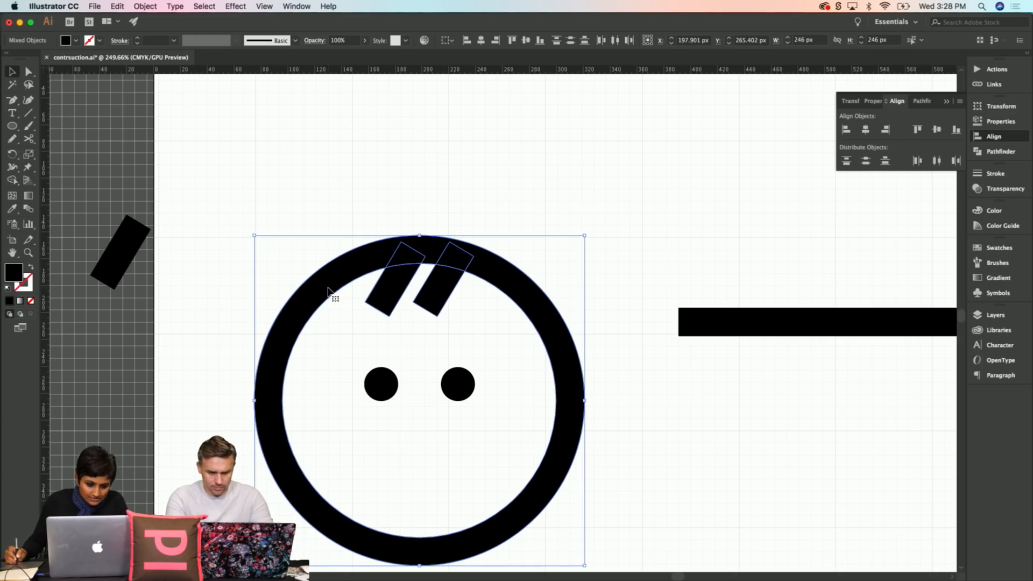
pyautogui.moveTo(226, 313); pyautogui.dragTo(417, 293)
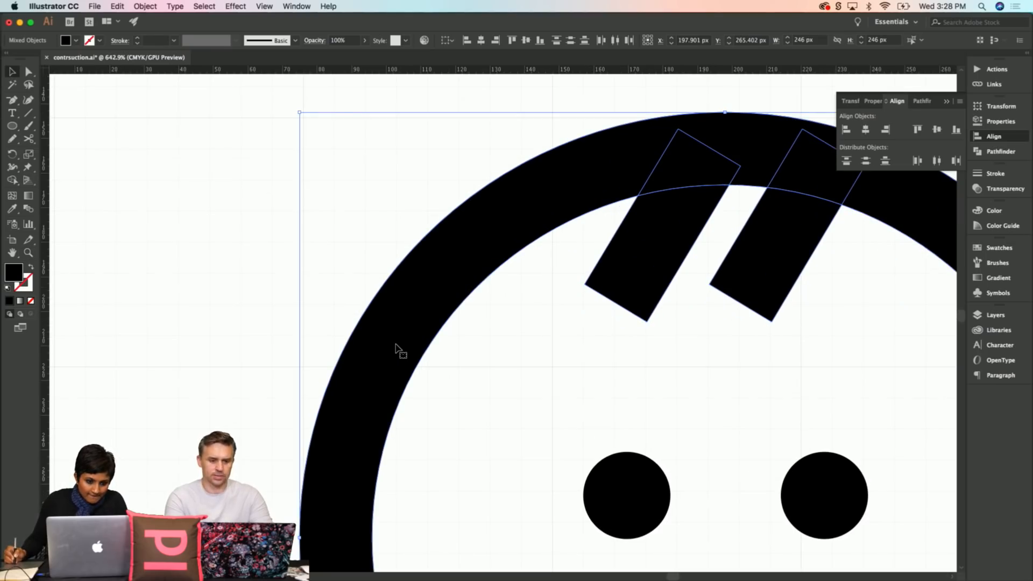
pyautogui.moveTo(397, 349); pyautogui.dragTo(419, 318)
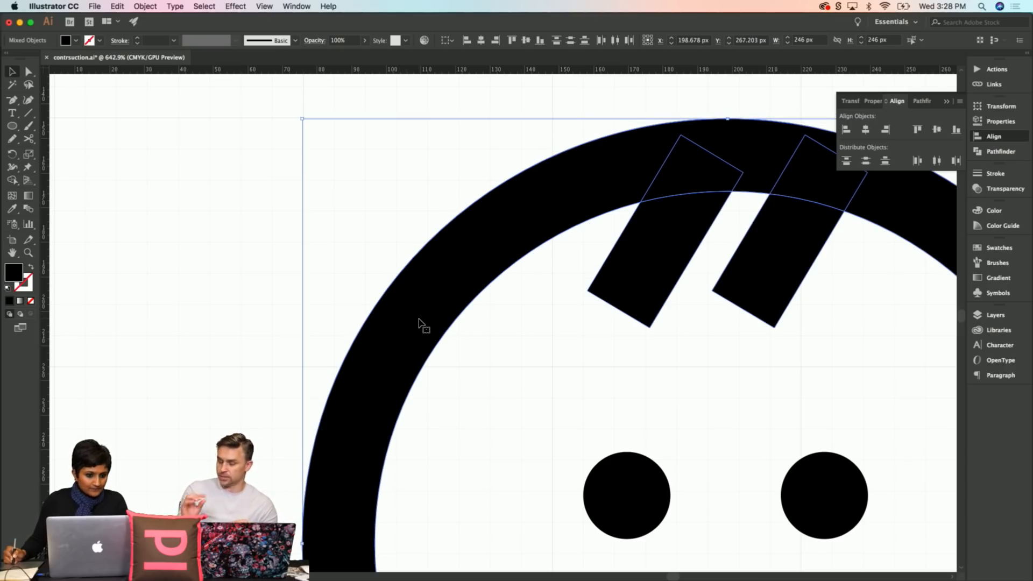
pyautogui.press('z')
pyautogui.keyDown('alt'); pyautogui.click(498, 331); pyautogui.keyUp('alt')
pyautogui.keyDown('alt'); pyautogui.click(503, 333); pyautogui.keyUp('alt')
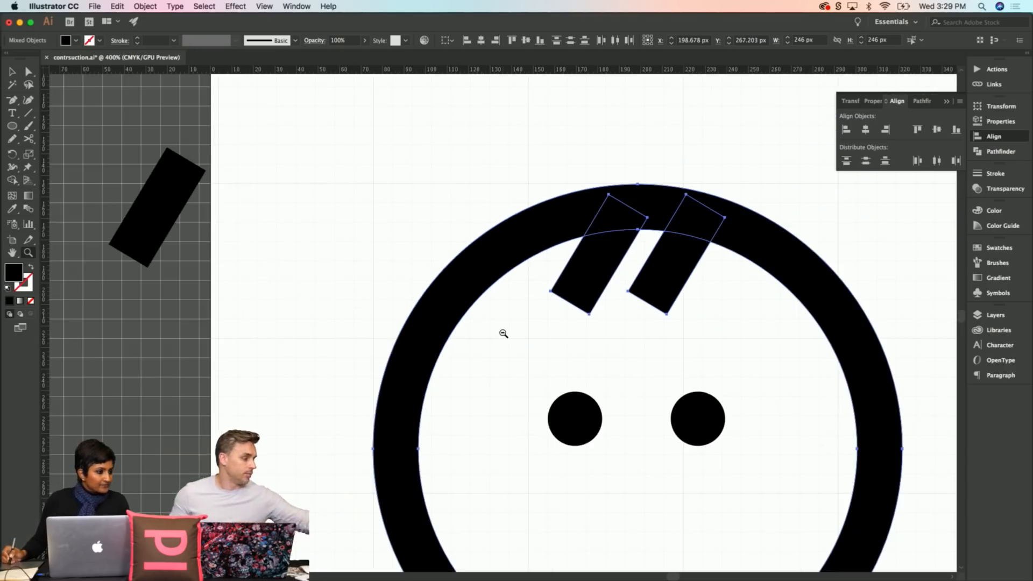
pyautogui.keyDown('alt'); pyautogui.click(503, 333); pyautogui.keyUp('alt')
pyautogui.keyDown('alt'); pyautogui.click(502, 334); pyautogui.keyUp('alt')
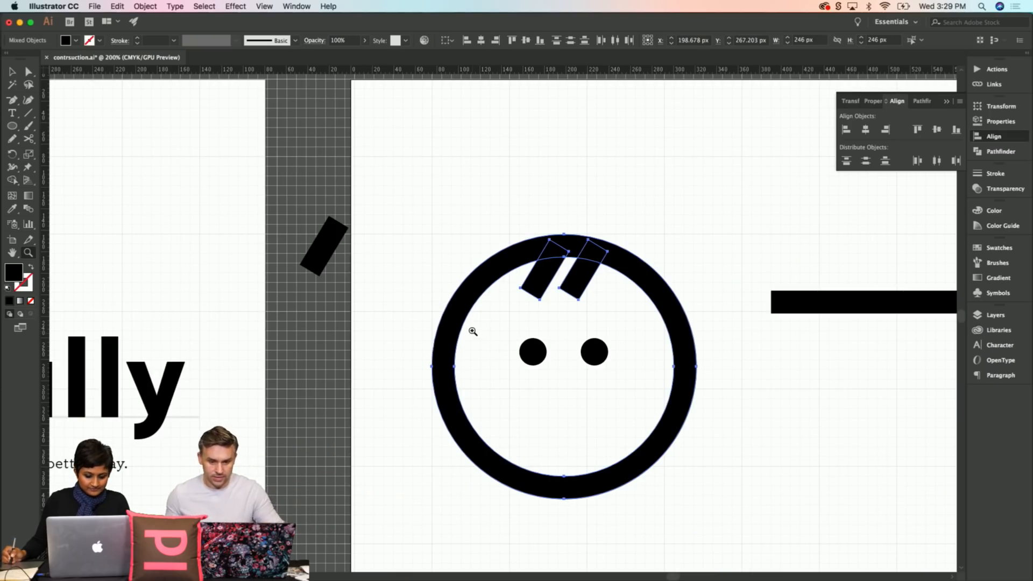
pyautogui.moveTo(489, 333); pyautogui.dragTo(633, 358)
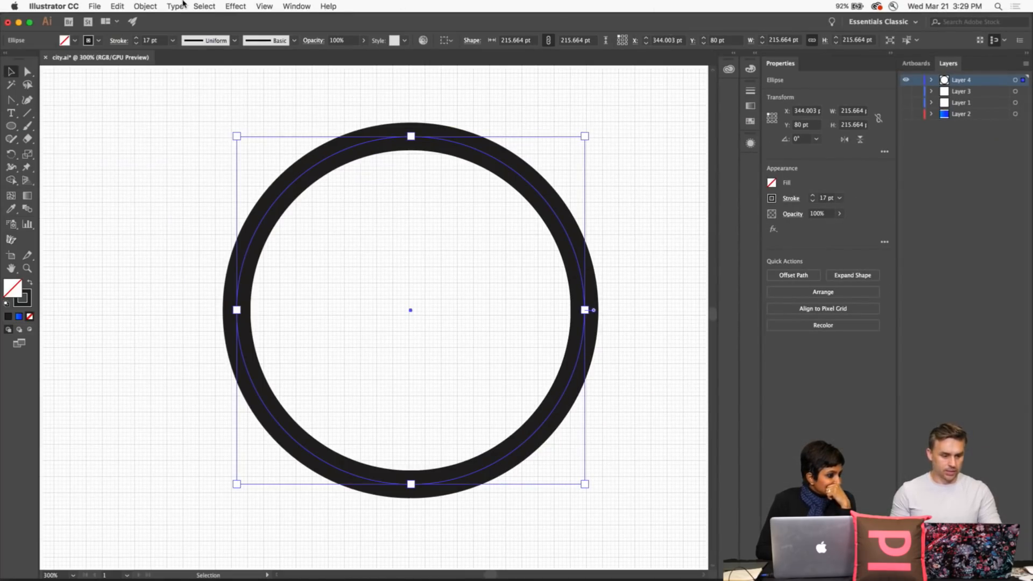
# Step: In the city document, apply Outline Stroke to the large circle with the 17 pt stroke
pyautogui.click(139, 5)
pyautogui.moveTo(182, 235)
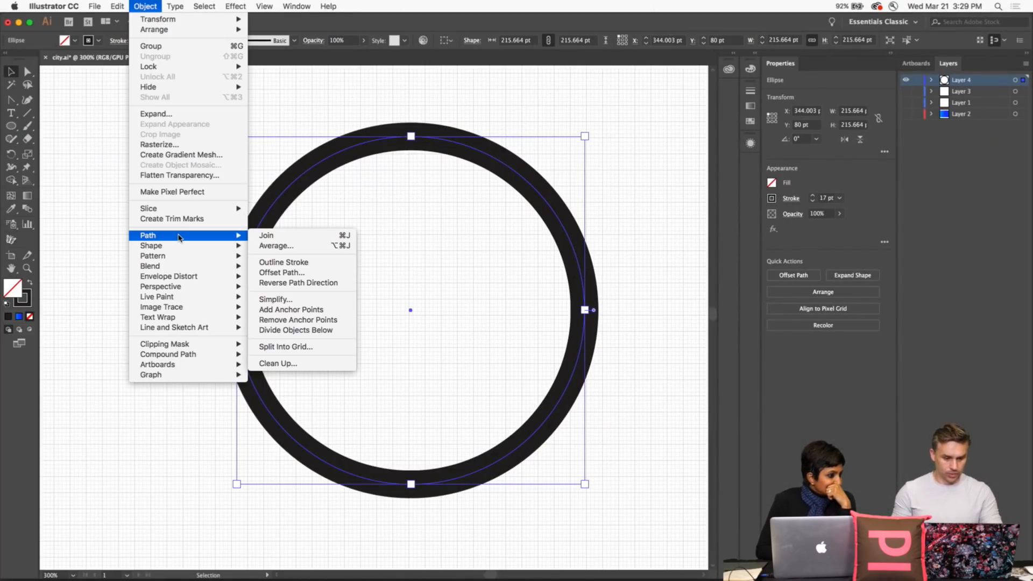
pyautogui.click(308, 263)
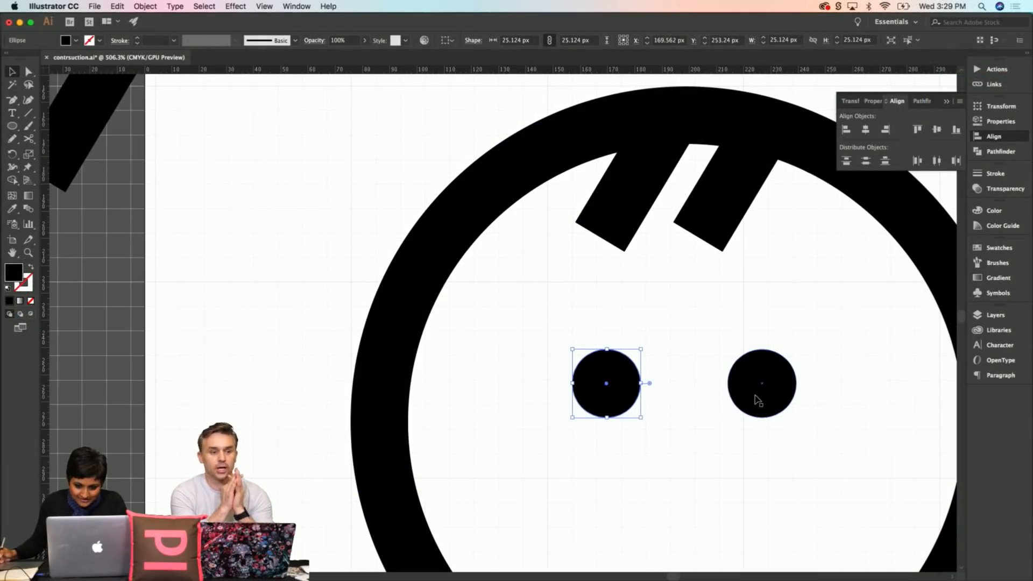
# Step: In the construction document, lower both eyes to about Y 255.8 px and enlarge the left eye to about 26.7 px across
pyautogui.moveTo(751, 404); pyautogui.dragTo(775, 412)
pyautogui.click(832, 418)
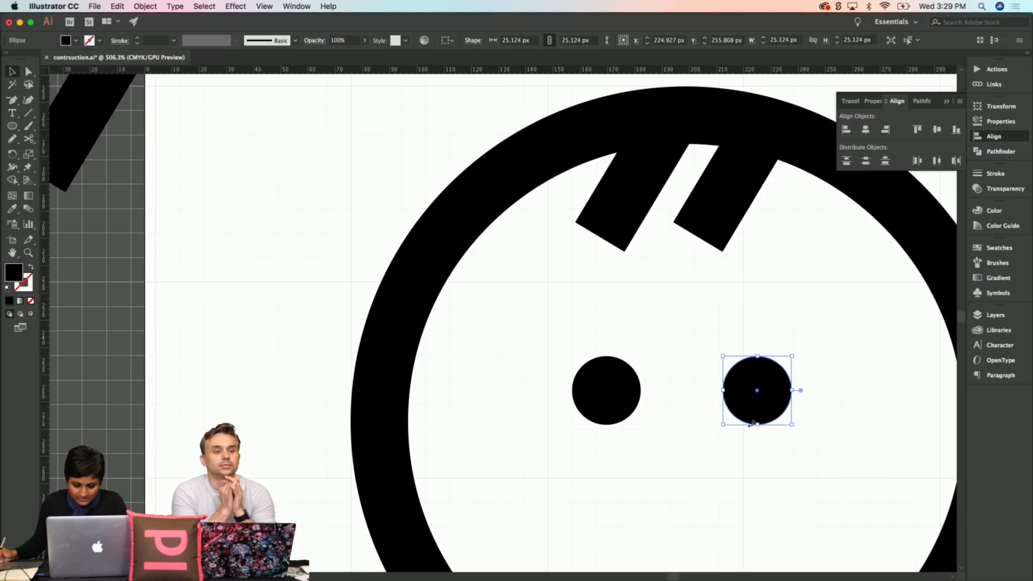
pyautogui.click(678, 417)
pyautogui.click(611, 411)
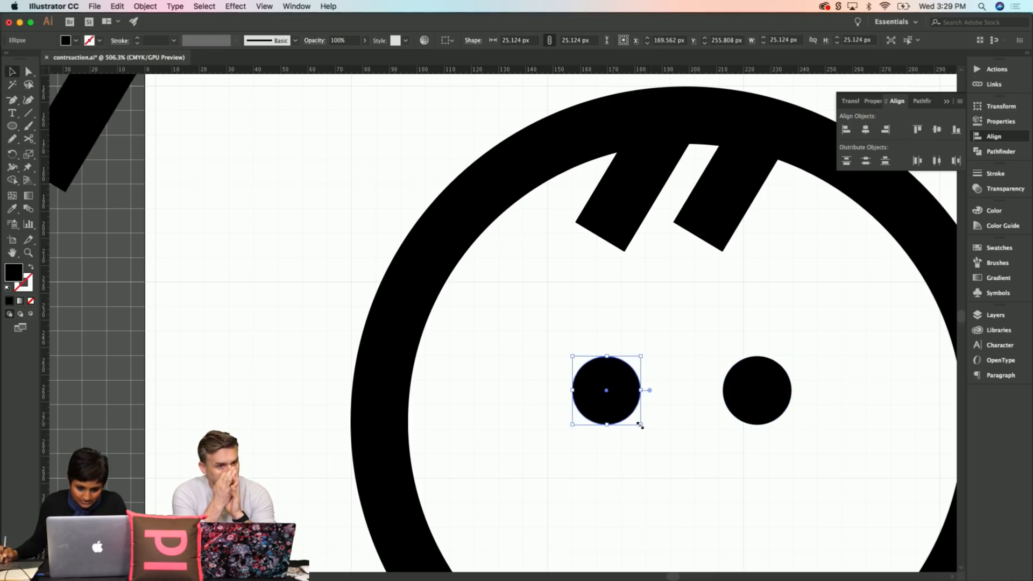
pyautogui.moveTo(640, 426); pyautogui.dragTo(645, 430)
# Step: Replace the right eye with a duplicate of the enlarged left eye at the same spot, deleting the old smaller one
pyautogui.click(756, 419)
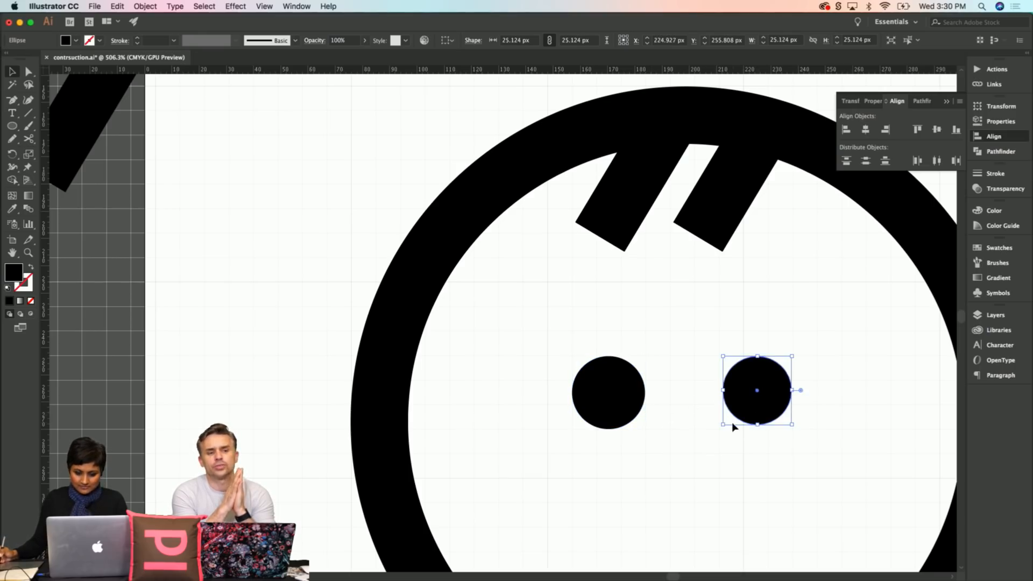
pyautogui.moveTo(624, 421); pyautogui.dragTo(772, 426)
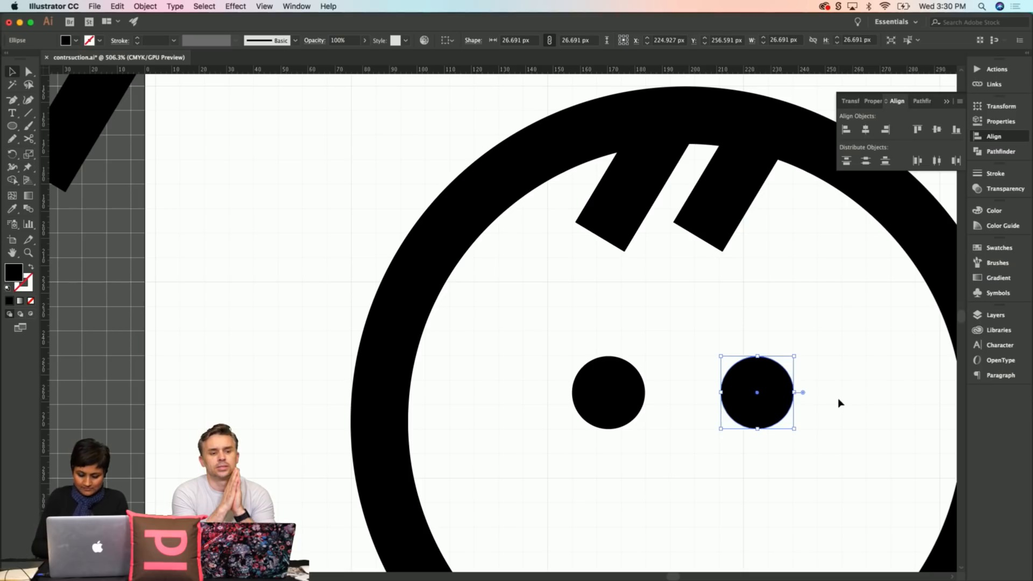
pyautogui.hotkey('shift', 'Left')
pyautogui.click(786, 377)
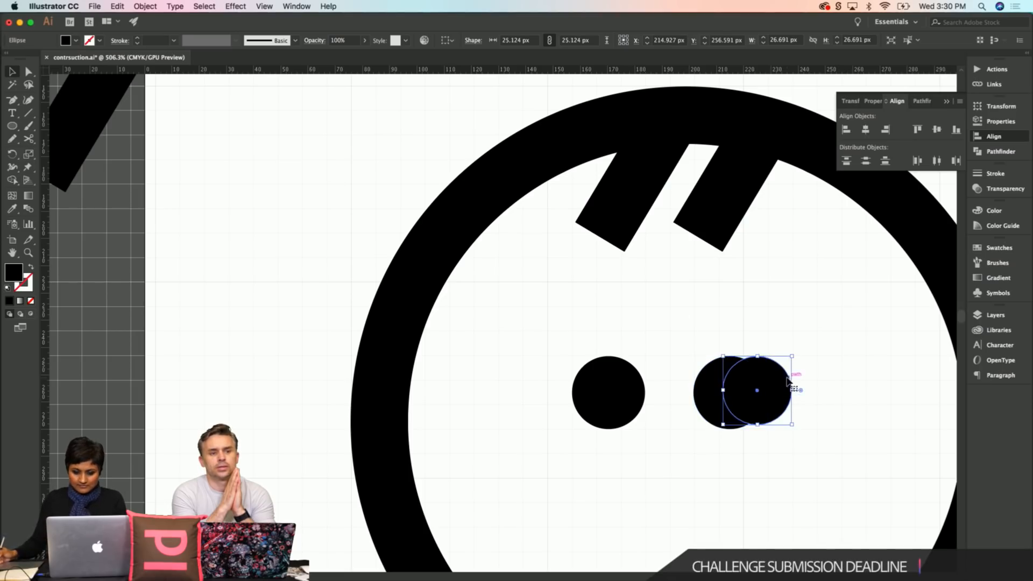
pyautogui.press('Delete')
pyautogui.click(732, 396)
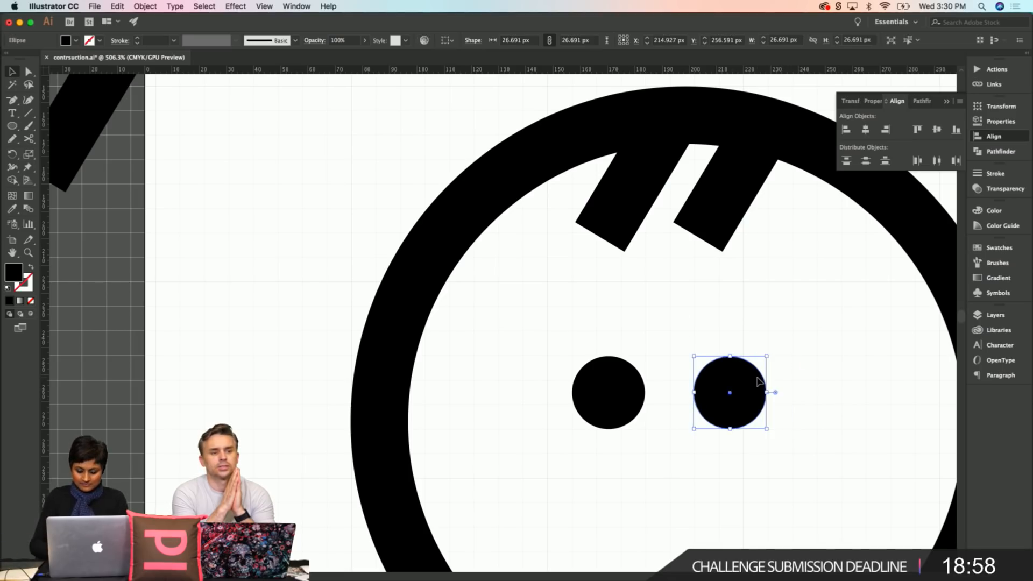
pyautogui.moveTo(732, 393); pyautogui.dragTo(759, 383)
pyautogui.click(663, 331)
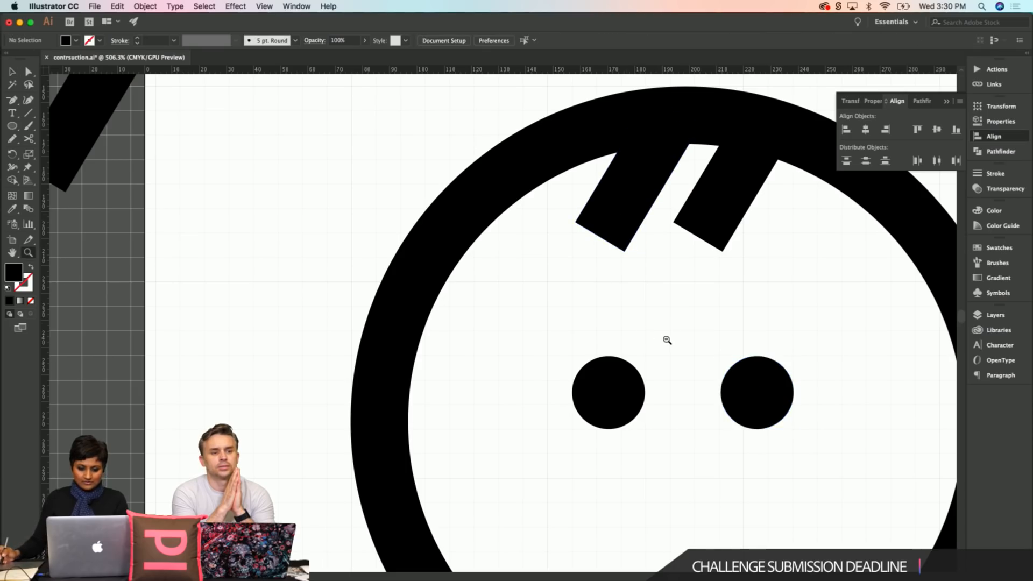
# Step: Select both eyes and the face circle and align their centres horizontally
pyautogui.press('z')
pyautogui.keyDown('alt'); pyautogui.click(668, 339); pyautogui.keyUp('alt')
pyautogui.keyDown('alt'); pyautogui.click(668, 339); pyautogui.keyUp('alt')
pyautogui.keyDown('alt'); pyautogui.click(482, 334); pyautogui.keyUp('alt')
pyautogui.moveTo(482, 334); pyautogui.dragTo(611, 335)
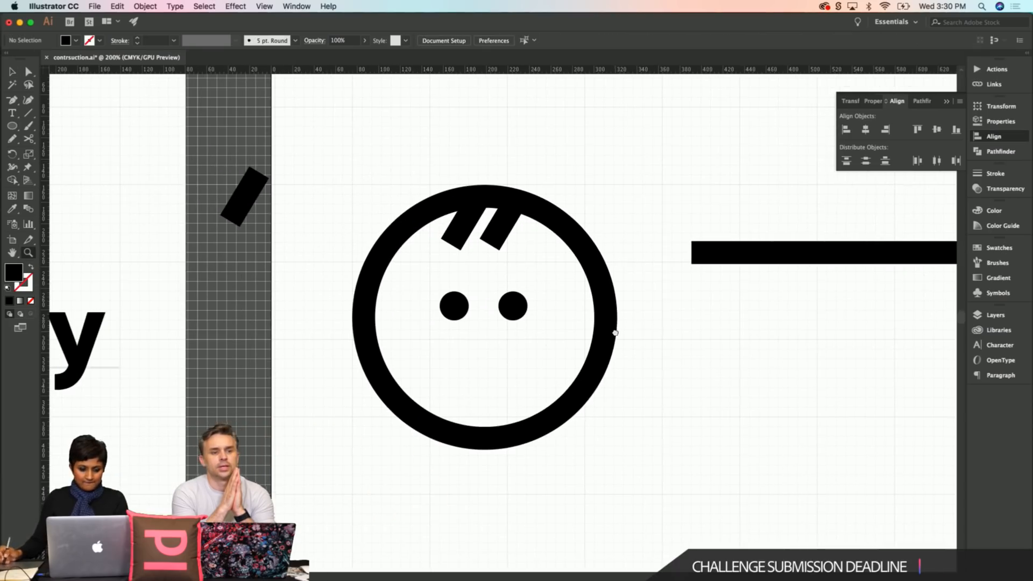
pyautogui.press('v')
pyautogui.click(515, 306)
pyautogui.keyDown('shift'); pyautogui.click(455, 306); pyautogui.keyUp('shift')
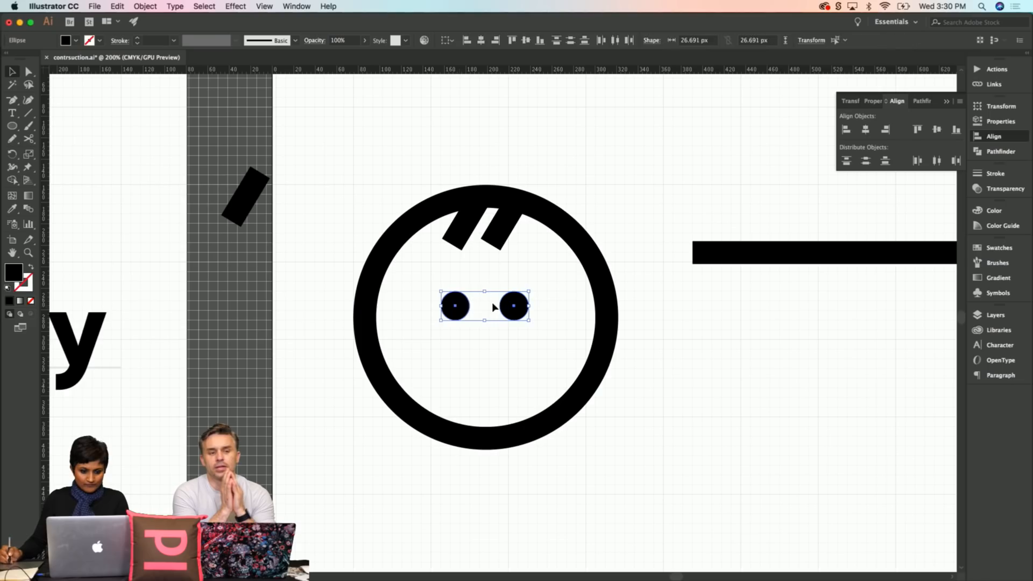
pyautogui.keyDown('shift'); pyautogui.click(597, 273); pyautogui.keyUp('shift')
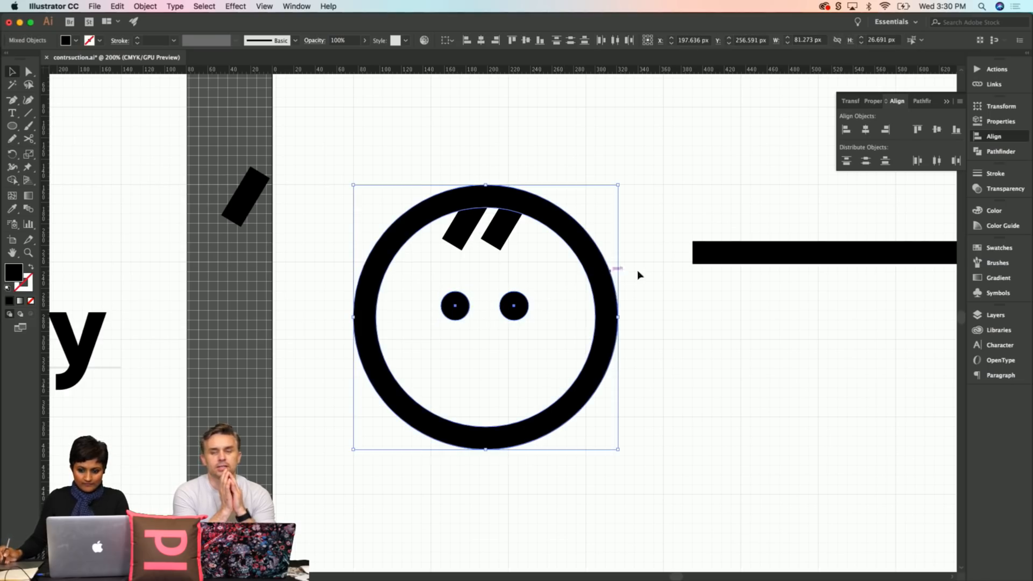
pyautogui.click(863, 131)
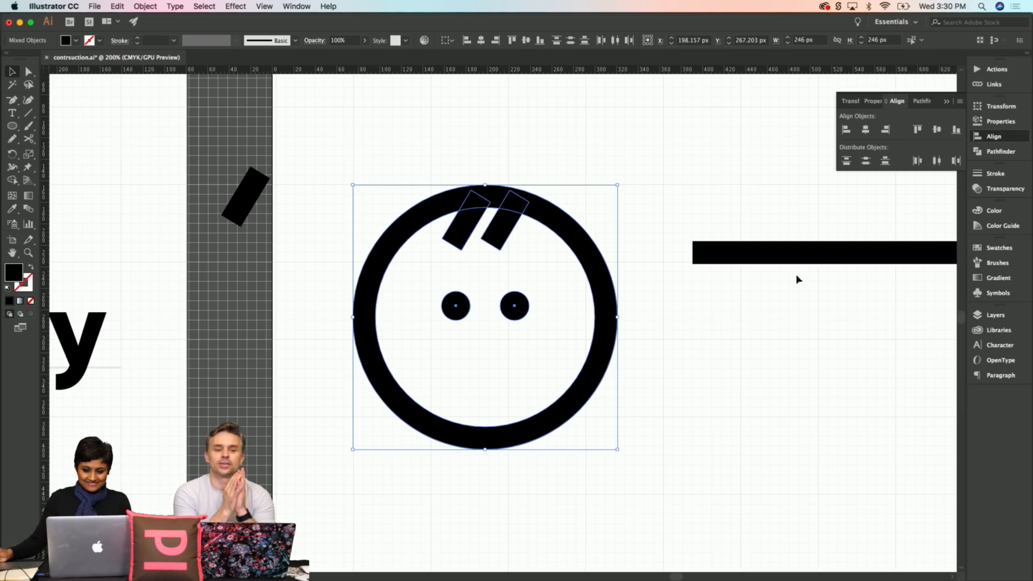
pyautogui.click(758, 394)
# Step: Select the two eyes with the face circle and combine them into one group
pyautogui.moveTo(763, 394); pyautogui.dragTo(696, 385)
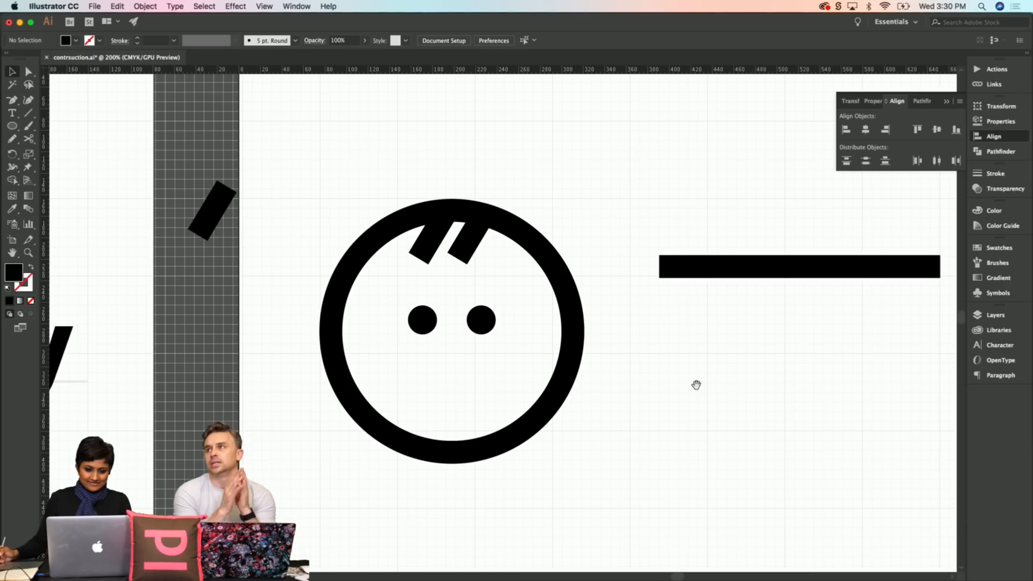
pyautogui.moveTo(758, 402); pyautogui.dragTo(631, 389)
pyautogui.click(403, 304)
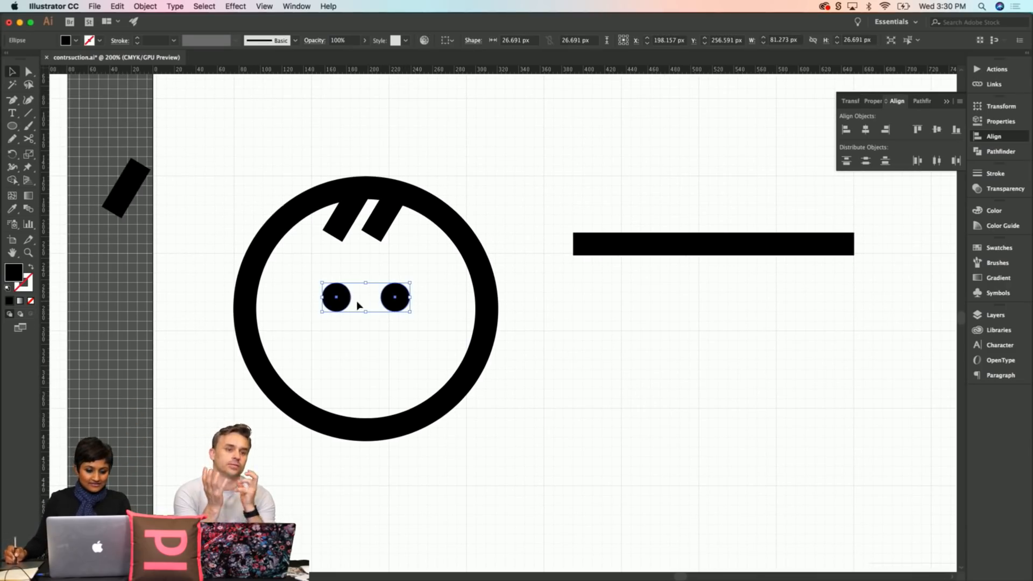
pyautogui.keyDown('shift'); pyautogui.click(248, 277); pyautogui.keyUp('shift')
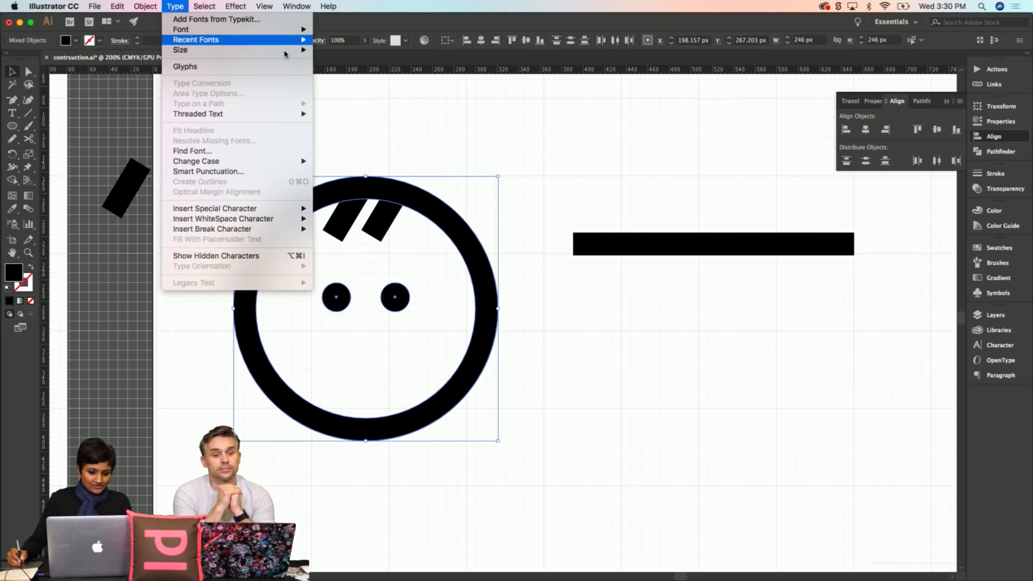
pyautogui.click(415, 124)
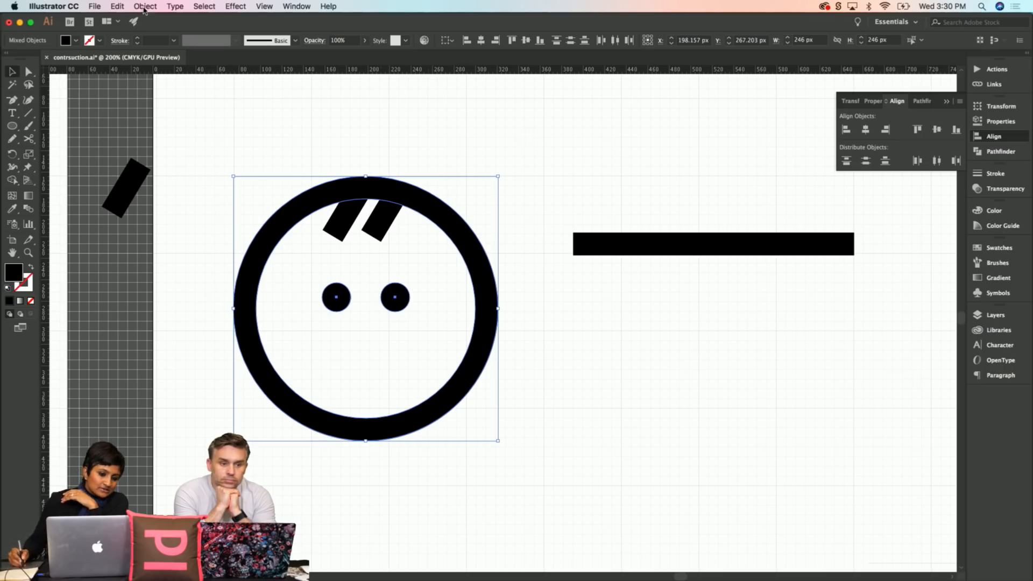
pyautogui.click(999, 155)
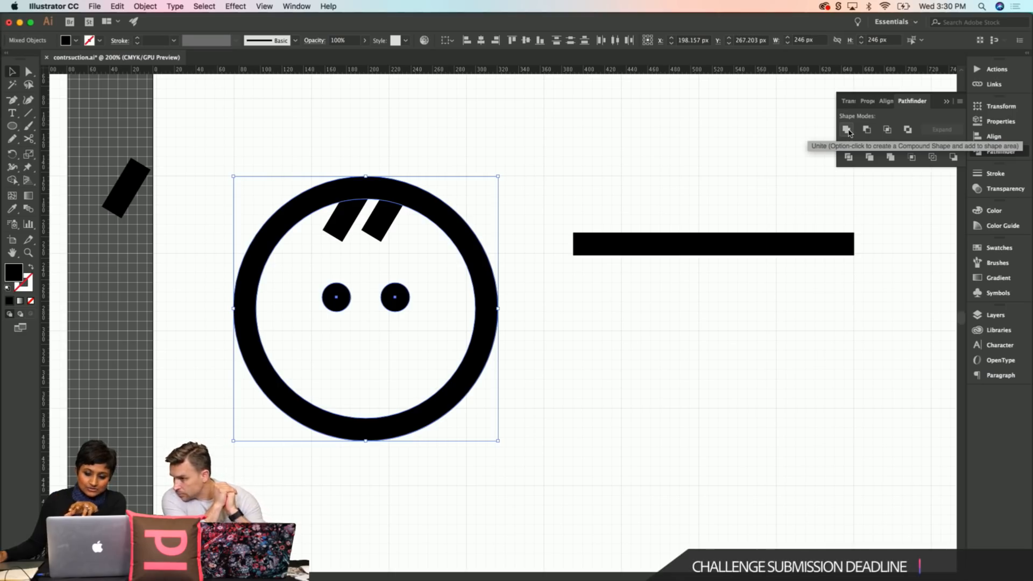
pyautogui.press('super+g')
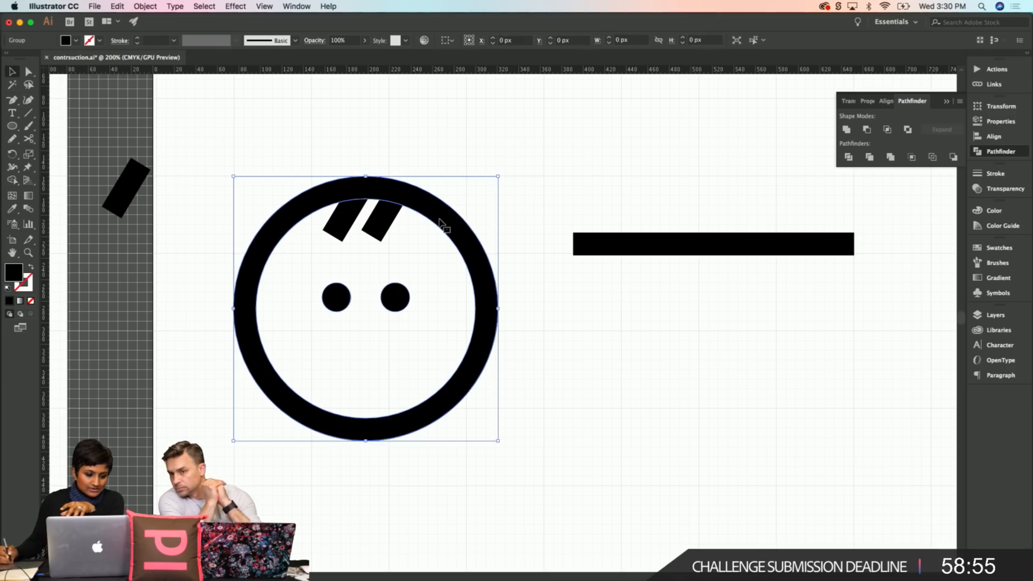
# Step: Try to recolour the face group's fill with the copied crimson colour code, and undo the recolouring
pyautogui.press('super+Tab')
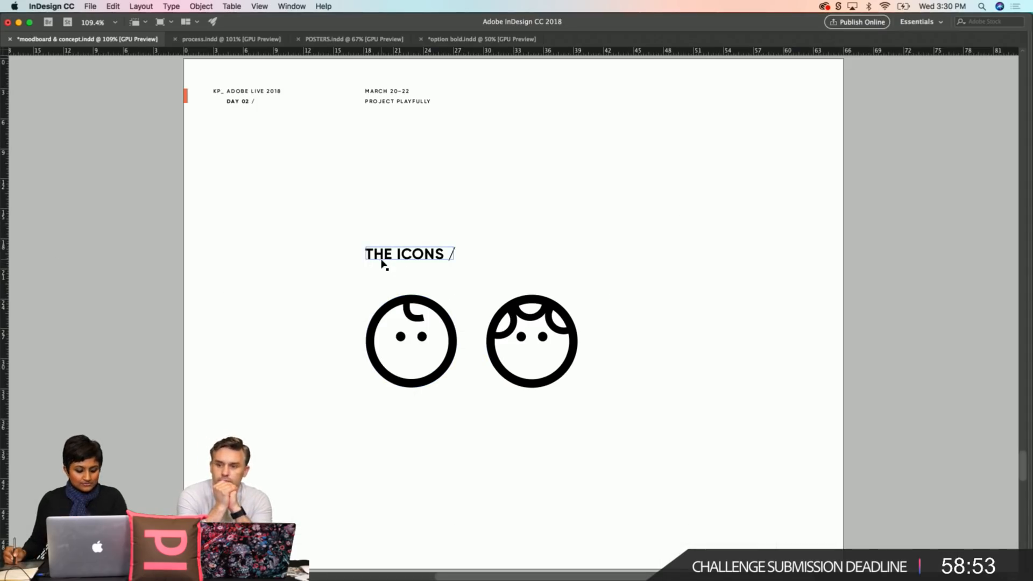
pyautogui.press('super+Tab')
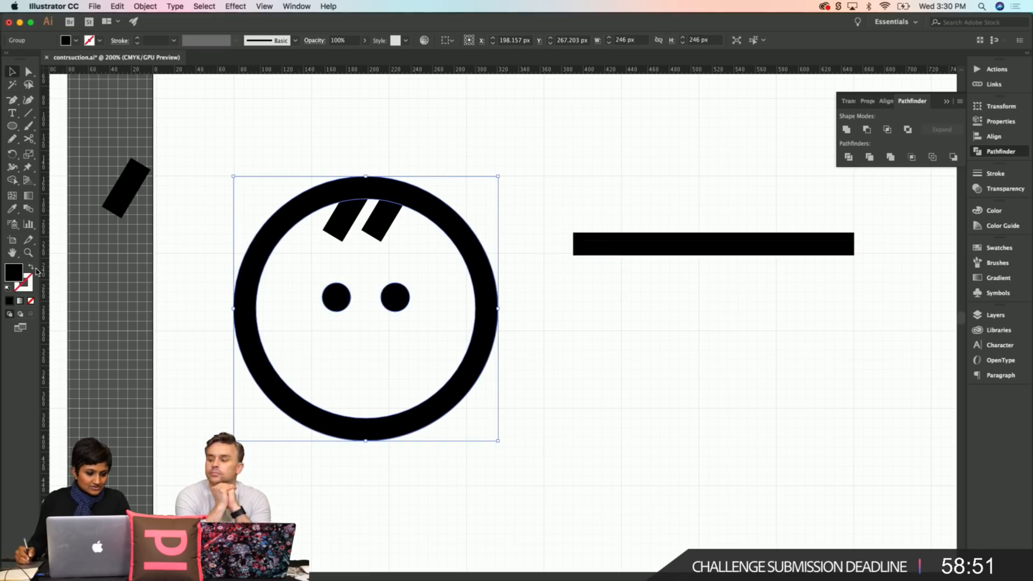
pyautogui.doubleClick(13, 275)
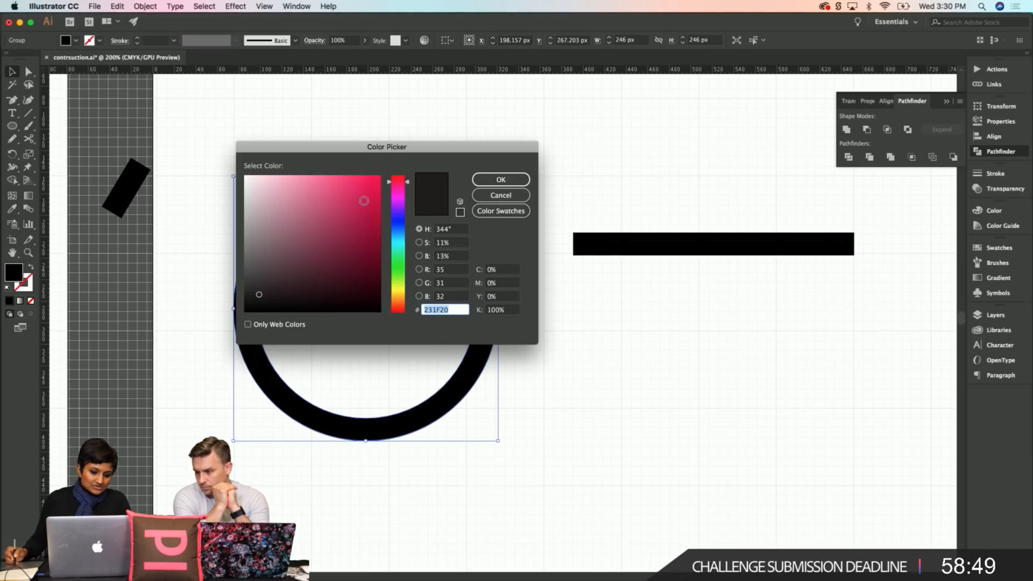
pyautogui.press('super+v')
pyautogui.click(507, 180)
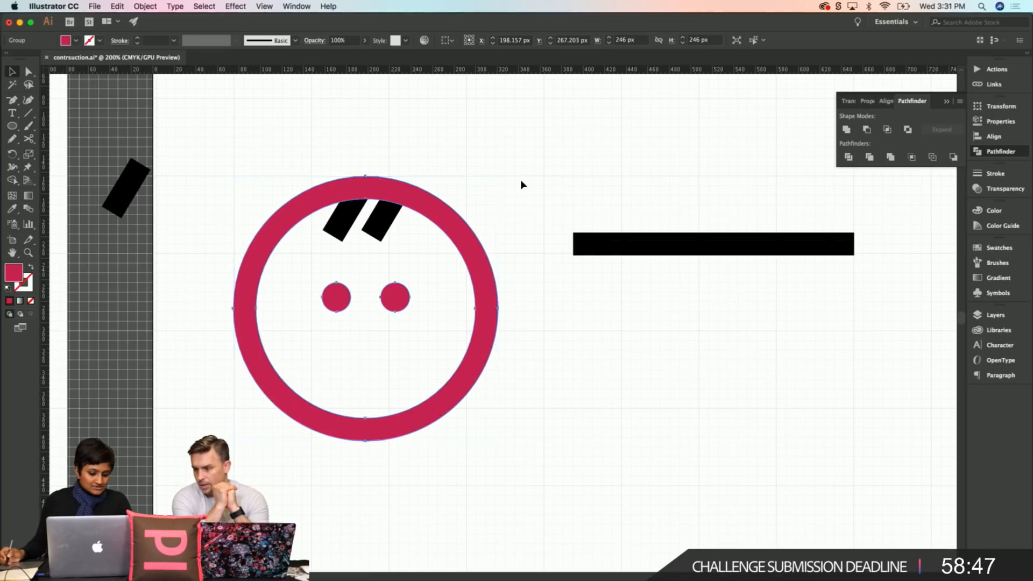
pyautogui.press('super+z')
pyautogui.click(517, 242)
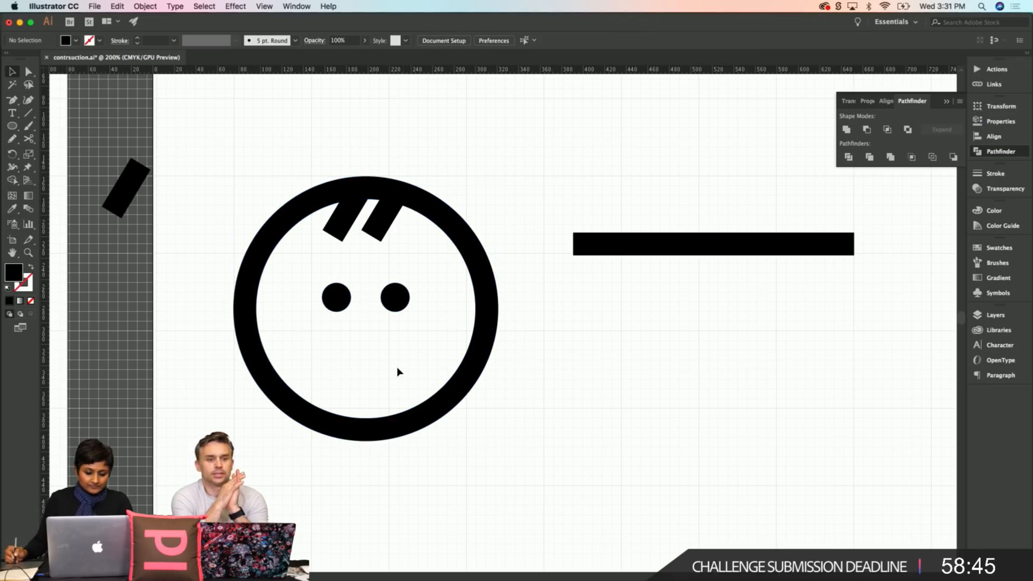
# Step: Duplicate the face group horizontally over the long black bar, at about X 491 px
pyautogui.moveTo(452, 231); pyautogui.dragTo(768, 237)
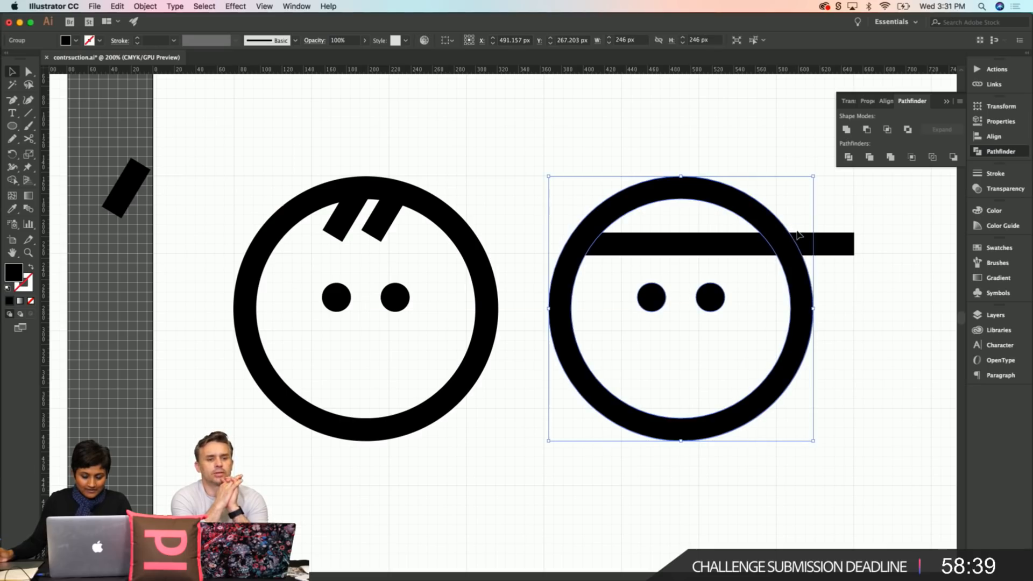
pyautogui.click(882, 240)
pyautogui.hscroll(3, 872, 231)
pyautogui.scroll(-1, 872, 231)
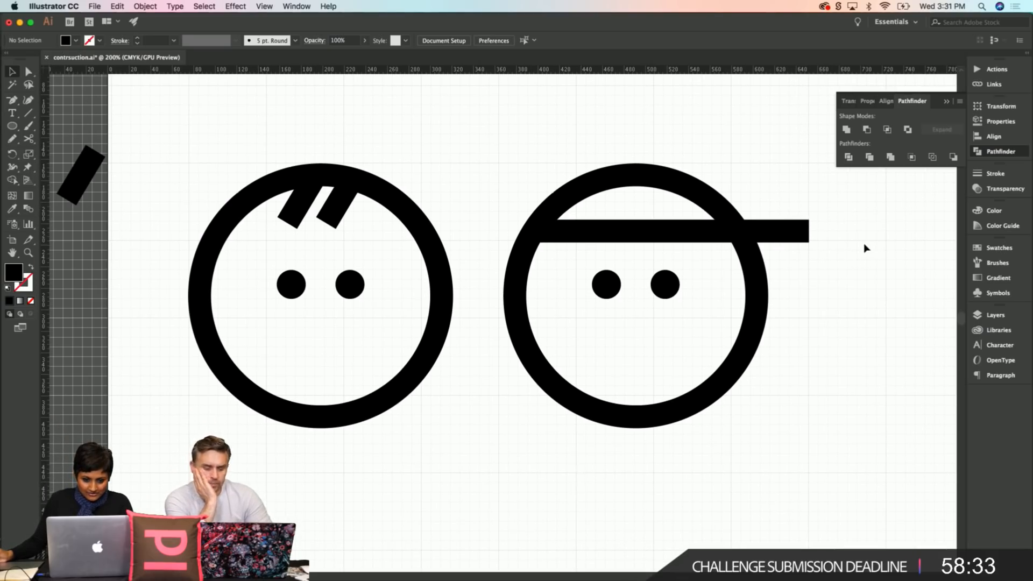
pyautogui.moveTo(761, 265); pyautogui.dragTo(752, 275)
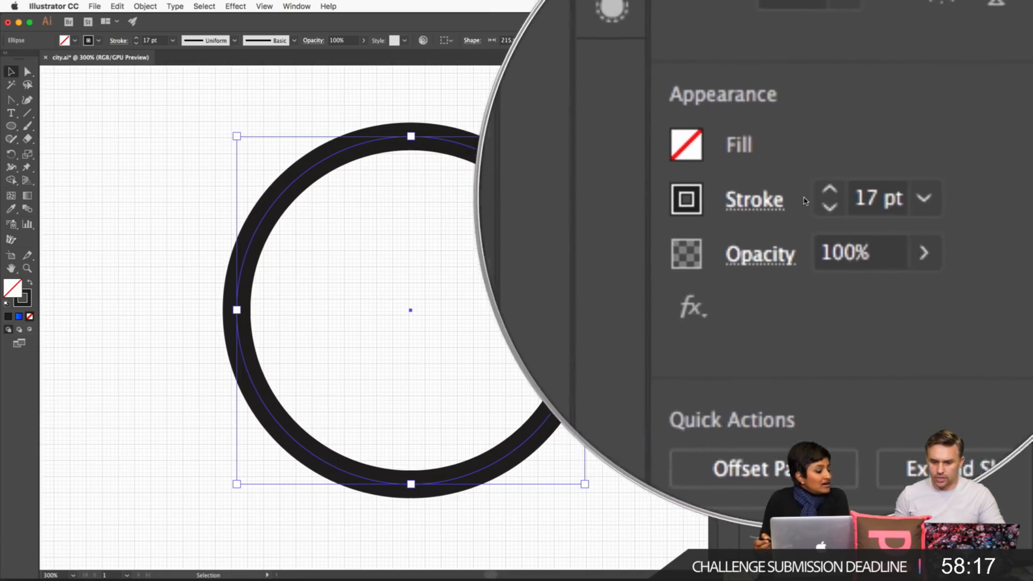
# Step: In the city document, compare the stroke alignments of the circle's 17 pt outline and align the stroke to the inside
pyautogui.click(792, 200)
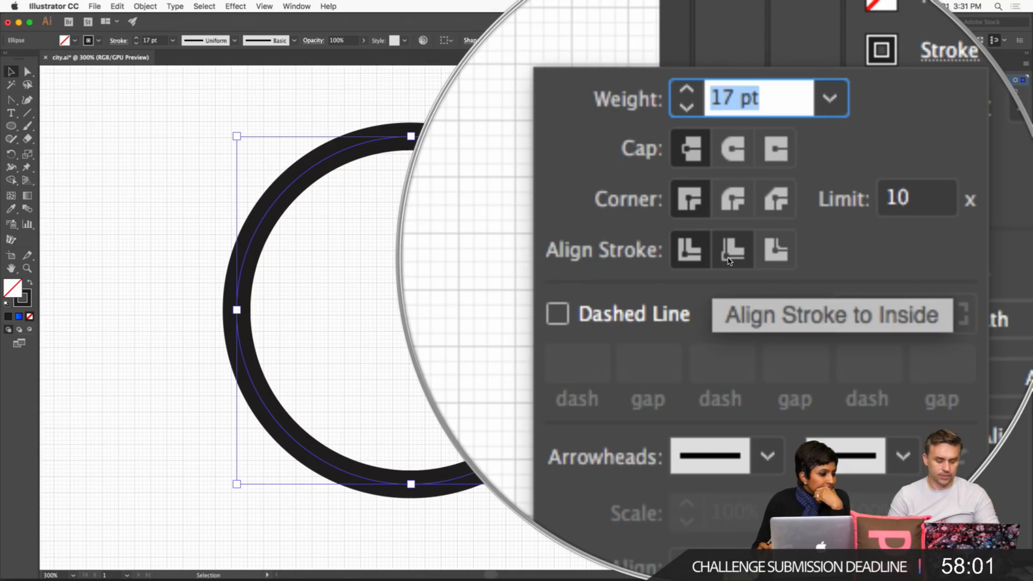
pyautogui.click(729, 258)
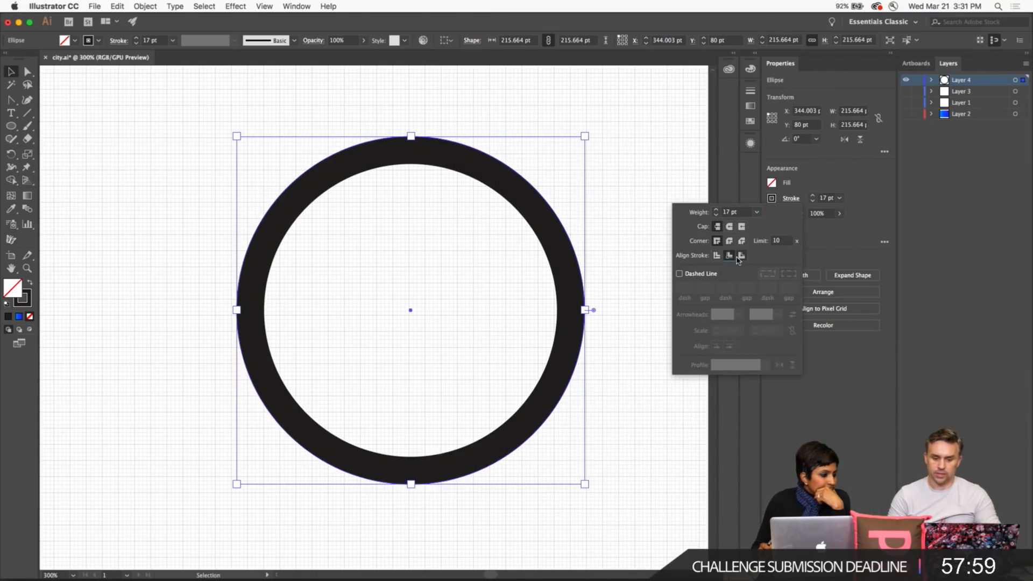
pyautogui.click(741, 256)
pyautogui.click(729, 256)
pyautogui.click(716, 256)
pyautogui.click(729, 257)
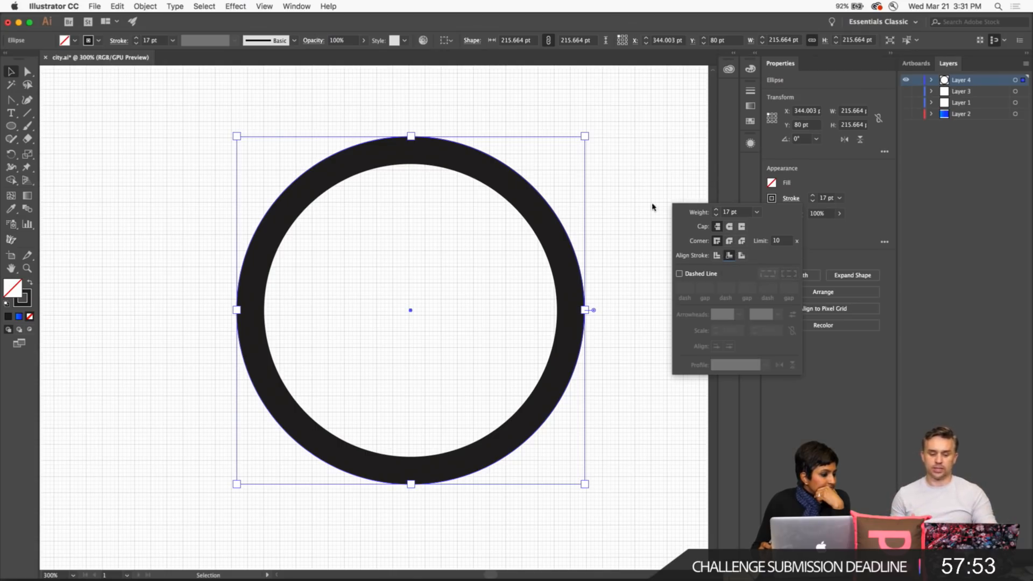
pyautogui.press('Escape')
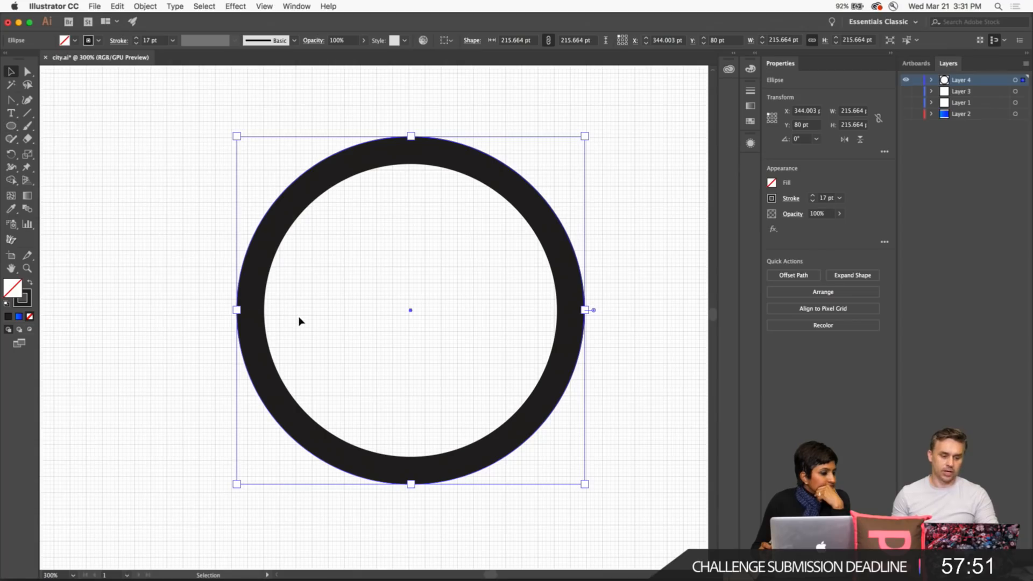
# Step: Draw an ellipse about 80 by 95 pt overlapping the circle's upper-left edge and open its stroke options
pyautogui.click(11, 126)
pyautogui.moveTo(129, 158); pyautogui.dragTo(257, 311)
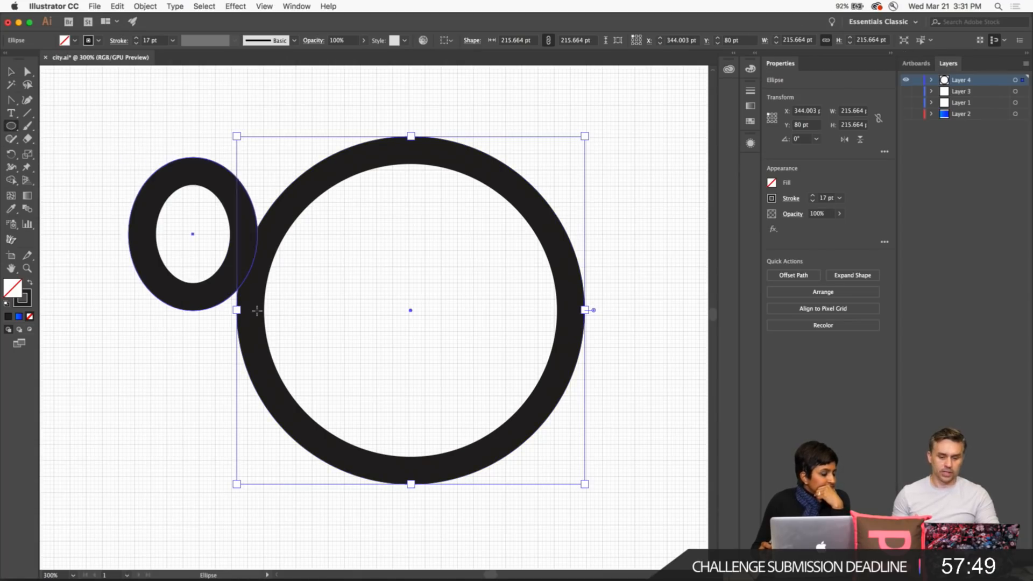
pyautogui.click(772, 198)
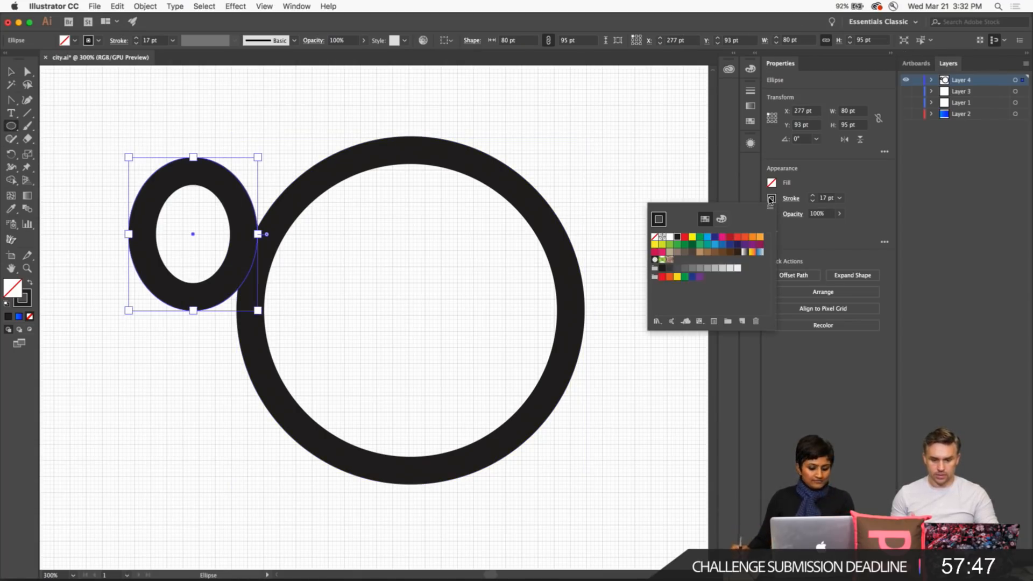
pyautogui.press('Escape')
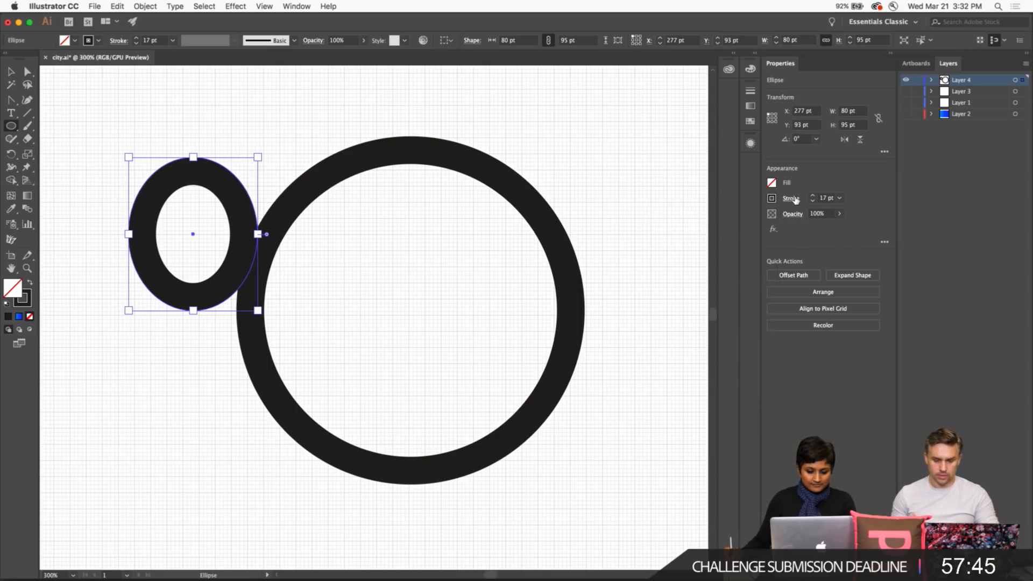
pyautogui.click(791, 198)
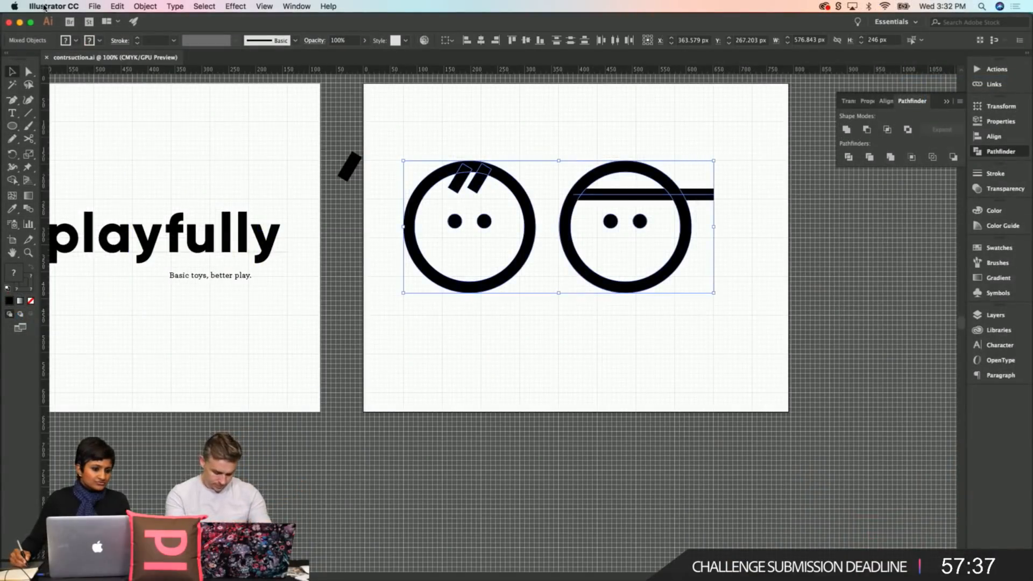
# Step: In the construction document, select the left face with its two slanted hair strands and unite them with Pathfinder
pyautogui.click(44, 6)
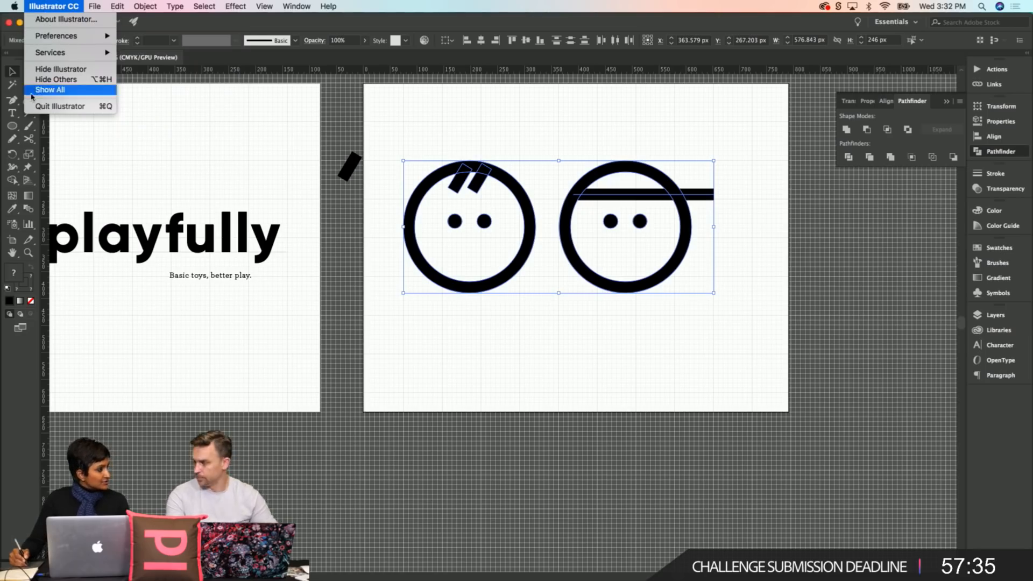
pyautogui.click(291, 377)
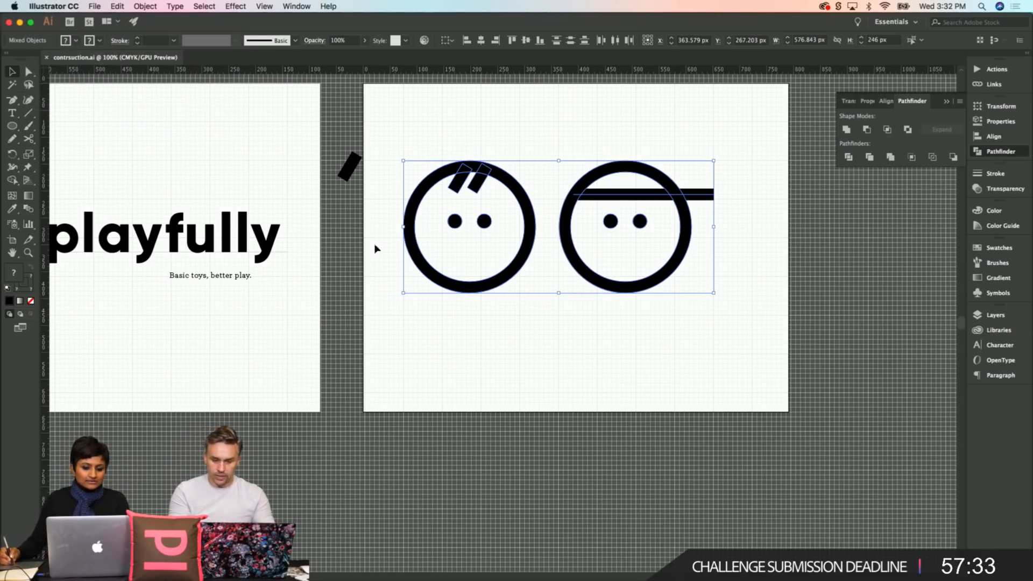
pyautogui.scroll(3, 375, 249)
pyautogui.moveTo(388, 210); pyautogui.dragTo(541, 371)
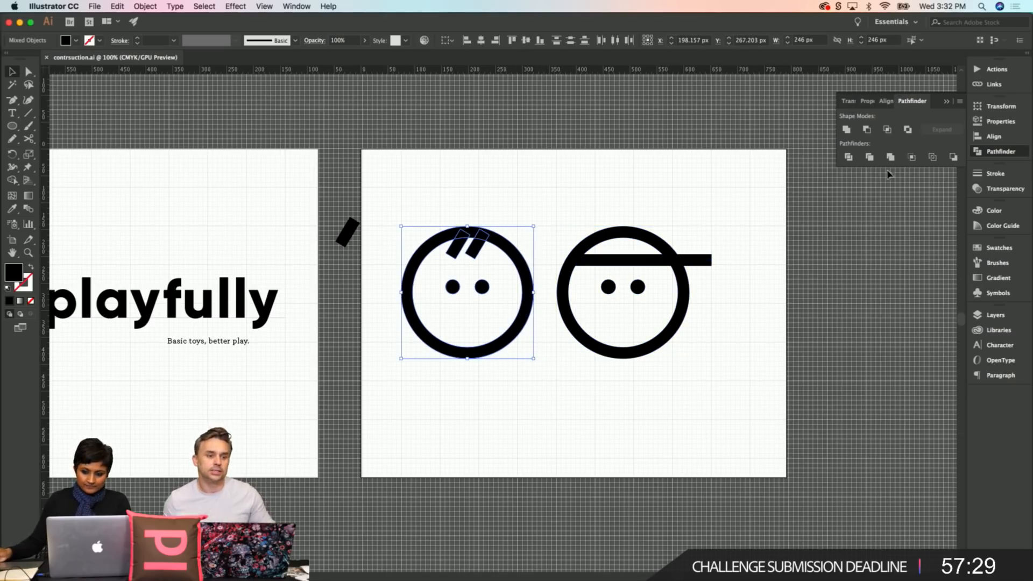
pyautogui.click(847, 130)
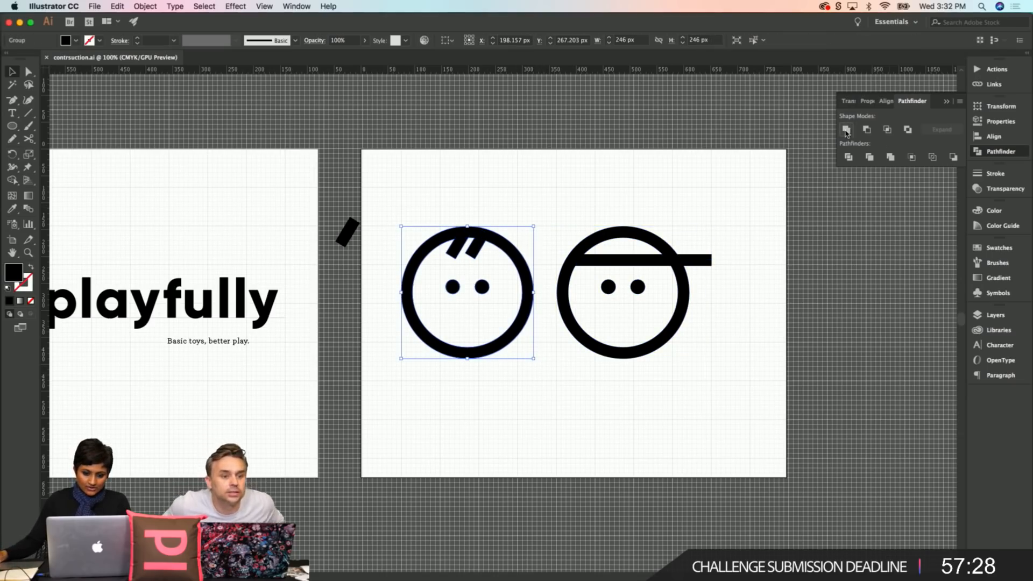
# Step: Move both faces and the horizontal bar straight up to the artboard's upper edge, with the faces at about Y 133.6 px
pyautogui.click(446, 190)
pyautogui.moveTo(414, 206); pyautogui.dragTo(692, 380)
pyautogui.moveTo(625, 358); pyautogui.dragTo(607, 226)
pyautogui.click(605, 377)
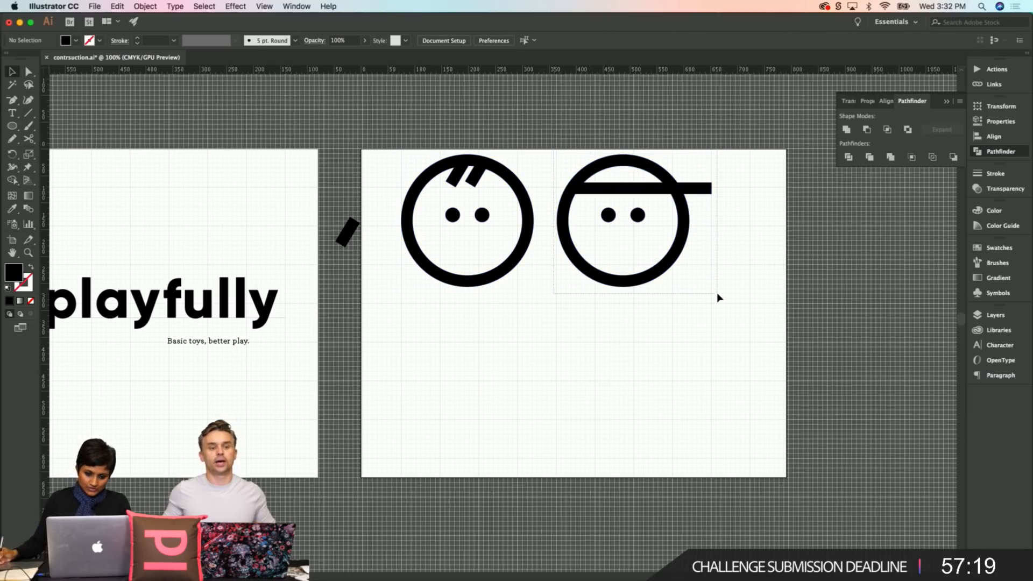
# Step: Place a duplicate of the right face's horizontal bar above the artboard, at about X 510.5 px, Y -66 px
pyautogui.click(709, 187)
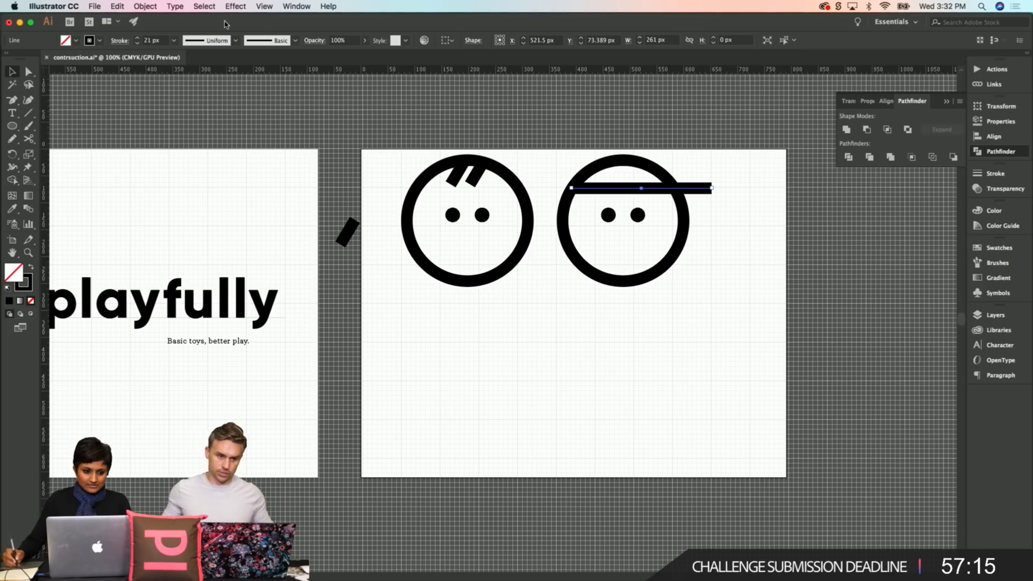
pyautogui.press('super+shift+a')
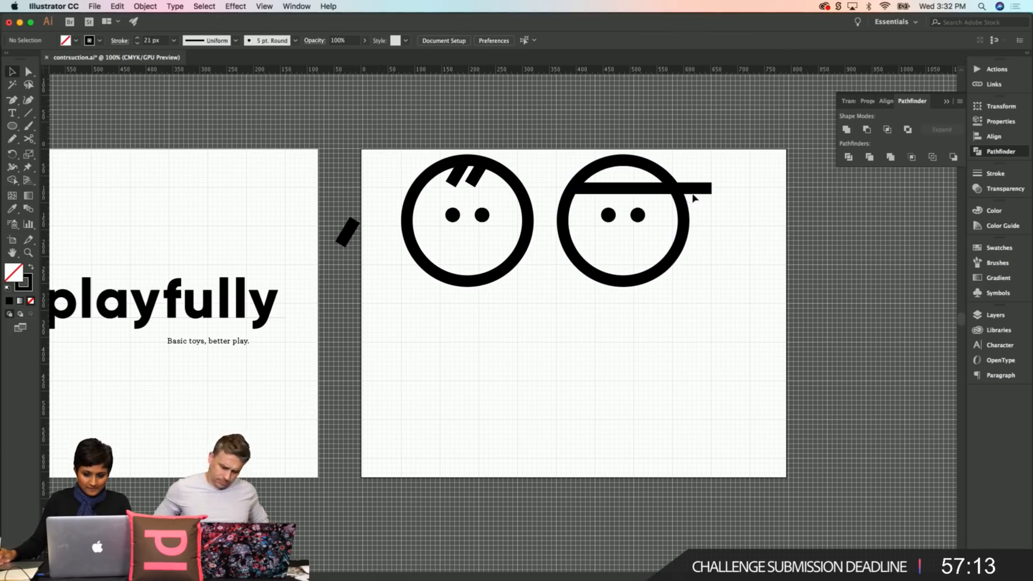
pyautogui.moveTo(693, 189); pyautogui.dragTo(688, 114)
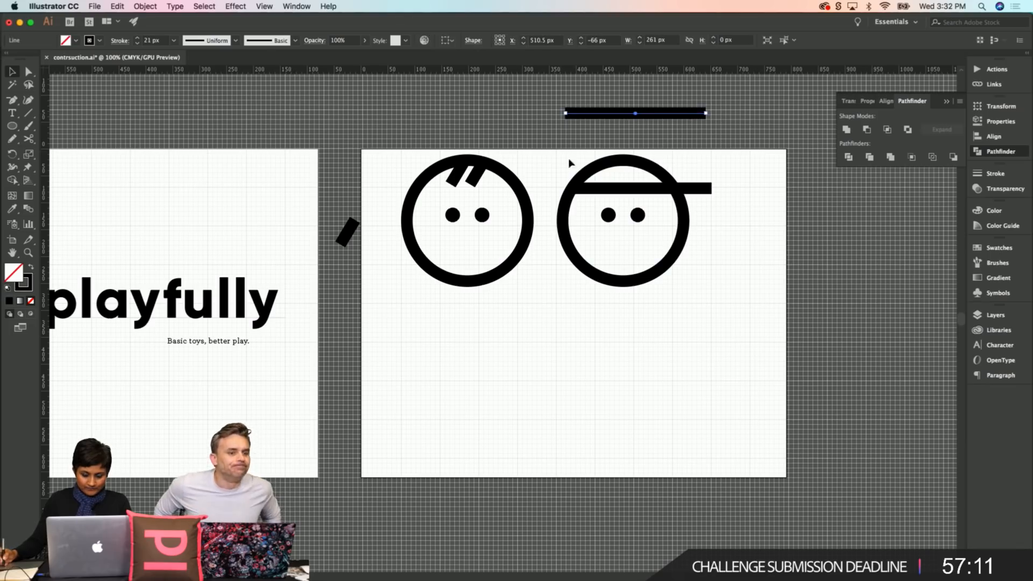
# Step: Select the bar crossing the right face and convert its stroke to an outlined shape with Outline Stroke
pyautogui.moveTo(721, 285); pyautogui.dragTo(543, 212)
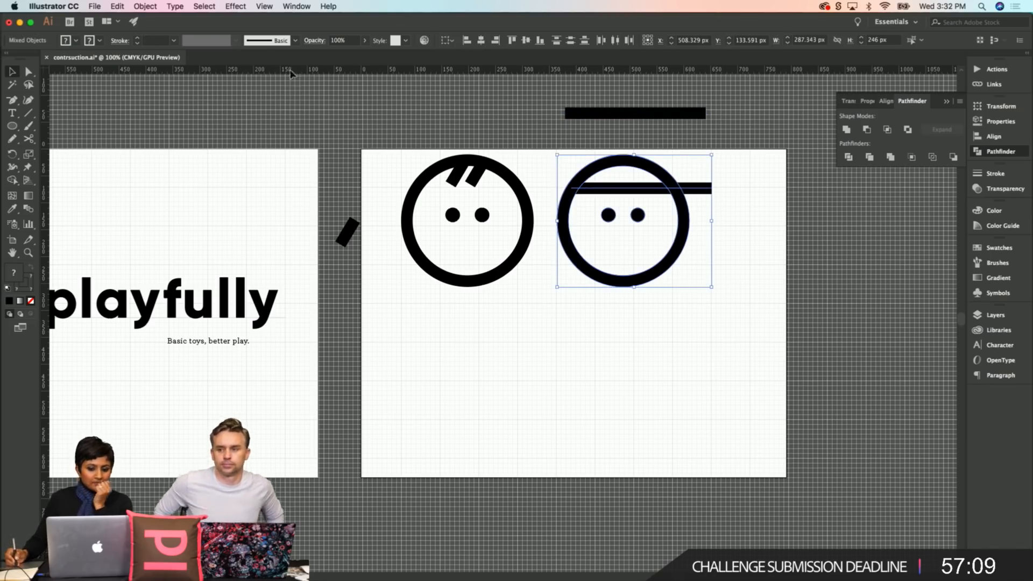
pyautogui.click(624, 188)
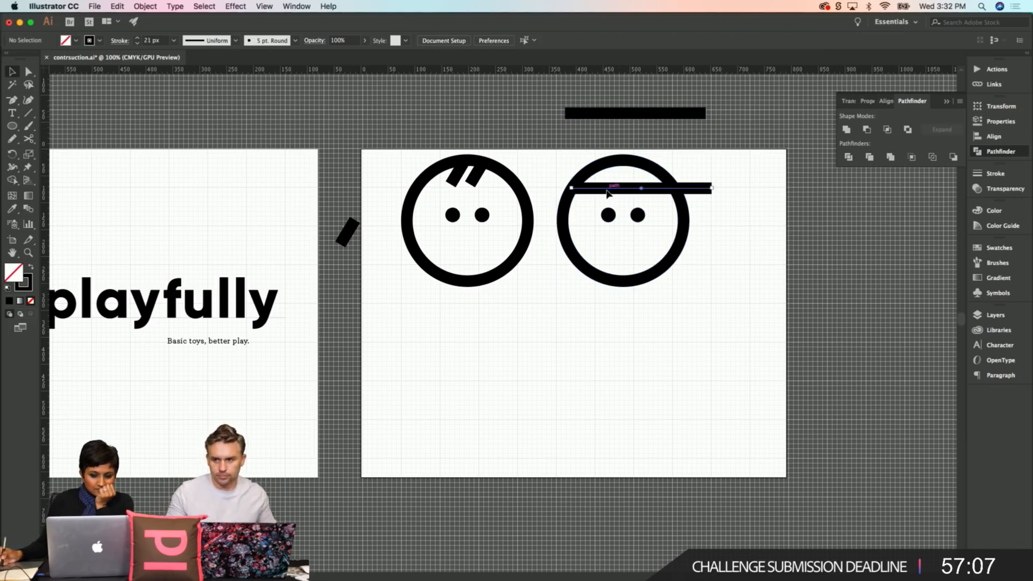
pyautogui.click(174, 6)
pyautogui.moveTo(150, 6)
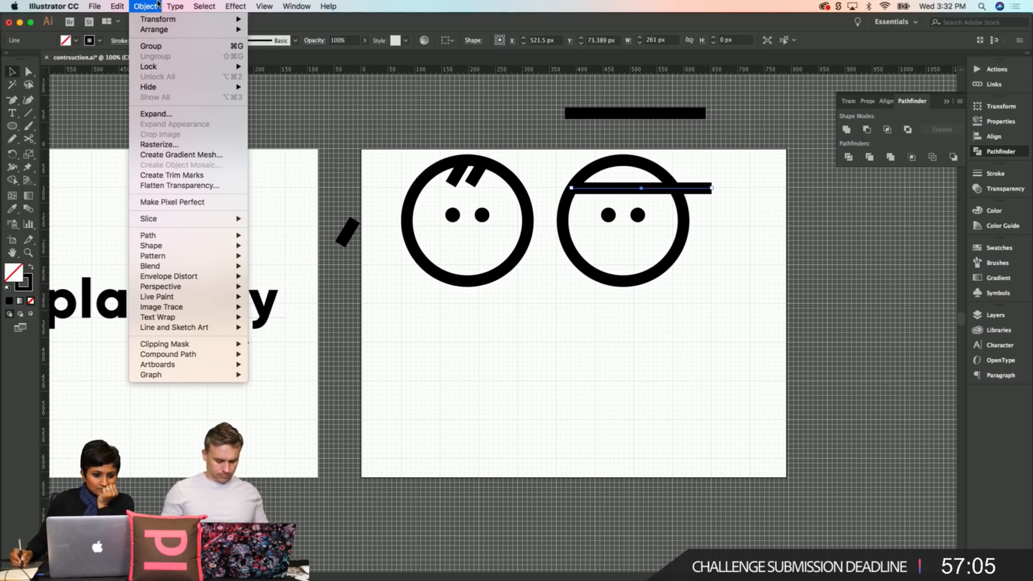
pyautogui.moveTo(196, 236)
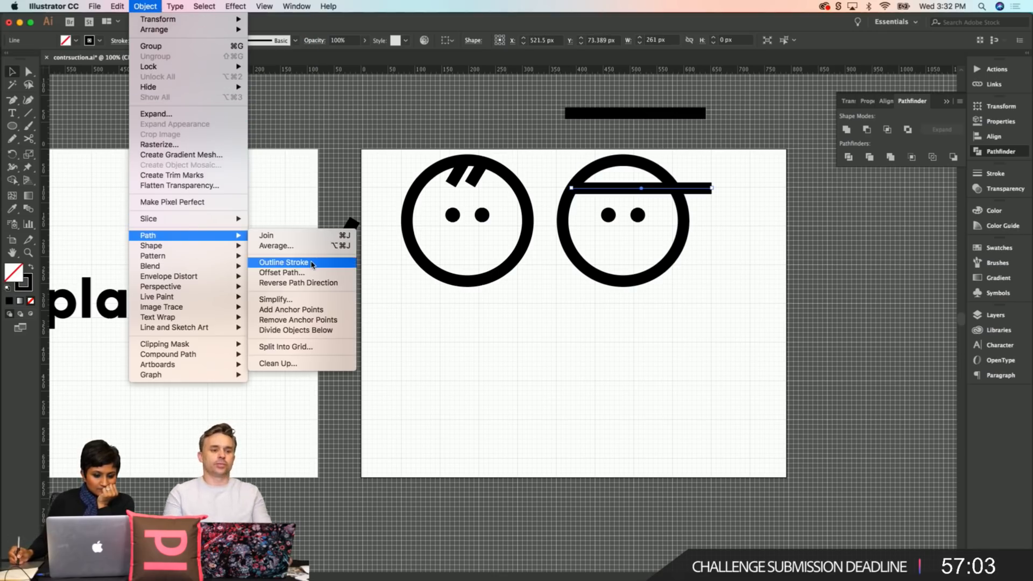
pyautogui.click(284, 262)
pyautogui.click(587, 341)
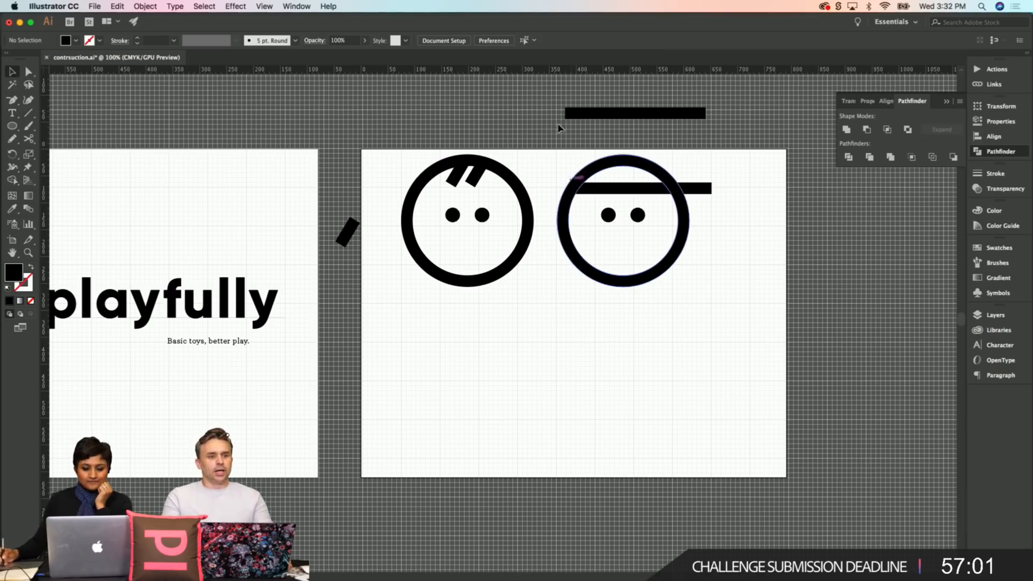
# Step: Group the right face with its outlined bar, and group the parts of the left face
pyautogui.moveTo(707, 331); pyautogui.dragTo(707, 332)
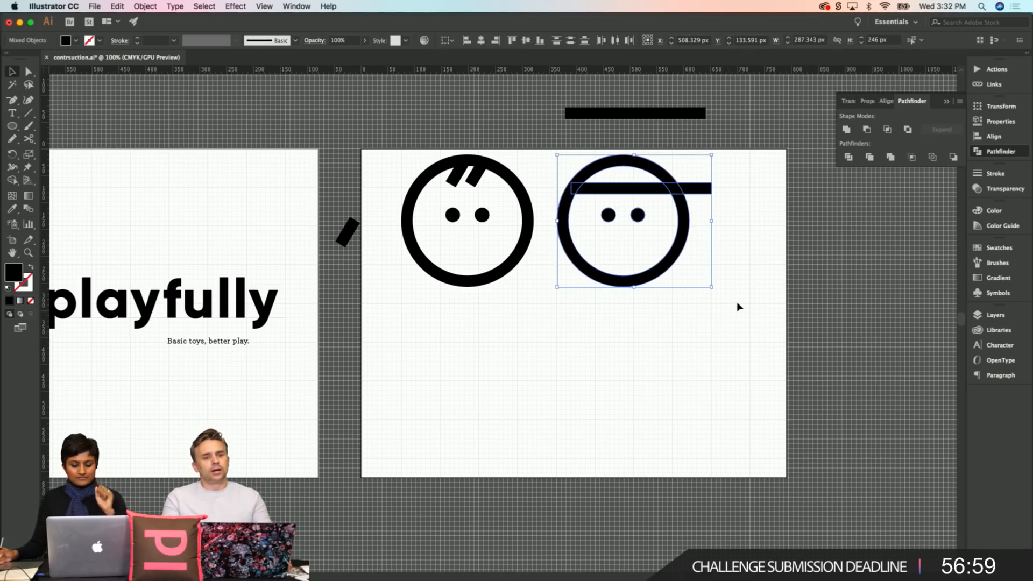
pyautogui.press('super+g')
pyautogui.click(670, 348)
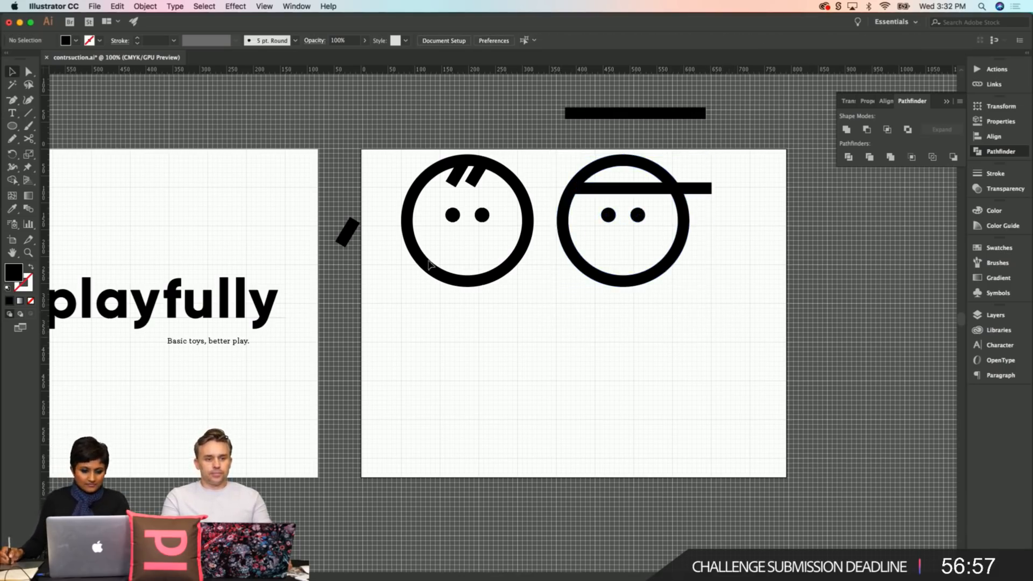
pyautogui.moveTo(398, 301); pyautogui.dragTo(535, 141)
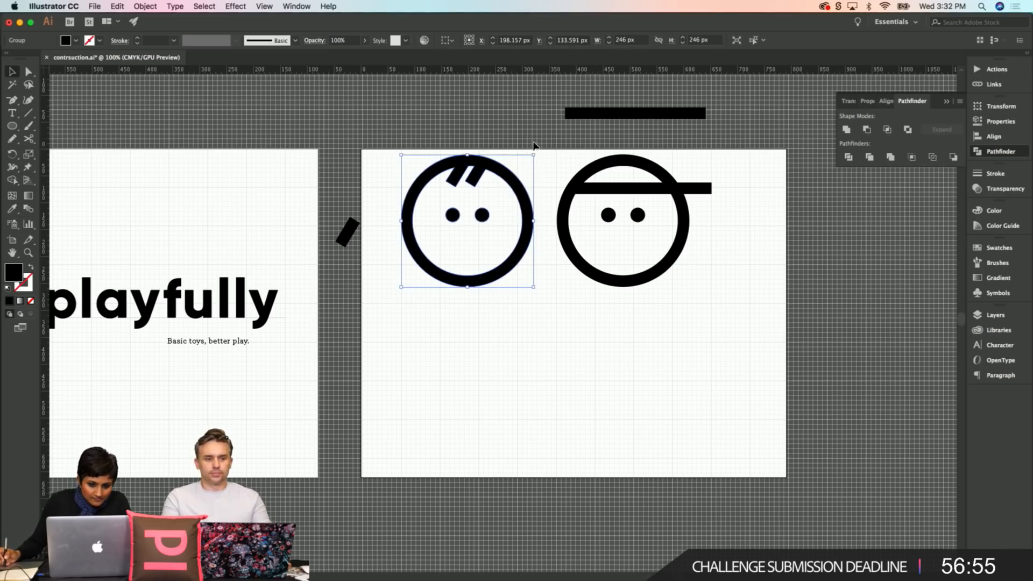
pyautogui.press('super+g')
pyautogui.click(508, 135)
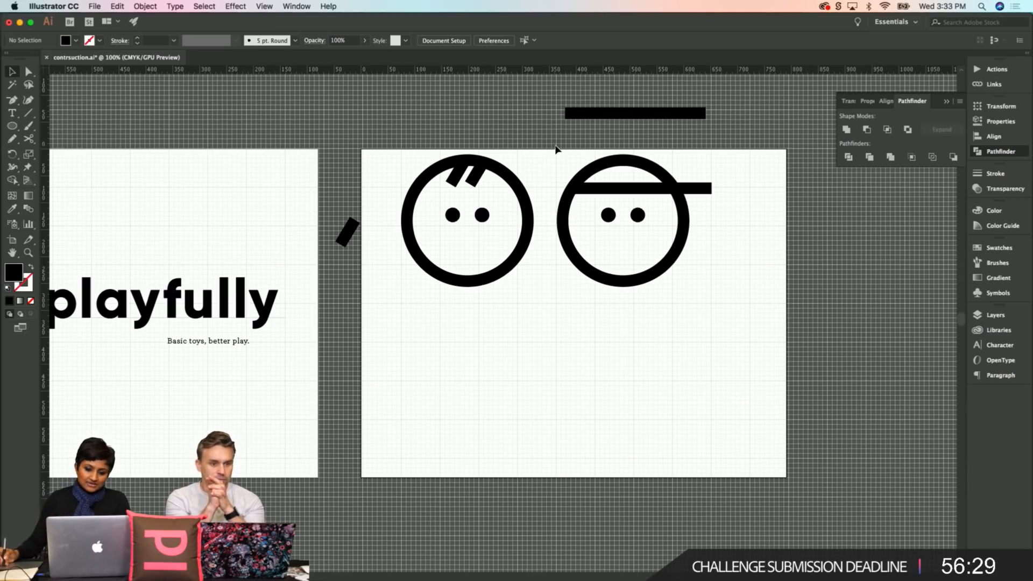
pyautogui.moveTo(616, 221); pyautogui.dragTo(708, 277)
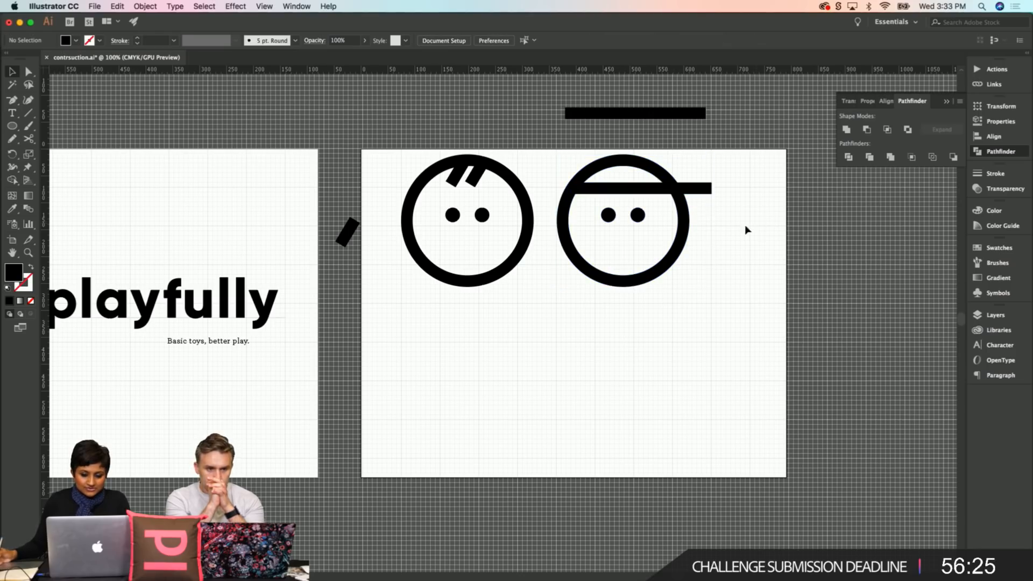
pyautogui.press('super+shift+a')
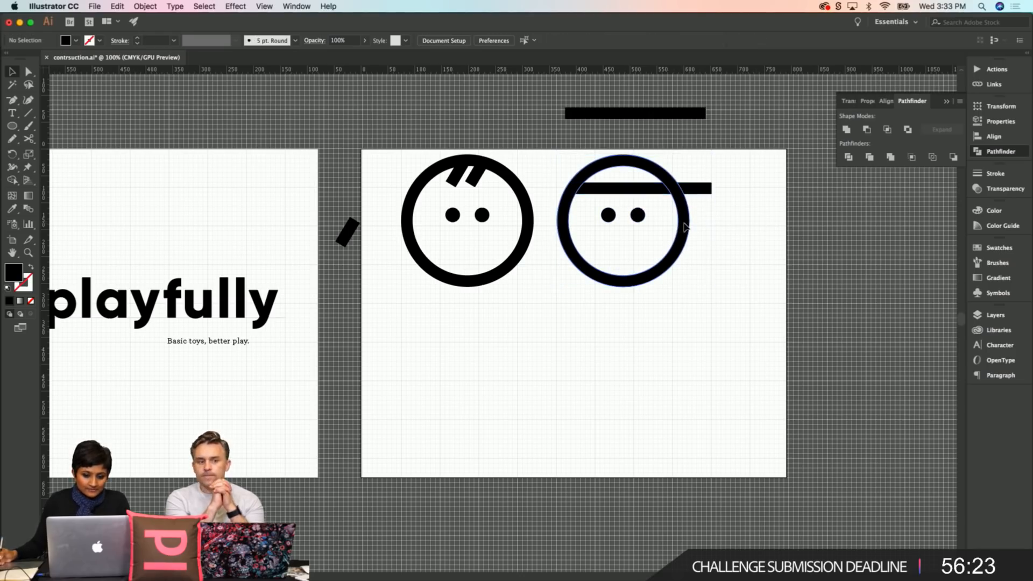
# Step: Ungroup the right face and the outlined bar crossing it
pyautogui.click(639, 217)
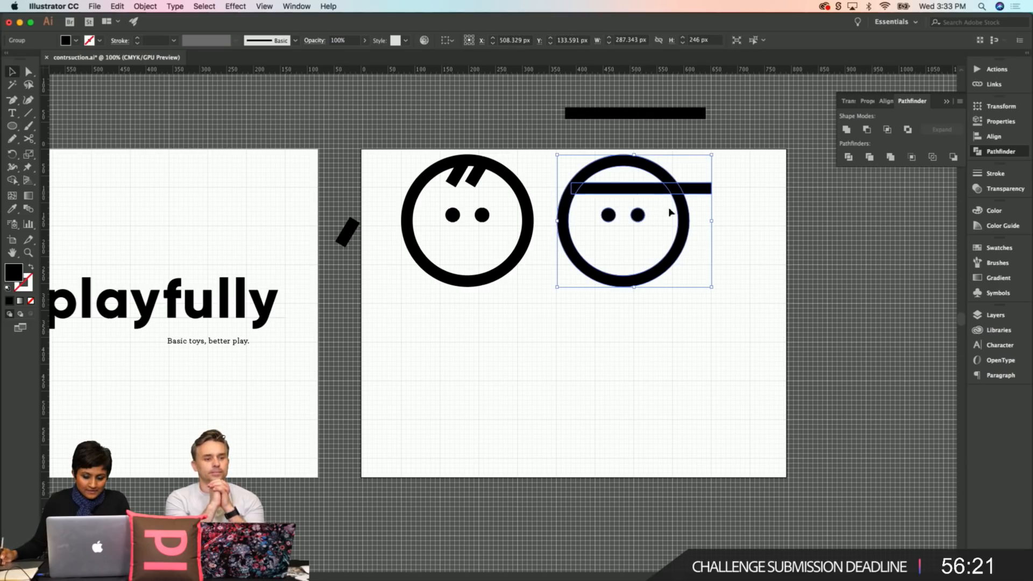
pyautogui.click(146, 6)
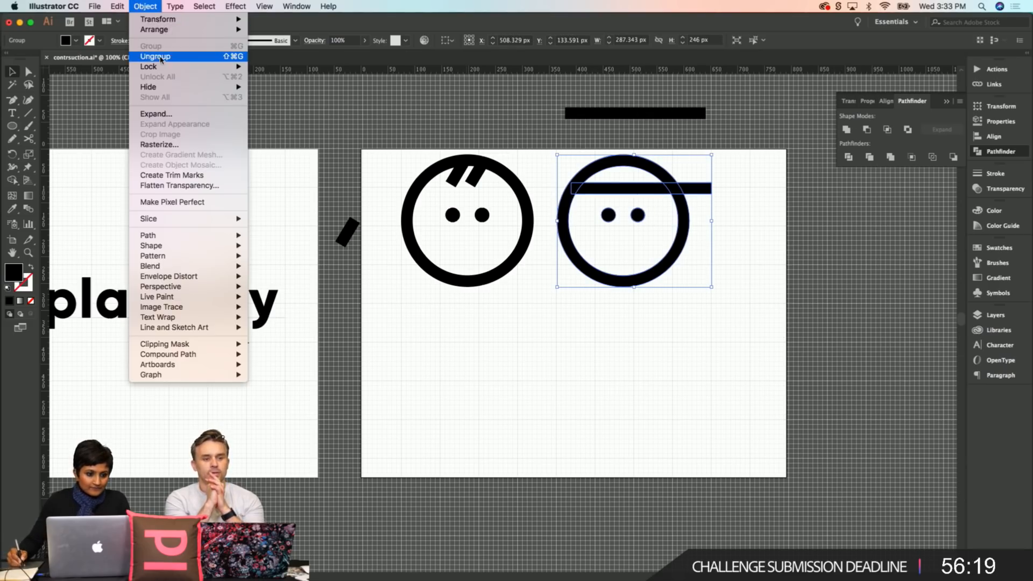
pyautogui.click(156, 56)
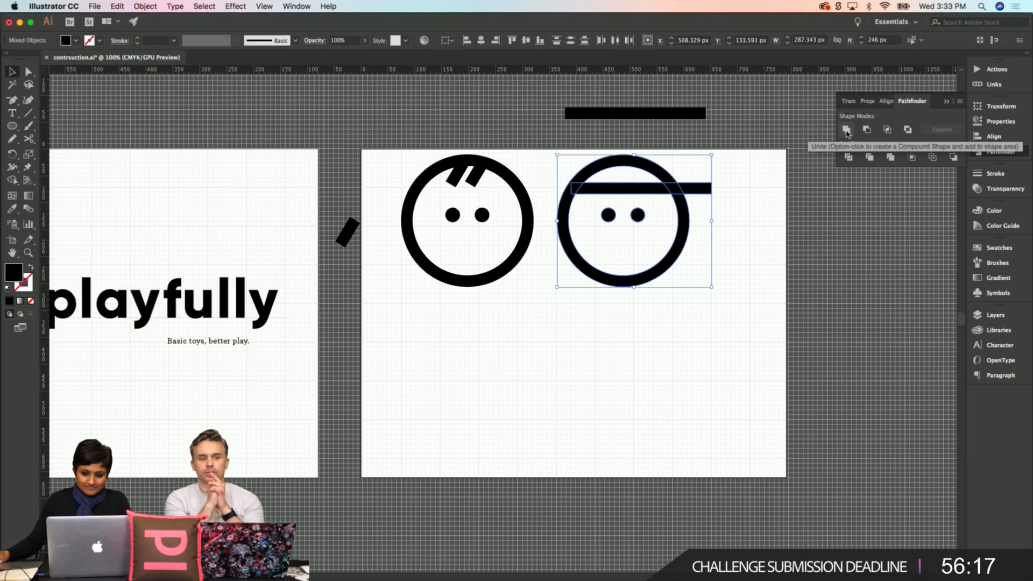
# Step: Try to merge the right face and its bar into one shape with Pathfinder Unite
pyautogui.click(846, 130)
pyautogui.click(750, 274)
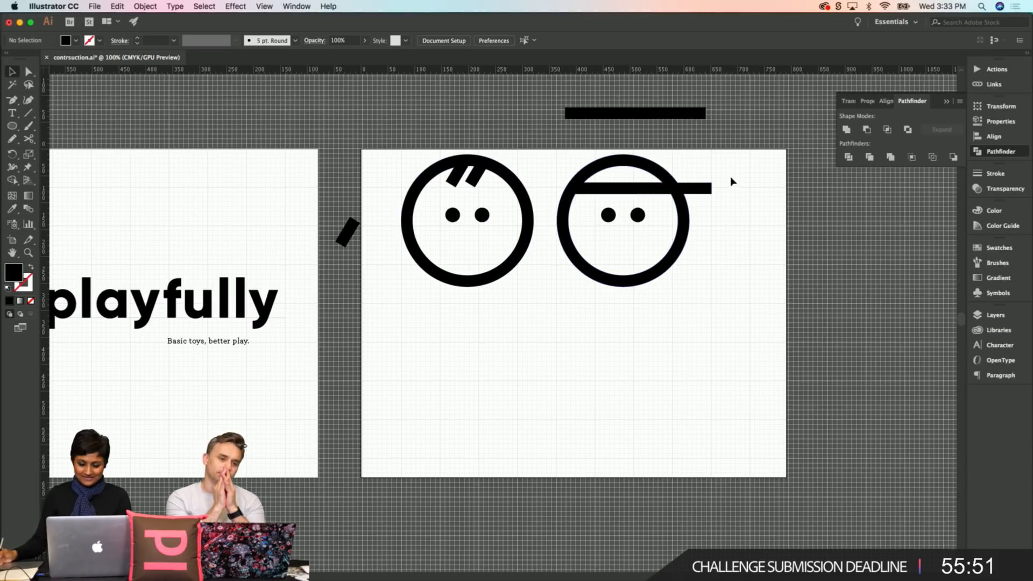
pyautogui.click(673, 187)
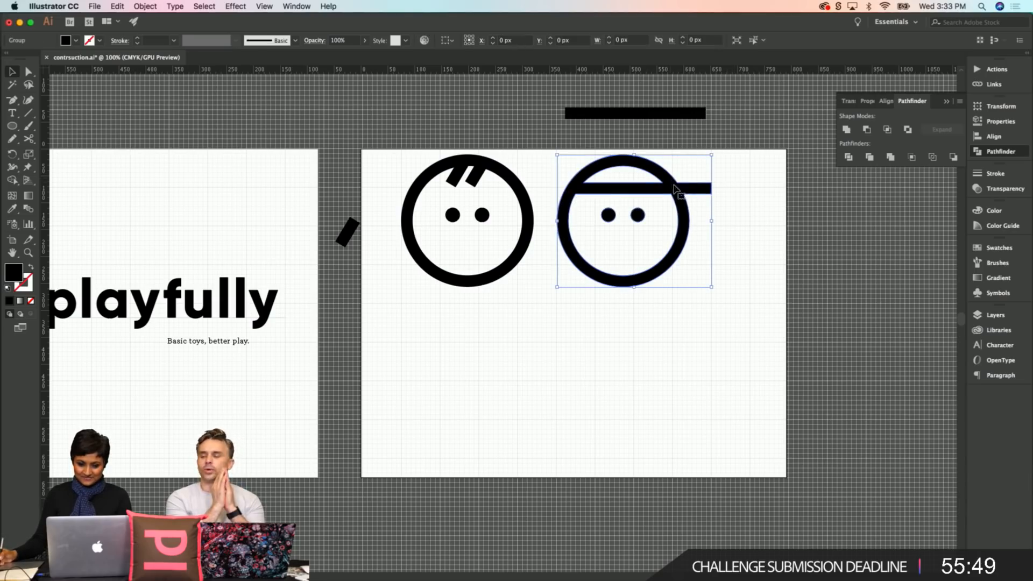
pyautogui.click(473, 172)
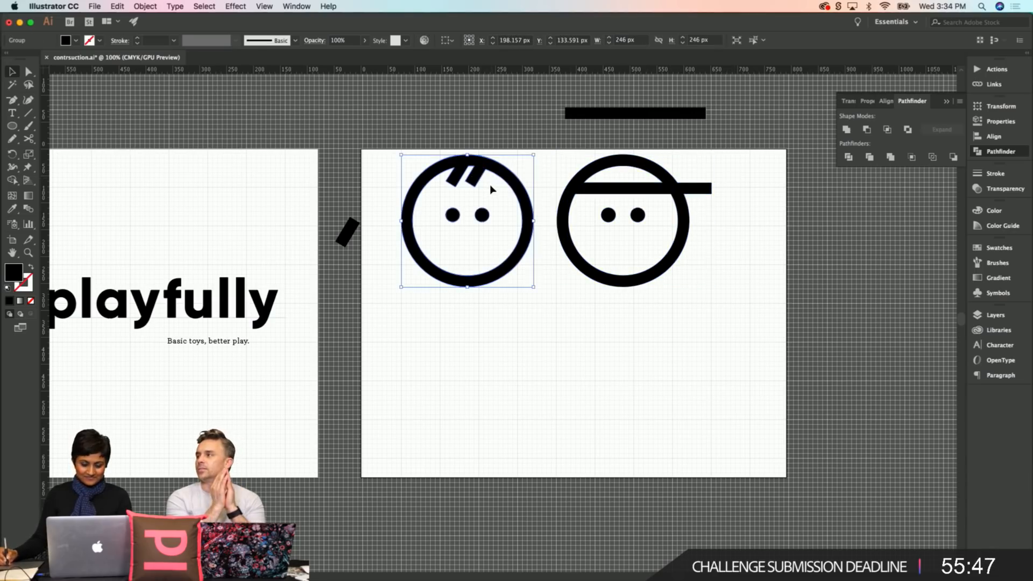
pyautogui.press('super+z')
pyautogui.press('super+z')
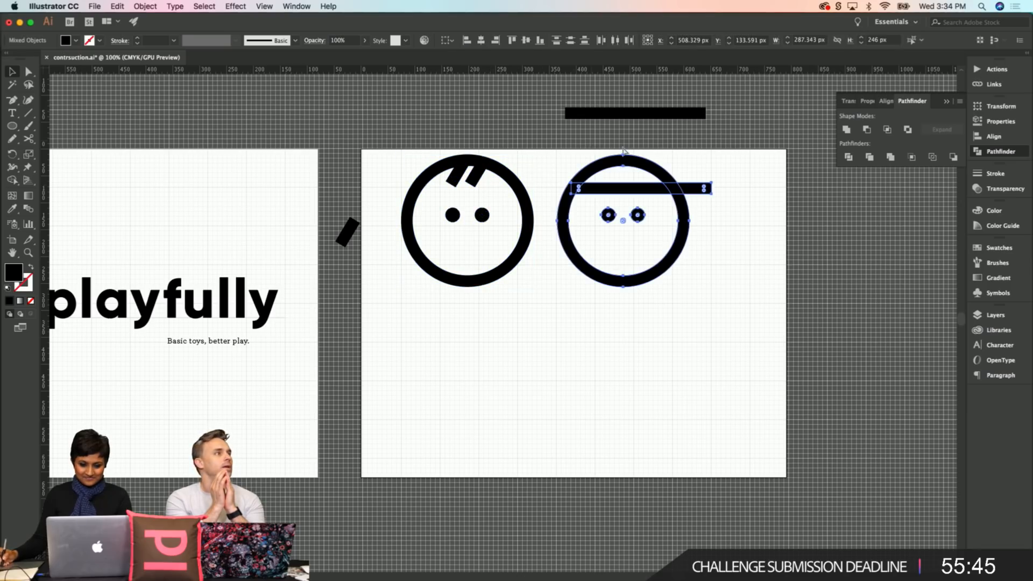
# Step: Place a duplicate of the right face, without its bar, to the right of the artboard
pyautogui.click(743, 172)
pyautogui.click(686, 217)
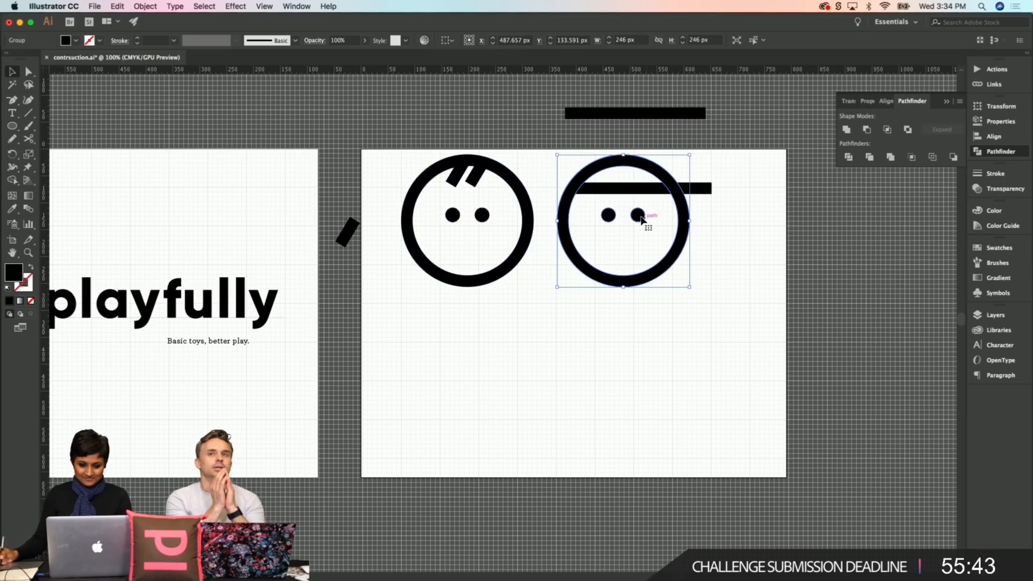
pyautogui.moveTo(639, 218); pyautogui.dragTo(903, 255)
# Step: Unite the original right face with its horizontal bar using Pathfinder Unite
pyautogui.moveTo(747, 159); pyautogui.dragTo(557, 312)
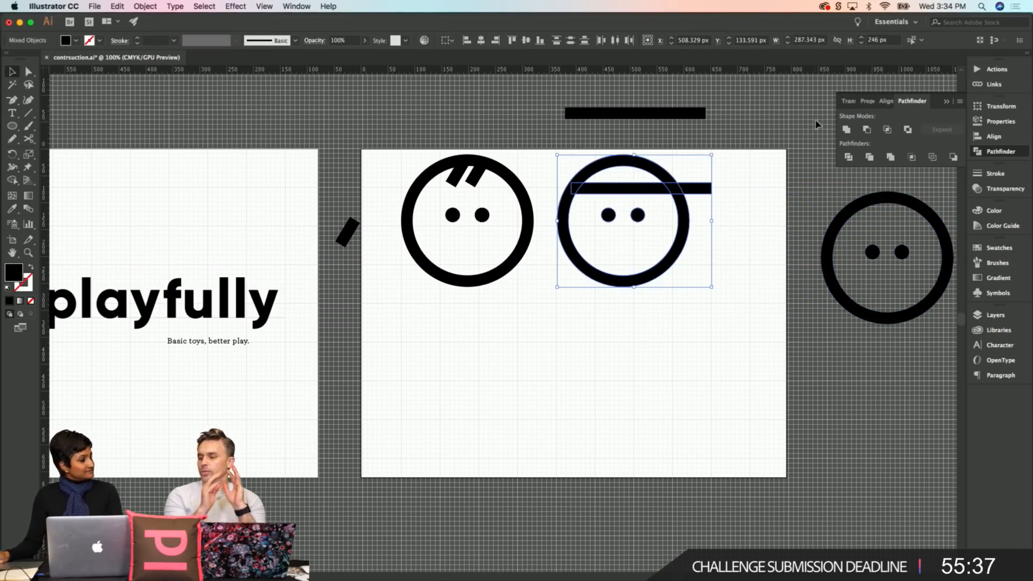
pyautogui.click(846, 130)
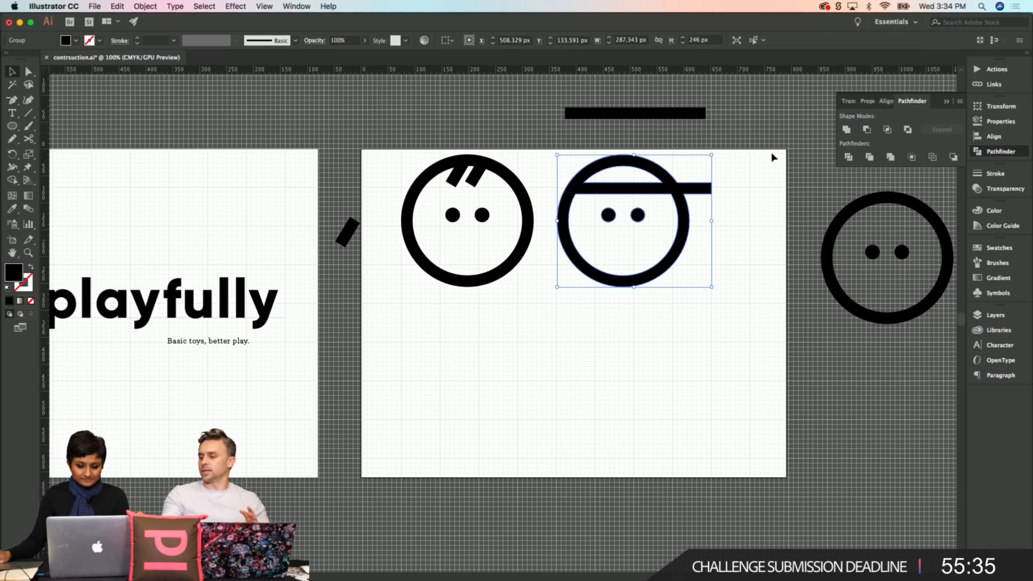
pyautogui.click(716, 329)
# Step: Move the duplicate plain face onto the artboard, directly beneath the left face and aligned with it
pyautogui.moveTo(873, 255); pyautogui.dragTo(455, 406)
pyautogui.click(606, 380)
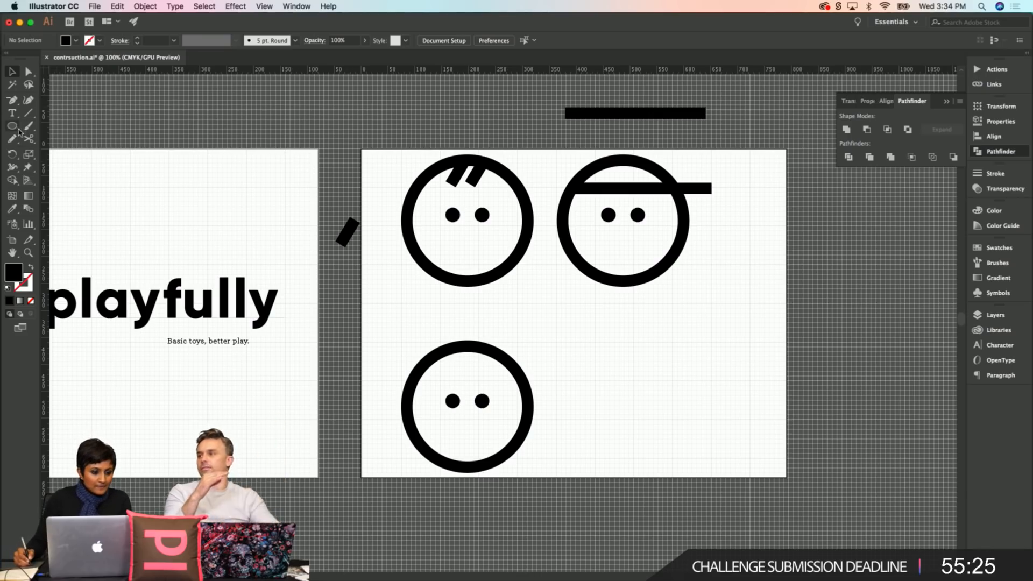
# Step: Draw a closed triangular hair spike about 35 px wide and 32 px tall on the lower face's upper-left edge with the Pen tool
pyautogui.moveTo(13, 102); pyautogui.dragTo(48, 100)
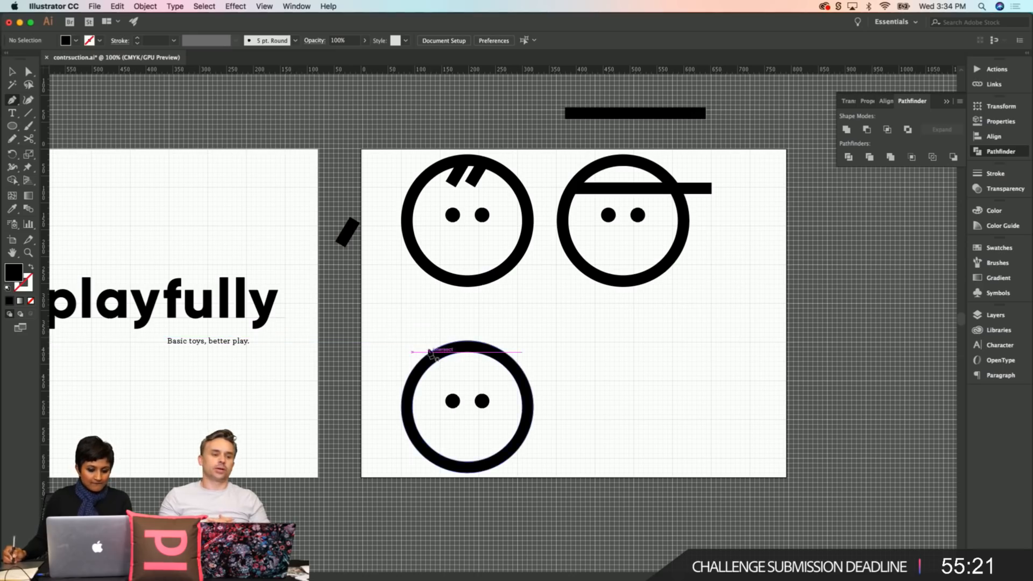
pyautogui.press('z')
pyautogui.click(455, 313)
pyautogui.click(484, 309)
pyautogui.press('v')
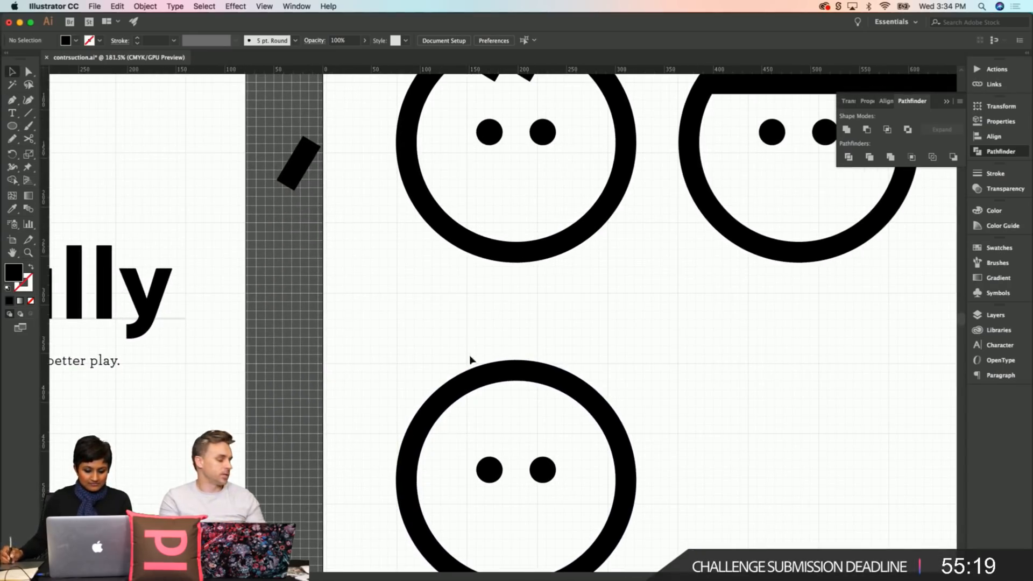
pyautogui.click(12, 100)
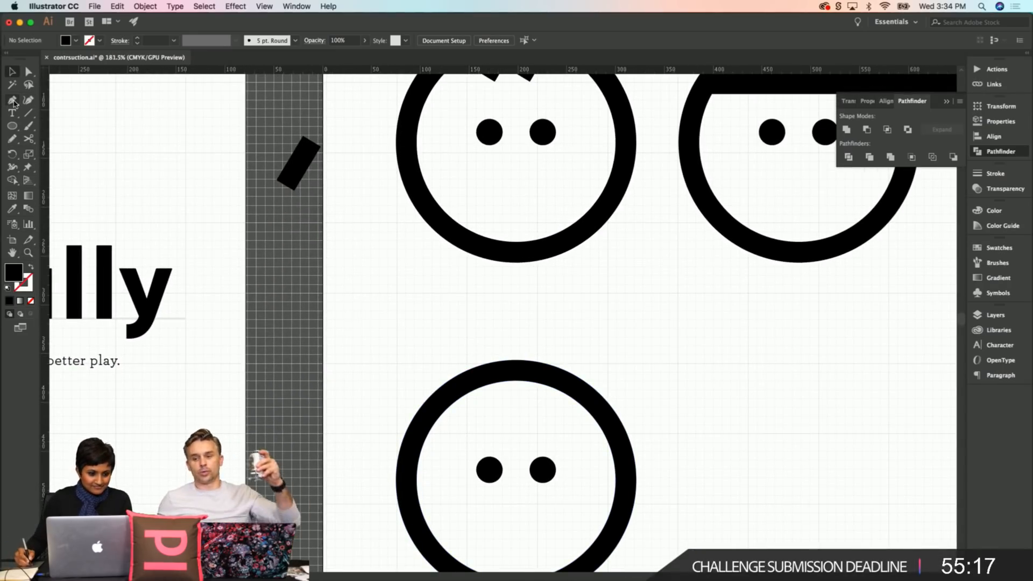
pyautogui.click(469, 371)
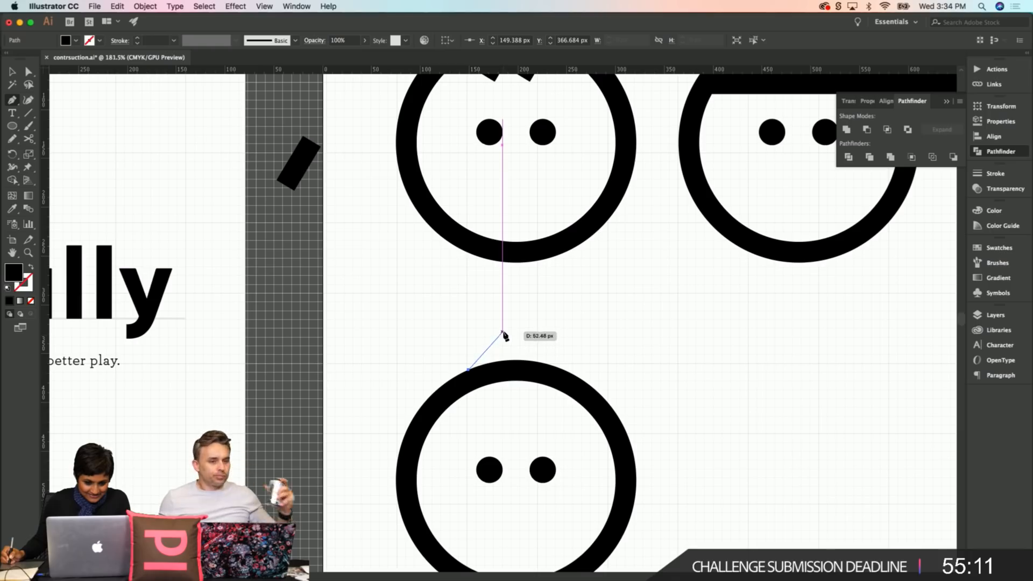
pyautogui.click(502, 339)
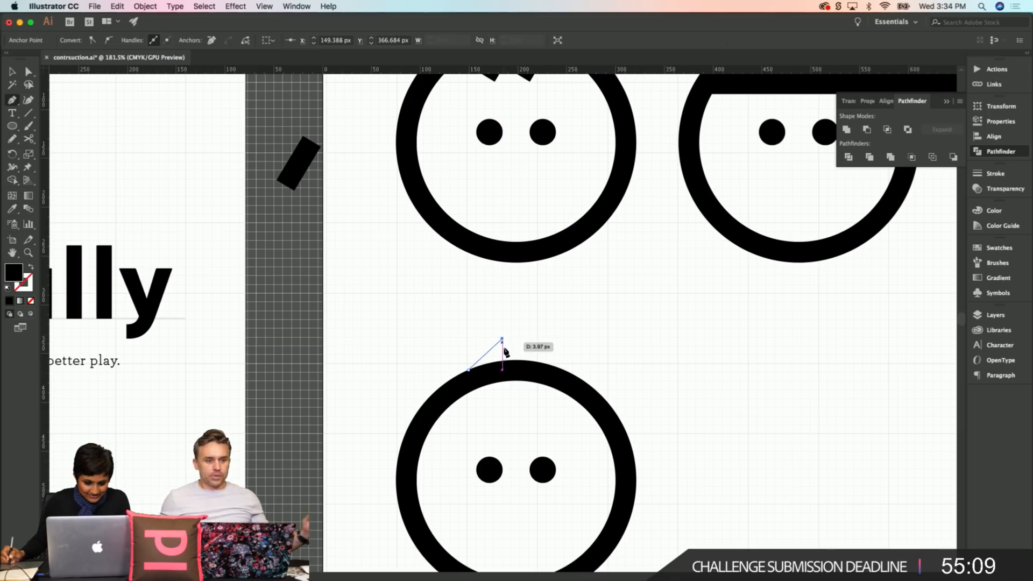
pyautogui.click(503, 362)
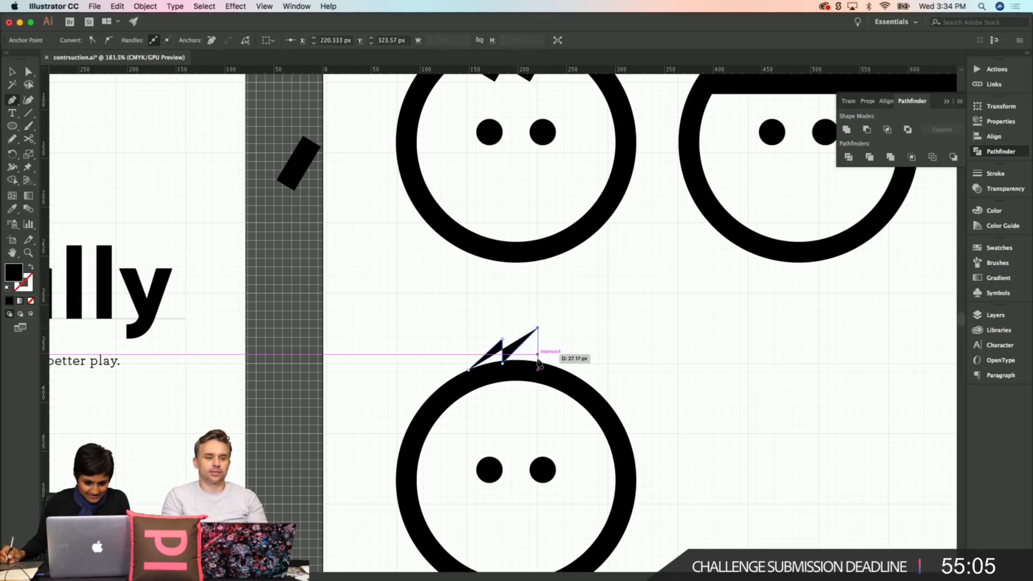
pyautogui.press('super+z')
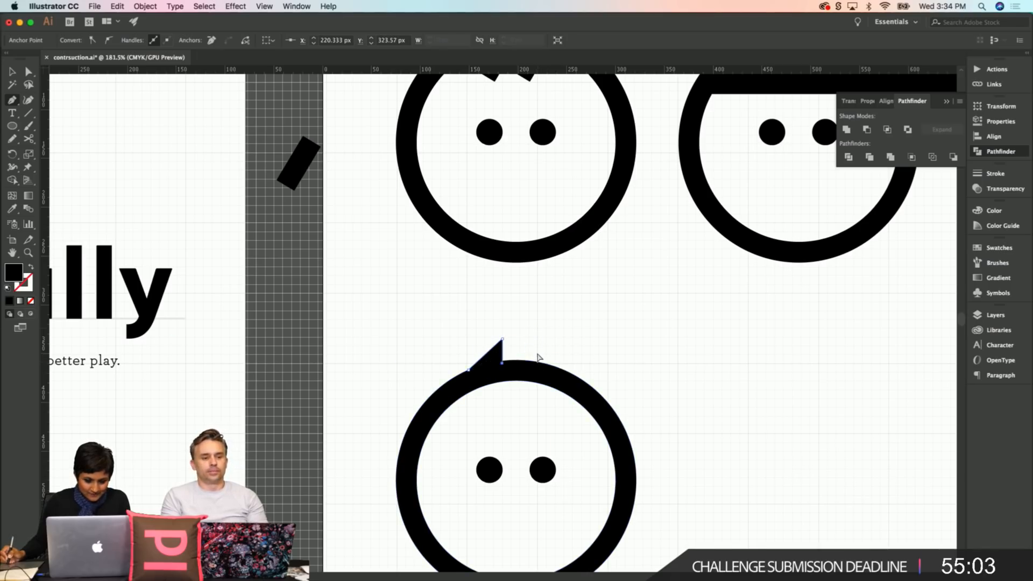
pyautogui.click(469, 371)
pyautogui.press('v')
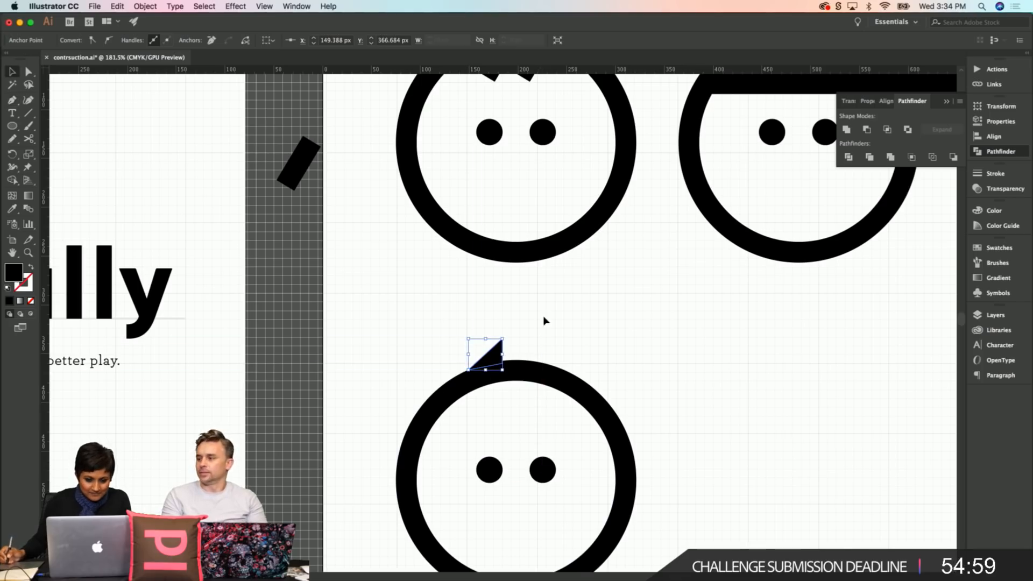
pyautogui.click(433, 279)
# Step: Draw a second, taller triangular hair spike about 36 px wide and 51 px tall directly to the right of the first
pyautogui.press('p')
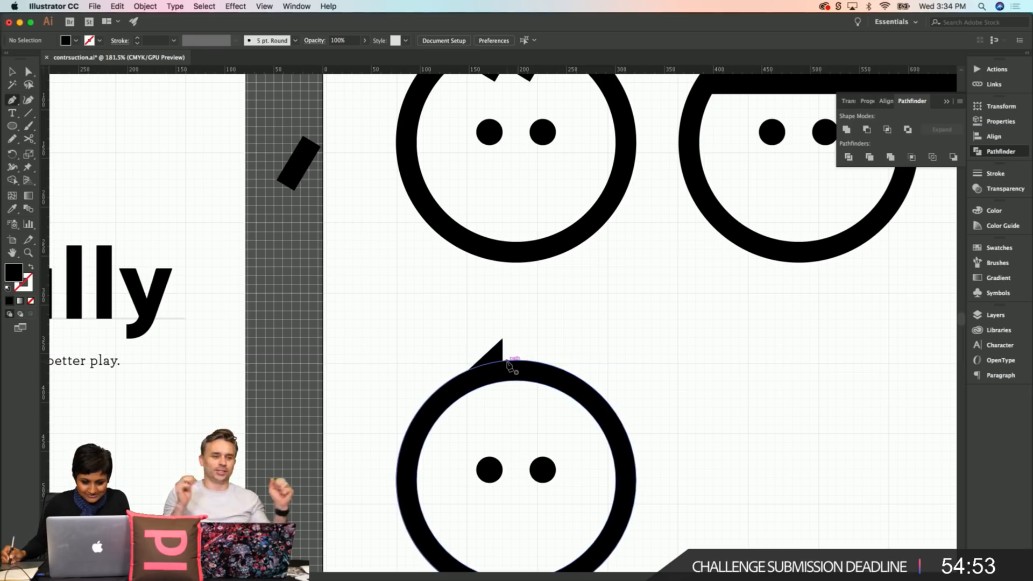
pyautogui.press('v')
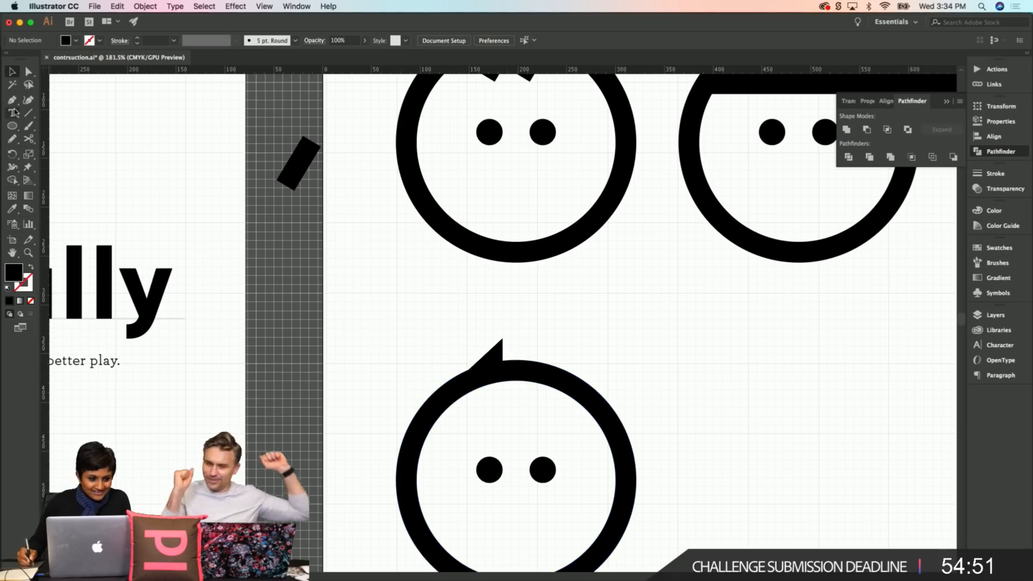
pyautogui.press('p')
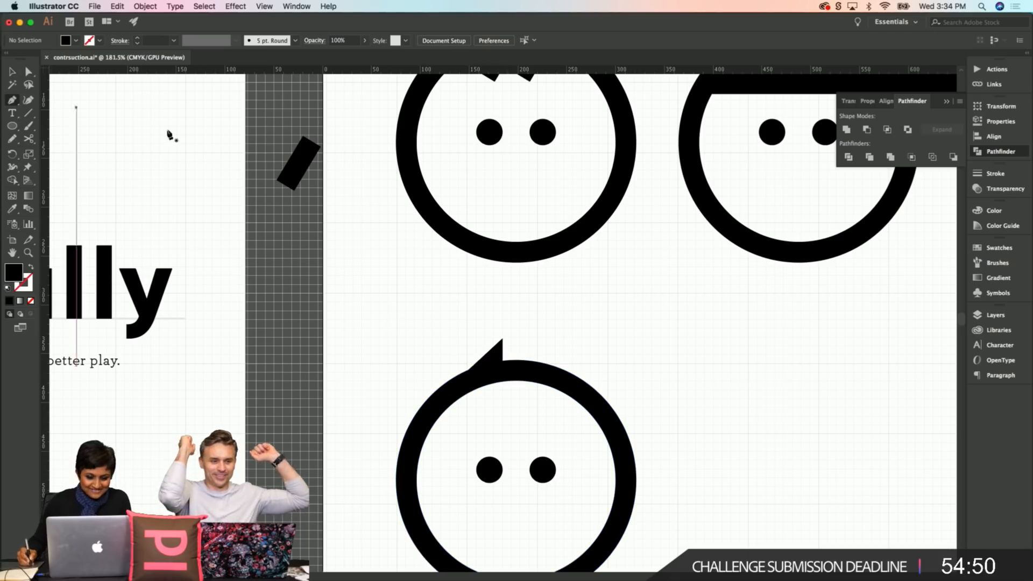
pyautogui.click(502, 370)
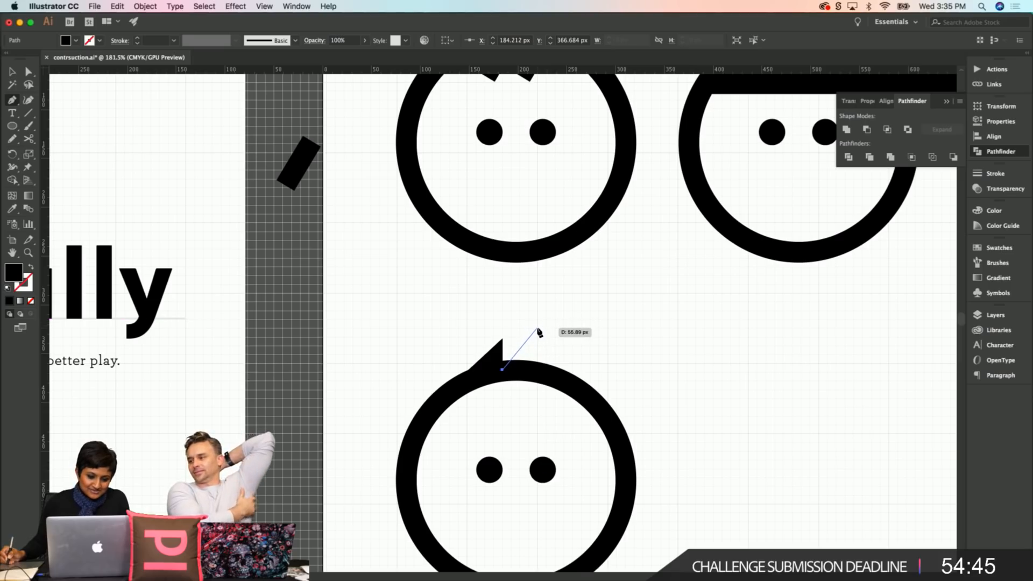
pyautogui.click(536, 320)
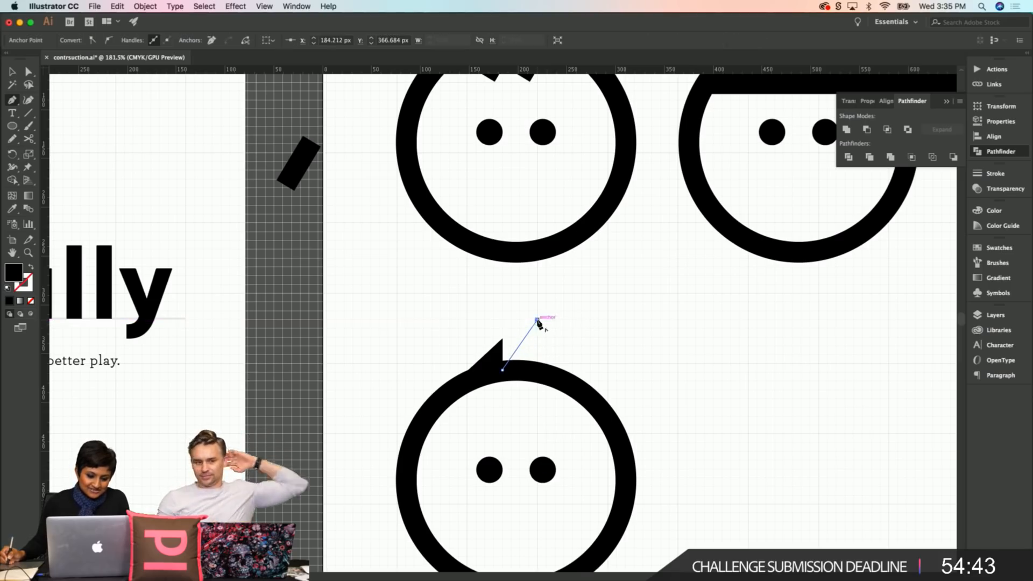
pyautogui.click(564, 354)
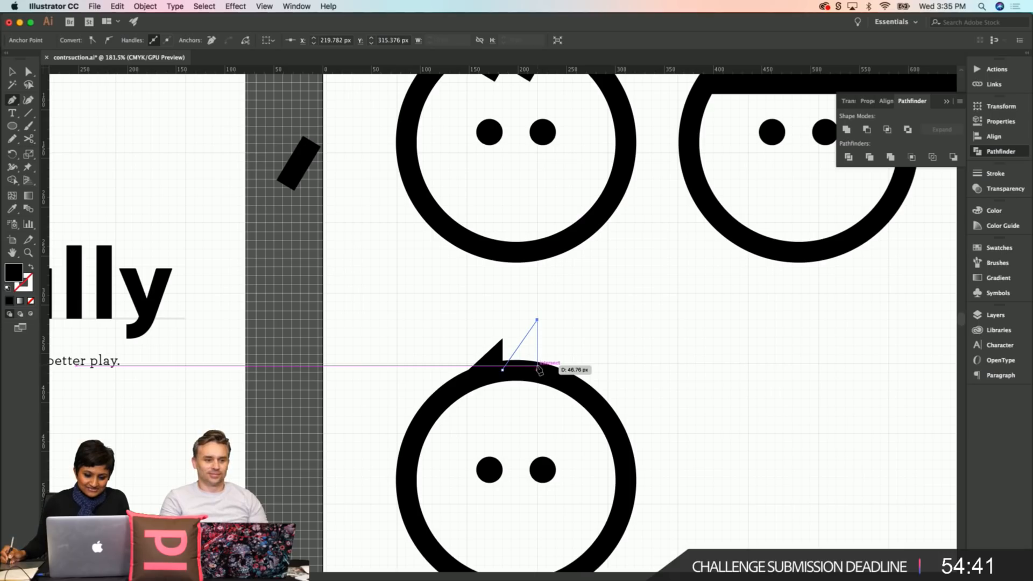
pyautogui.click(537, 366)
pyautogui.click(502, 371)
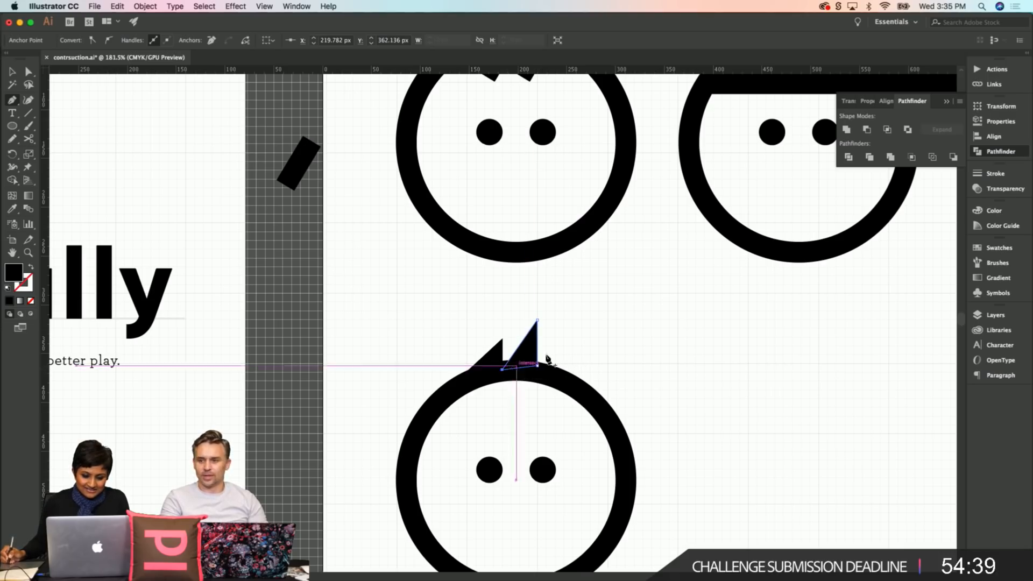
pyautogui.press('v')
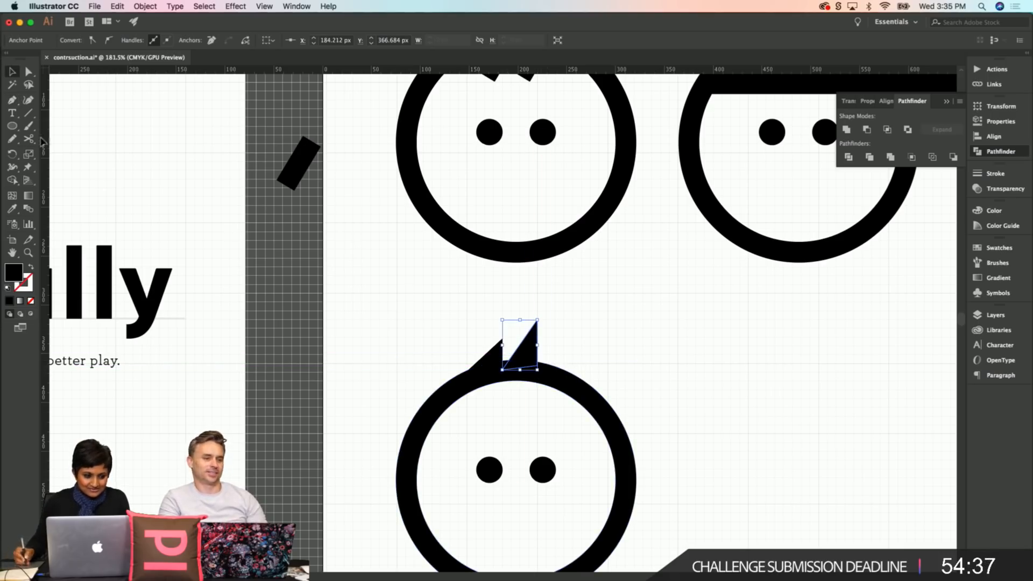
# Step: Draw a third, tallest triangular hair spike about 41 px wide and 82 px tall to the right of the second
pyautogui.press('p')
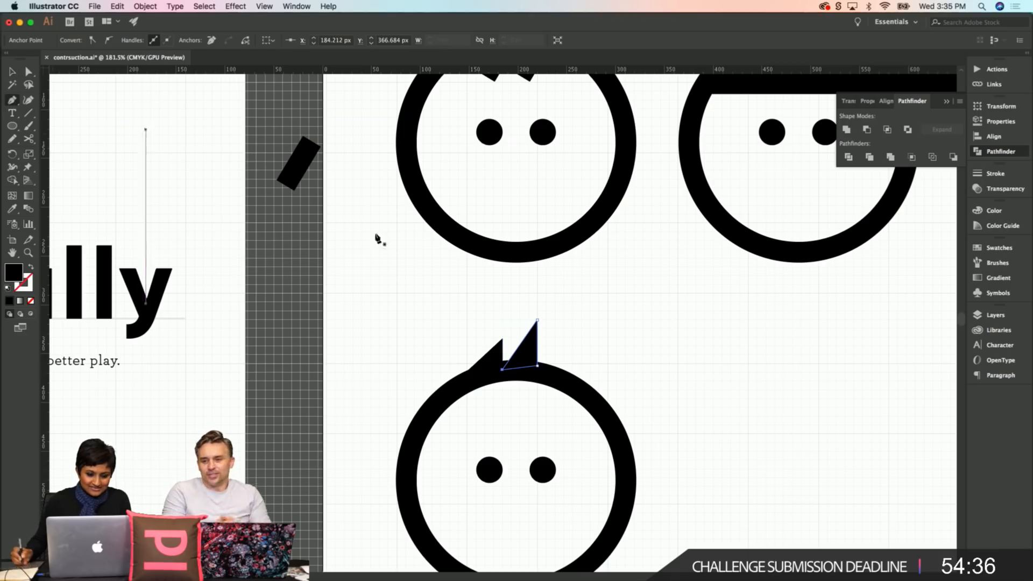
pyautogui.click(542, 365)
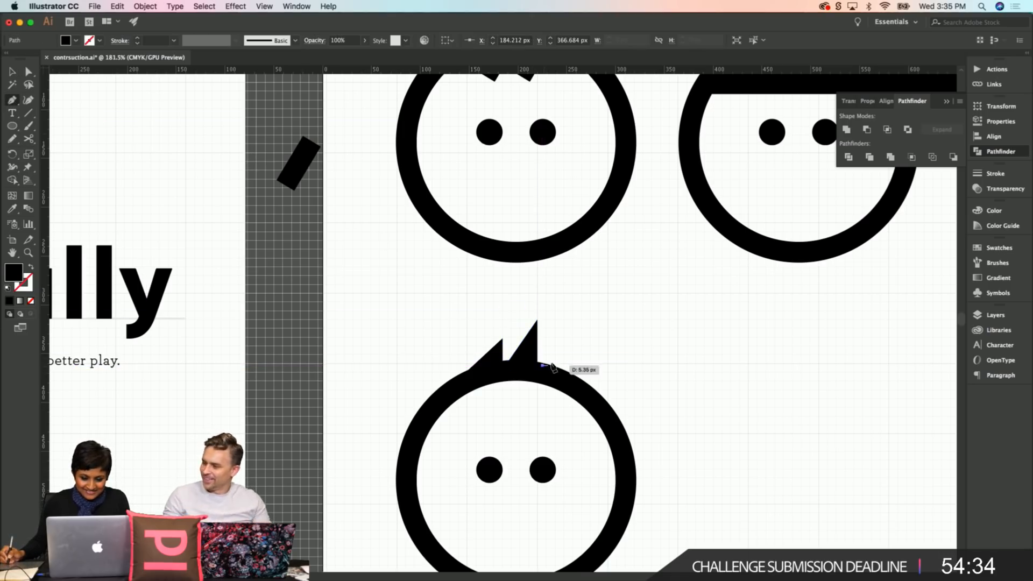
pyautogui.click(582, 305)
pyautogui.click(580, 383)
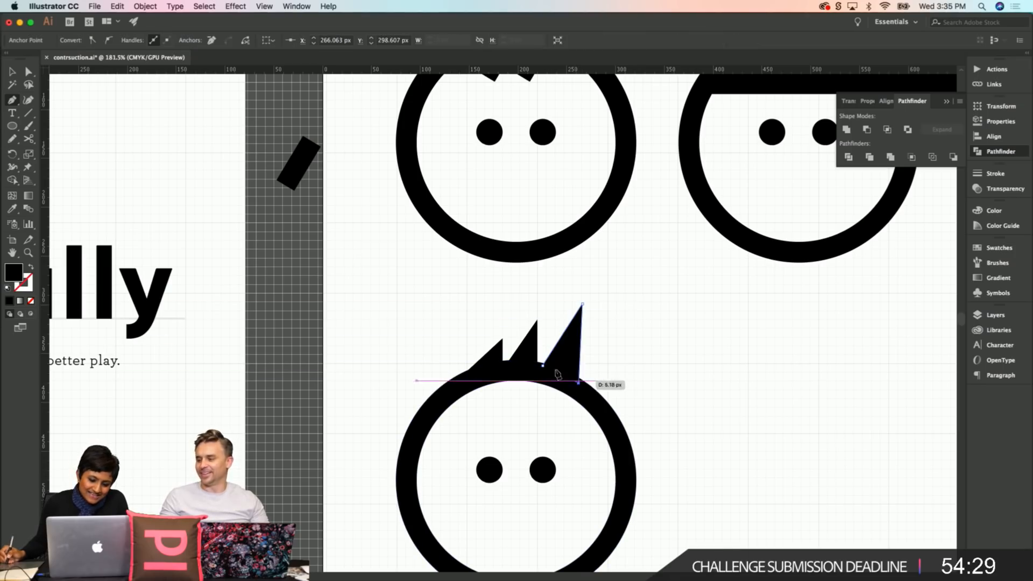
pyautogui.click(542, 365)
pyautogui.press('v')
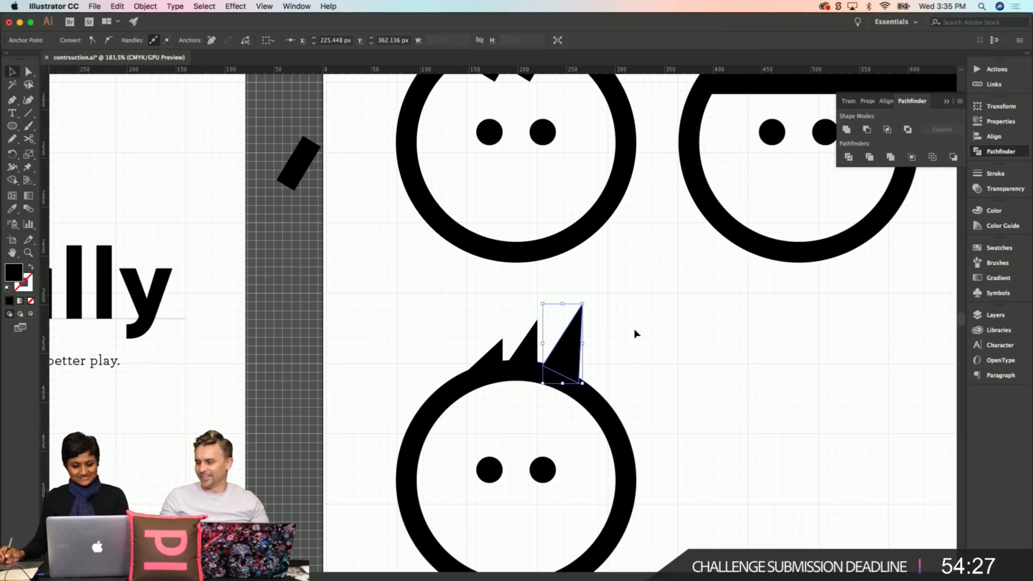
pyautogui.click(640, 330)
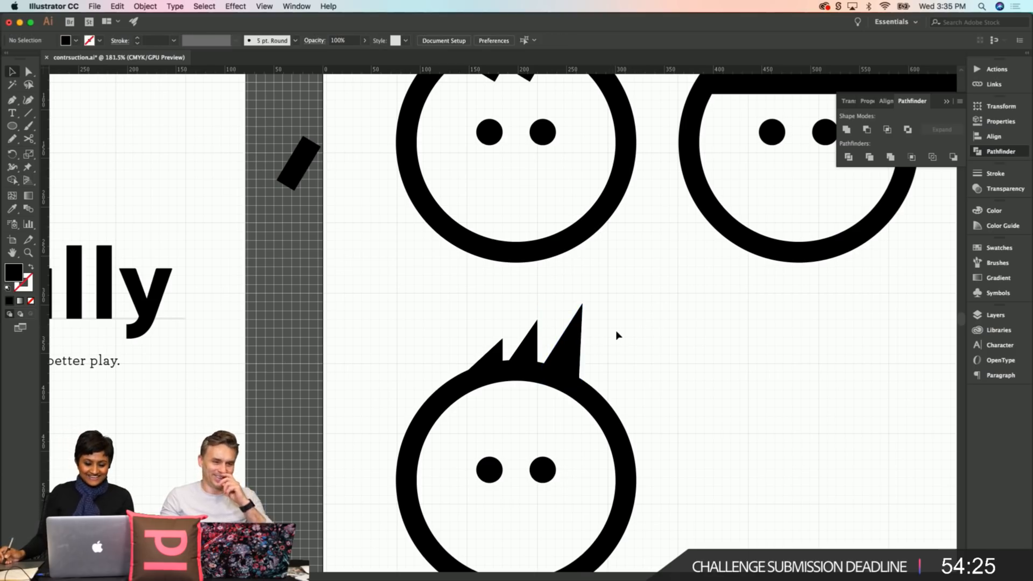
# Step: Move the first and third hair spikes horizontally toward the middle one, to about X 174.9 px and X 237 px
pyautogui.press('z')
pyautogui.moveTo(425, 315); pyautogui.dragTo(507, 320)
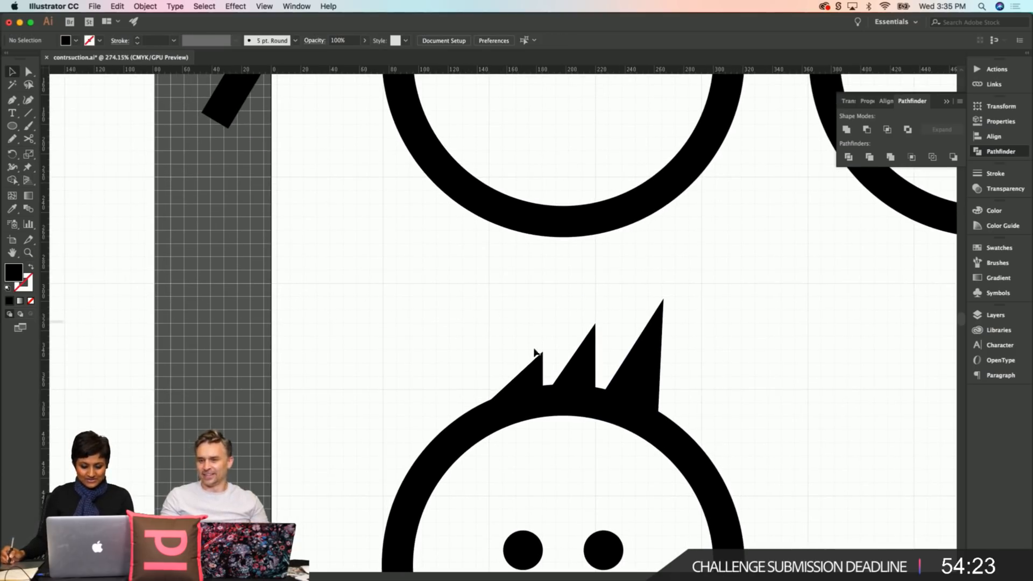
pyautogui.moveTo(535, 380); pyautogui.dragTo(546, 380)
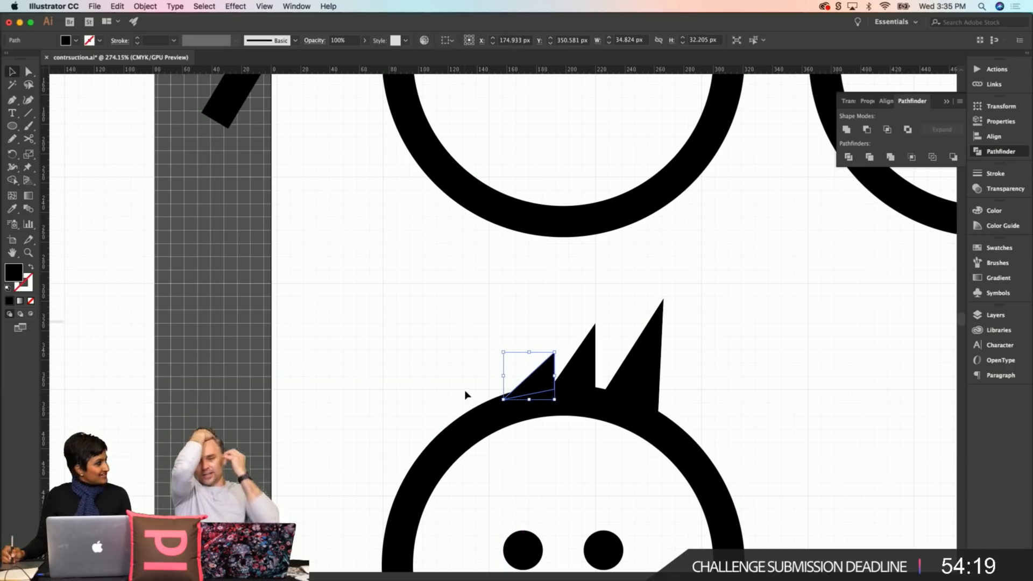
pyautogui.moveTo(627, 380); pyautogui.dragTo(613, 380)
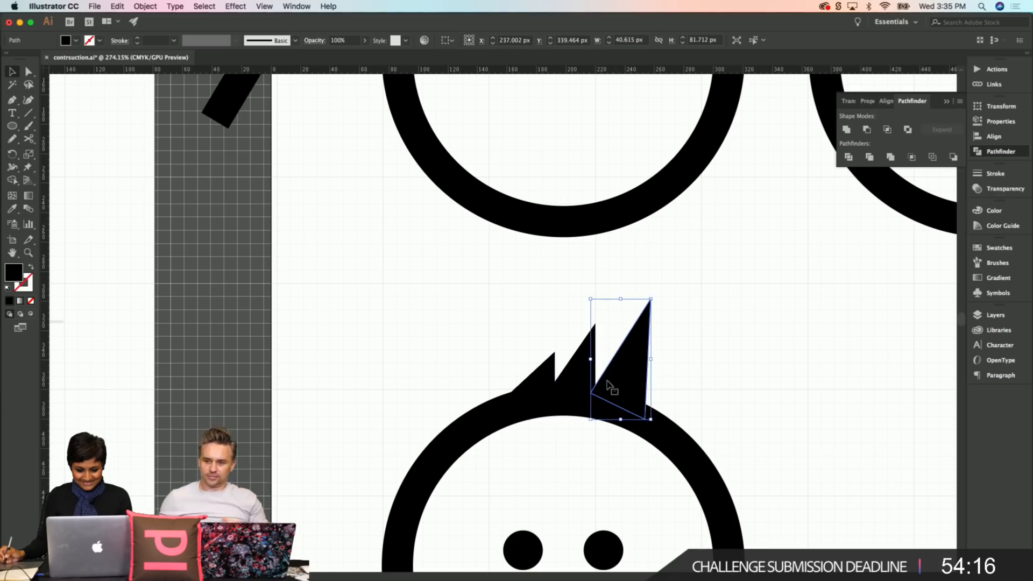
# Step: Rotate the three hair spikes together very slightly counterclockwise on the lower face
pyautogui.keyDown('shift'); pyautogui.click(578, 381); pyautogui.keyUp('shift')
pyautogui.keyDown('shift'); pyautogui.click(510, 393); pyautogui.keyUp('shift')
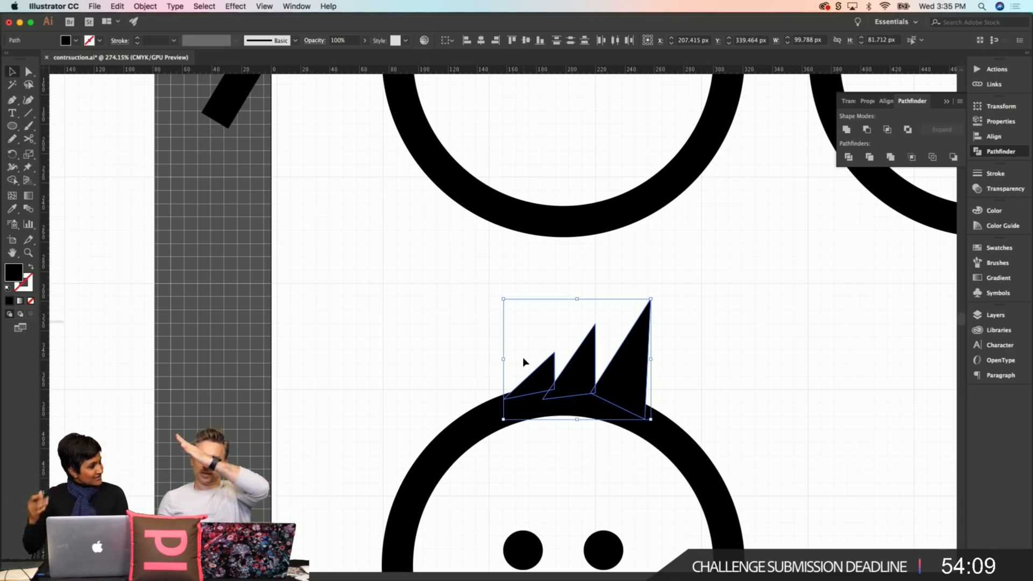
pyautogui.scroll(-2, 745, 397)
pyautogui.hscroll(2, 745, 397)
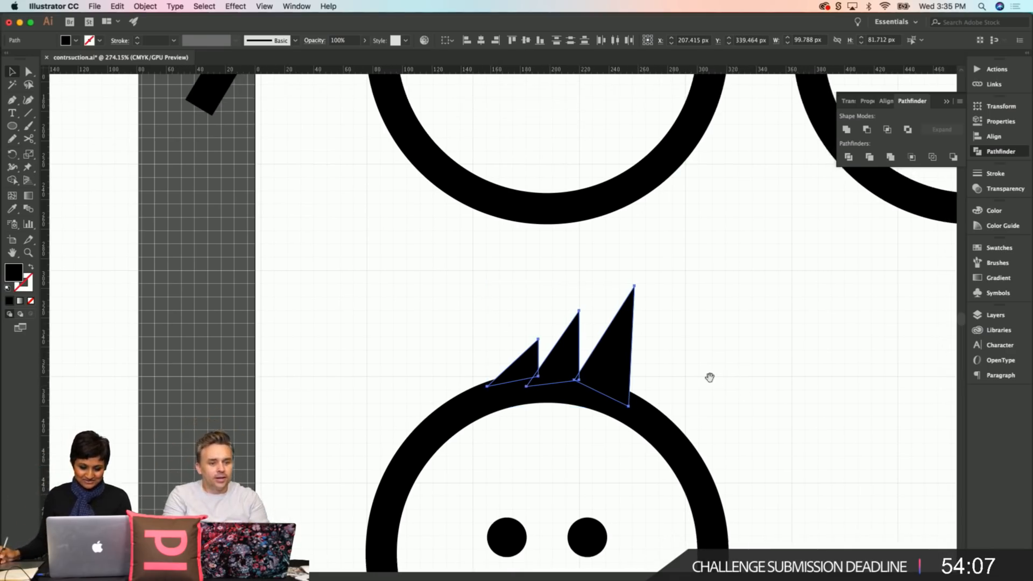
pyautogui.moveTo(639, 280)
pyautogui.mouseDown()
pyautogui.moveTo(652, 288)
pyautogui.moveTo(644, 275)
pyautogui.mouseUp()
pyautogui.click(711, 321)
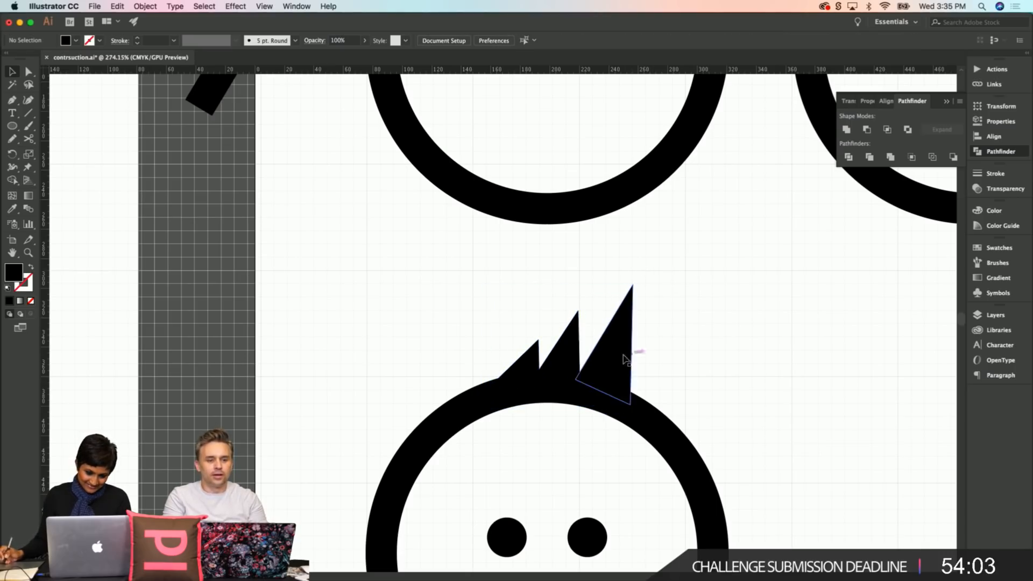
pyautogui.click(614, 365)
pyautogui.click(699, 372)
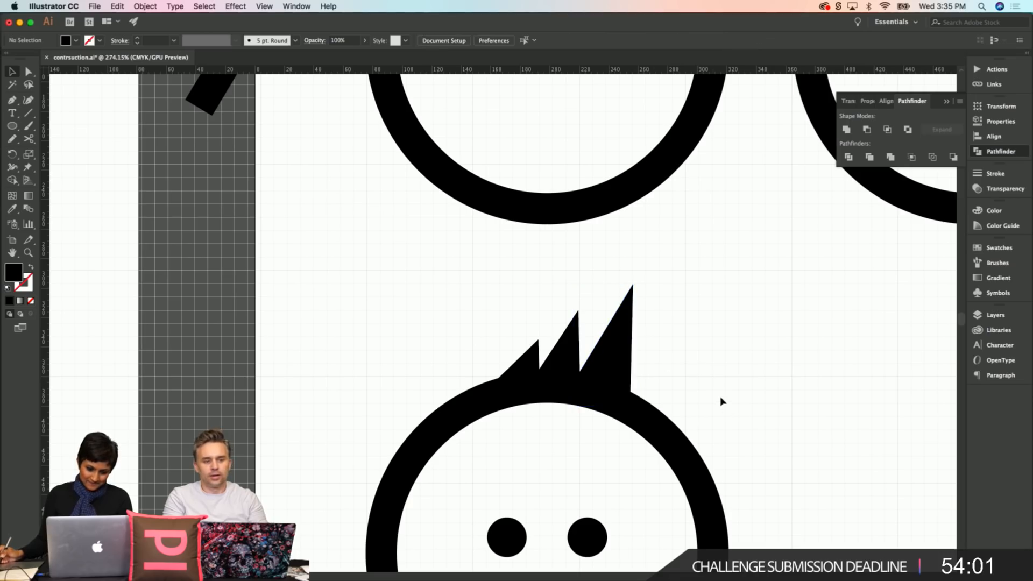
# Step: Place a copy of the lower face's ring and eyes, without the spikes, on the pasteboard to the right of the artboard
pyautogui.press('z')
pyautogui.keyDown('alt'); pyautogui.click(692, 397); pyautogui.keyUp('alt')
pyautogui.keyDown('alt'); pyautogui.click(614, 374); pyautogui.keyUp('alt')
pyautogui.keyDown('alt'); pyautogui.click(614, 374); pyautogui.keyUp('alt')
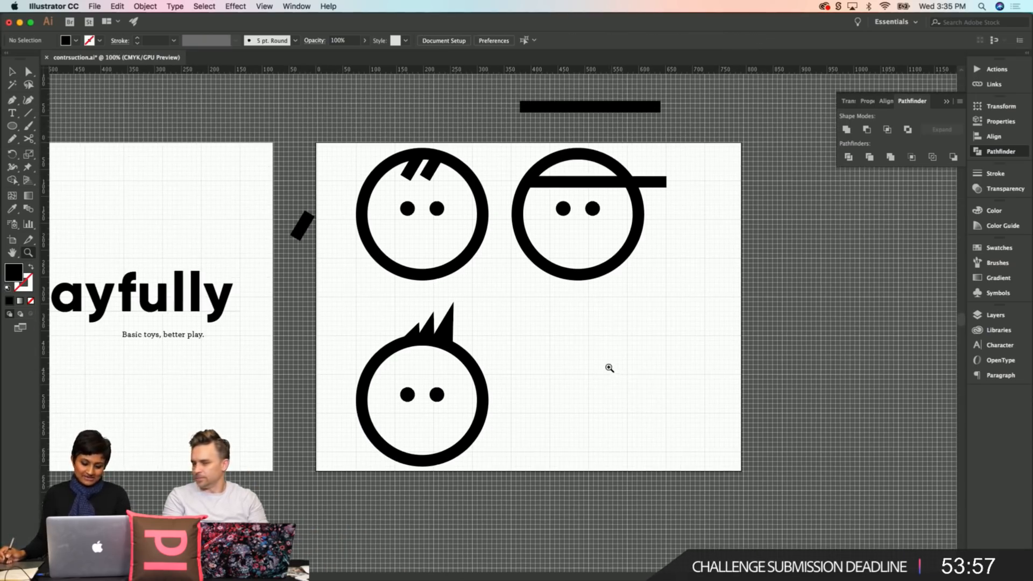
pyautogui.moveTo(362, 302); pyautogui.dragTo(395, 304)
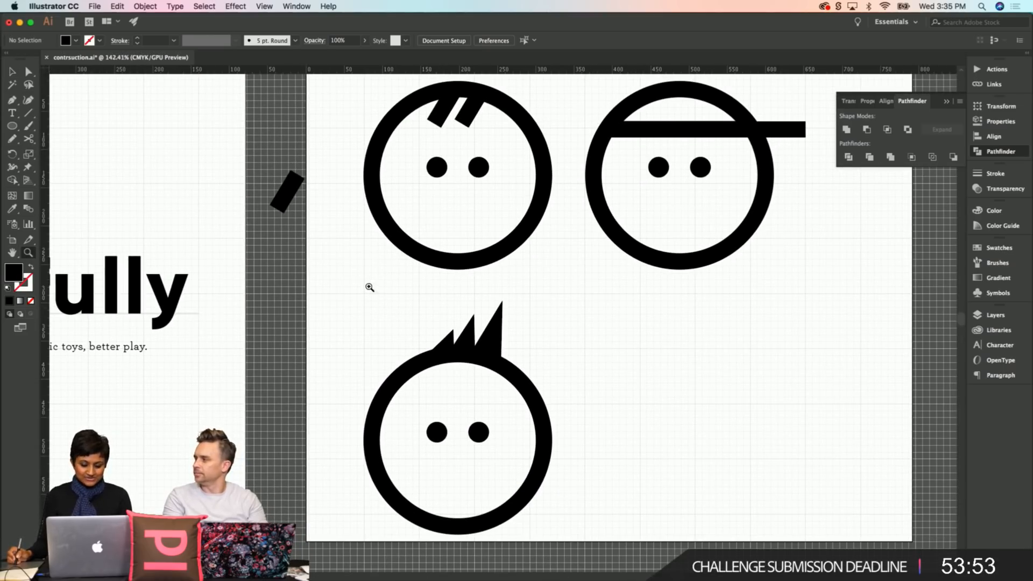
pyautogui.press('v')
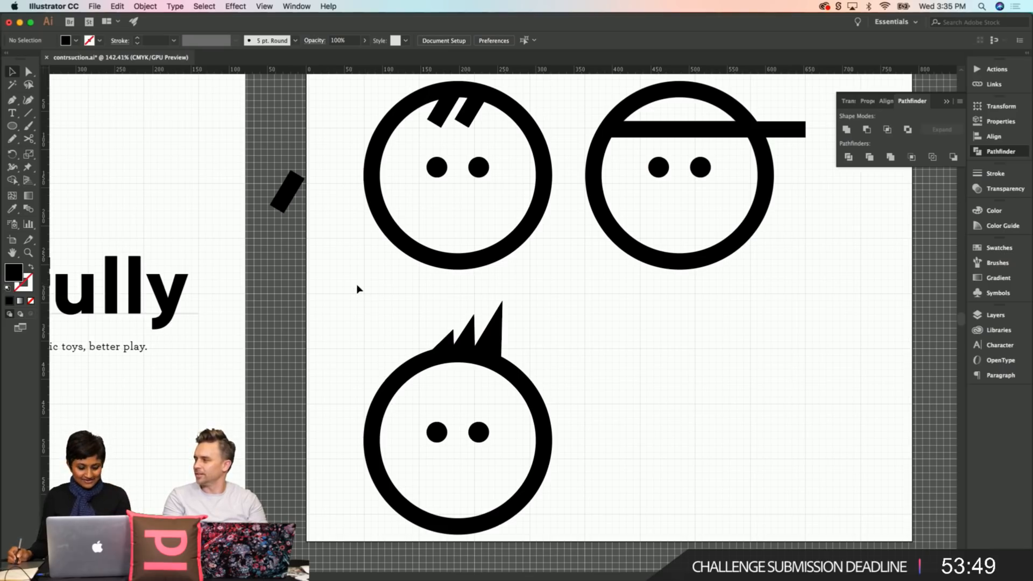
pyautogui.click(495, 347)
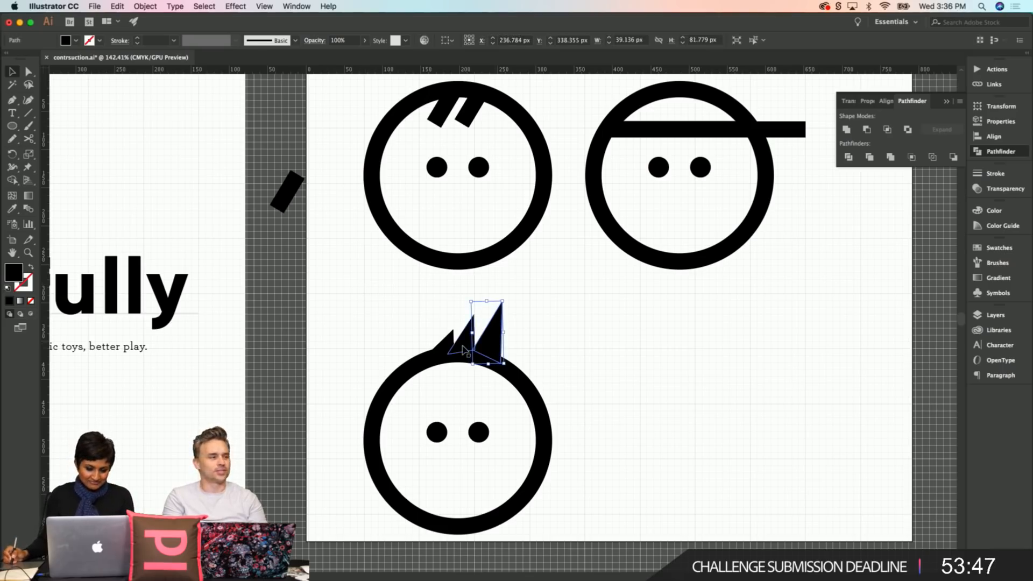
pyautogui.keyDown('shift'); pyautogui.click(452, 349); pyautogui.keyUp('shift')
pyautogui.keyDown('shift'); pyautogui.click(441, 348); pyautogui.keyUp('shift')
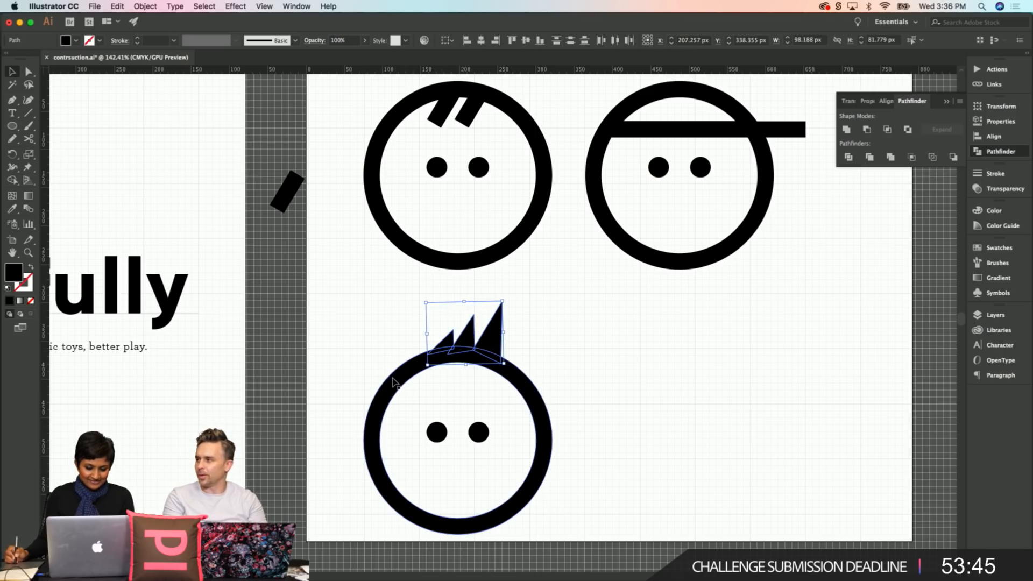
pyautogui.press('z')
pyautogui.keyDown('alt'); pyautogui.click(558, 328); pyautogui.keyUp('alt')
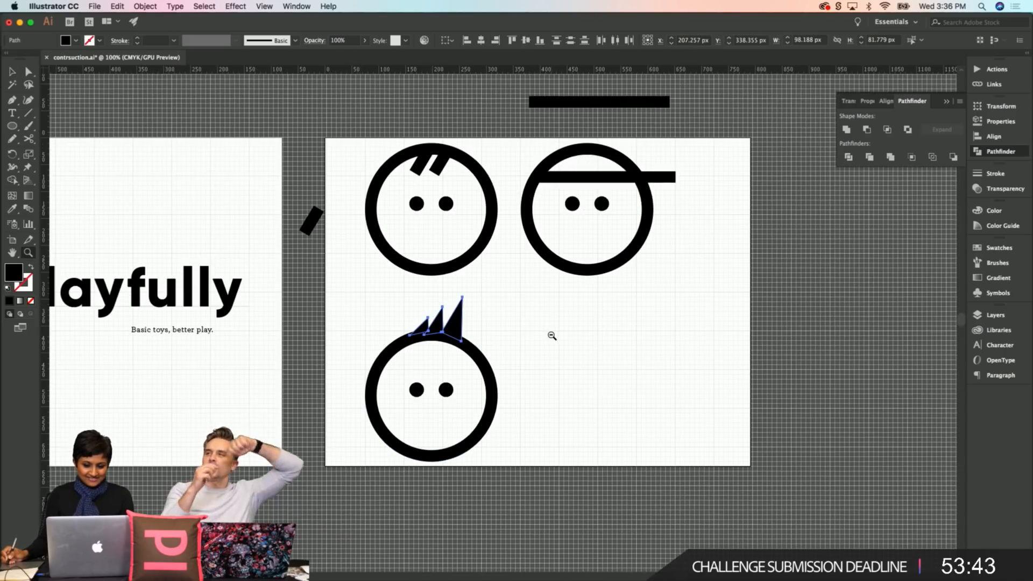
pyautogui.moveTo(552, 336); pyautogui.dragTo(884, 377)
pyautogui.press('v')
pyautogui.click(501, 356)
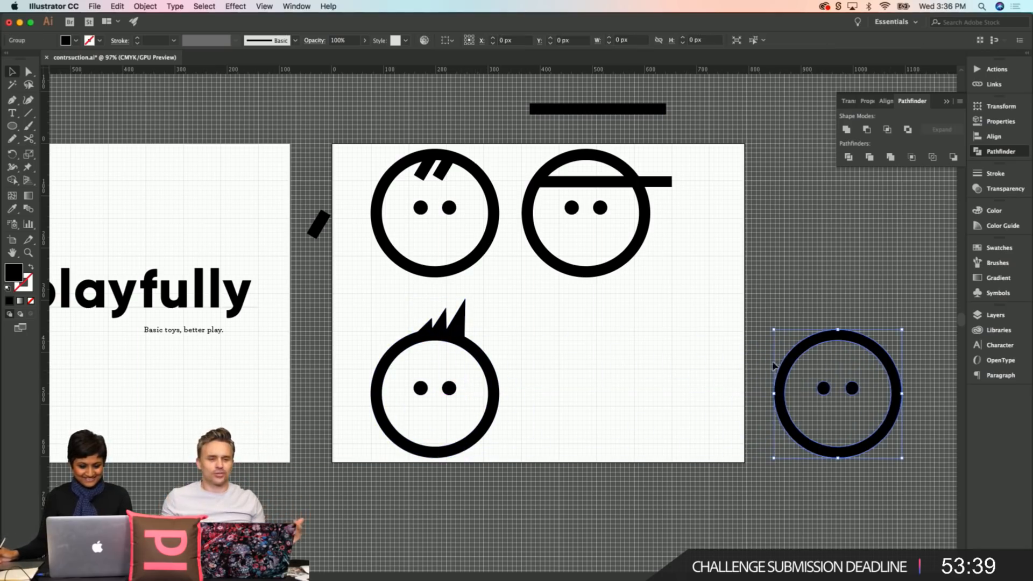
# Step: Unite the three hair spikes with the lower face into one shape using the Pathfinder Unite operation
pyautogui.click(474, 323)
pyautogui.moveTo(400, 308); pyautogui.dragTo(471, 340)
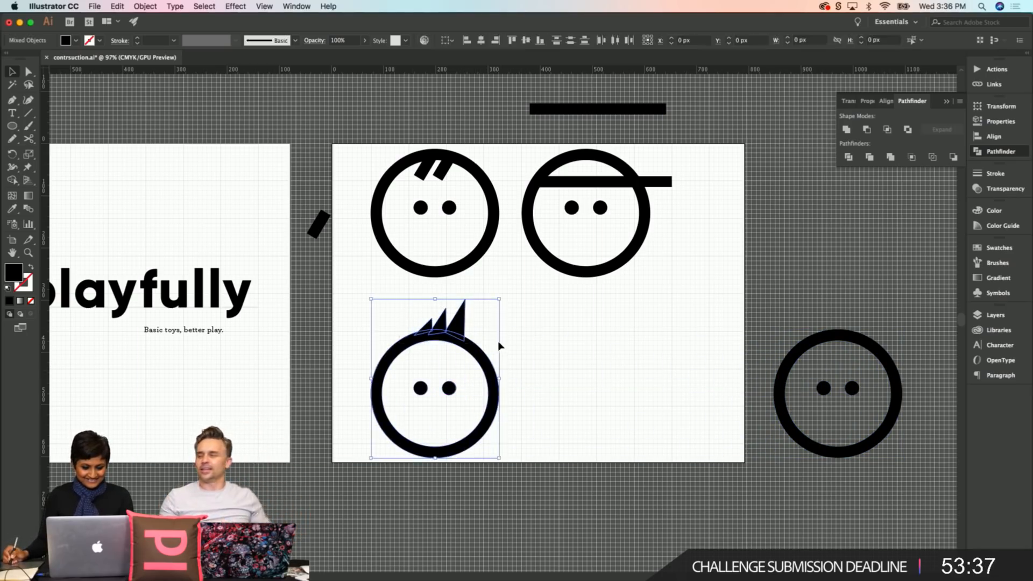
pyautogui.click(848, 130)
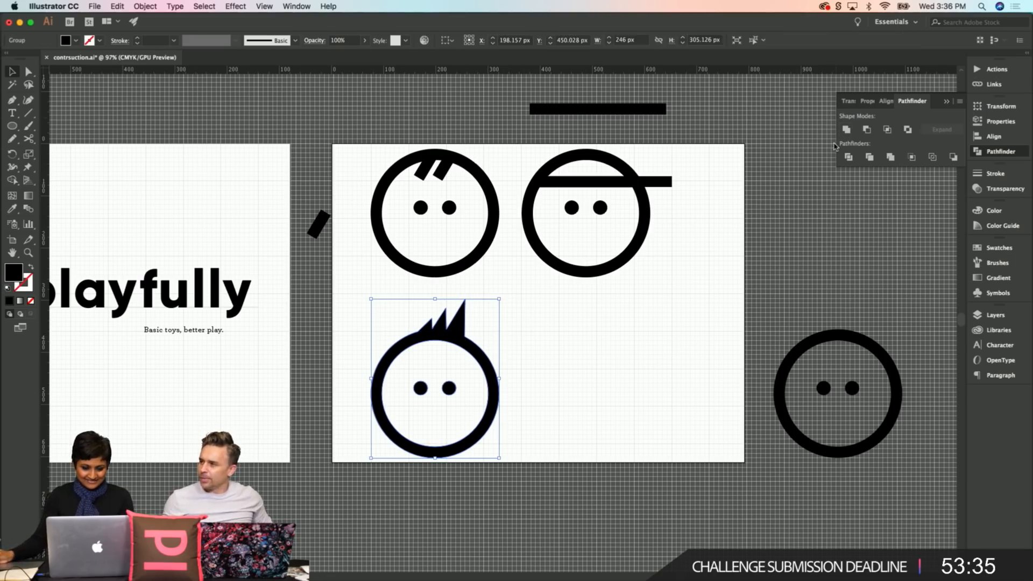
pyautogui.click(581, 388)
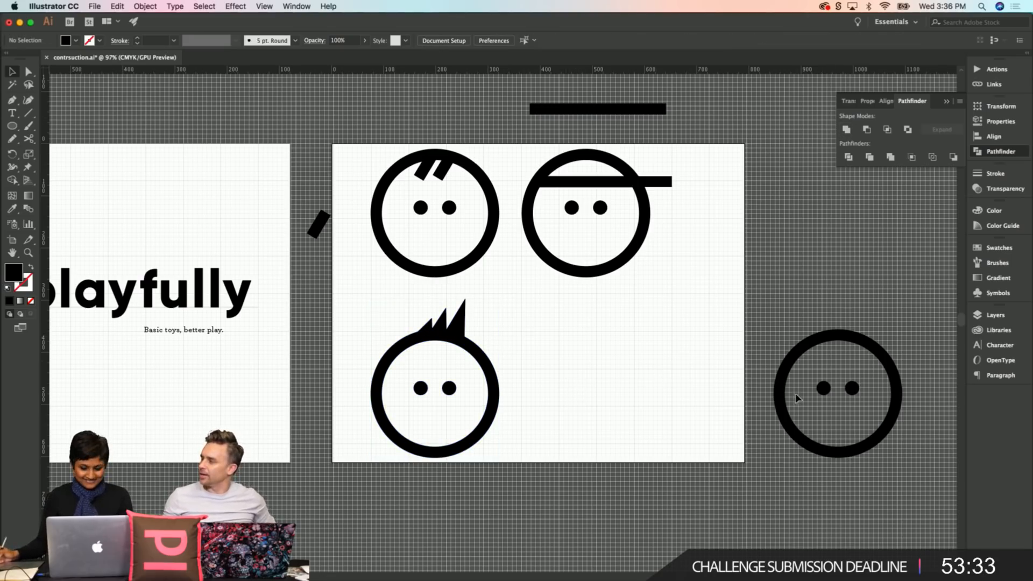
# Step: Move the spare face onto the artboard beneath the capped face and put another copy of it on the pasteboard
pyautogui.moveTo(783, 390); pyautogui.dragTo(546, 352)
pyautogui.click(720, 332)
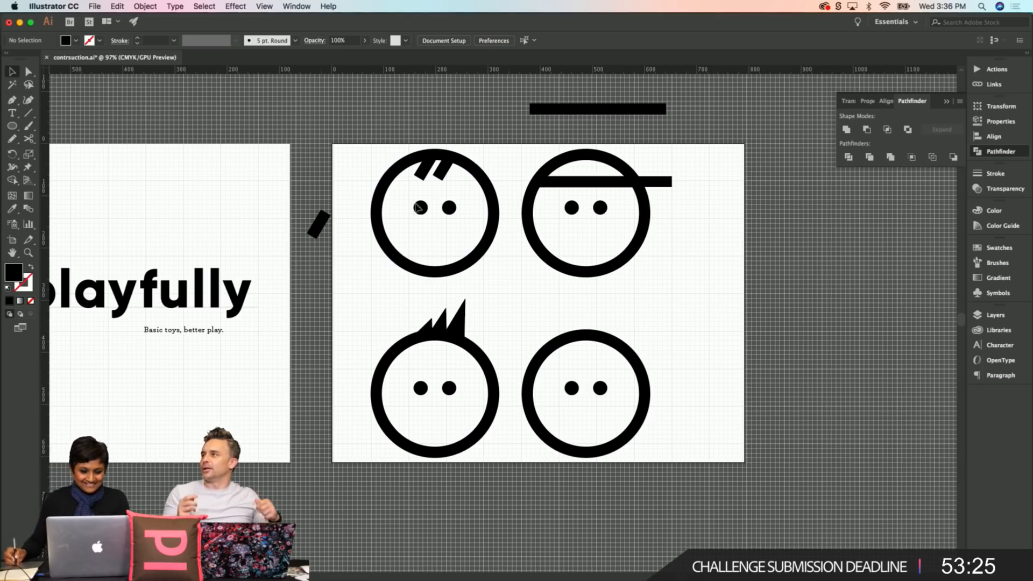
pyautogui.moveTo(600, 348); pyautogui.dragTo(906, 348)
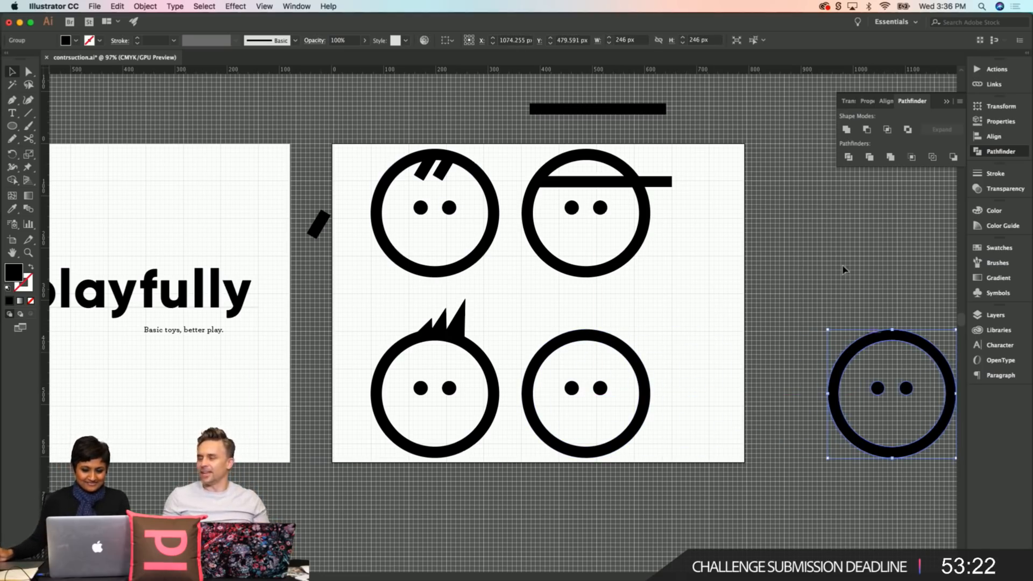
# Step: Move the plain face under the capped one horizontally to the right, to about X 561.1 px
pyautogui.click(12, 101)
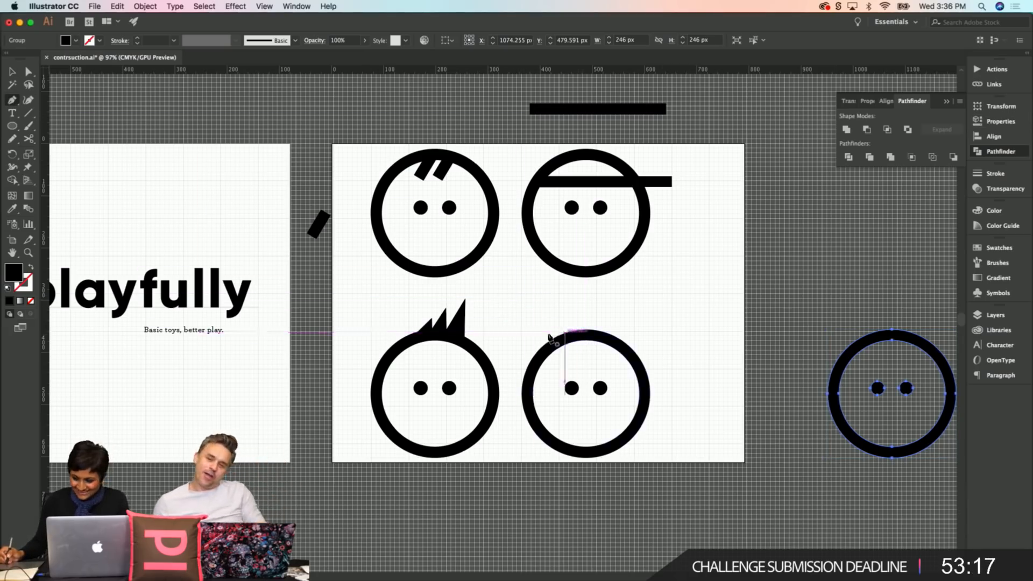
pyautogui.scroll(-2, 516, 312)
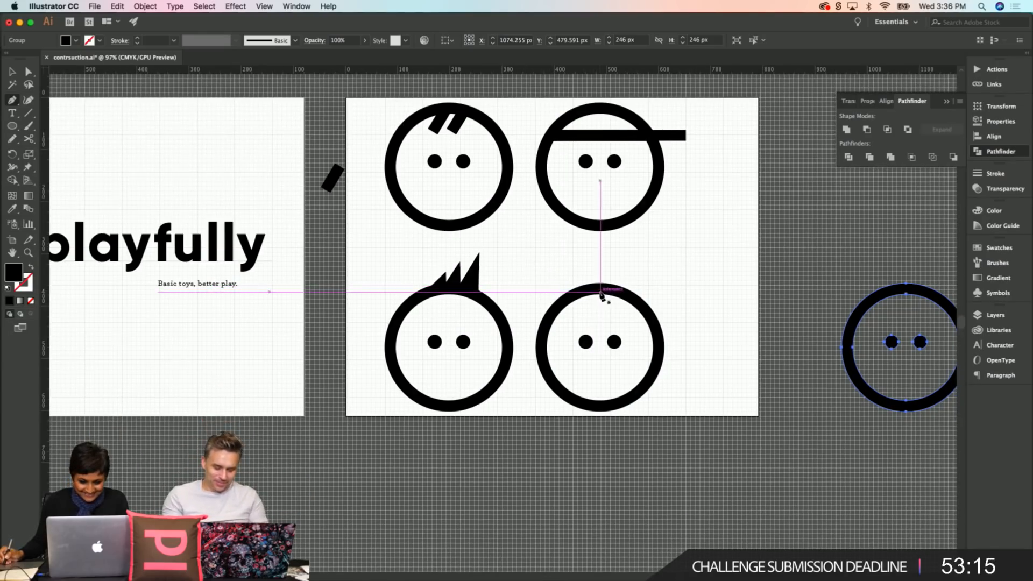
pyautogui.press('z')
pyautogui.moveTo(525, 270); pyautogui.dragTo(572, 275)
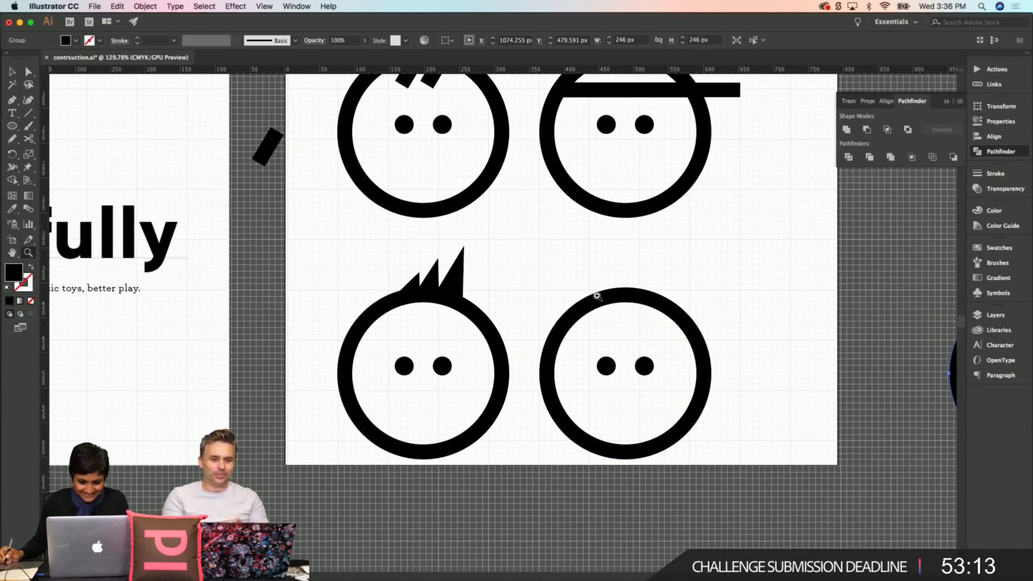
pyautogui.press('v')
pyautogui.moveTo(619, 301); pyautogui.dragTo(686, 306)
# Step: Draw an open three-point hair path from the plain face's top to a point outside its left and back to its edge, stroked without fill
pyautogui.click(13, 101)
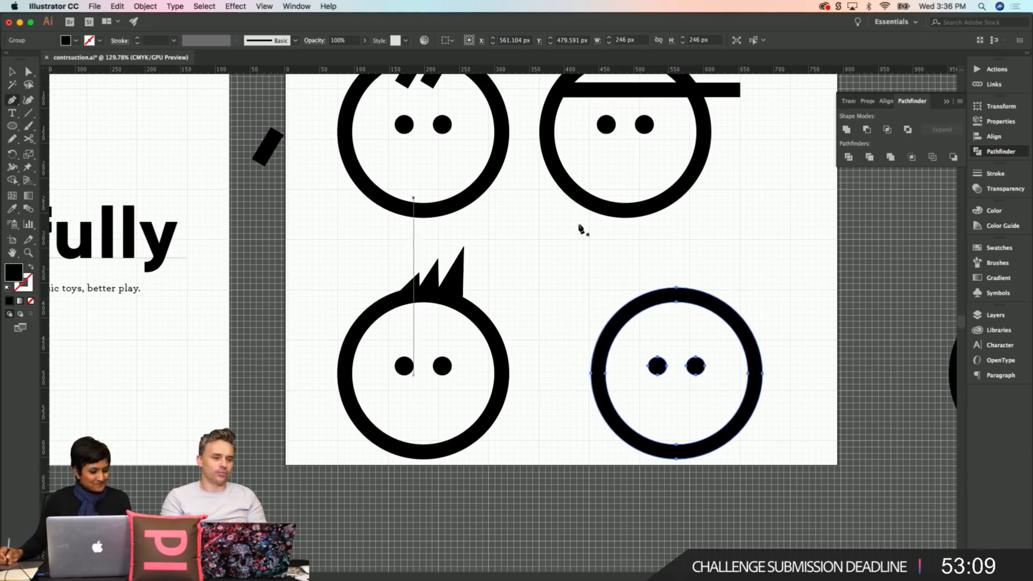
pyautogui.click(676, 297)
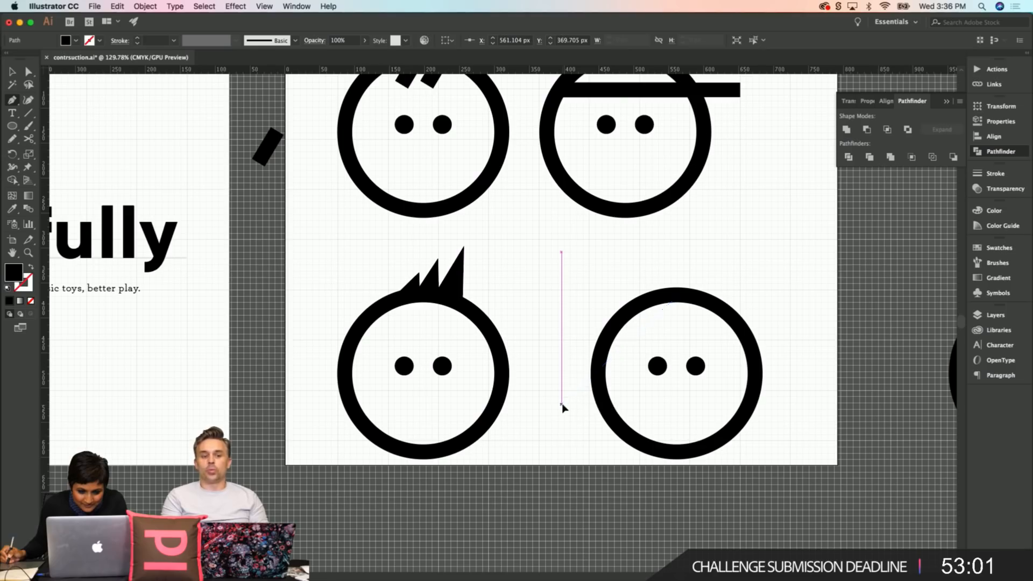
pyautogui.click(561, 403)
pyautogui.click(605, 401)
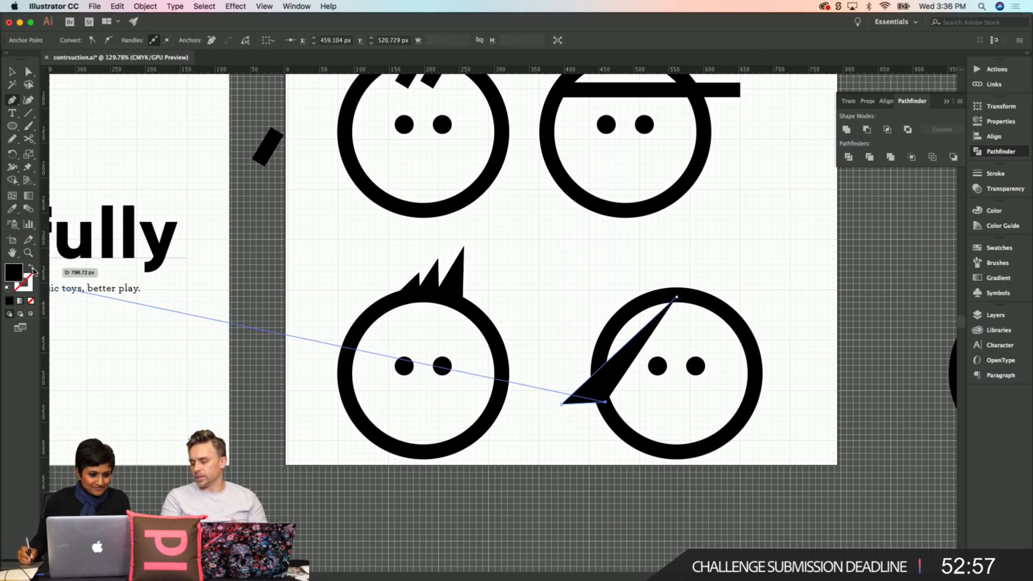
pyautogui.click(33, 270)
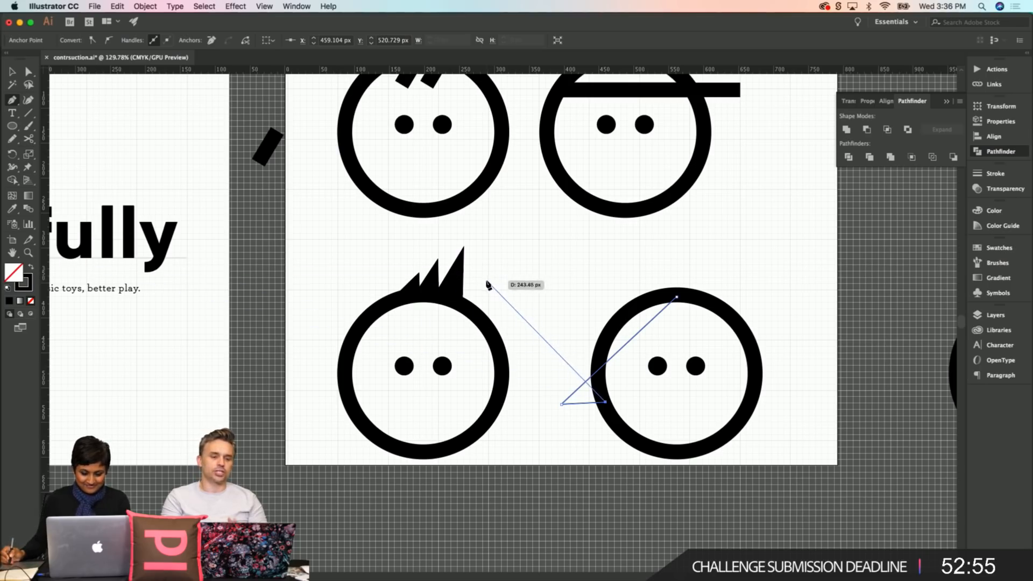
pyautogui.press('v')
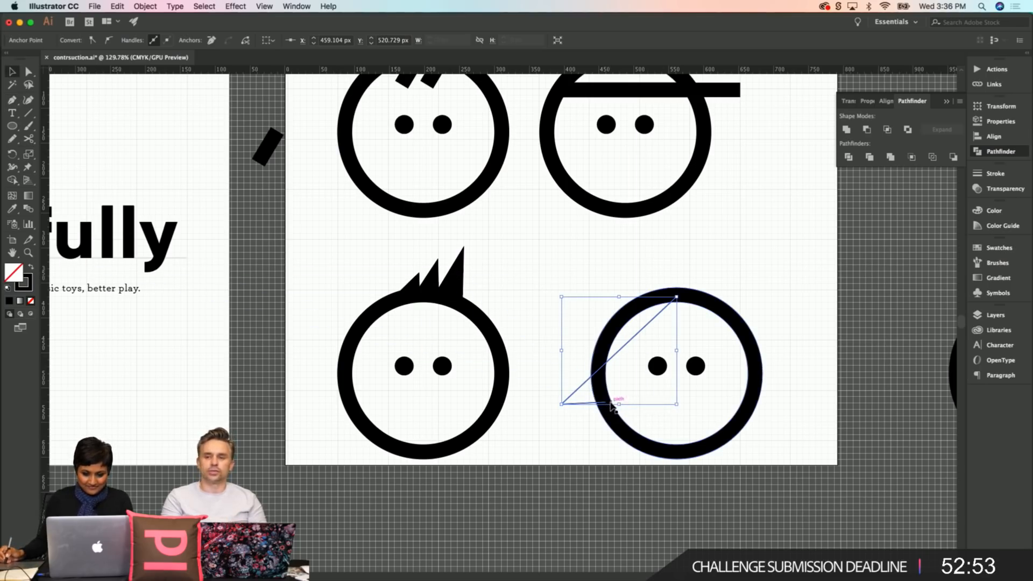
# Step: Set the hair path's stroke weight to 21 px
pyautogui.click(1000, 174)
pyautogui.click(881, 184)
pyautogui.click(881, 184)
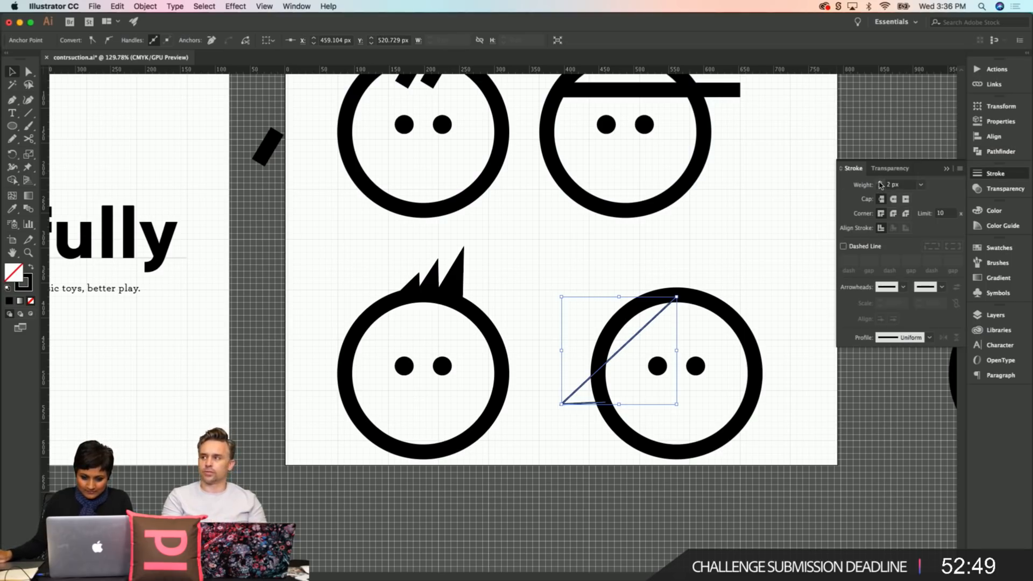
pyautogui.click(881, 184)
pyautogui.click(880, 184)
pyautogui.click(880, 184)
pyautogui.click(881, 184)
pyautogui.click(881, 184)
pyautogui.click(880, 184)
pyautogui.click(880, 184)
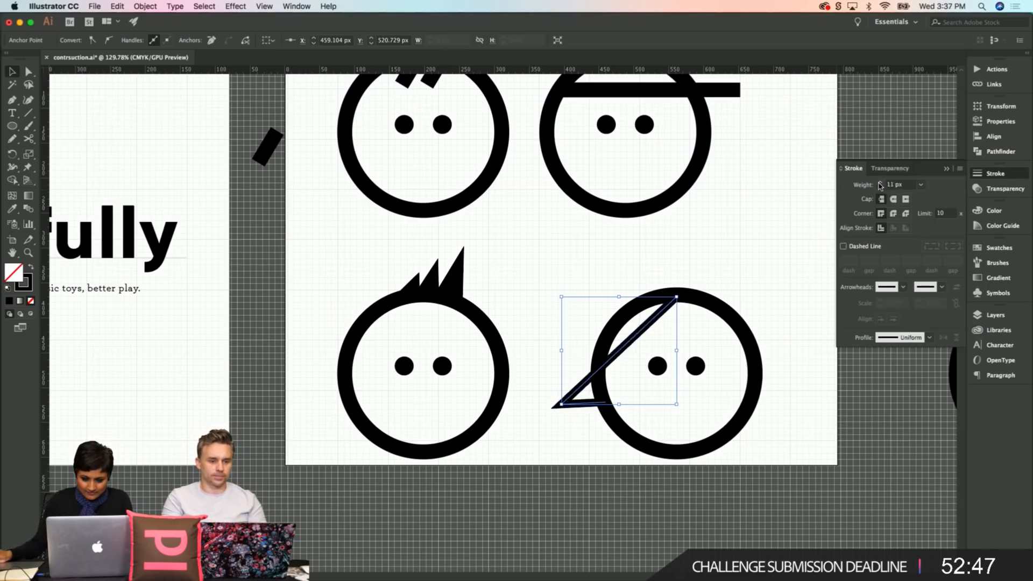
pyautogui.click(880, 184)
pyautogui.click(880, 184)
pyautogui.click(880, 184)
pyautogui.click(880, 184)
pyautogui.click(880, 184)
pyautogui.click(880, 184)
pyautogui.click(879, 184)
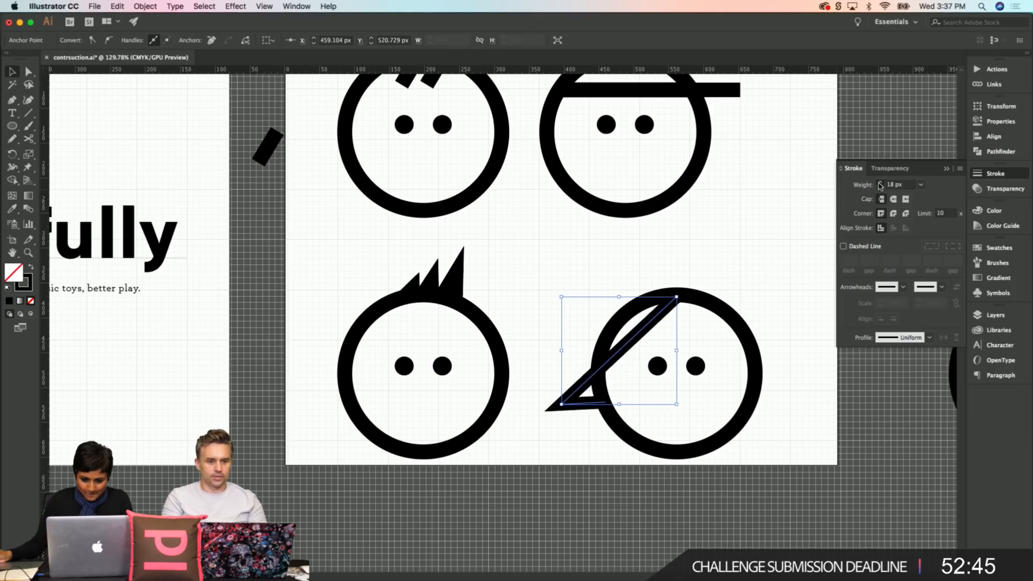
pyautogui.click(879, 184)
pyautogui.click(880, 184)
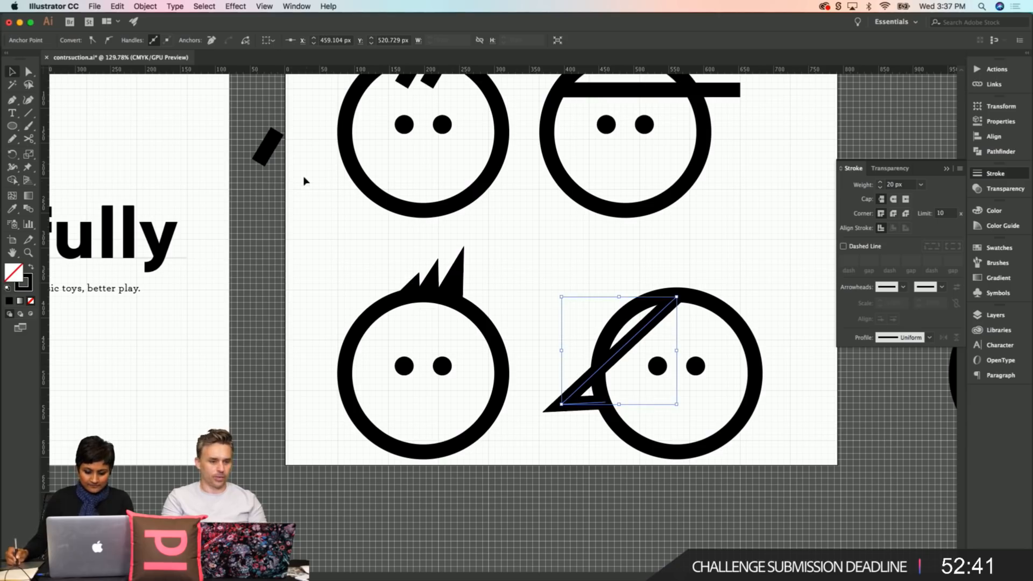
pyautogui.press('i')
pyautogui.click(279, 141)
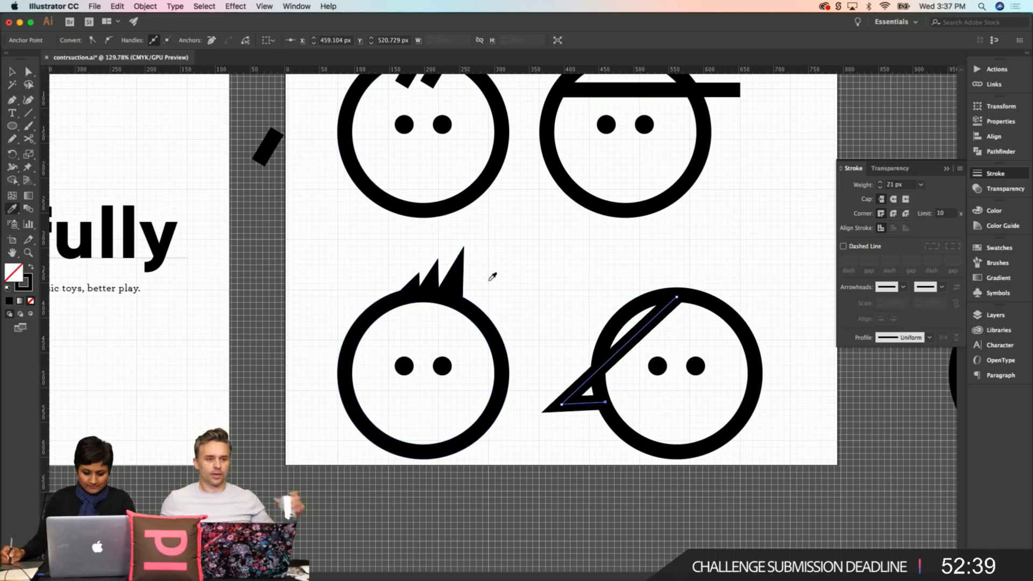
pyautogui.press('v')
pyautogui.click(545, 426)
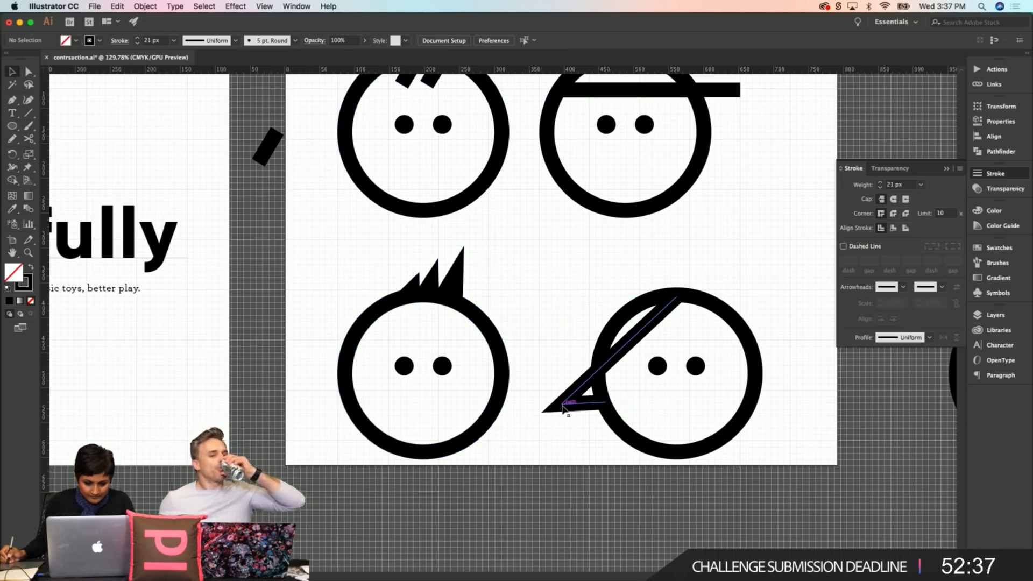
# Step: Move the hair path's outer left corner point about 23 px farther left
pyautogui.press('a')
pyautogui.moveTo(561, 408); pyautogui.dragTo(545, 407)
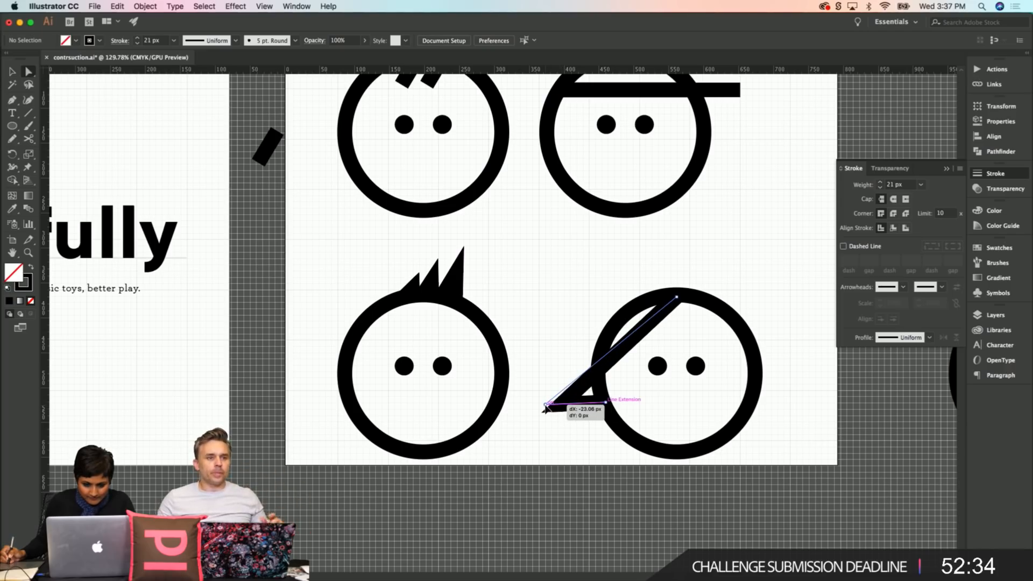
pyautogui.click(557, 430)
pyautogui.moveTo(560, 433); pyautogui.dragTo(413, 380)
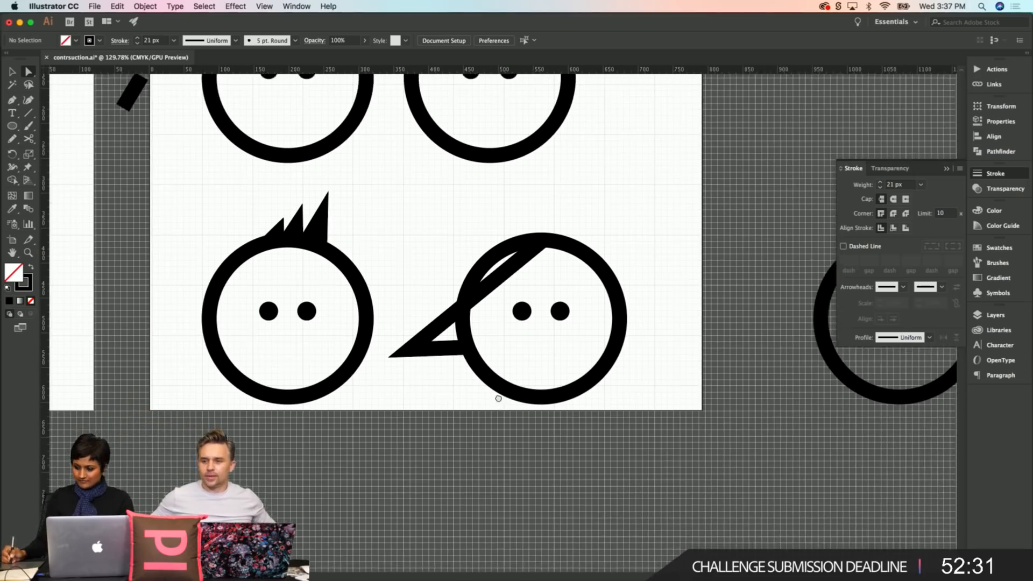
# Step: Level the hair path's lower segment with its corner at about X 385.7 px, Y 523.8 px, and shift its top end slightly right
pyautogui.click(451, 339)
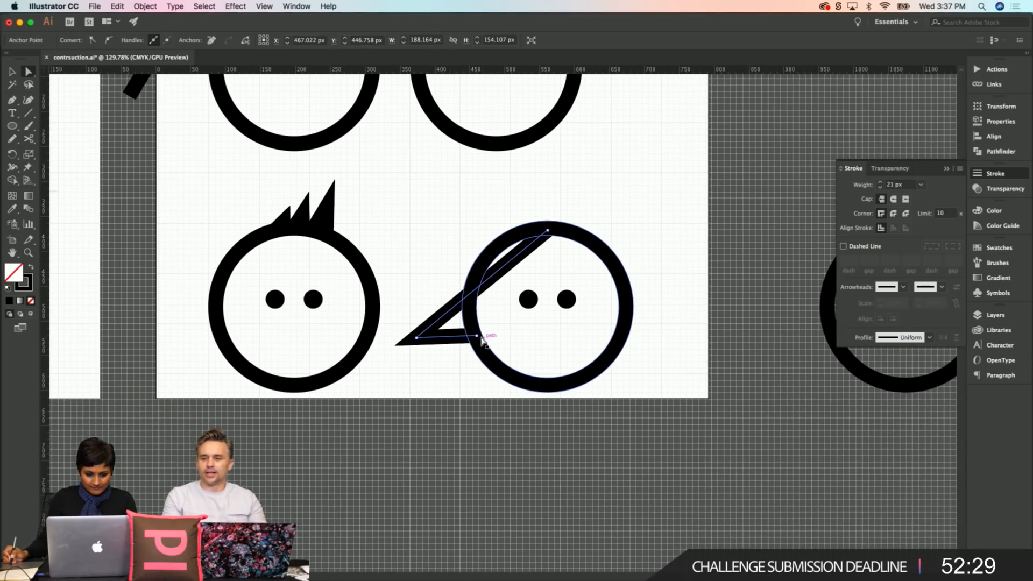
pyautogui.moveTo(477, 338); pyautogui.dragTo(425, 337)
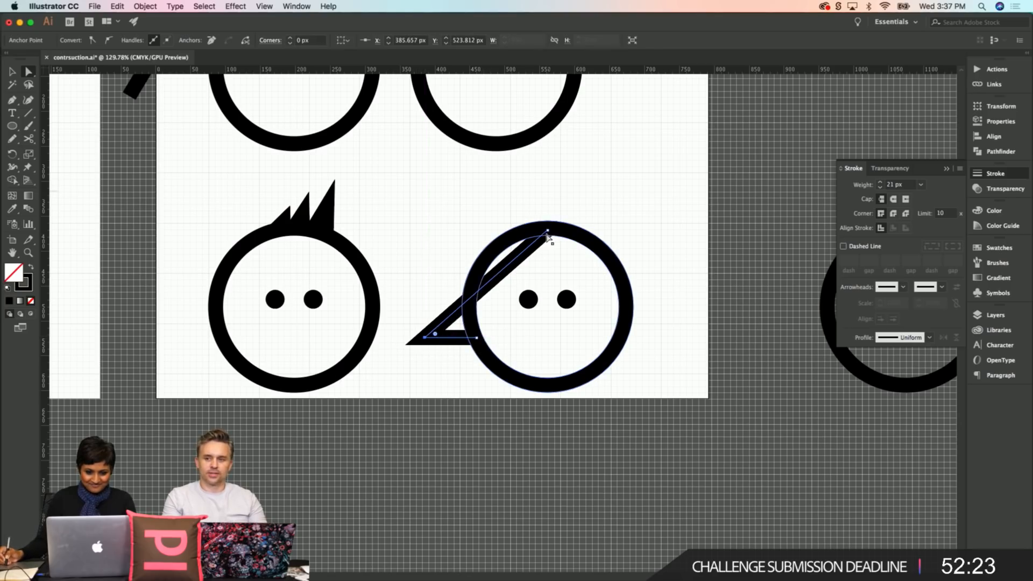
pyautogui.moveTo(548, 236); pyautogui.dragTo(557, 235)
pyautogui.click(609, 207)
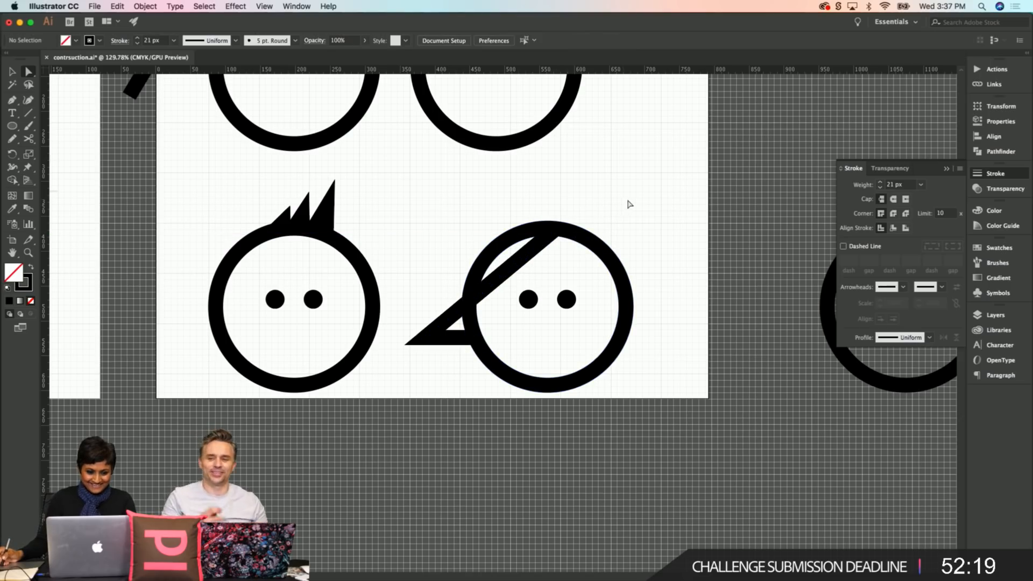
pyautogui.hscroll(5, 618, 226)
pyautogui.scroll(4, 618, 226)
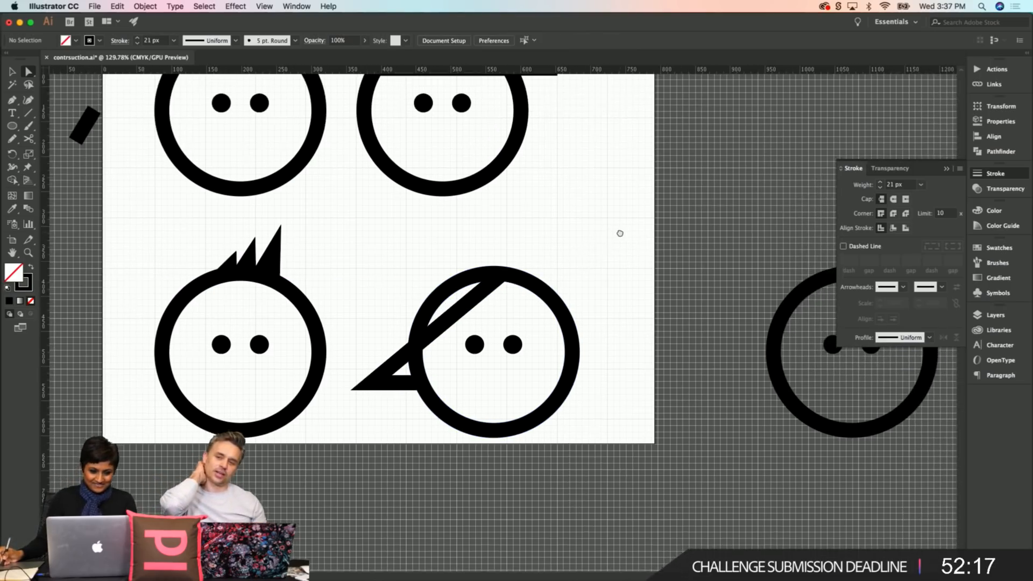
pyautogui.hscroll(2, 624, 225)
pyautogui.scroll(1, 624, 225)
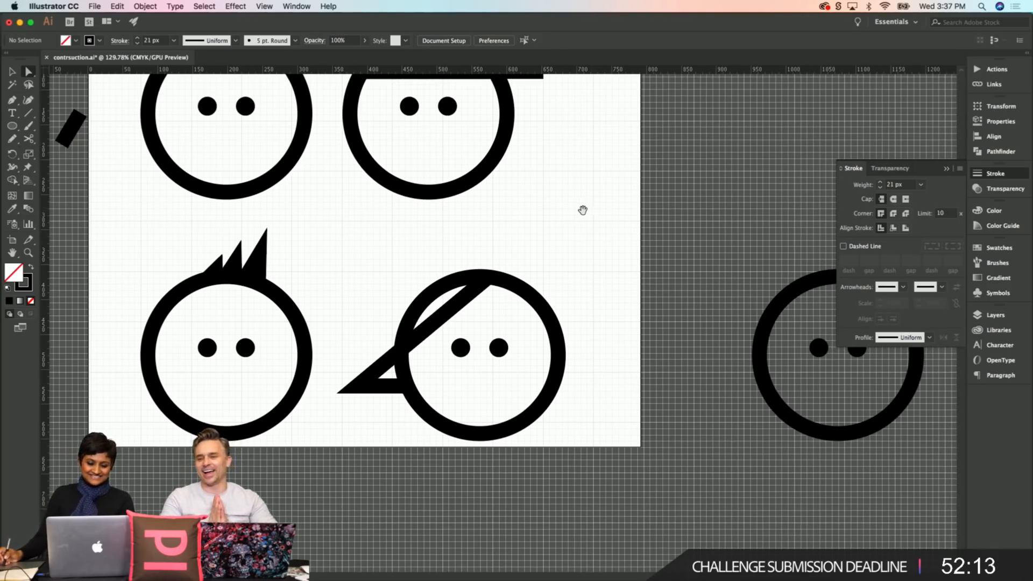
pyautogui.moveTo(582, 210); pyautogui.dragTo(576, 221)
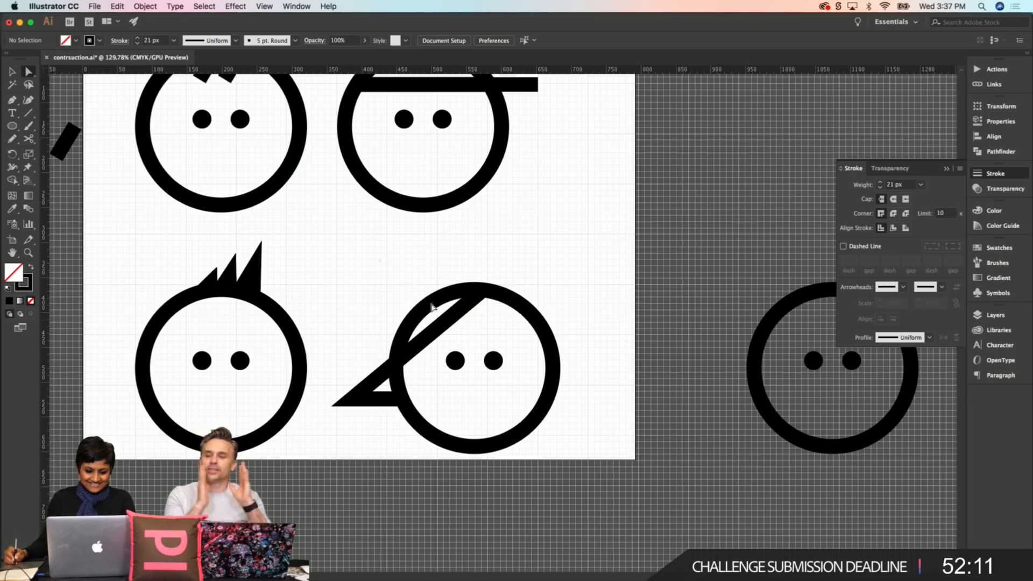
pyautogui.moveTo(380, 260); pyautogui.dragTo(583, 459)
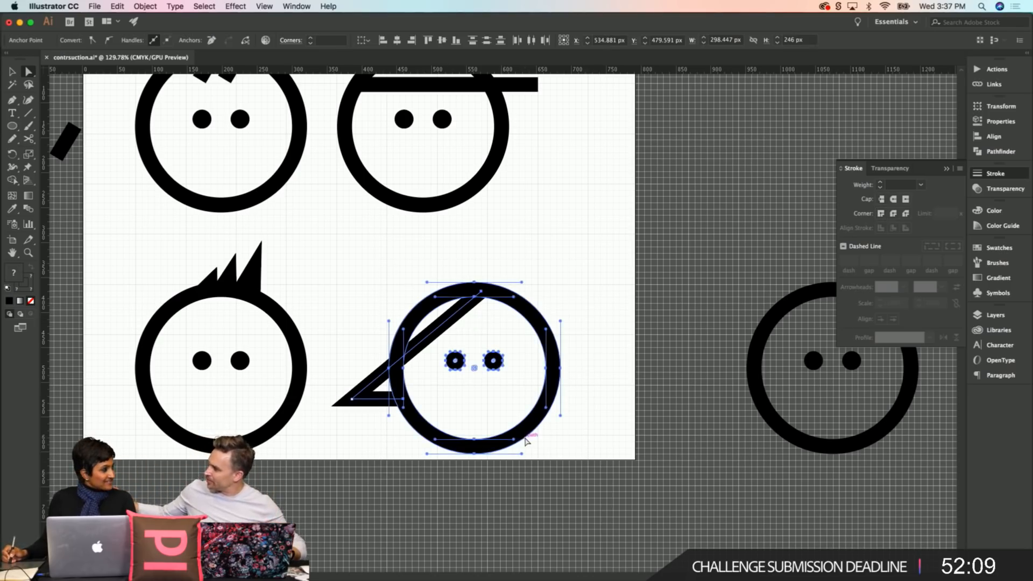
pyautogui.moveTo(524, 441); pyautogui.dragTo(520, 391)
pyautogui.press('super+z')
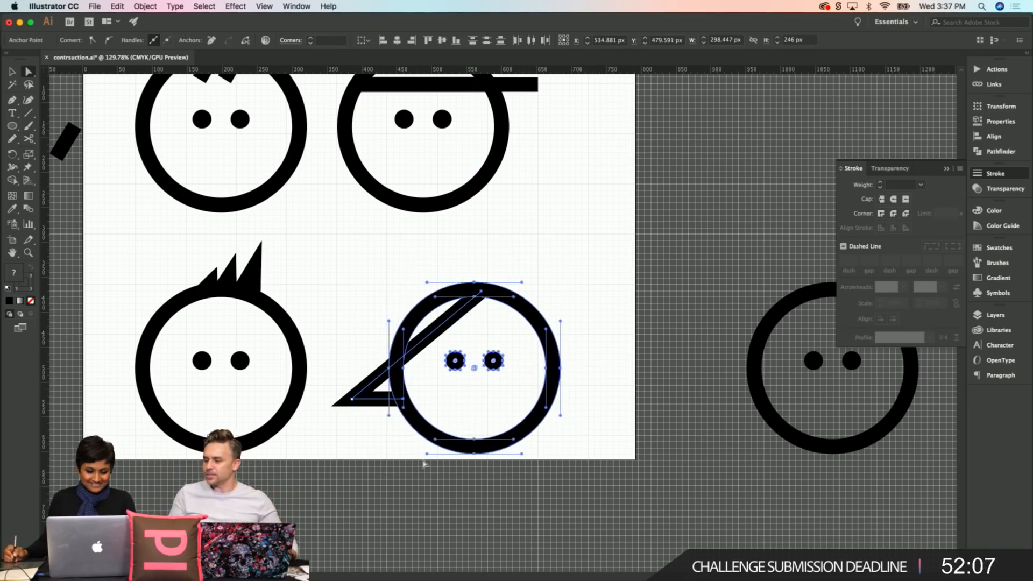
pyautogui.click(362, 472)
# Step: Move the whole pointed-hair face, including its eyes and hair path, straight up from the artboard's lower edge
pyautogui.press('v')
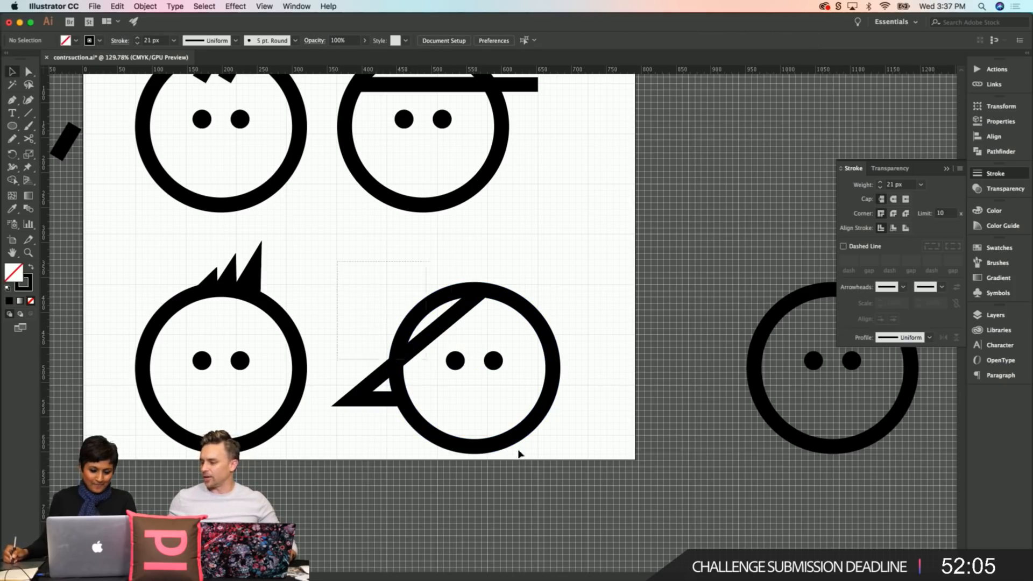
pyautogui.moveTo(519, 452); pyautogui.dragTo(593, 483)
pyautogui.moveTo(535, 411); pyautogui.dragTo(537, 365)
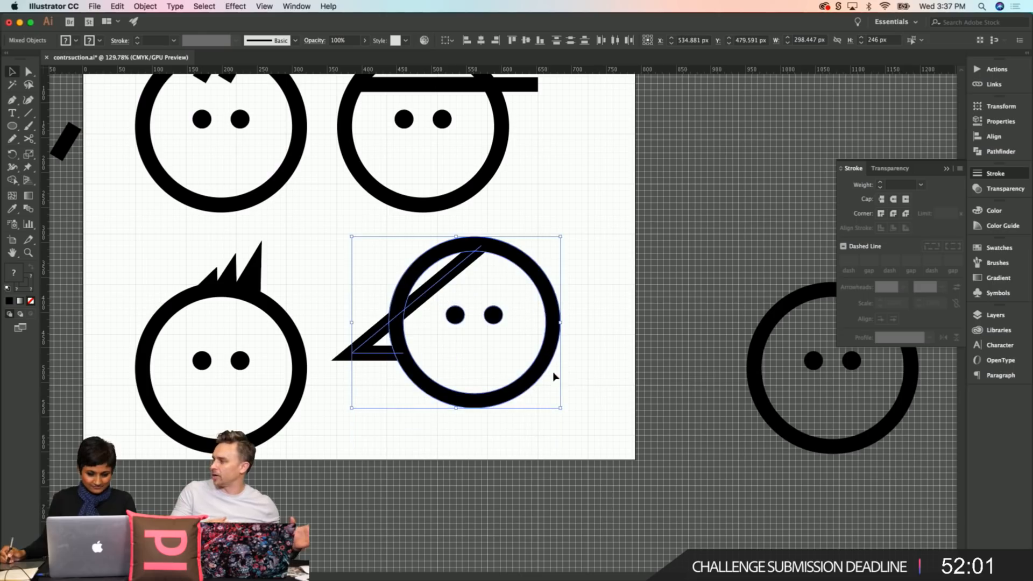
pyautogui.click(618, 404)
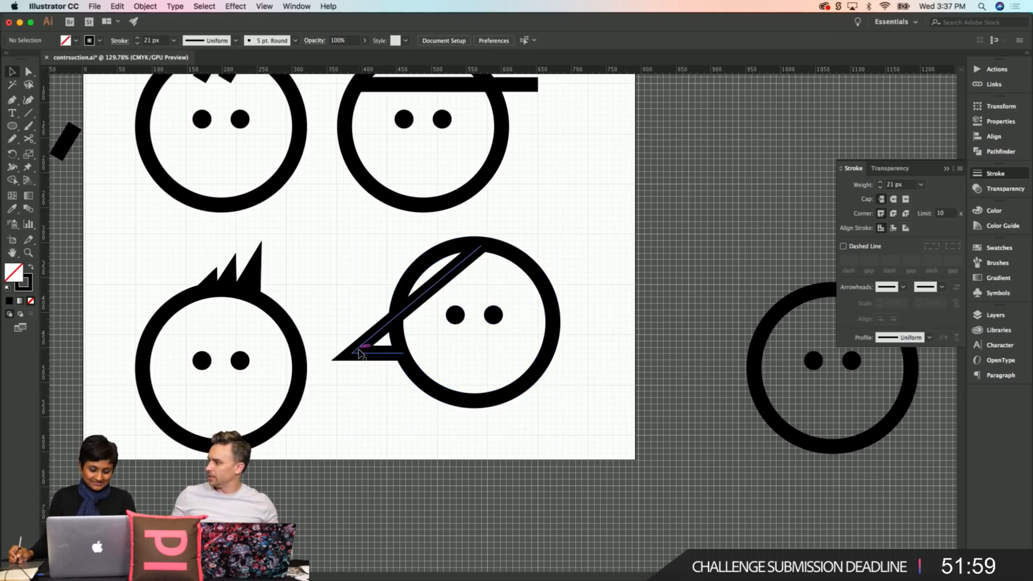
# Step: Duplicate the hair path horizontally to its right and reflect the copy across the vertical axis
pyautogui.moveTo(359, 349); pyautogui.dragTo(411, 351)
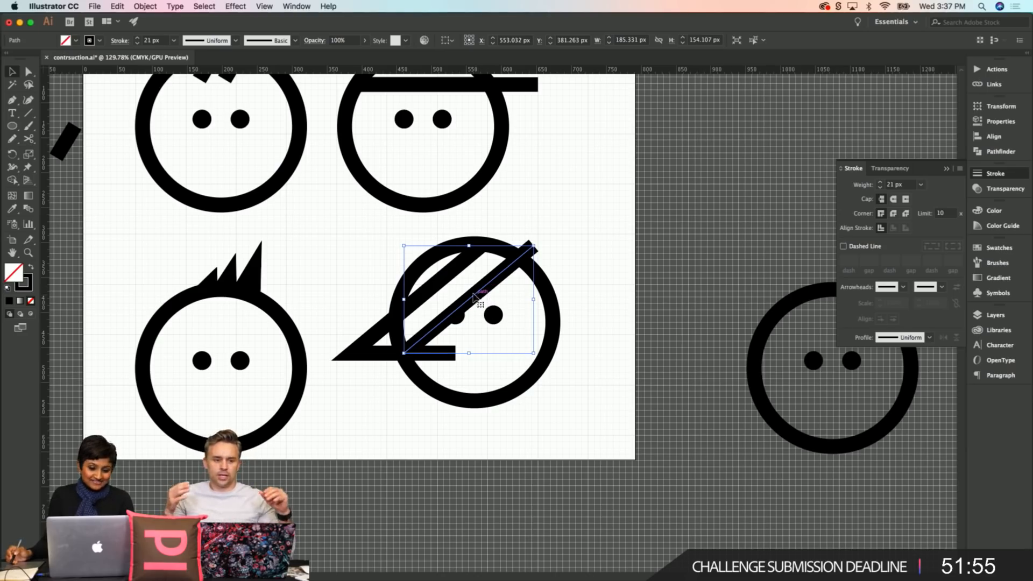
pyautogui.rightClick(471, 299)
pyautogui.moveTo(506, 455)
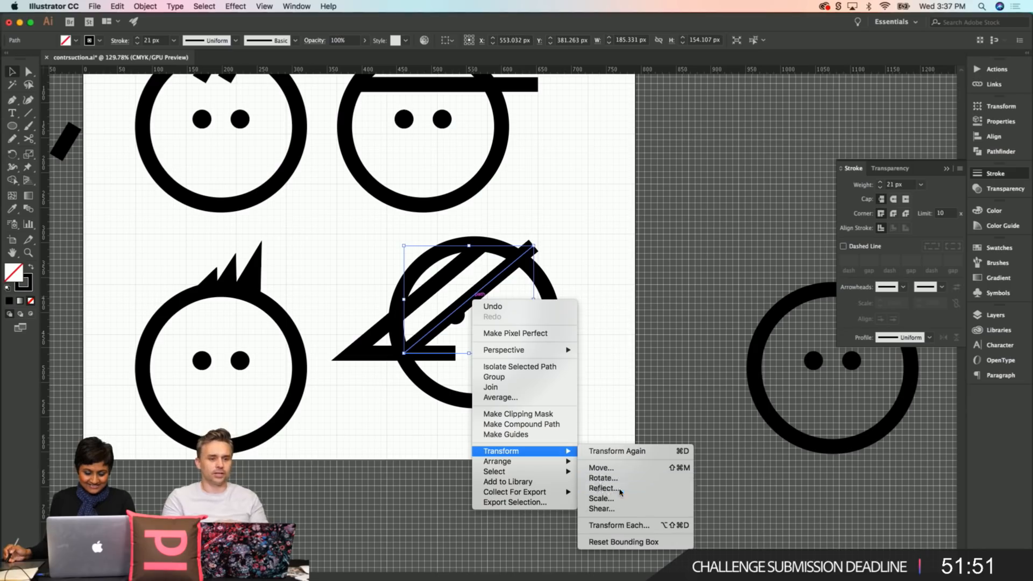
pyautogui.click(604, 488)
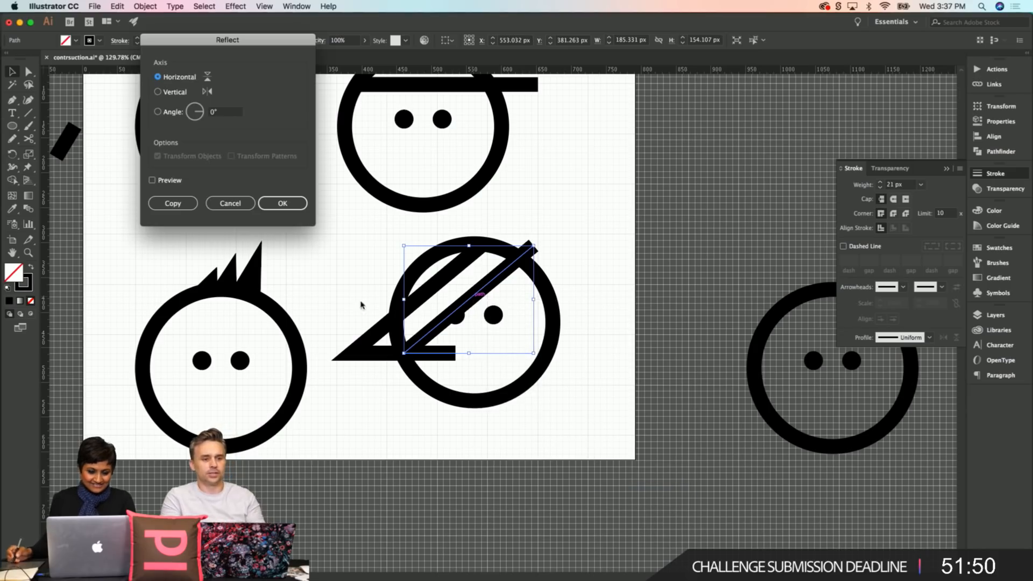
pyautogui.click(158, 92)
pyautogui.click(282, 204)
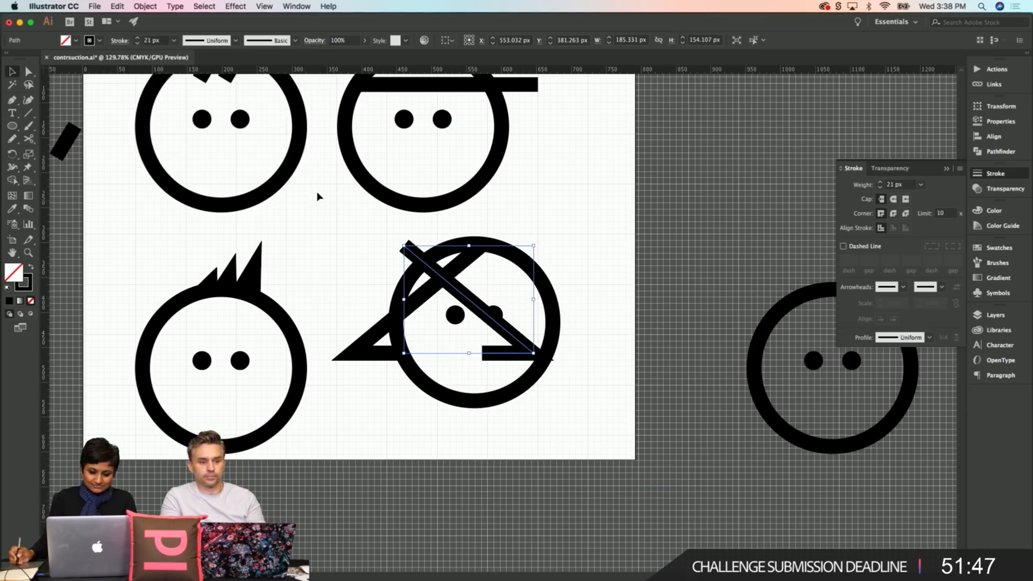
# Step: Move the reflected hair path to the face's right side at X 652 px, meeting the original at the top, and save the document
pyautogui.moveTo(469, 299); pyautogui.dragTo(539, 308)
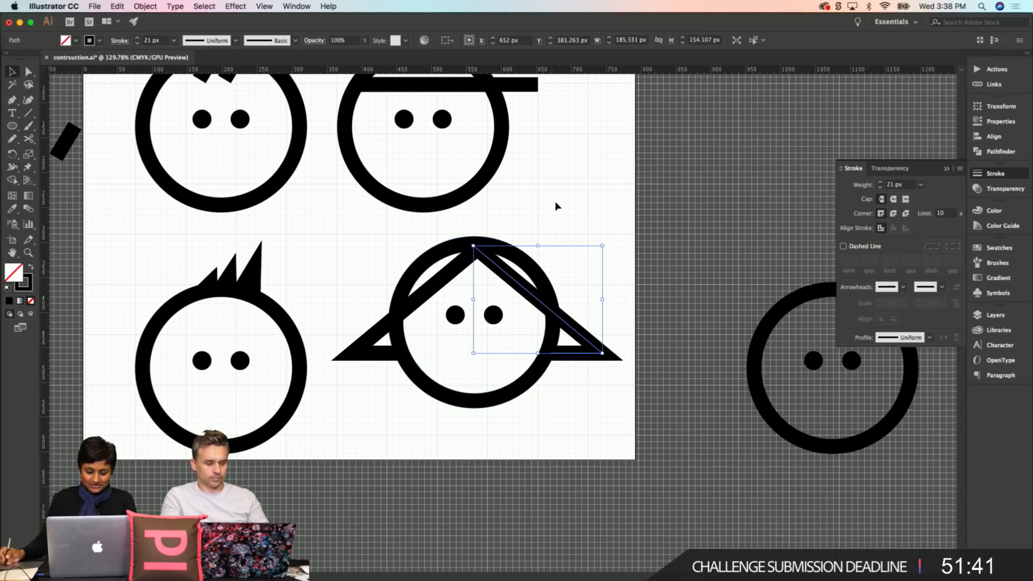
pyautogui.click(613, 304)
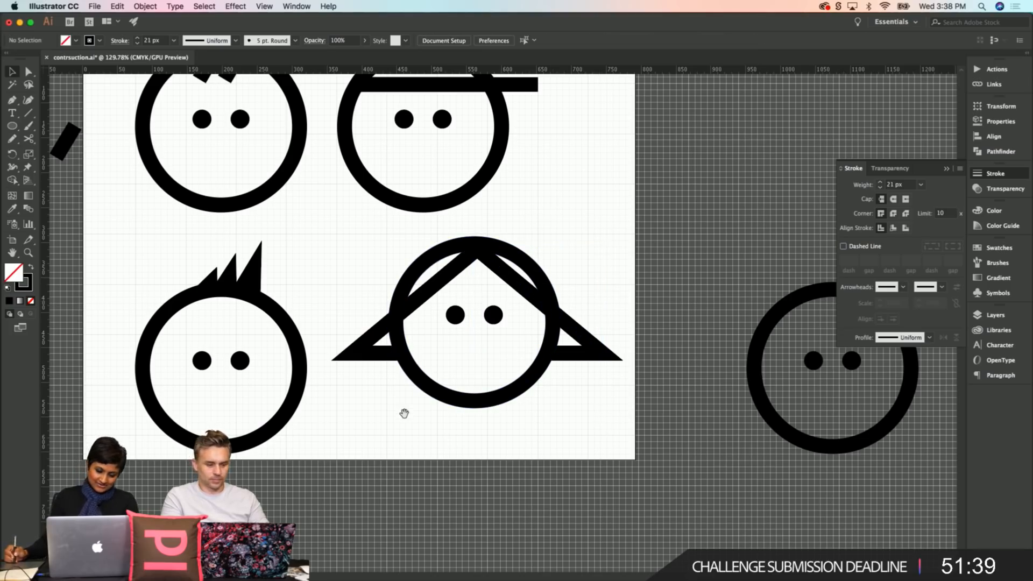
pyautogui.moveTo(404, 413); pyautogui.dragTo(435, 416)
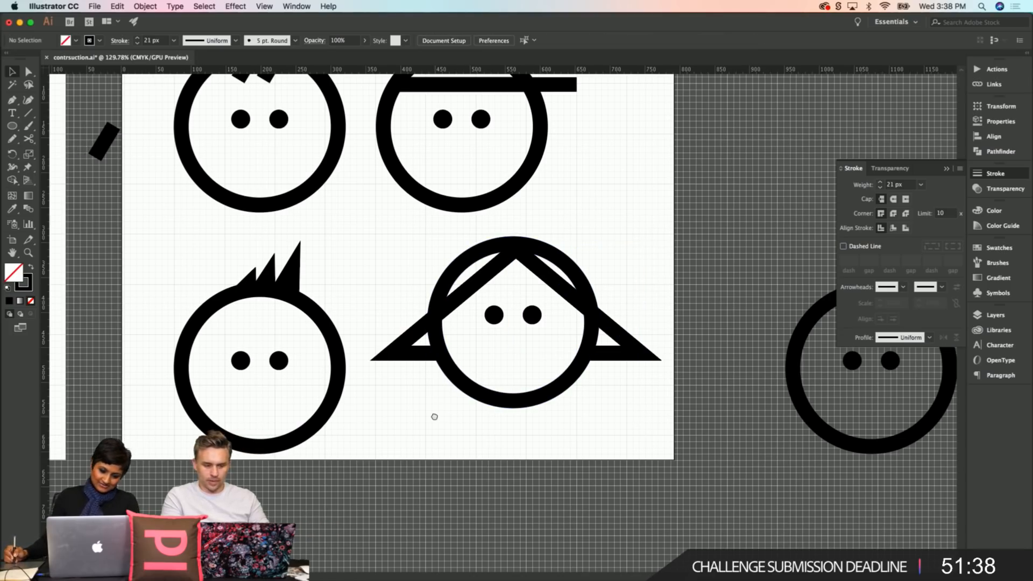
pyautogui.click(647, 356)
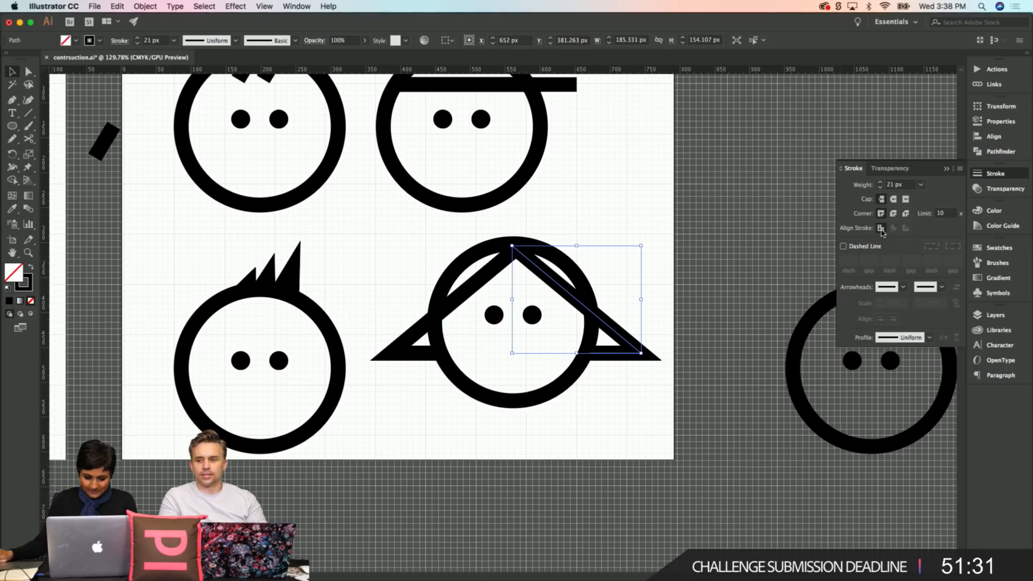
pyautogui.click(684, 429)
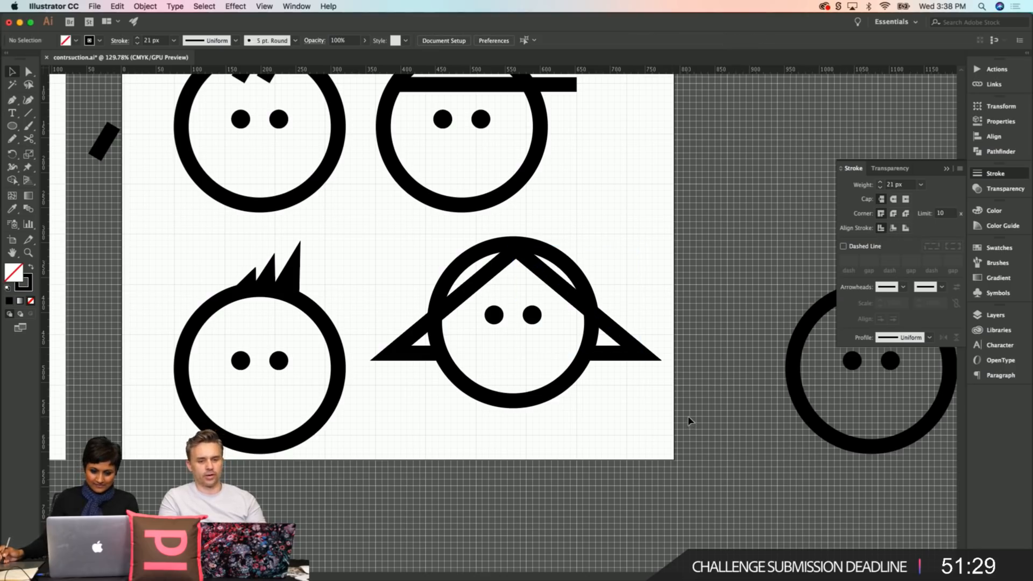
pyautogui.moveTo(417, 411); pyautogui.dragTo(420, 433)
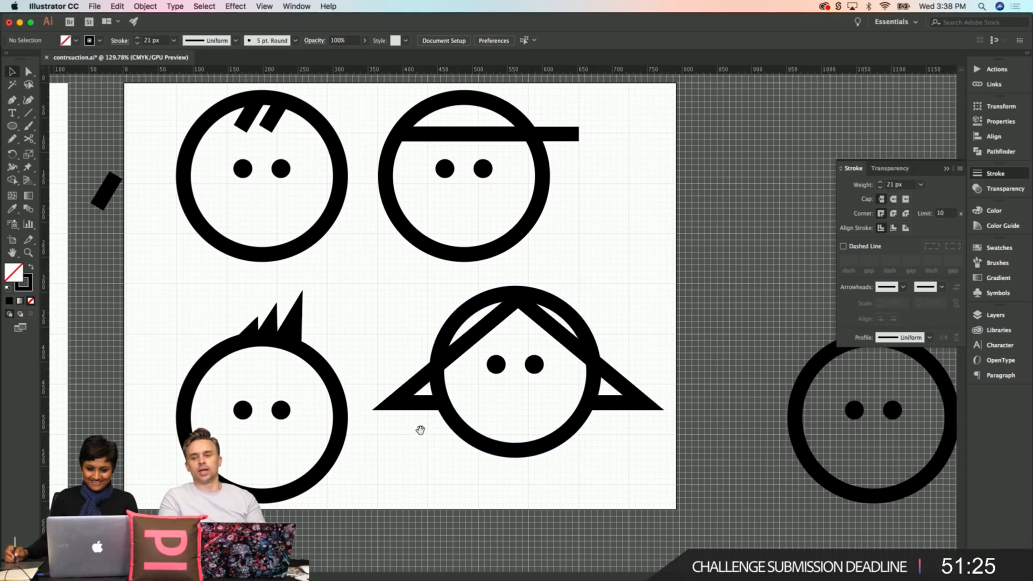
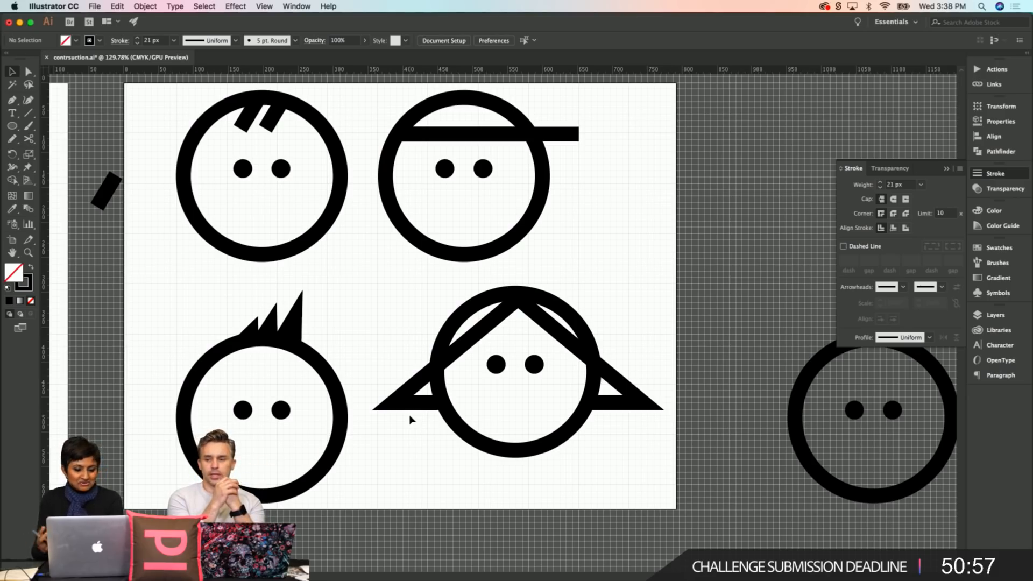
pyautogui.press('super+s')
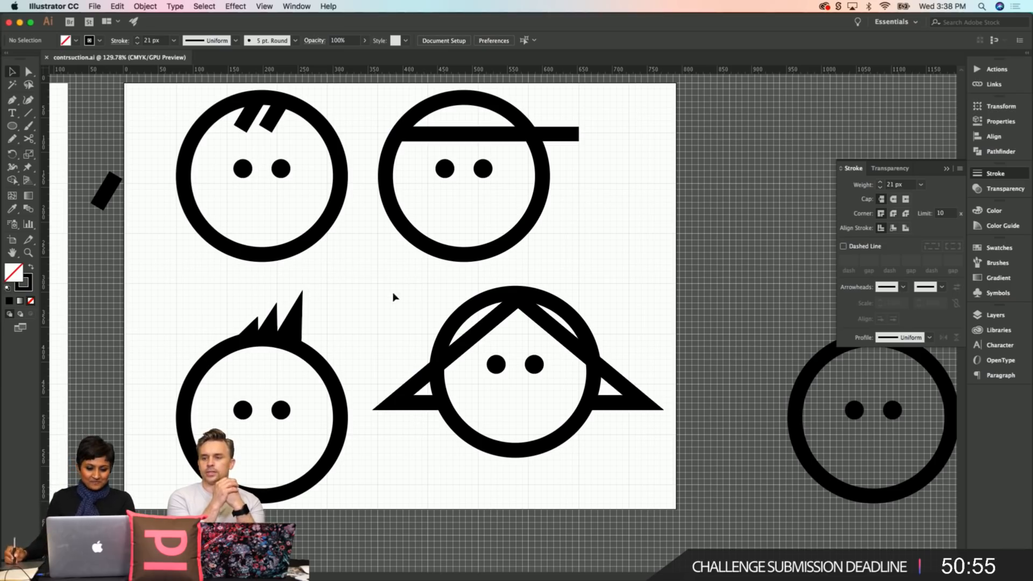
# Step: Shift the spiky-haired face up and left, and the two-sided hair face left and slightly down, to space them on the artboard
pyautogui.moveTo(393, 297); pyautogui.dragTo(651, 475)
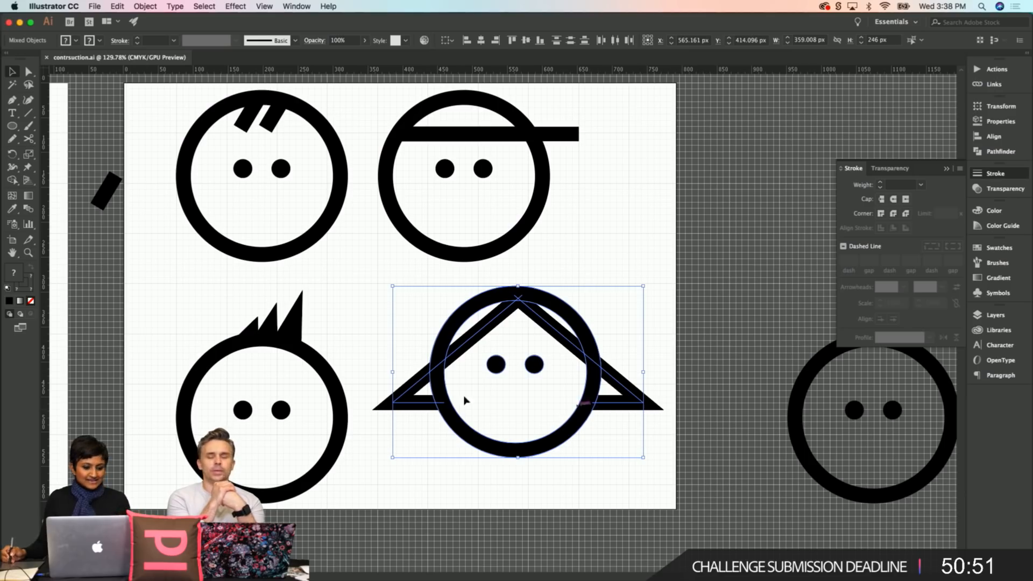
pyautogui.click(290, 346)
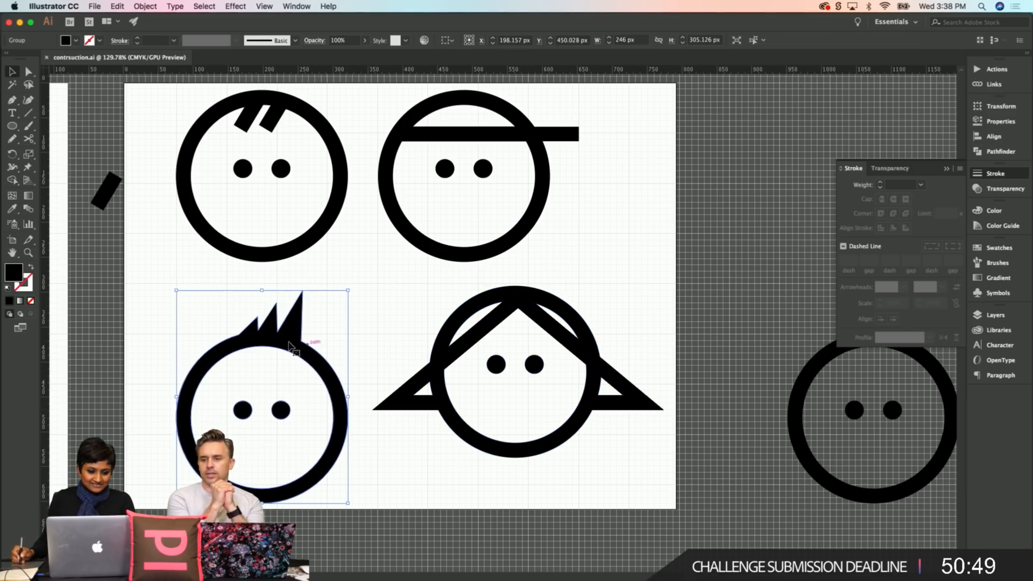
pyautogui.moveTo(291, 347); pyautogui.dragTo(257, 330)
pyautogui.moveTo(384, 288); pyautogui.dragTo(663, 466)
pyautogui.moveTo(590, 401); pyautogui.dragTo(562, 408)
pyautogui.click(651, 313)
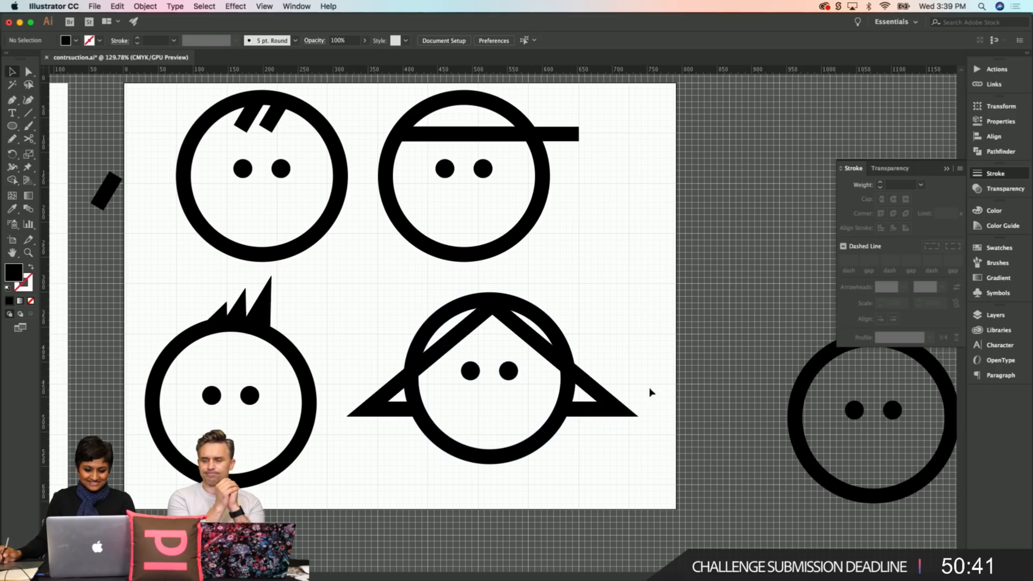
# Step: Move the spare plain face to the canvas area above and to the right of the artboard
pyautogui.press('z')
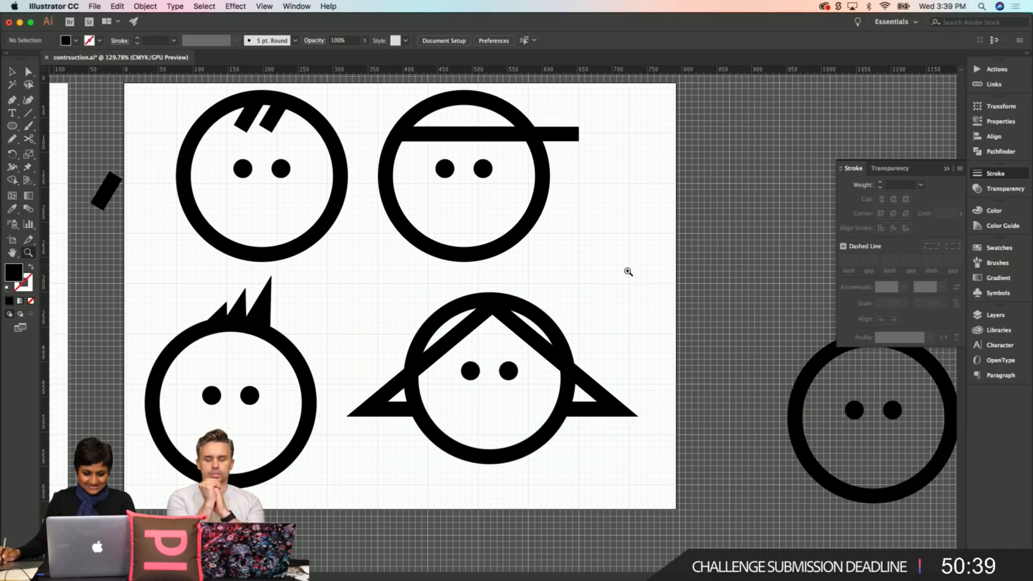
pyautogui.keyDown('alt'); pyautogui.click(599, 283); pyautogui.keyUp('alt')
pyautogui.press('v')
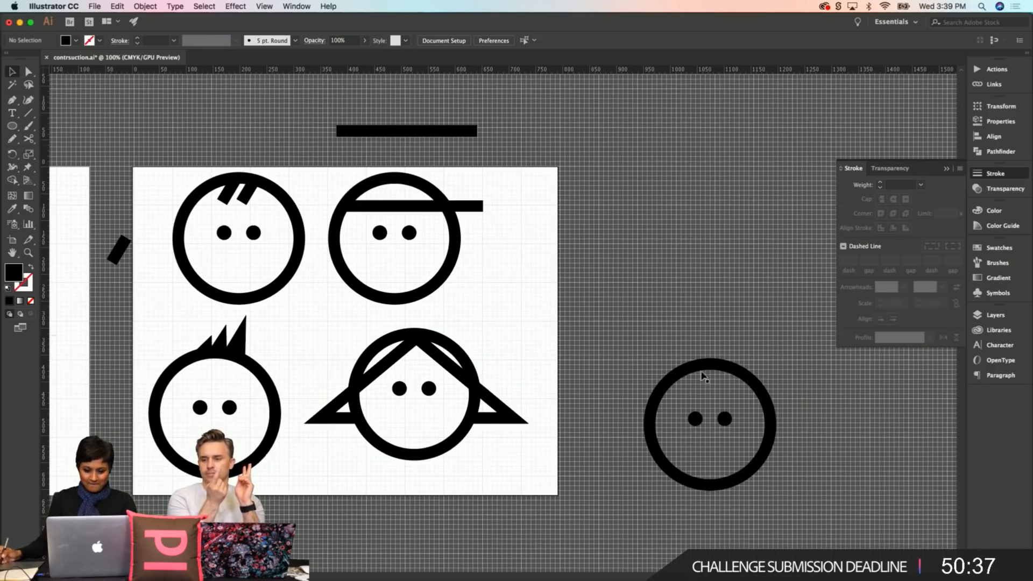
pyautogui.moveTo(694, 423); pyautogui.dragTo(639, 123)
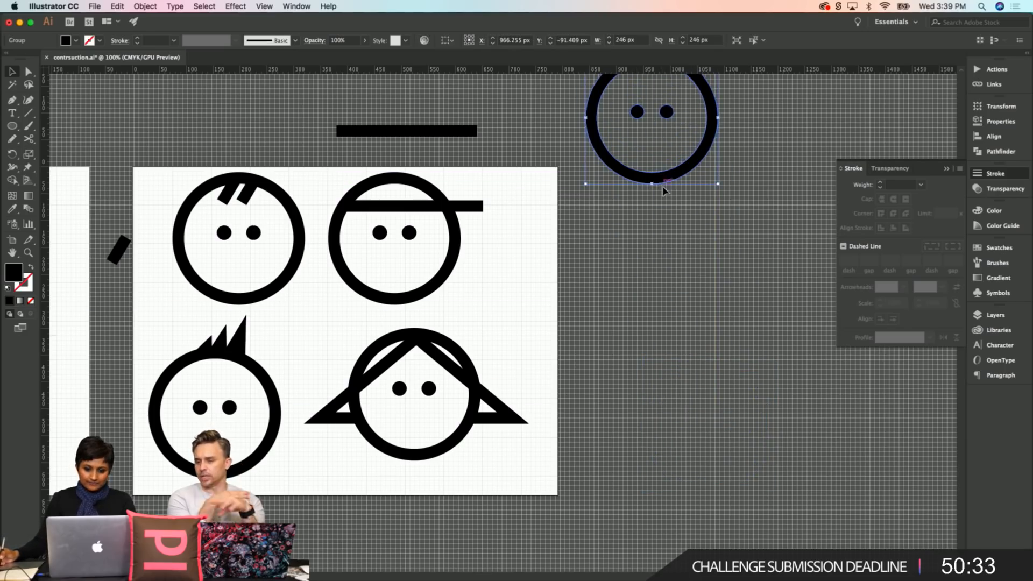
pyautogui.moveTo(667, 180); pyautogui.dragTo(652, 150)
pyautogui.click(651, 208)
pyautogui.click(641, 189)
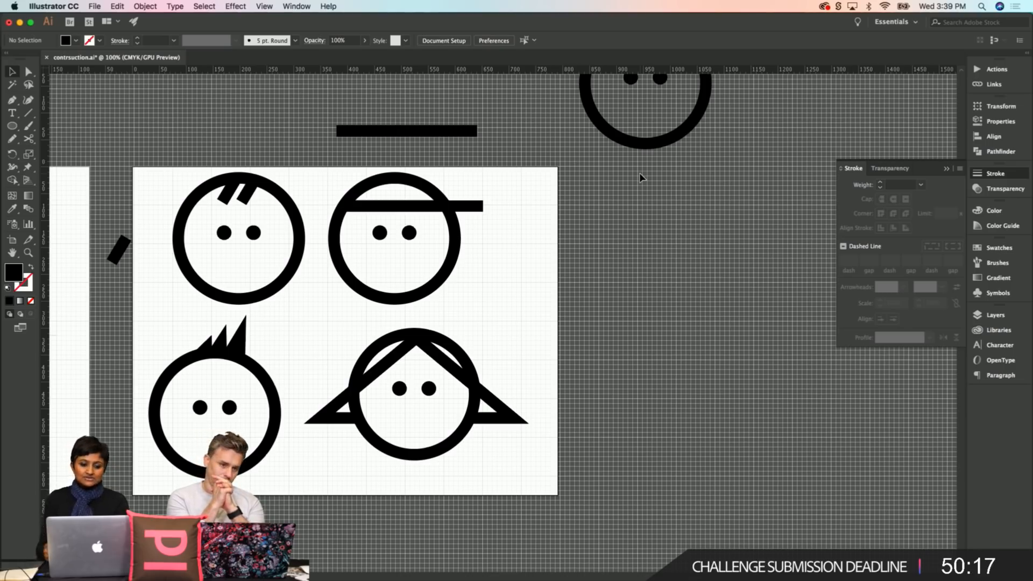
# Step: Save the document and shift the spare slanted bar beside the artboard slightly up and left
pyautogui.press('super+s')
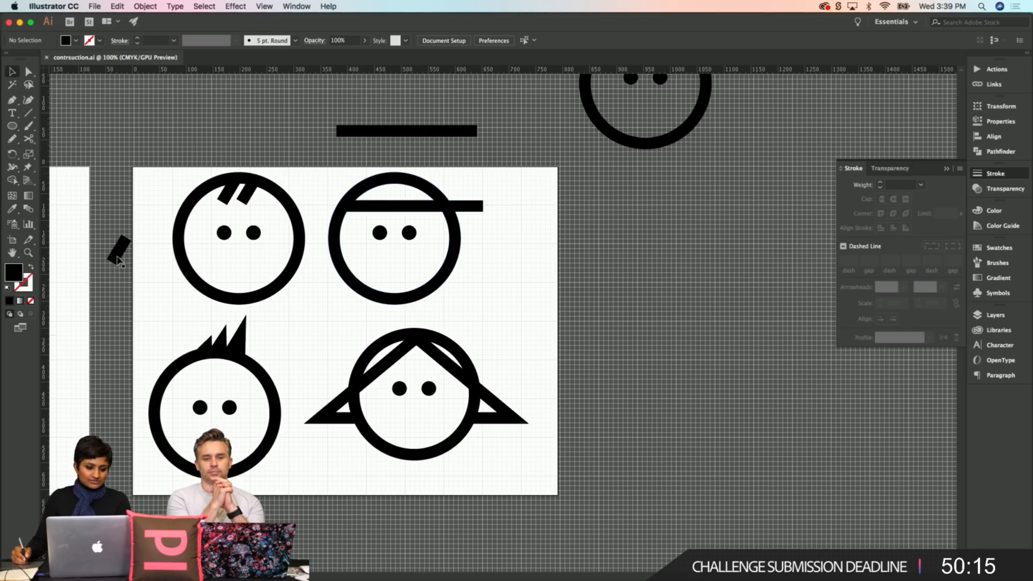
pyautogui.moveTo(117, 256); pyautogui.dragTo(111, 232)
pyautogui.click(140, 205)
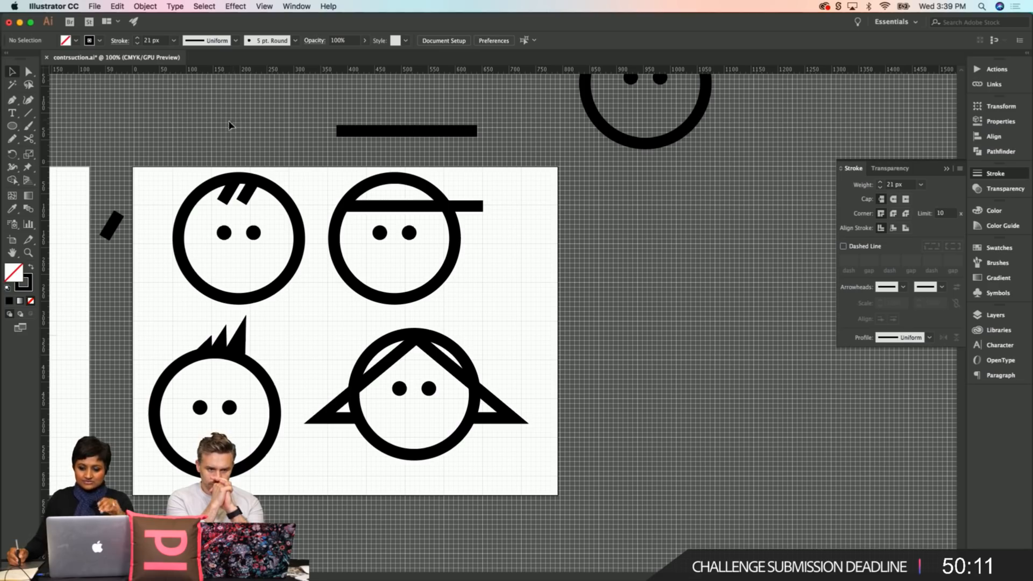
# Step: Duplicate Artboard 1 copy 2 with its artwork to its right, at X 2955 px, Y 306 px
pyautogui.click(444, 41)
pyautogui.click(481, 159)
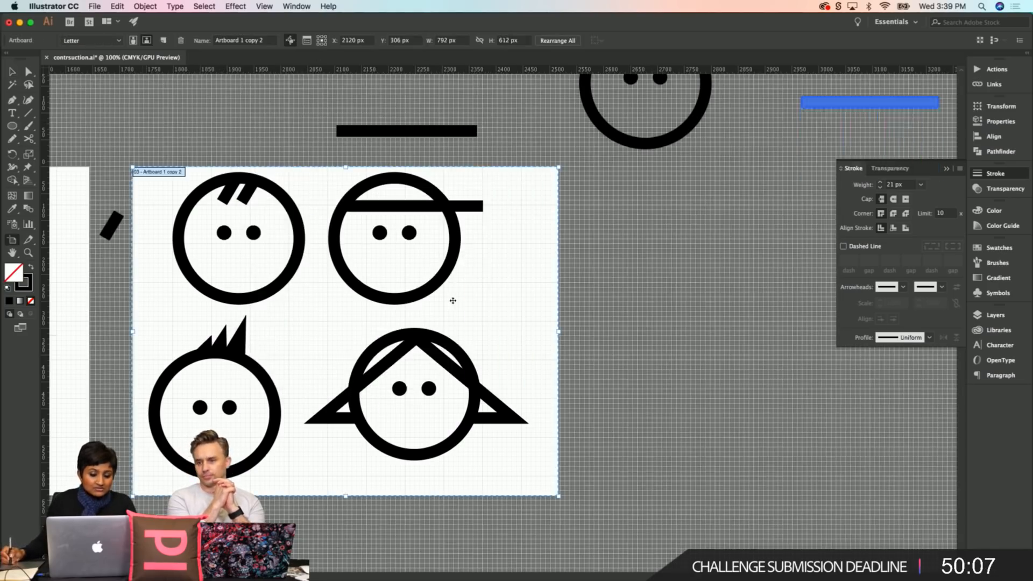
pyautogui.moveTo(434, 305); pyautogui.dragTo(886, 344)
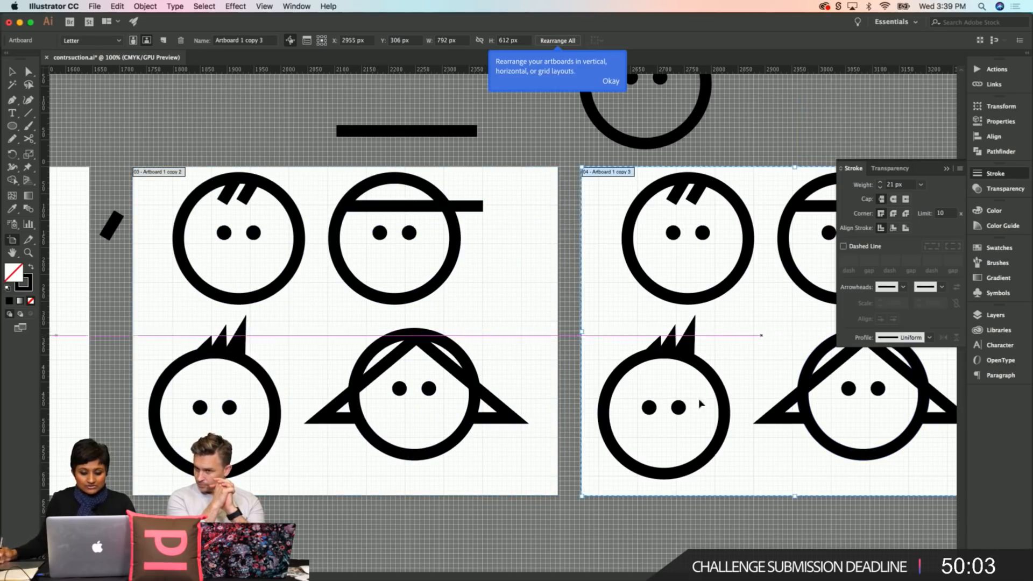
pyautogui.press('Escape')
# Step: Delete all four copied faces from the new artboard
pyautogui.moveTo(719, 458); pyautogui.dragTo(533, 466)
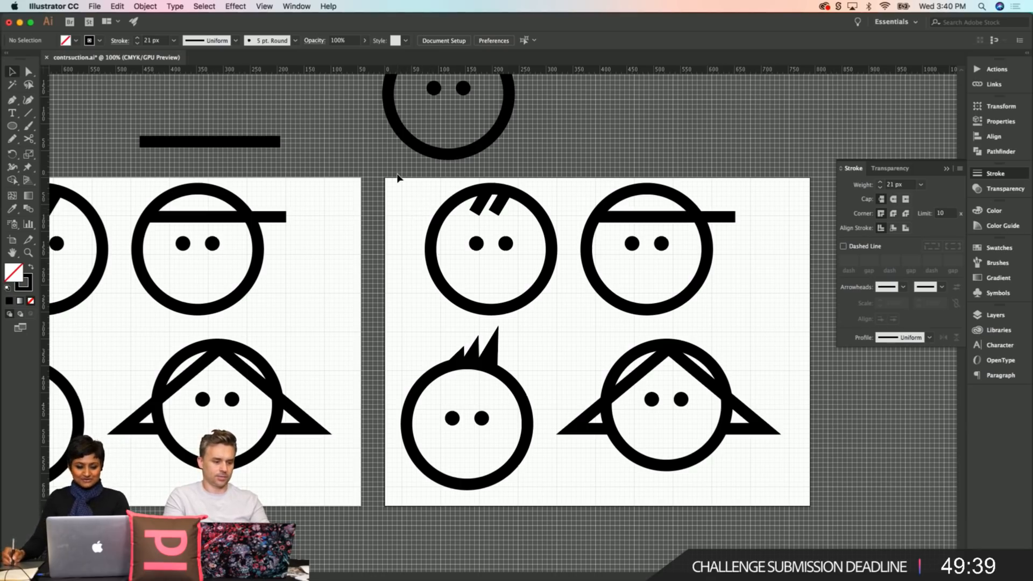
pyautogui.moveTo(398, 178); pyautogui.dragTo(812, 517)
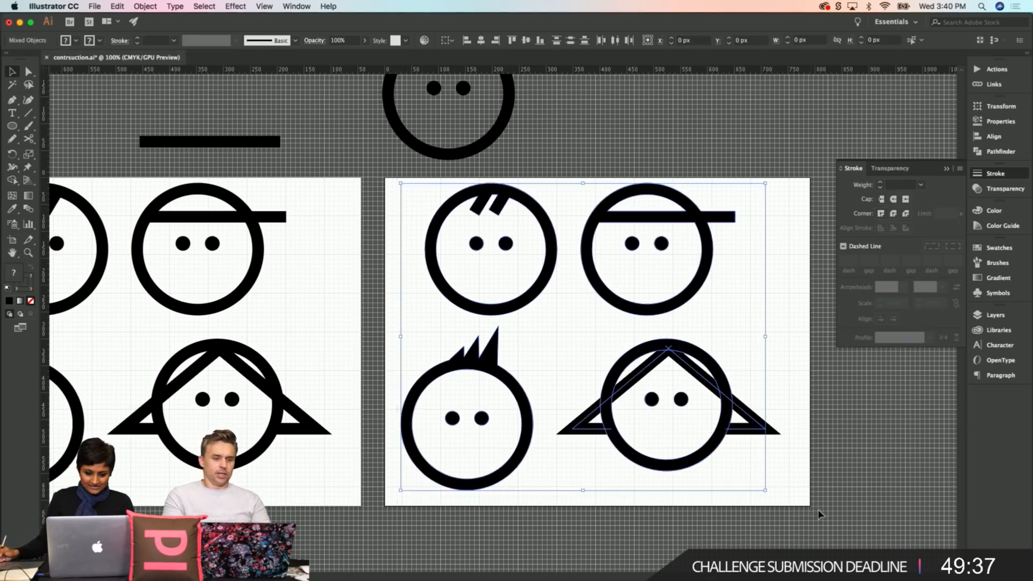
pyautogui.press('Delete')
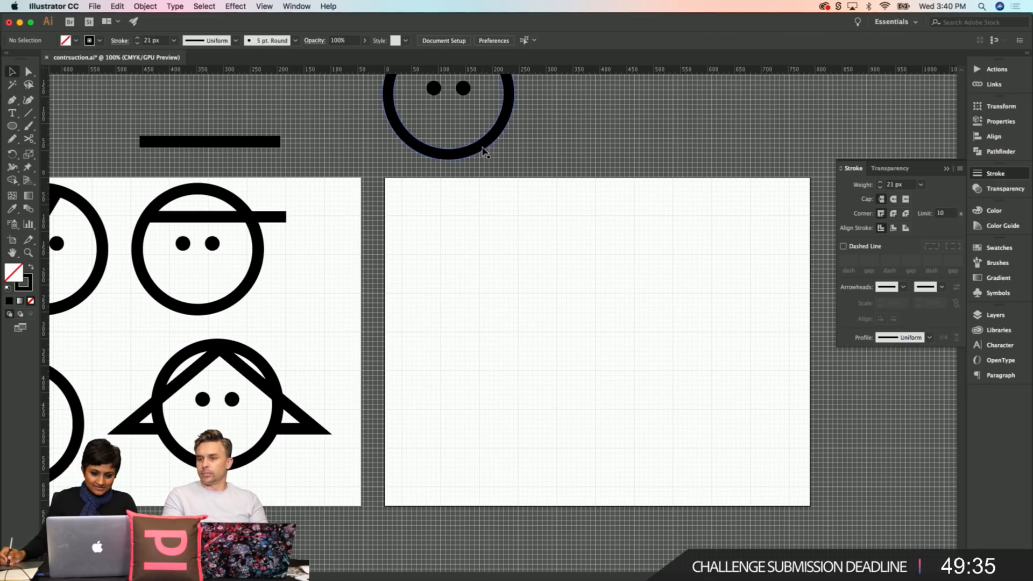
# Step: Move the spare plain face onto the upper-left area of the empty artboard
pyautogui.moveTo(481, 148); pyautogui.dragTo(493, 174)
pyautogui.moveTo(510, 253); pyautogui.dragTo(509, 322)
pyautogui.click(566, 323)
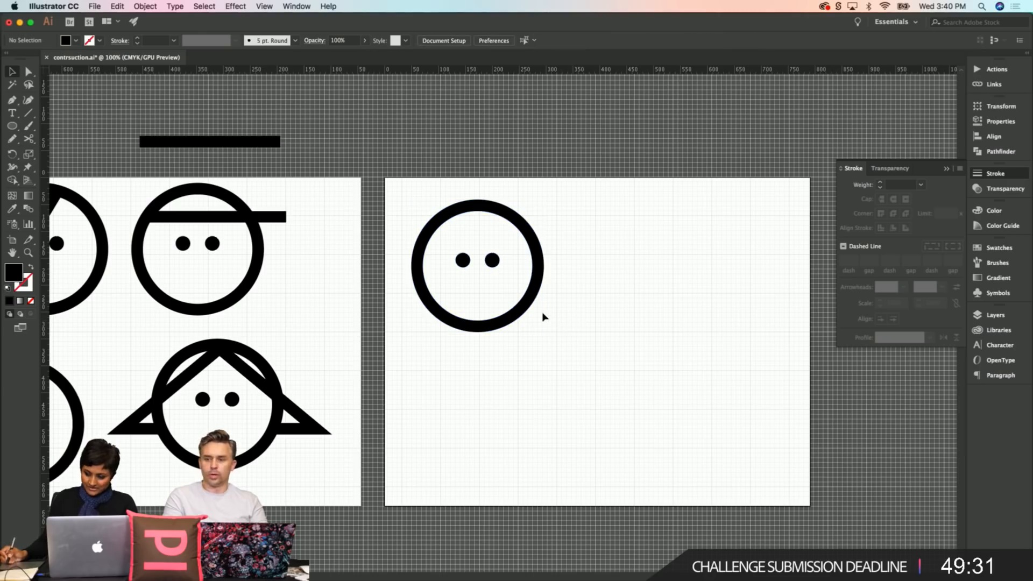
# Step: Draw an open Pen path about 330 px wide across the plain face's forehead, with a leg about 82 px long down its left side
pyautogui.hscroll(3, 620, 353)
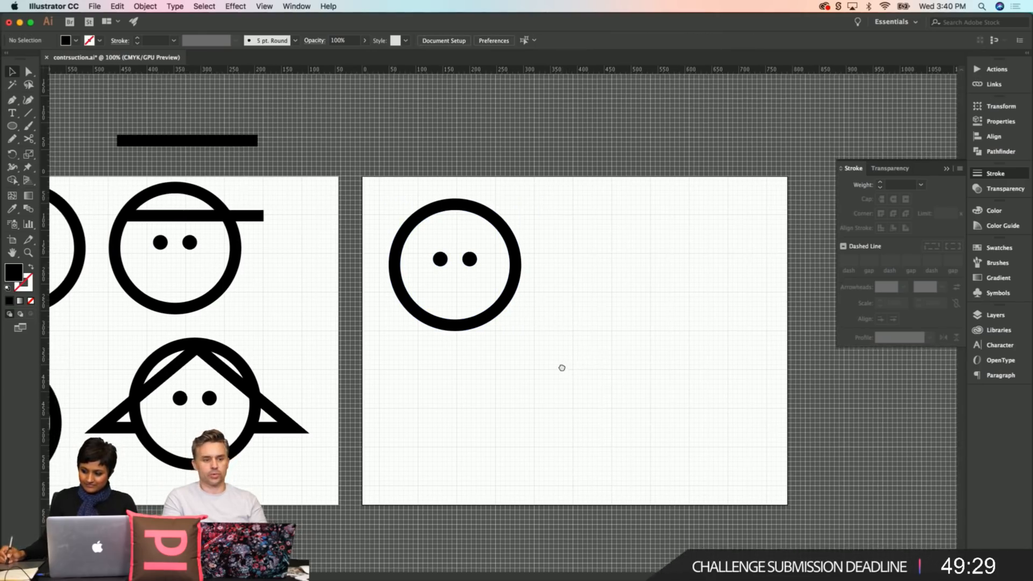
pyautogui.moveTo(562, 367); pyautogui.dragTo(576, 365)
pyautogui.moveTo(515, 350); pyautogui.dragTo(563, 361)
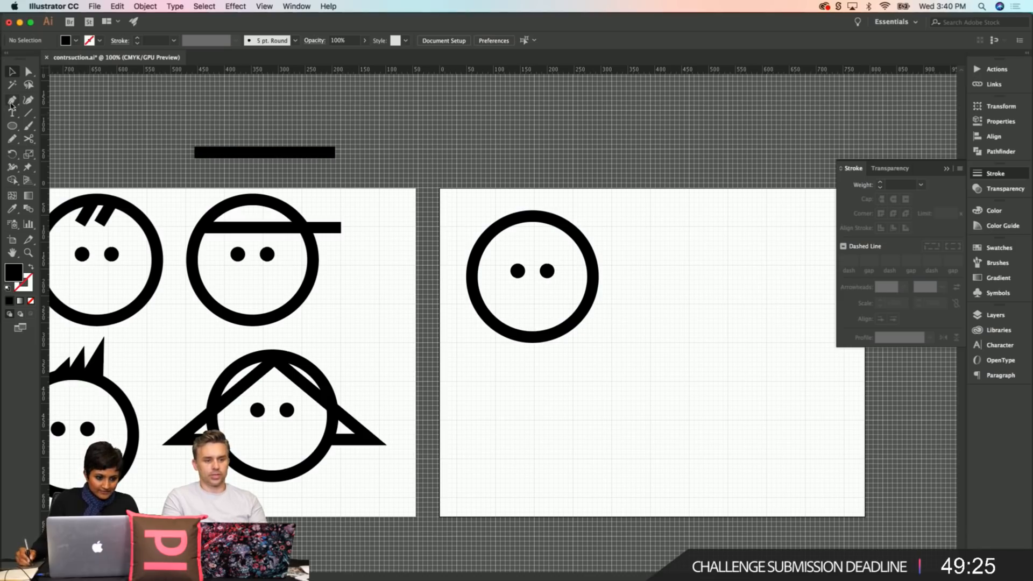
pyautogui.press('p')
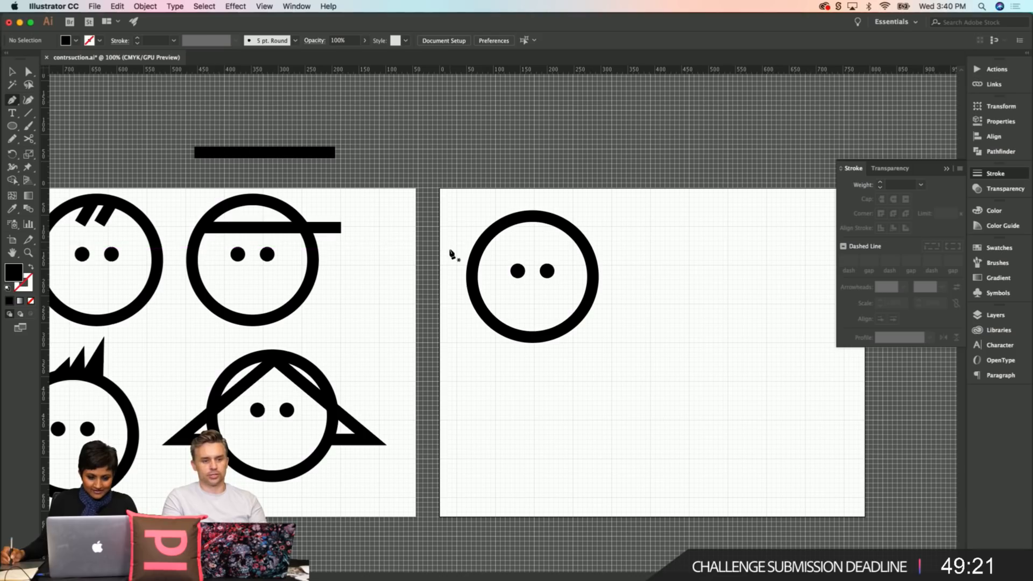
pyautogui.moveTo(450, 247); pyautogui.dragTo(605, 253)
pyautogui.press('Escape')
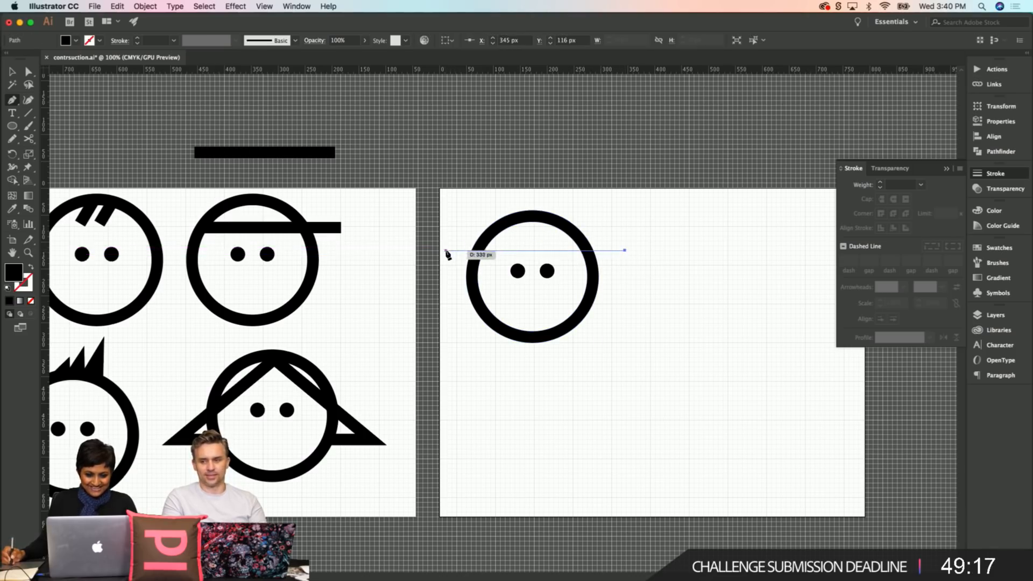
pyautogui.moveTo(446, 251); pyautogui.dragTo(457, 293)
pyautogui.click(451, 293)
pyautogui.press('v')
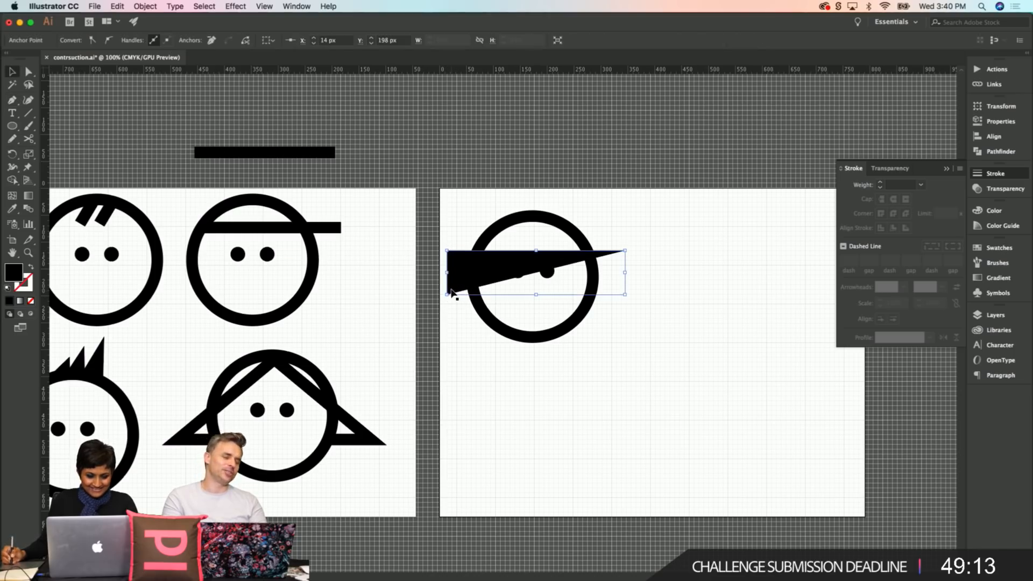
# Step: Apply the spare black bar's stroke appearance to the new hair path using the Eyedropper
pyautogui.press('i')
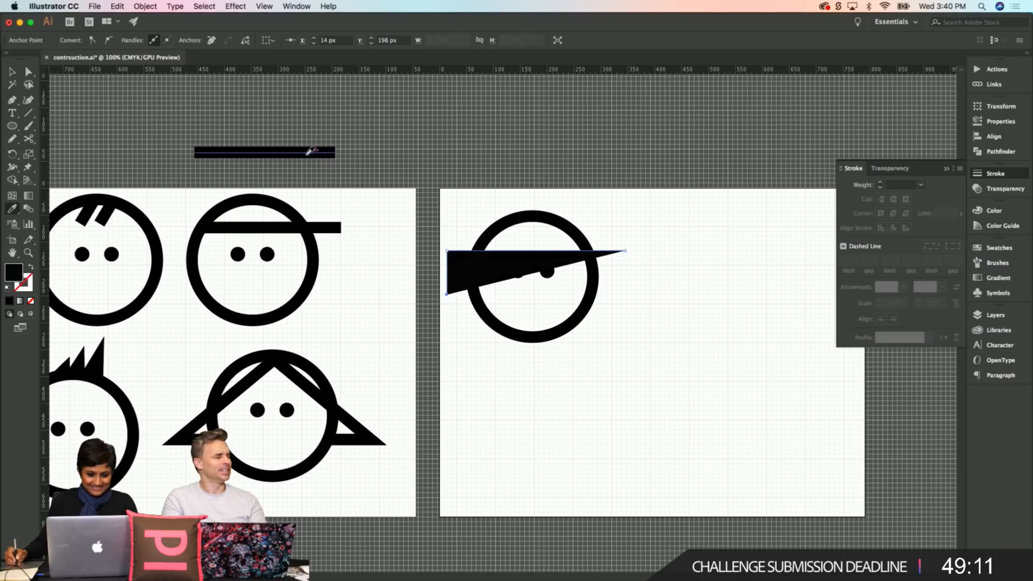
pyautogui.click(310, 148)
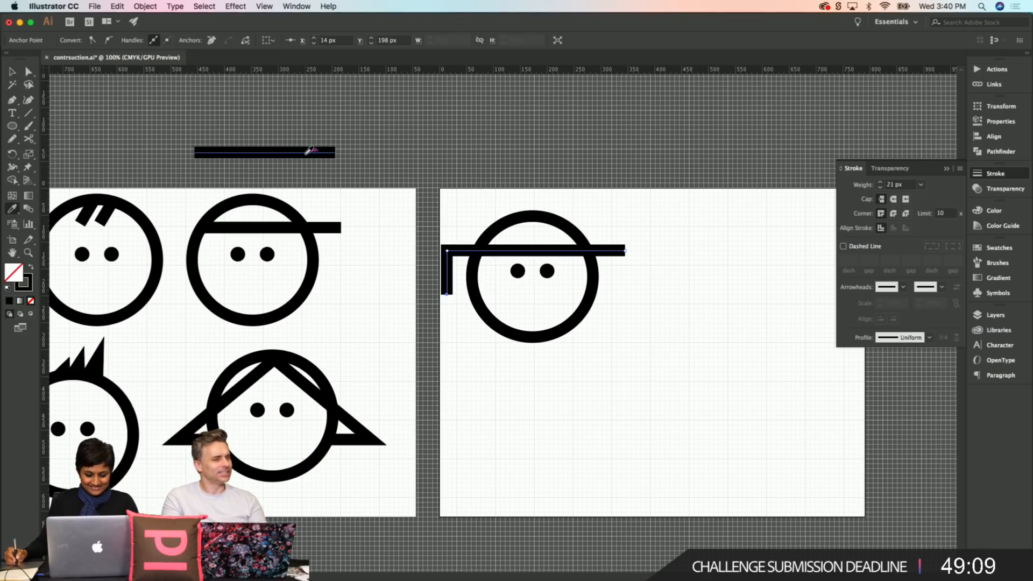
pyautogui.press('v')
pyautogui.click(447, 198)
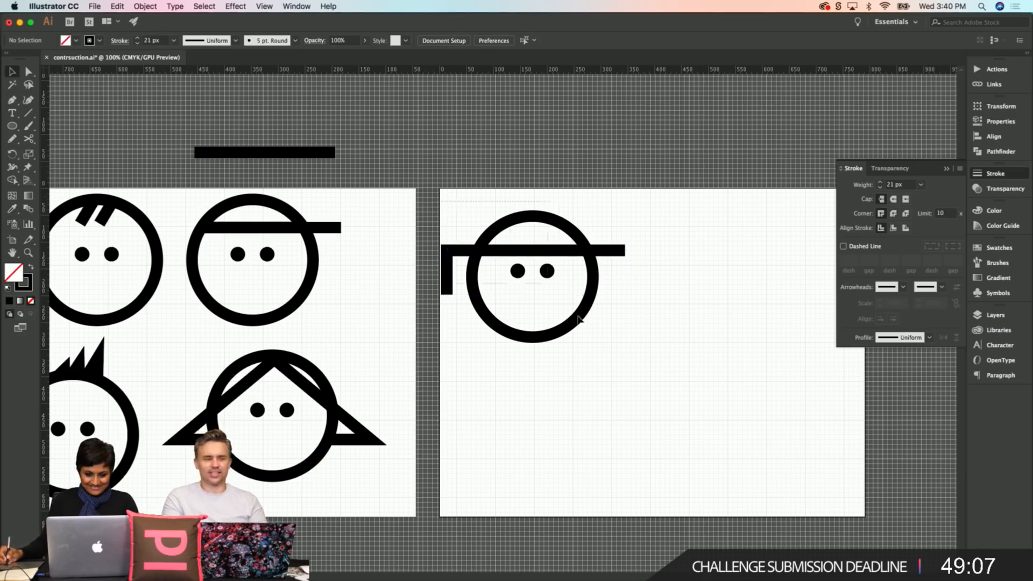
# Step: Move the face together with its hair path about 74 px to the right on the artboard
pyautogui.moveTo(585, 202); pyautogui.dragTo(647, 367)
pyautogui.moveTo(583, 322); pyautogui.dragTo(627, 325)
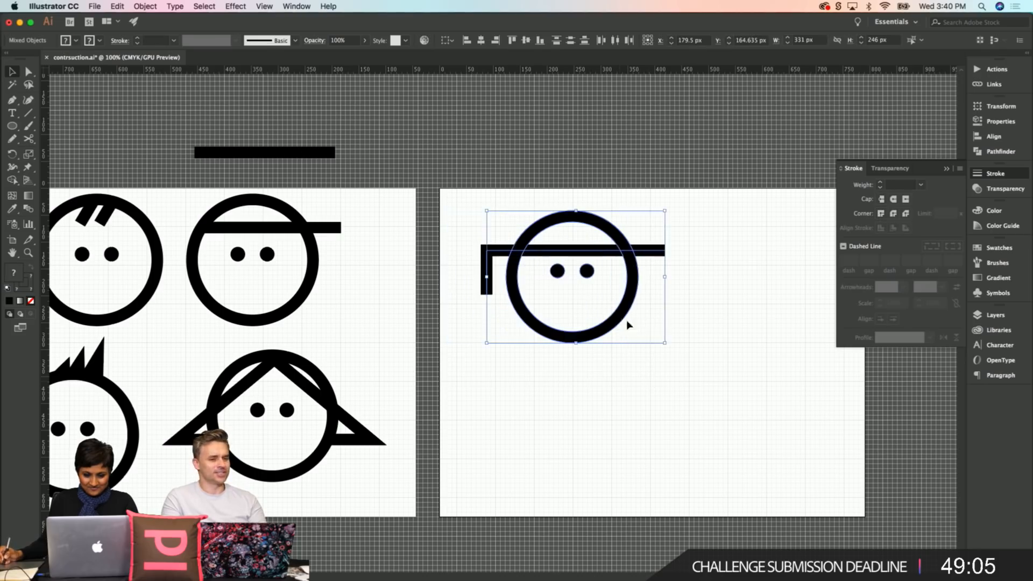
pyautogui.click(703, 356)
# Step: Extend the hair path from its right end with a straight vertical leg down to Y 198 px, matching the left leg
pyautogui.click(661, 252)
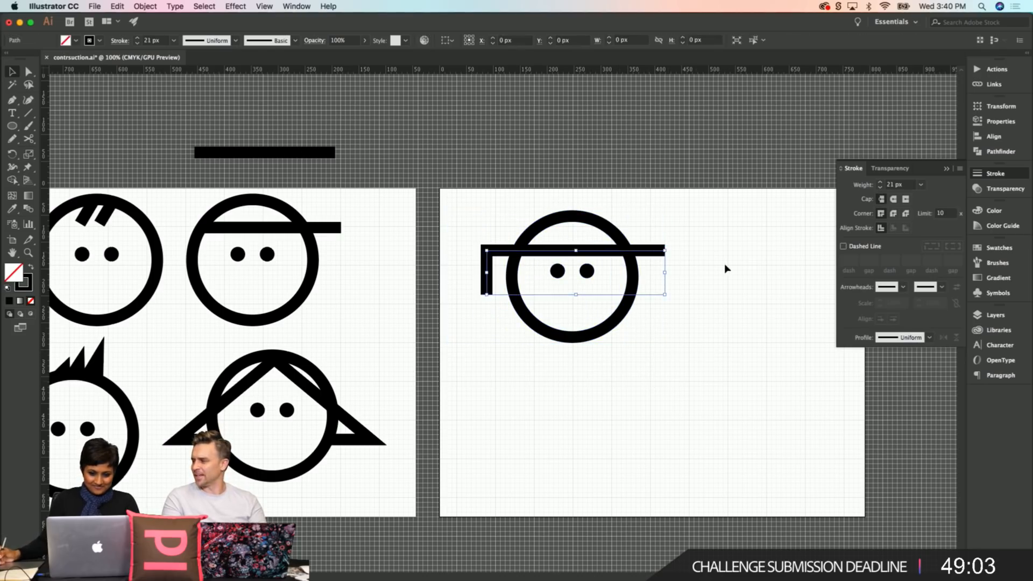
pyautogui.click(716, 263)
pyautogui.click(11, 103)
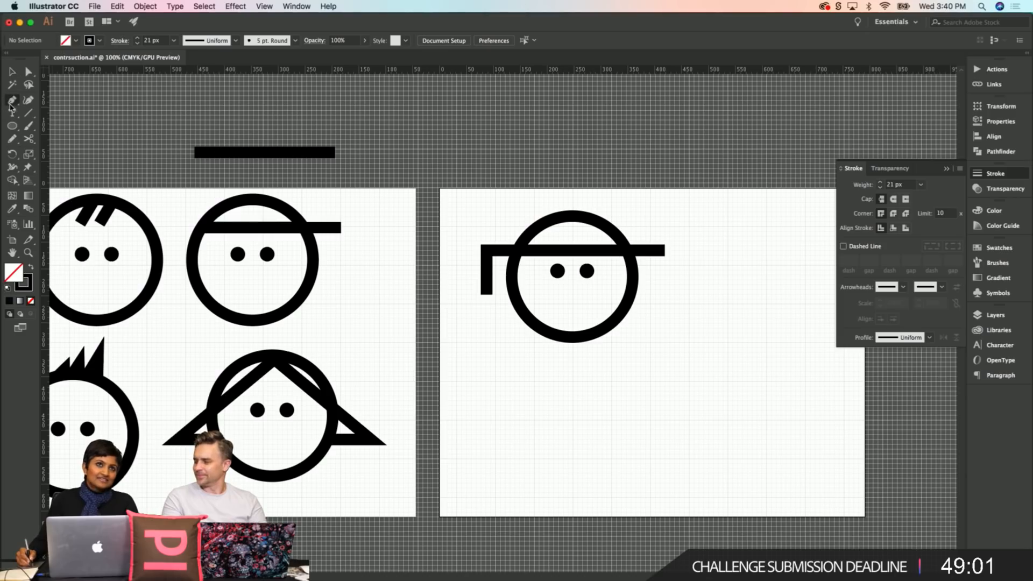
pyautogui.press('a')
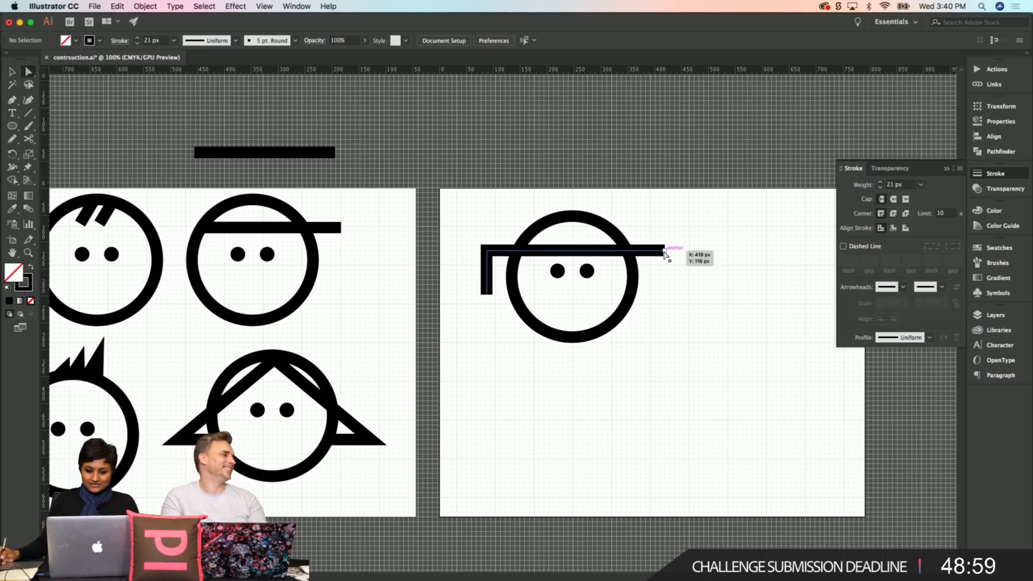
pyautogui.click(11, 102)
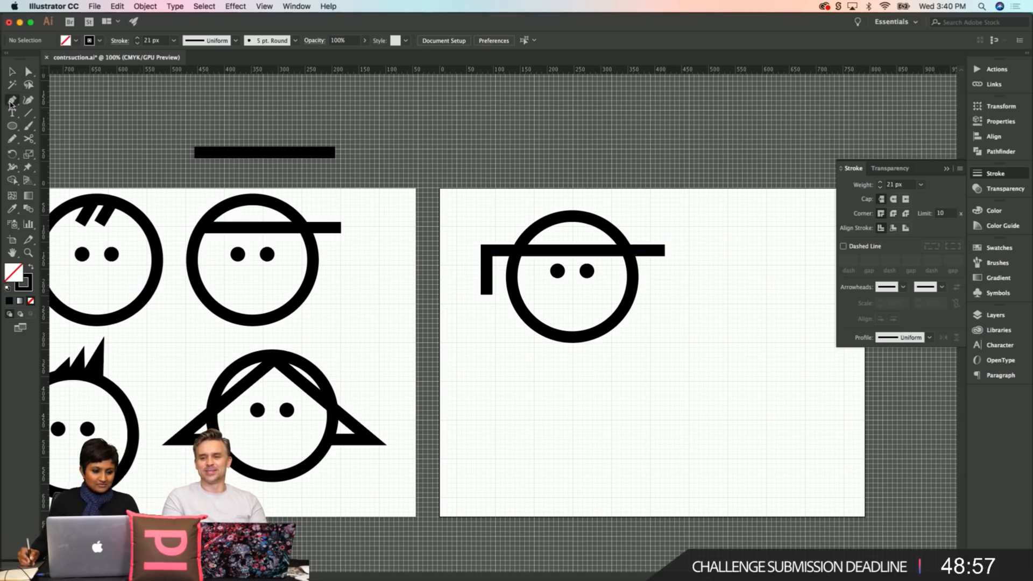
pyautogui.click(665, 250)
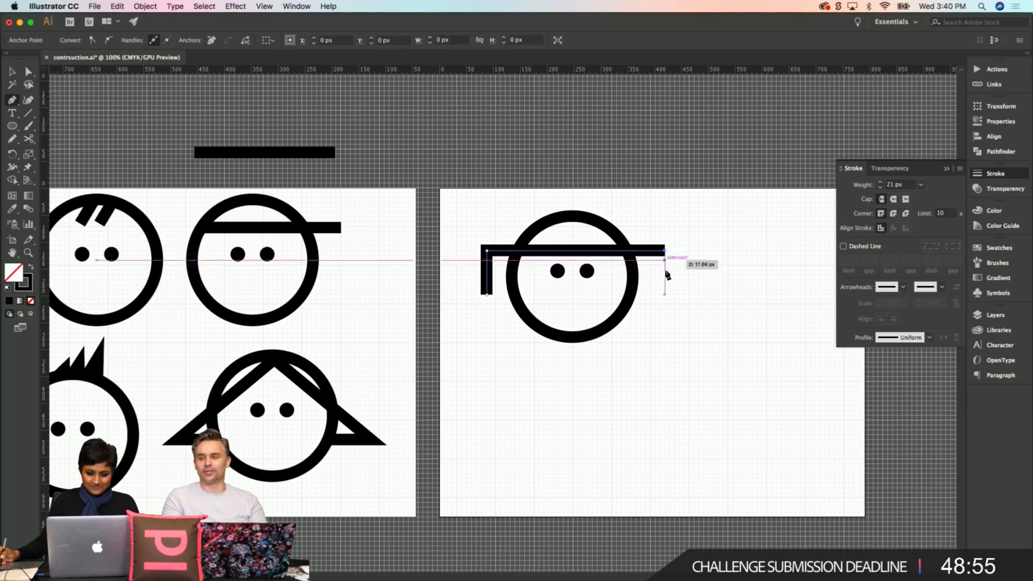
pyautogui.click(666, 297)
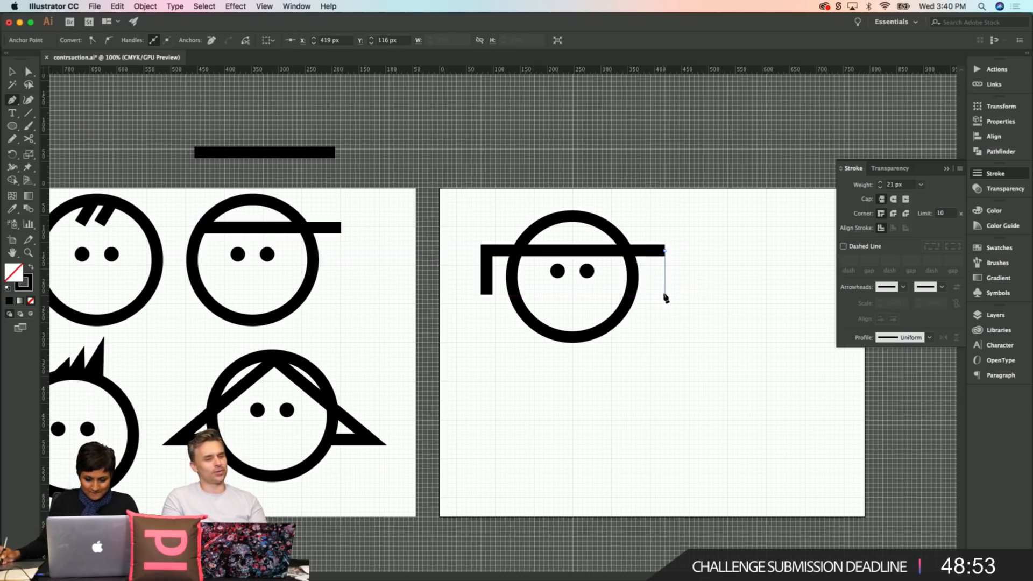
pyautogui.press('v')
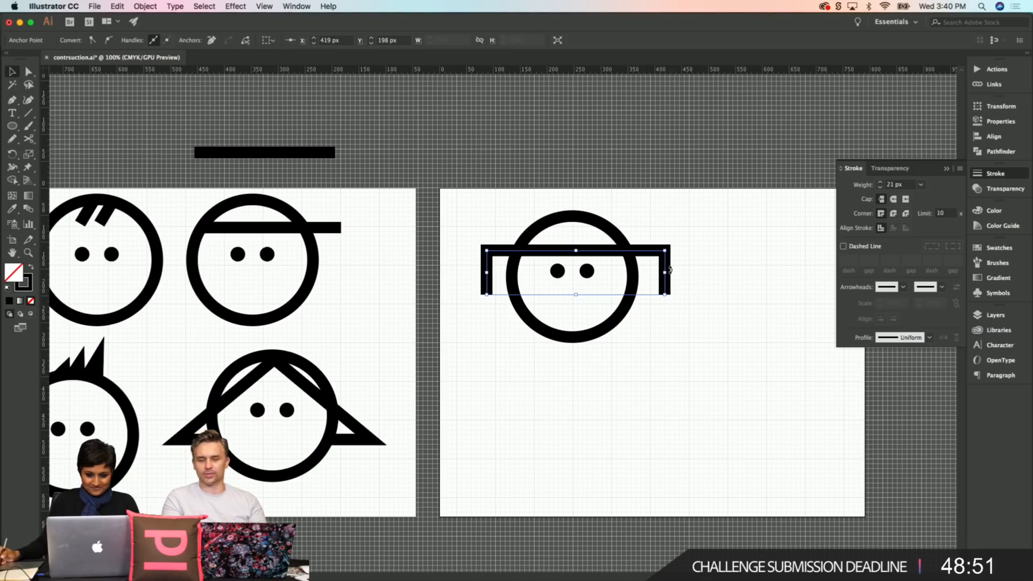
# Step: Narrow the hair path slightly from both sides so its legs sit evenly around the face
pyautogui.moveTo(669, 270); pyautogui.dragTo(662, 273)
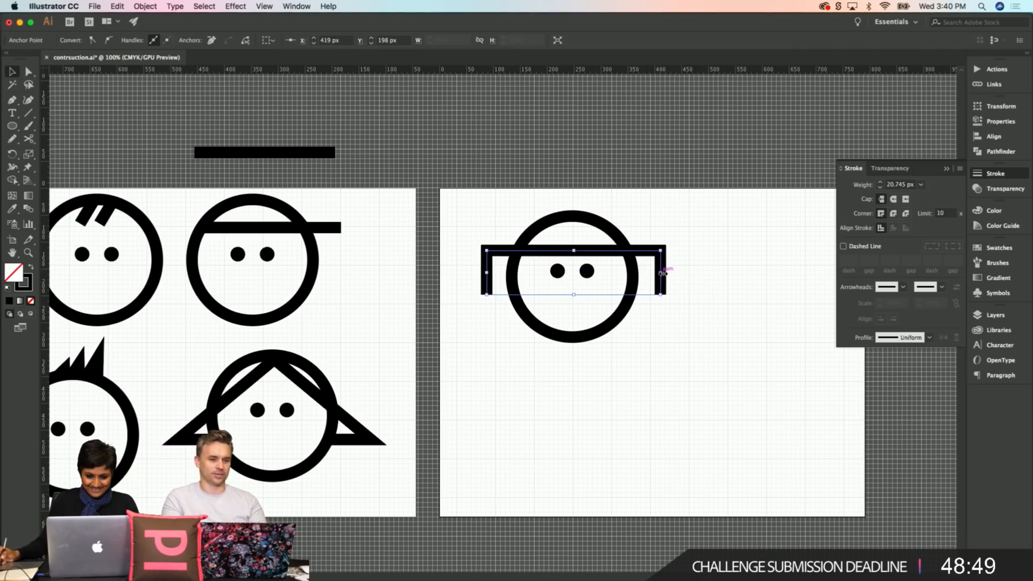
pyautogui.moveTo(487, 272); pyautogui.dragTo(491, 273)
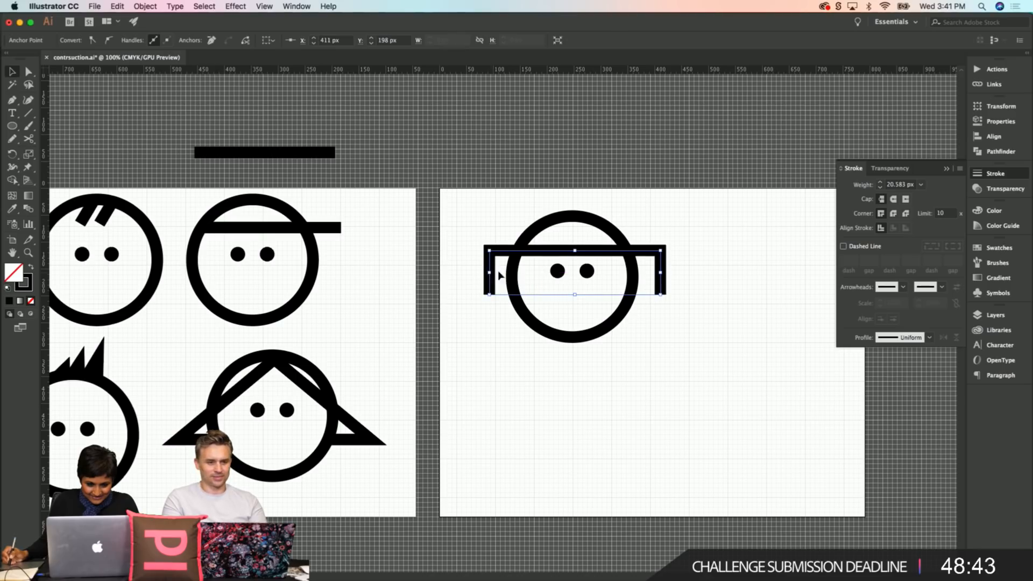
pyautogui.moveTo(660, 273); pyautogui.dragTo(657, 272)
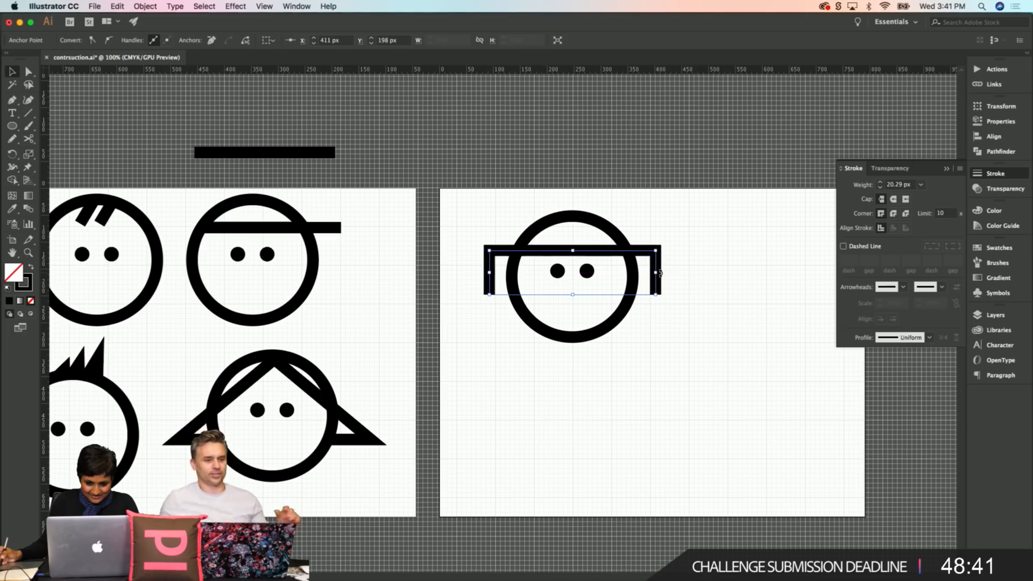
pyautogui.click(731, 289)
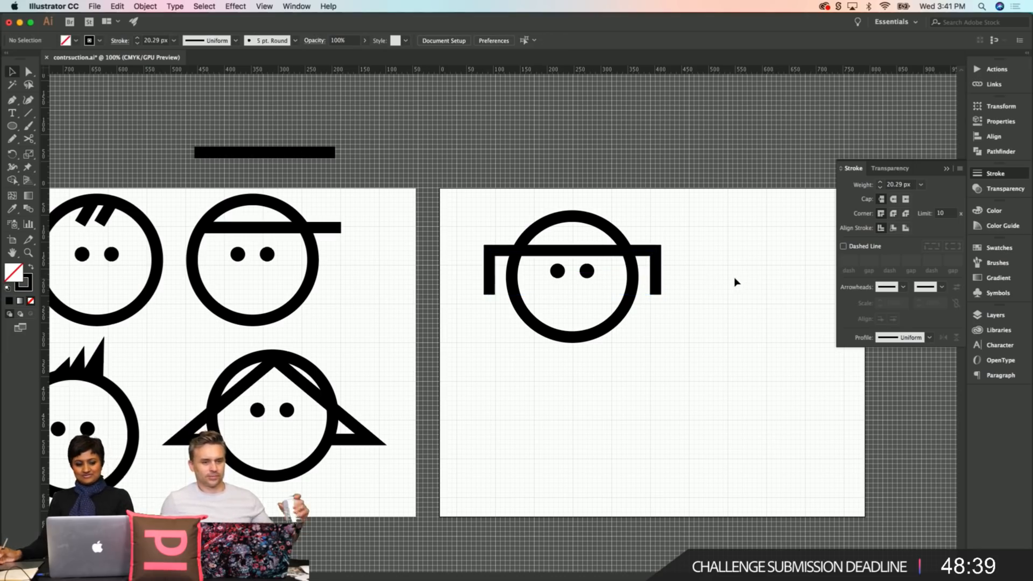
# Step: Save the document with the new hair design on the face
pyautogui.moveTo(398, 331)
pyautogui.mouseDown()
pyautogui.moveTo(411, 343)
pyautogui.moveTo(397, 348)
pyautogui.mouseUp()
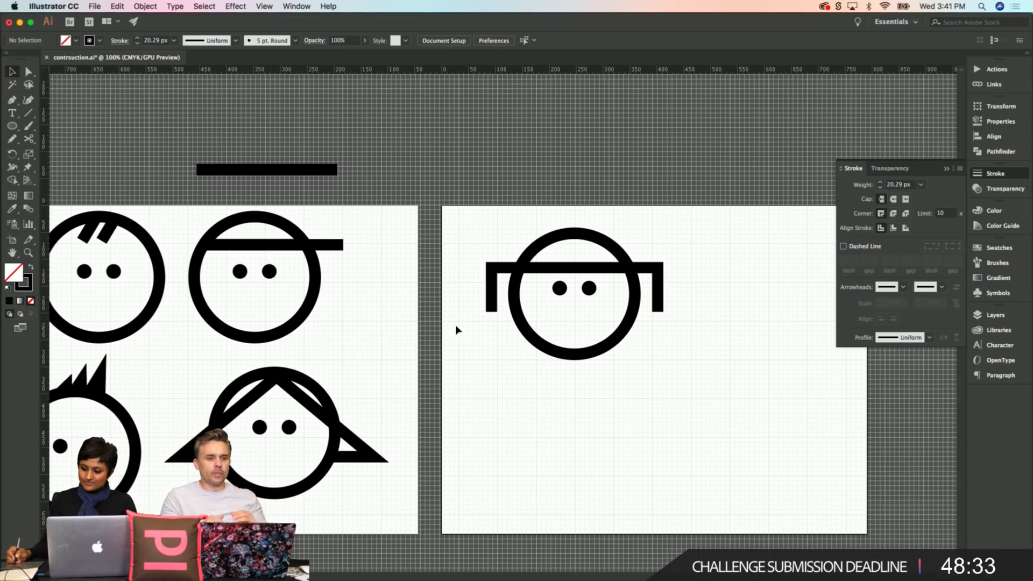
pyautogui.hscroll(4, 544, 366)
pyautogui.scroll(-2, 592, 381)
pyautogui.hscroll(-4, 630, 369)
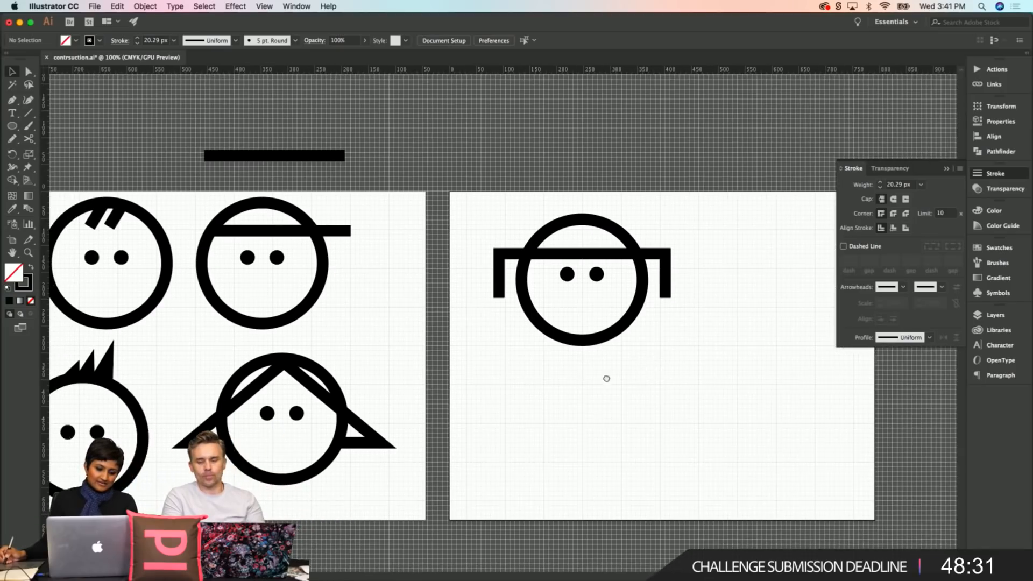
pyautogui.hscroll(2, 604, 379)
pyautogui.hscroll(5, 479, 398)
pyautogui.scroll(-1, 479, 398)
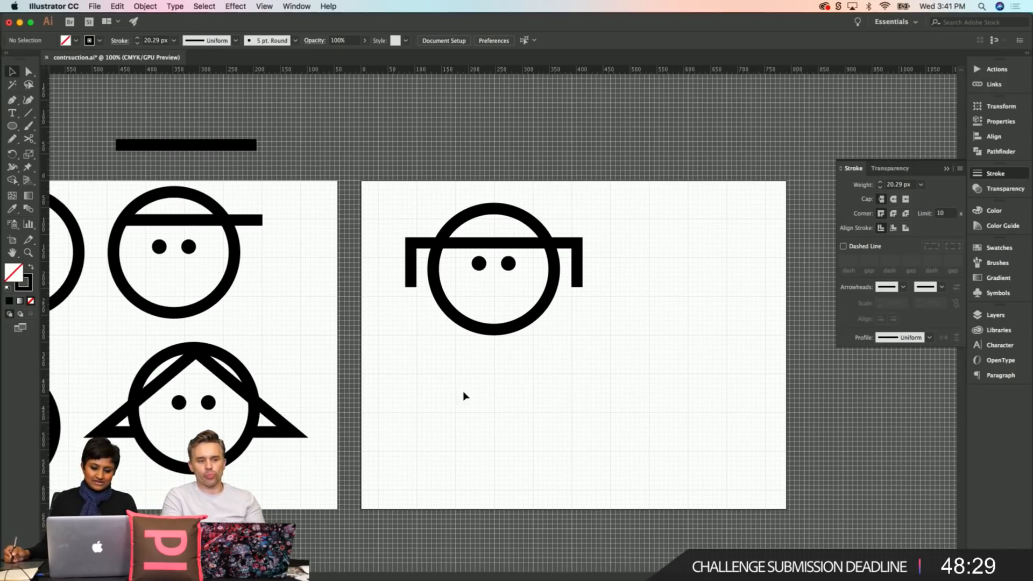
pyautogui.press('super+s')
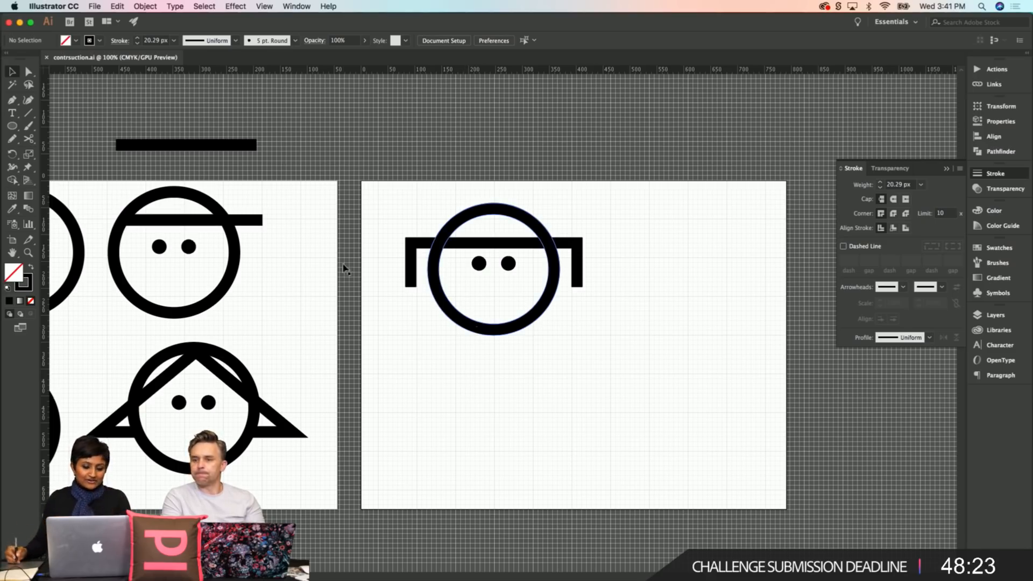
# Step: Select the whole face together with its squared hair path
pyautogui.moveTo(369, 213); pyautogui.dragTo(648, 369)
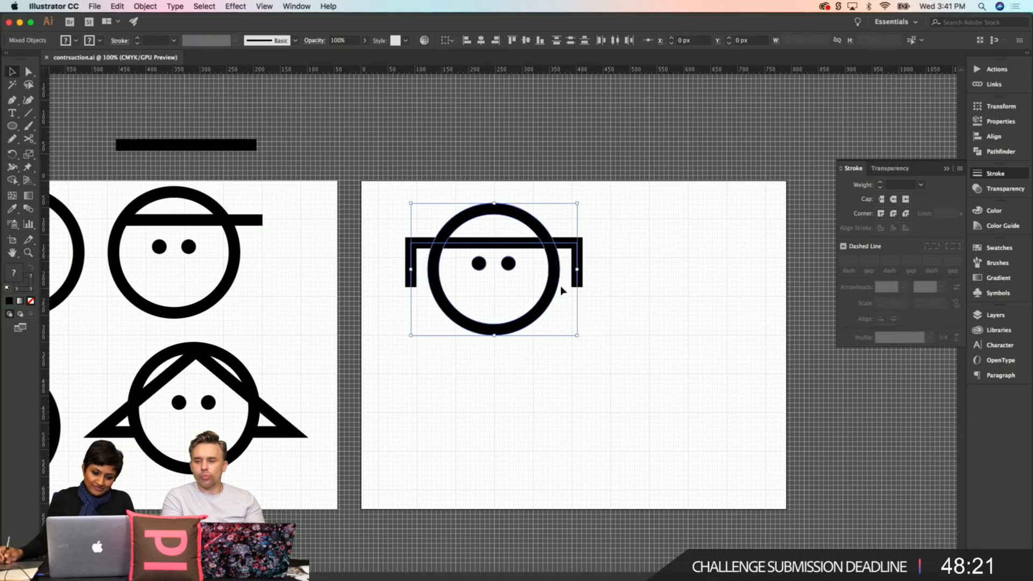
# Step: Duplicate the face with its hair directly below the original and draw a horizontal line about 30 px long across each eye of the copy
pyautogui.moveTo(554, 293); pyautogui.dragTo(549, 399)
pyautogui.click(677, 410)
pyautogui.press('\\')
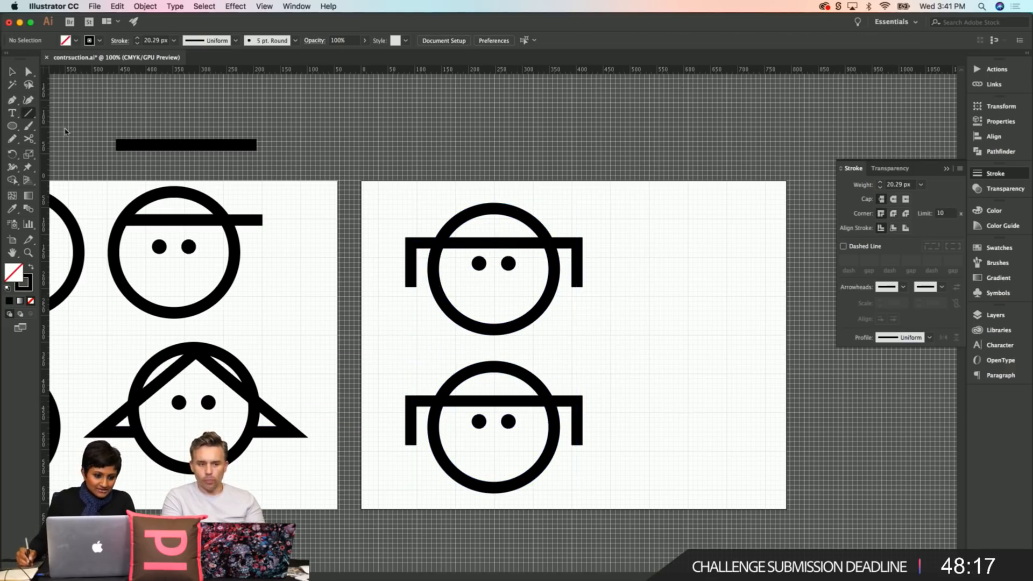
pyautogui.moveTo(479, 422); pyautogui.dragTo(518, 421)
pyautogui.press('v')
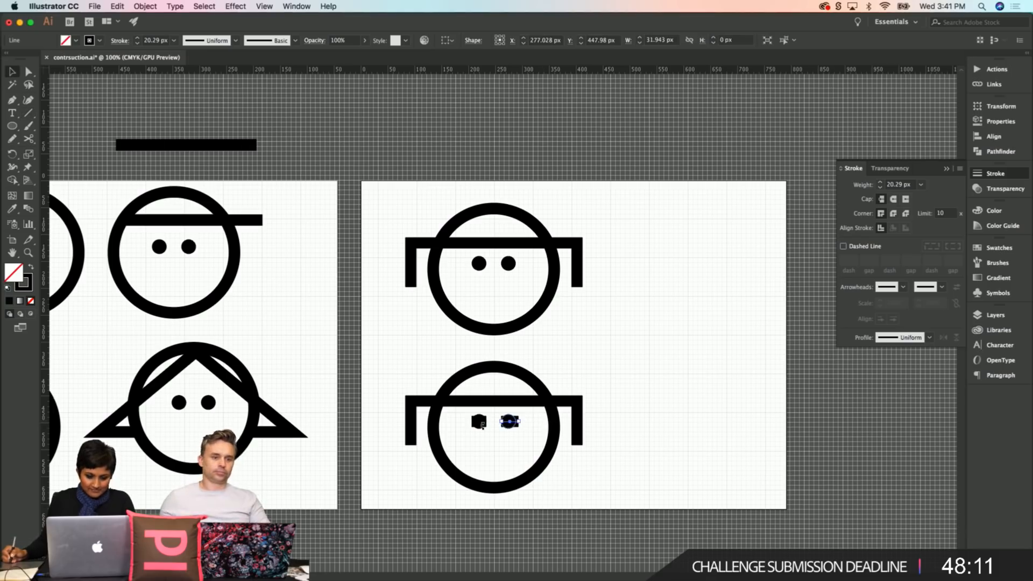
# Step: Set the stroke weight of both eye lines to 8 px
pyautogui.keyDown('shift'); pyautogui.click(481, 423); pyautogui.keyUp('shift')
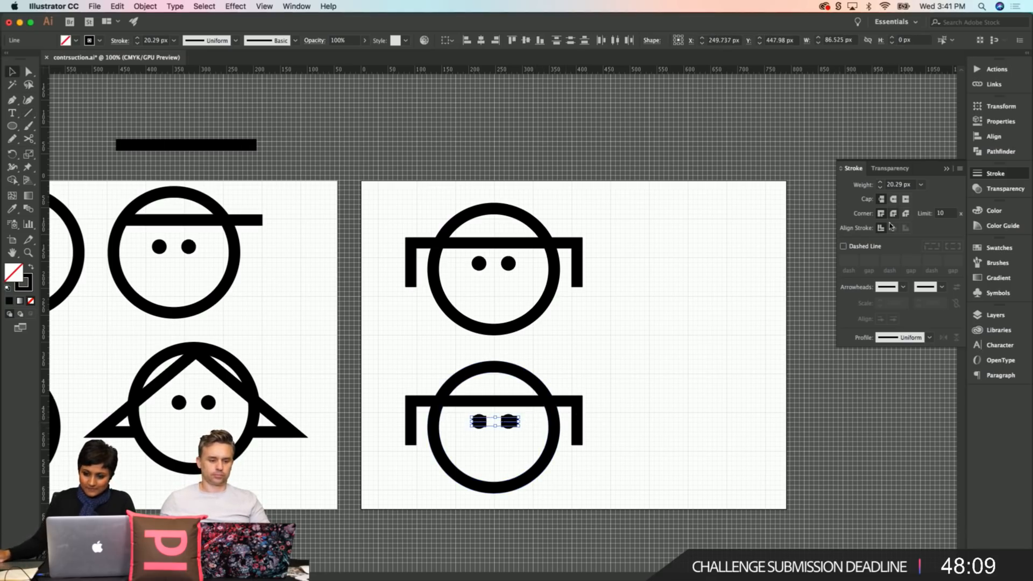
pyautogui.click(880, 188)
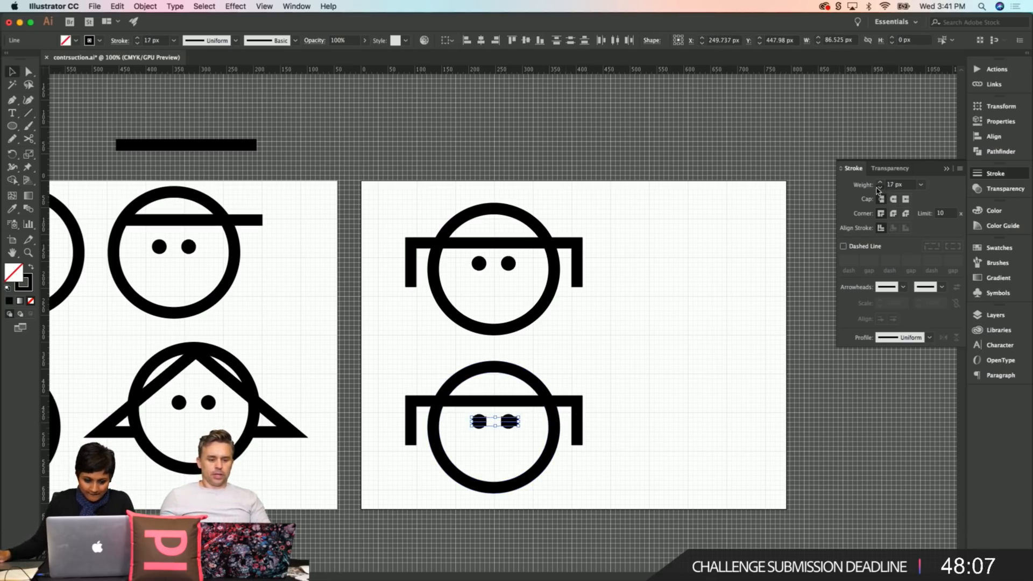
pyautogui.click(879, 188)
pyautogui.click(879, 188)
pyautogui.click(879, 188)
pyautogui.click(880, 188)
pyautogui.click(879, 188)
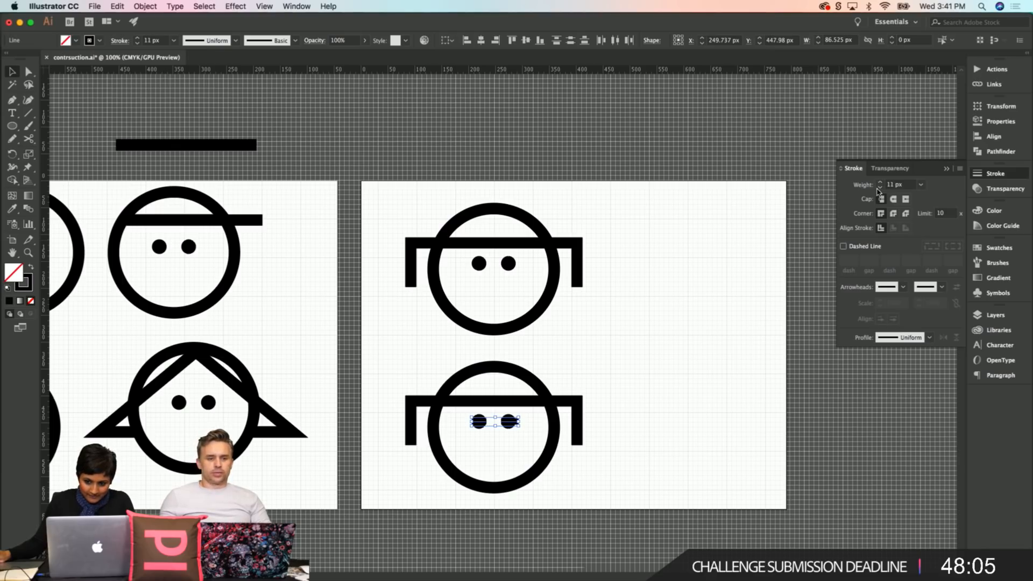
pyautogui.click(671, 406)
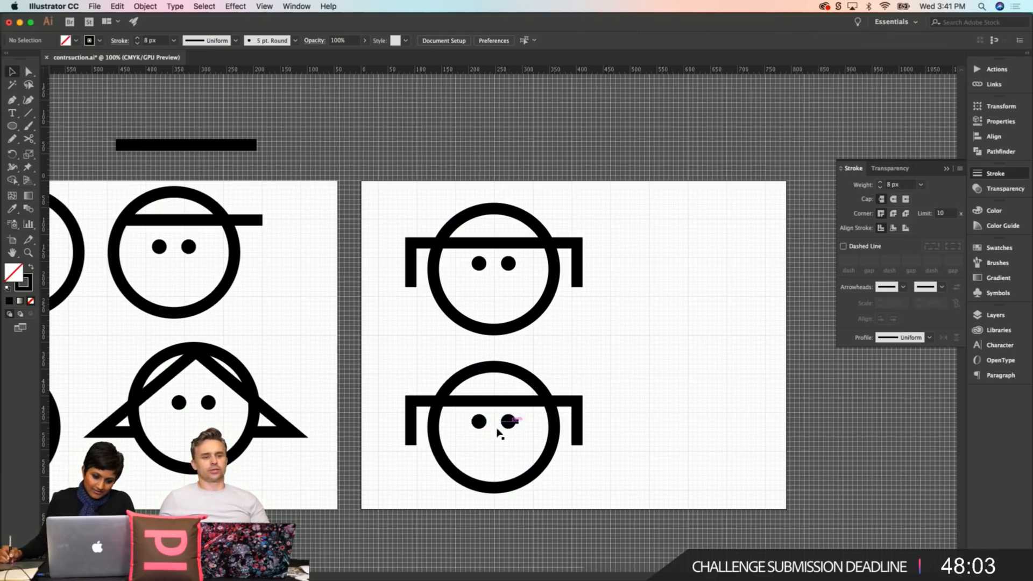
# Step: Delete the left round eye of the lower face, keeping the line drawn across it
pyautogui.click(532, 426)
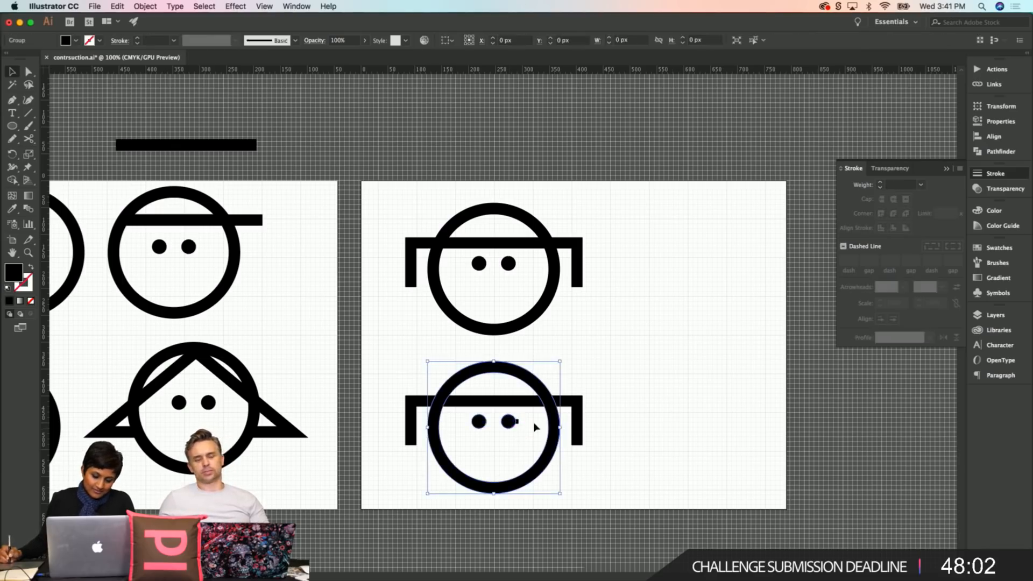
pyautogui.click(711, 413)
pyautogui.press('z')
pyautogui.moveTo(450, 413); pyautogui.dragTo(573, 390)
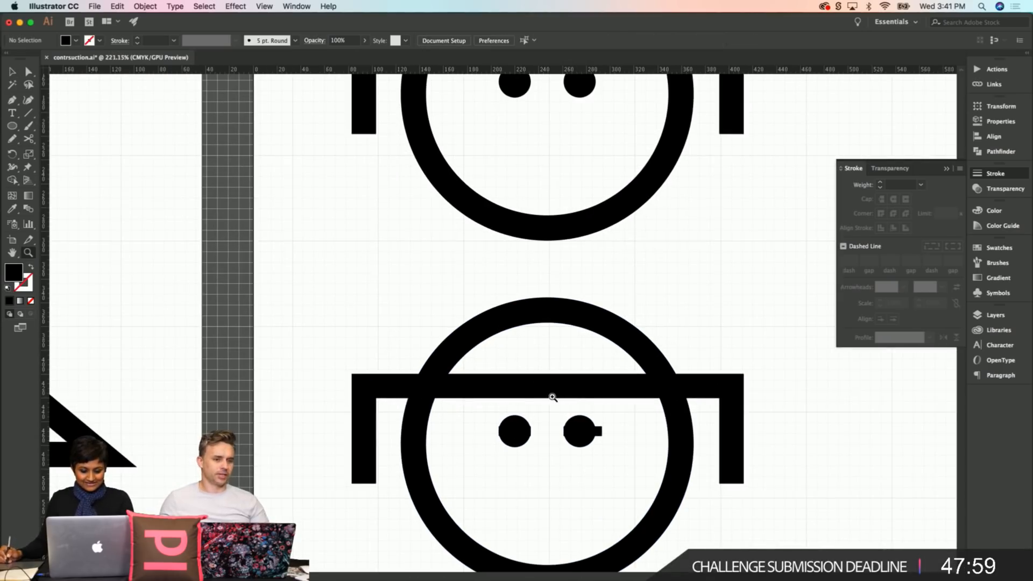
pyautogui.press('v')
pyautogui.click(517, 439)
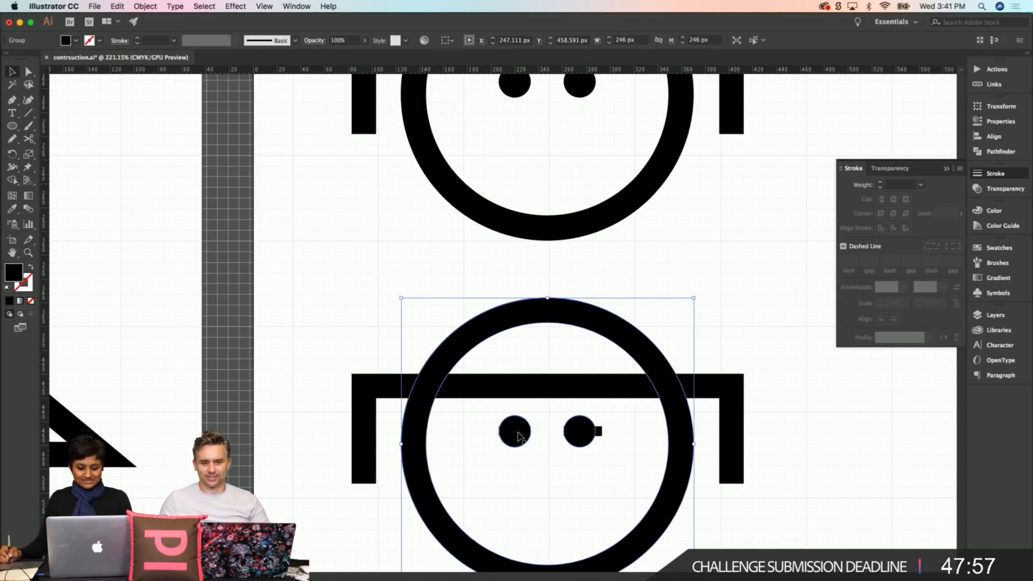
pyautogui.press('a')
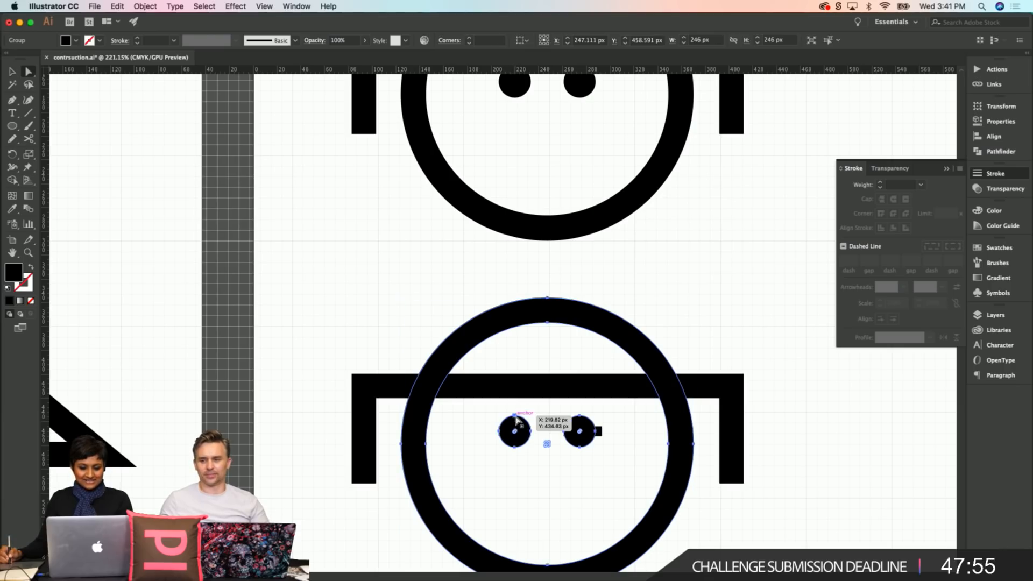
pyautogui.click(518, 422)
pyautogui.press('Delete')
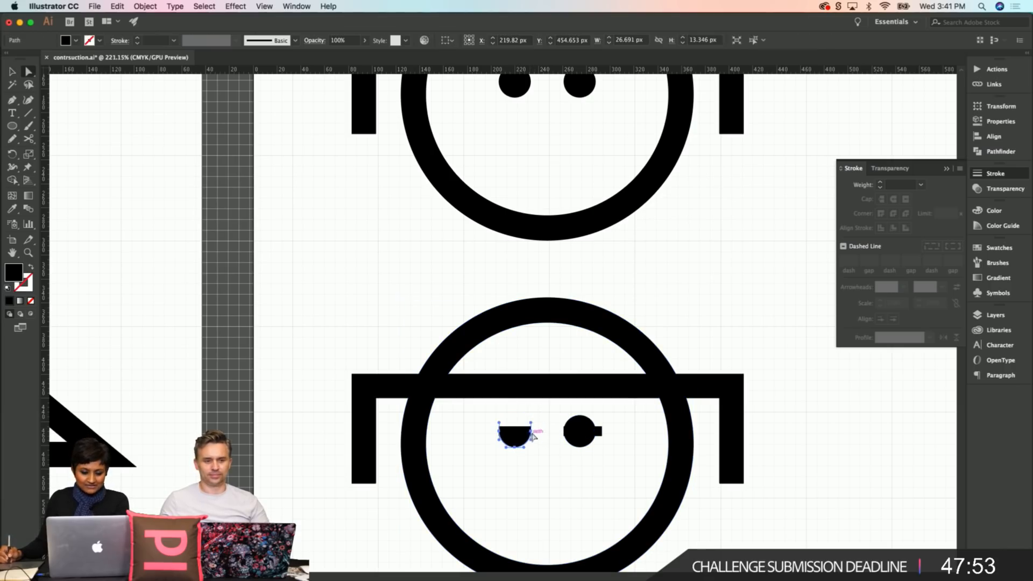
pyautogui.moveTo(531, 429)
pyautogui.mouseDown()
pyautogui.moveTo(511, 438)
pyautogui.moveTo(515, 449)
pyautogui.moveTo(502, 429)
pyautogui.mouseUp()
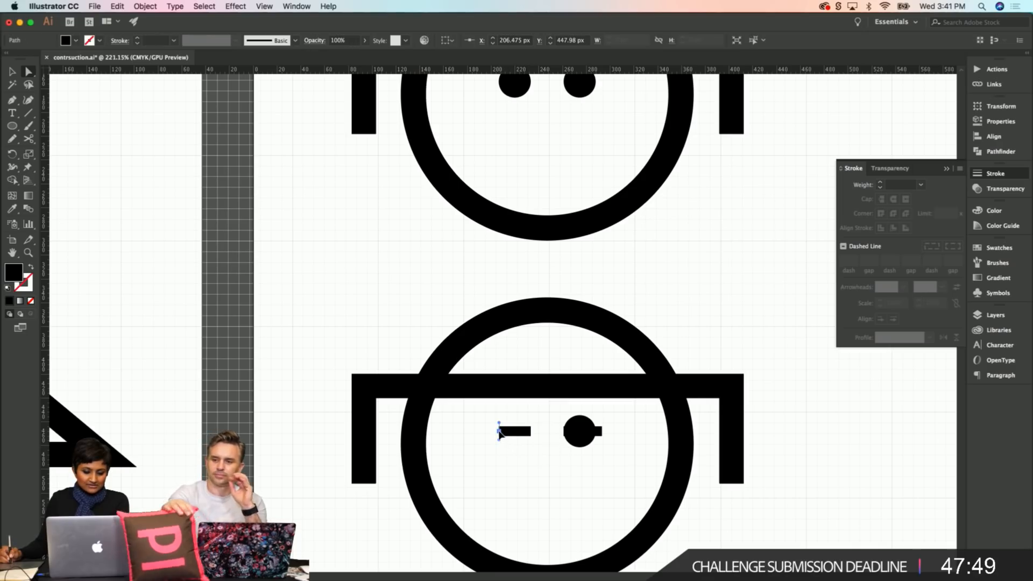
# Step: Delete the right round eye of the lower face, keeping its line
pyautogui.click(561, 438)
pyautogui.moveTo(579, 416); pyautogui.dragTo(601, 431)
pyautogui.press('v')
pyautogui.click(629, 418)
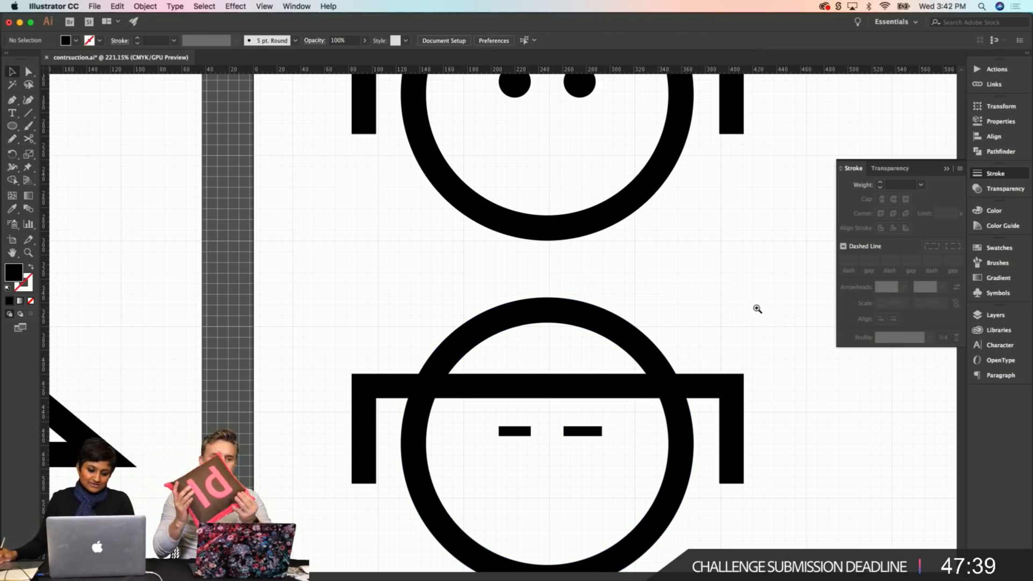
# Step: Group the two eye lines and align them with the lower face's circle by their horizontal centres
pyautogui.press('z')
pyautogui.keyDown('alt'); pyautogui.click(508, 454); pyautogui.keyUp('alt')
pyautogui.press('v')
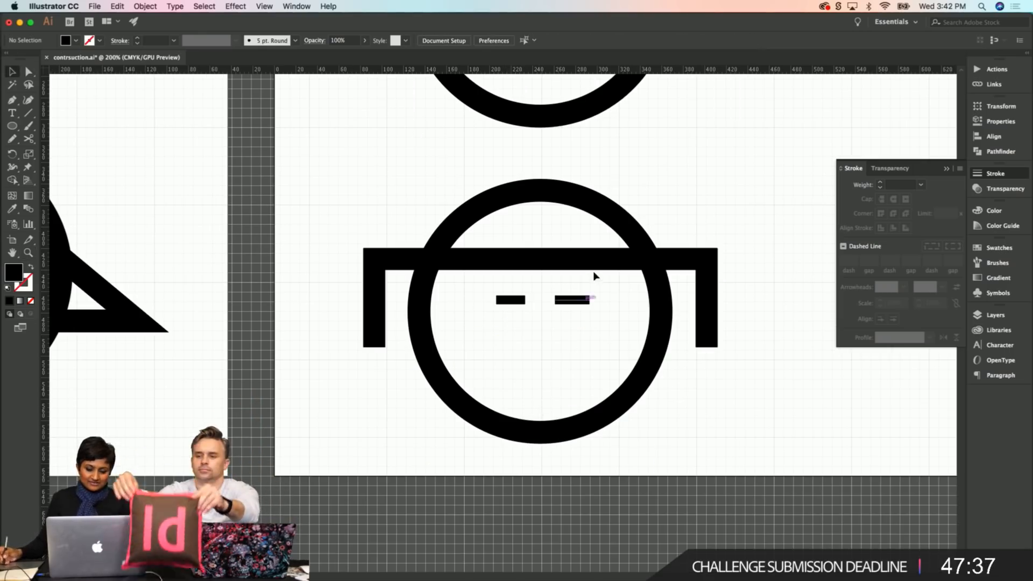
pyautogui.click(573, 300)
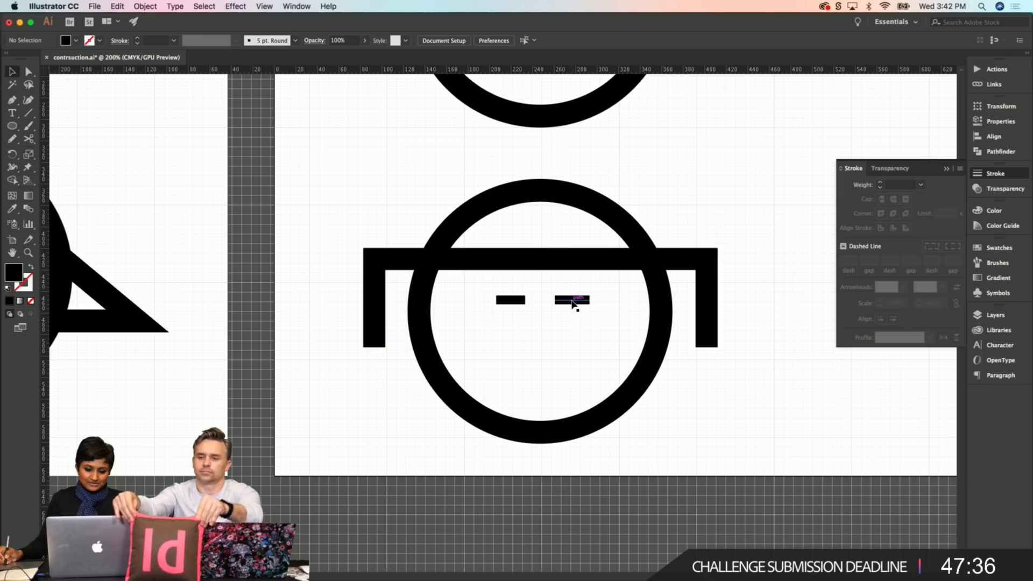
pyautogui.keyDown('shift'); pyautogui.click(515, 305); pyautogui.keyUp('shift')
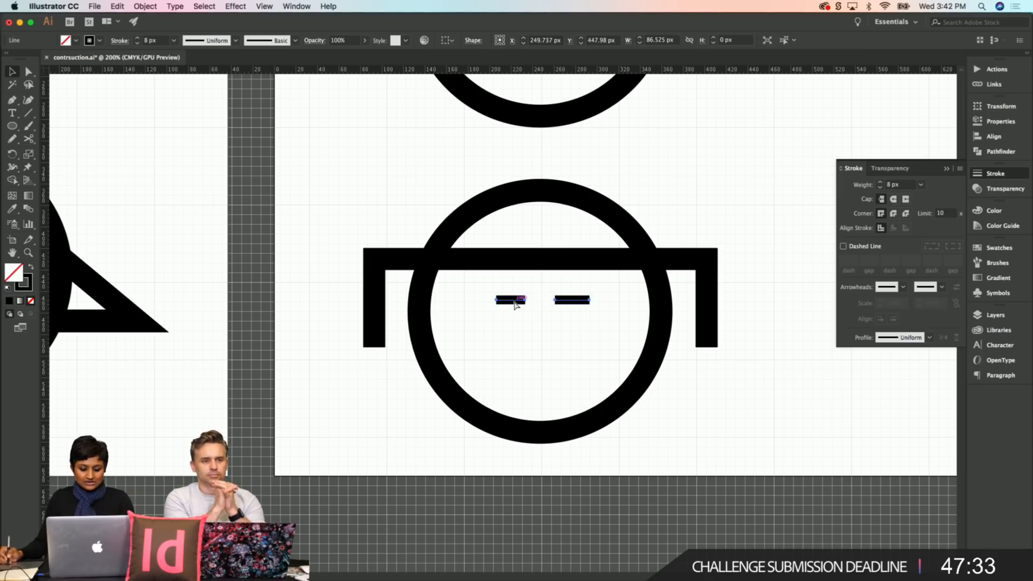
pyautogui.click(657, 306)
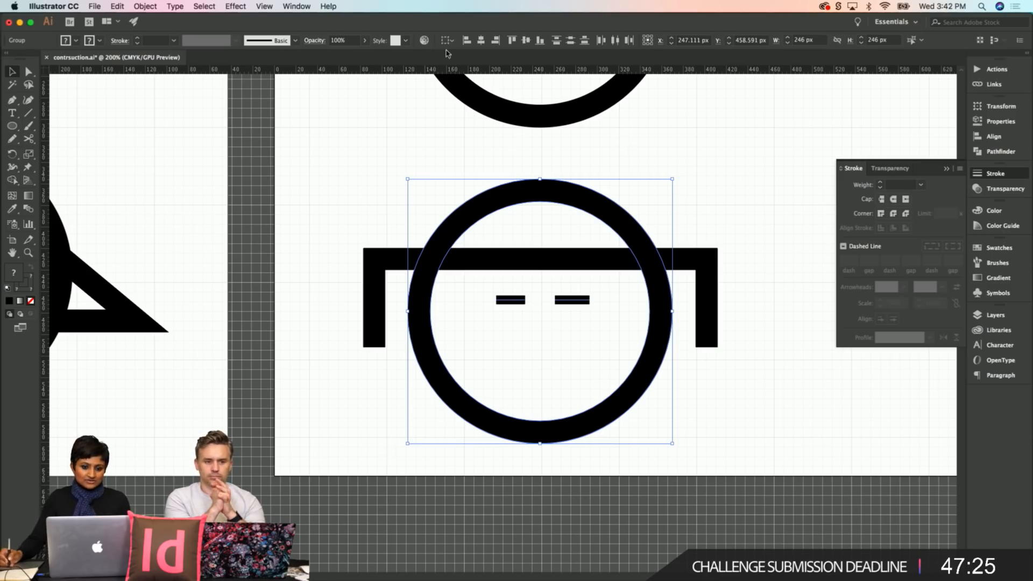
pyautogui.press('Right')
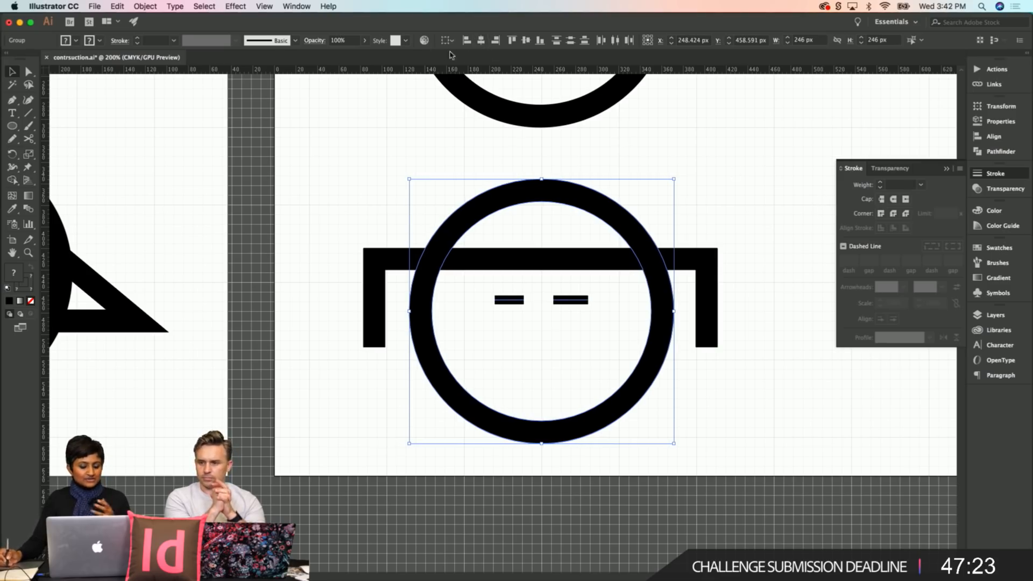
pyautogui.click(774, 169)
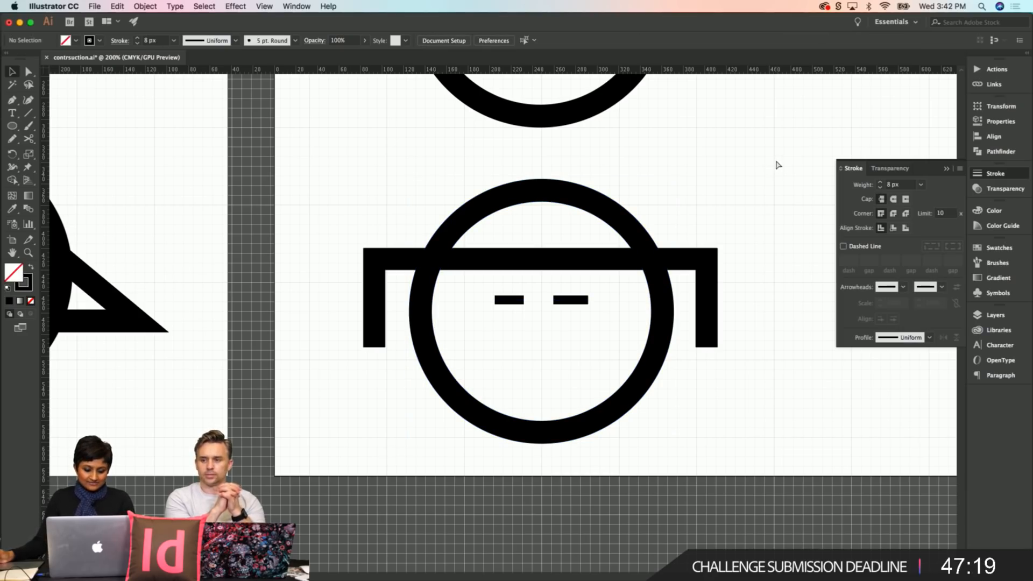
# Step: Bring both faces on the artboard into view and show the document's layers
pyautogui.press('z')
pyautogui.keyDown('alt'); pyautogui.click(475, 330); pyautogui.keyUp('alt')
pyautogui.keyDown('alt'); pyautogui.click(465, 301); pyautogui.keyUp('alt')
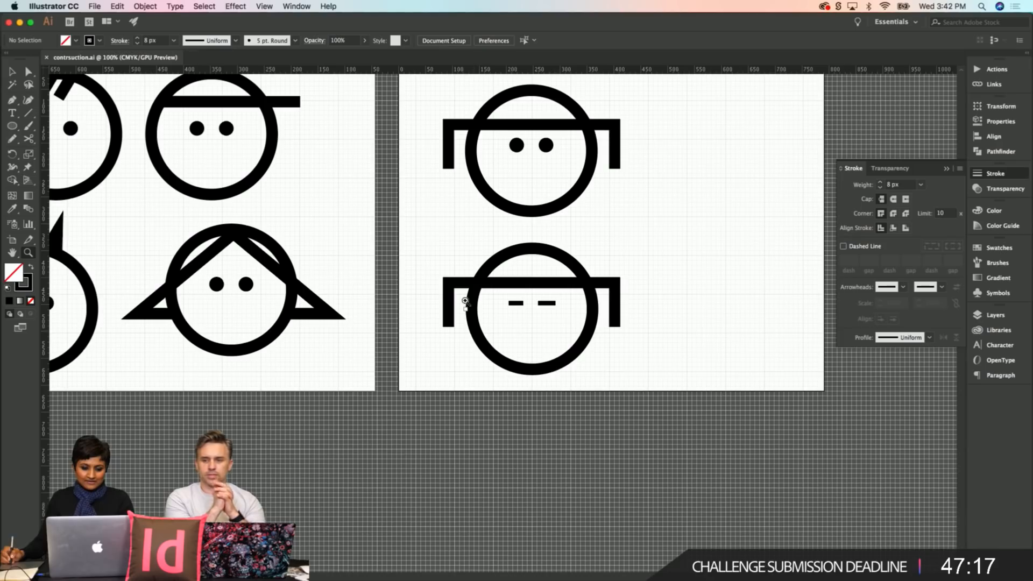
pyautogui.scroll(2, 465, 301)
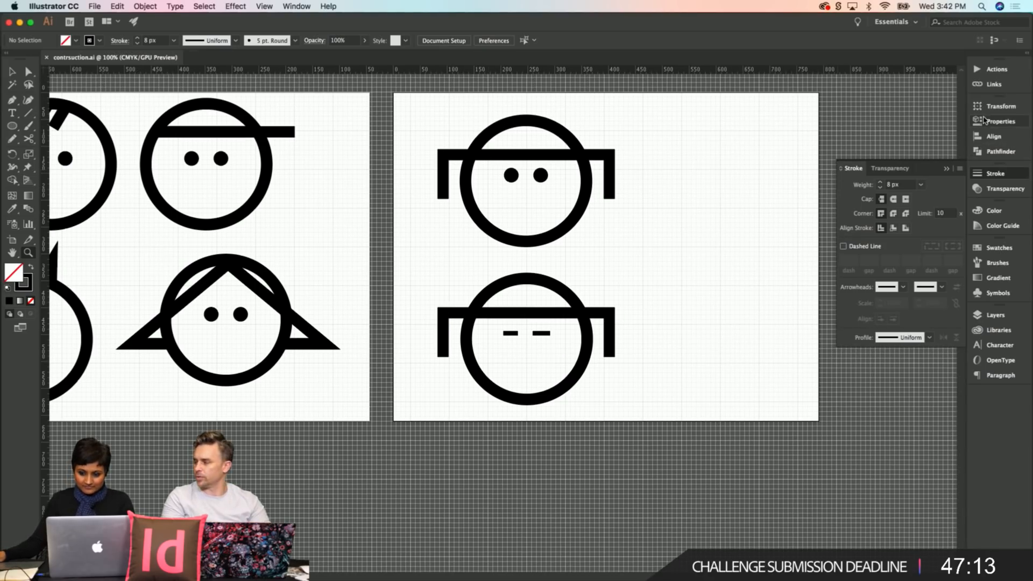
pyautogui.click(995, 315)
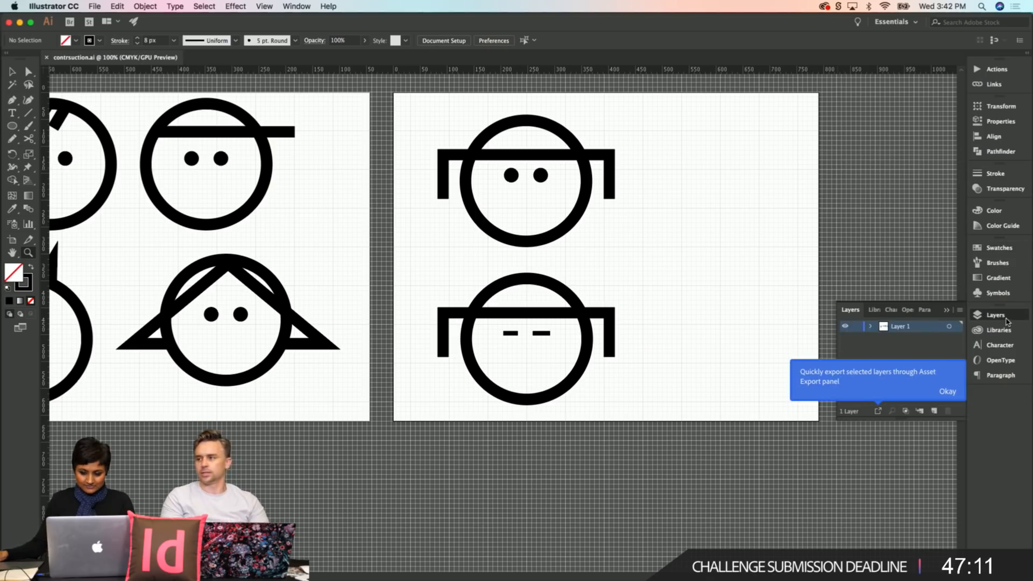
pyautogui.click(878, 412)
pyautogui.click(947, 393)
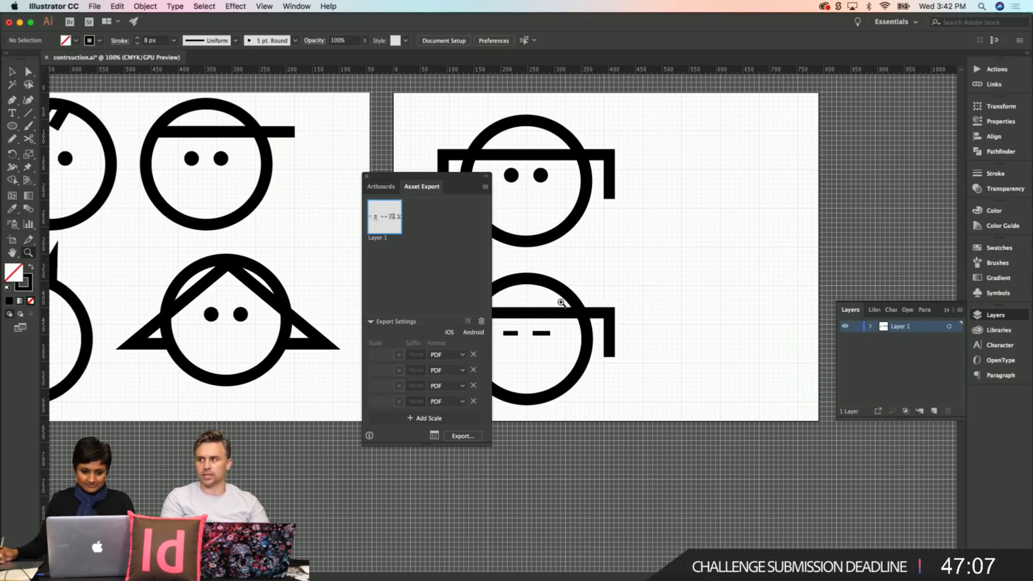
pyautogui.click(365, 177)
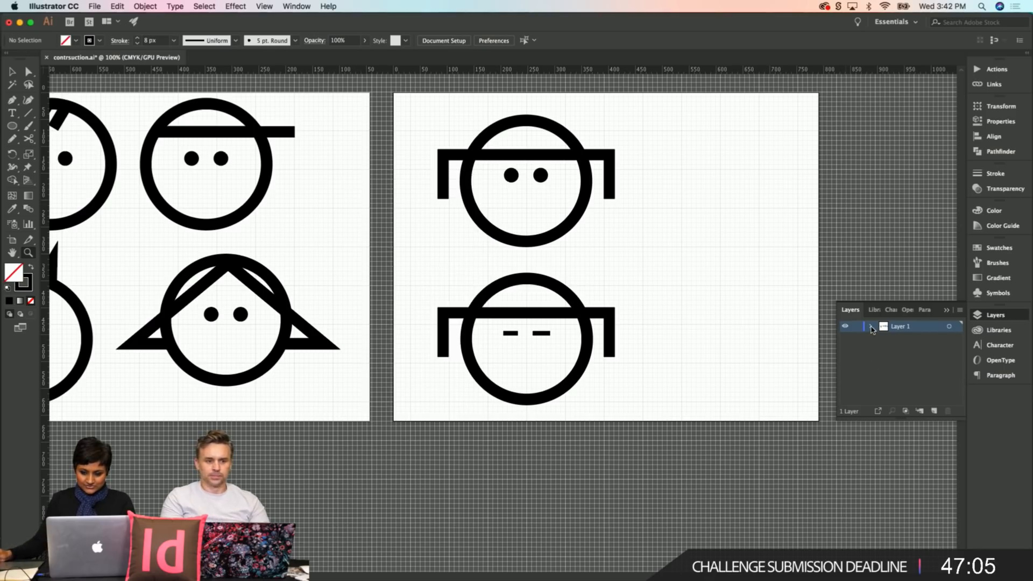
# Step: Create a new layer, move the lower face from Layer 1 into it by cutting and pasting, and group the pasted artwork
pyautogui.click(935, 409)
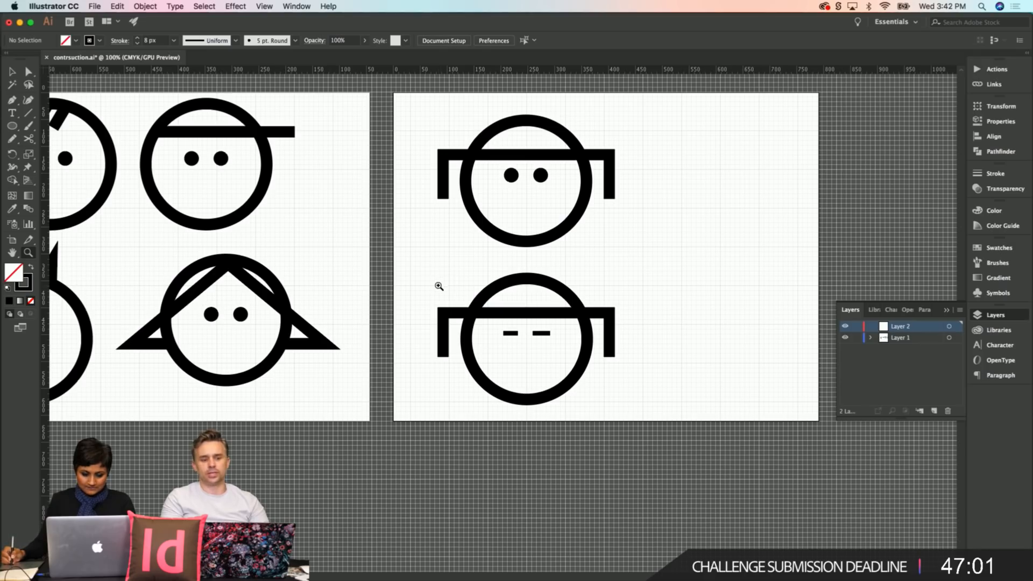
pyautogui.press('v')
pyautogui.moveTo(446, 288); pyautogui.dragTo(645, 410)
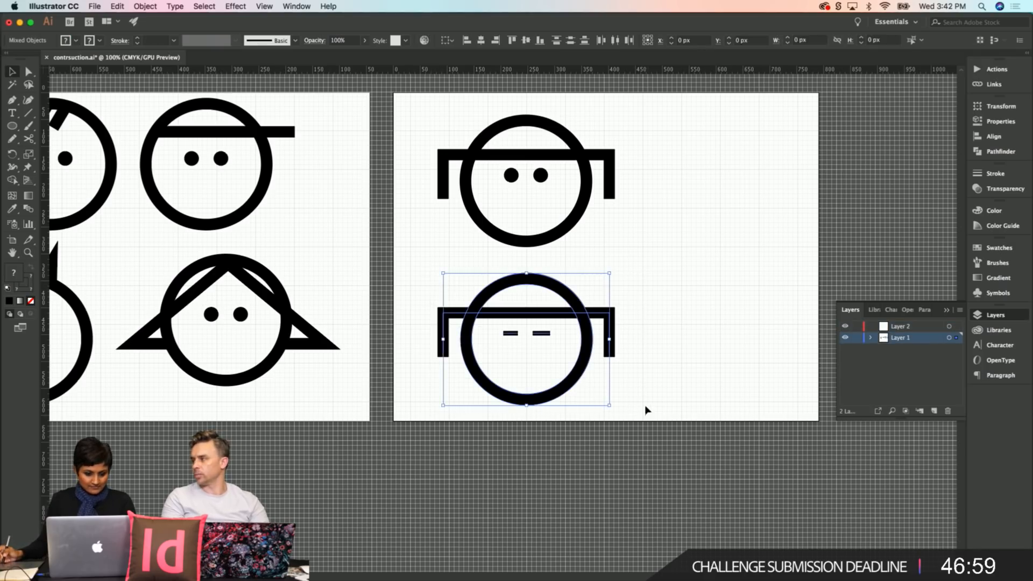
pyautogui.press('cmd+x')
pyautogui.click(910, 327)
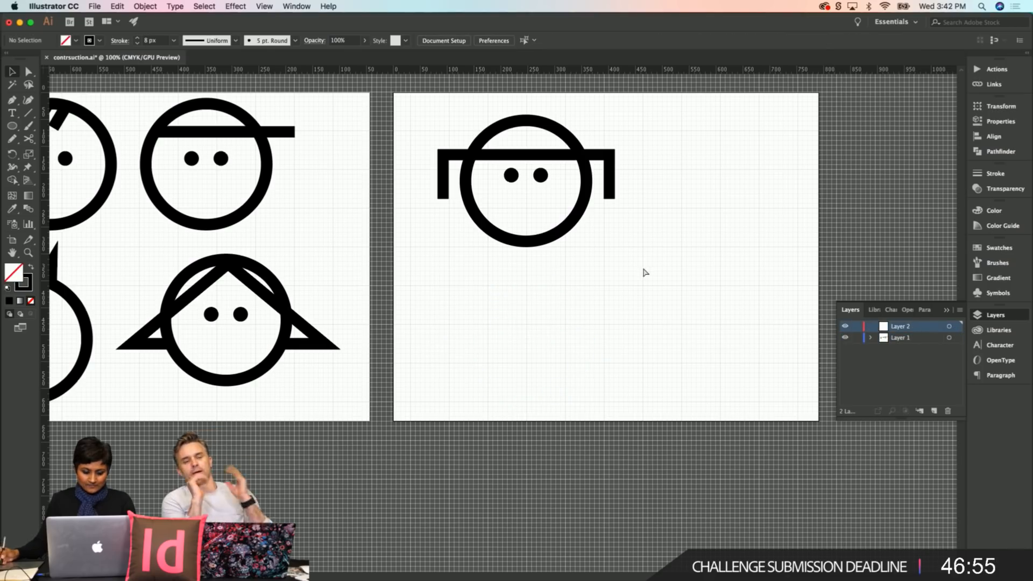
pyautogui.press('super+v')
pyautogui.press('super+g')
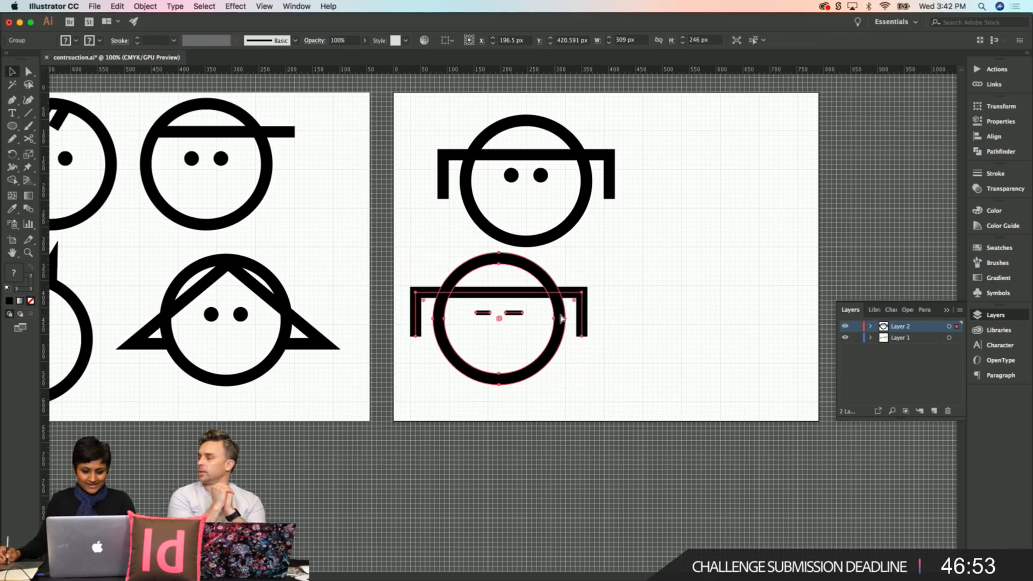
# Step: Position the grouped closed-eye face exactly over the original open-eye face
pyautogui.moveTo(558, 321); pyautogui.dragTo(587, 179)
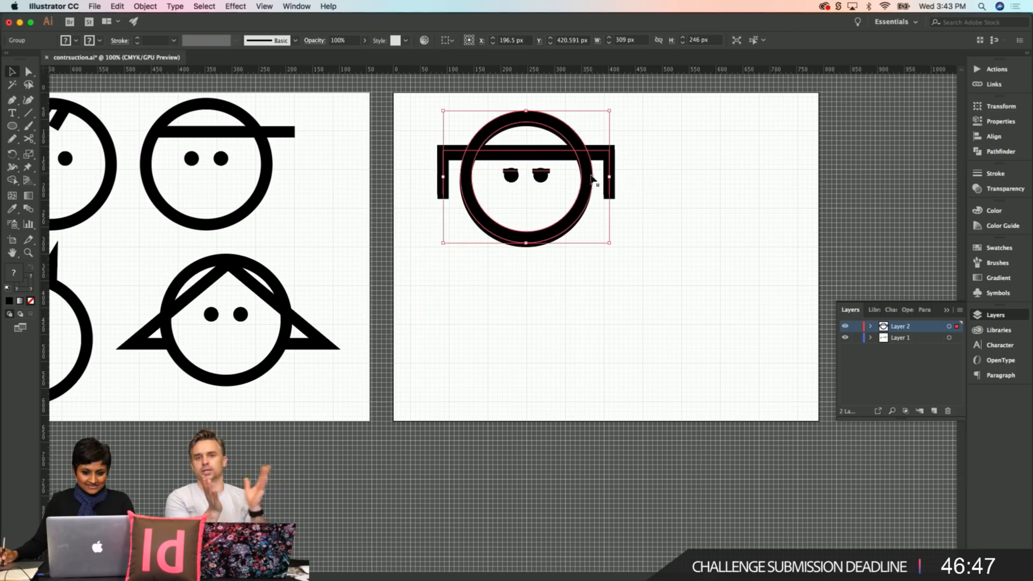
pyautogui.press('Down')
pyautogui.press('Down')
pyautogui.press('Down')
pyautogui.press('Down')
pyautogui.press('Down')
pyautogui.press('Down')
pyautogui.press('Down')
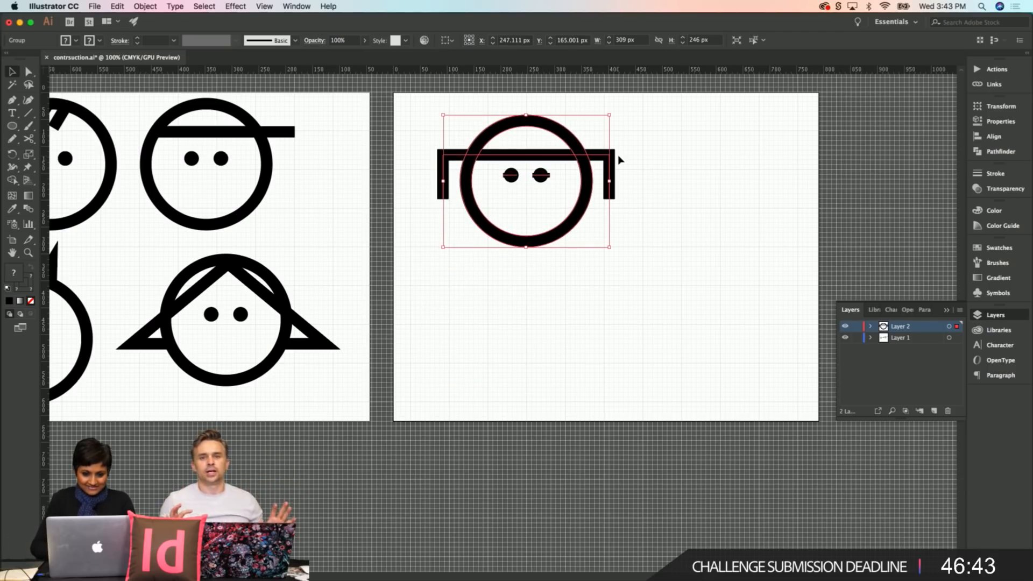
# Step: Hide Layer 2 with the closed-eye face and save the document
pyautogui.click(844, 327)
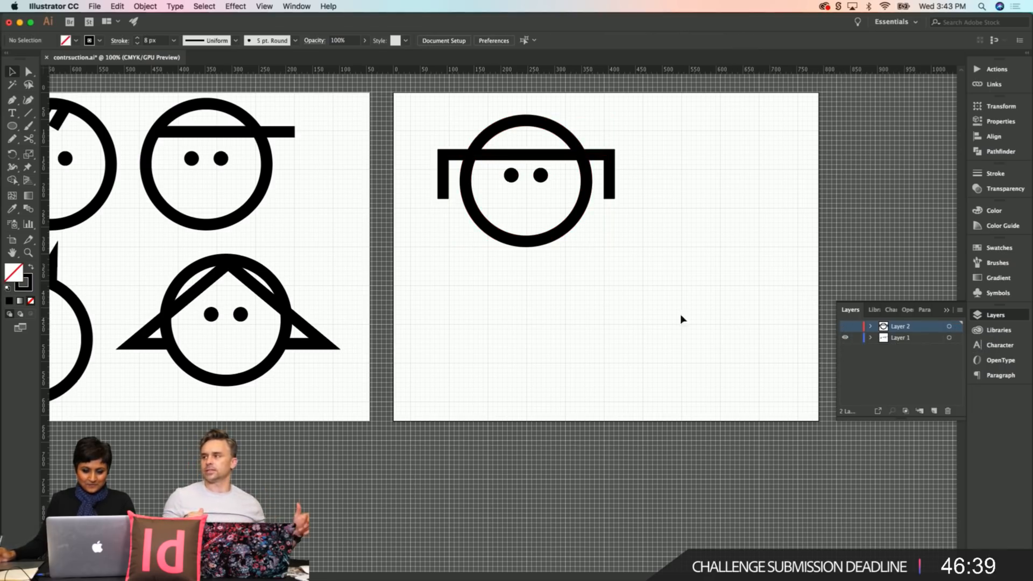
pyautogui.press('super+s')
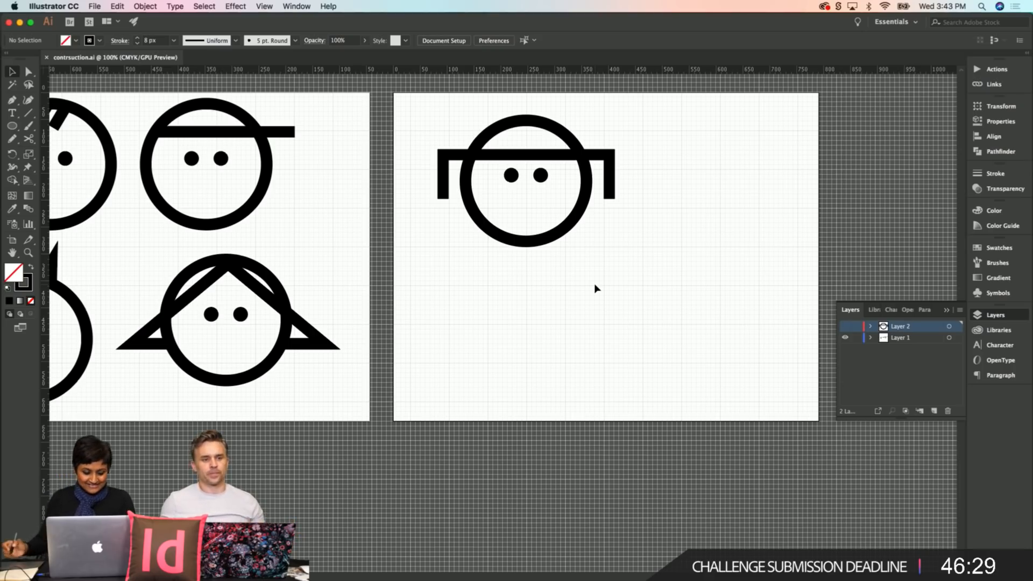
pyautogui.scroll(3, 423, 237)
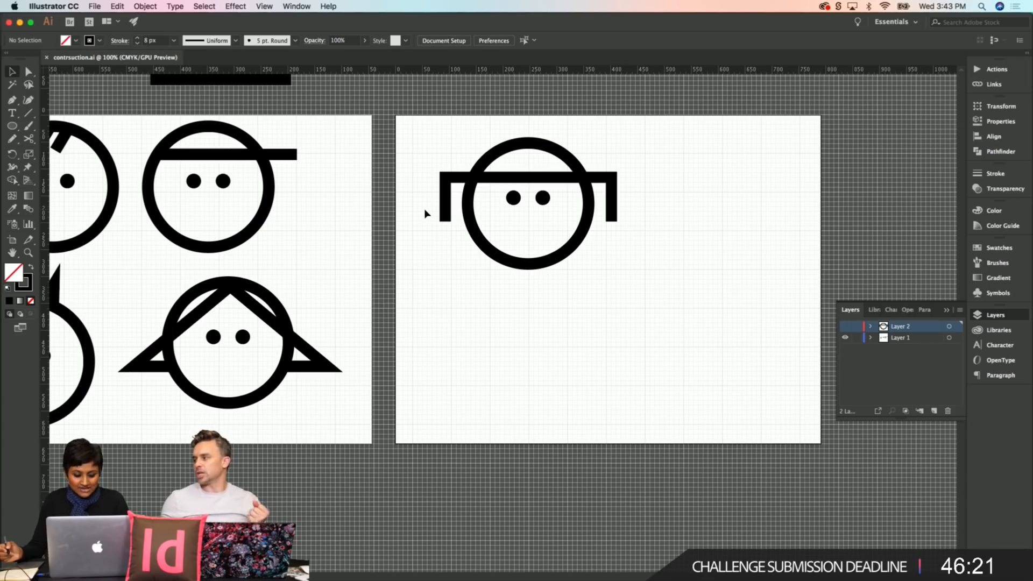
pyautogui.moveTo(512, 339); pyautogui.dragTo(506, 346)
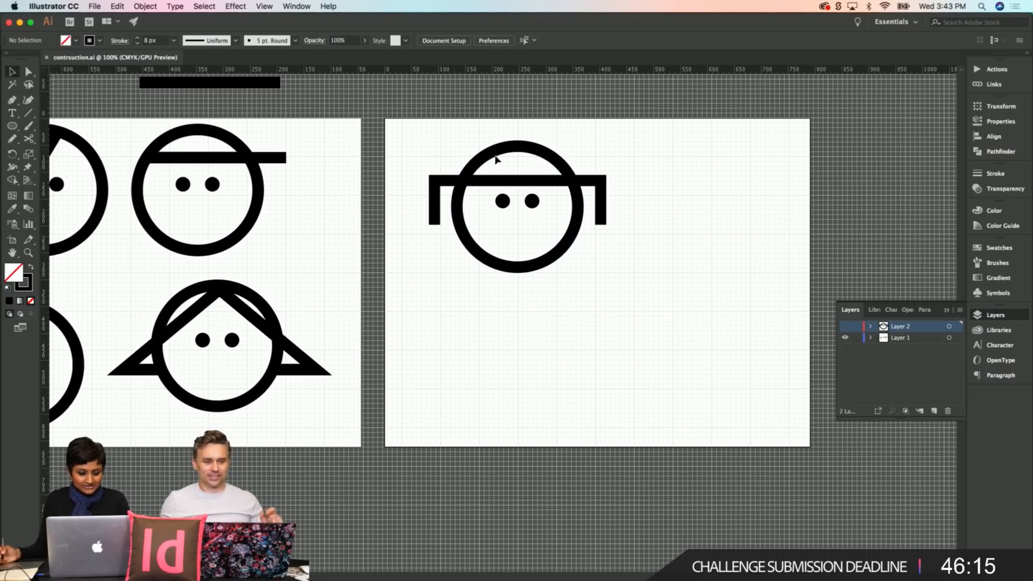
pyautogui.moveTo(445, 143)
pyautogui.mouseDown()
pyautogui.moveTo(420, 153)
pyautogui.moveTo(436, 148)
pyautogui.moveTo(431, 139)
pyautogui.mouseUp()
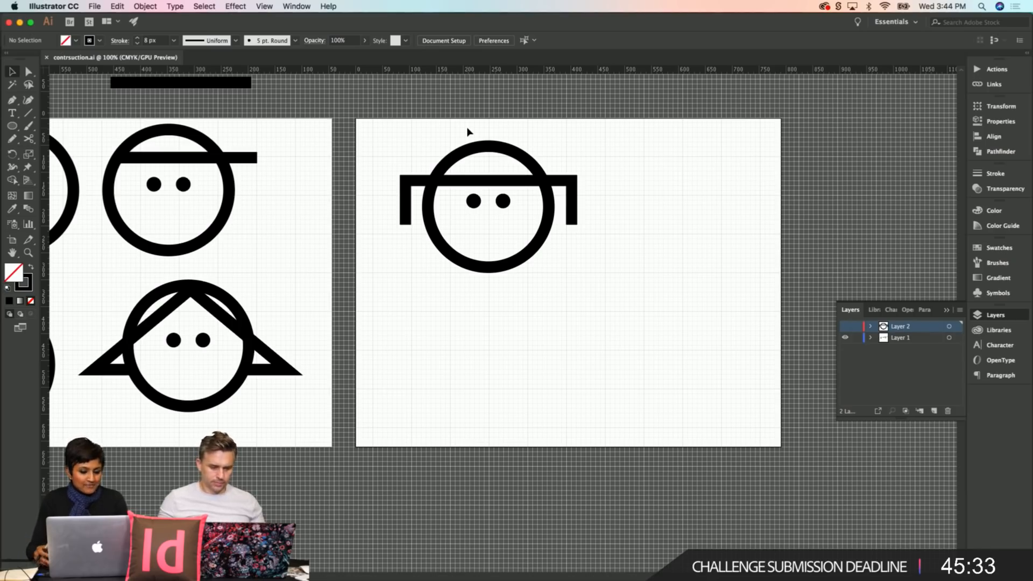
# Step: Alternate the visibility of Layer 1 and Layer 2 to compare the open-eye and closed-eye faces as a blink
pyautogui.click(846, 327)
pyautogui.click(845, 338)
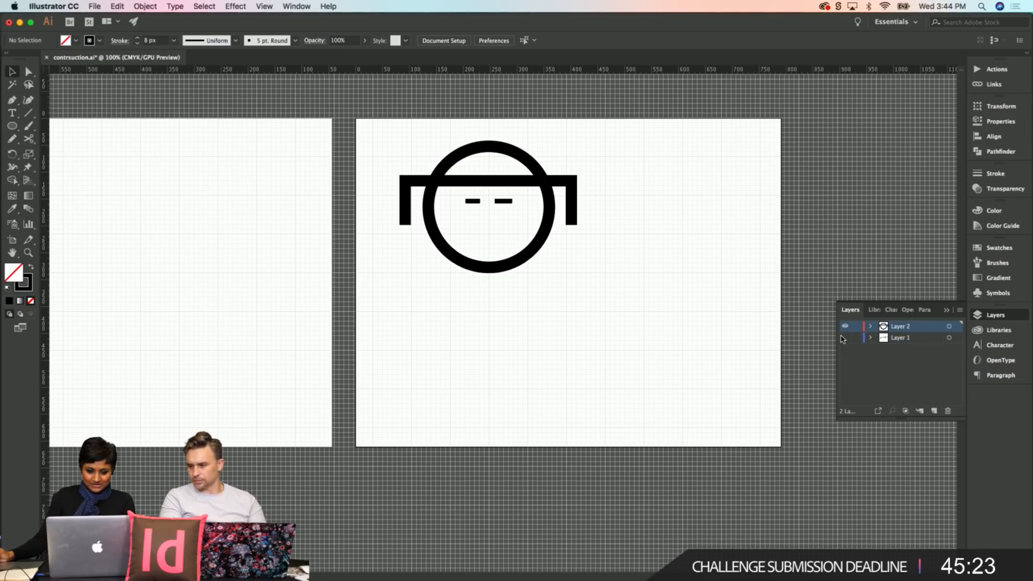
pyautogui.click(845, 327)
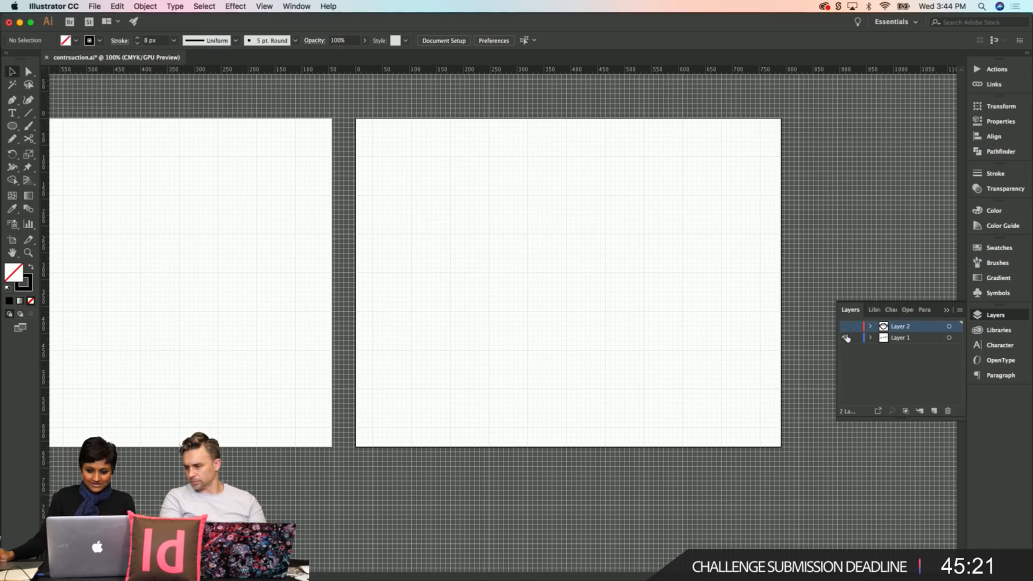
pyautogui.click(845, 338)
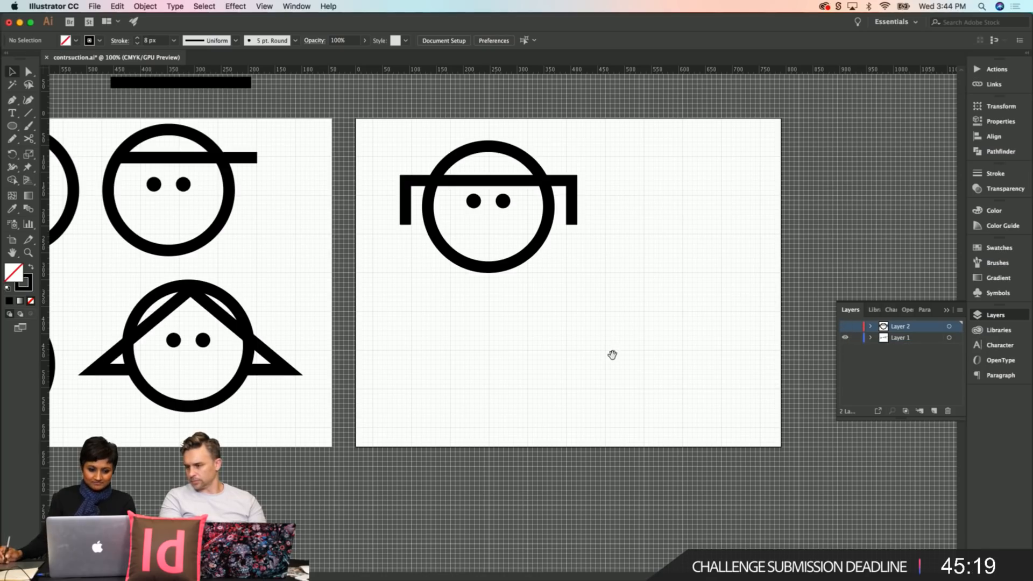
pyautogui.moveTo(612, 355); pyautogui.dragTo(341, 376)
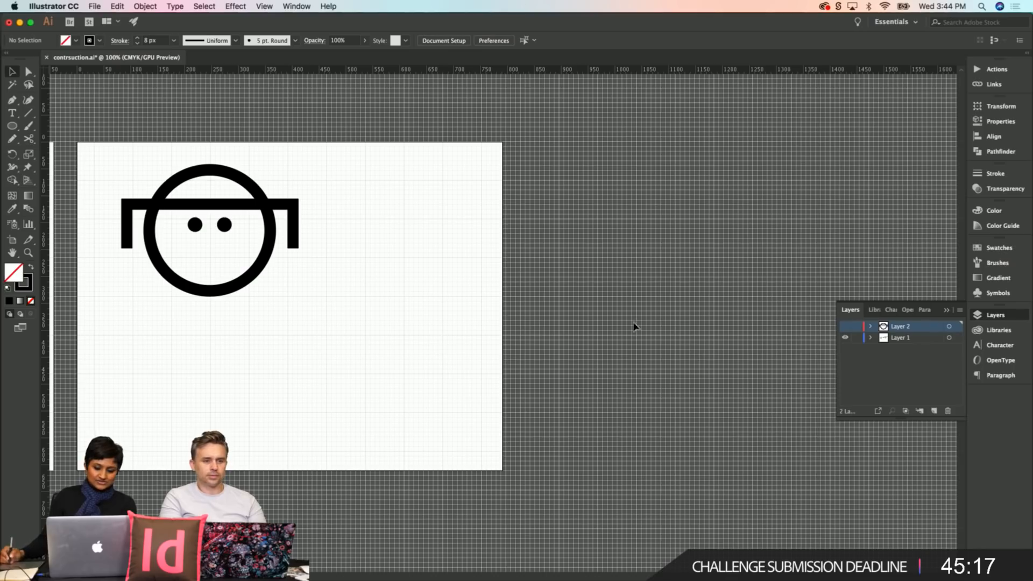
pyautogui.click(845, 327)
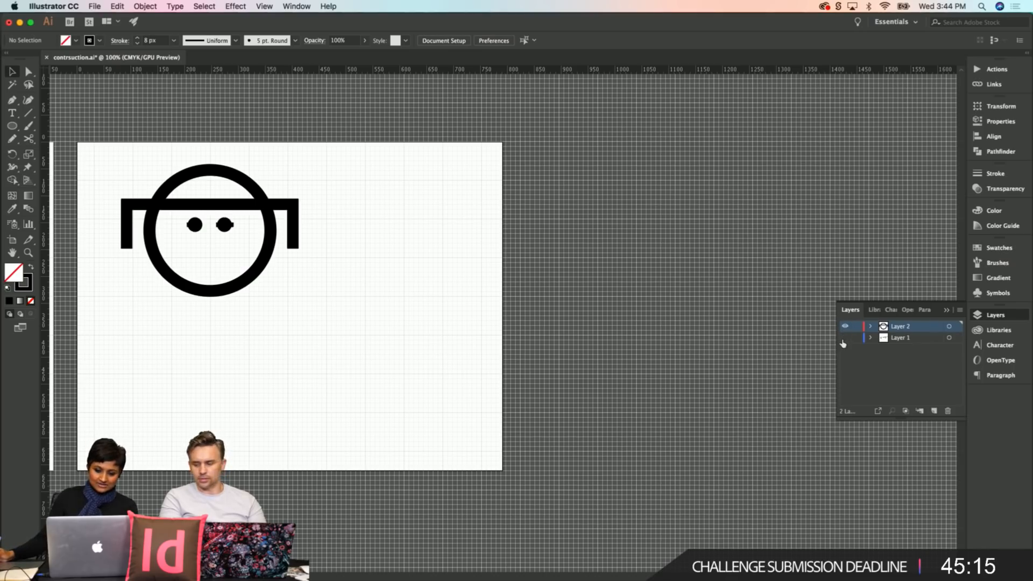
pyautogui.click(846, 327)
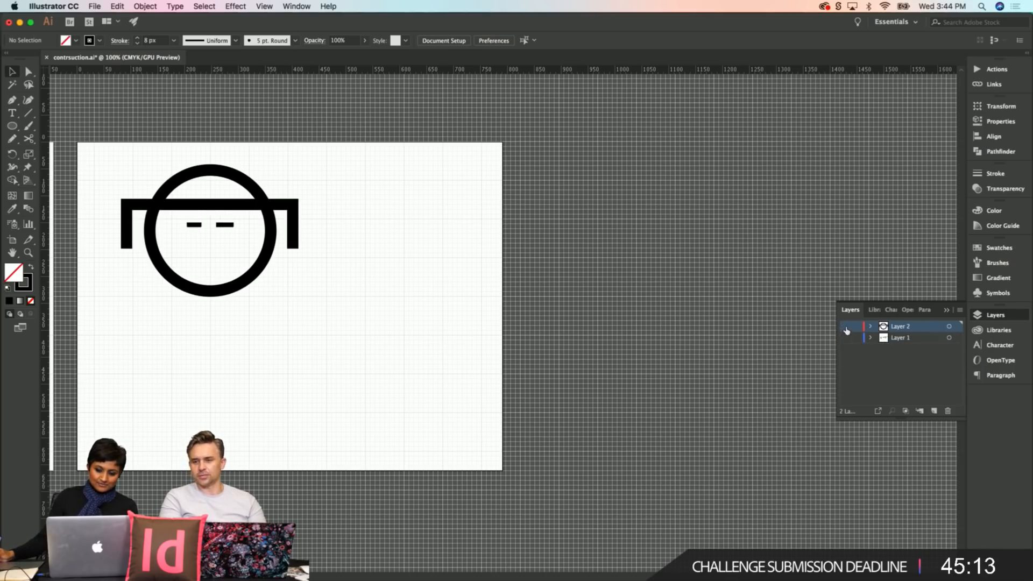
pyautogui.click(845, 337)
pyautogui.click(845, 337)
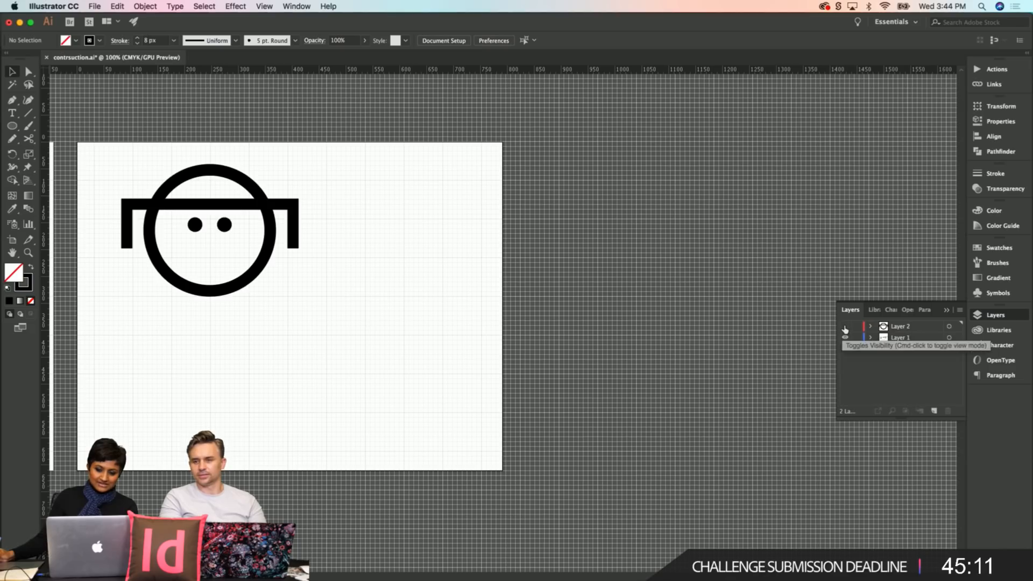
pyautogui.click(845, 327)
pyautogui.click(846, 327)
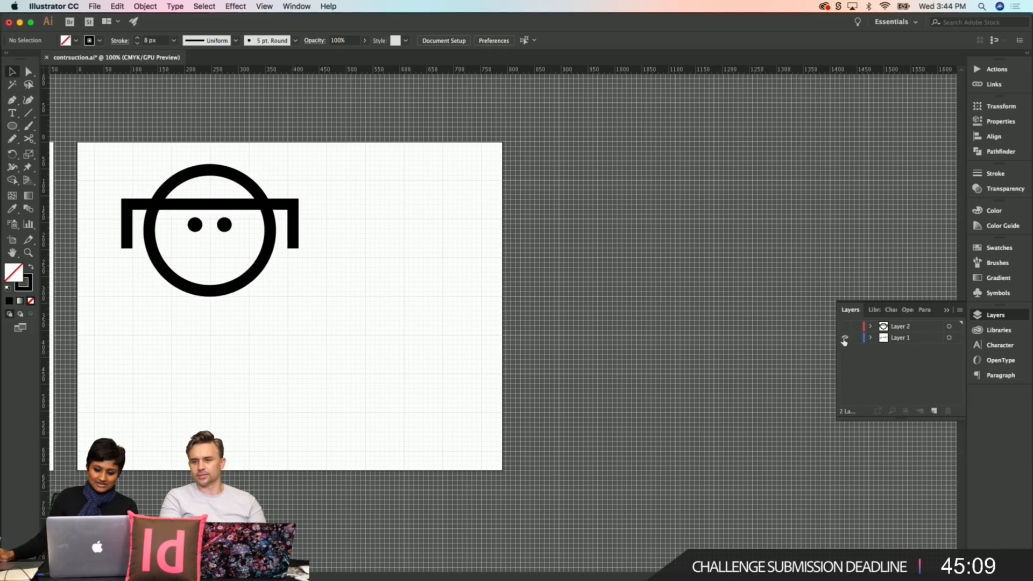
pyautogui.click(845, 337)
pyautogui.hscroll(-10, 466, 334)
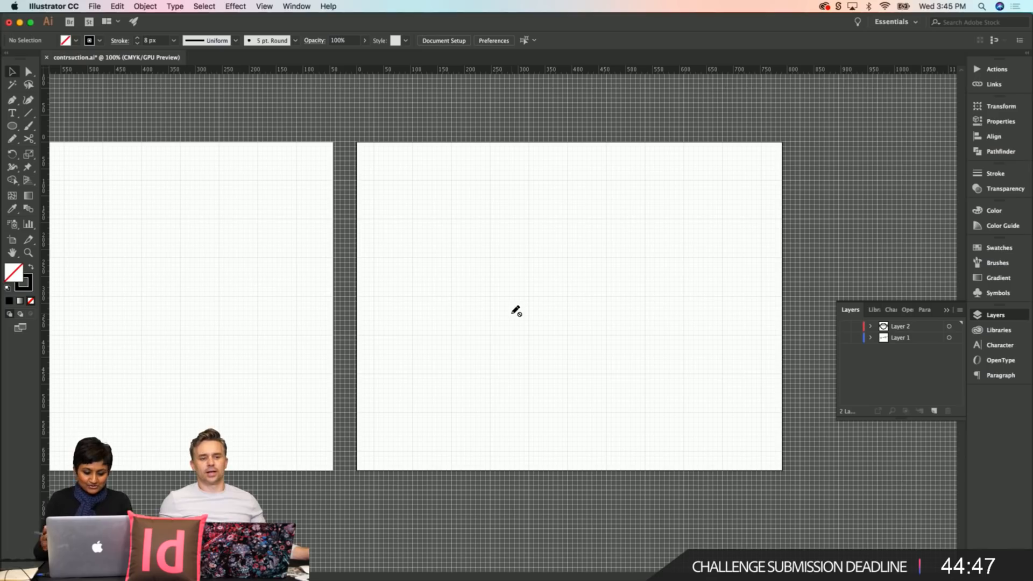
pyautogui.click(845, 326)
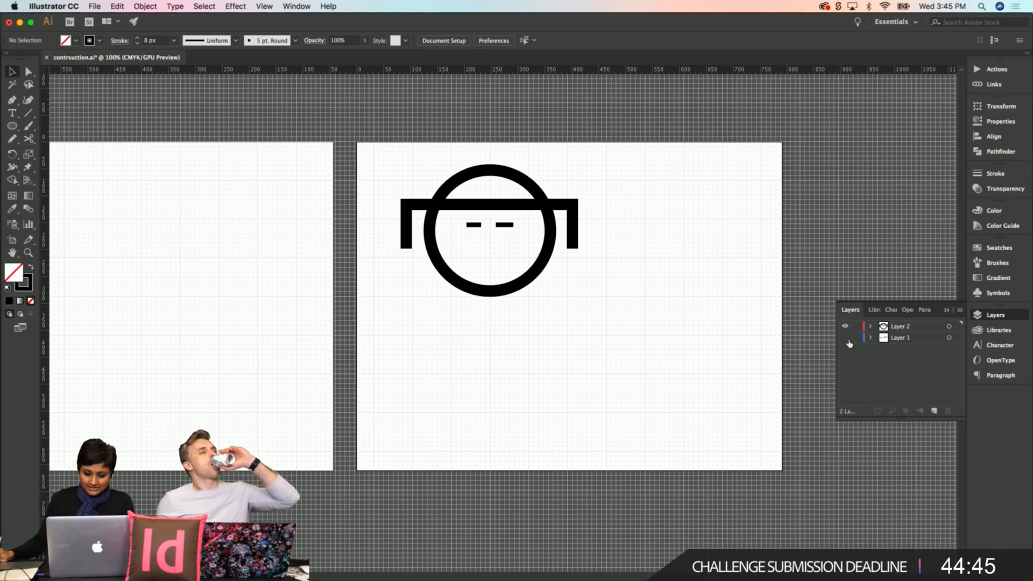
pyautogui.click(846, 338)
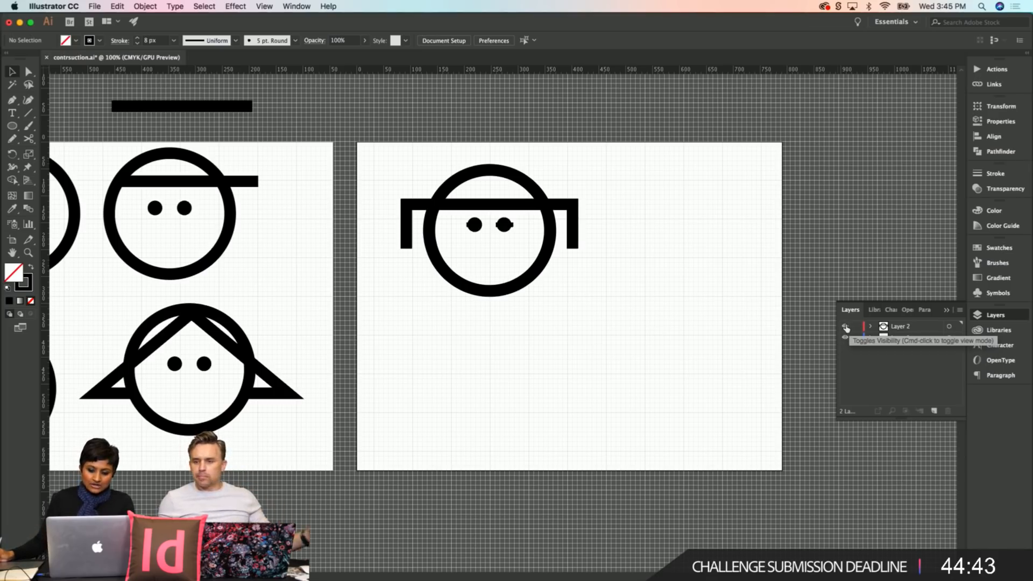
pyautogui.click(845, 326)
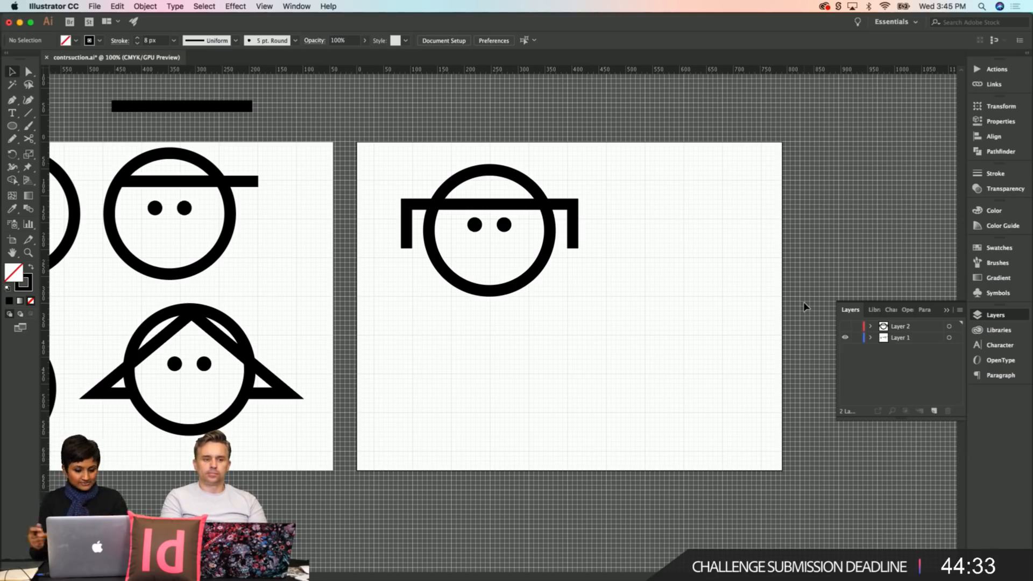
# Step: Save the document with Layer 2 hidden and Layer 1 shown
pyautogui.hscroll(-5, 429, 360)
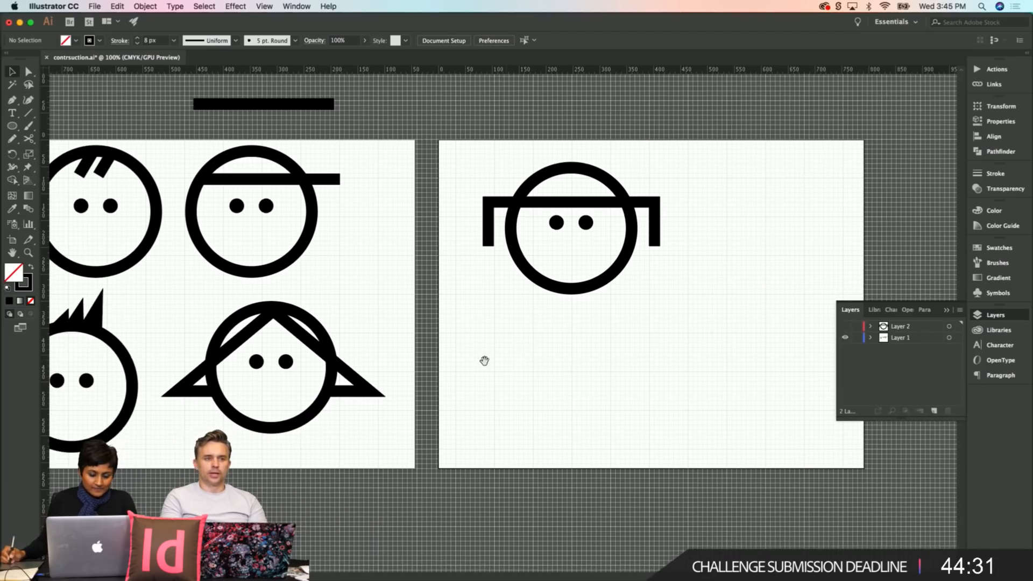
pyautogui.press('super+s')
pyautogui.hscroll(3, 527, 360)
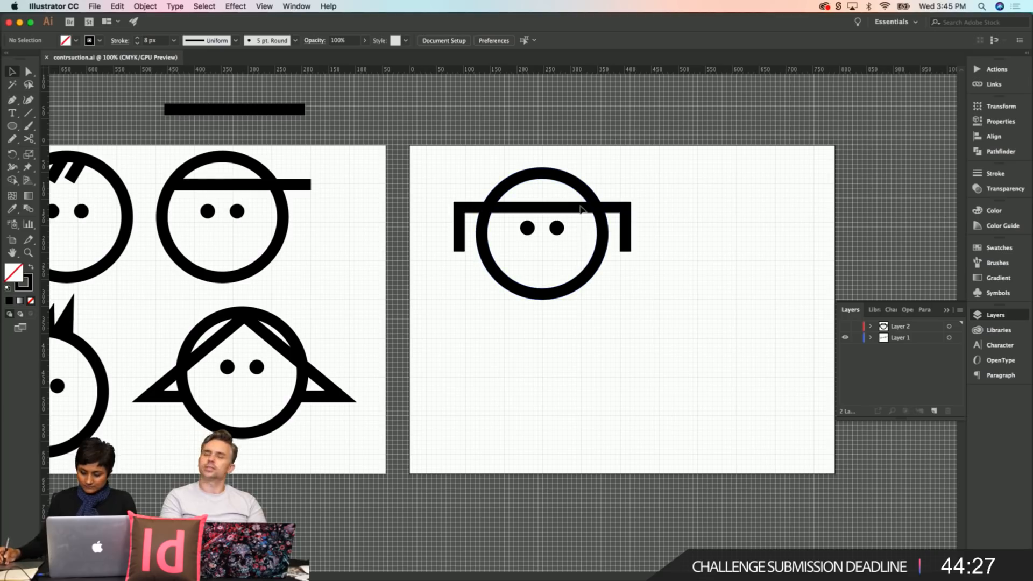
# Step: Look over the face variations and the playfully logo on the neighbouring artboards
pyautogui.moveTo(445, 159); pyautogui.dragTo(657, 337)
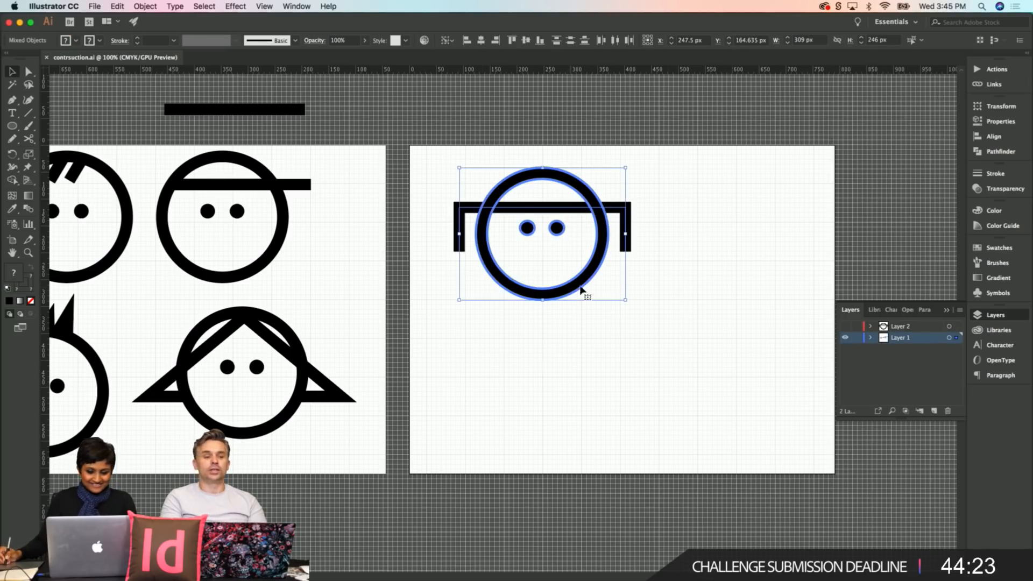
pyautogui.click(677, 328)
pyautogui.press('z')
pyautogui.keyDown('alt'); pyautogui.click(608, 337); pyautogui.keyUp('alt')
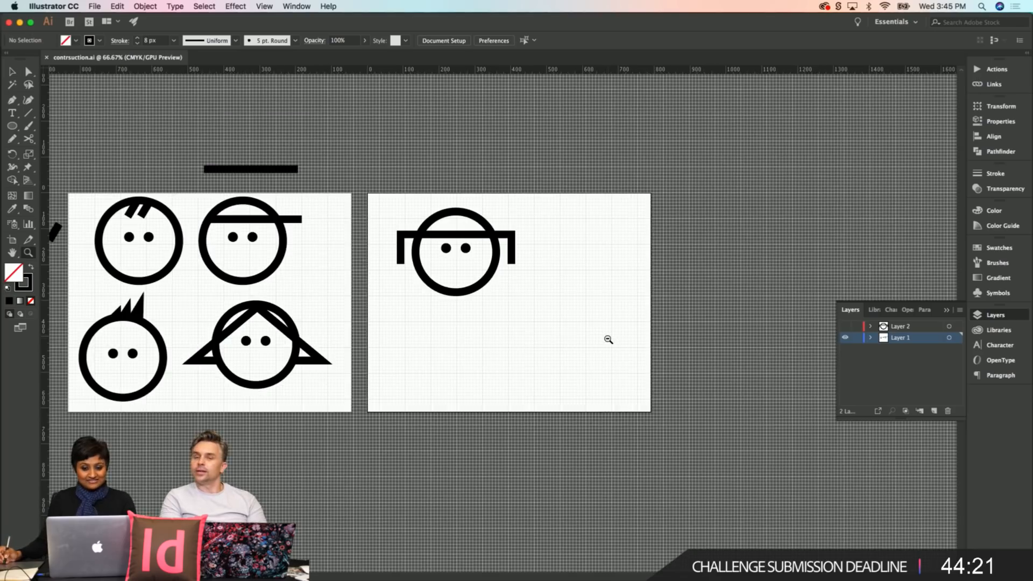
pyautogui.keyDown('alt'); pyautogui.click(609, 339); pyautogui.keyUp('alt')
pyautogui.moveTo(544, 337); pyautogui.dragTo(697, 339)
pyautogui.hscroll(-5, 697, 340)
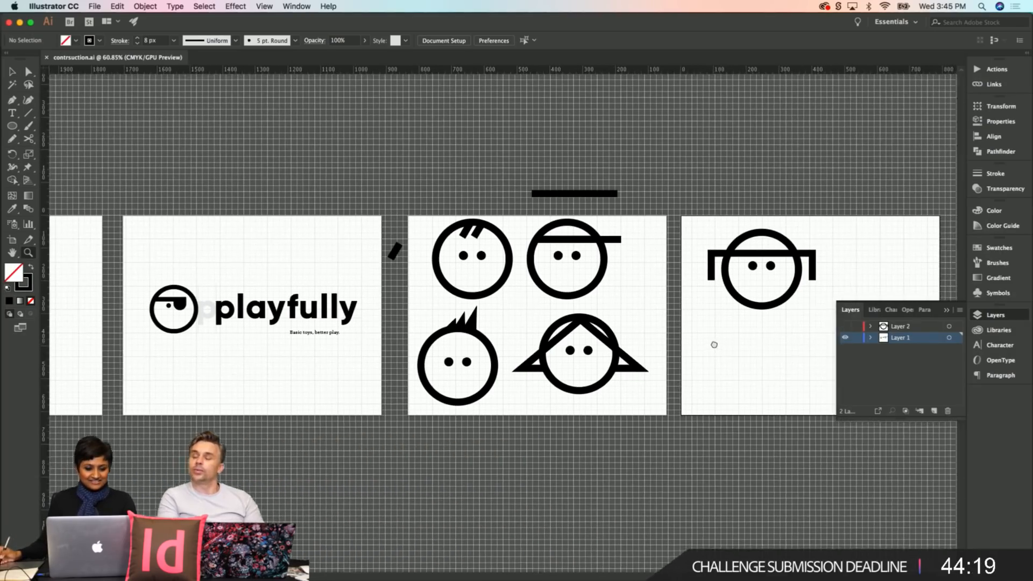
pyautogui.hscroll(10, 670, 336)
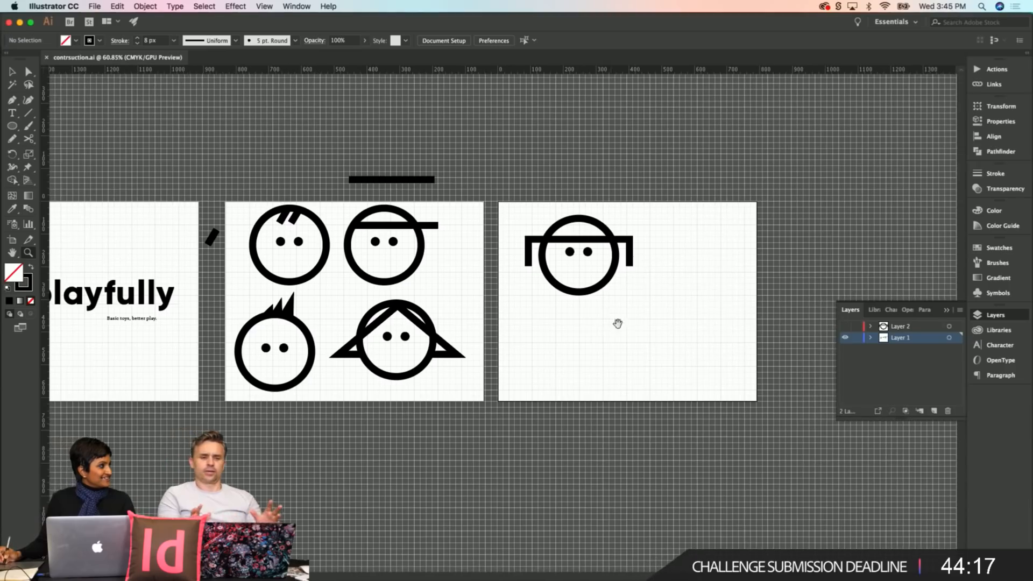
pyautogui.press('v')
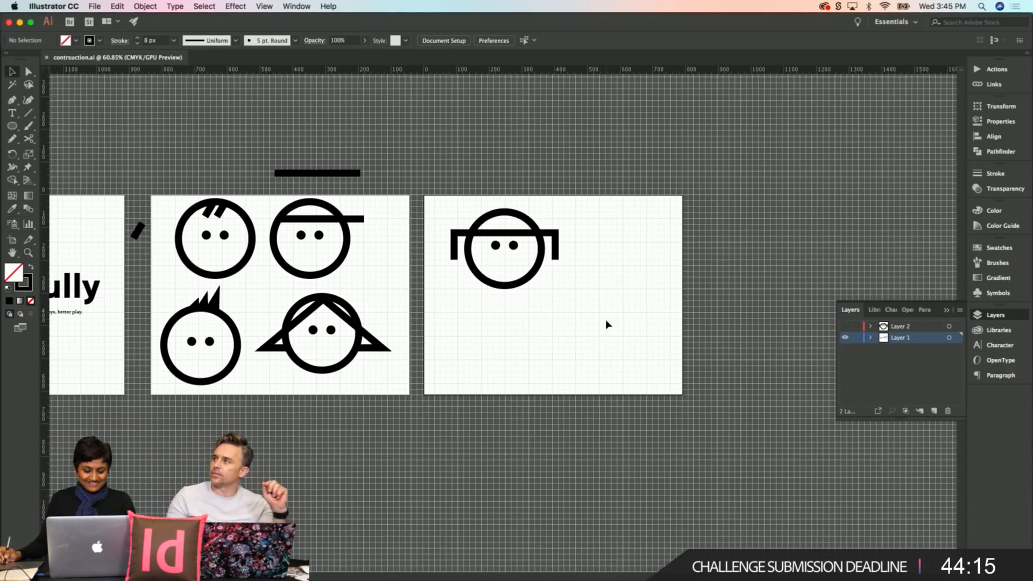
# Step: Duplicate the round face with its eyes, without the angular hair line, straight below the original on the same artboard
pyautogui.click(530, 278)
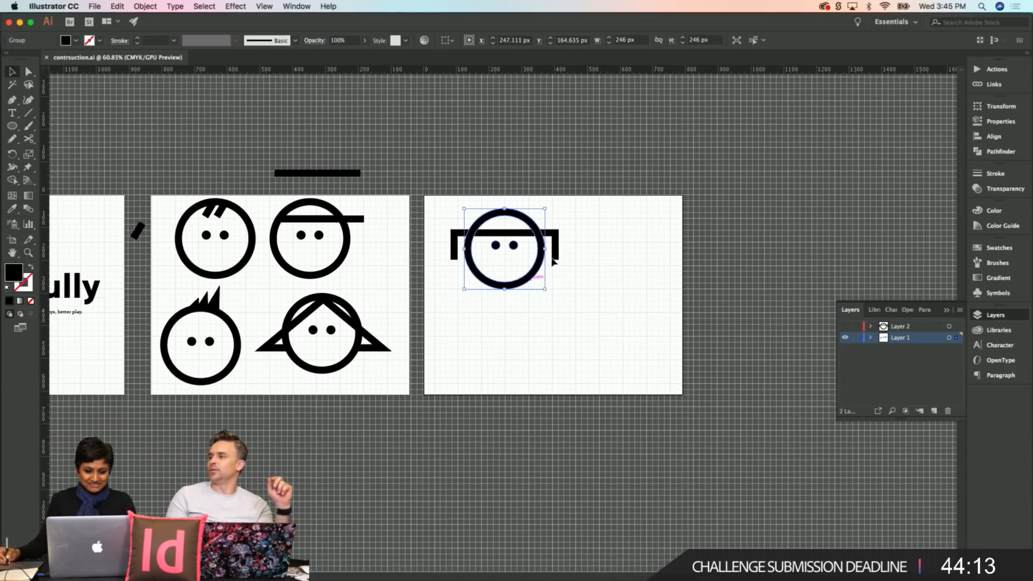
pyautogui.moveTo(515, 212); pyautogui.dragTo(516, 317)
pyautogui.click(604, 316)
pyautogui.press('z')
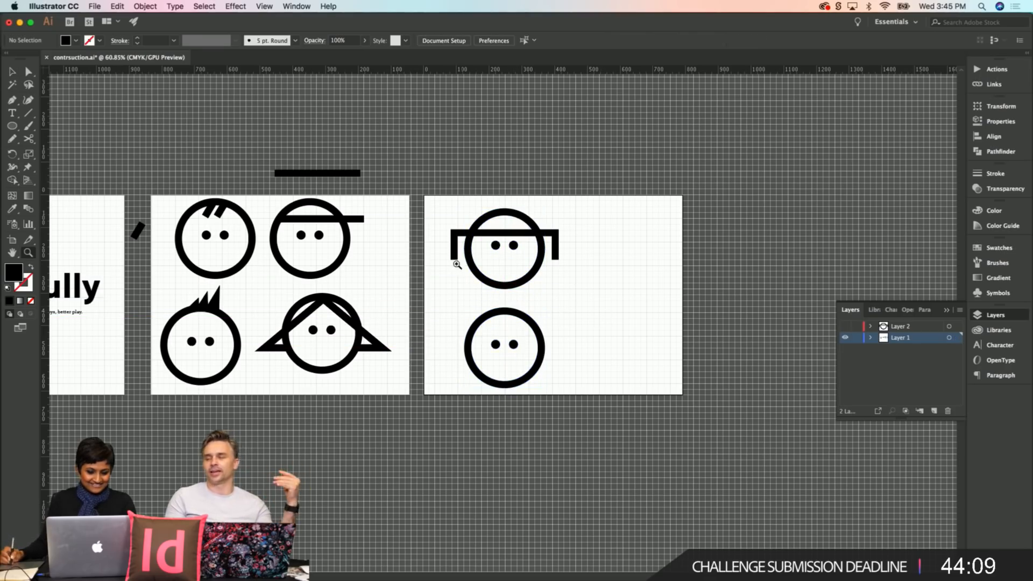
pyautogui.moveTo(457, 265); pyautogui.dragTo(570, 272)
pyautogui.press('v')
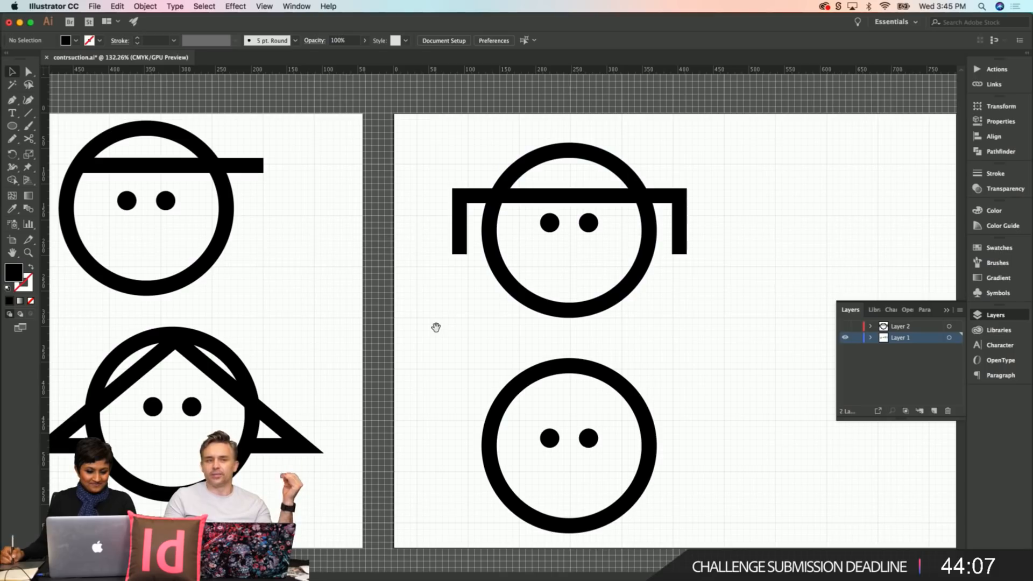
pyautogui.moveTo(436, 327); pyautogui.dragTo(437, 298)
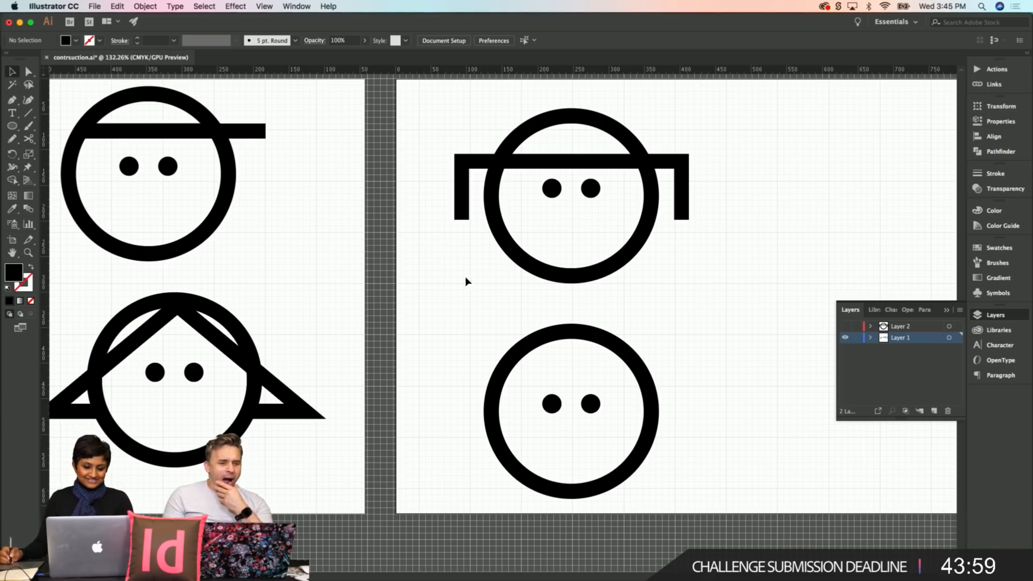
pyautogui.press('p')
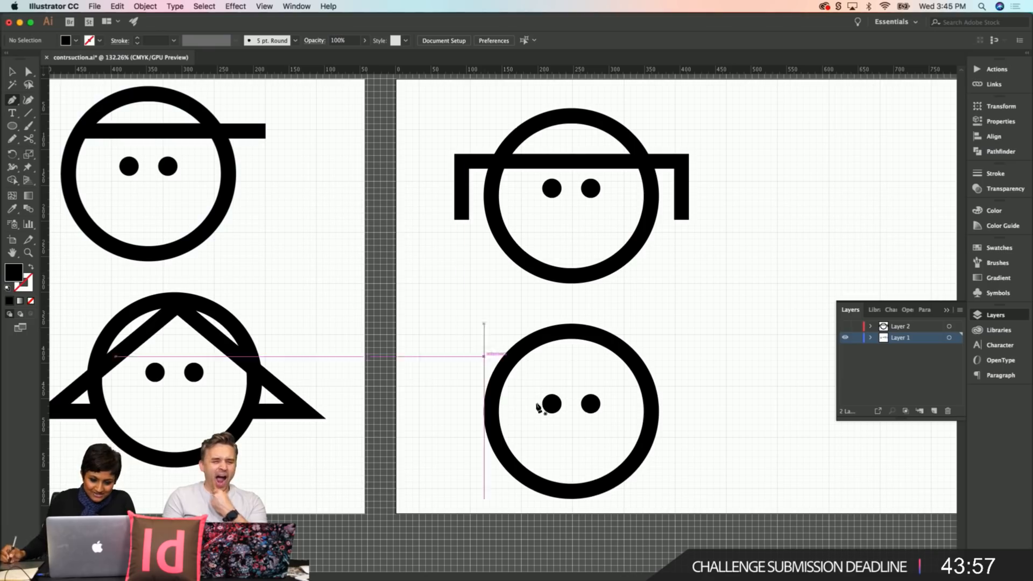
pyautogui.click(503, 384)
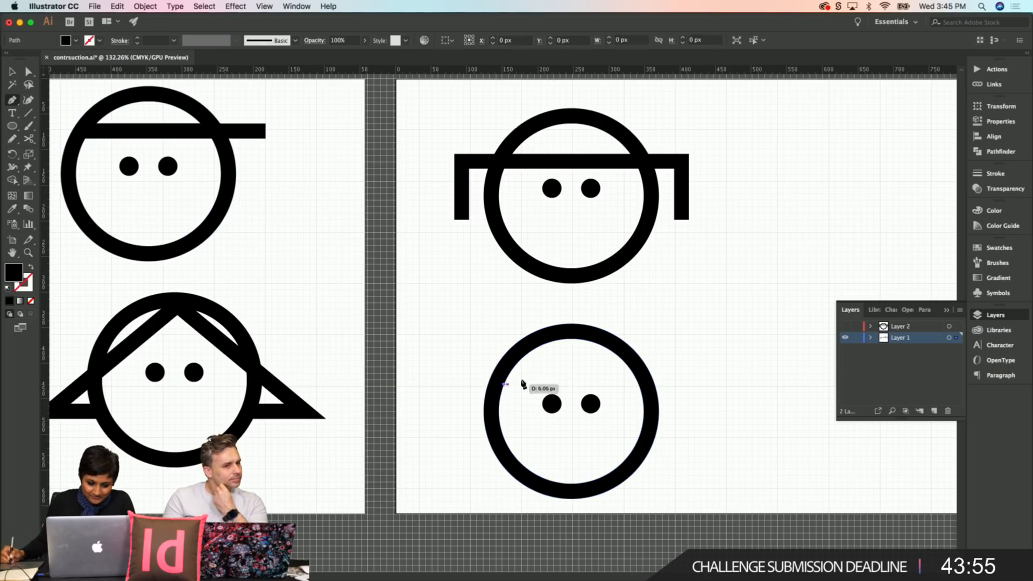
pyautogui.click(542, 349)
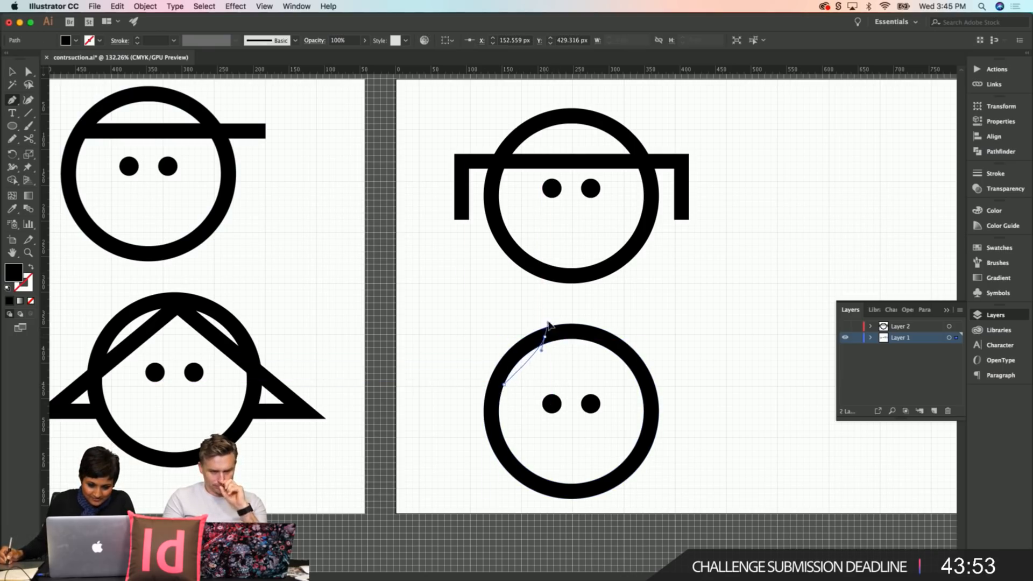
pyautogui.moveTo(548, 324); pyautogui.dragTo(525, 295)
pyautogui.press('super+z')
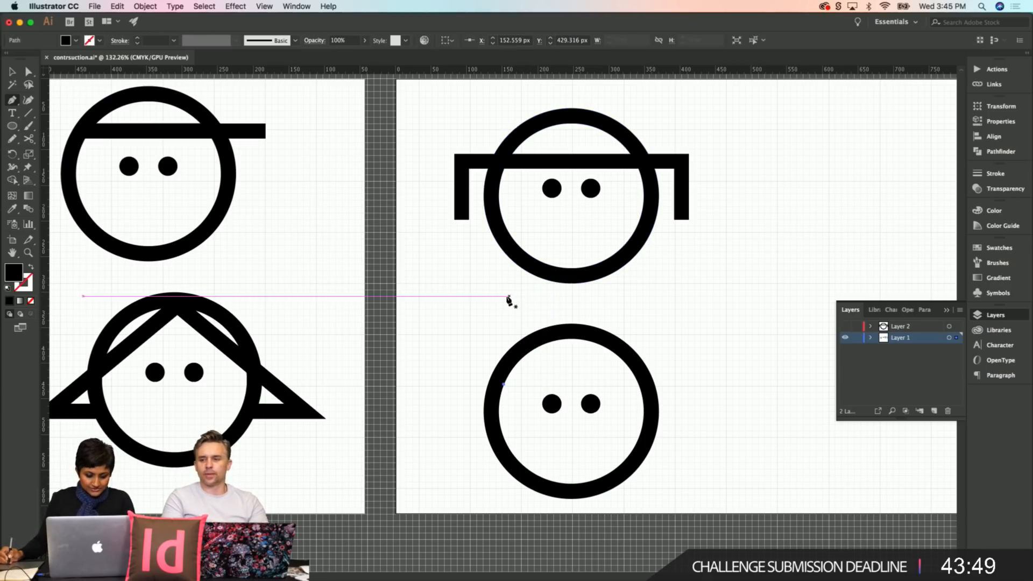
# Step: Draw a circle about 57 px across over the lower face's upper-left edge and swap its fill and stroke, leaving a black outline
pyautogui.click(12, 127)
pyautogui.moveTo(497, 359); pyautogui.dragTo(536, 396)
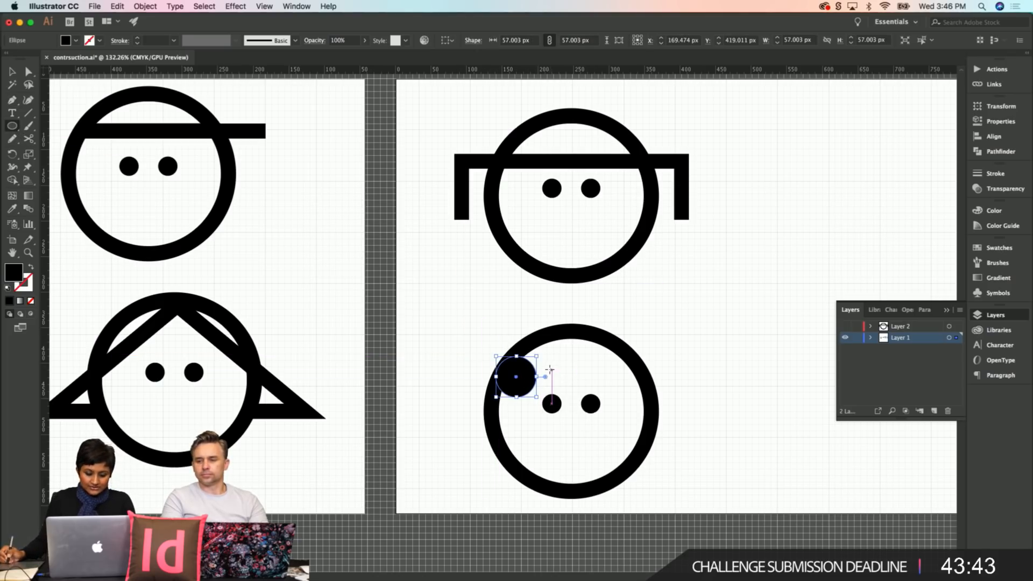
pyautogui.click(31, 266)
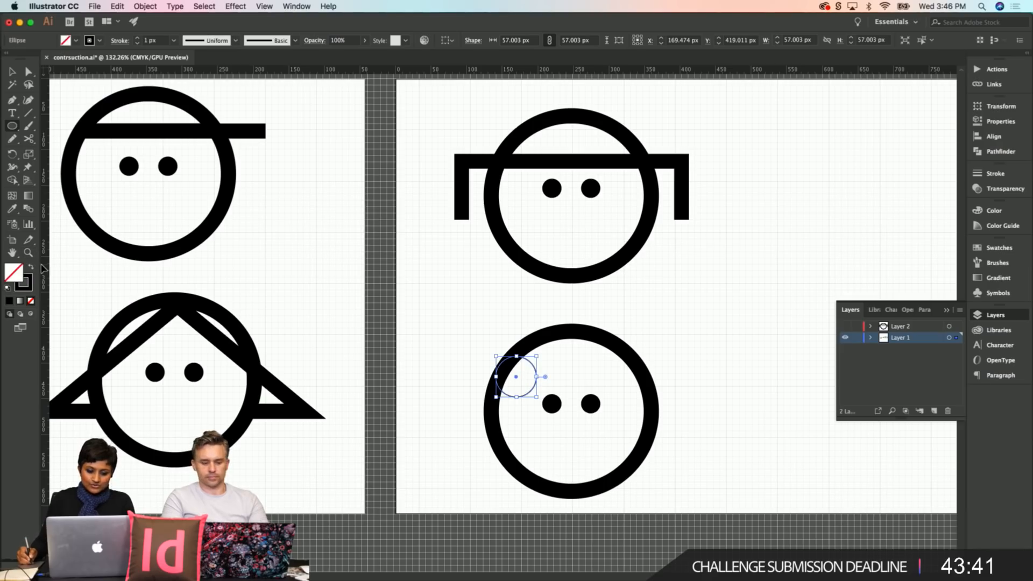
# Step: Copy the 21 px black stroke of the loose bar above the artboards onto the small circle with the Eyedropper
pyautogui.press('i')
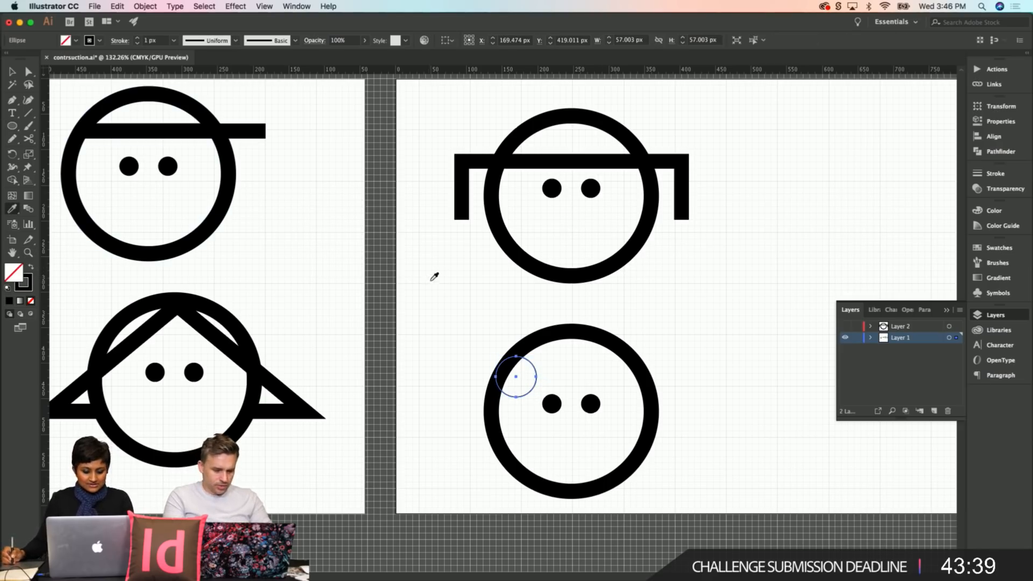
pyautogui.press('z')
pyautogui.keyDown('alt'); pyautogui.click(439, 277); pyautogui.keyUp('alt')
pyautogui.keyDown('alt'); pyautogui.click(460, 275); pyautogui.keyUp('alt')
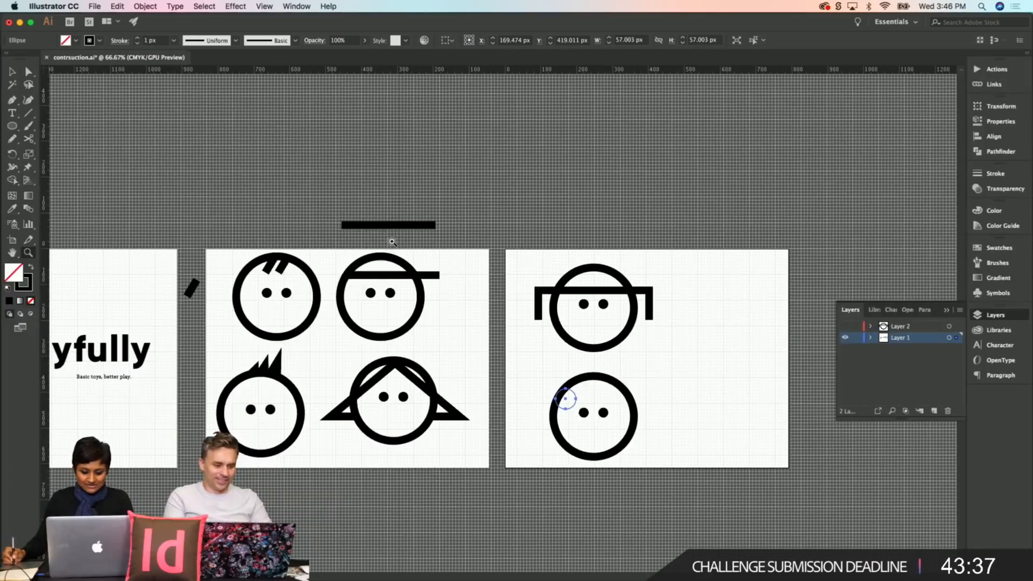
pyautogui.press('i')
pyautogui.click(412, 223)
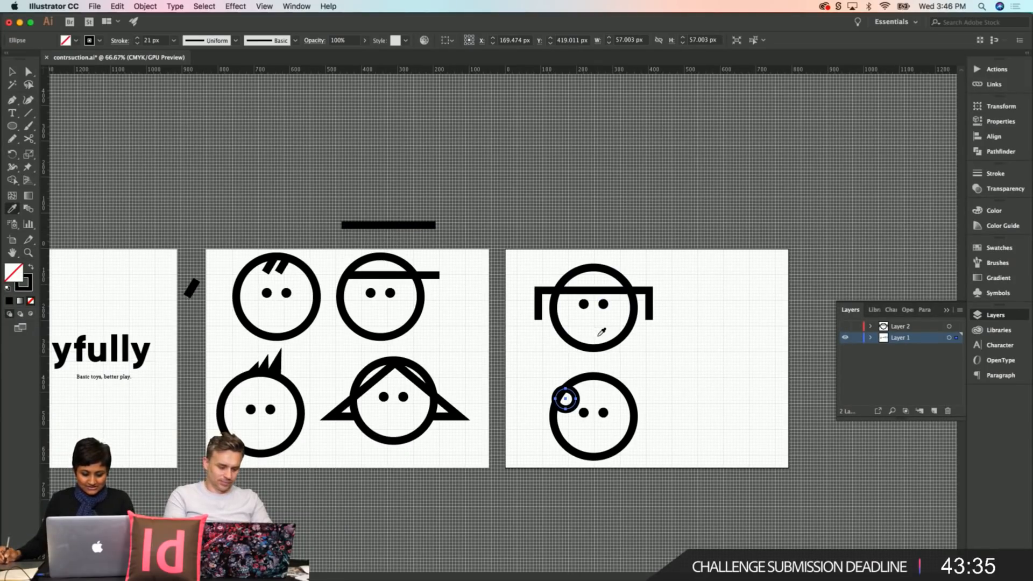
# Step: Enlarge the small circle on the lower face's upper-left edge to about 104 px across
pyautogui.press('z')
pyautogui.moveTo(524, 360); pyautogui.dragTo(632, 350)
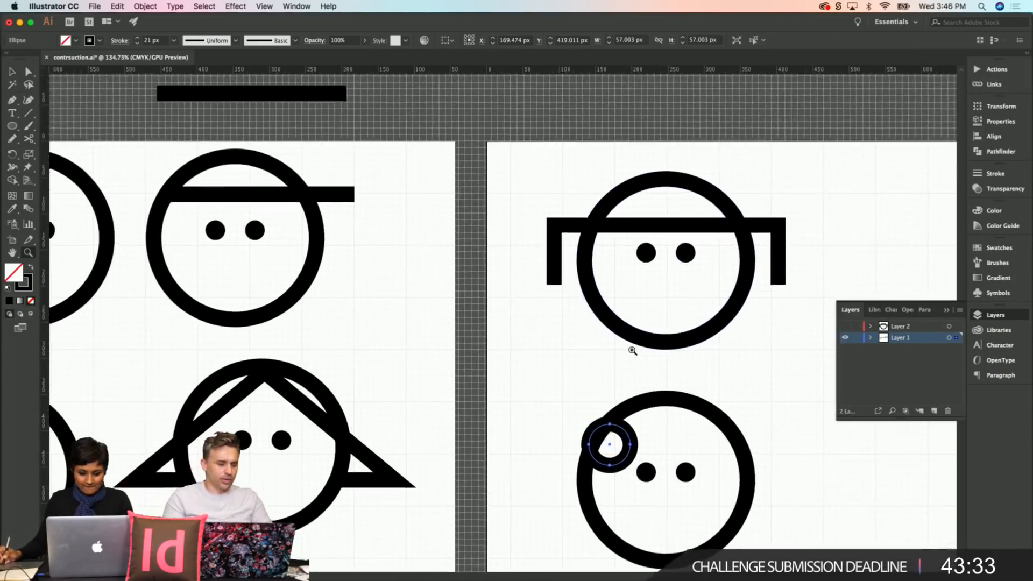
pyautogui.hscroll(3, 592, 344)
pyautogui.scroll(-2, 592, 344)
pyautogui.press('v')
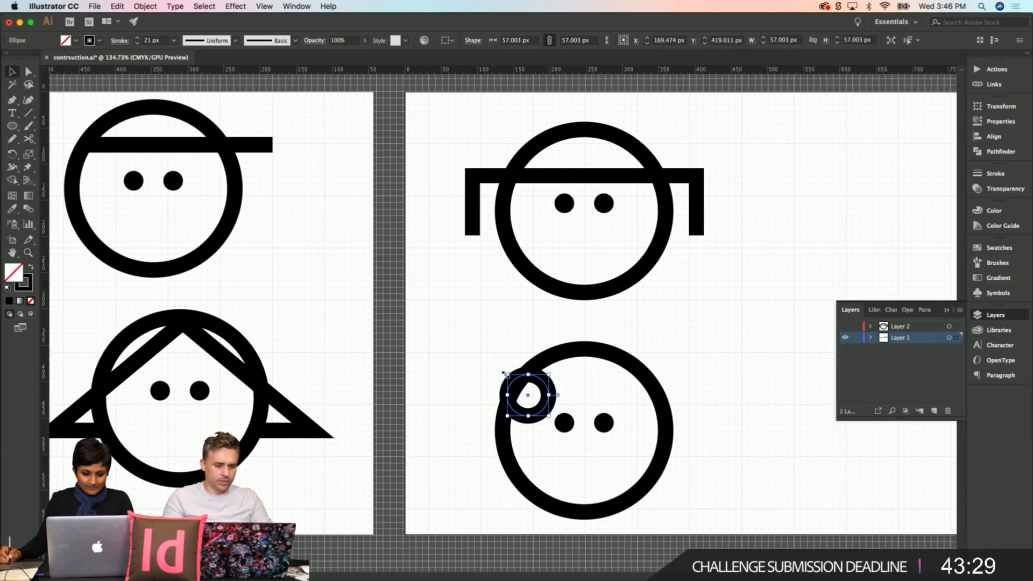
pyautogui.moveTo(504, 373); pyautogui.dragTo(538, 379)
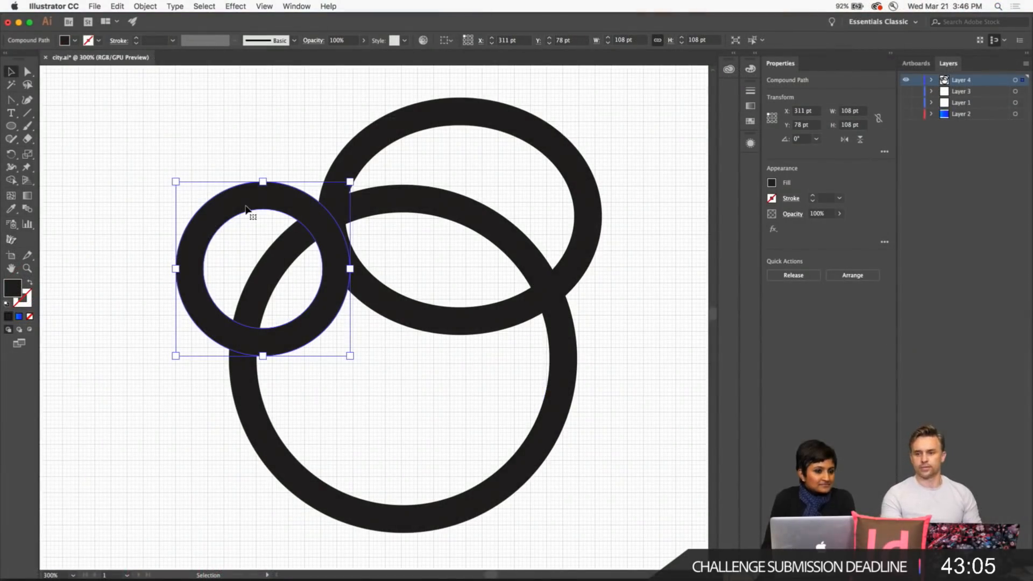
pyautogui.click(213, 354)
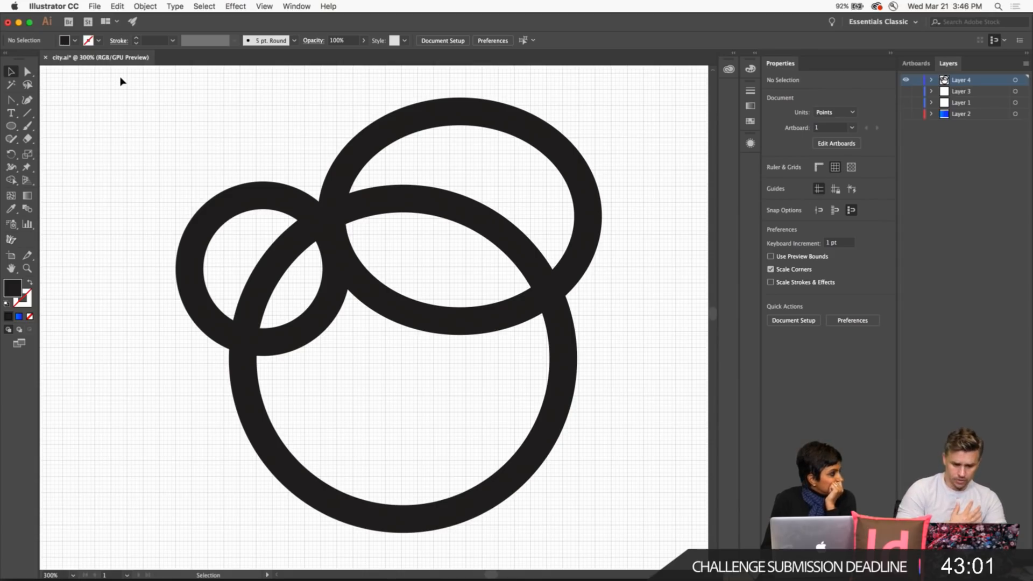
pyautogui.moveTo(168, 105); pyautogui.dragTo(680, 489)
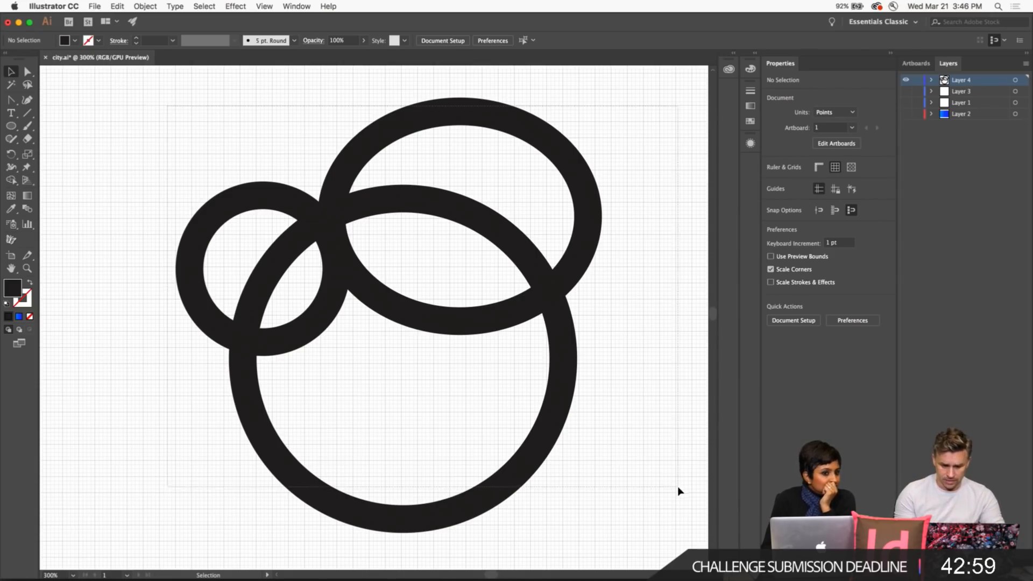
pyautogui.click(170, 152)
pyautogui.click(377, 138)
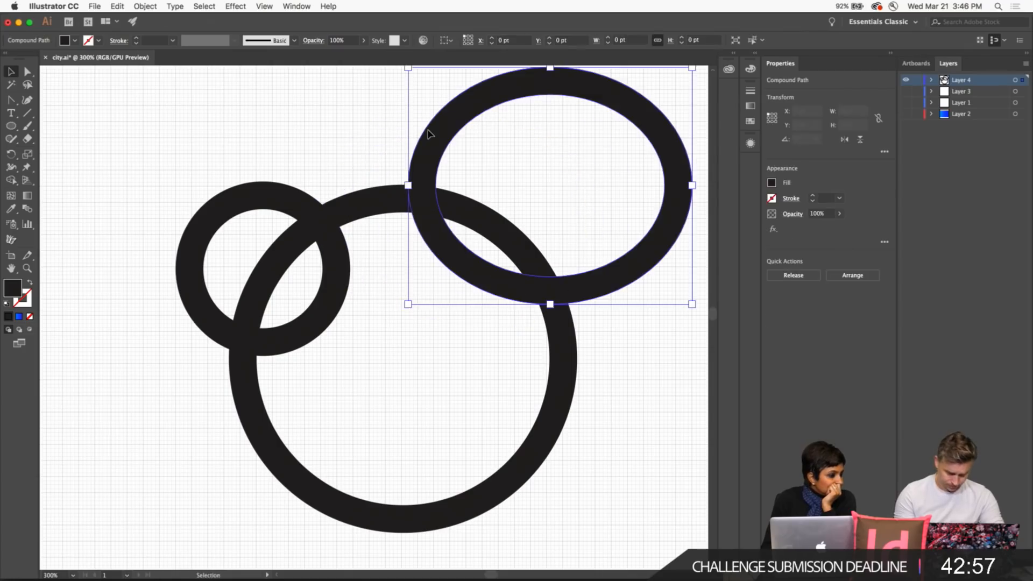
pyautogui.click(267, 200)
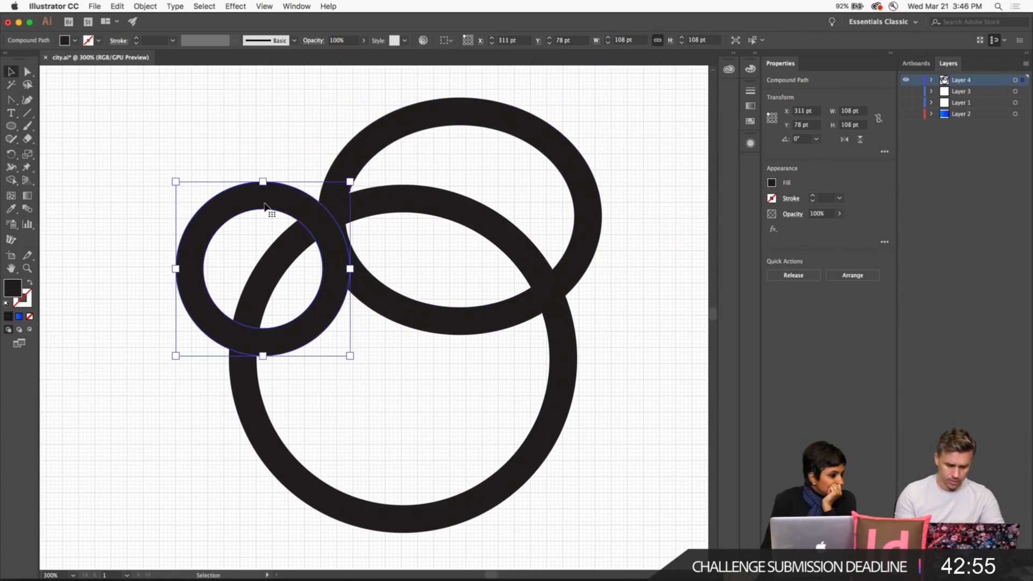
pyautogui.click(173, 156)
# Step: Select all three overlapping rings and delete the oval's and small ring's parts outside the large ring with the Shape Builder
pyautogui.moveTo(152, 126); pyautogui.dragTo(650, 450)
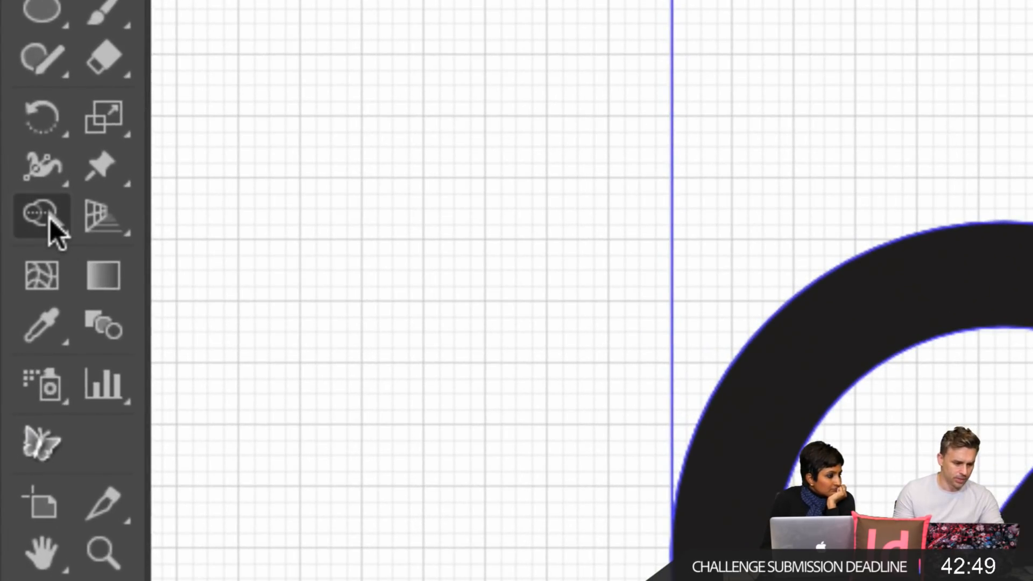
pyautogui.click(49, 218)
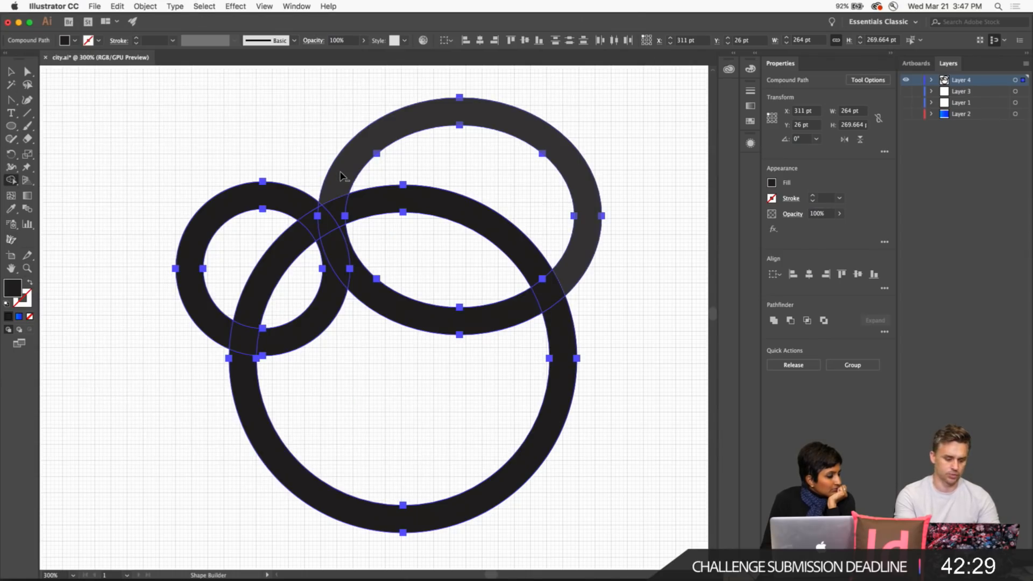
pyautogui.keyDown('alt'); pyautogui.click(340, 176); pyautogui.keyUp('alt')
pyautogui.keyDown('alt'); pyautogui.click(258, 195); pyautogui.keyUp('alt')
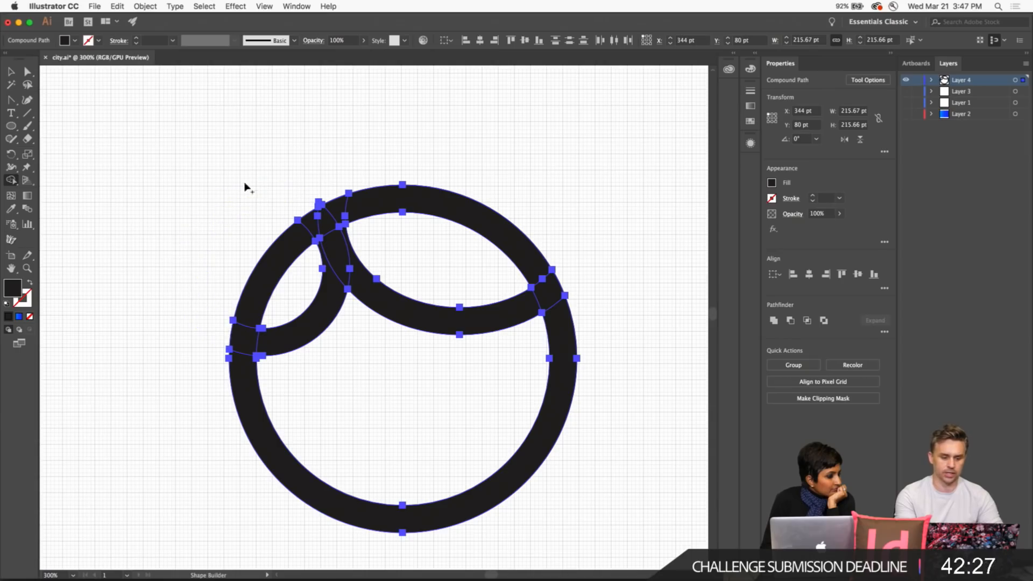
pyautogui.click(11, 68)
pyautogui.click(171, 173)
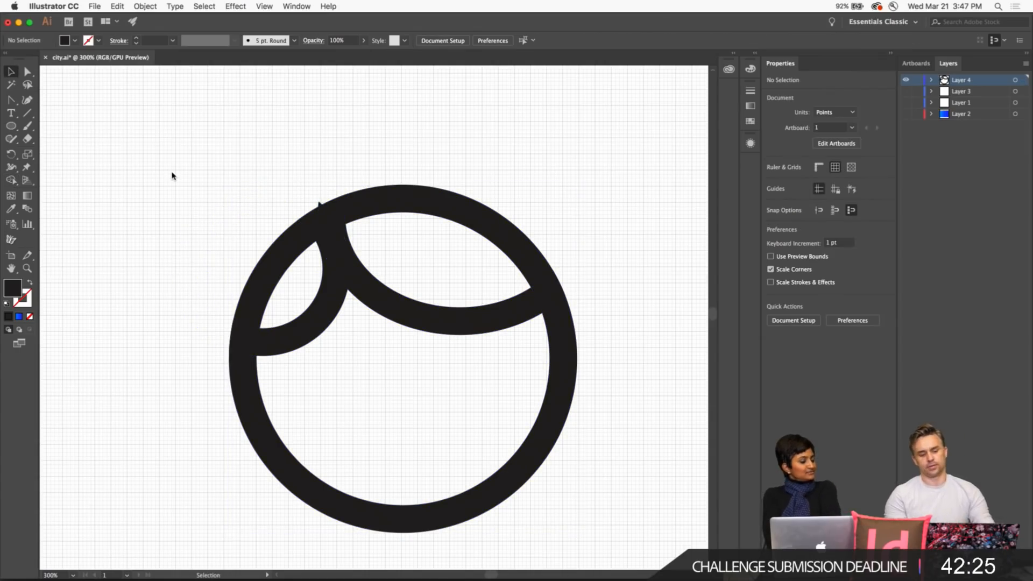
# Step: Remove the tiny spike protruding from the large ring's upper-left edge with the Shape Builder
pyautogui.click(320, 207)
pyautogui.click(215, 170)
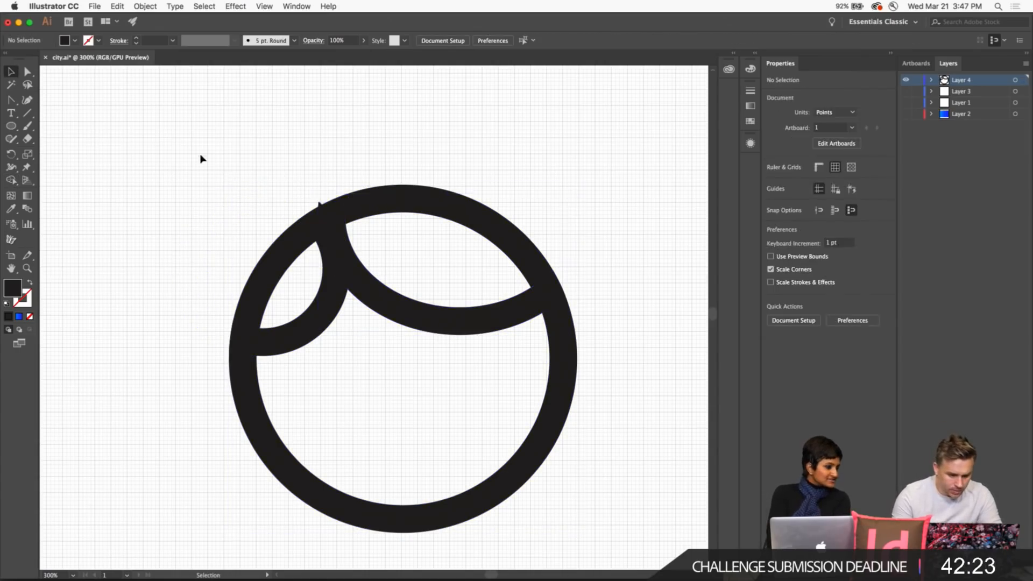
pyautogui.moveTo(198, 162); pyautogui.dragTo(663, 472)
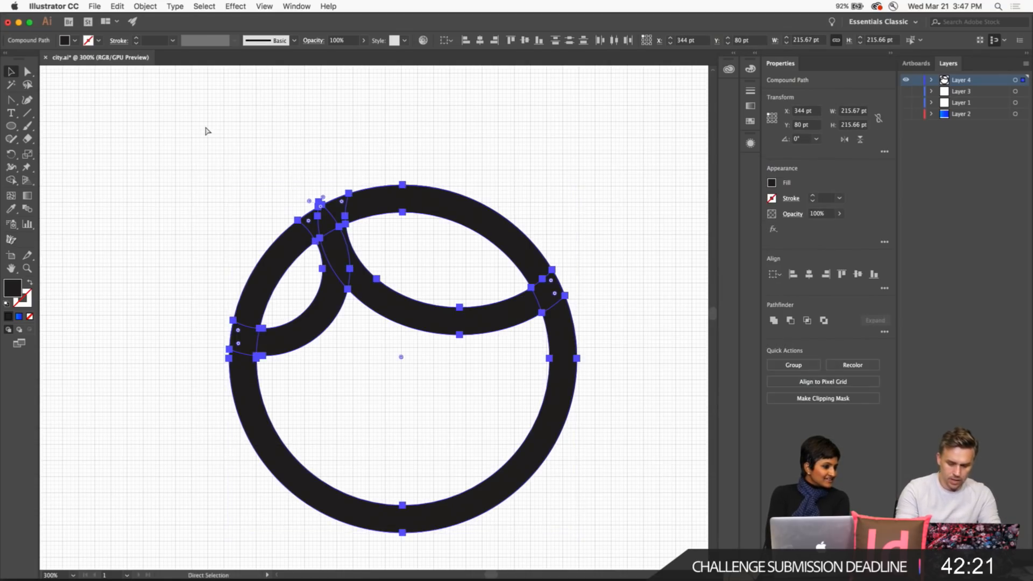
pyautogui.press('super+equal')
pyautogui.press('super+equal')
pyautogui.press('super+equal')
pyautogui.scroll(3, 206, 131)
pyautogui.hscroll(-2, 206, 131)
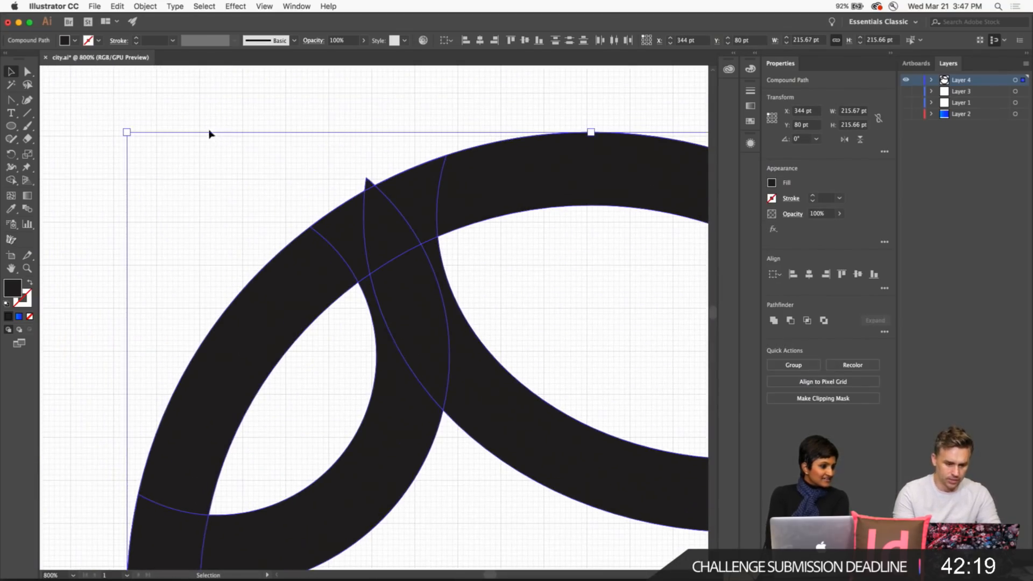
pyautogui.click(11, 180)
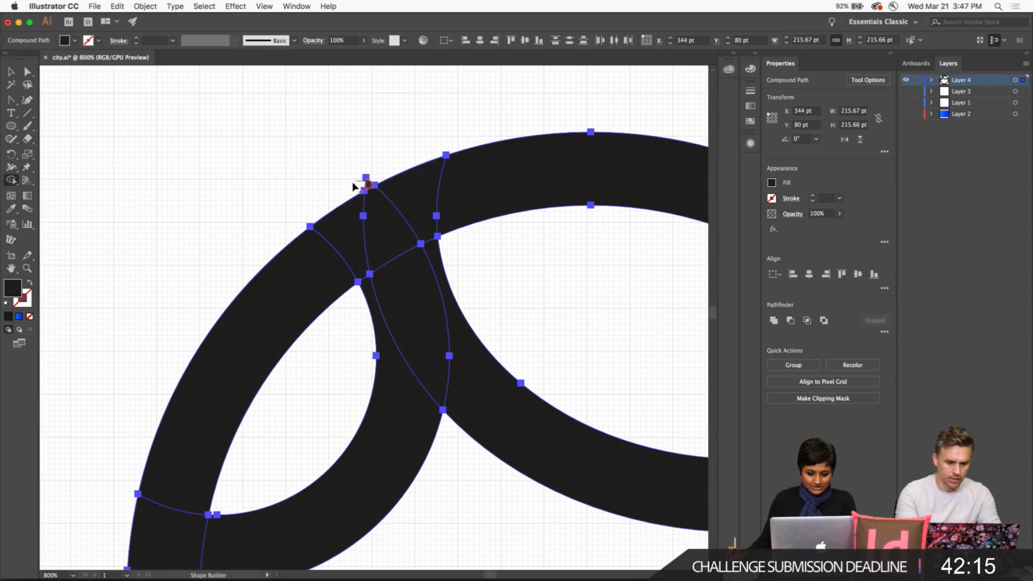
pyautogui.click(356, 187)
pyautogui.press('Return')
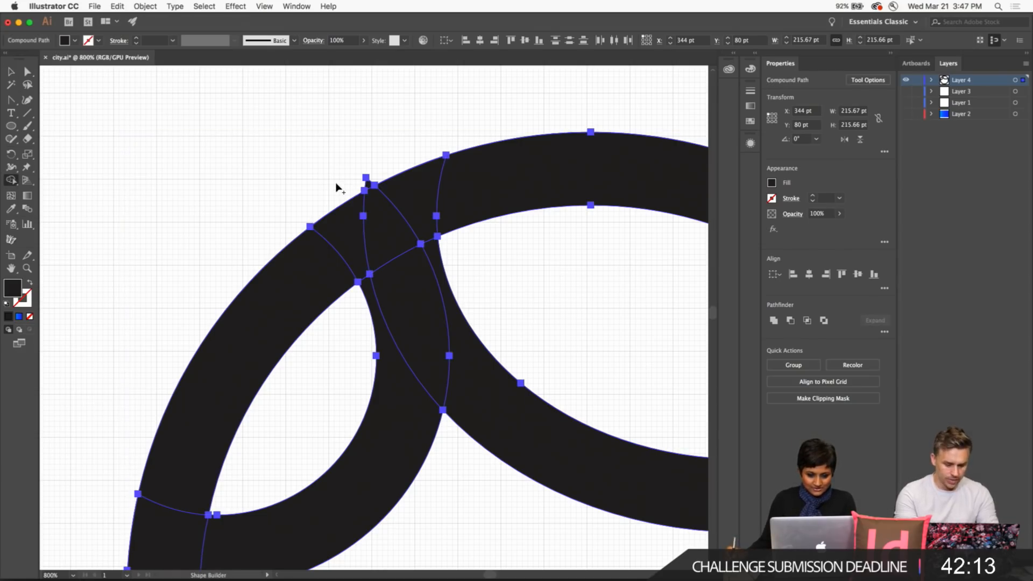
pyautogui.keyDown('alt'); pyautogui.click(368, 184); pyautogui.keyUp('alt')
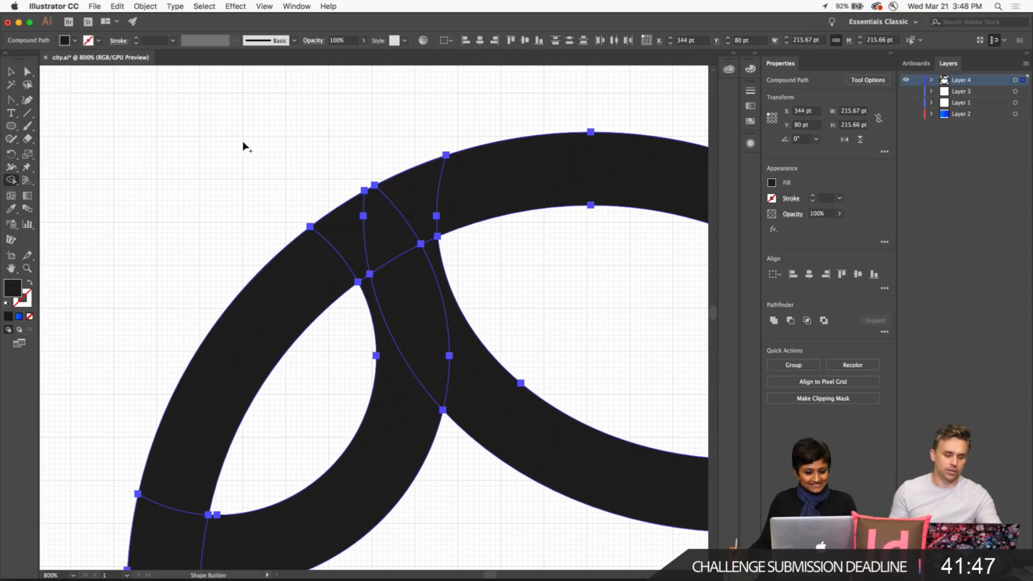
# Step: Merge the large ring's segments and the two inner hair arcs into one shape with the Shape Builder
pyautogui.scroll(-3, 382, 172)
pyautogui.hscroll(3, 382, 173)
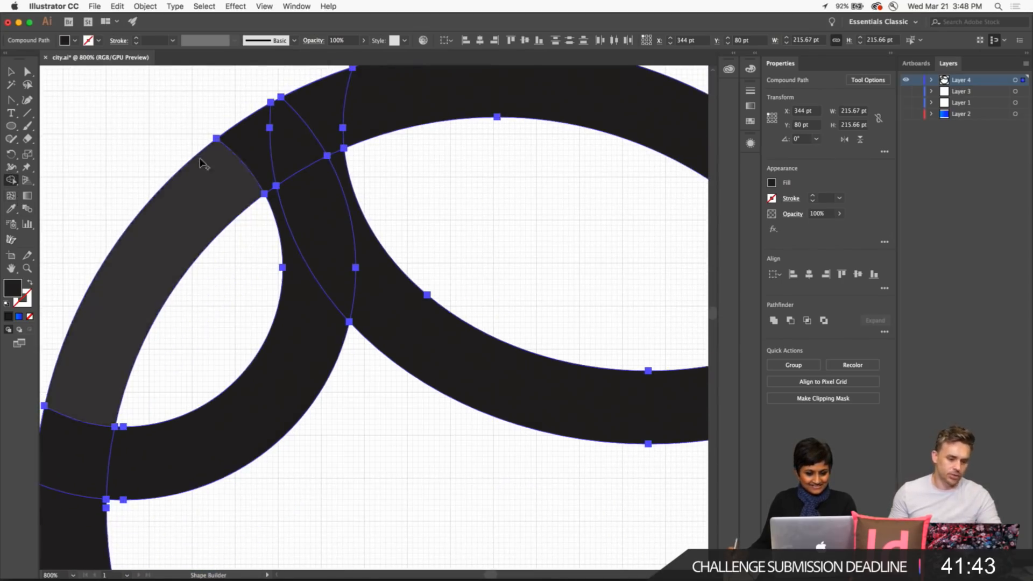
pyautogui.moveTo(208, 177); pyautogui.dragTo(388, 82)
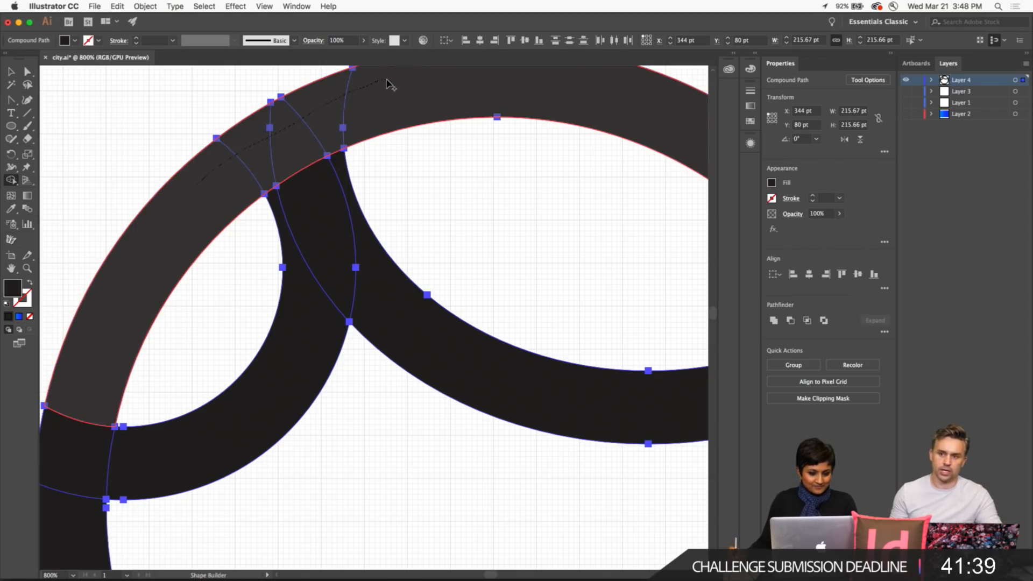
pyautogui.moveTo(387, 85); pyautogui.dragTo(387, 81)
pyautogui.moveTo(252, 140)
pyautogui.mouseDown()
pyautogui.moveTo(280, 188)
pyautogui.moveTo(295, 301)
pyautogui.moveTo(364, 307)
pyautogui.mouseUp()
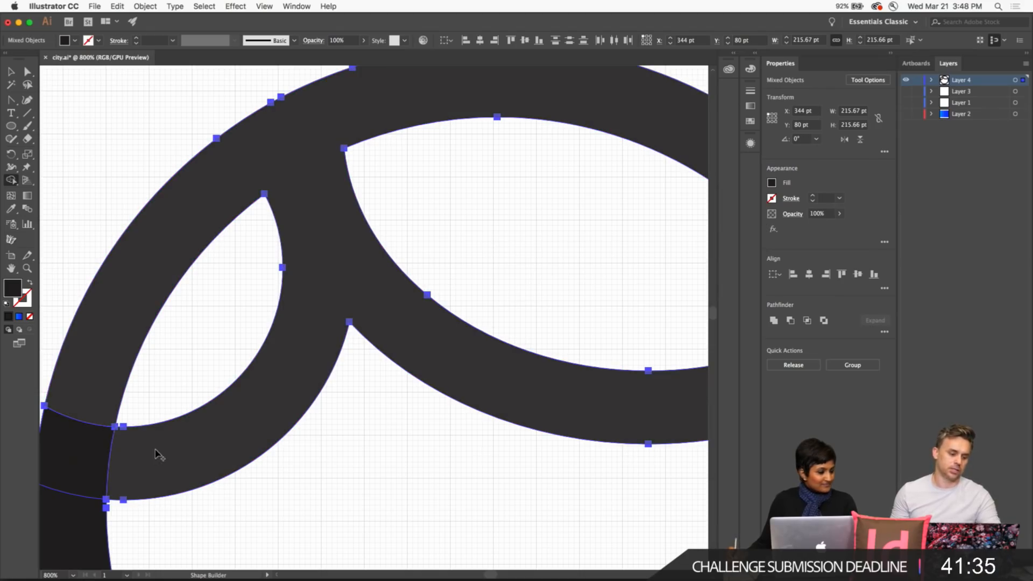
pyautogui.moveTo(159, 454); pyautogui.dragTo(65, 461)
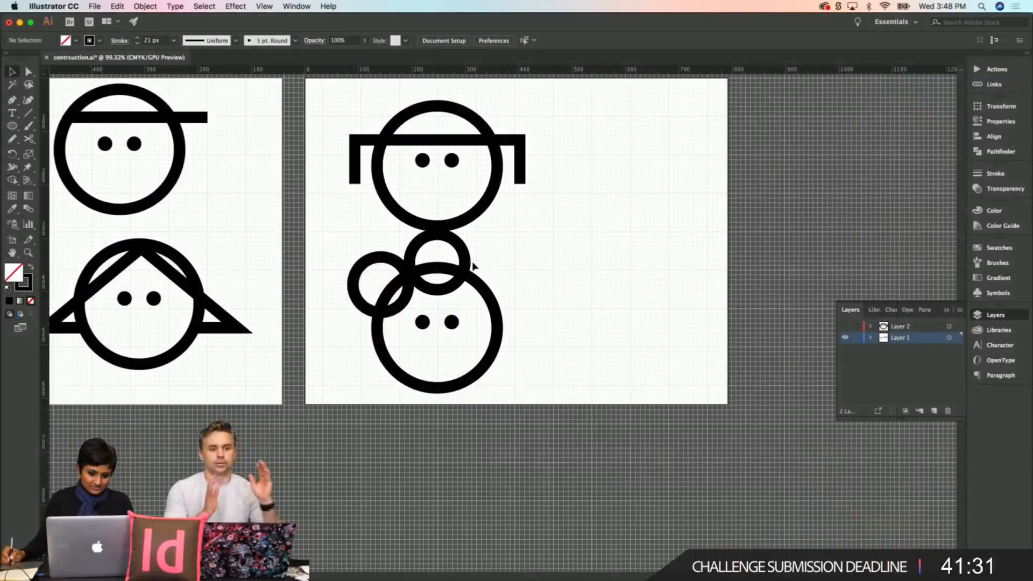
# Step: Nudge the top hair circle slightly up and right, and duplicate the left hair circle onto the face's upper-right edge
pyautogui.moveTo(472, 262); pyautogui.dragTo(471, 262)
pyautogui.click(539, 265)
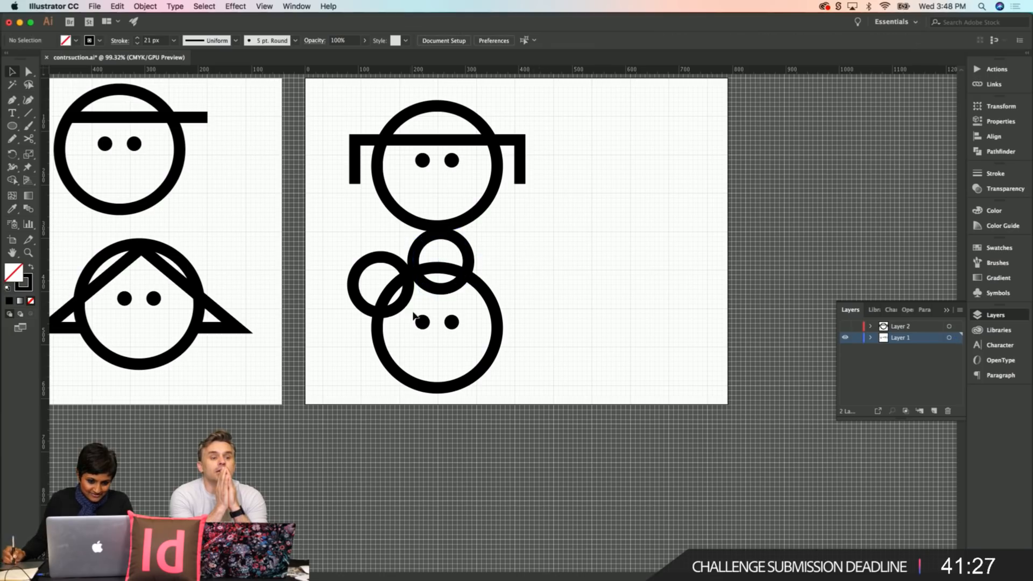
pyautogui.moveTo(403, 307); pyautogui.dragTo(519, 309)
pyautogui.click(552, 303)
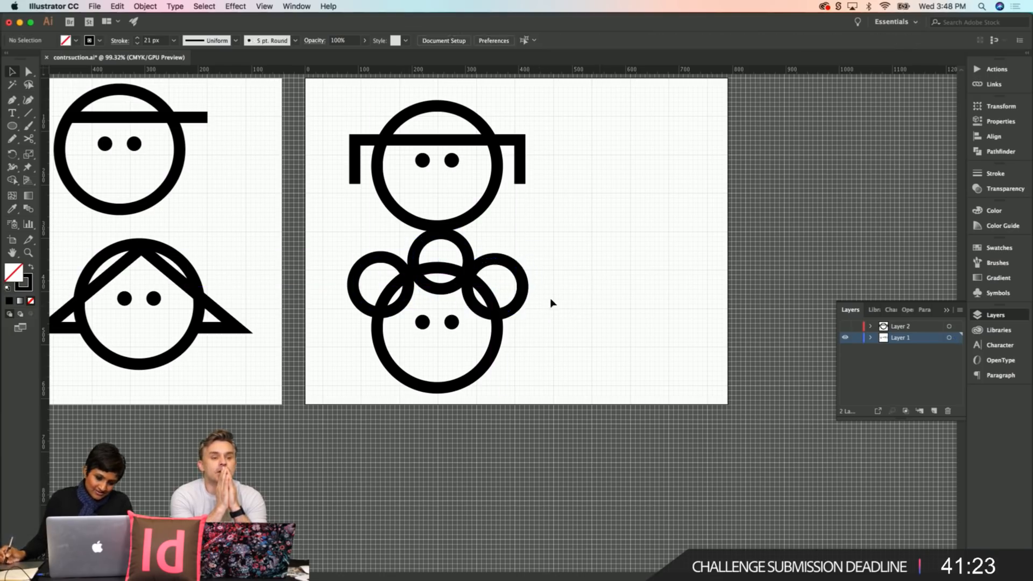
# Step: Move the upper face with its angular hair line up, clear of the lower face's top hair circle
pyautogui.click(522, 296)
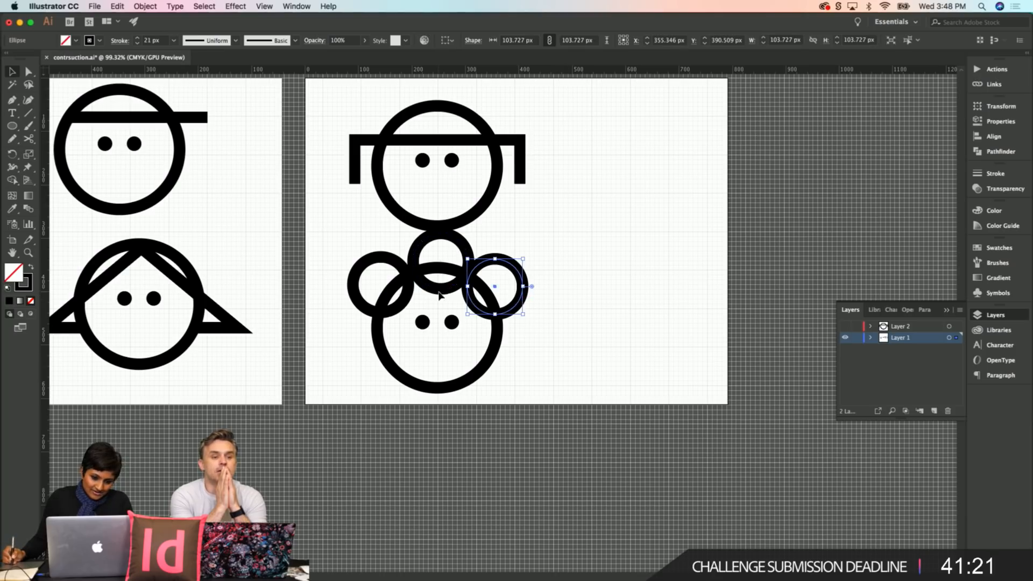
pyautogui.click(417, 252)
pyautogui.moveTo(308, 108); pyautogui.dragTo(502, 158)
pyautogui.click(535, 265)
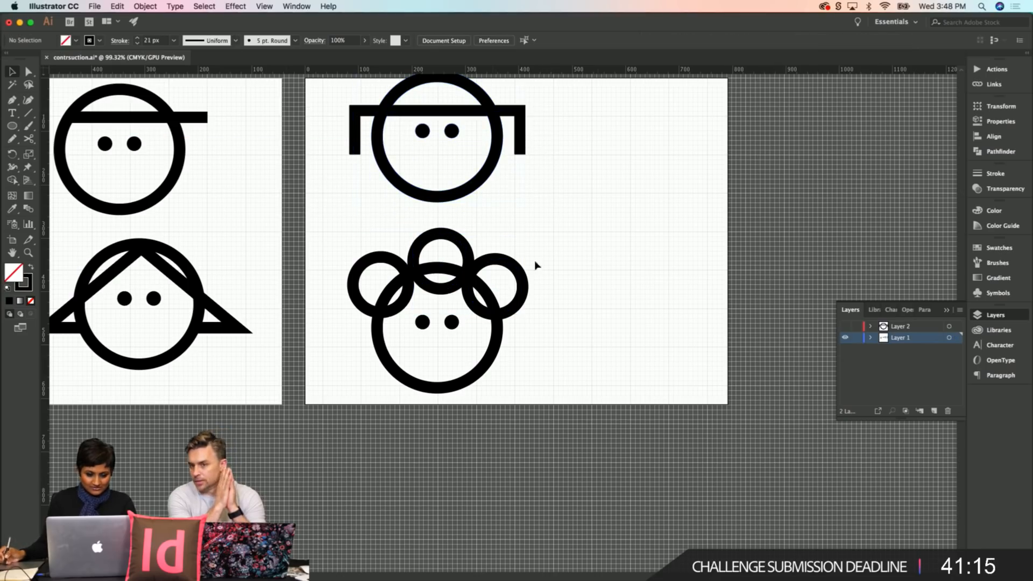
# Step: Select the three hair circles around the lower face together
pyautogui.click(471, 253)
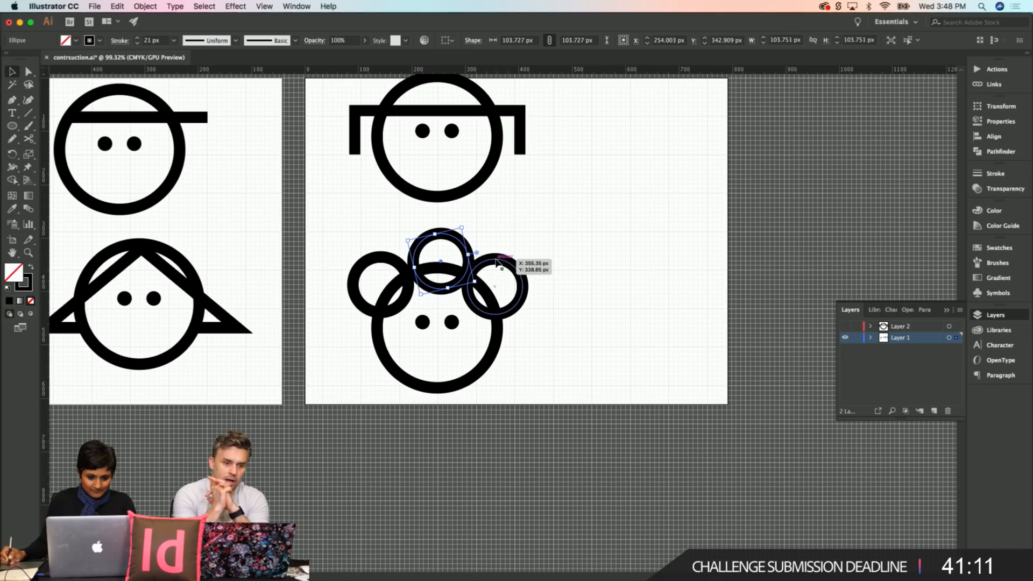
pyautogui.keyDown('shift'); pyautogui.click(514, 270); pyautogui.keyUp('shift')
pyautogui.keyDown('shift'); pyautogui.click(363, 263); pyautogui.keyUp('shift')
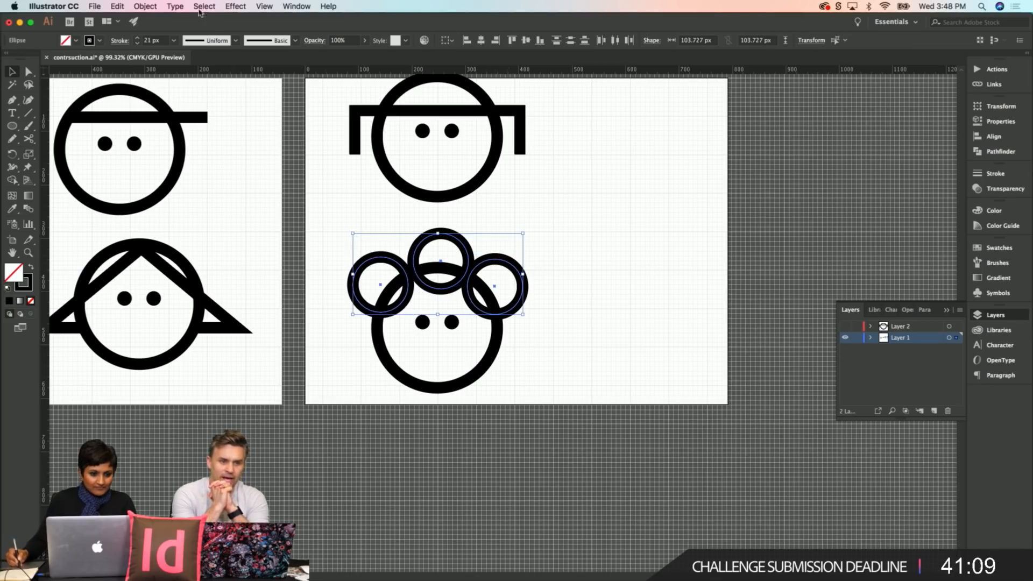
pyautogui.click(145, 6)
pyautogui.moveTo(214, 237)
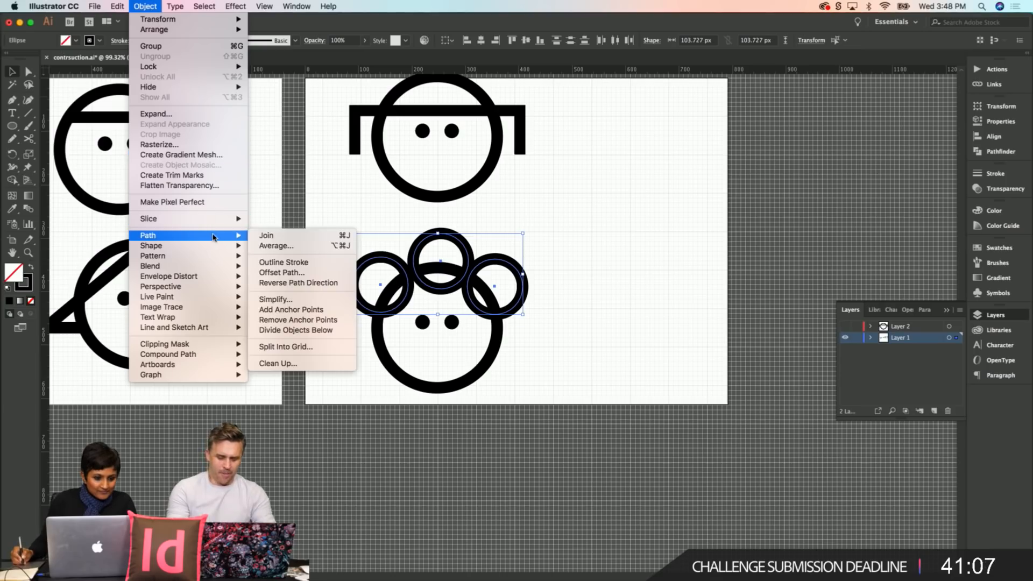
pyautogui.click(311, 273)
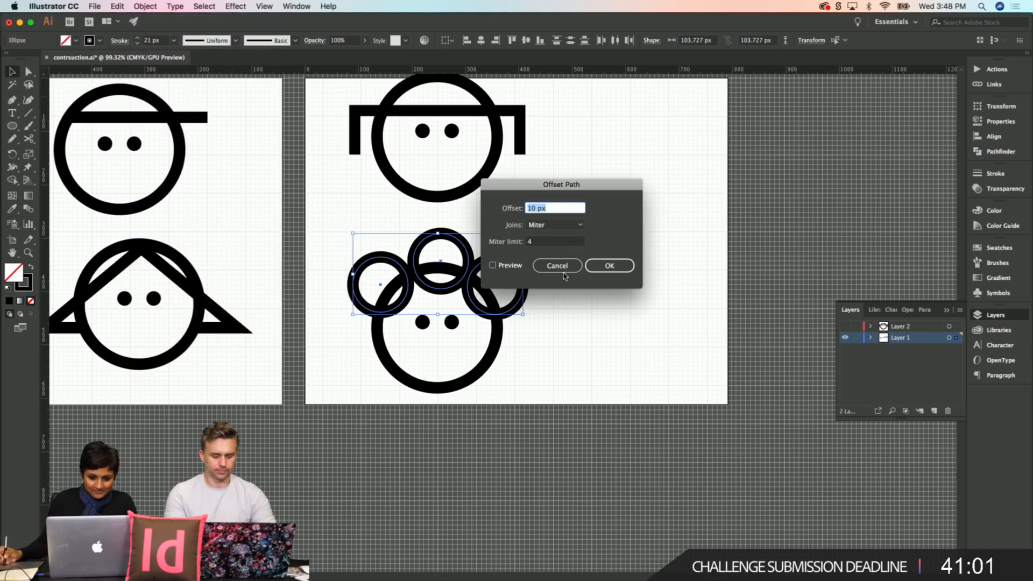
pyautogui.click(558, 266)
# Step: Convert the strokes of the three selected hair circles to filled shapes with Outline Stroke
pyautogui.click(146, 6)
pyautogui.moveTo(178, 235)
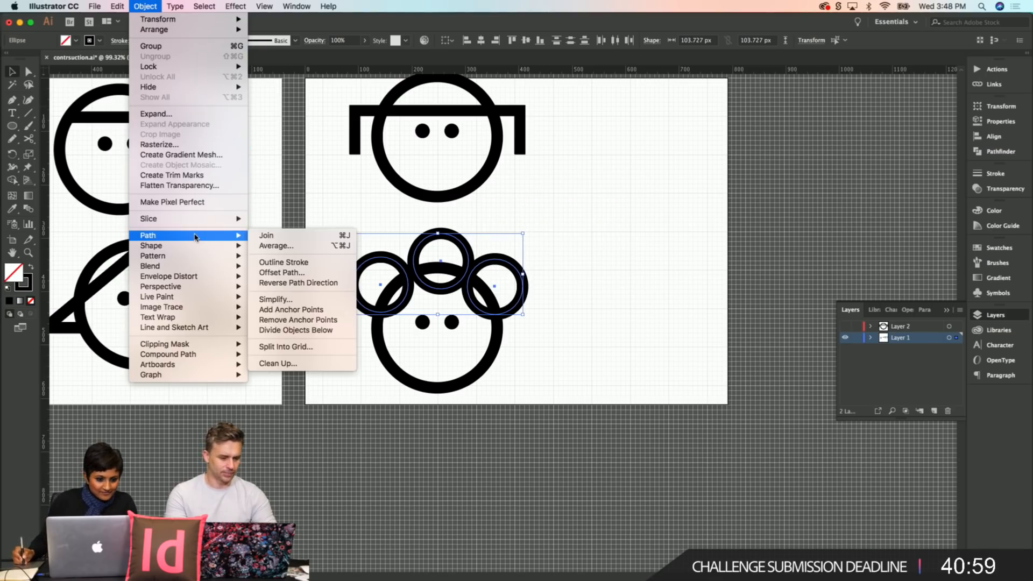
pyautogui.click(305, 264)
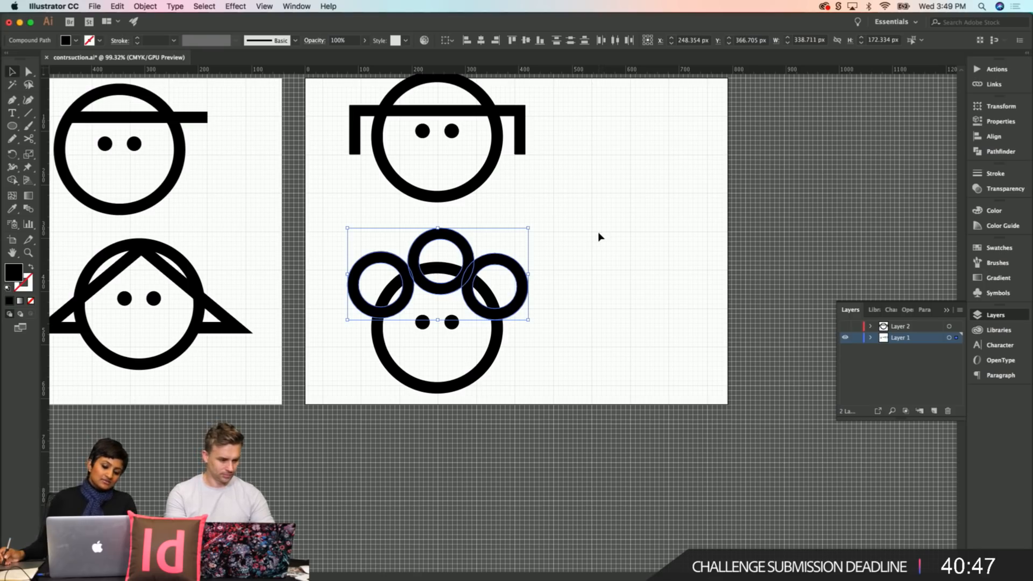
# Step: Add the lower face to the hair circle selection and remove the three circle parts outside the face outline with Shape Builder
pyautogui.keyDown('shift'); pyautogui.click(487, 366); pyautogui.keyUp('shift')
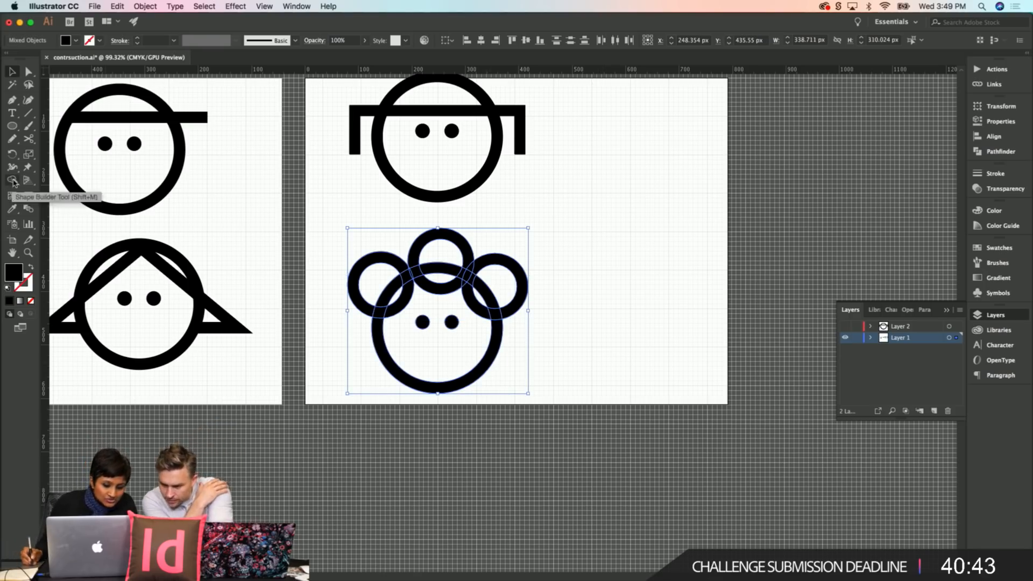
pyautogui.click(13, 181)
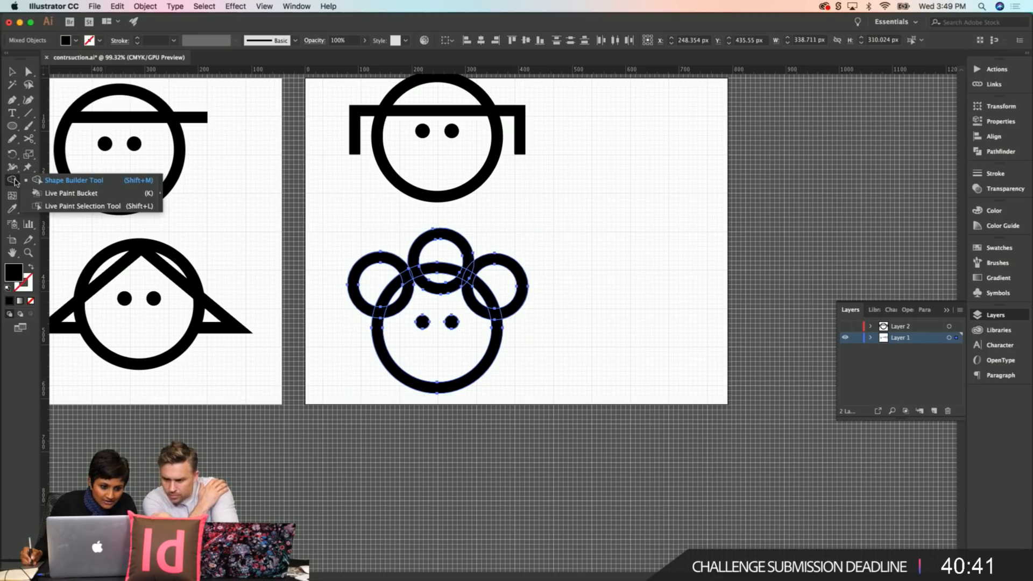
pyautogui.click(54, 180)
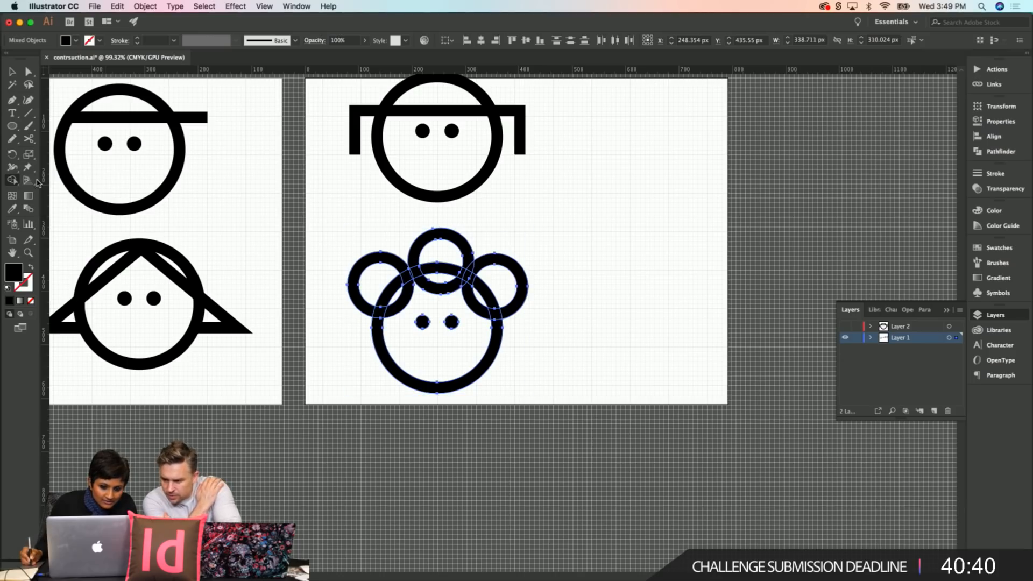
pyautogui.keyDown('alt'); pyautogui.click(414, 252); pyautogui.keyUp('alt')
pyautogui.keyDown('alt'); pyautogui.click(386, 260); pyautogui.keyUp('alt')
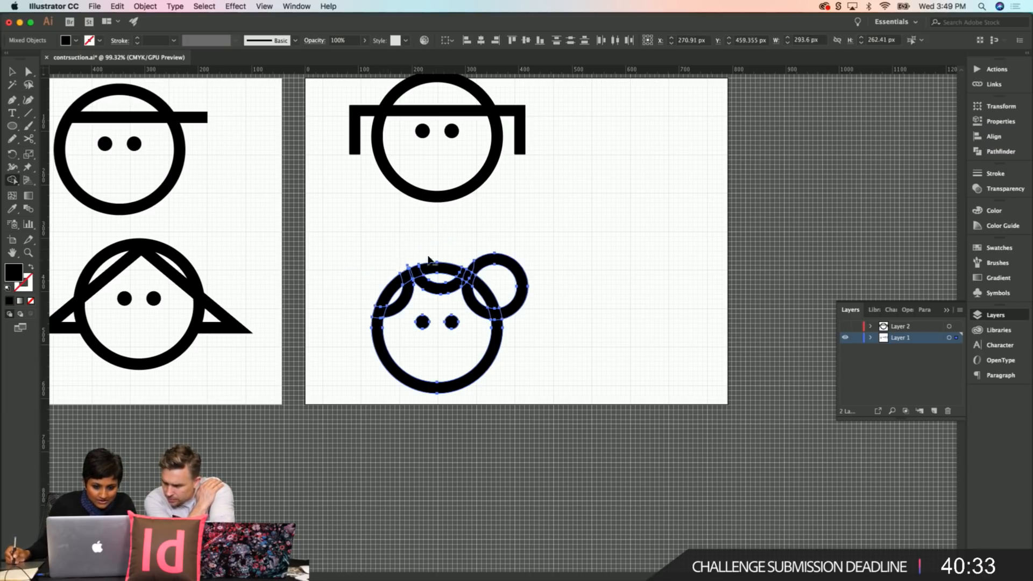
pyautogui.keyDown('alt'); pyautogui.click(494, 264); pyautogui.keyUp('alt')
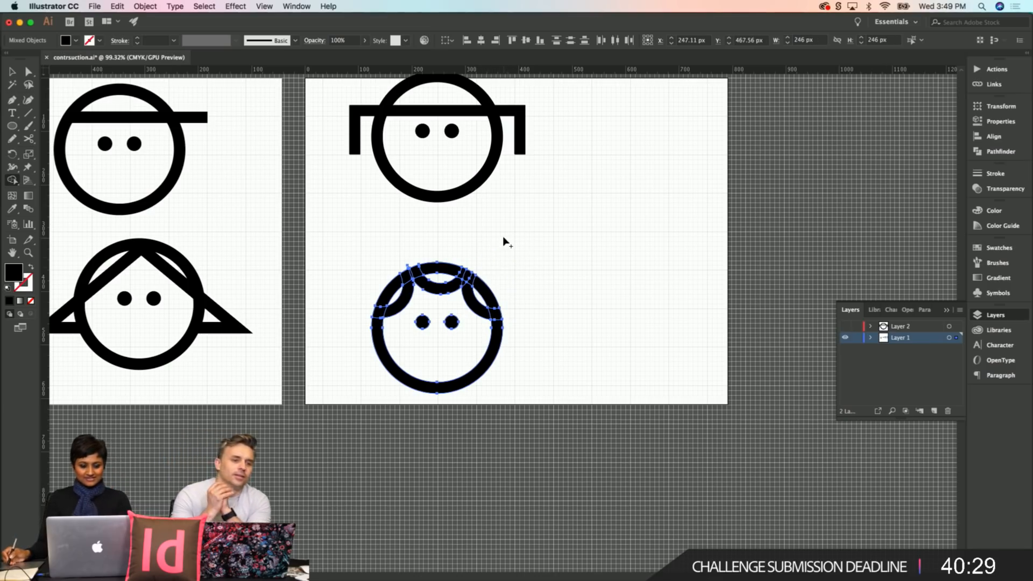
# Step: Delete the stray spike protruding above the lower face's outline where the hair curves meet at its upper left
pyautogui.press('z')
pyautogui.moveTo(381, 242); pyautogui.dragTo(538, 260)
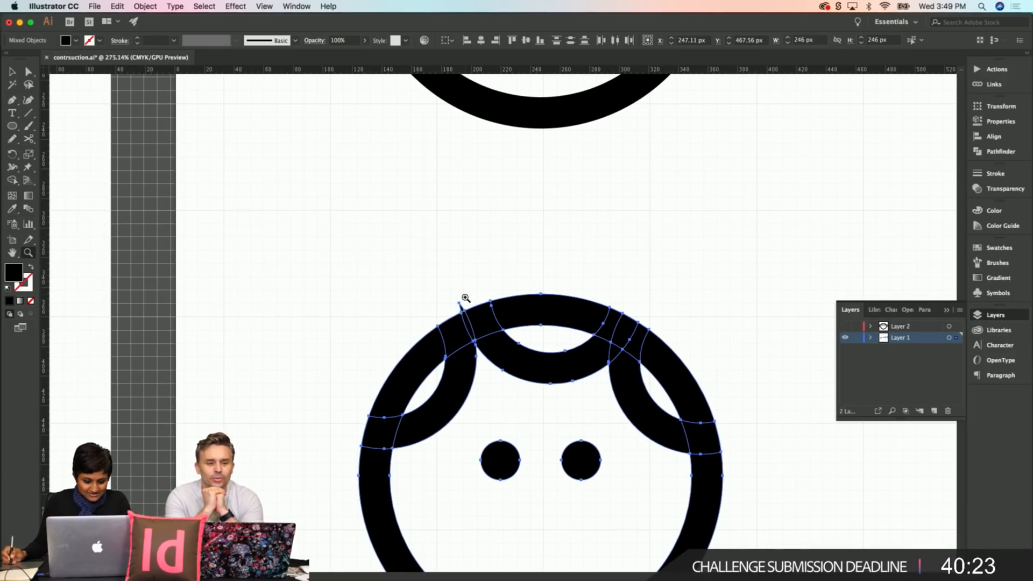
pyautogui.press('v')
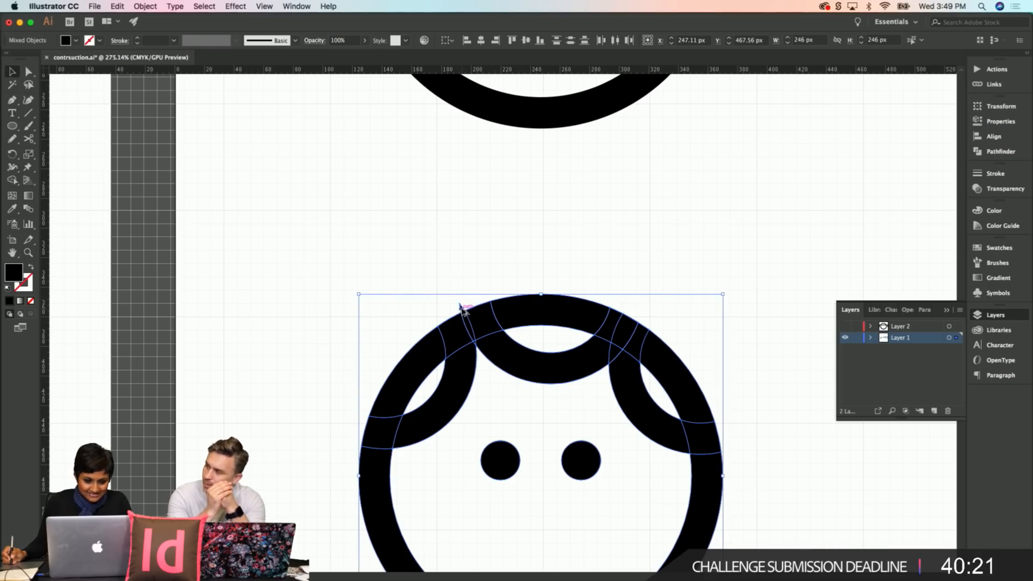
pyautogui.click(506, 277)
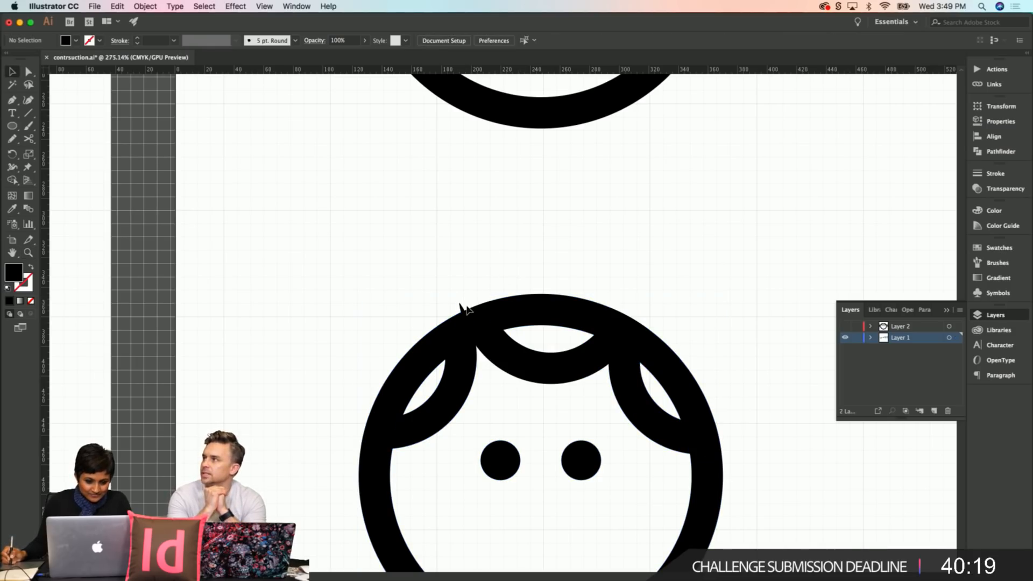
pyautogui.press('z')
pyautogui.moveTo(442, 283); pyautogui.dragTo(590, 286)
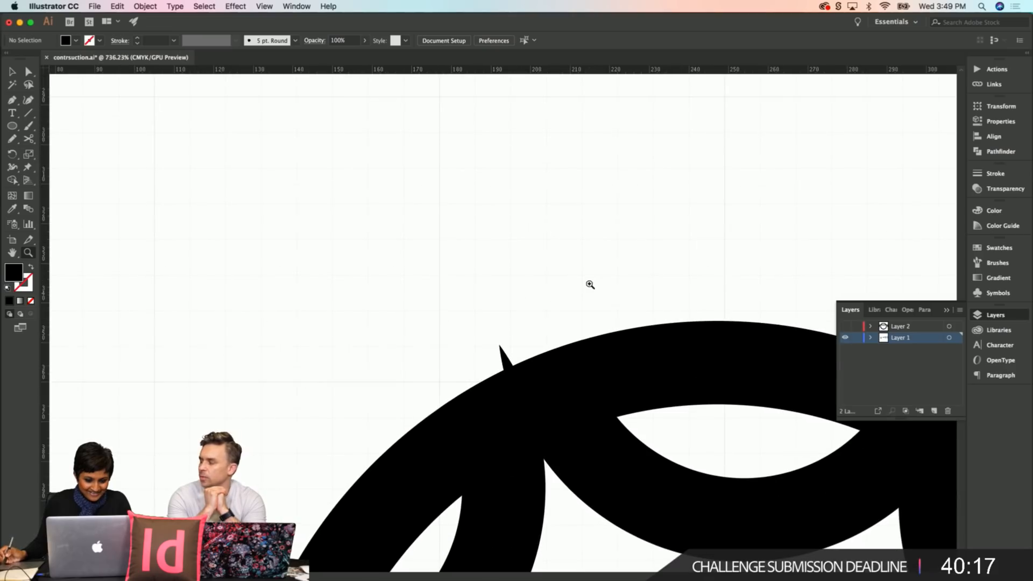
pyautogui.press('a')
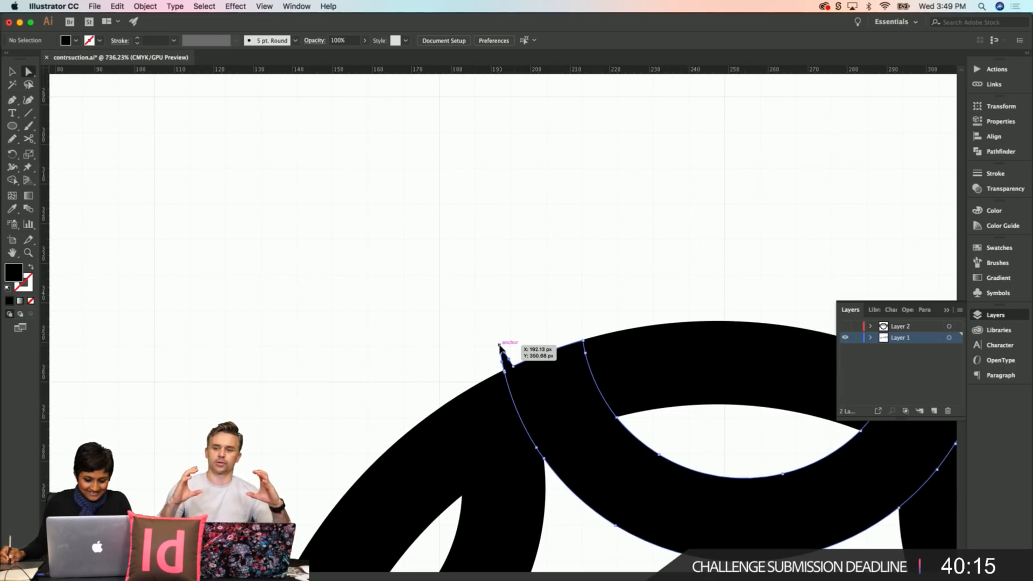
pyautogui.click(500, 347)
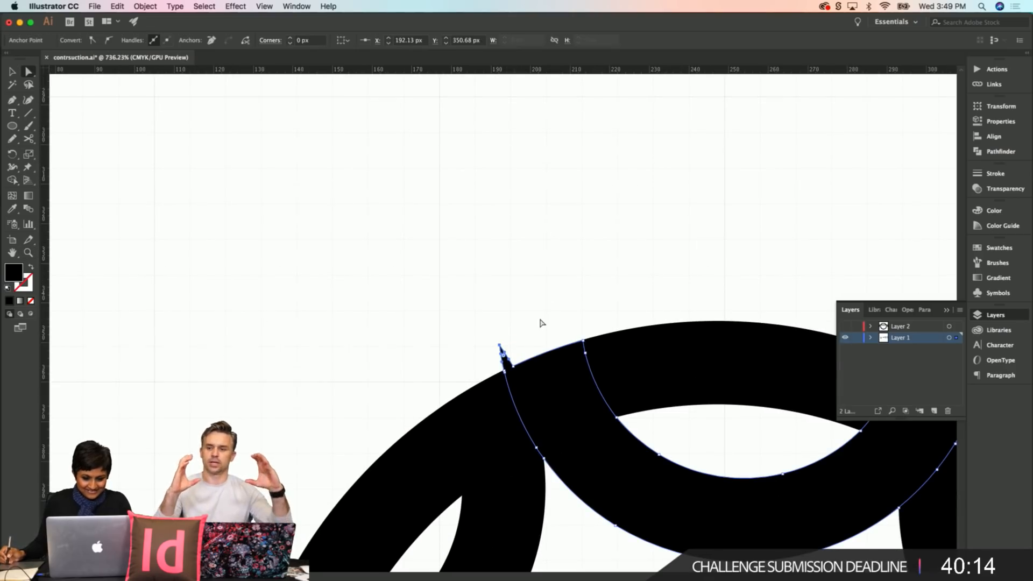
pyautogui.click(503, 347)
pyautogui.click(530, 340)
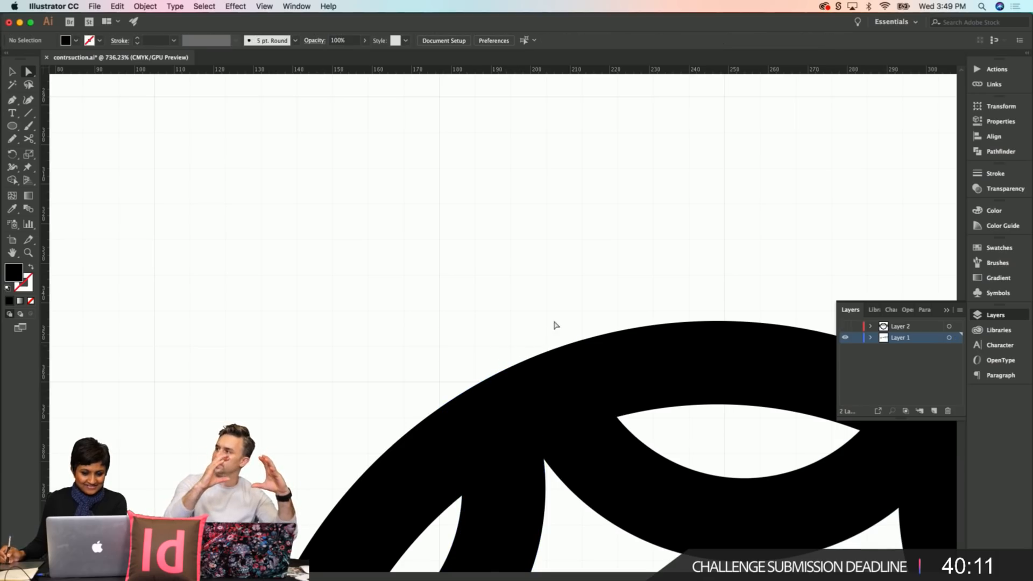
# Step: Select the three hair curves and the lower face's outline together and unite them into one shape with Pathfinder
pyautogui.press('z')
pyautogui.keyDown('alt'); pyautogui.click(572, 342); pyautogui.keyUp('alt')
pyautogui.keyDown('alt'); pyautogui.click(575, 347); pyautogui.keyUp('alt')
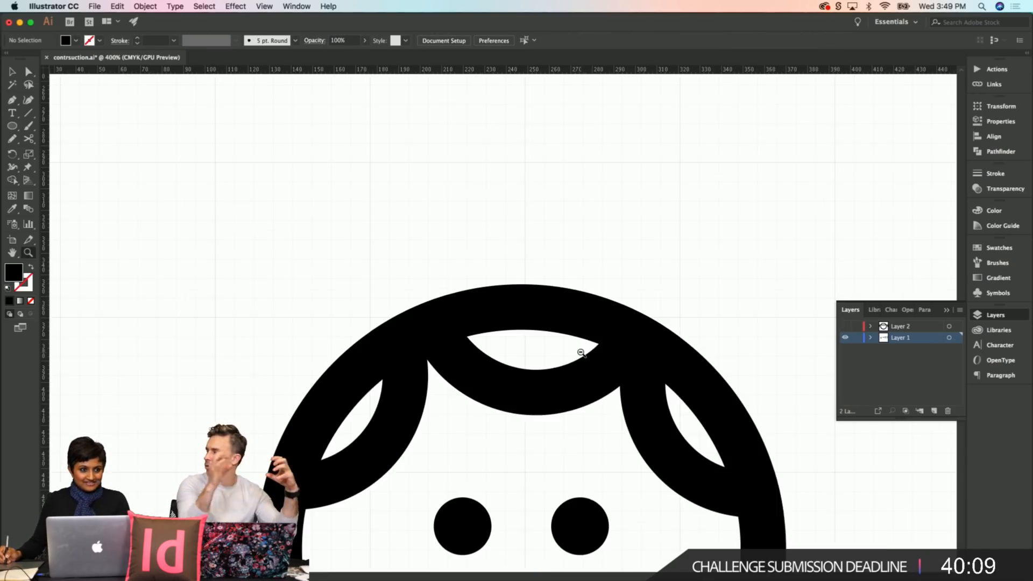
pyautogui.keyDown('alt'); pyautogui.click(579, 351); pyautogui.keyUp('alt')
pyautogui.keyDown('alt'); pyautogui.click(592, 345); pyautogui.keyUp('alt')
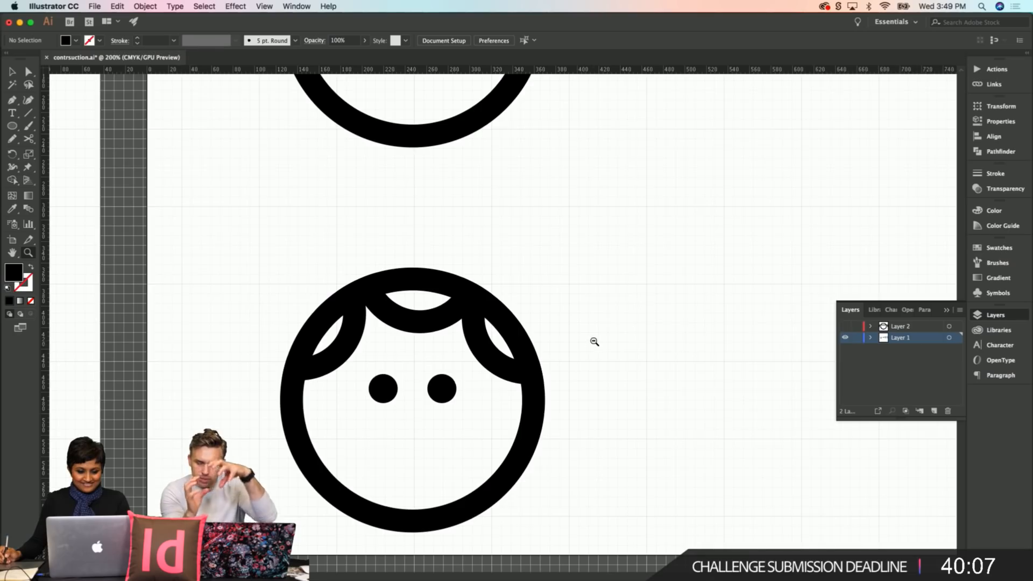
pyautogui.keyDown('alt'); pyautogui.click(600, 341); pyautogui.keyUp('alt')
pyautogui.keyDown('alt'); pyautogui.click(605, 339); pyautogui.keyUp('alt')
pyautogui.press('v')
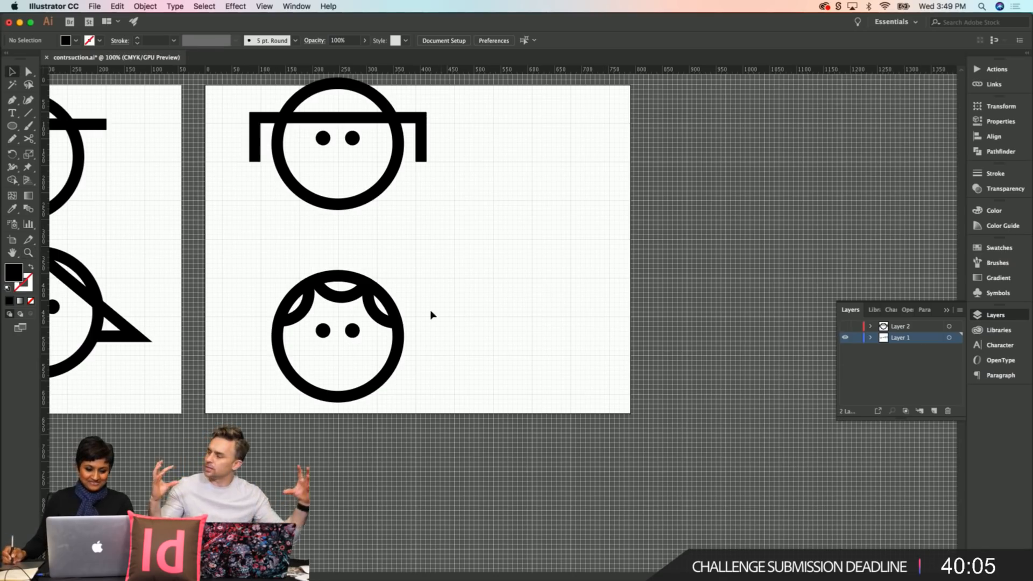
pyautogui.click(379, 317)
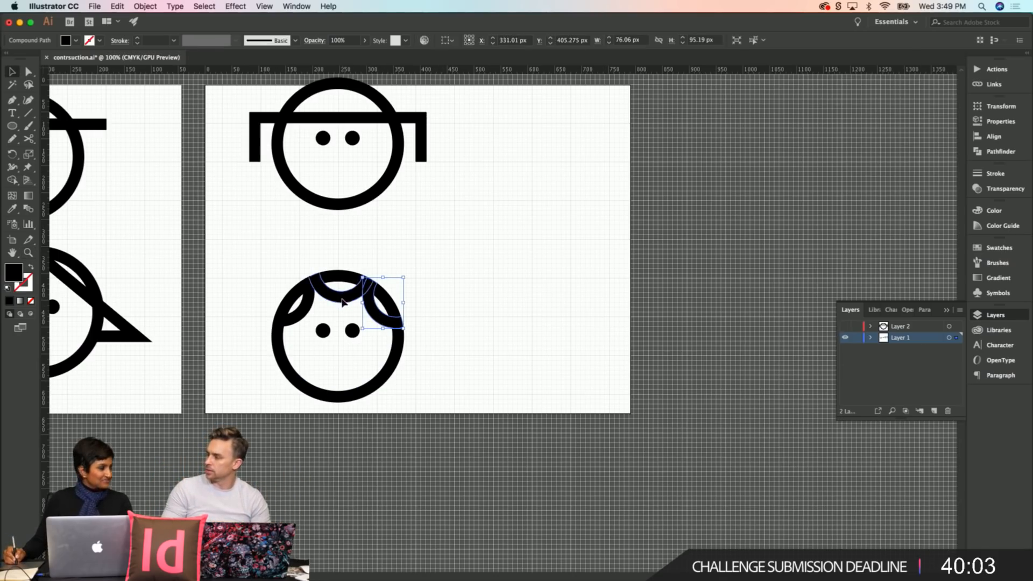
pyautogui.keyDown('shift'); pyautogui.click(343, 302); pyautogui.keyUp('shift')
pyautogui.keyDown('shift'); pyautogui.click(294, 321); pyautogui.keyUp('shift')
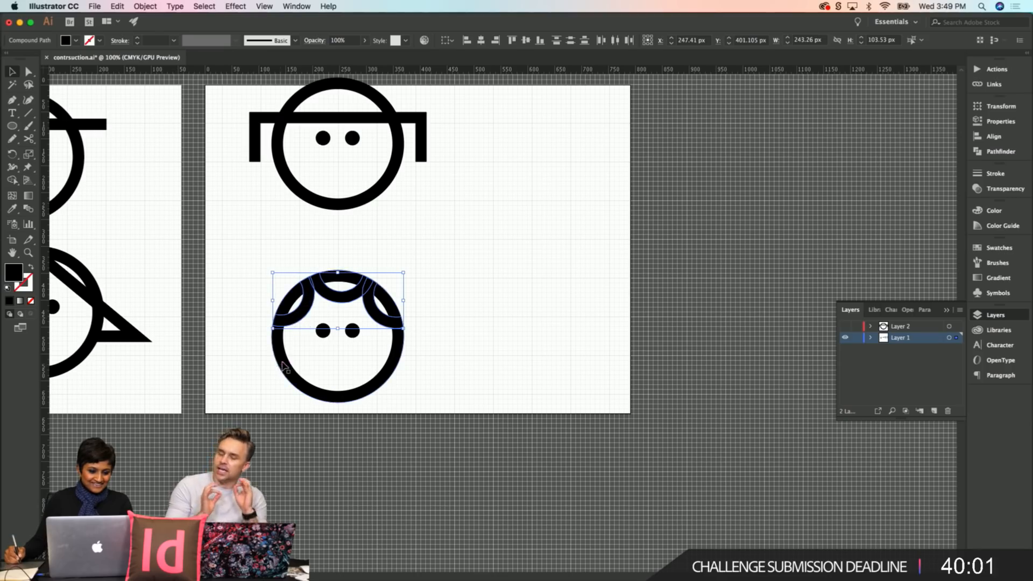
pyautogui.keyDown('shift'); pyautogui.click(284, 366); pyautogui.keyUp('shift')
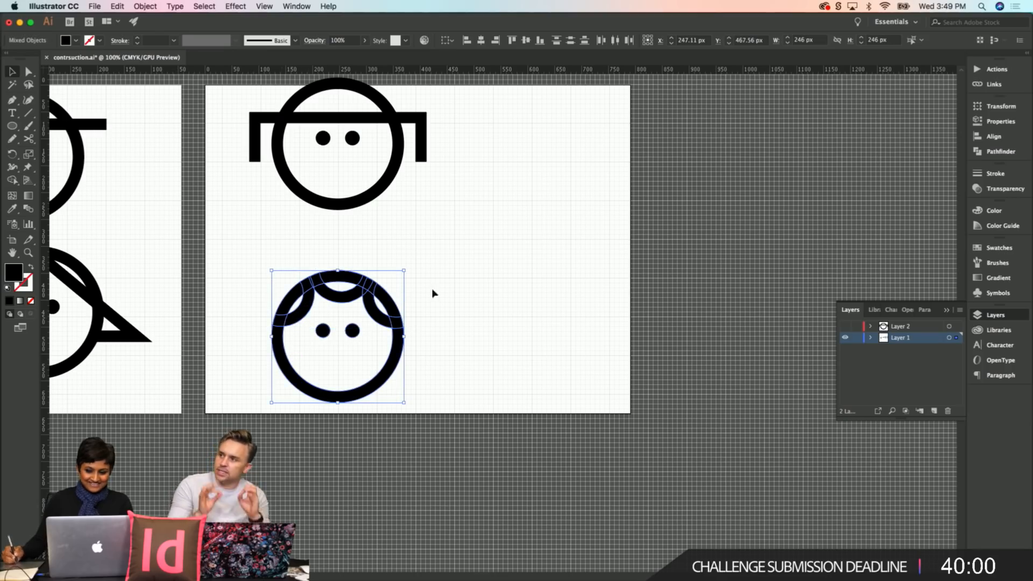
pyautogui.click(999, 152)
pyautogui.click(846, 130)
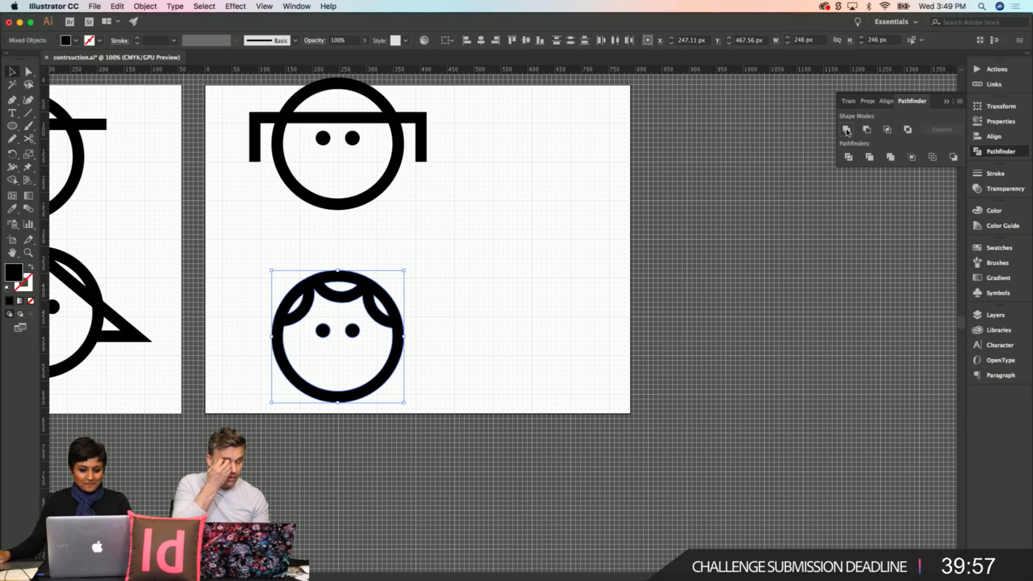
pyautogui.click(545, 312)
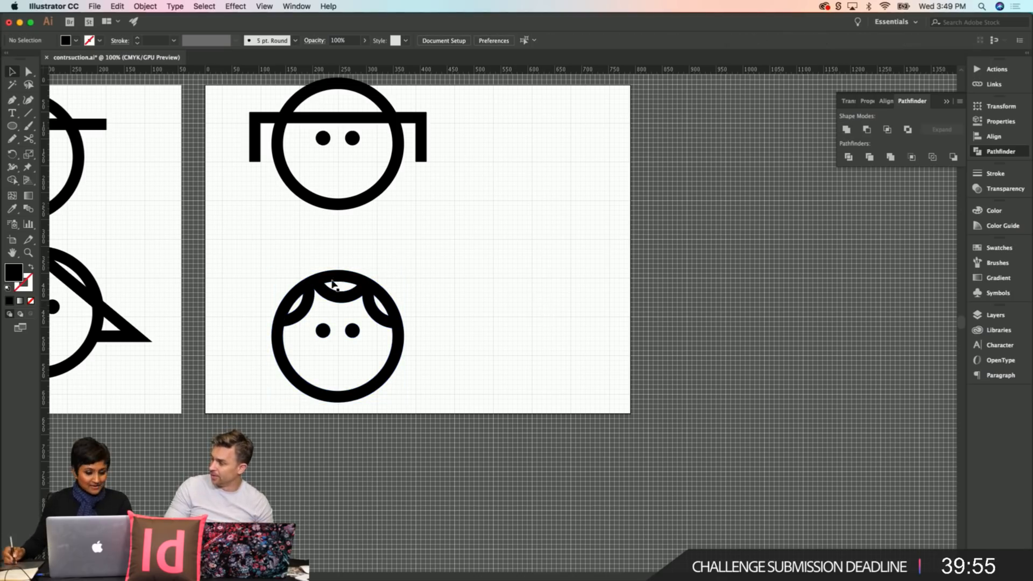
# Step: Move the complete curly-haired face up, closer to the face above it, and save the document
pyautogui.moveTo(256, 271); pyautogui.dragTo(441, 409)
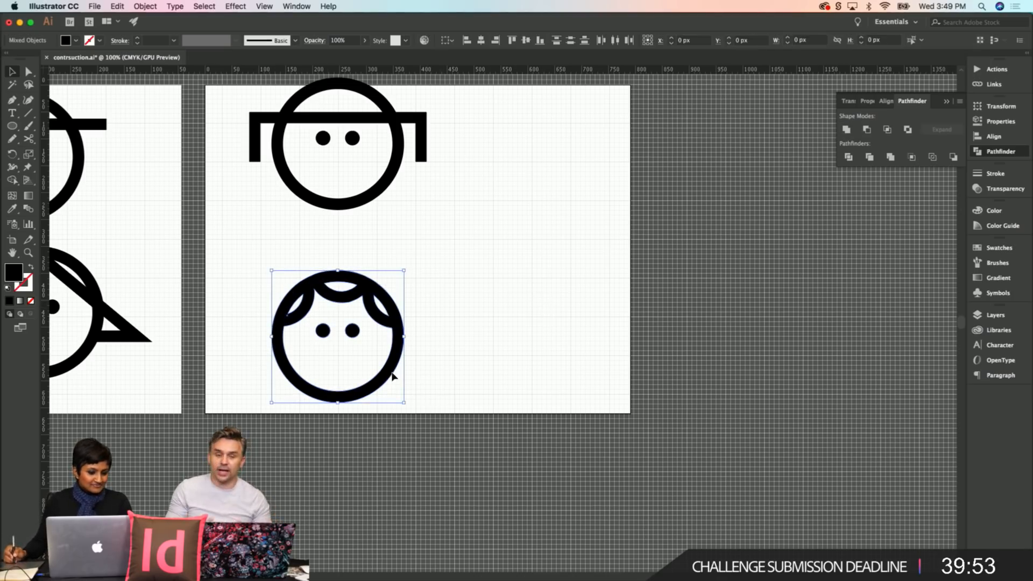
pyautogui.moveTo(387, 377); pyautogui.dragTo(386, 349)
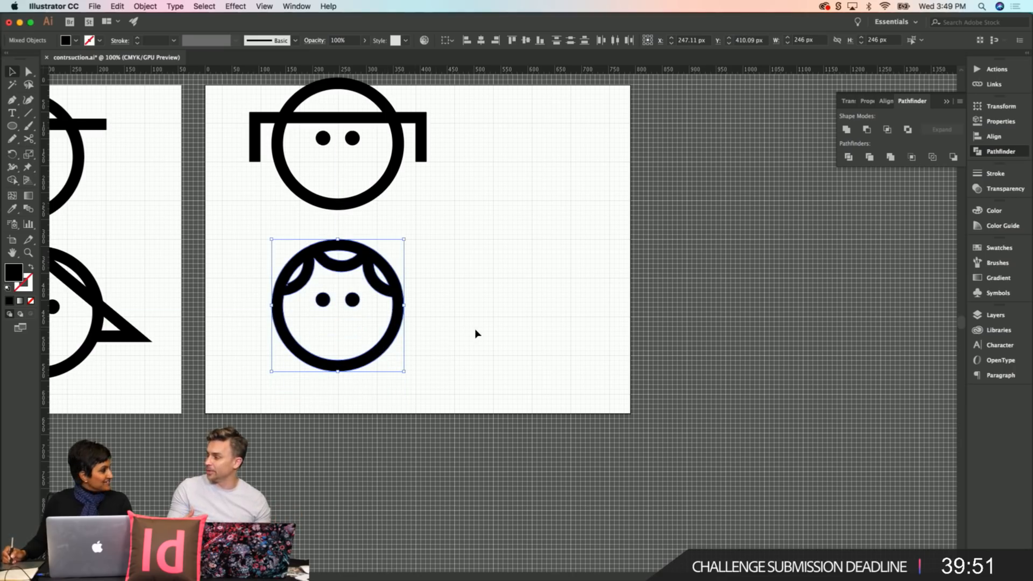
pyautogui.click(487, 327)
pyautogui.press('super+s')
# Step: Move both faces on the rightmost artboard down together so the upper face sits fully inside the artboard
pyautogui.press('z')
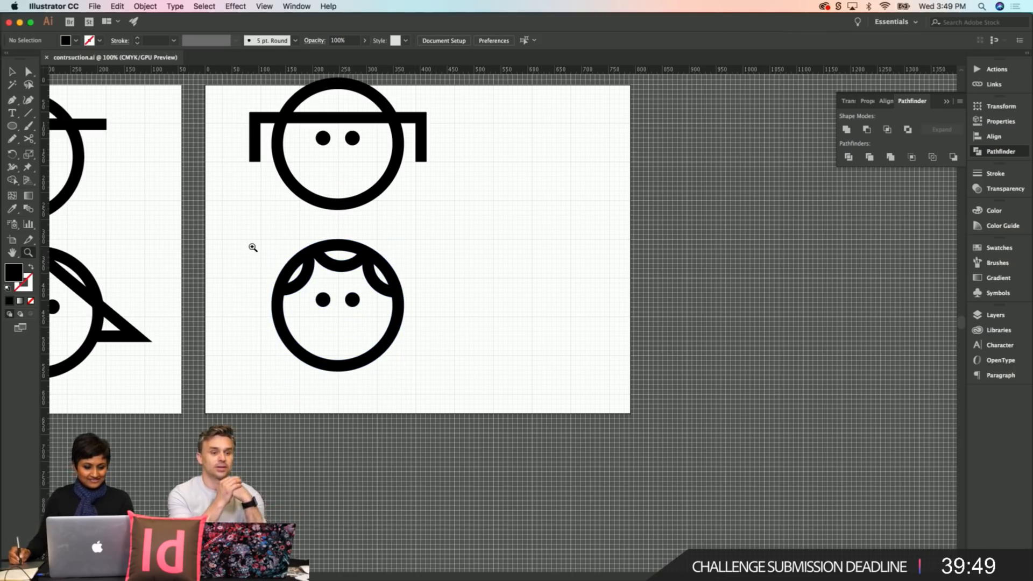
pyautogui.keyDown('alt'); pyautogui.click(250, 243); pyautogui.keyUp('alt')
pyautogui.press('v')
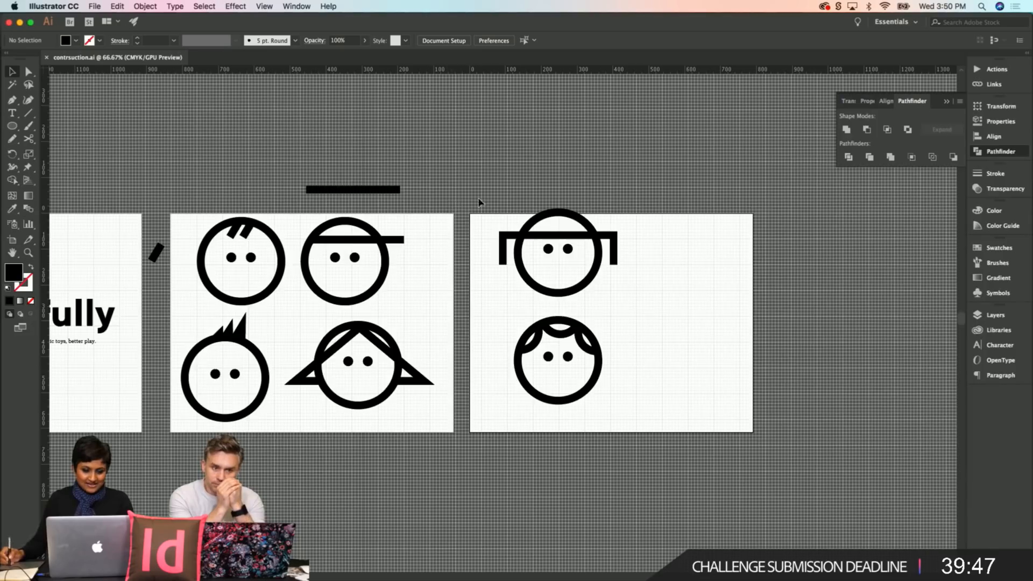
pyautogui.moveTo(658, 433); pyautogui.dragTo(478, 332)
pyautogui.moveTo(585, 273); pyautogui.dragTo(587, 297)
pyautogui.click(708, 286)
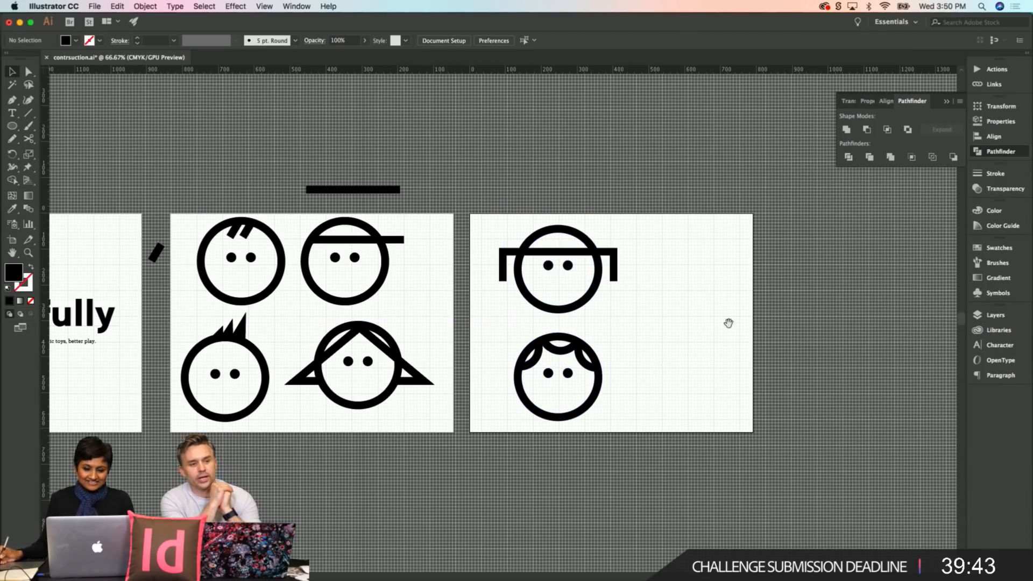
pyautogui.hscroll(3, 699, 317)
pyautogui.scroll(-1, 678, 313)
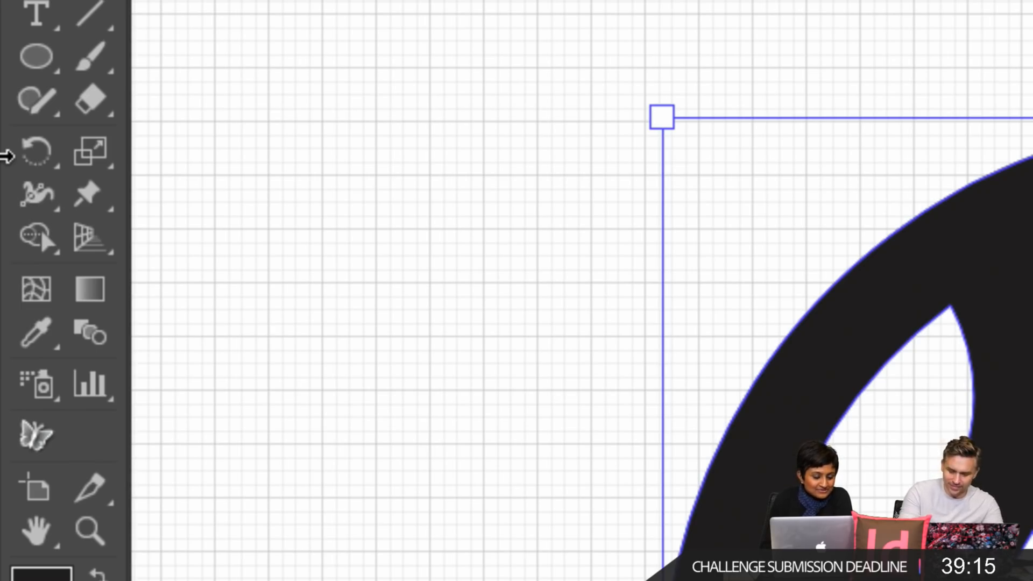
# Step: Hide the grid and place Puppet Warp pins on the face at its right edge, chin and left hair curve
pyautogui.hotkey('ctrl', "'")
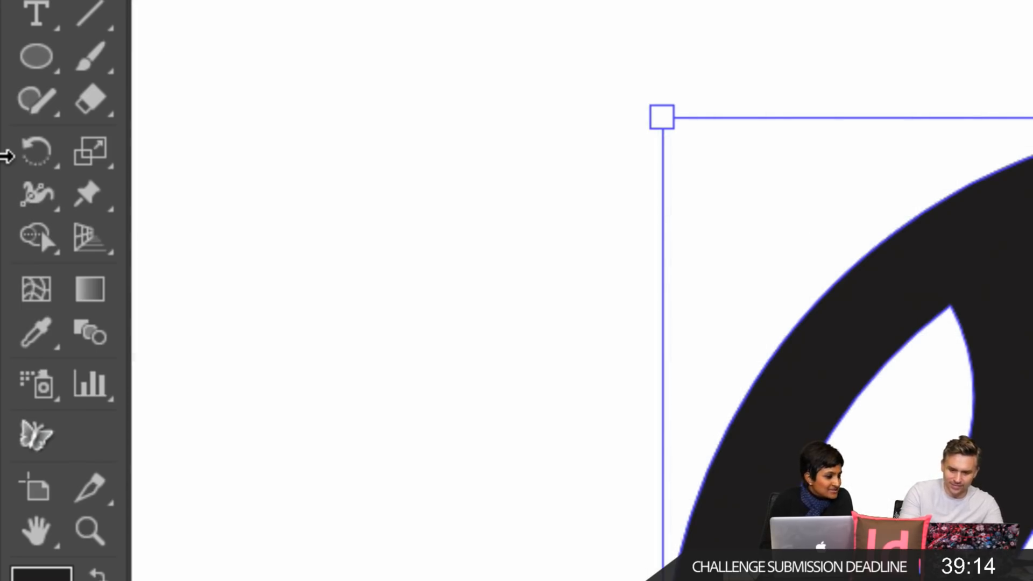
pyautogui.click(86, 188)
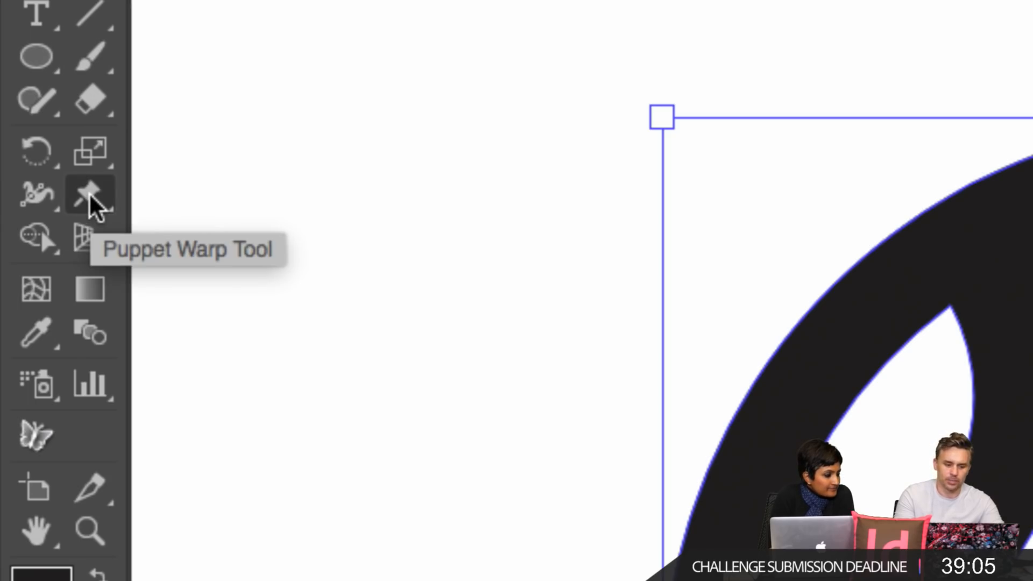
pyautogui.click(88, 194)
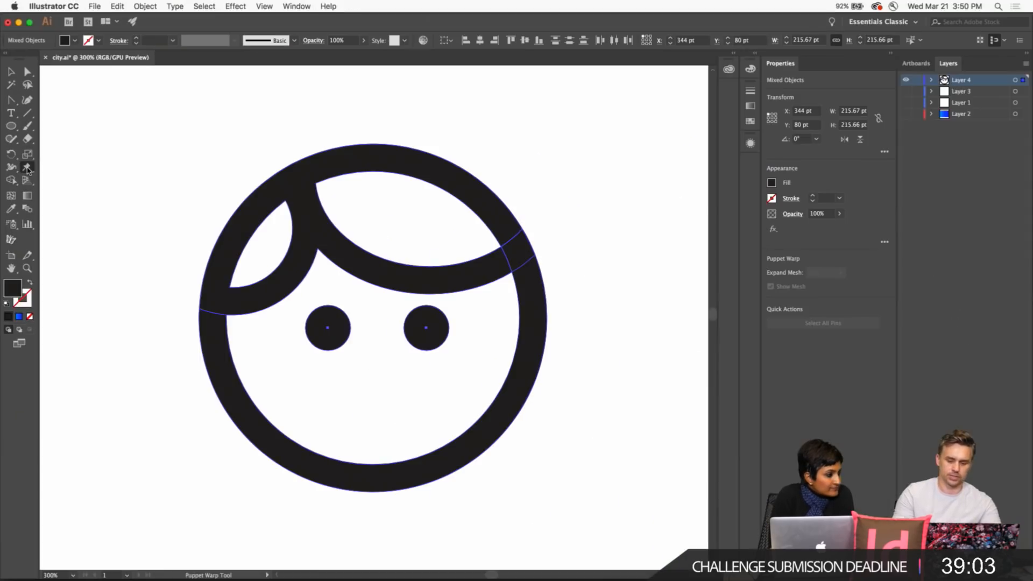
pyautogui.click(522, 258)
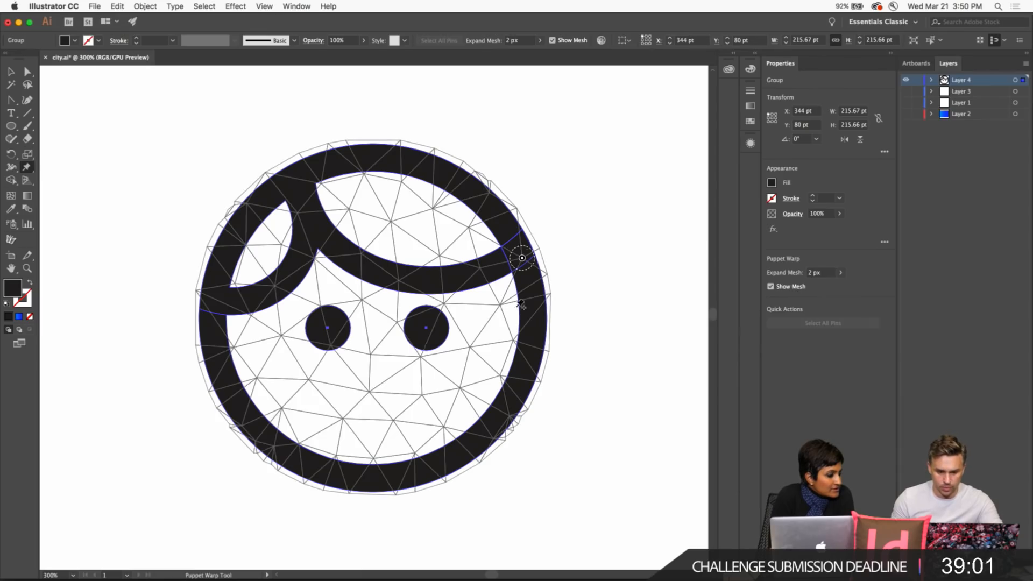
pyautogui.click(383, 453)
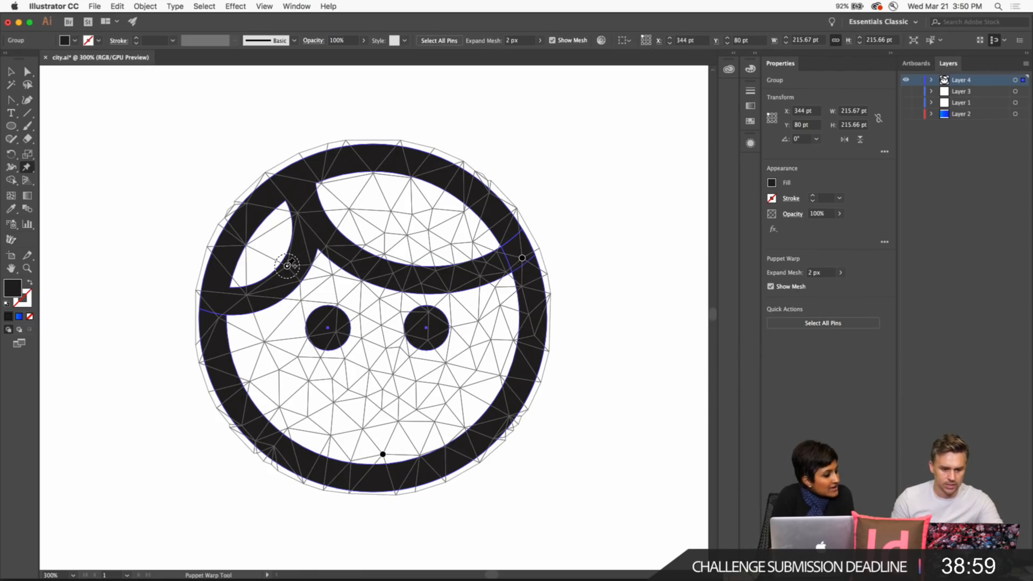
# Step: Pin the face between the eyes with Puppet Warp and pull this pin, the left hair pin and the right-edge pin to skew the head left
pyautogui.moveTo(392, 307)
pyautogui.mouseDown()
pyautogui.moveTo(433, 313)
pyautogui.moveTo(389, 289)
pyautogui.mouseUp()
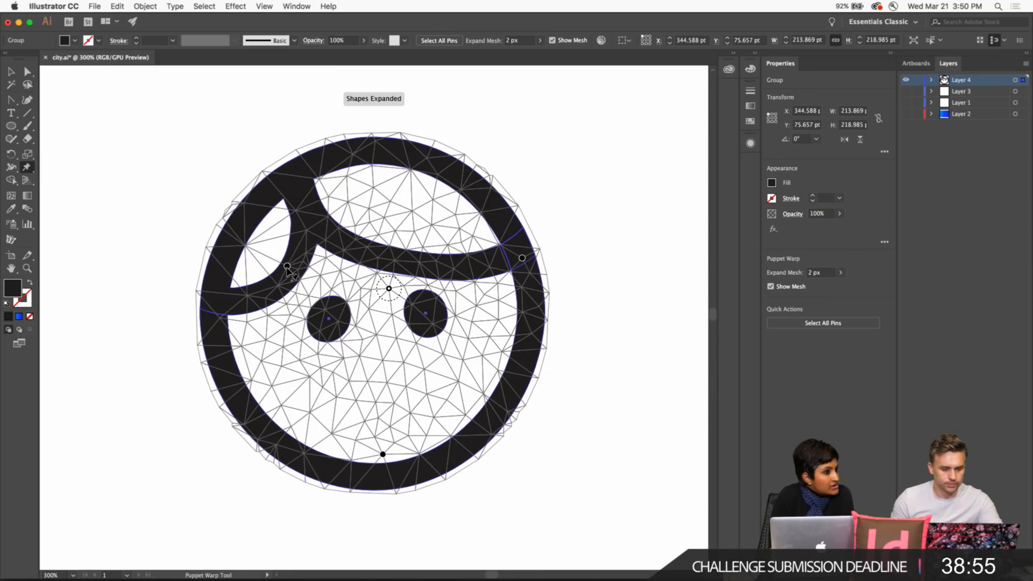
pyautogui.moveTo(287, 267); pyautogui.dragTo(245, 231)
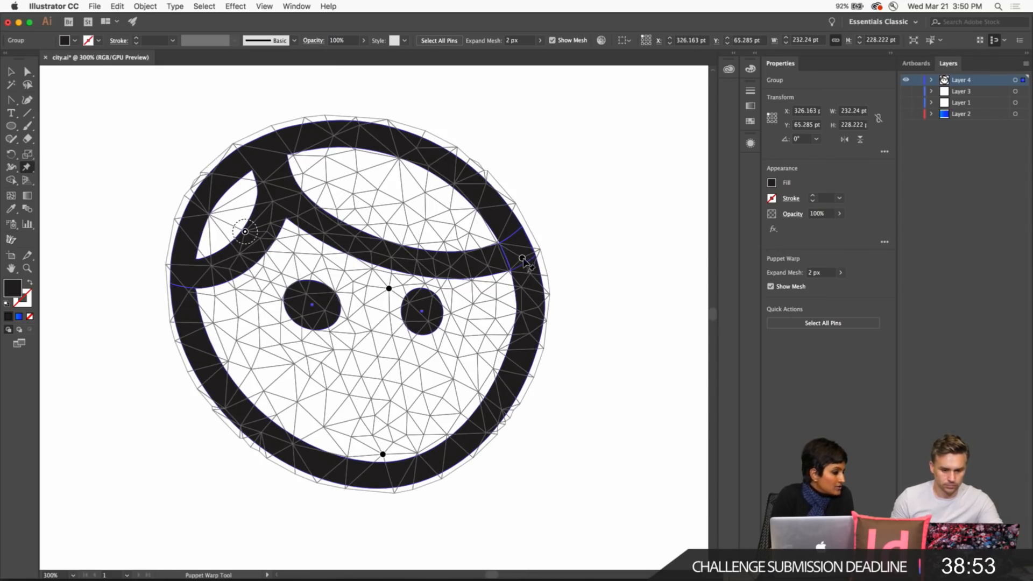
pyautogui.moveTo(523, 259); pyautogui.dragTo(449, 228)
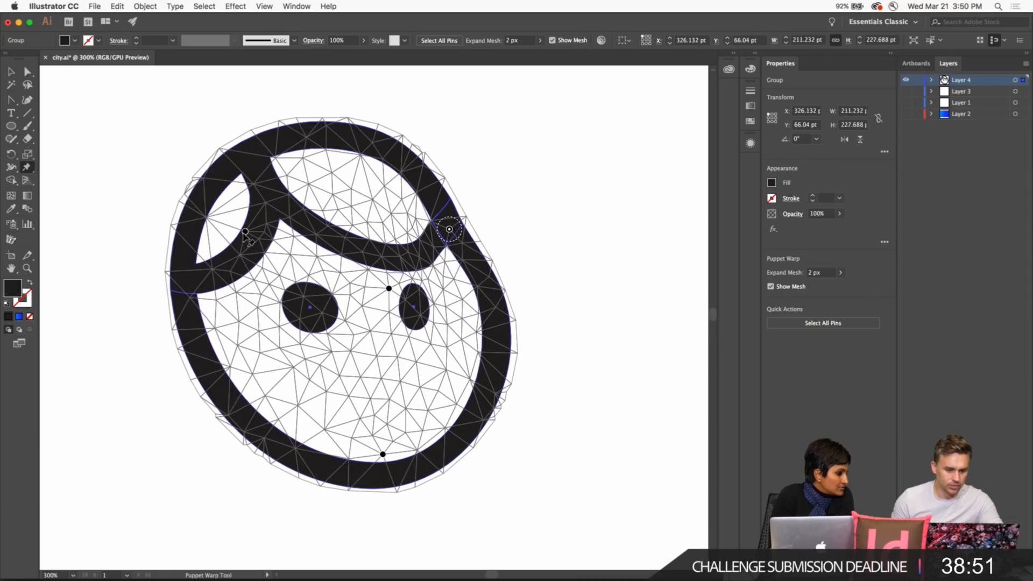
pyautogui.moveTo(244, 232); pyautogui.dragTo(163, 235)
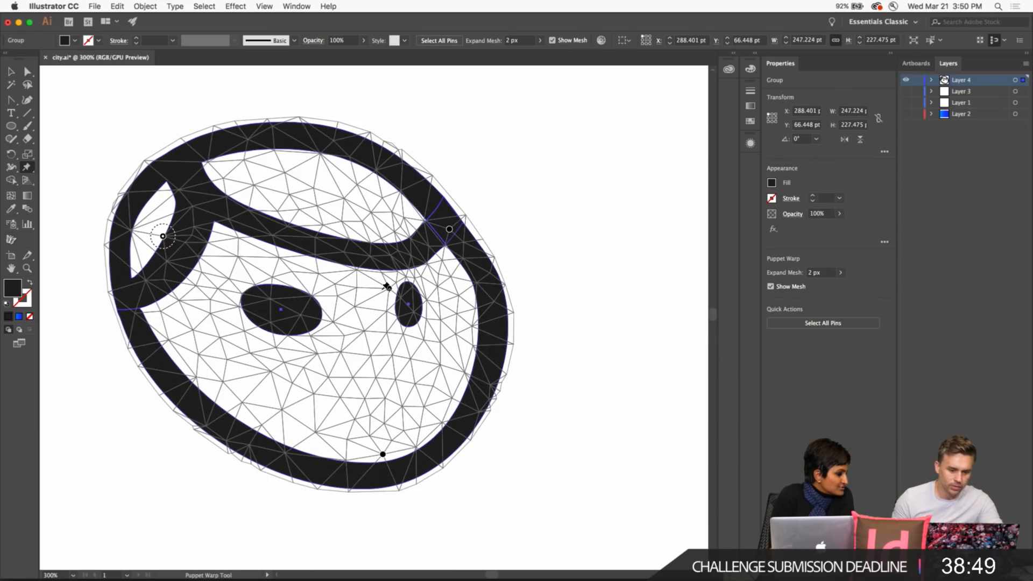
pyautogui.moveTo(386, 286)
pyautogui.mouseDown()
pyautogui.moveTo(291, 288)
pyautogui.moveTo(474, 311)
pyautogui.moveTo(455, 253)
pyautogui.moveTo(334, 299)
pyautogui.moveTo(411, 321)
pyautogui.moveTo(204, 294)
pyautogui.moveTo(323, 306)
pyautogui.moveTo(445, 347)
pyautogui.moveTo(270, 219)
pyautogui.moveTo(381, 277)
pyautogui.moveTo(202, 216)
pyautogui.moveTo(588, 254)
pyautogui.moveTo(150, 138)
pyautogui.moveTo(270, 196)
pyautogui.moveTo(355, 314)
pyautogui.moveTo(306, 269)
pyautogui.moveTo(341, 300)
pyautogui.moveTo(395, 281)
pyautogui.moveTo(374, 299)
pyautogui.mouseUp()
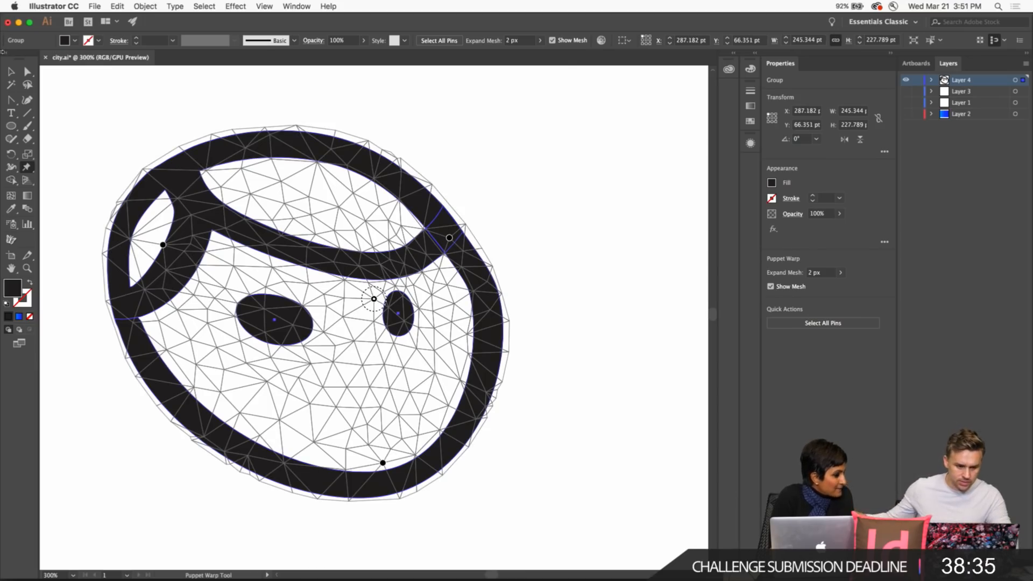
pyautogui.click(10, 71)
pyautogui.click(95, 97)
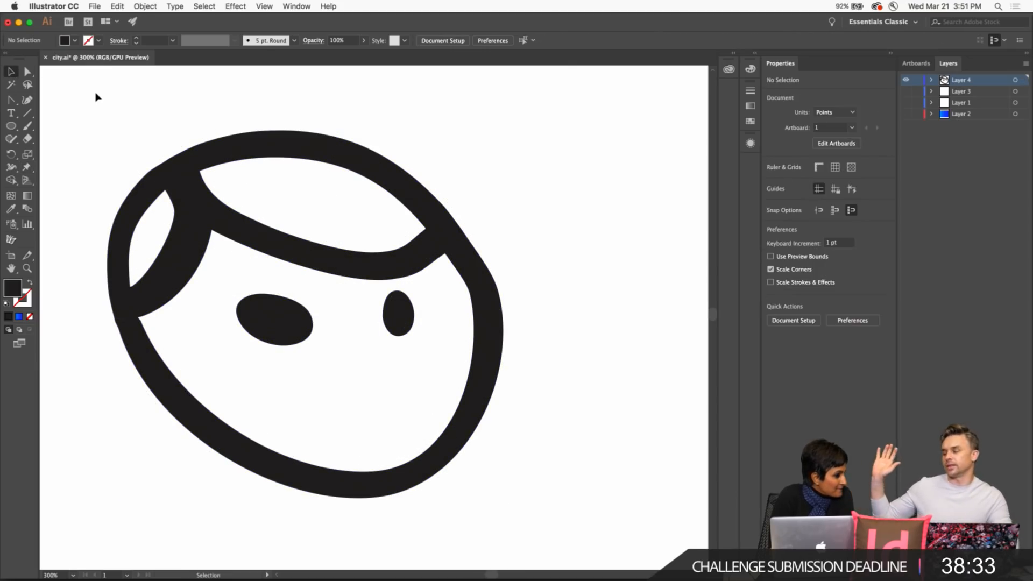
# Step: Try to bulge the warped head's top outline by pulling an anchor point's direction handle upward with Direct Selection
pyautogui.press('a')
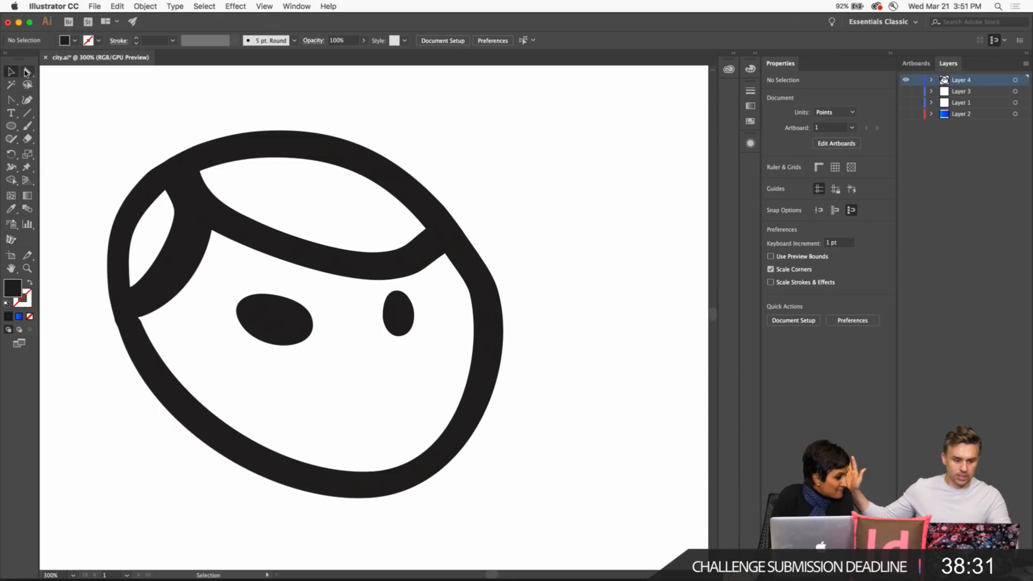
pyautogui.moveTo(375, 168); pyautogui.dragTo(465, 273)
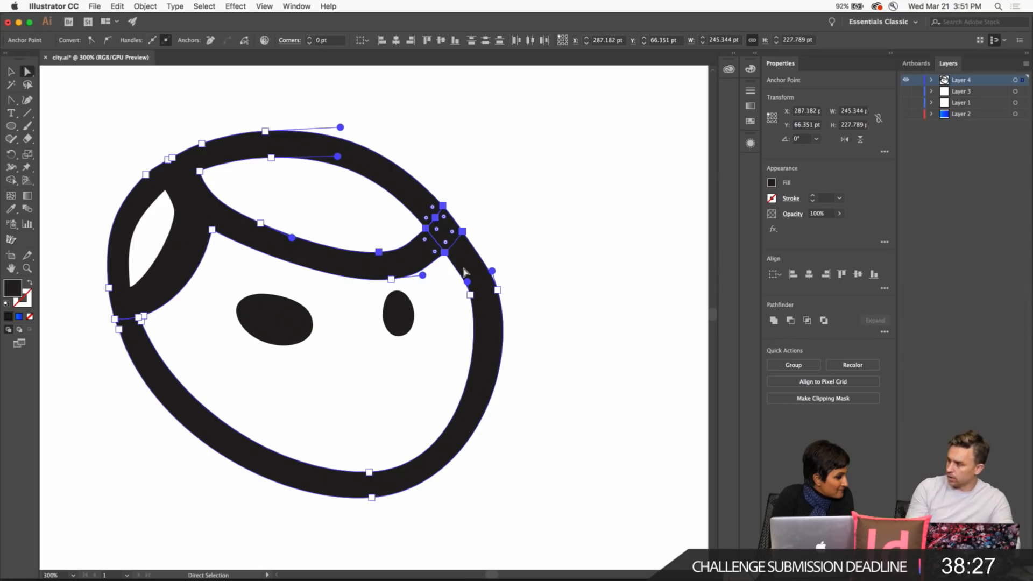
pyautogui.moveTo(341, 128)
pyautogui.mouseDown()
pyautogui.moveTo(392, 37)
pyautogui.moveTo(360, 141)
pyautogui.moveTo(360, 129)
pyautogui.mouseUp()
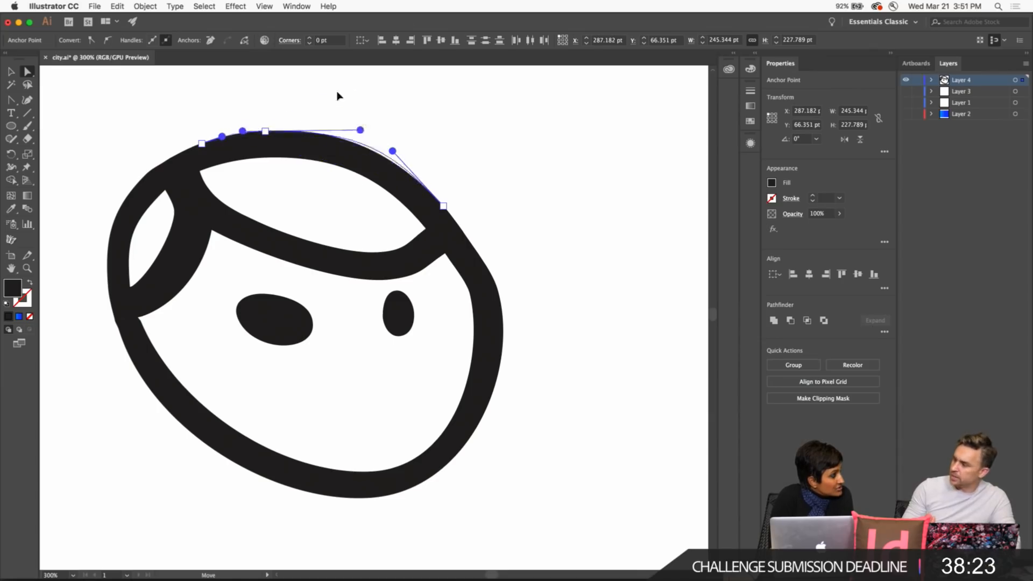
pyautogui.moveTo(337, 96); pyautogui.dragTo(338, 96)
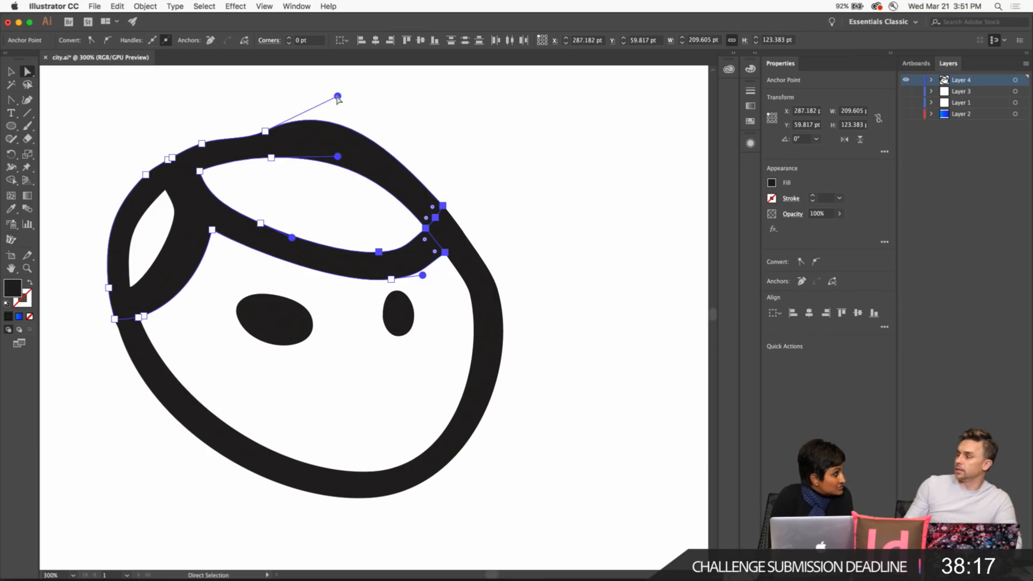
pyautogui.press('v')
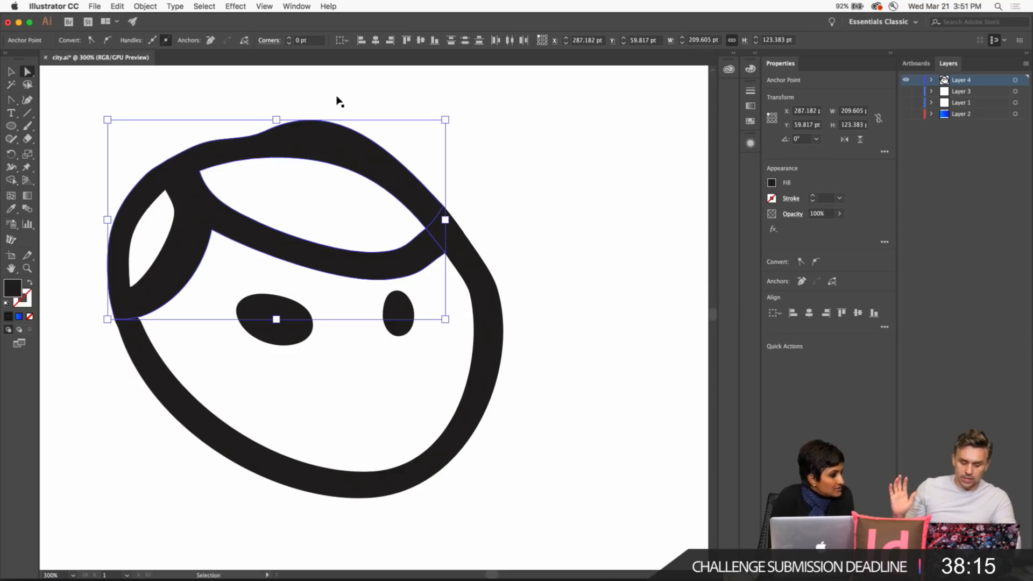
pyautogui.press('super+z')
pyautogui.press('a')
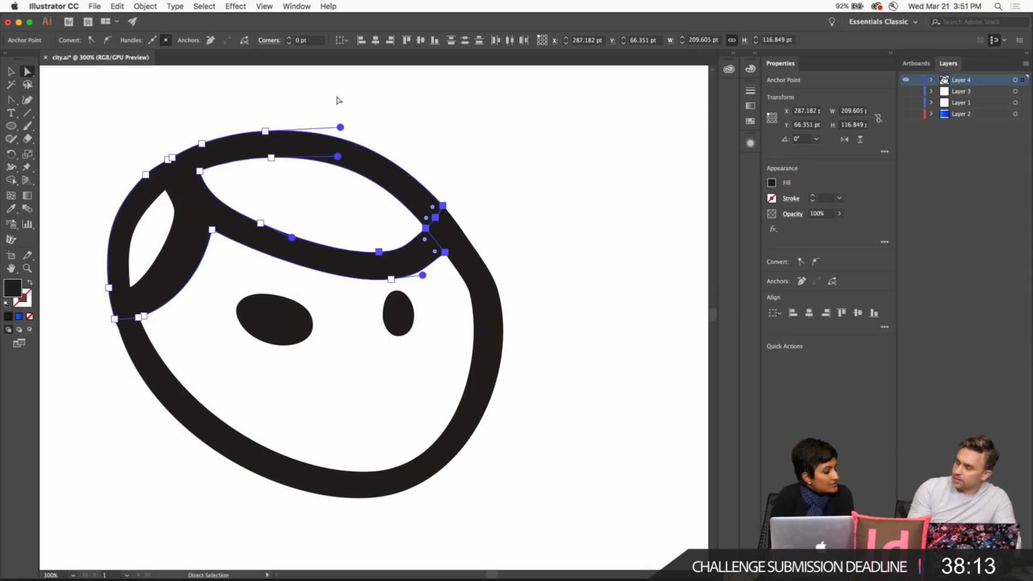
# Step: Select all parts of the warped face and activate the Puppet Warp tool on them again
pyautogui.click(11, 72)
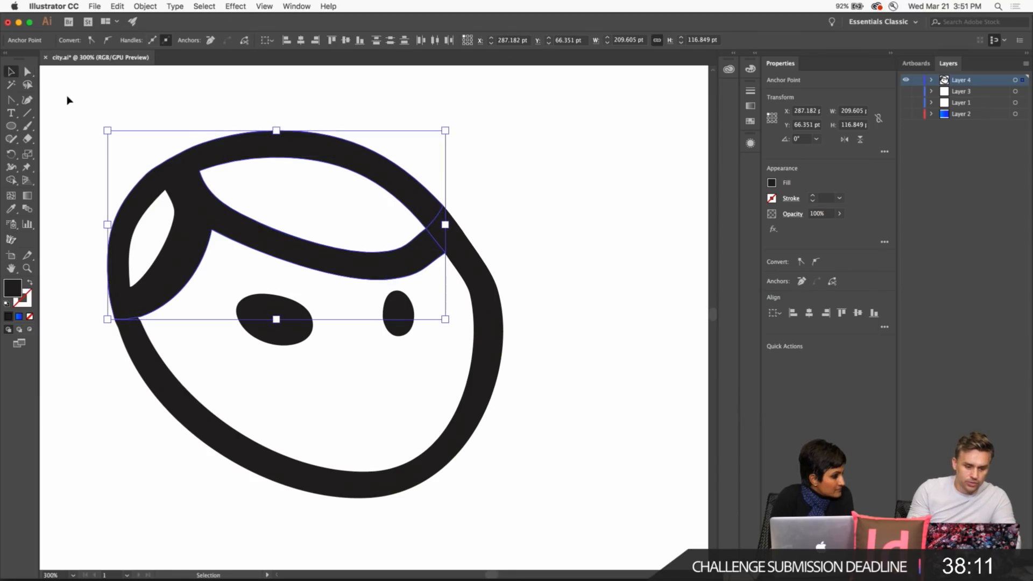
pyautogui.moveTo(68, 100); pyautogui.dragTo(533, 520)
pyautogui.click(28, 169)
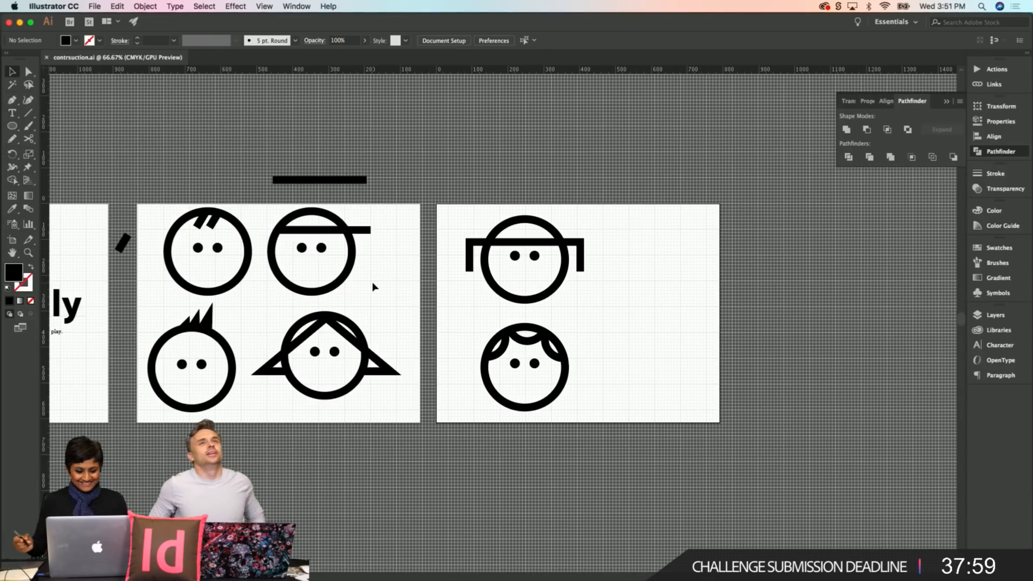
# Step: Shift the face with triangular hair slightly down and the capped face right and down on their artboard, and save the document
pyautogui.press('z')
pyautogui.moveTo(159, 200); pyautogui.dragTo(205, 193)
pyautogui.press('v')
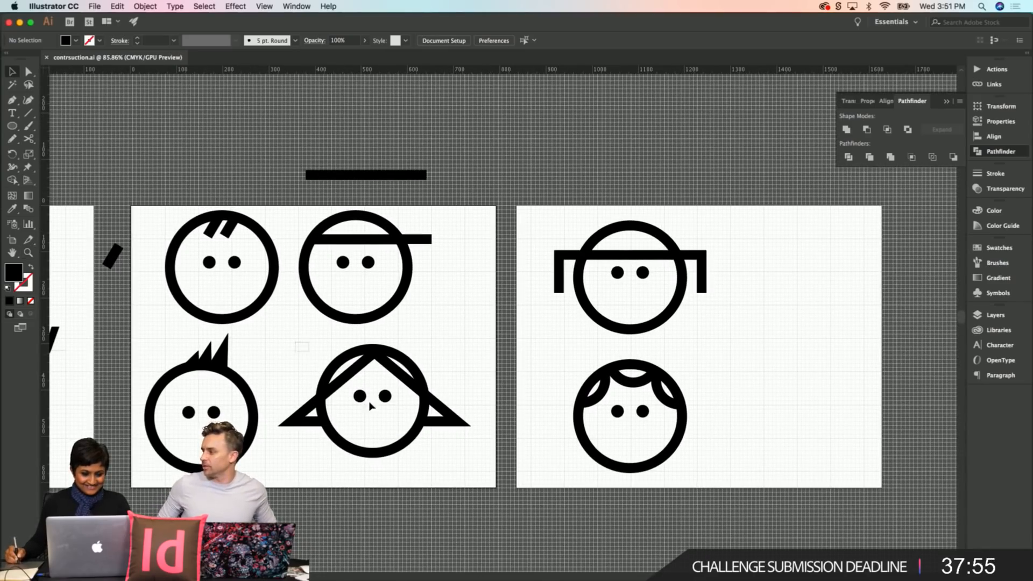
pyautogui.moveTo(456, 489); pyautogui.dragTo(421, 394)
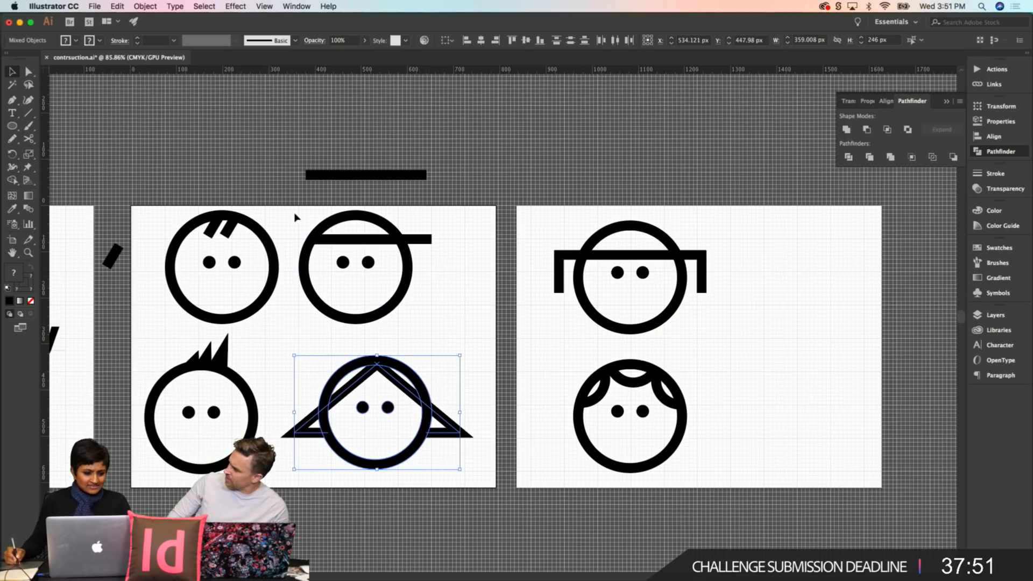
pyautogui.moveTo(297, 207); pyautogui.dragTo(430, 322)
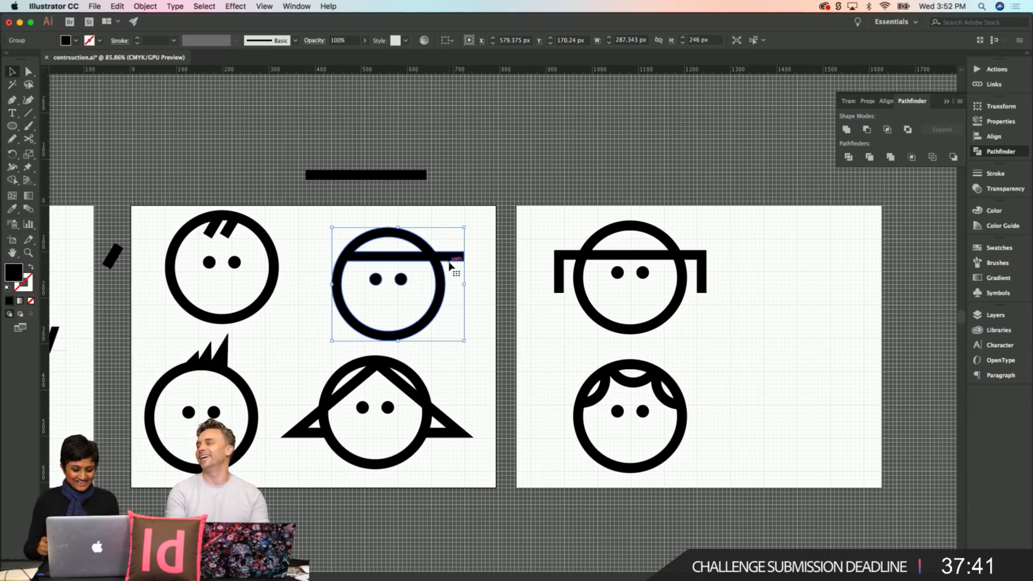
pyautogui.click(384, 208)
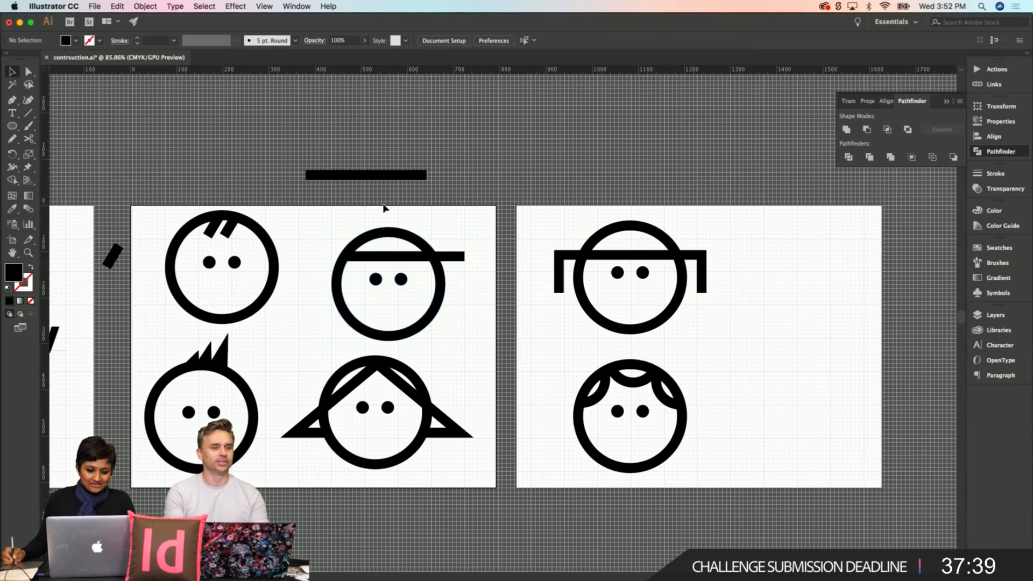
pyautogui.press('super+s')
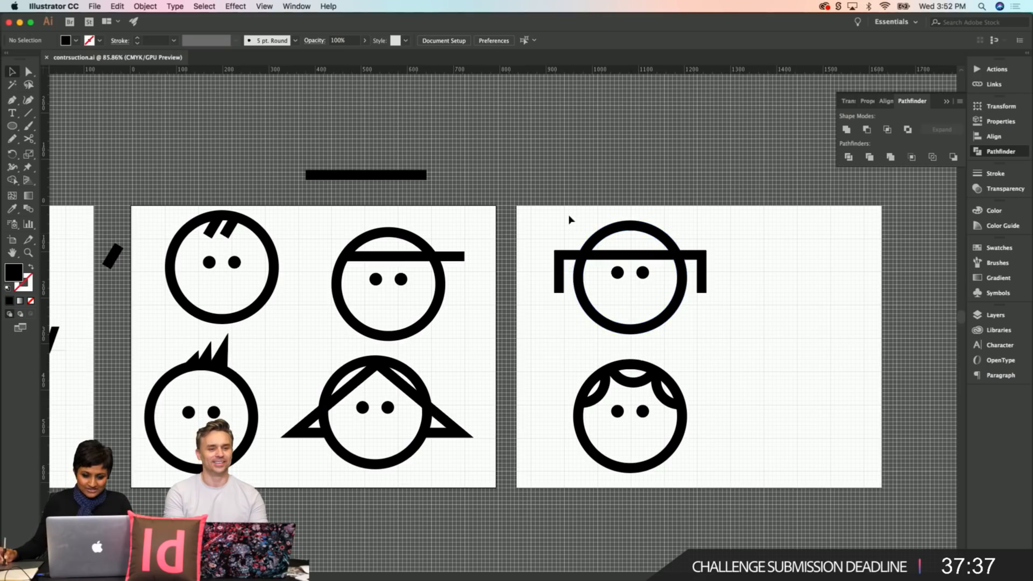
# Step: Copy the plain face of the upper character on the rightmost artboard to the empty area above that artboard
pyautogui.moveTo(549, 215); pyautogui.dragTo(756, 339)
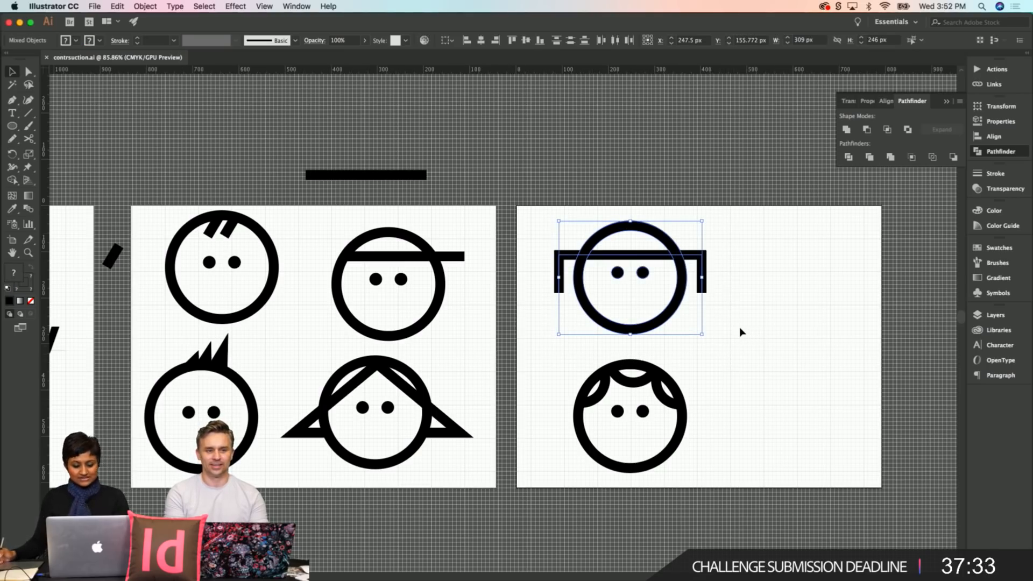
pyautogui.click(573, 362)
pyautogui.moveTo(698, 466); pyautogui.dragTo(722, 475)
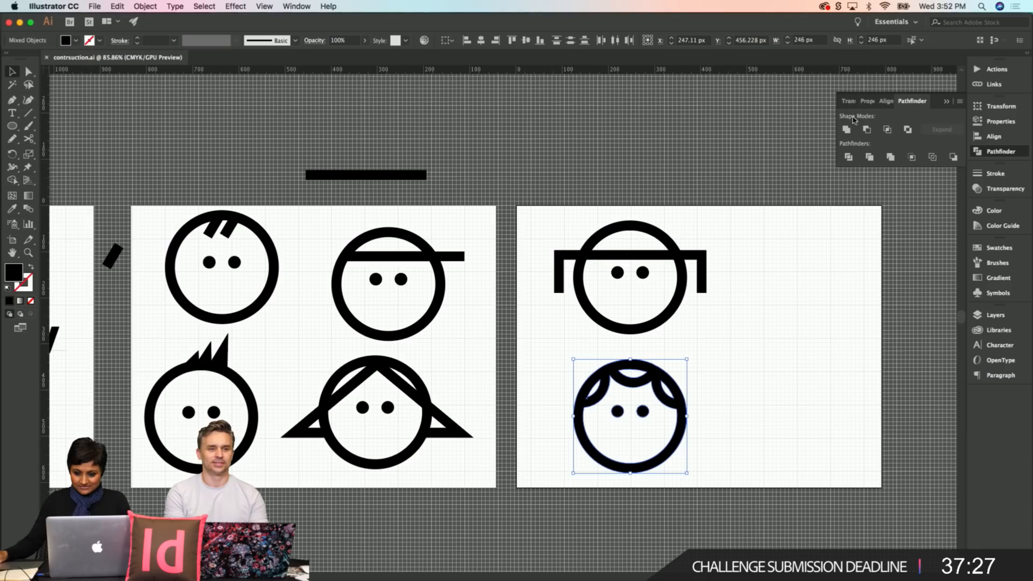
pyautogui.click(787, 378)
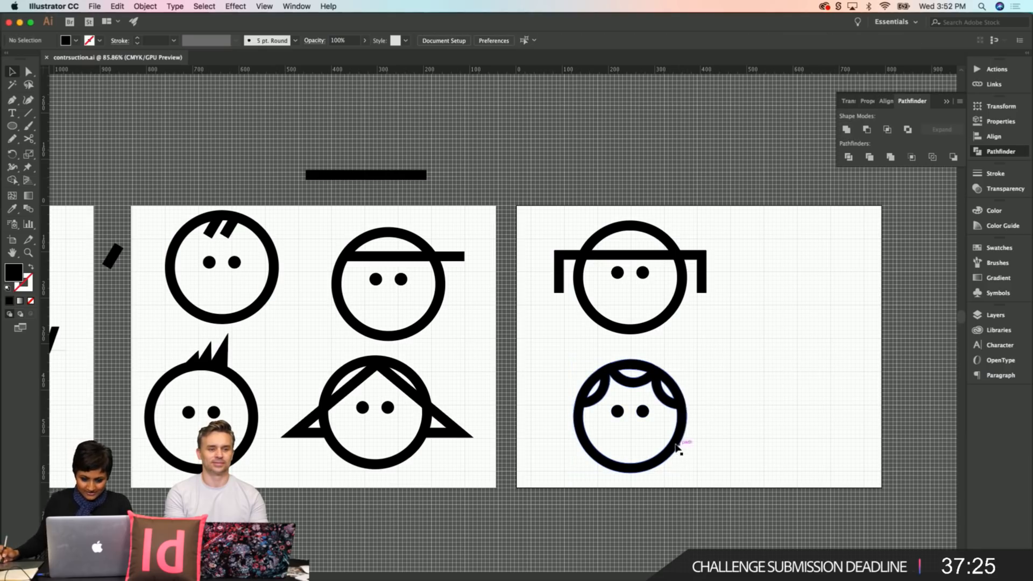
pyautogui.click(676, 446)
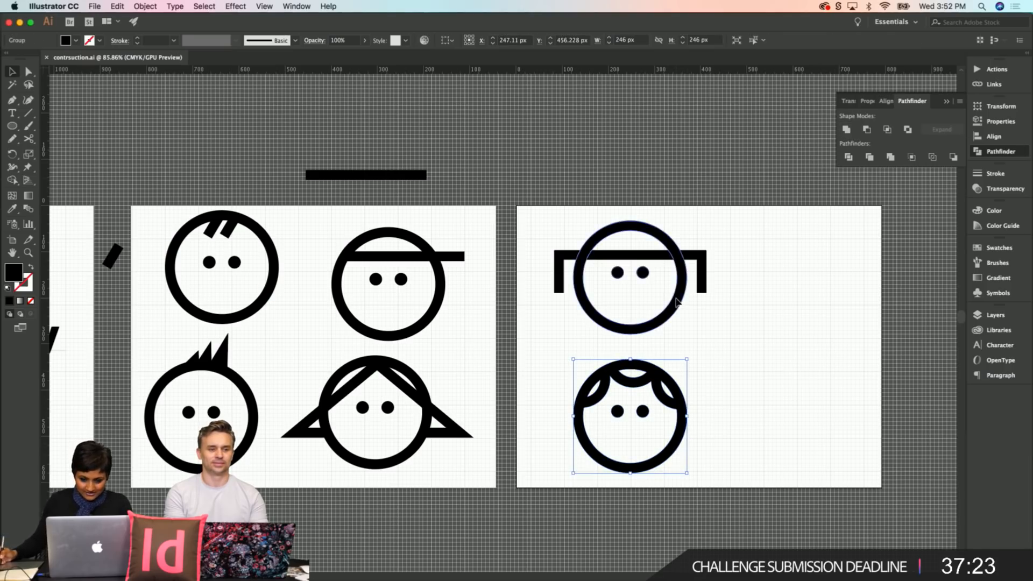
pyautogui.moveTo(676, 304); pyautogui.dragTo(663, 117)
# Step: Try to unite the upper face with its bracket-shaped hair line using Pathfinder
pyautogui.moveTo(535, 208); pyautogui.dragTo(742, 345)
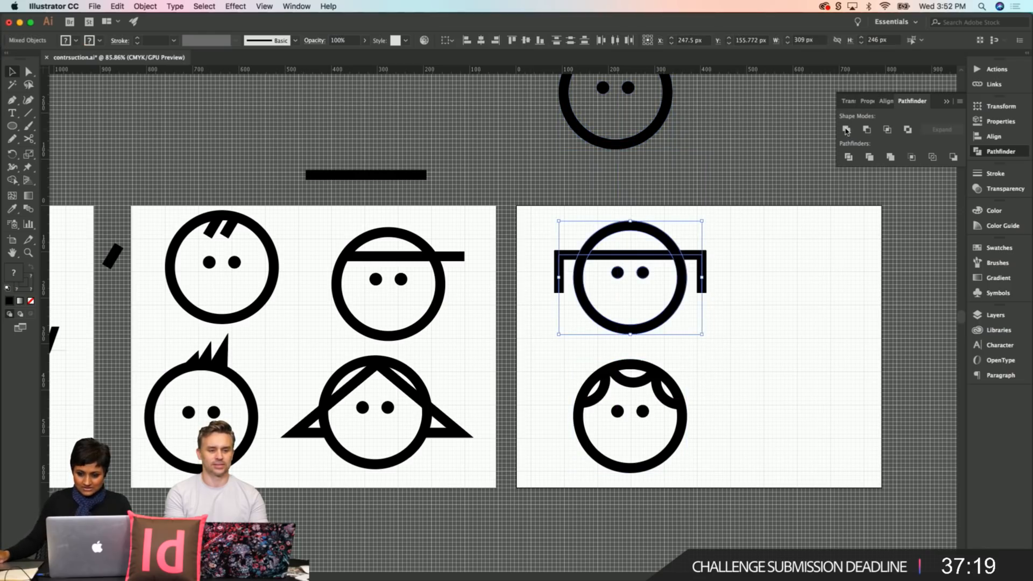
pyautogui.click(846, 130)
pyautogui.press('super+z')
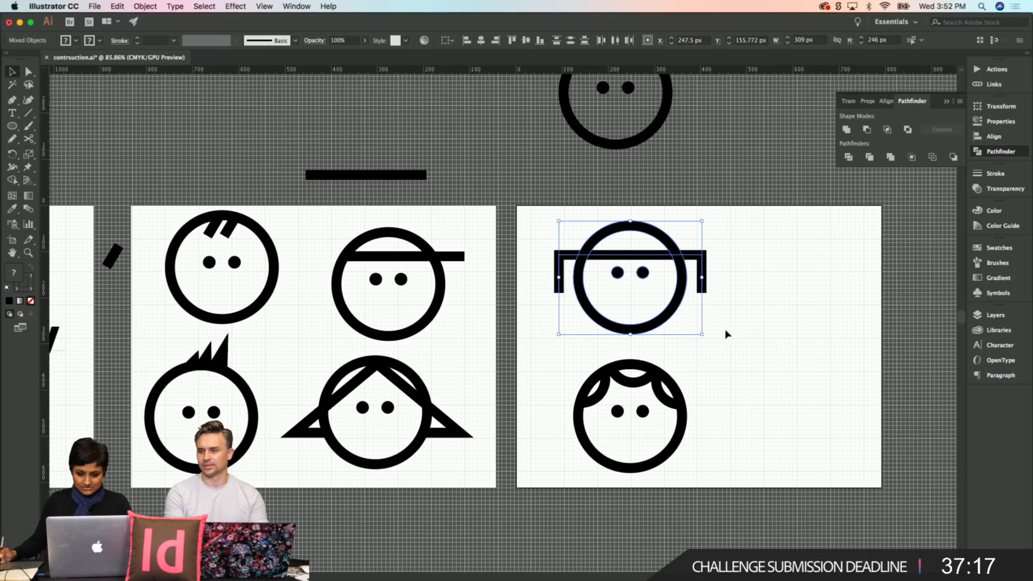
pyautogui.click(788, 279)
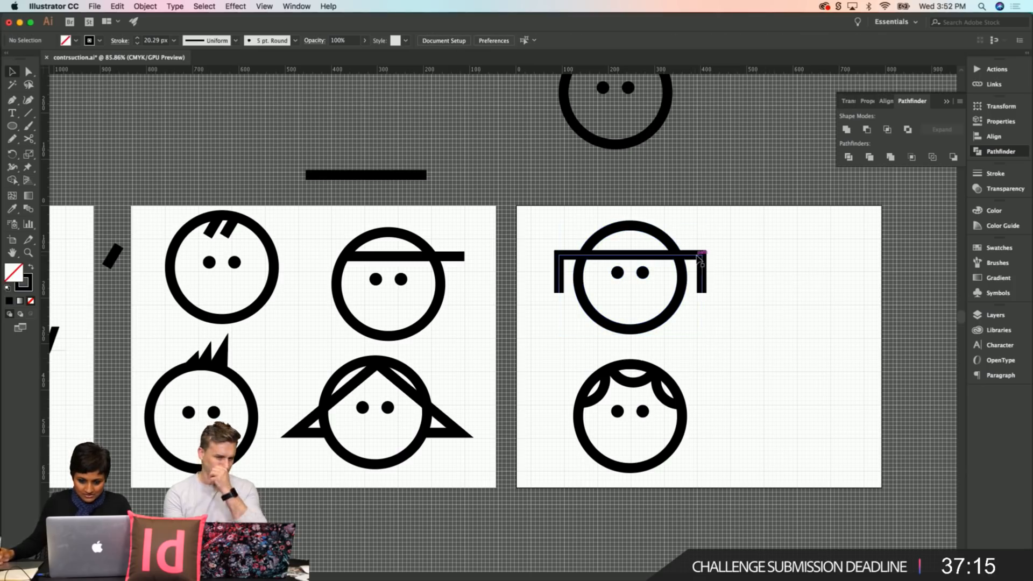
# Step: Outline the stroke of the bracket-shaped hair line and unite it with the upper face using Pathfinder
pyautogui.click(702, 258)
pyautogui.click(145, 6)
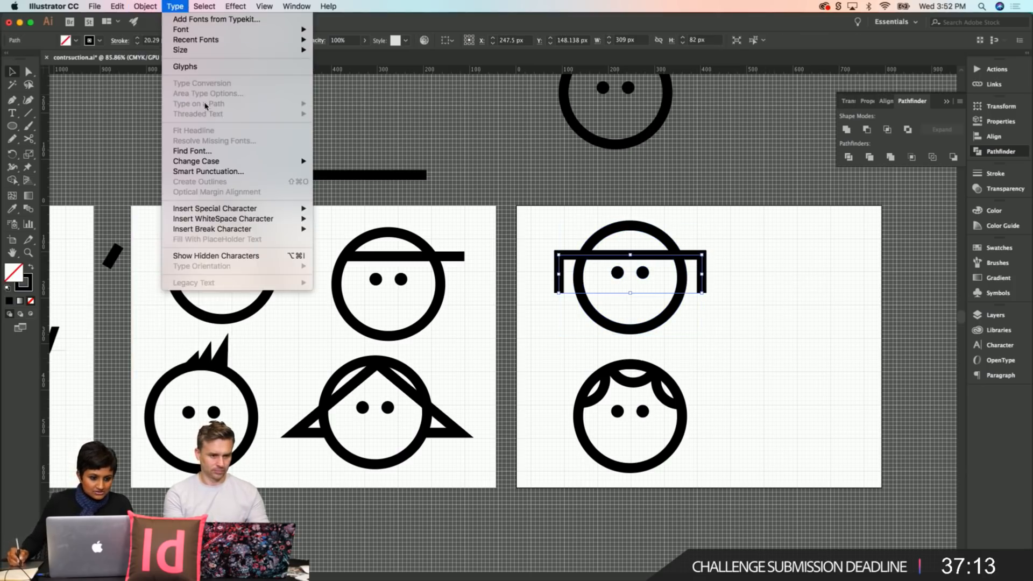
pyautogui.moveTo(178, 236)
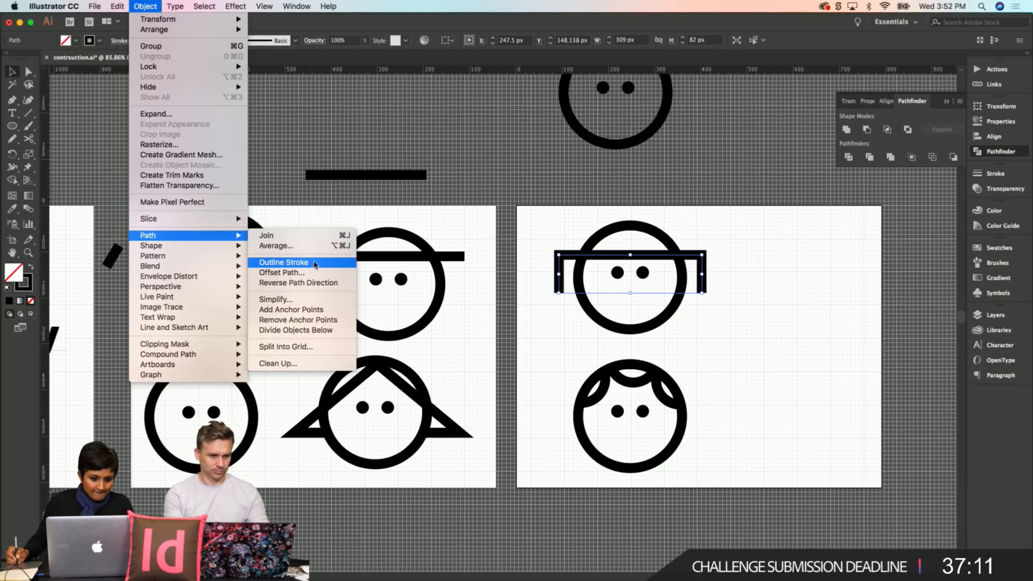
pyautogui.click(312, 262)
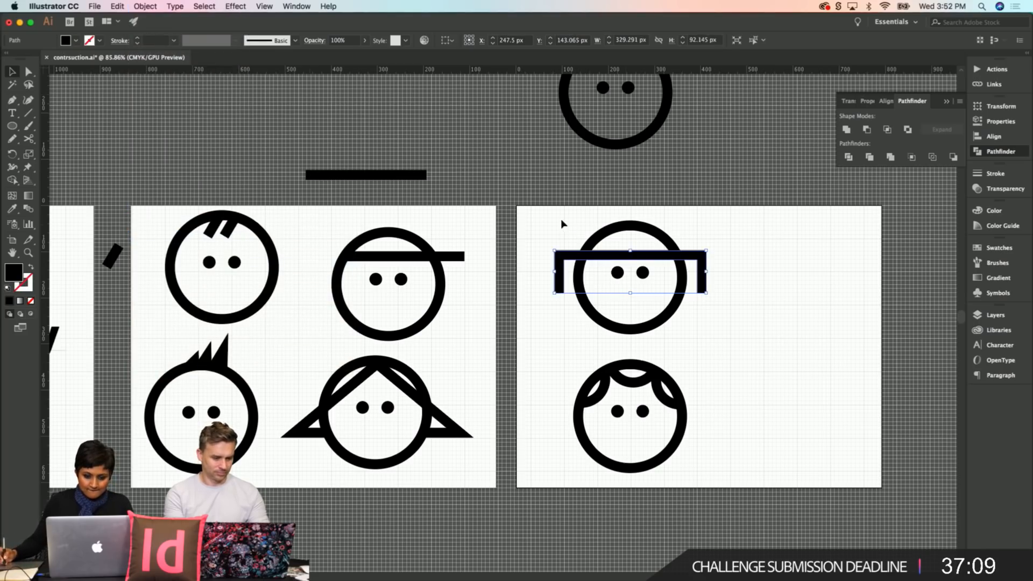
pyautogui.moveTo(537, 221)
pyautogui.mouseDown()
pyautogui.moveTo(739, 357)
pyautogui.moveTo(744, 343)
pyautogui.mouseUp()
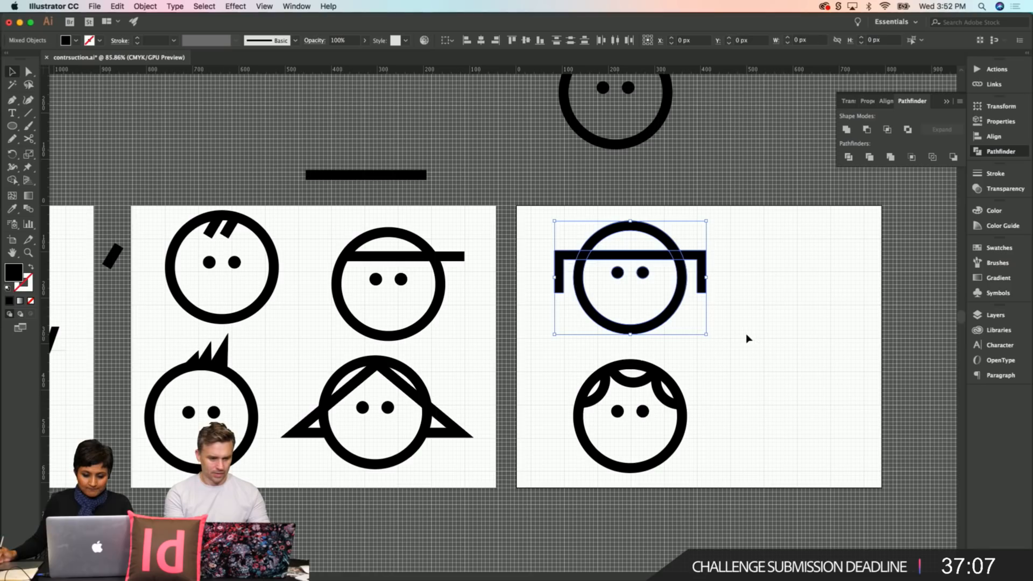
pyautogui.click(847, 130)
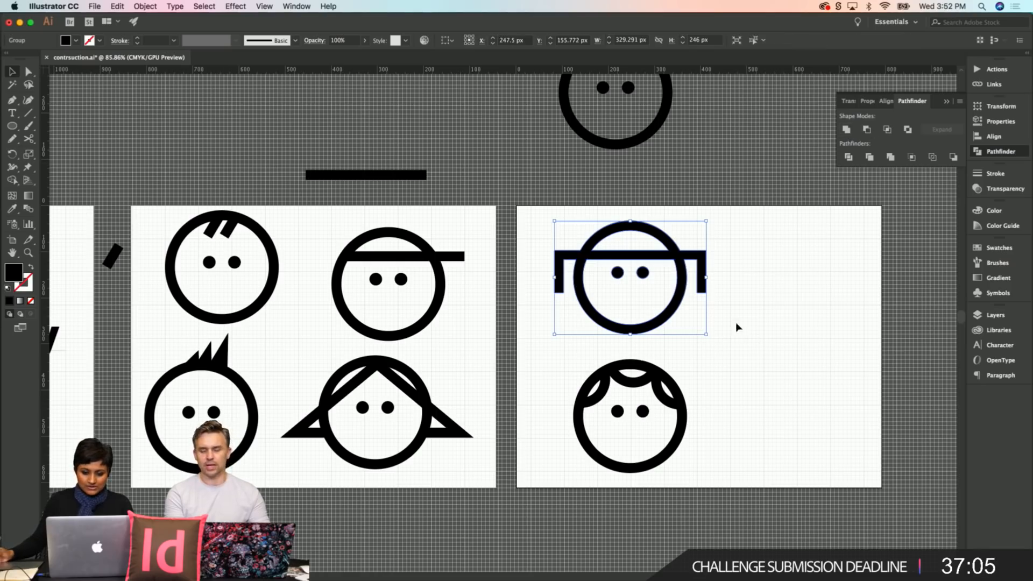
# Step: Select all parts of the curly-haired face and unite them with Pathfinder
pyautogui.click(726, 370)
pyautogui.moveTo(733, 355); pyautogui.dragTo(554, 478)
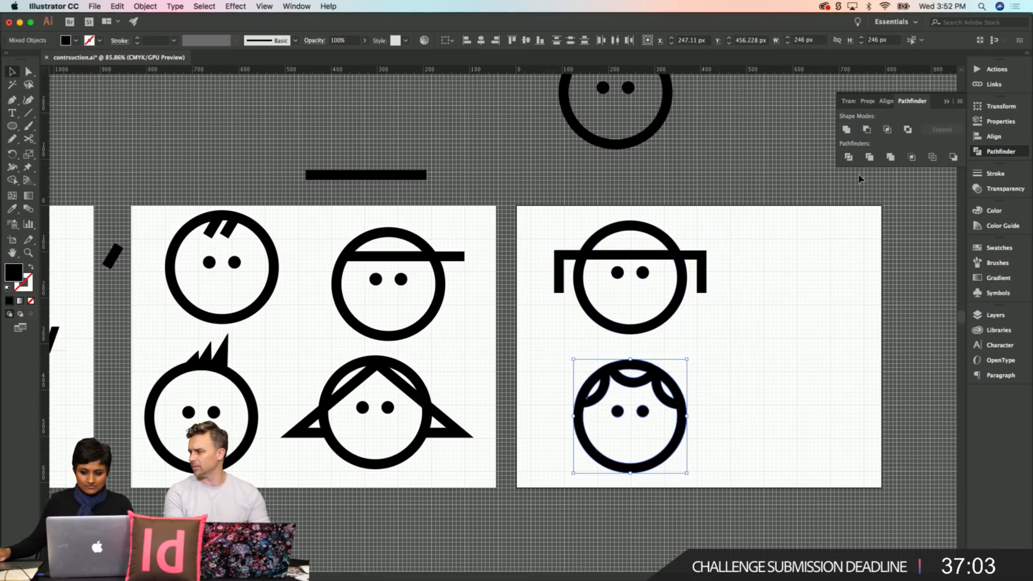
pyautogui.click(846, 130)
pyautogui.click(741, 399)
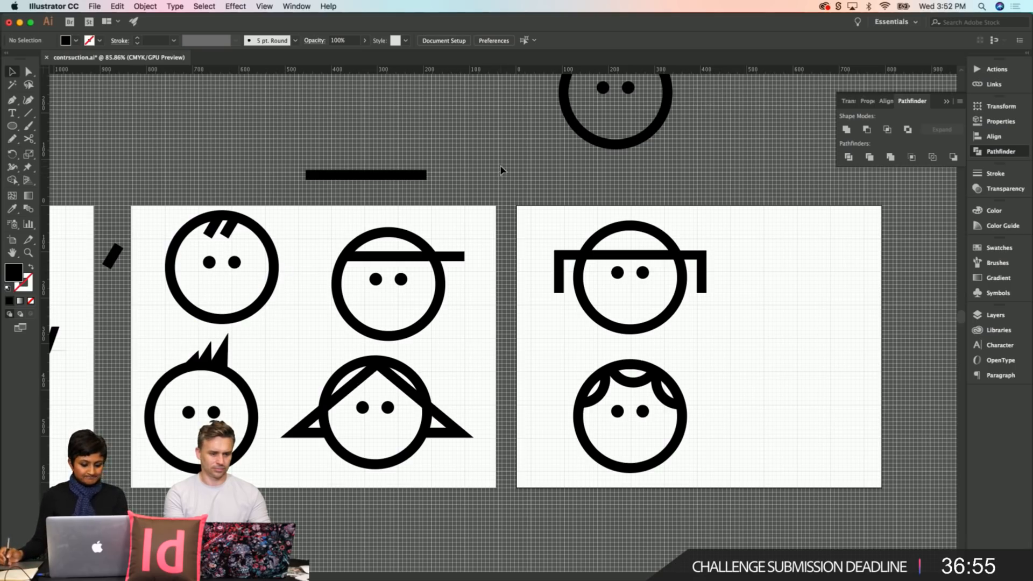
pyautogui.moveTo(581, 184); pyautogui.dragTo(529, 207)
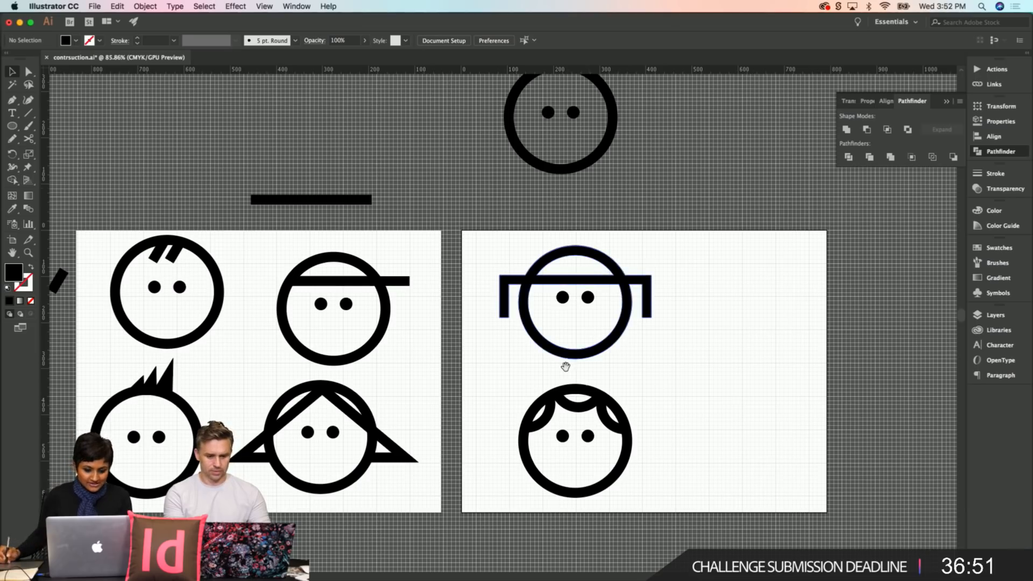
pyautogui.moveTo(562, 371); pyautogui.dragTo(512, 350)
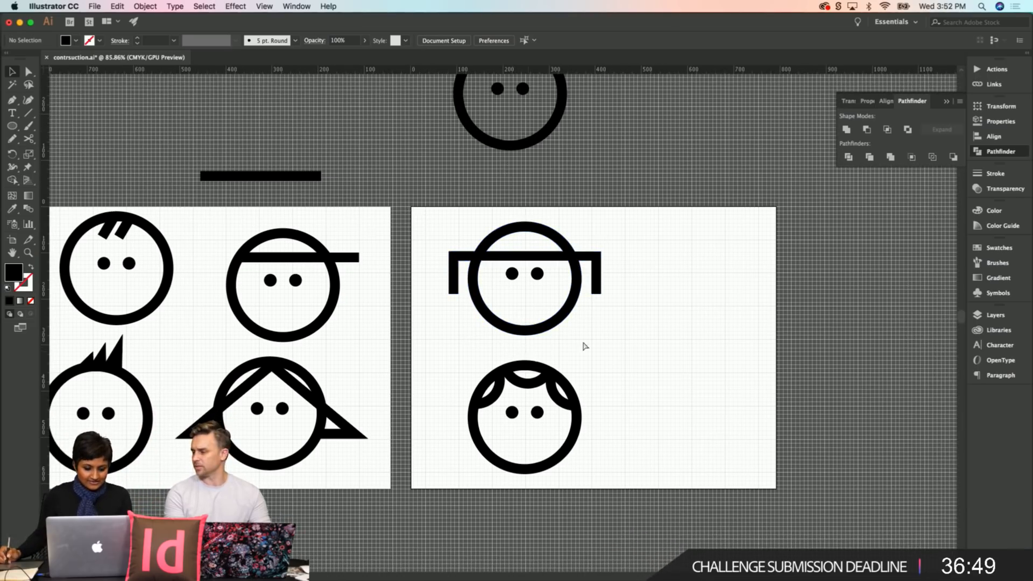
pyautogui.hscroll(2, 581, 343)
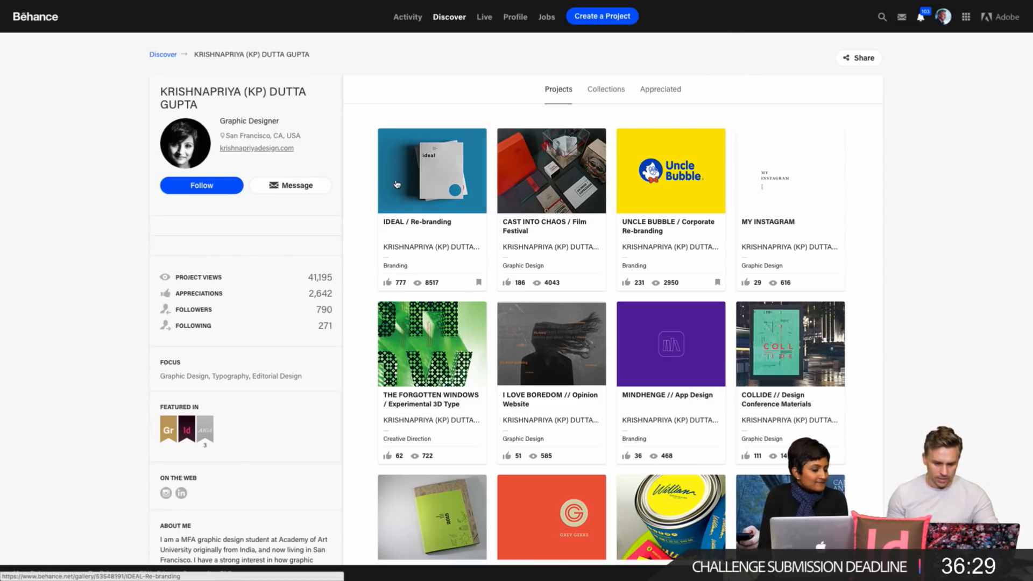
# Step: On Behance, open the UNCLE BUBBLE / Corporate Re-branding project and enlarge the page to read its Objective and Design texts
pyautogui.click(669, 190)
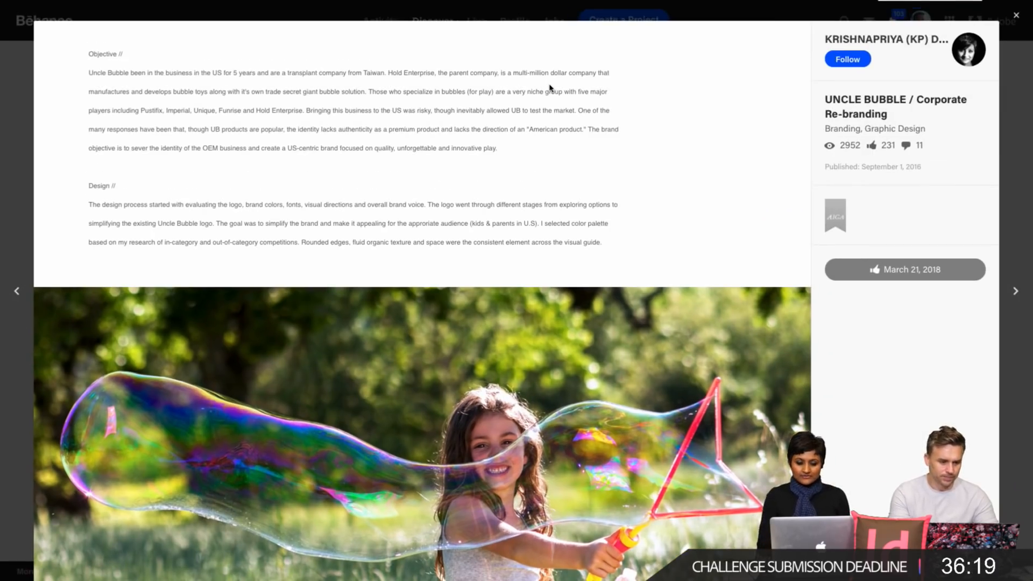
pyautogui.press('super+equal')
pyautogui.press('super+equal')
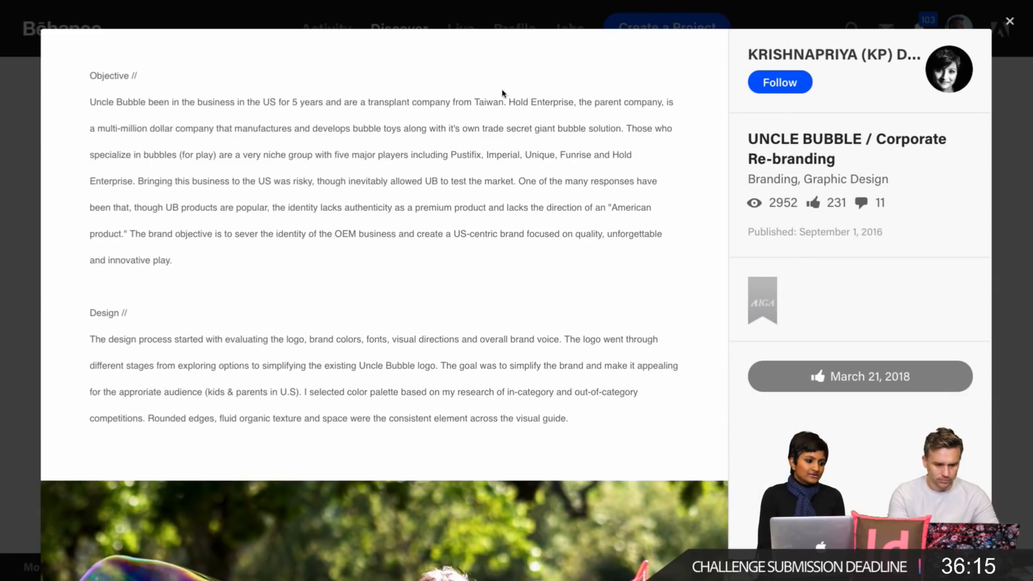
pyautogui.doubleClick(486, 107)
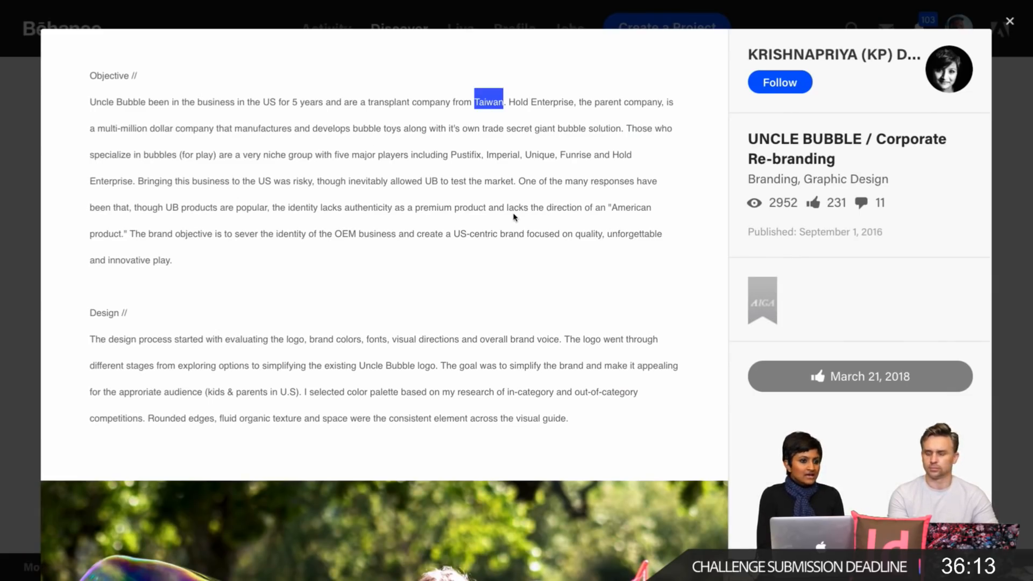
pyautogui.click(500, 277)
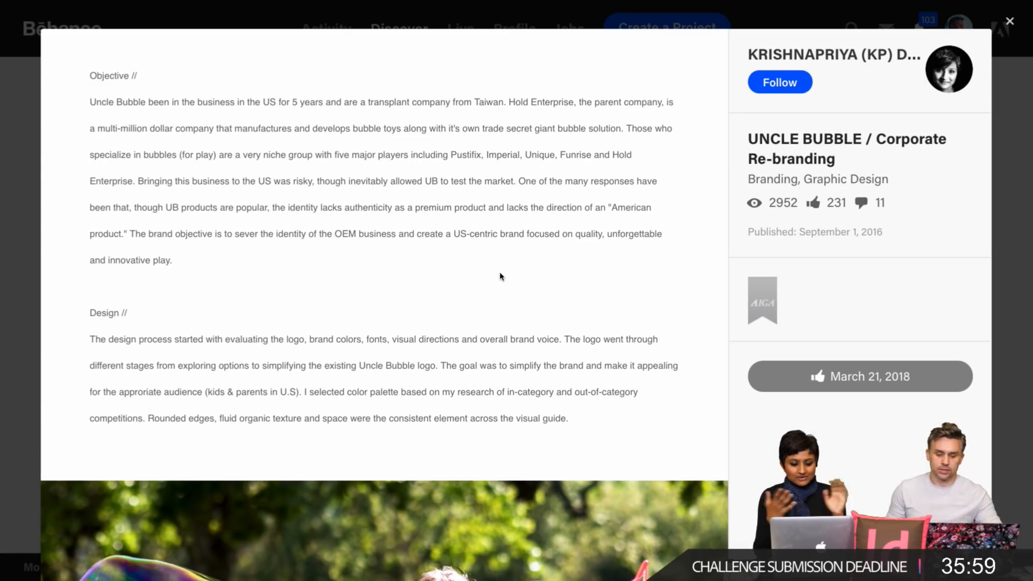
# Step: Examine the project's bubble photo, marbled texture, brand color blocks and the row of logo construction stages
pyautogui.scroll(-8, 500, 276)
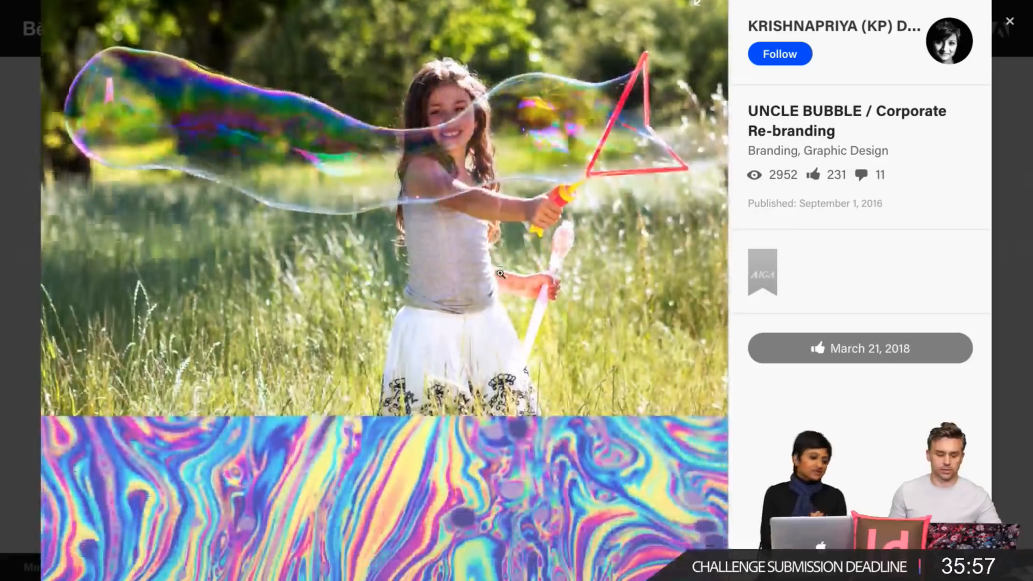
pyautogui.scroll(-1, 500, 274)
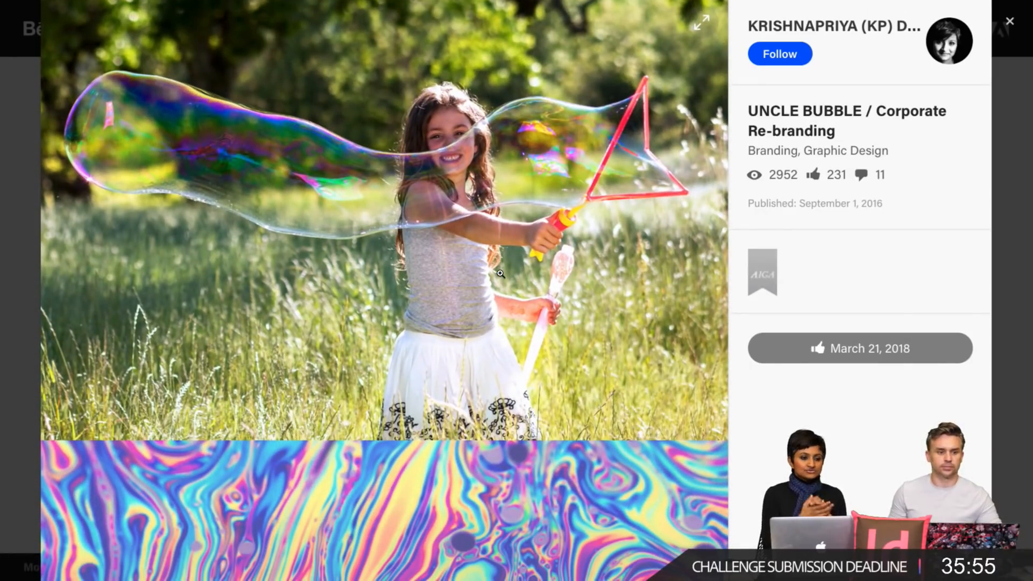
pyautogui.scroll(-1, 500, 274)
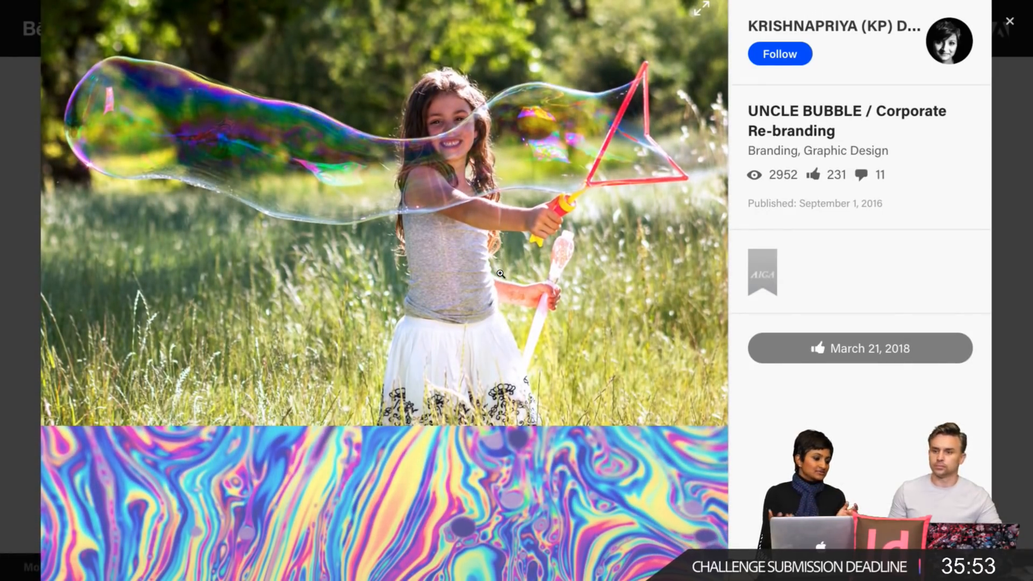
pyautogui.scroll(-1, 500, 274)
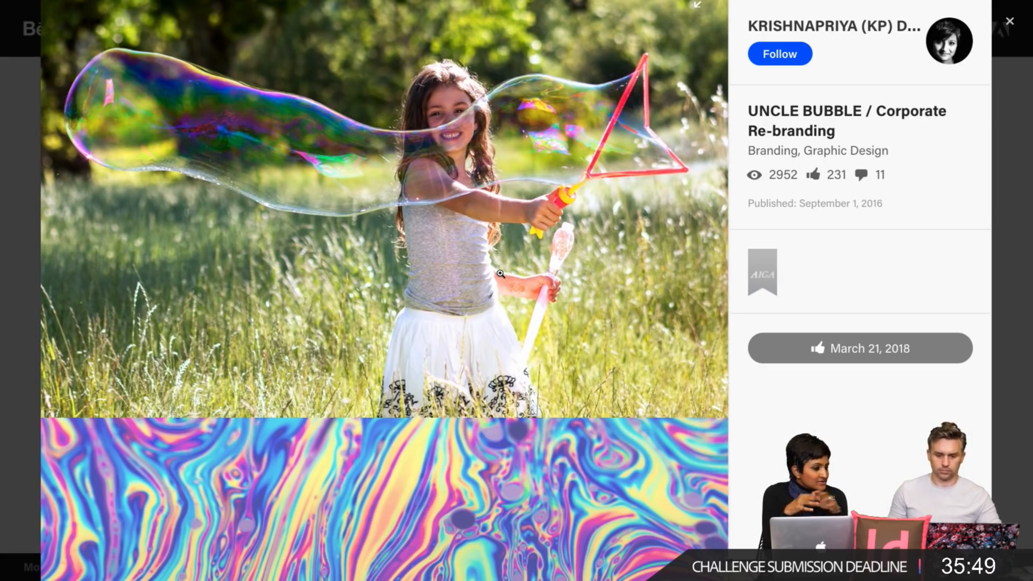
pyautogui.scroll(-9, 501, 274)
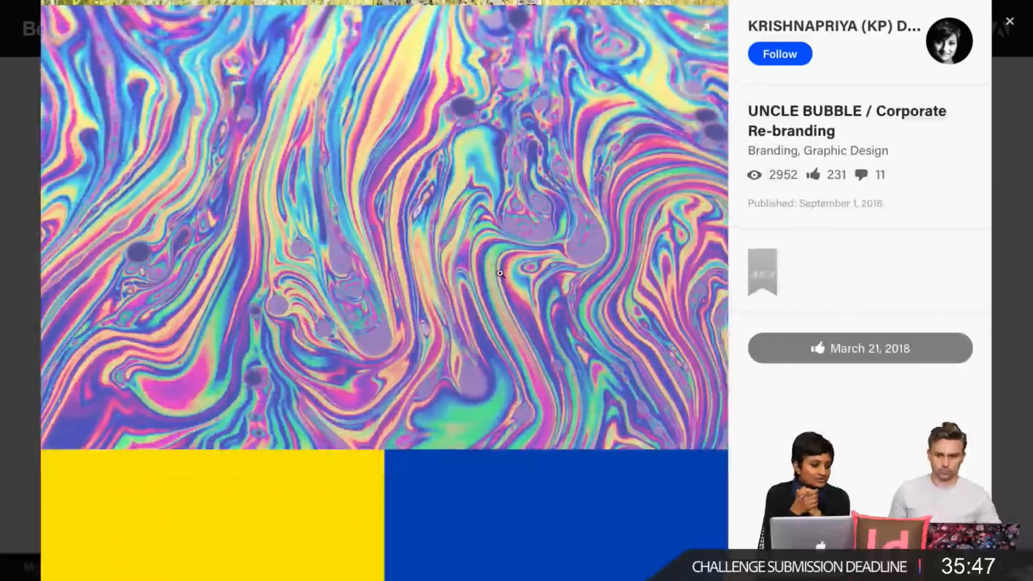
pyautogui.scroll(-7, 500, 274)
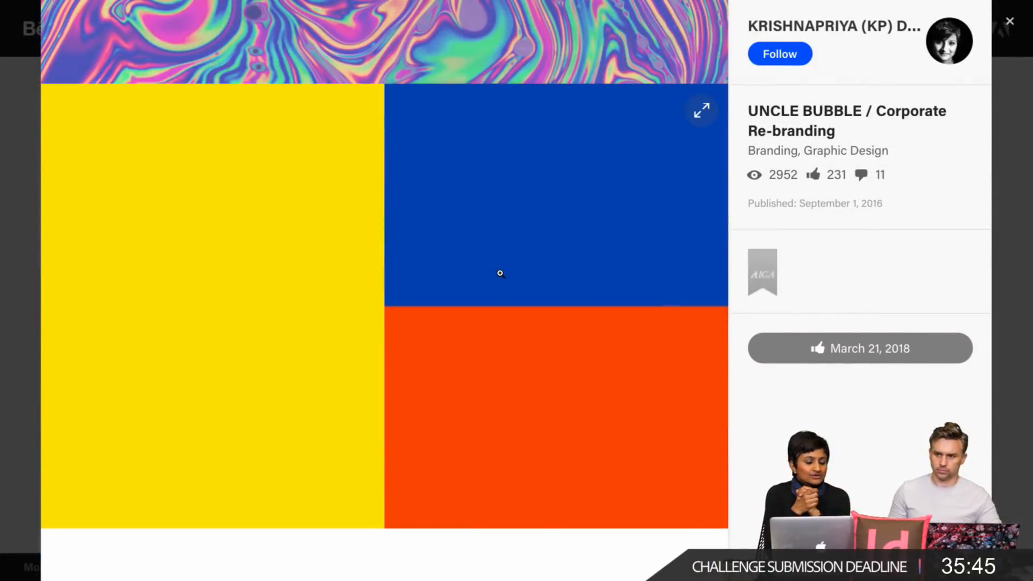
pyautogui.scroll(-1, 500, 274)
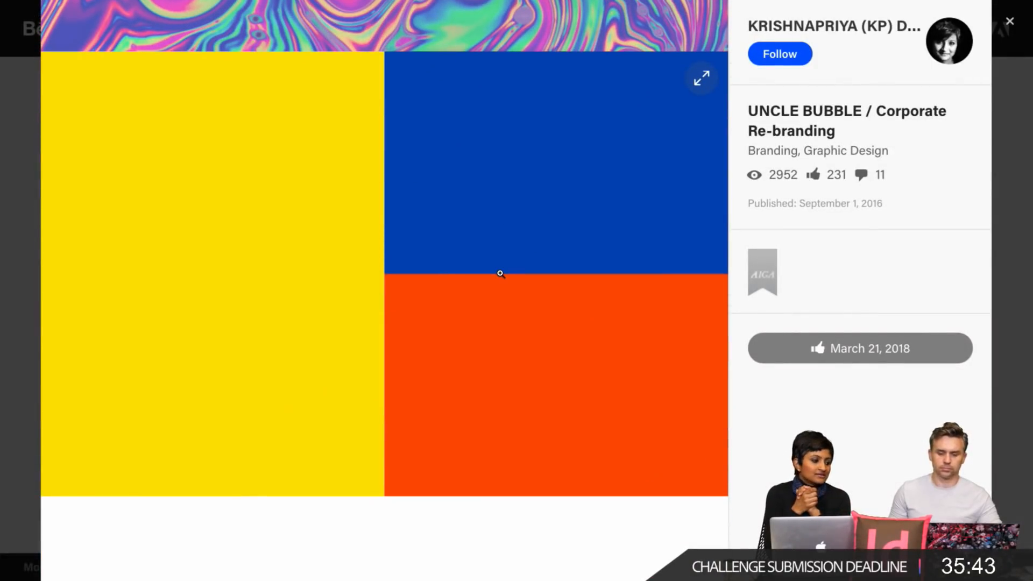
pyautogui.scroll(-1, 501, 274)
pyautogui.scroll(-4, 500, 273)
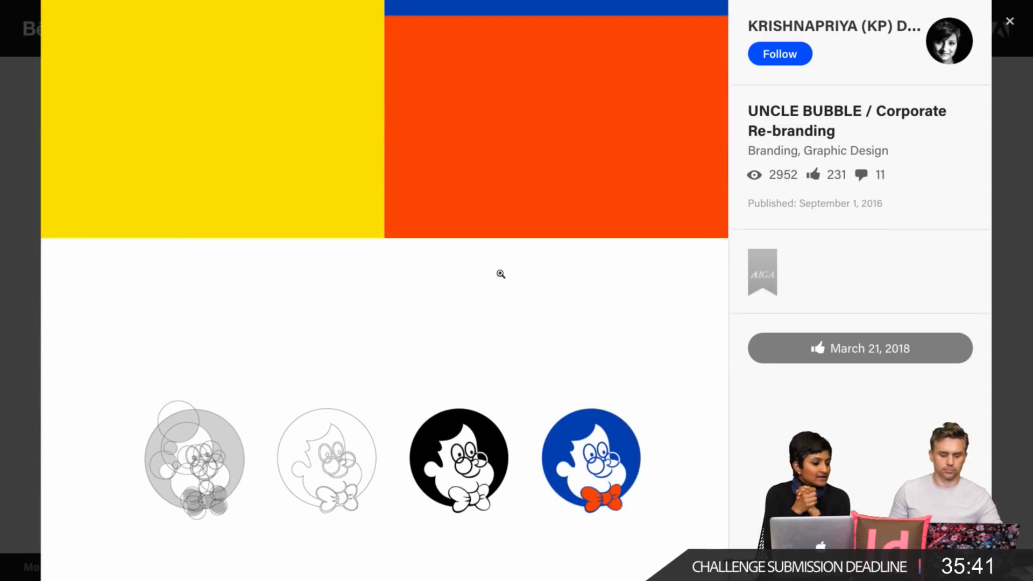
pyautogui.scroll(-3, 501, 274)
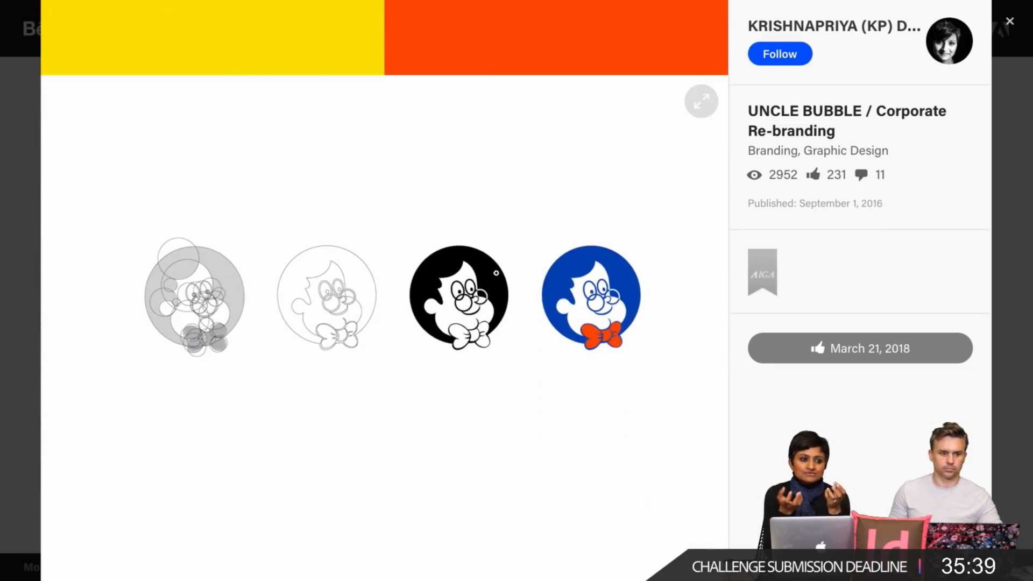
pyautogui.scroll(-1, 353, 515)
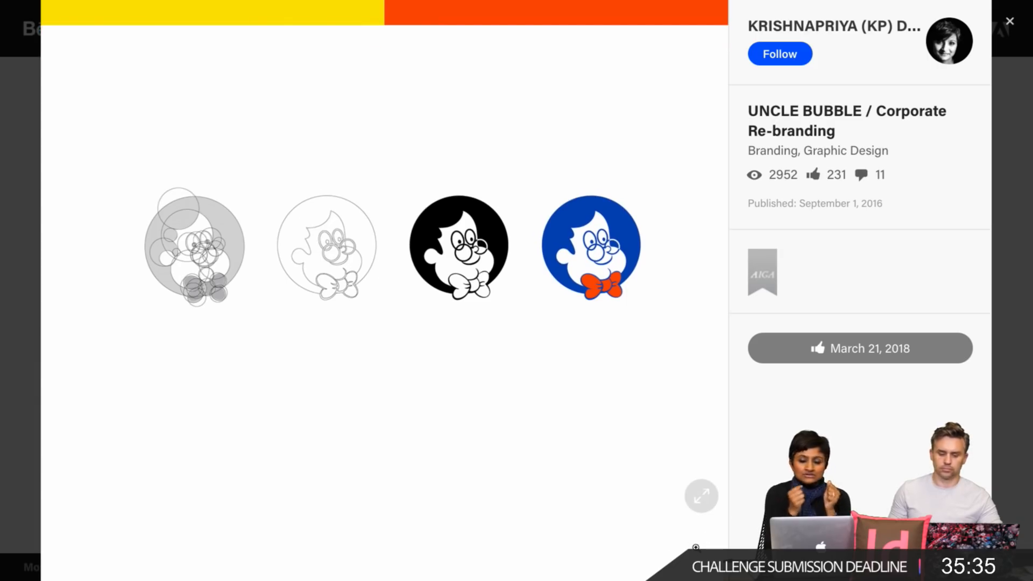
pyautogui.scroll(-1, 695, 547)
pyautogui.scroll(1, 696, 548)
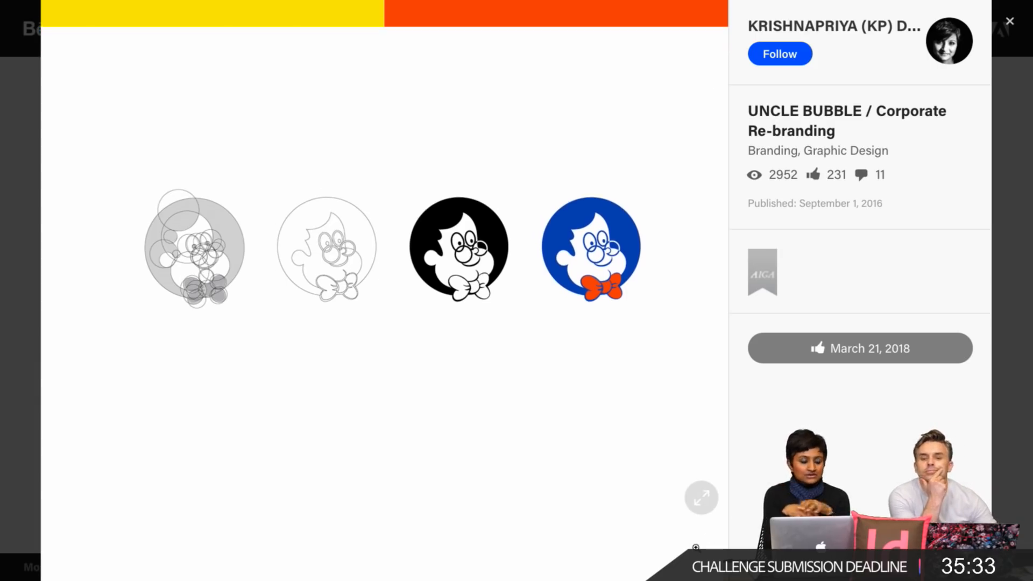
# Step: View the logo construction image full screen and zoomed in, and browse the following logo, balloon and stationery images
pyautogui.click(338, 295)
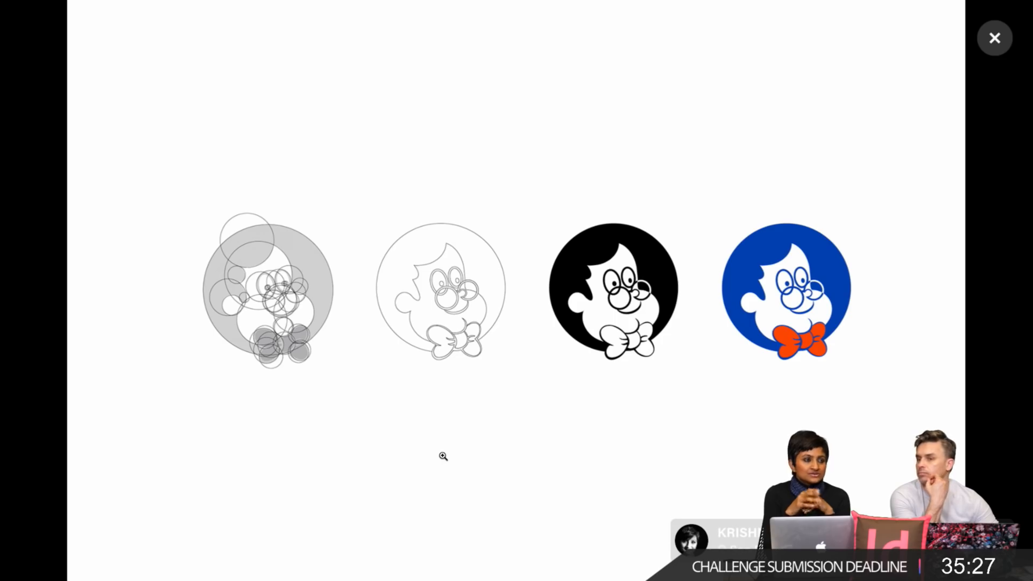
pyautogui.click(527, 312)
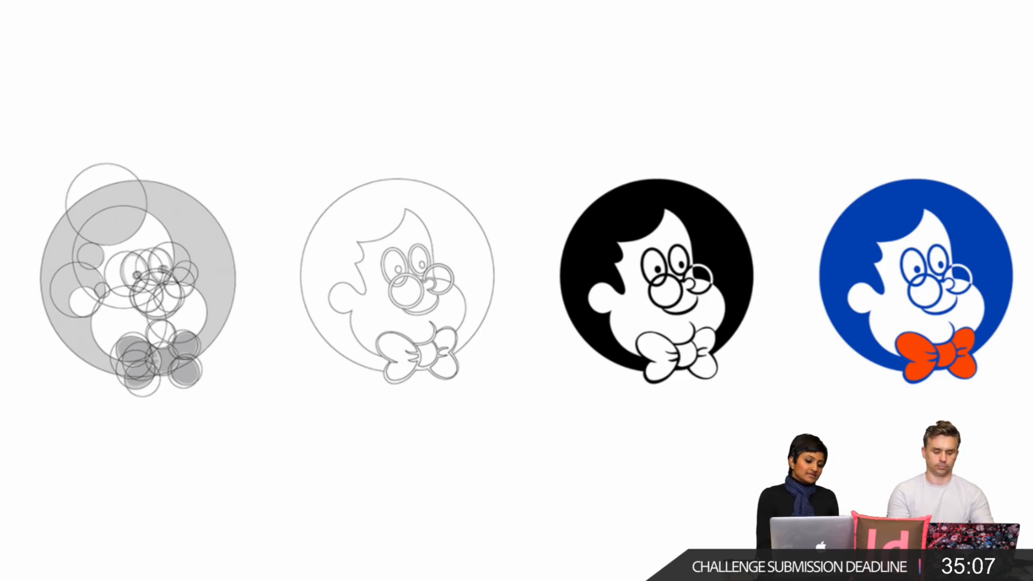
pyautogui.scroll(-5, 717, 456)
pyautogui.press('Right')
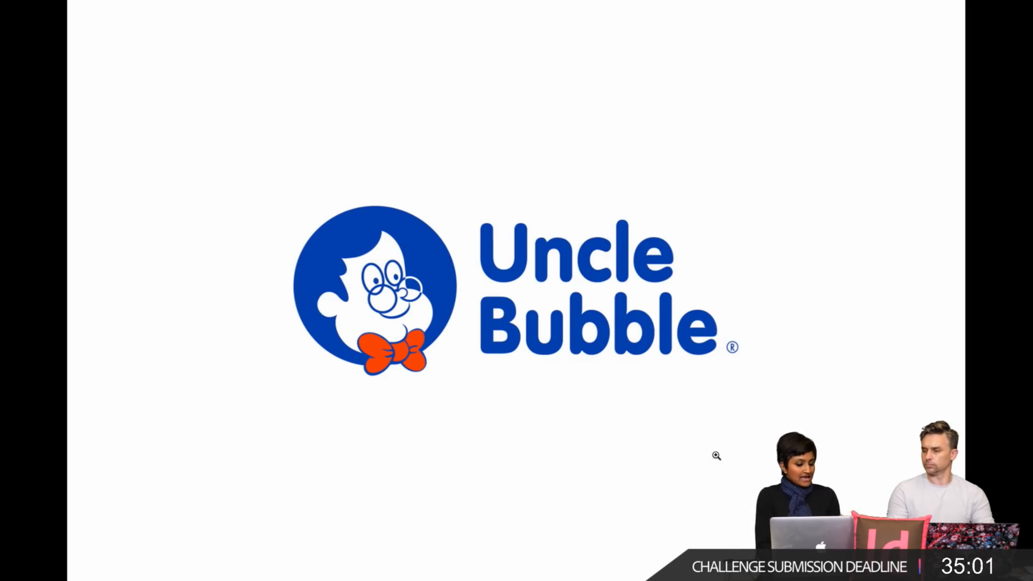
pyautogui.press('Right')
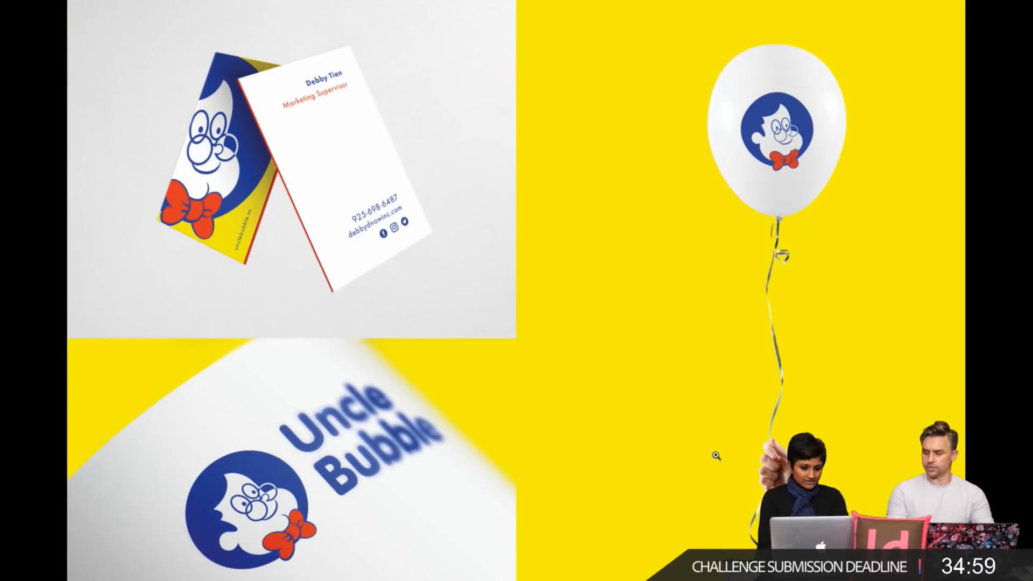
pyautogui.press('Right')
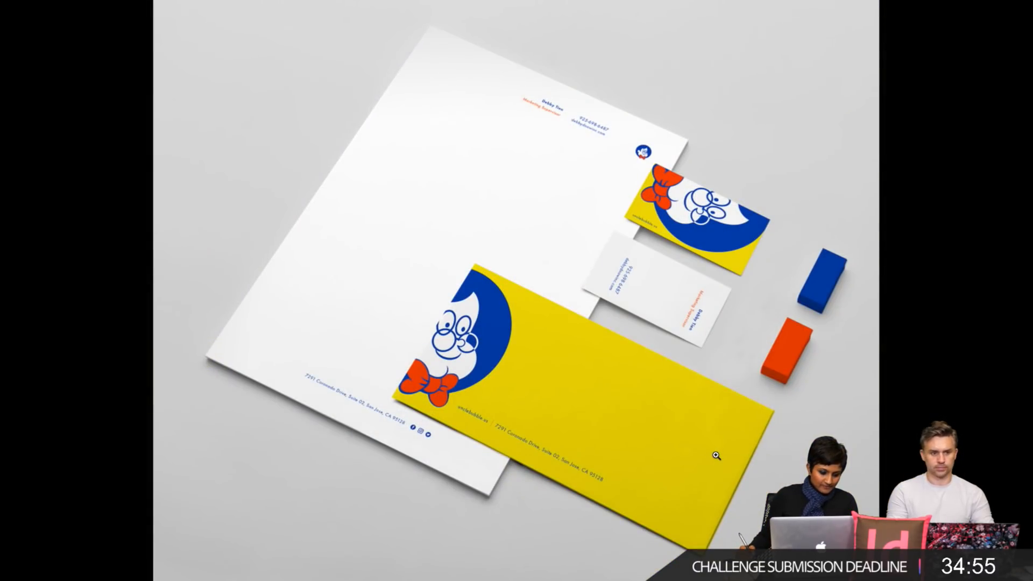
pyautogui.press('Right')
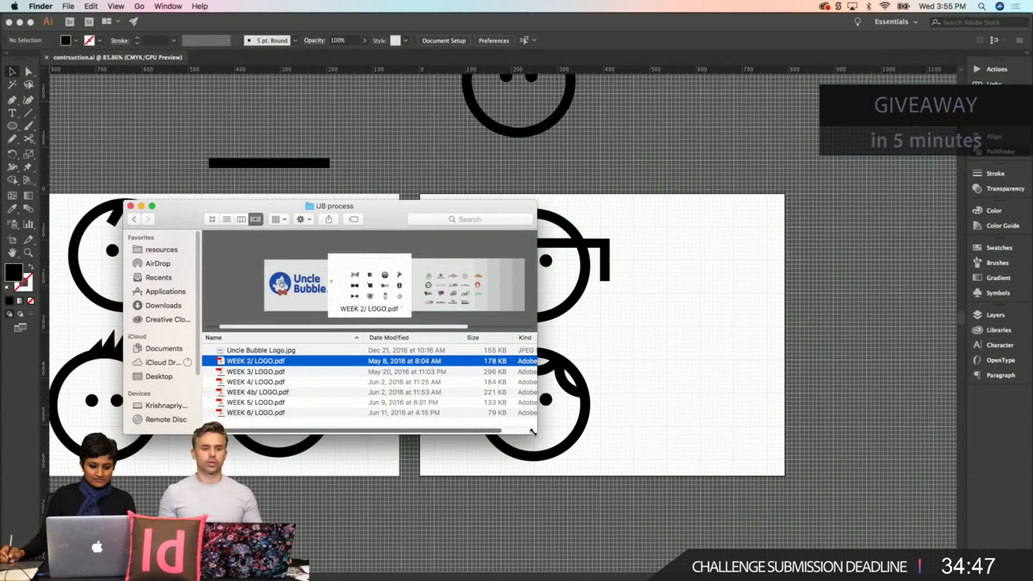
# Step: In Finder, enlarge the UB process window and open the six LOGO PDFs from WEEK 2 to WEEK 6 in Acrobat Pro DC
pyautogui.moveTo(533, 432); pyautogui.dragTo(635, 467)
pyautogui.moveTo(226, 206); pyautogui.dragTo(177, 68)
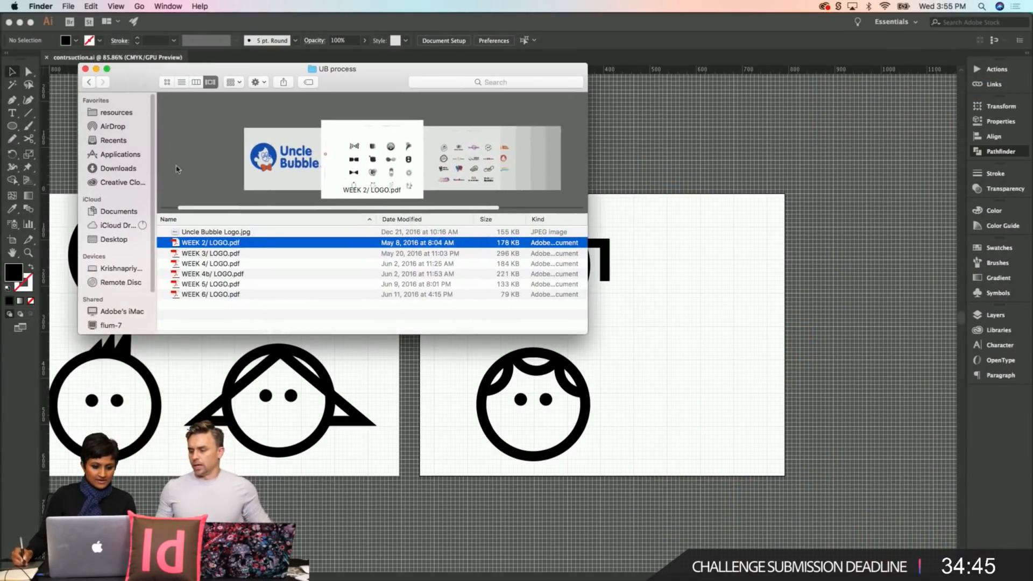
pyautogui.keyDown('shift'); pyautogui.click(212, 295); pyautogui.keyUp('shift')
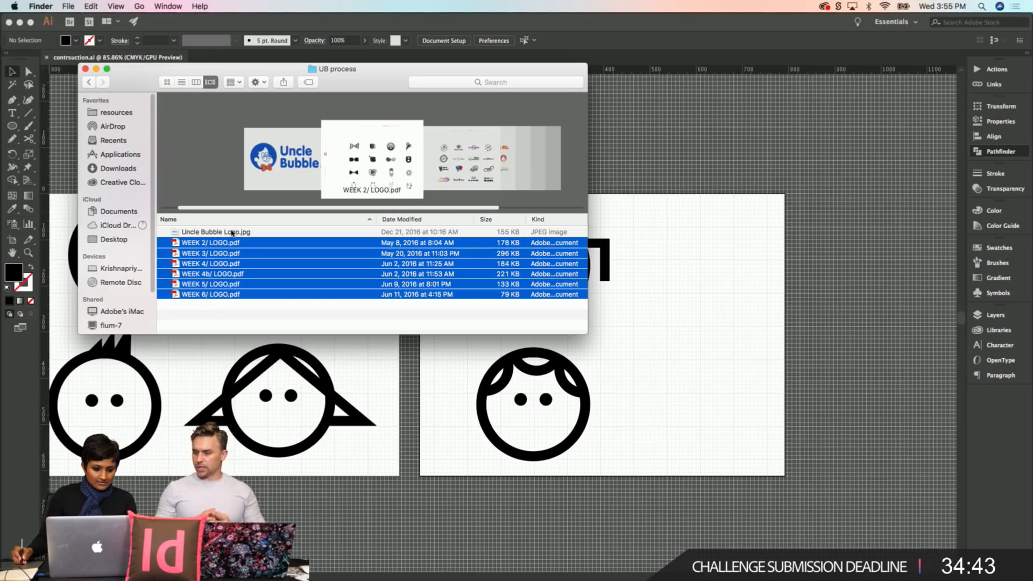
pyautogui.rightClick(237, 247)
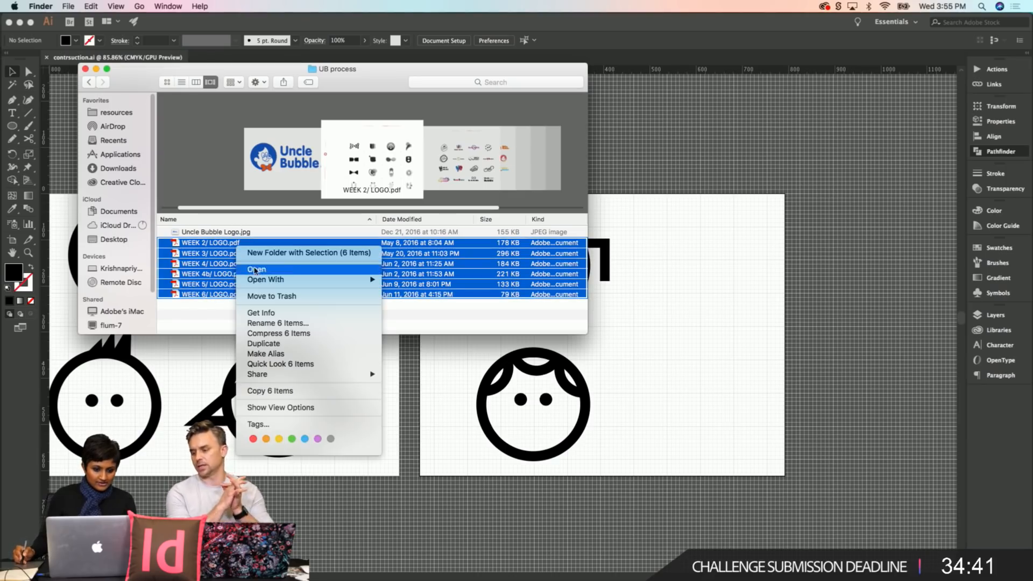
pyautogui.moveTo(269, 279)
pyautogui.click(413, 284)
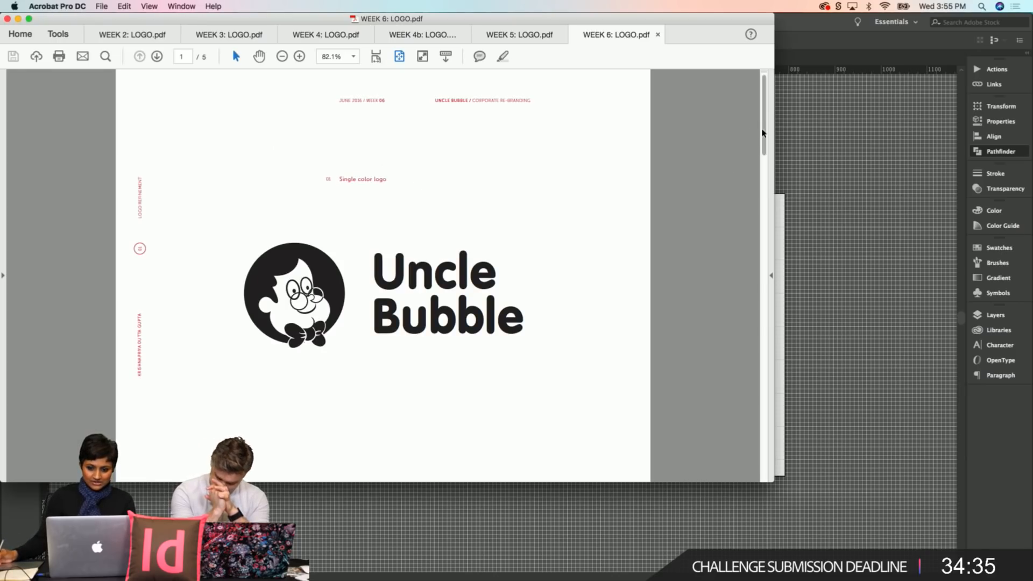
# Step: Show WEEK 2: LOGO.pdf in full screen and examine the logo sketches on both of its pages
pyautogui.moveTo(763, 133); pyautogui.dragTo(530, 62)
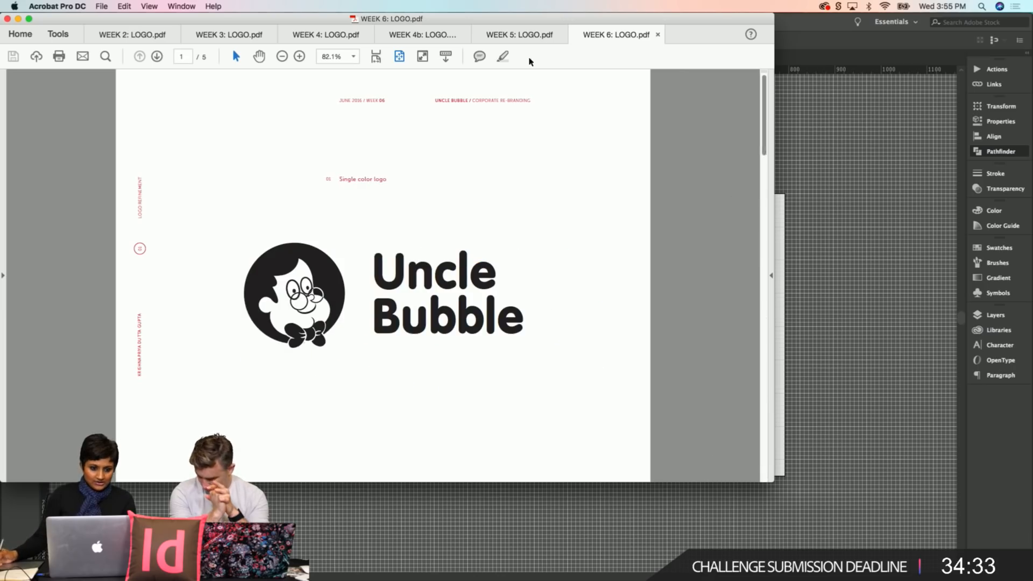
pyautogui.click(129, 34)
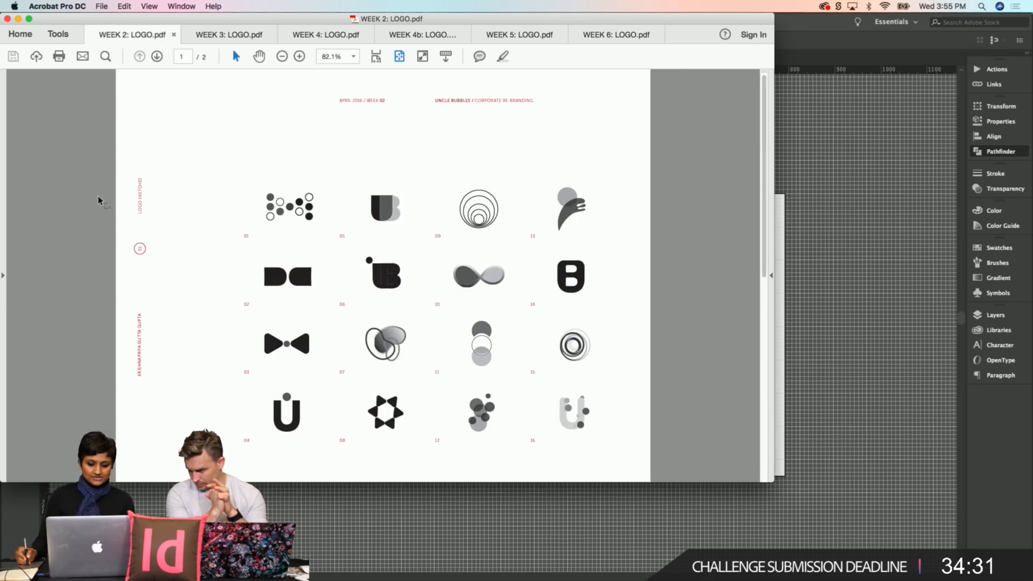
pyautogui.click(30, 20)
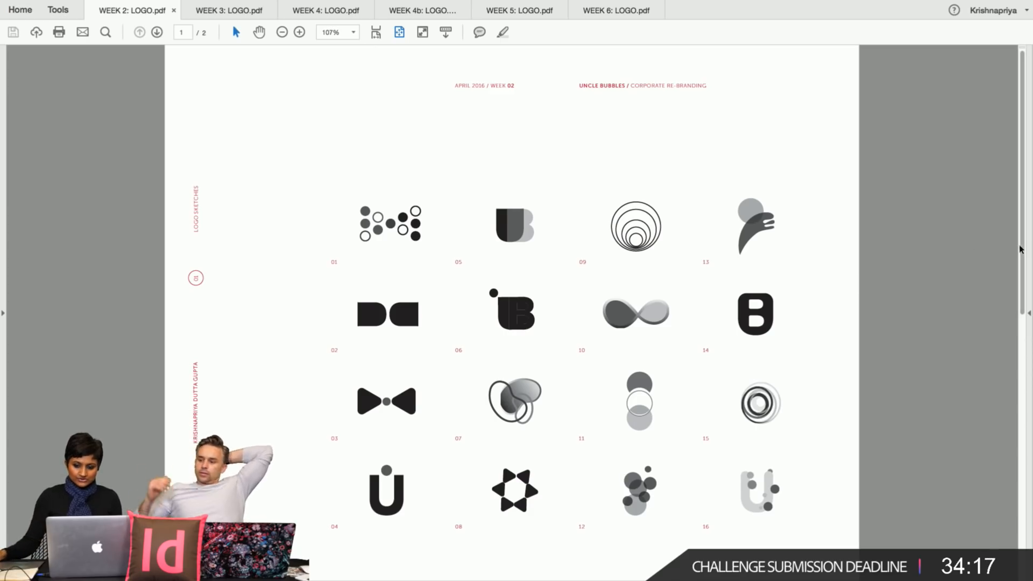
pyautogui.moveTo(1022, 247); pyautogui.dragTo(967, 536)
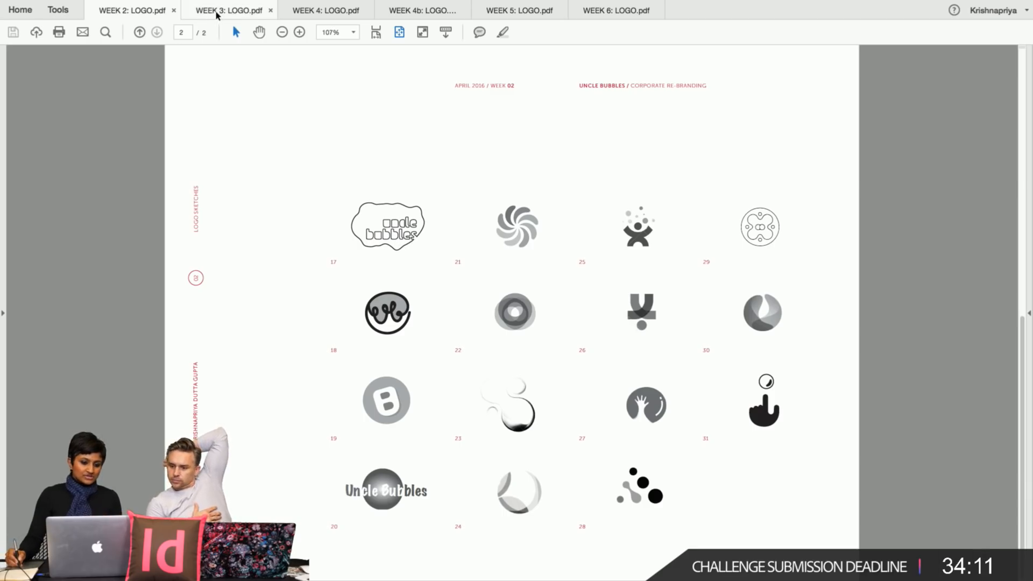
# Step: Compare how the logo evolves across the first pages of the WEEK 3, WEEK 4, WEEK 4b, WEEK 5 and WEEK 6 PDFs
pyautogui.click(217, 14)
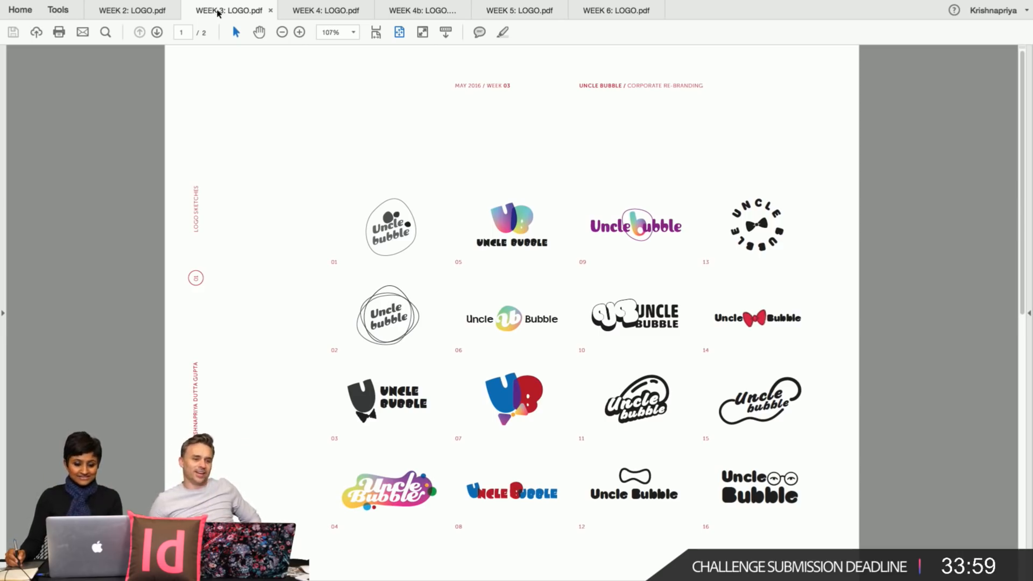
pyautogui.click(311, 13)
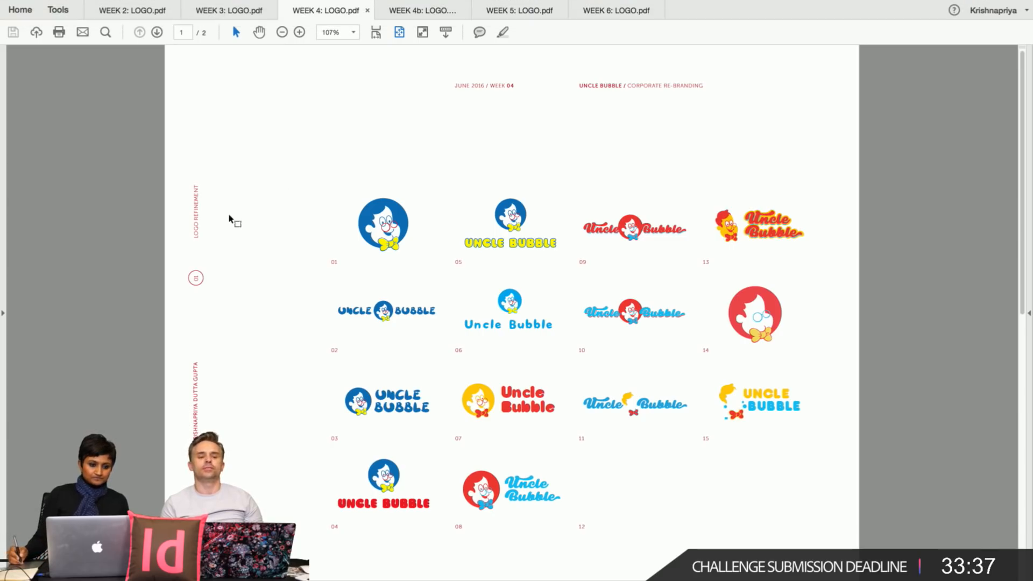
pyautogui.click(402, 13)
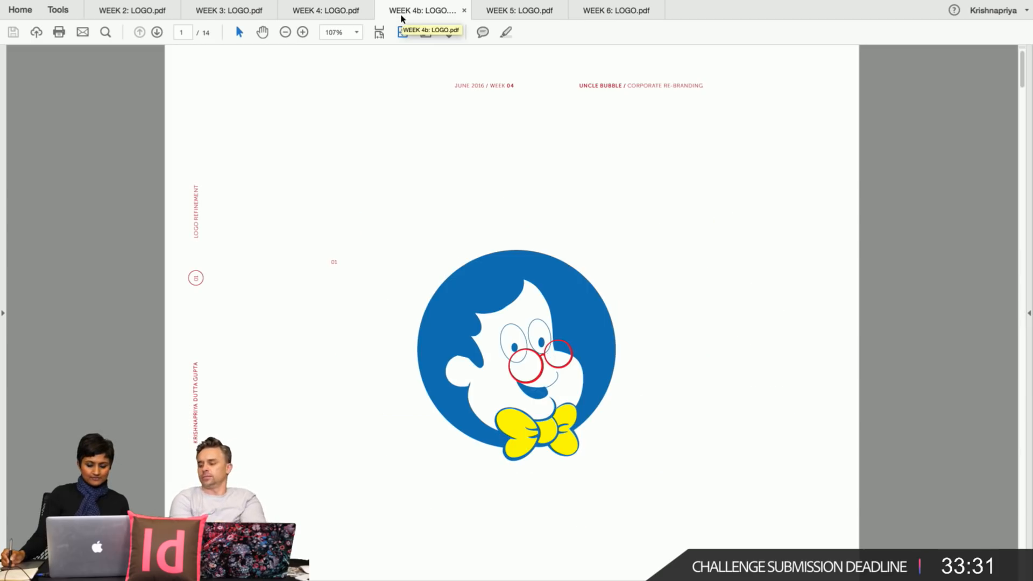
pyautogui.click(526, 12)
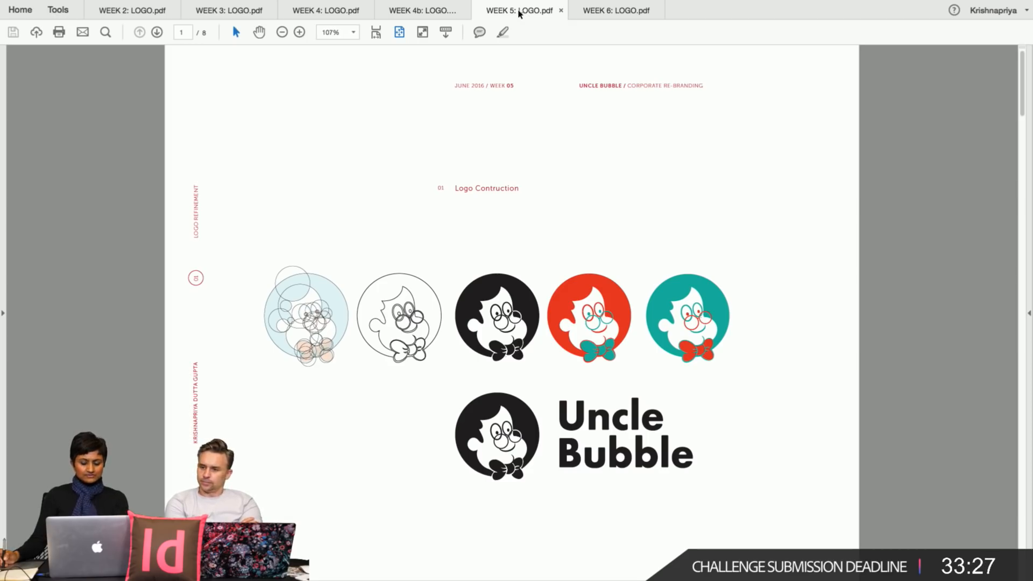
pyautogui.click(600, 10)
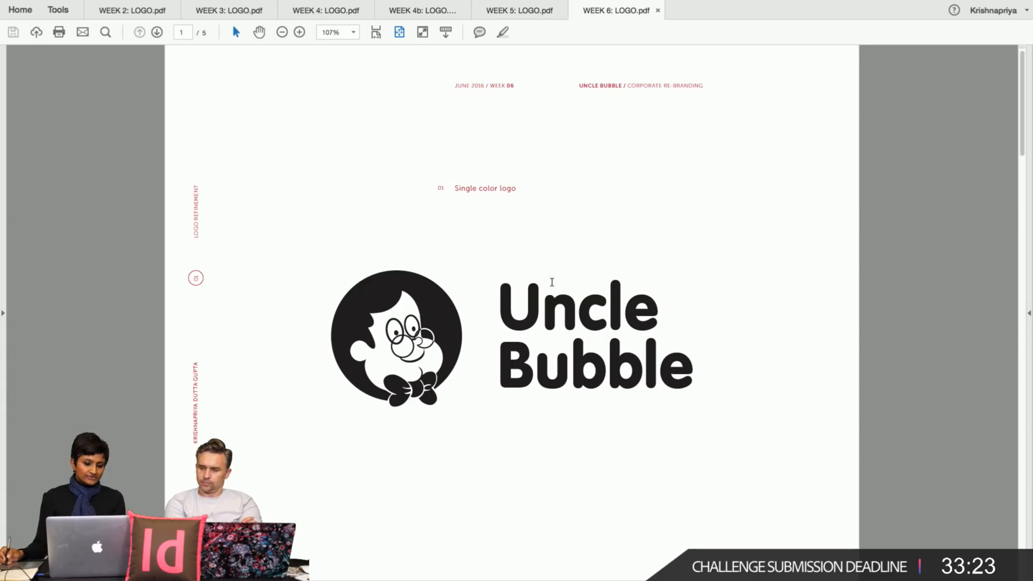
# Step: Switch to Finder and open Uncle Bubble Logo.jpg from the UB process folder to examine the finished logo
pyautogui.press('super+Tab')
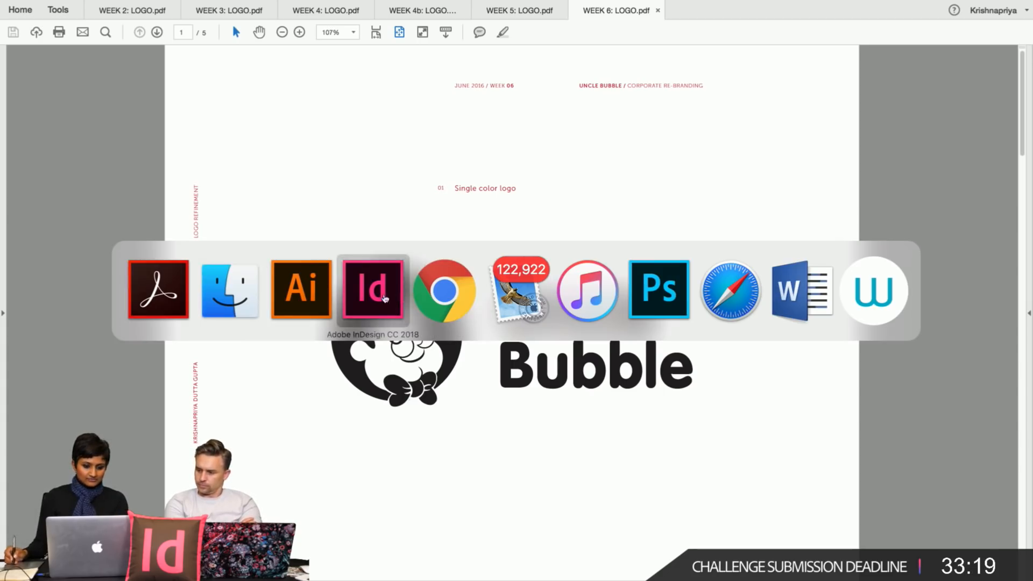
pyautogui.click(230, 291)
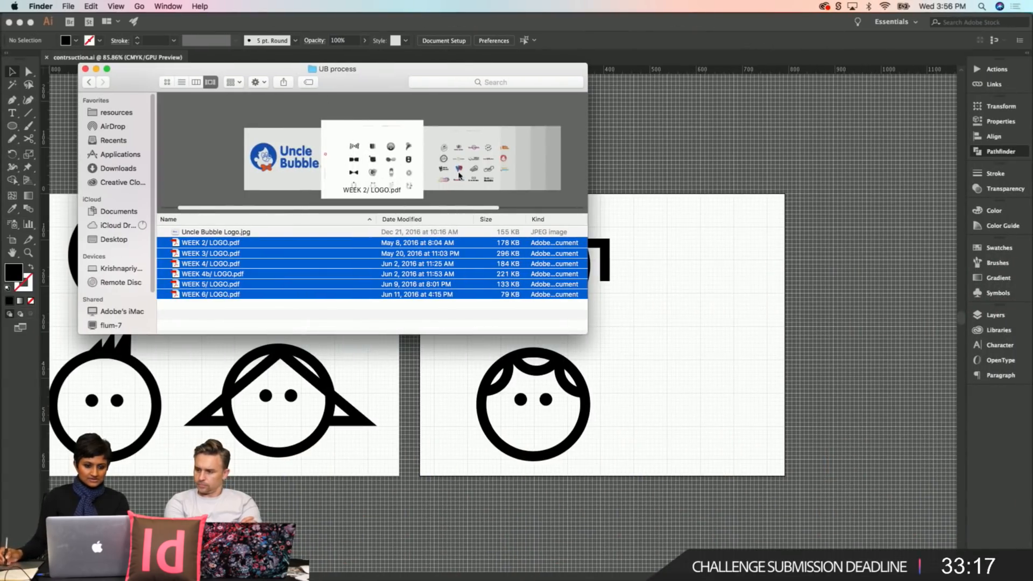
pyautogui.click(263, 157)
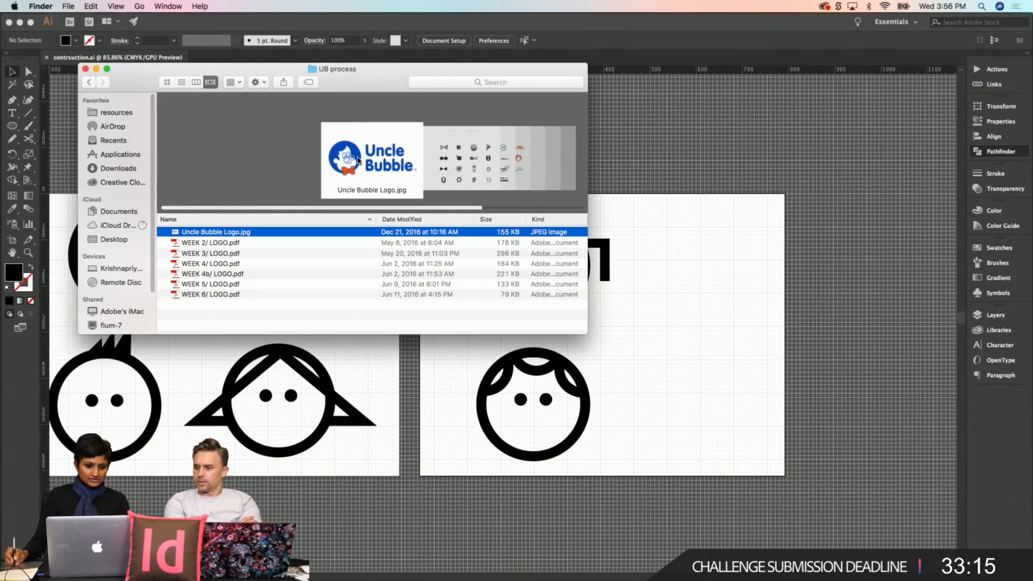
pyautogui.doubleClick(358, 160)
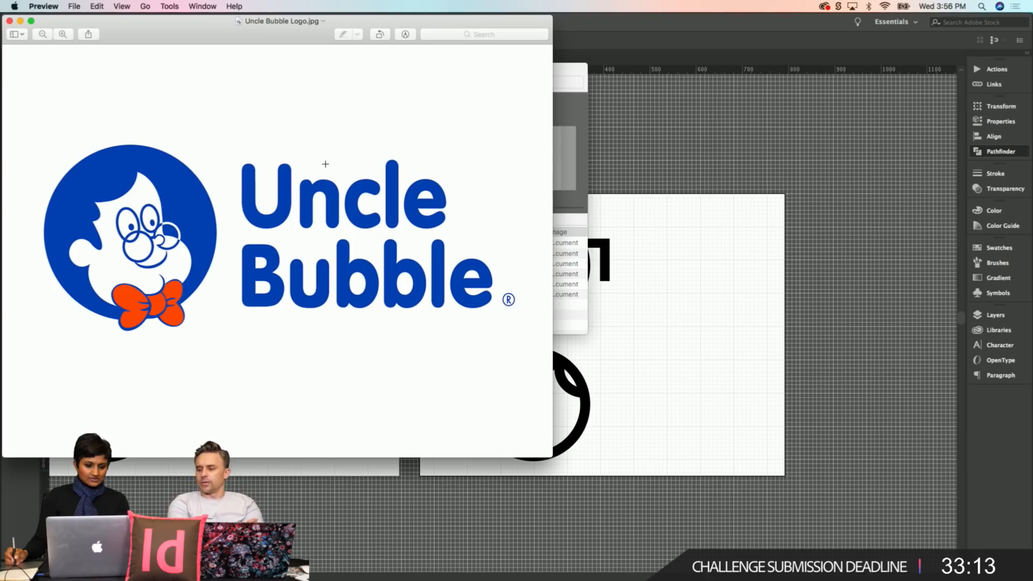
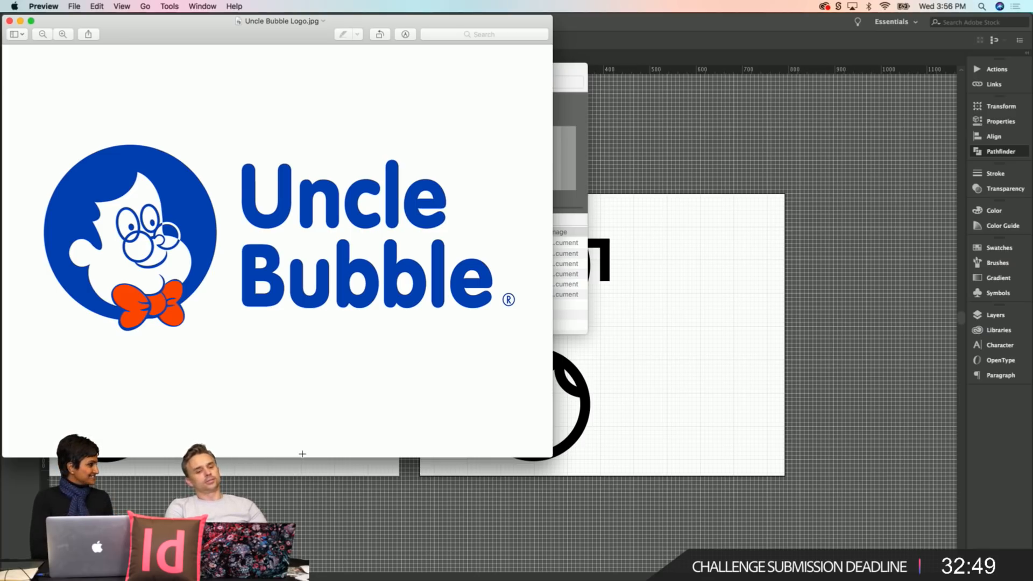
# Step: Close the Uncle Bubble logo image and the UB process window, and return to the contrsuction.ai document in Illustrator
pyautogui.click(9, 22)
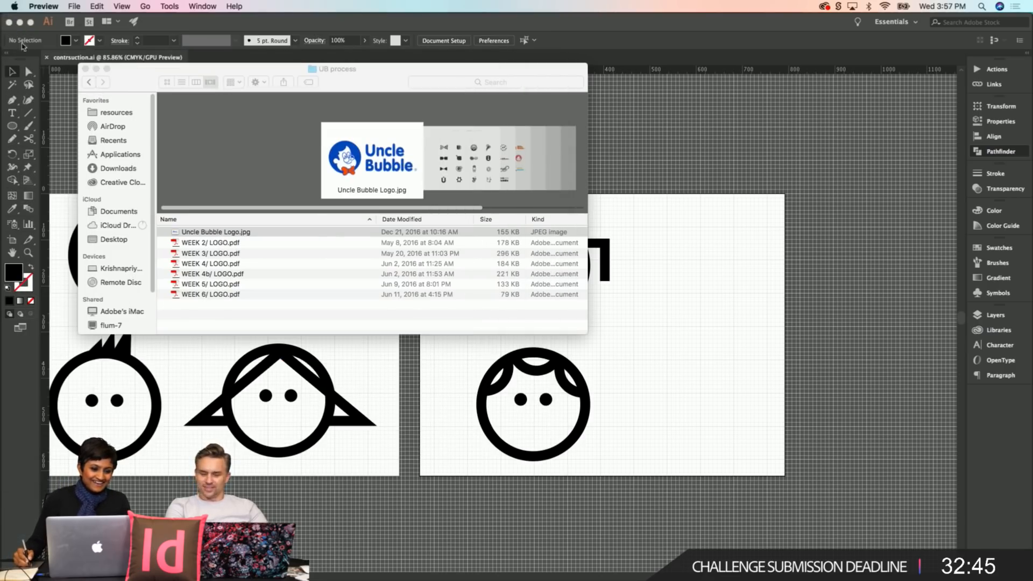
pyautogui.click(85, 69)
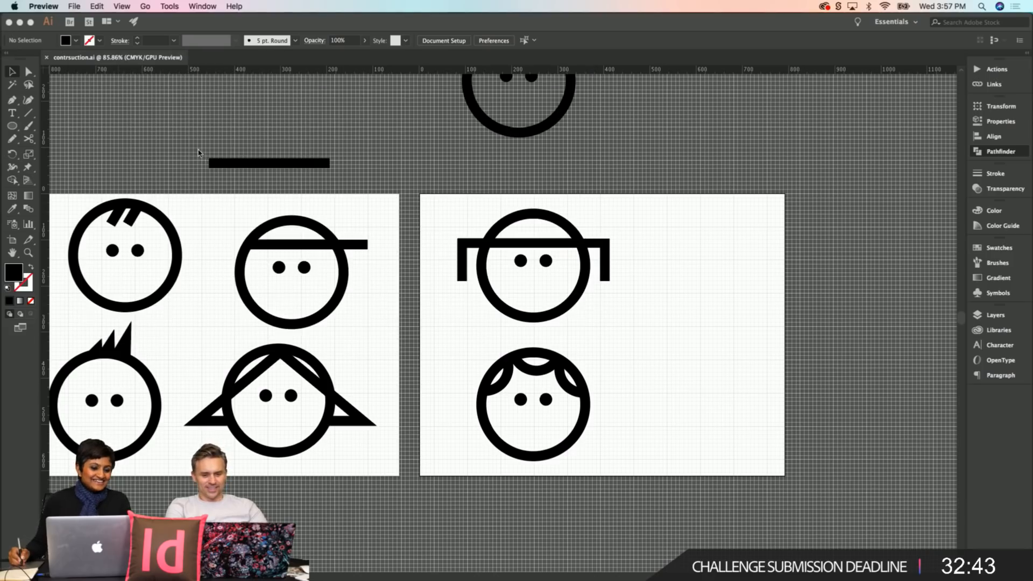
pyautogui.click(180, 141)
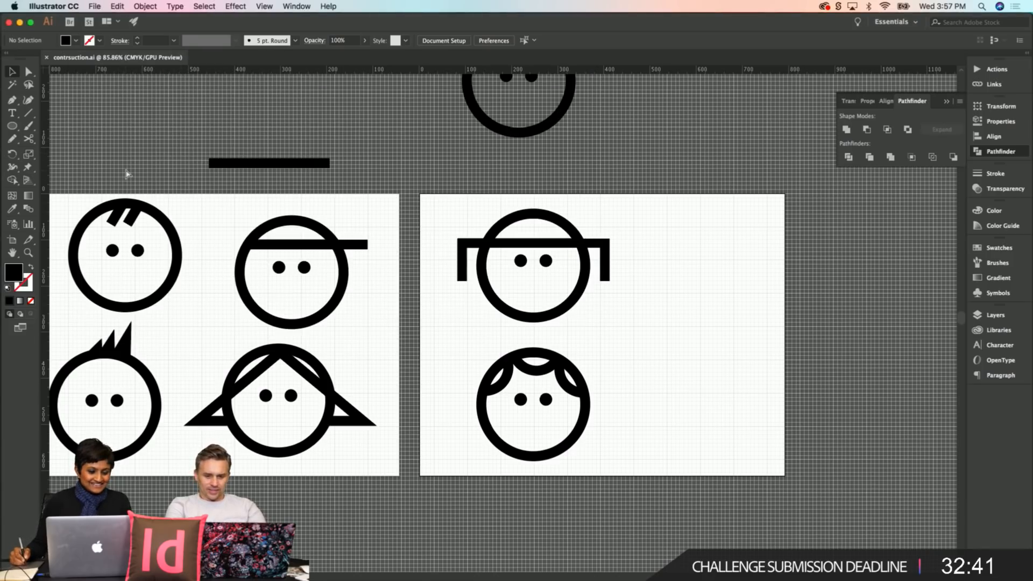
pyautogui.press('super+Tab')
pyautogui.press('super+Tab')
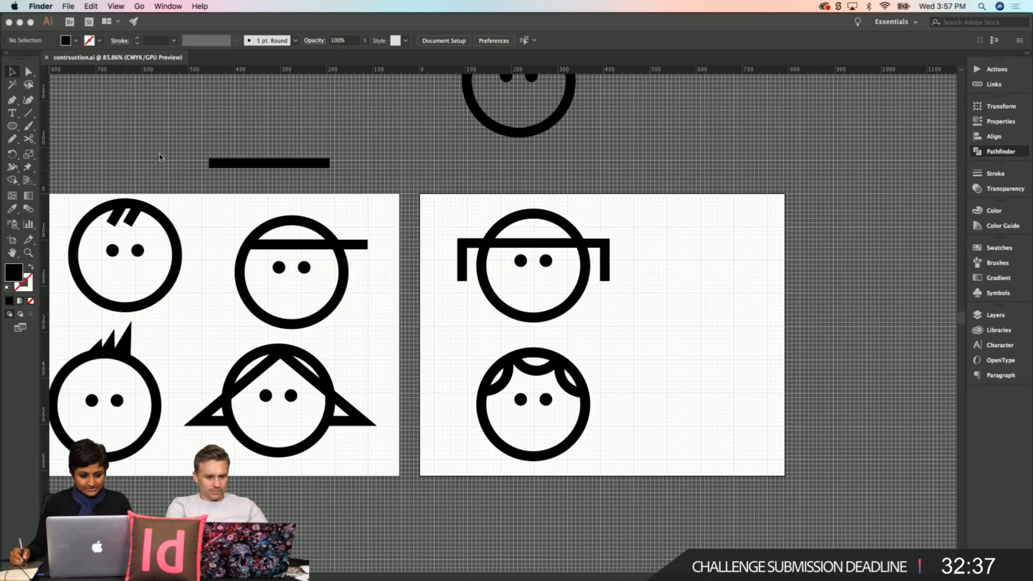
pyautogui.press('super+Tab')
pyautogui.hscroll(2, 165, 136)
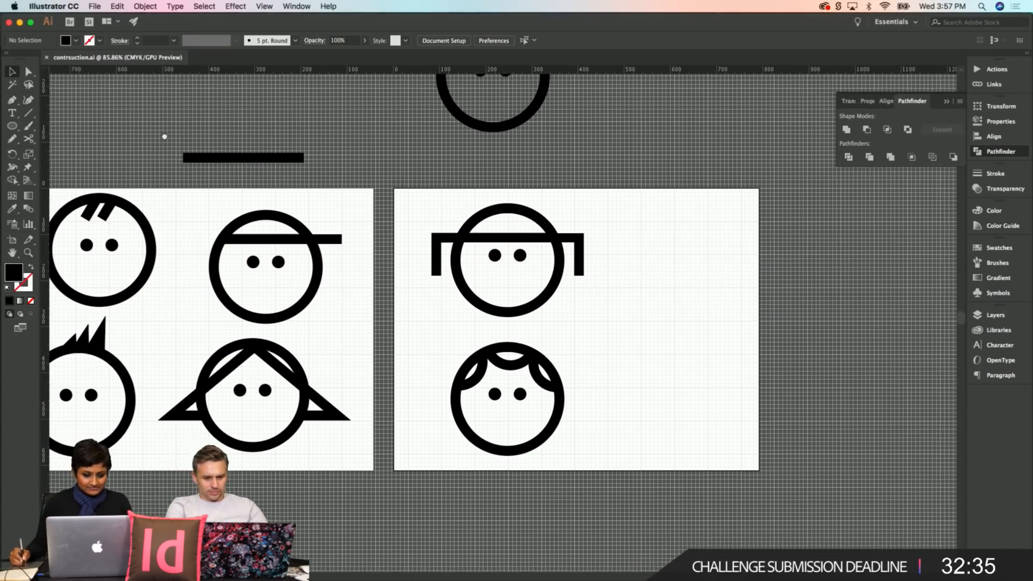
pyautogui.scroll(1, 164, 137)
pyautogui.moveTo(207, 172); pyautogui.dragTo(198, 165)
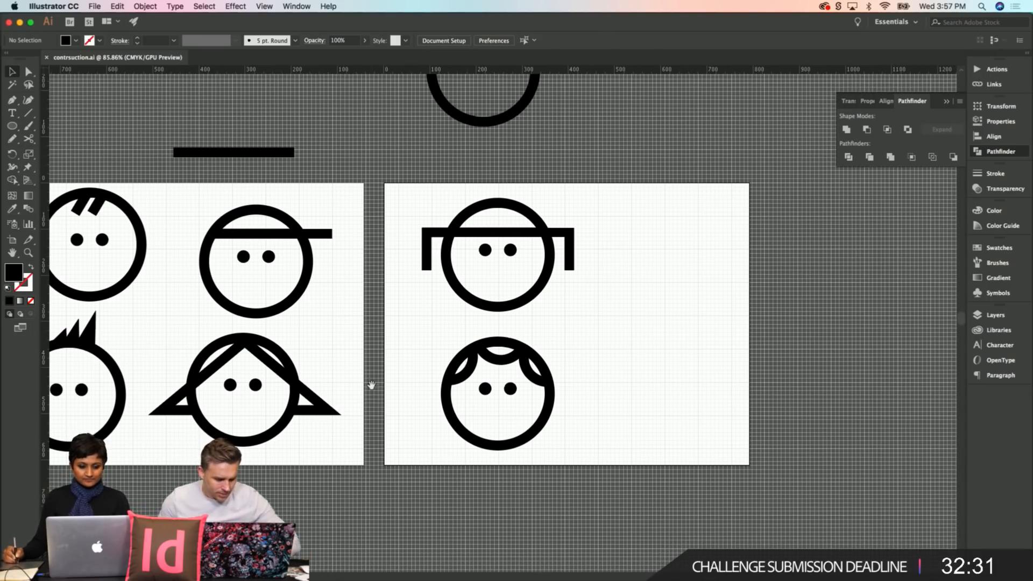
pyautogui.moveTo(371, 384); pyautogui.dragTo(535, 376)
pyautogui.moveTo(452, 377); pyautogui.dragTo(529, 395)
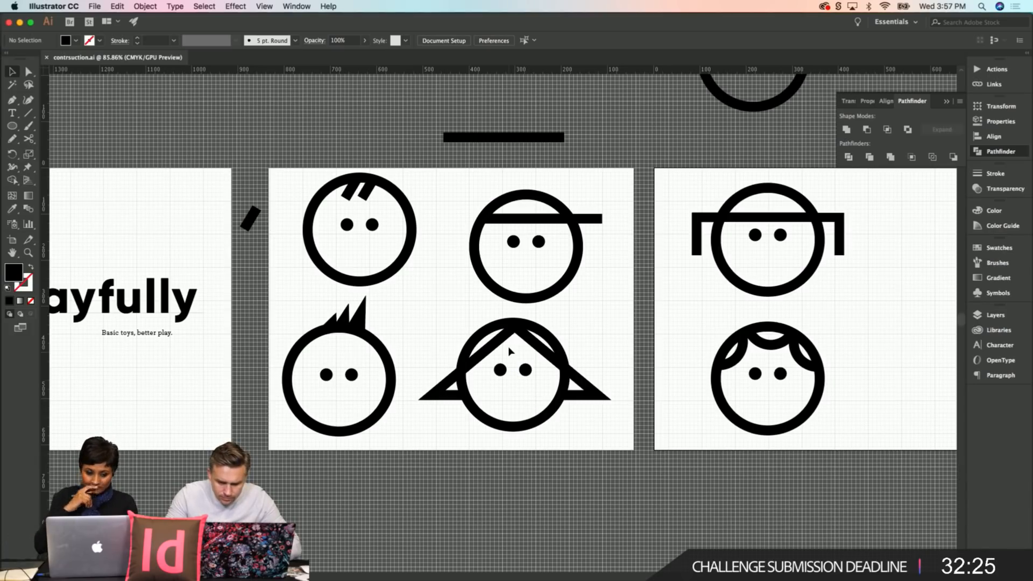
pyautogui.hscroll(6, 536, 309)
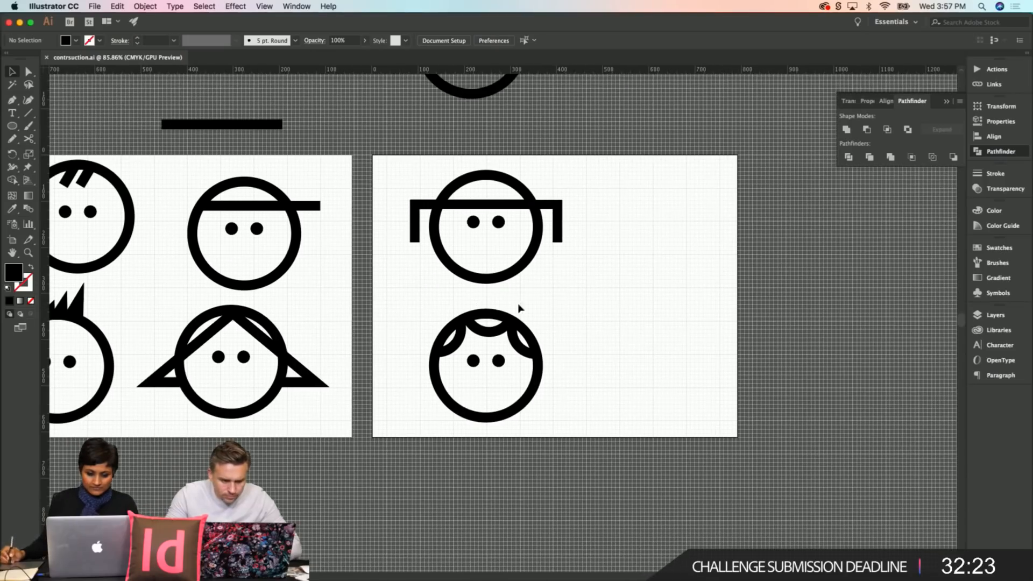
# Step: Switch to InDesign and review THE ICONS and THE ILLUSTRATIONS pages of the moodboard & concept document, including the sailboat
pyautogui.press('super+Tab')
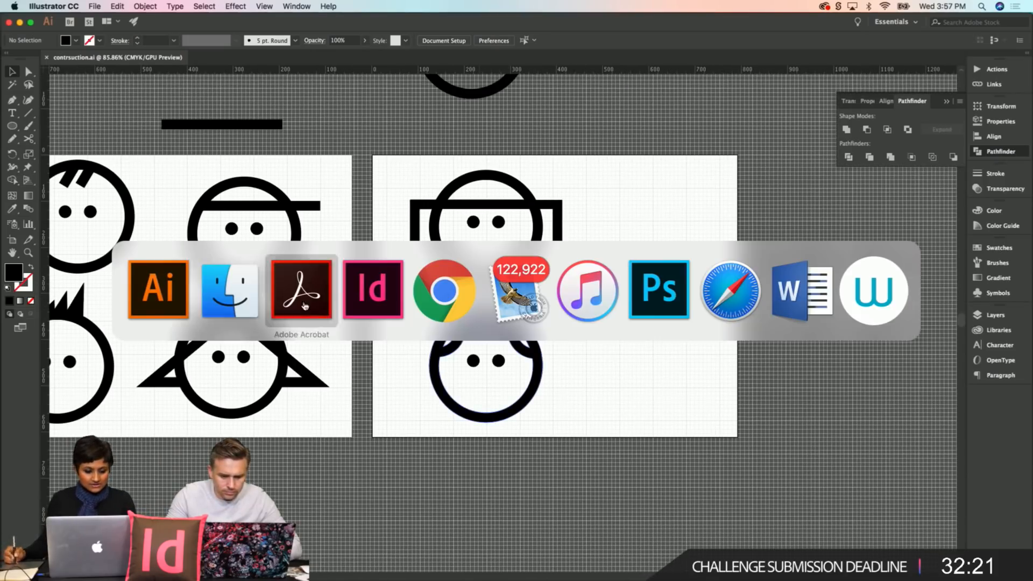
pyautogui.click(371, 304)
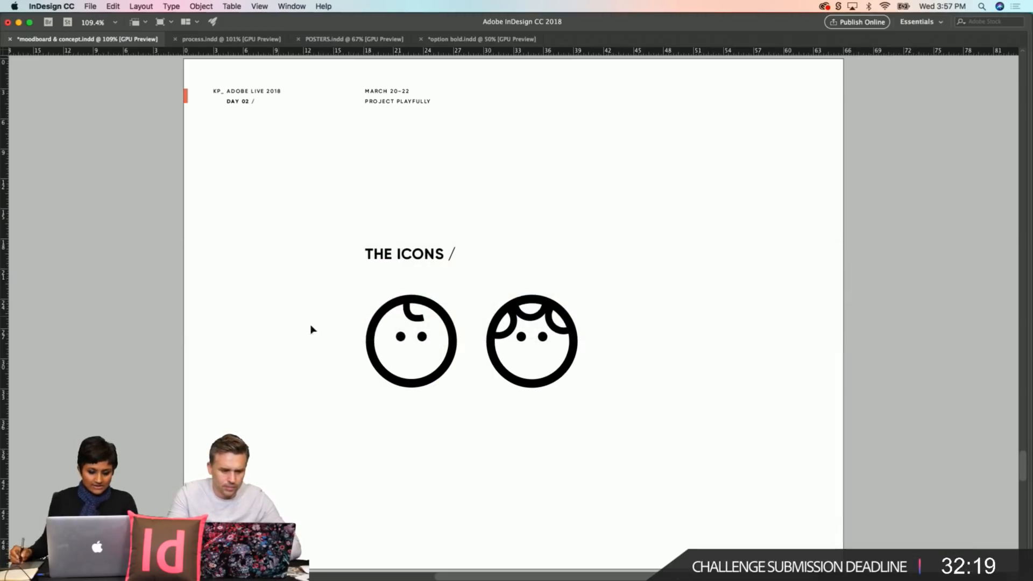
pyautogui.scroll(-4, 302, 429)
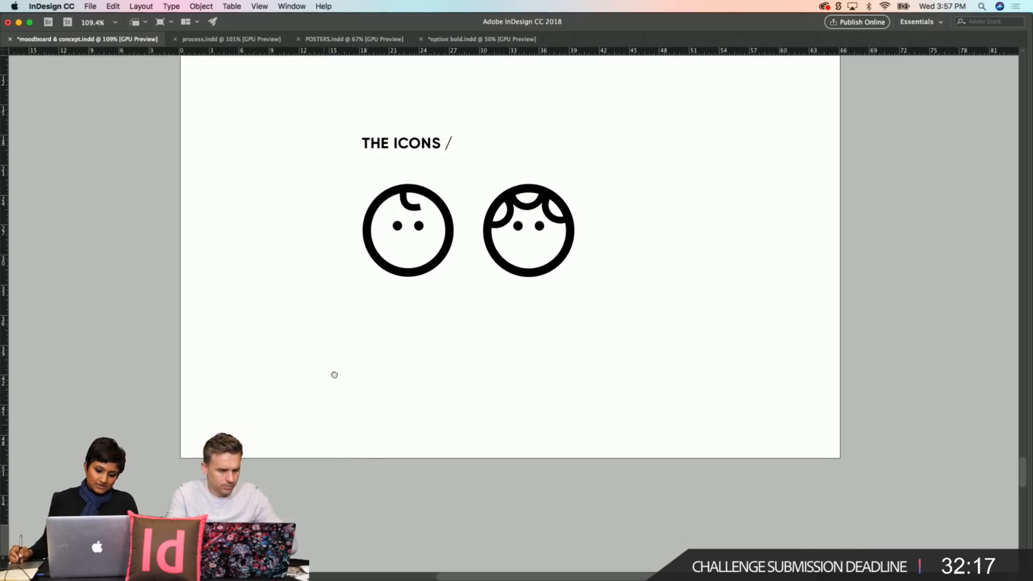
pyautogui.scroll(-15, 334, 375)
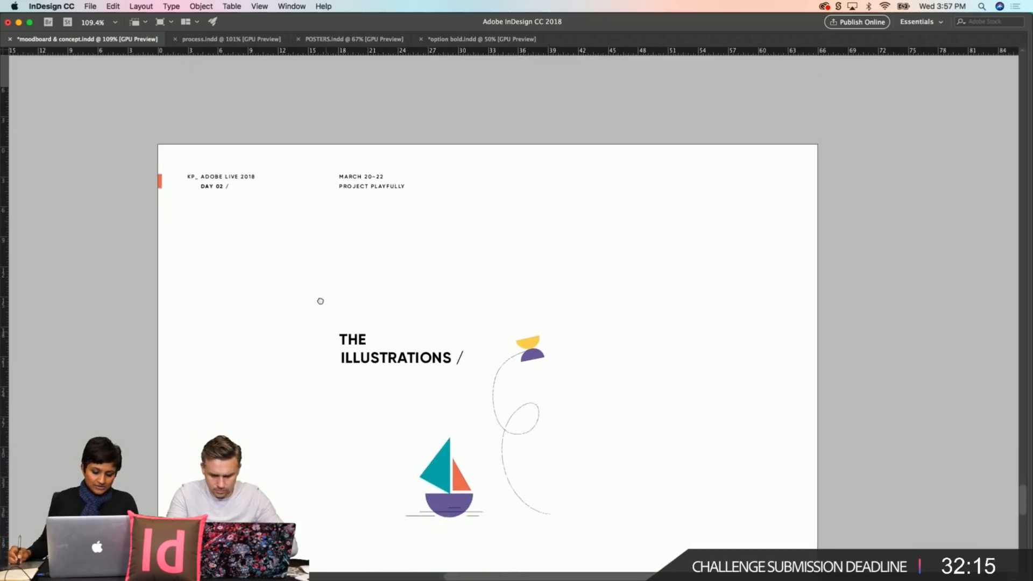
pyautogui.scroll(-5, 320, 300)
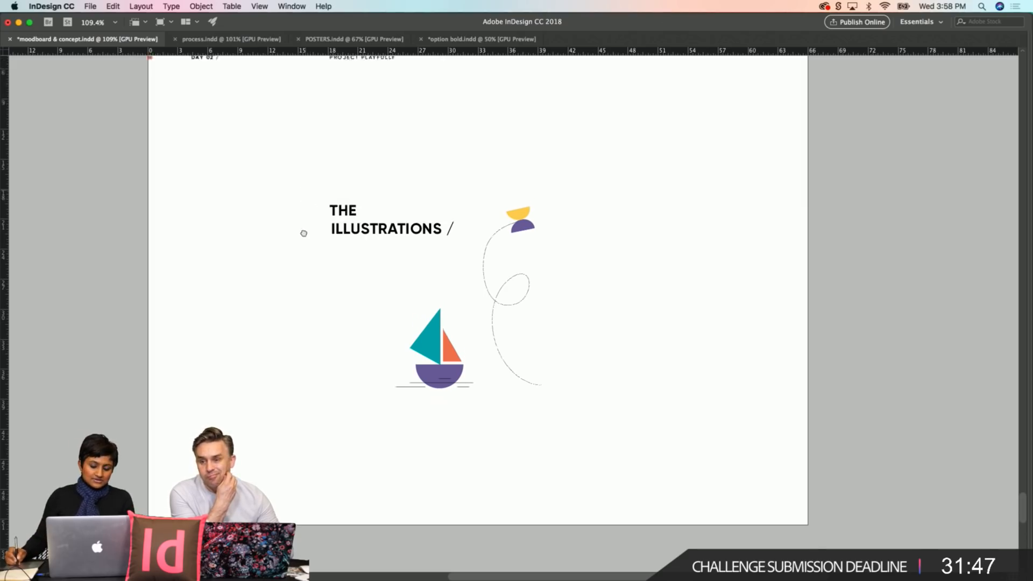
pyautogui.scroll(10, 303, 231)
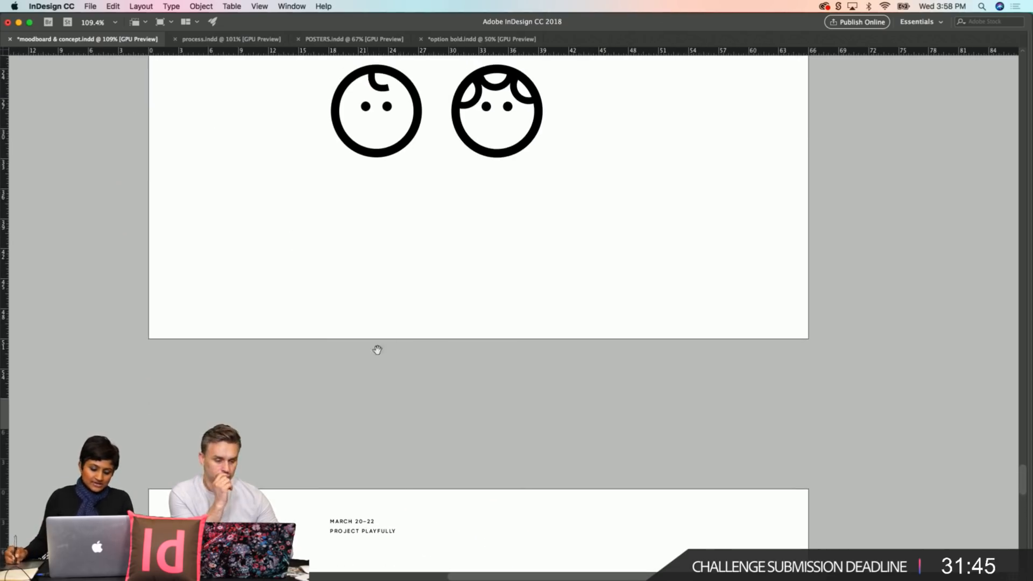
pyautogui.scroll(5, 379, 349)
pyautogui.scroll(-15, 378, 457)
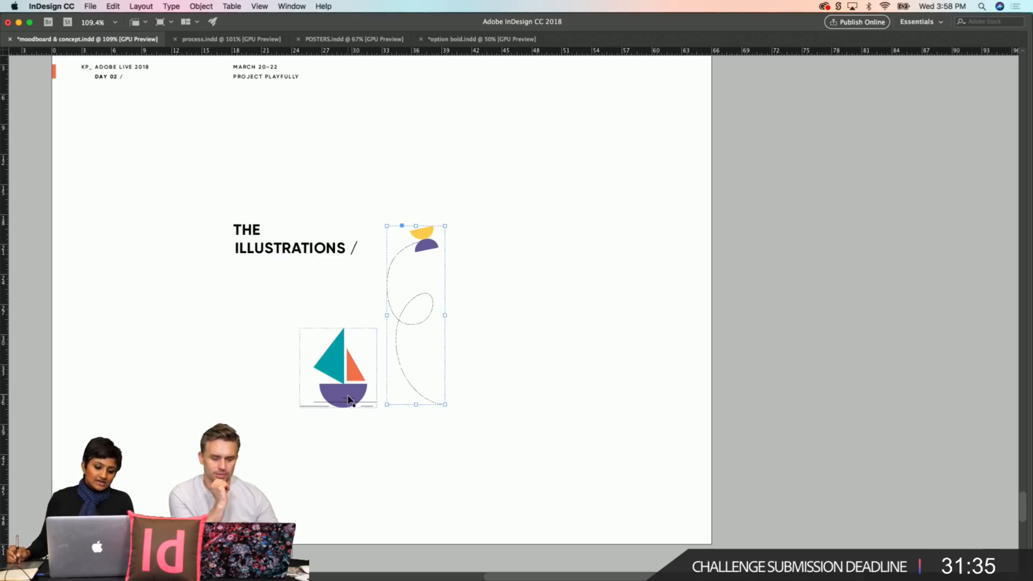
pyautogui.click(335, 409)
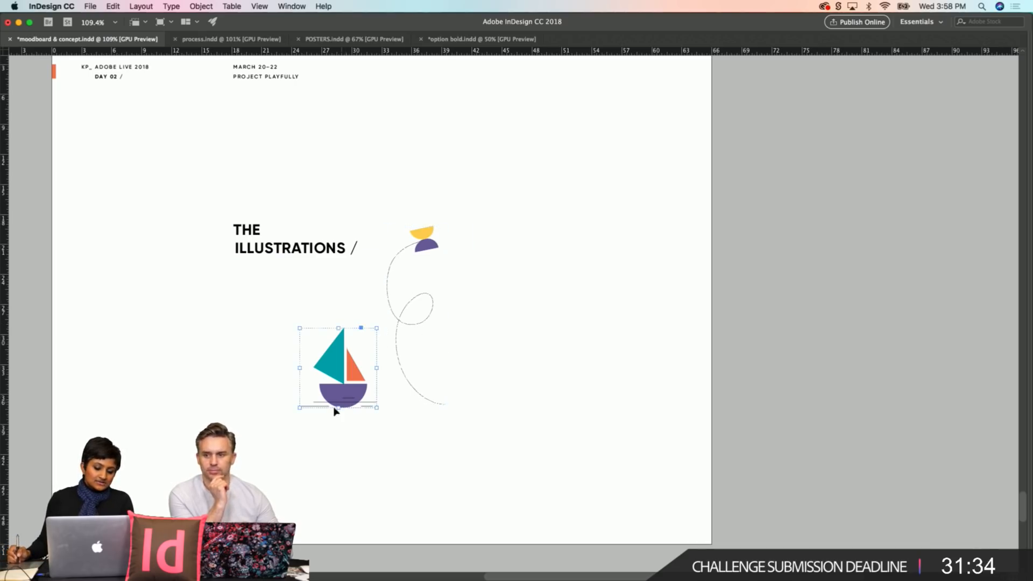
pyautogui.click(270, 443)
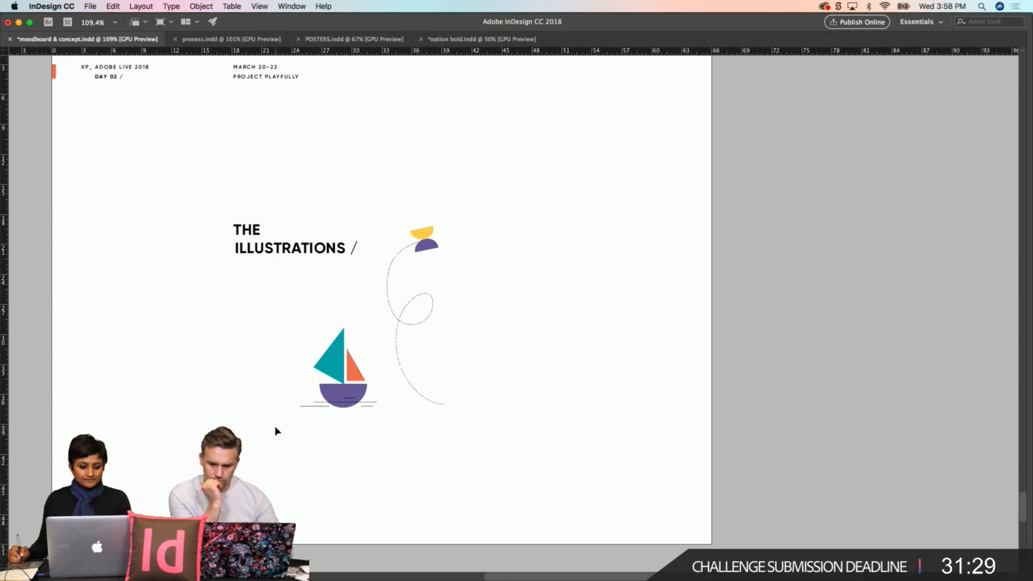
# Step: Switch to Illustrator and duplicate the rightmost artboard with its two faces, placing the copy to its right
pyautogui.press('super+Tab')
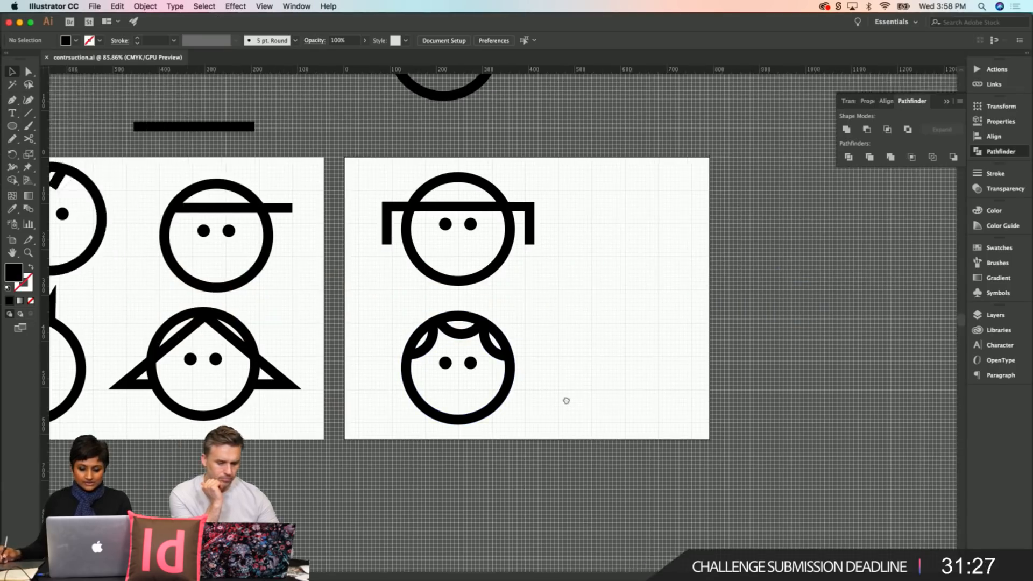
pyautogui.hscroll(5, 566, 401)
pyautogui.click(420, 40)
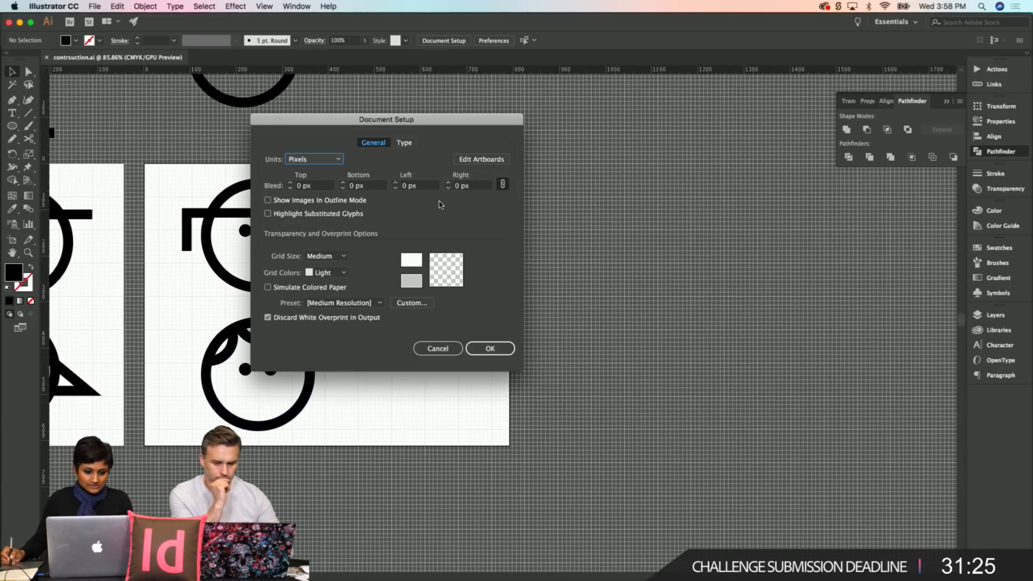
pyautogui.click(472, 156)
pyautogui.moveTo(396, 292); pyautogui.dragTo(787, 314)
pyautogui.press('Escape')
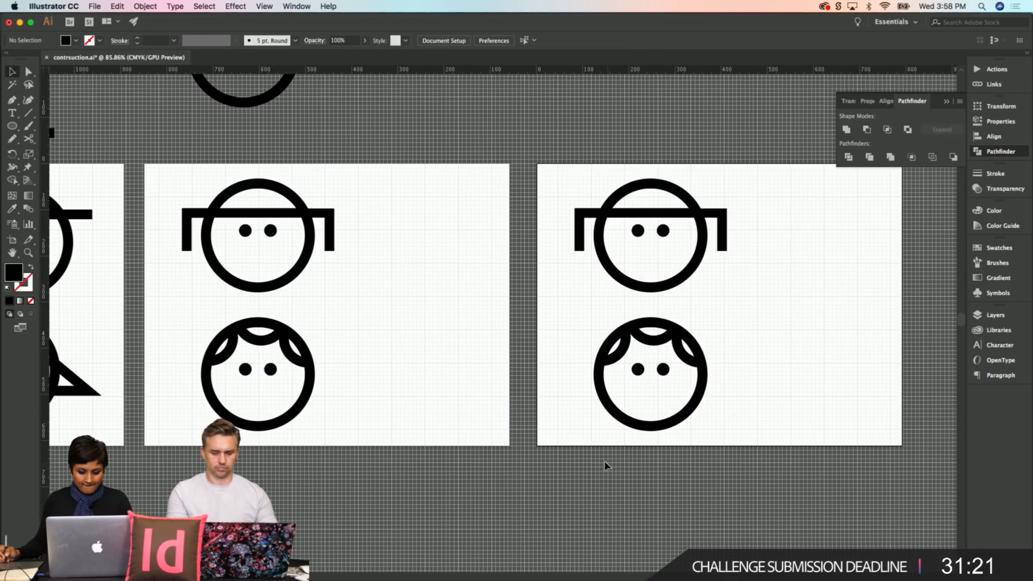
# Step: Delete both copied faces from the duplicated artboard to leave it empty
pyautogui.moveTo(694, 356); pyautogui.dragTo(776, 187)
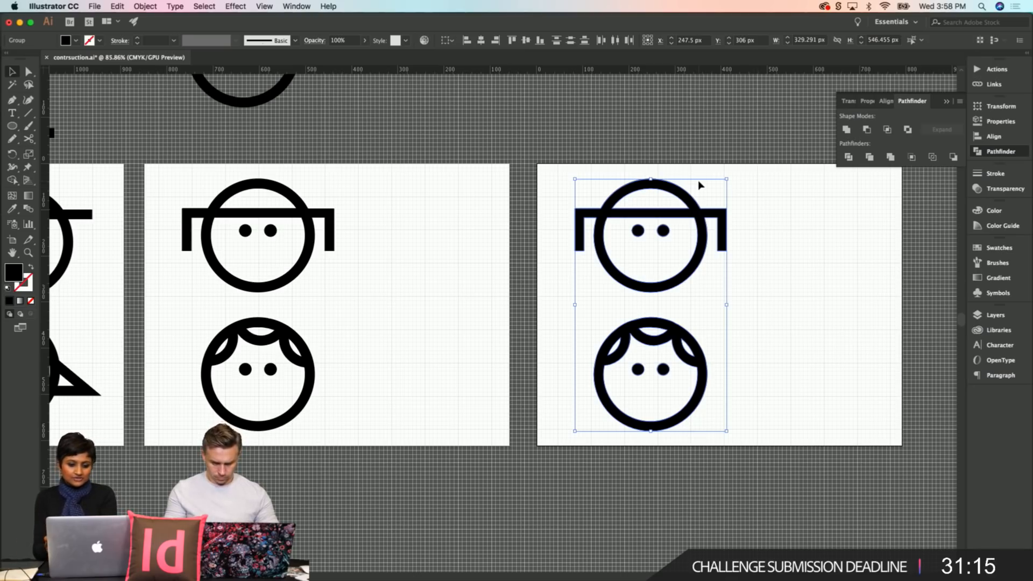
pyautogui.press('Delete')
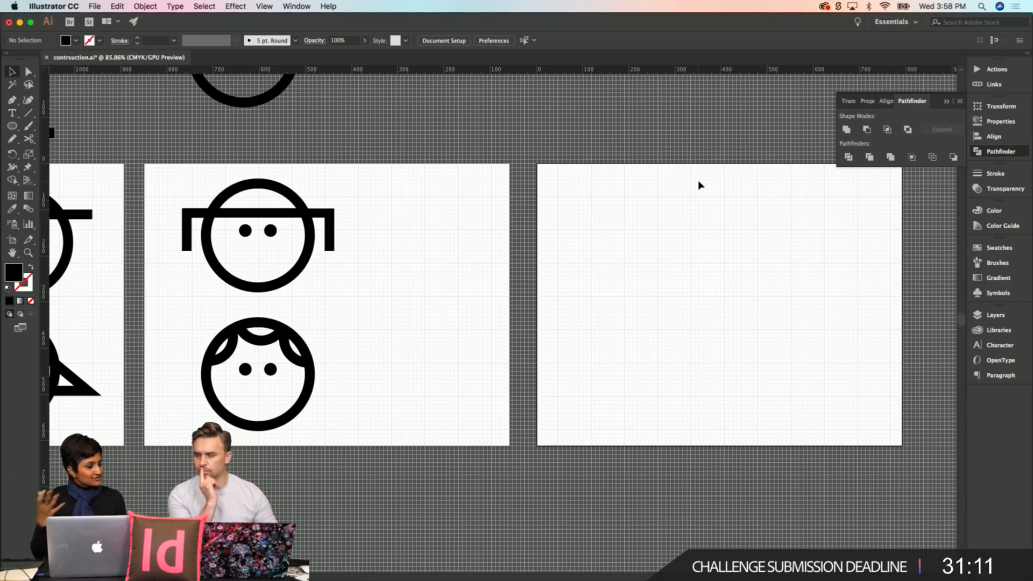
pyautogui.hscroll(3, 544, 263)
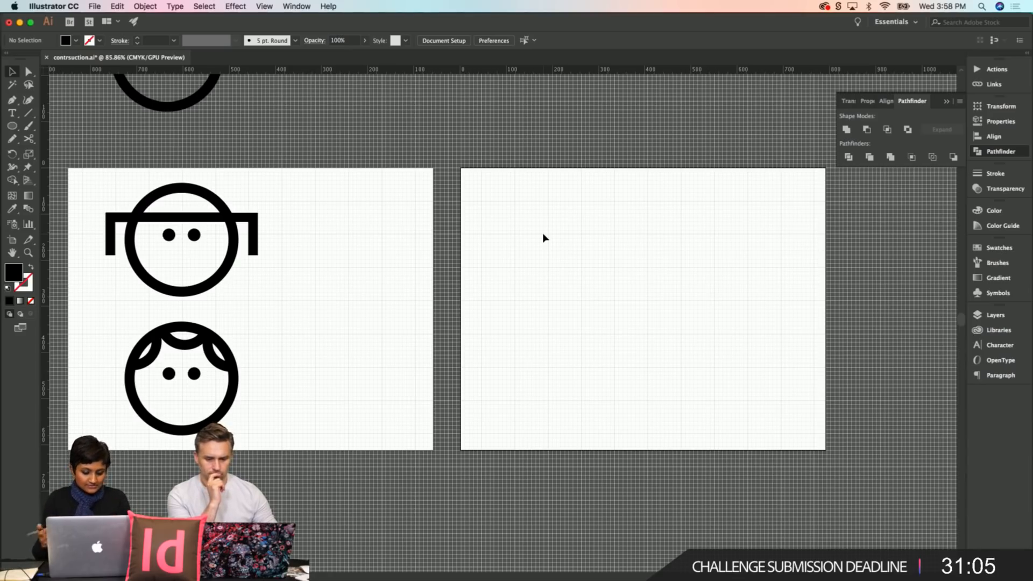
# Step: Check the sailboat illustration in the InDesign document as a reference and return to Illustrator
pyautogui.press('super+Tab')
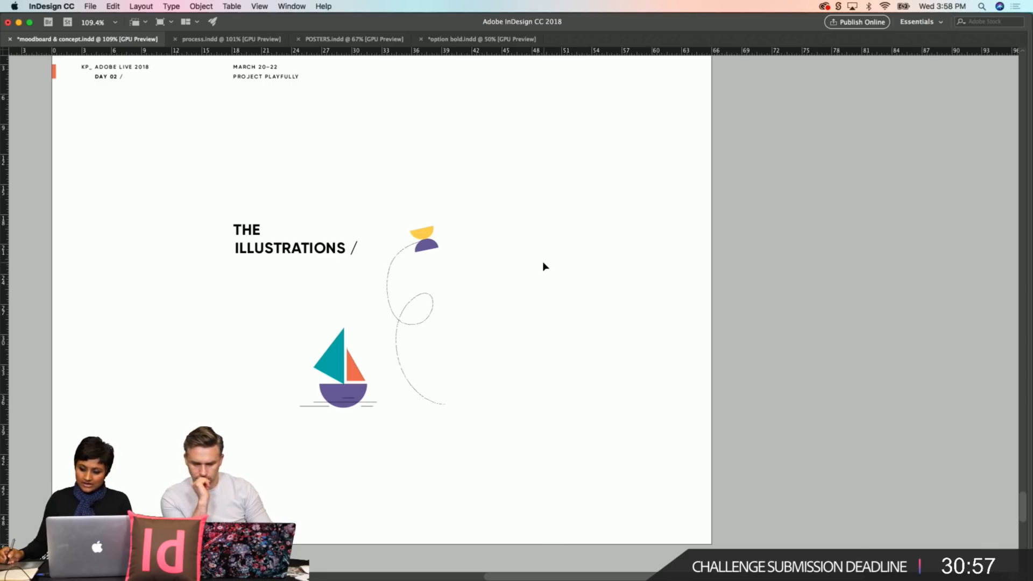
pyautogui.click(355, 393)
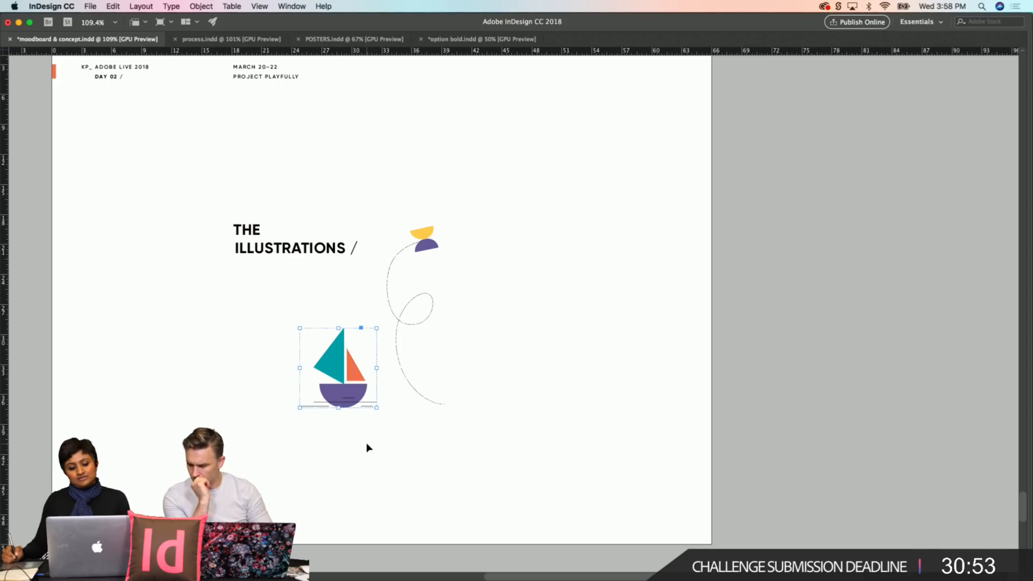
pyautogui.press('super+Tab')
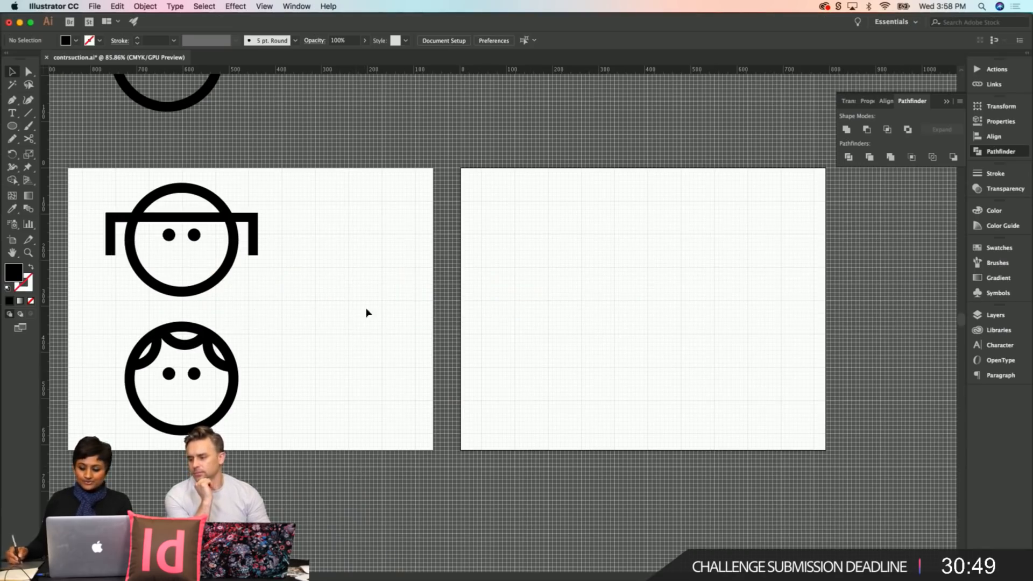
# Step: Draw a solid black circle about 289 px in diameter with the Ellipse tool on the empty artboard and deselect it
pyautogui.click(13, 129)
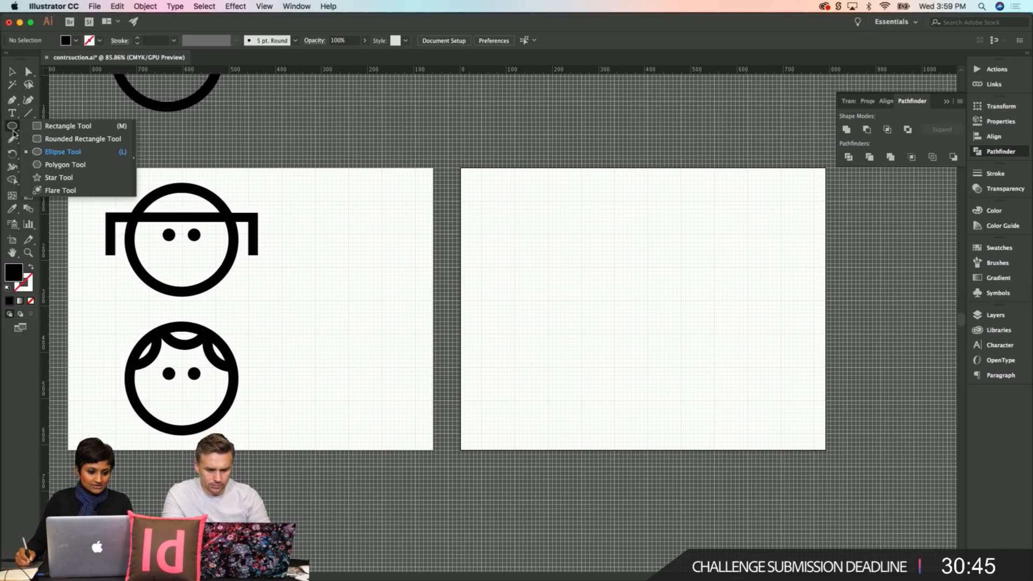
pyautogui.click(62, 152)
pyautogui.moveTo(518, 230); pyautogui.dragTo(648, 336)
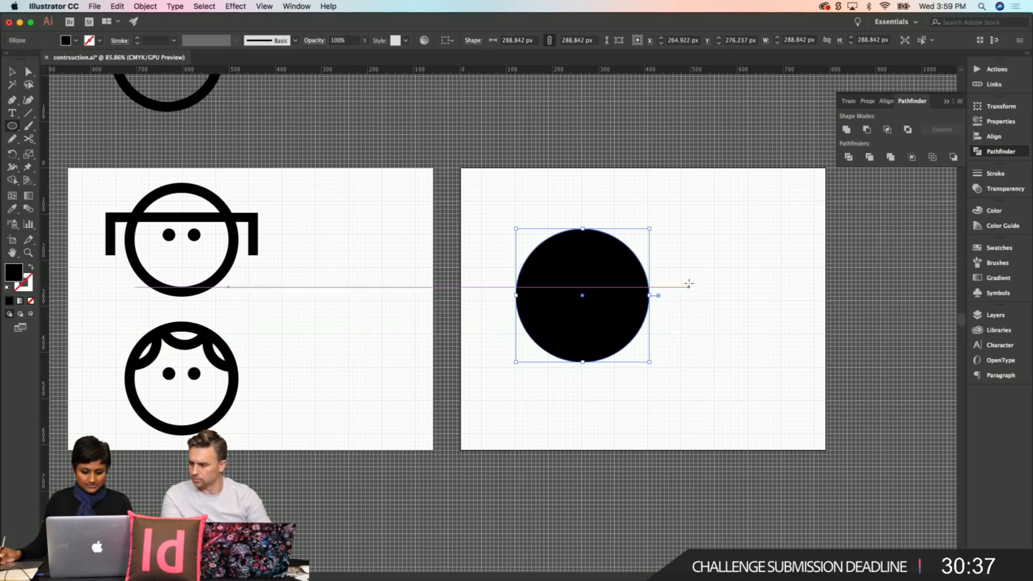
pyautogui.press('super+shift+a')
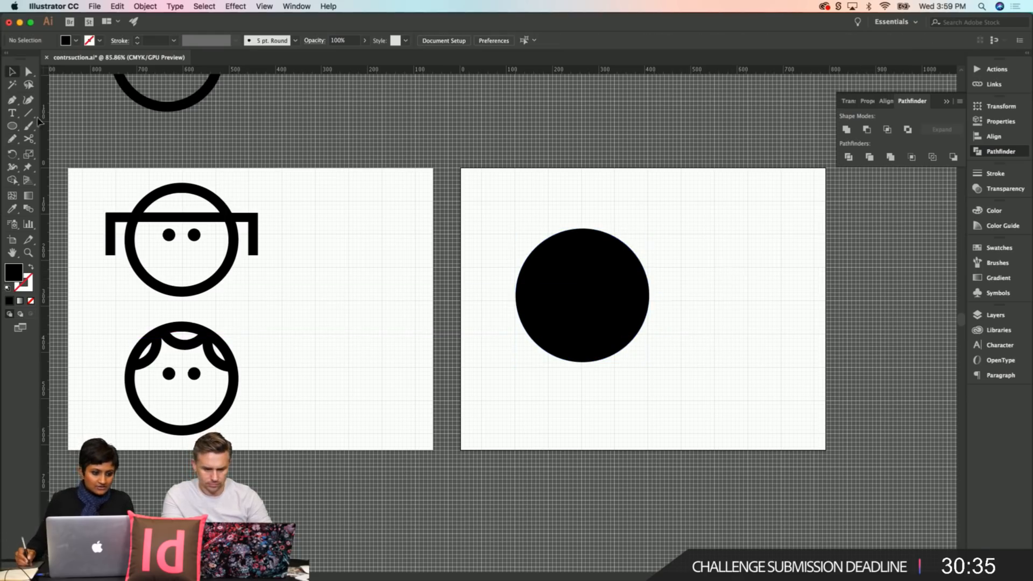
# Step: Draw a black rectangle about 323 × 170 px over the circle's upper half with the Rectangle tool
pyautogui.click(16, 129)
pyautogui.click(66, 126)
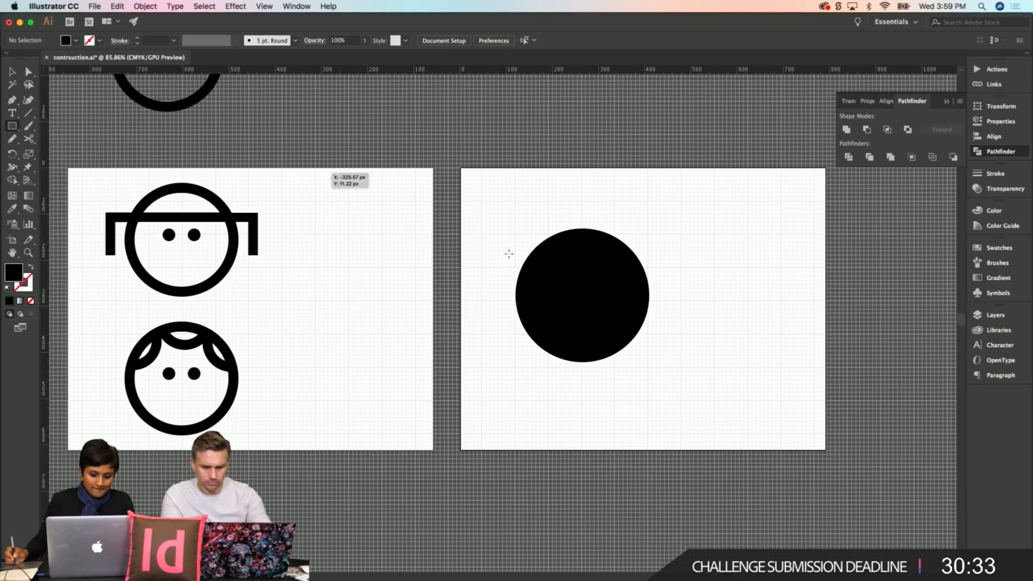
pyautogui.moveTo(510, 222); pyautogui.dragTo(660, 301)
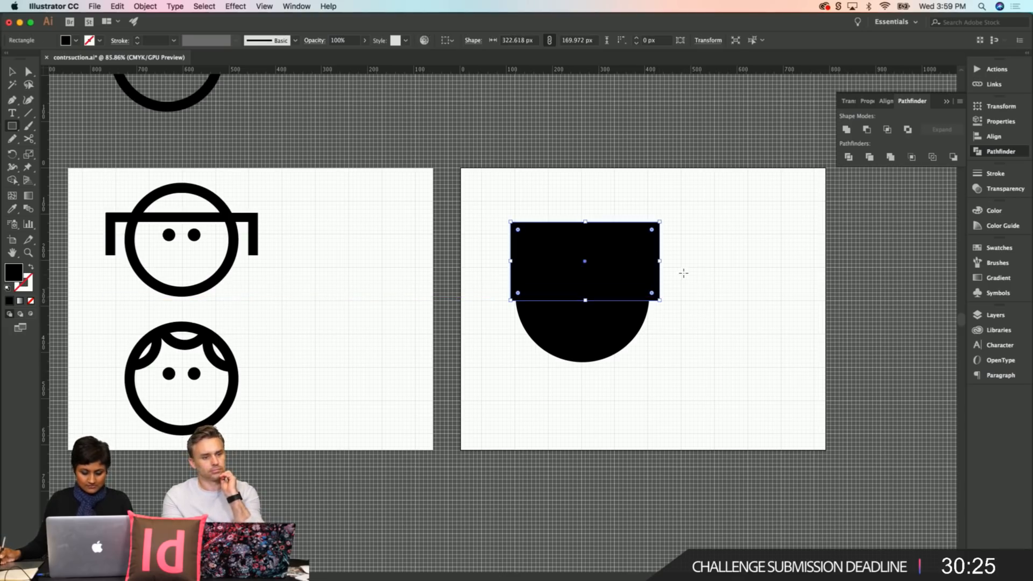
# Step: Fill the rectangle with a crimson red so it stands out from the black circle
pyautogui.press('v')
pyautogui.doubleClick(15, 275)
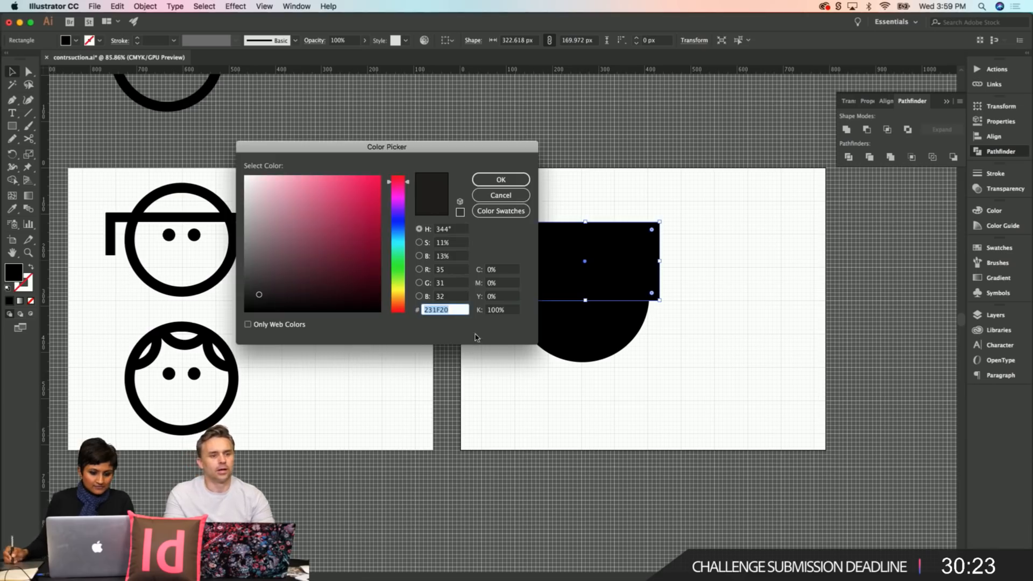
pyautogui.click(499, 199)
pyautogui.hscroll(8, 339, 342)
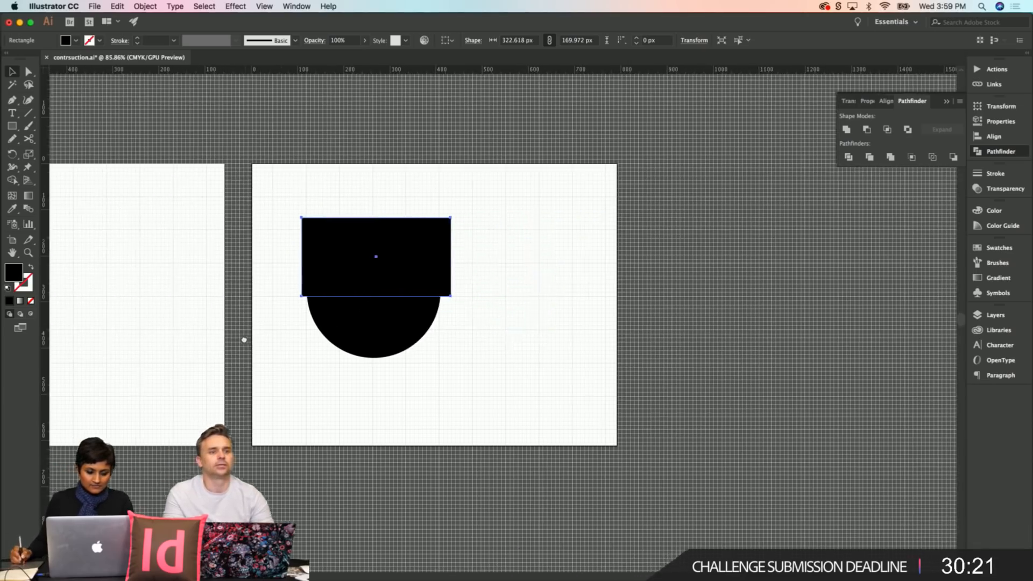
pyautogui.doubleClick(21, 273)
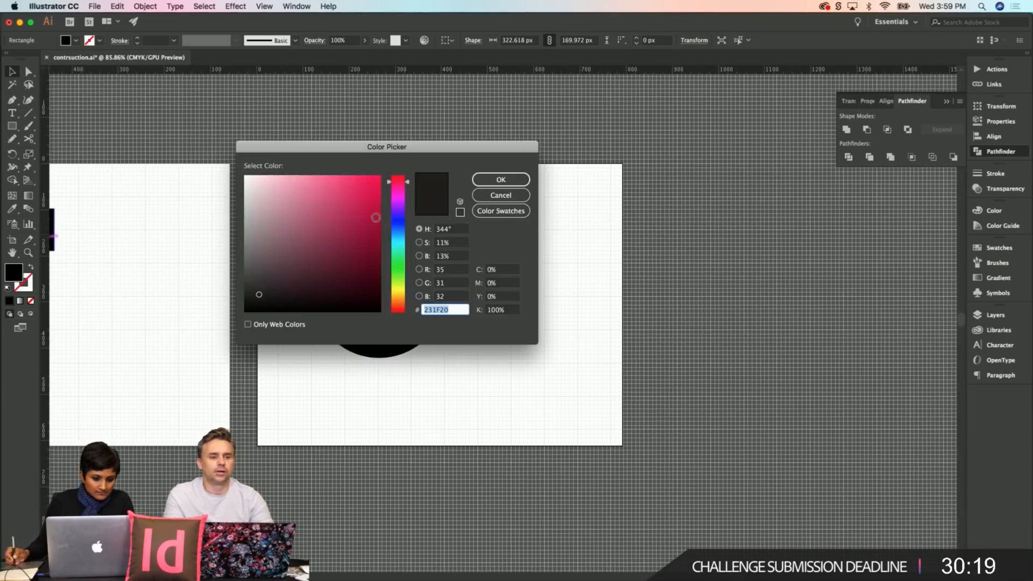
pyautogui.write('B70B3C')
pyautogui.click(520, 181)
pyautogui.click(529, 316)
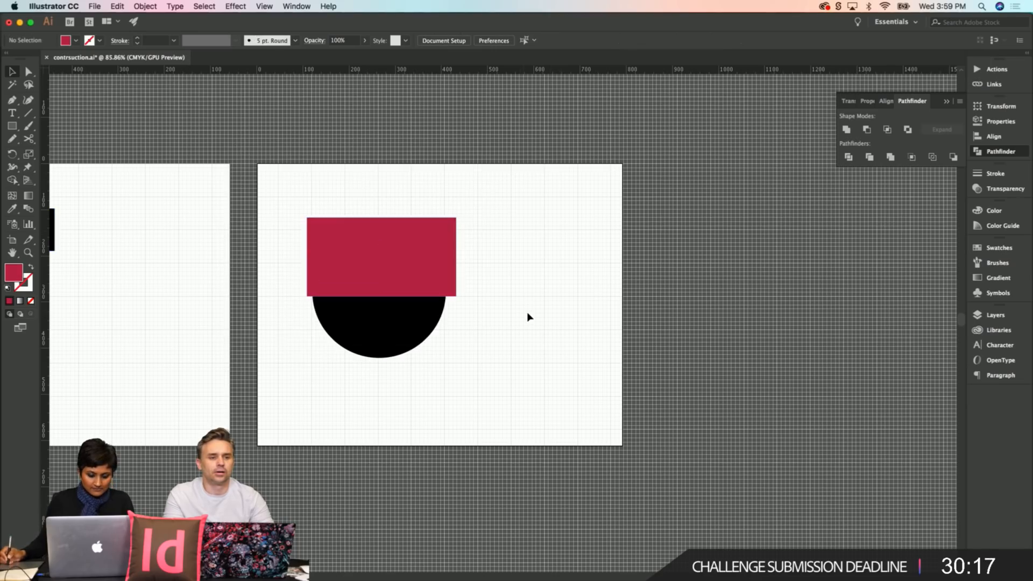
# Step: Move the red rectangle clear above the black circle and scale the circle to about 288 px in diameter
pyautogui.press('z')
pyautogui.moveTo(261, 209); pyautogui.dragTo(372, 217)
pyautogui.press('v')
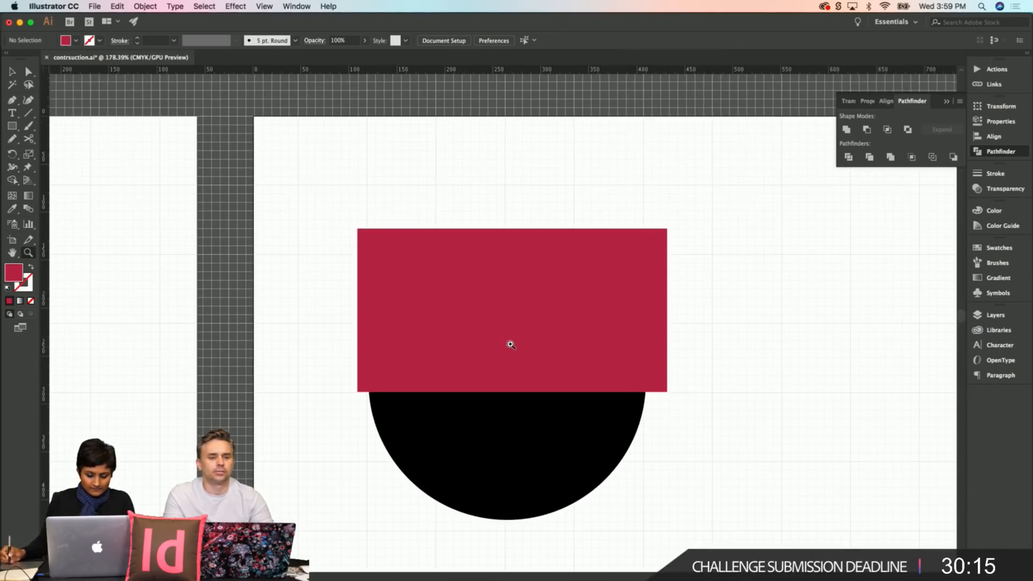
pyautogui.moveTo(493, 356); pyautogui.dragTo(503, 177)
pyautogui.moveTo(500, 375); pyautogui.dragTo(508, 384)
pyautogui.moveTo(646, 532); pyautogui.dragTo(643, 529)
pyautogui.click(703, 497)
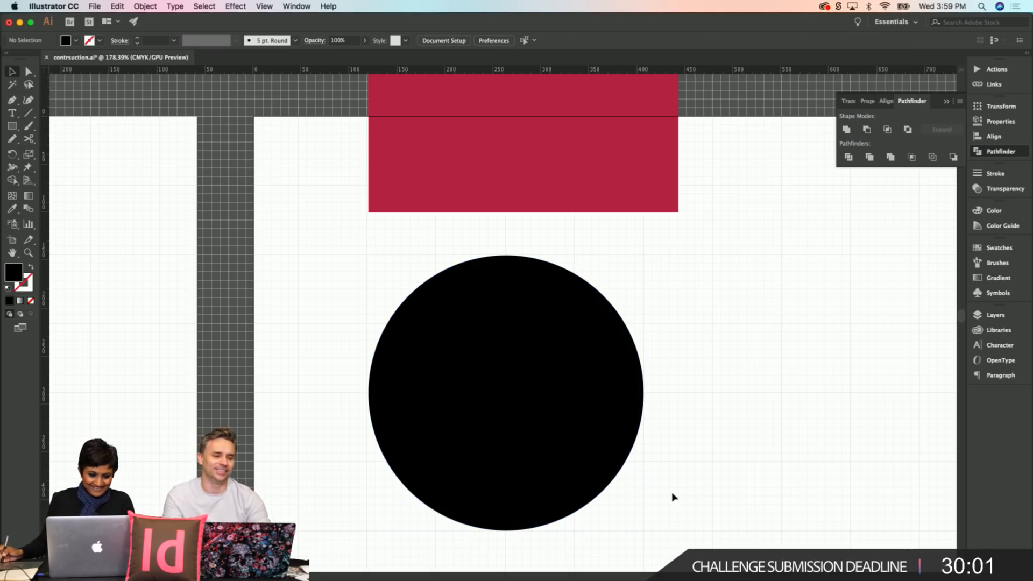
pyautogui.click(529, 483)
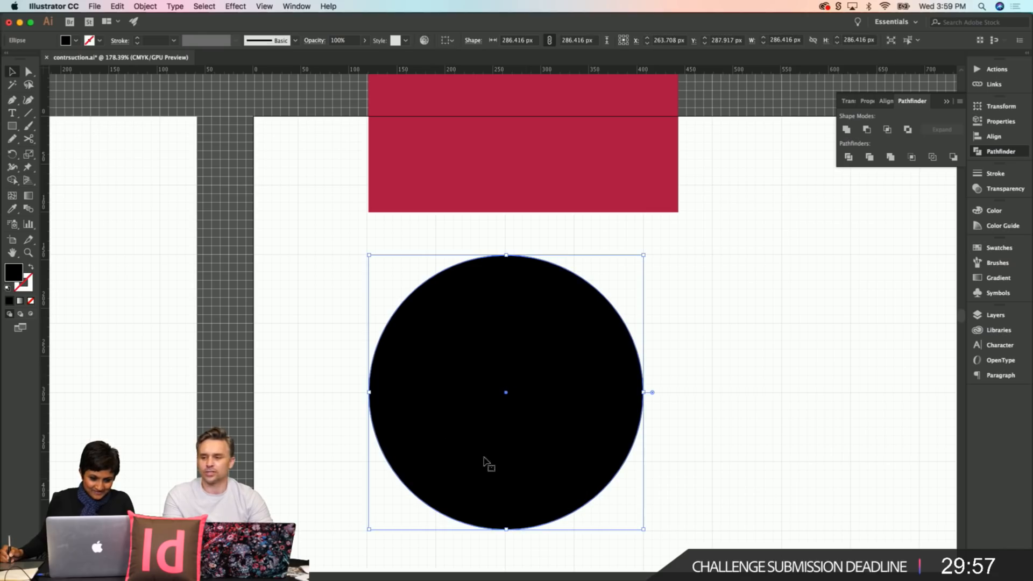
pyautogui.moveTo(368, 531); pyautogui.dragTo(365, 533)
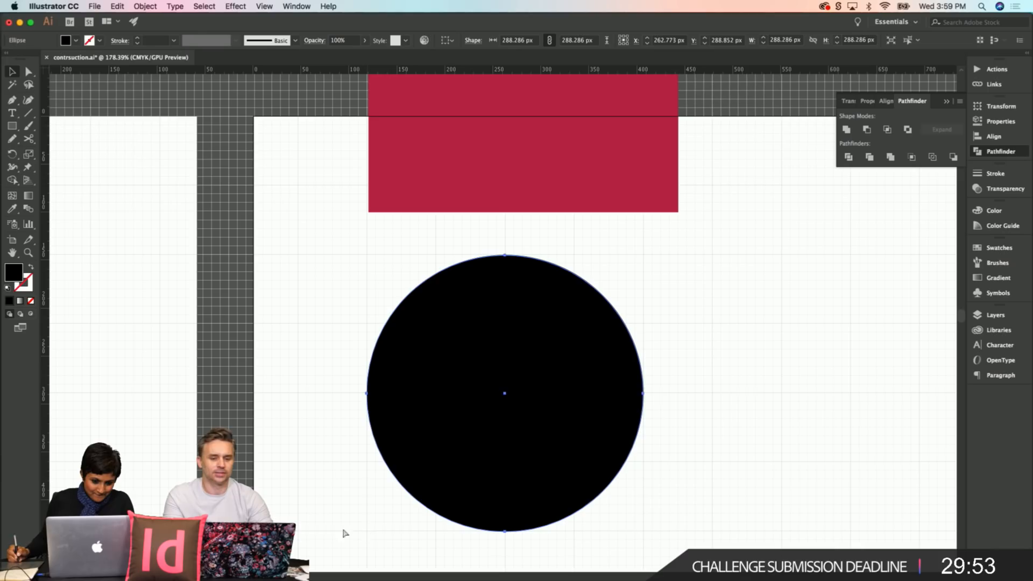
pyautogui.click(318, 505)
# Step: Move the red rectangle back over the circle's upper half, its lower edge aligned with the circle's centre and both sides overhanging
pyautogui.moveTo(464, 162); pyautogui.dragTo(446, 344)
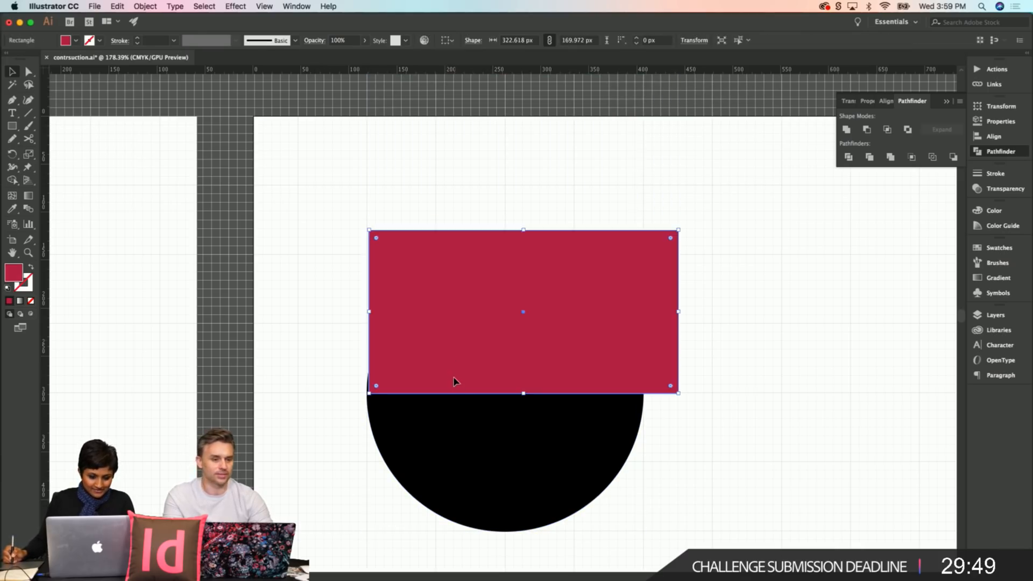
pyautogui.moveTo(452, 380); pyautogui.dragTo(447, 379)
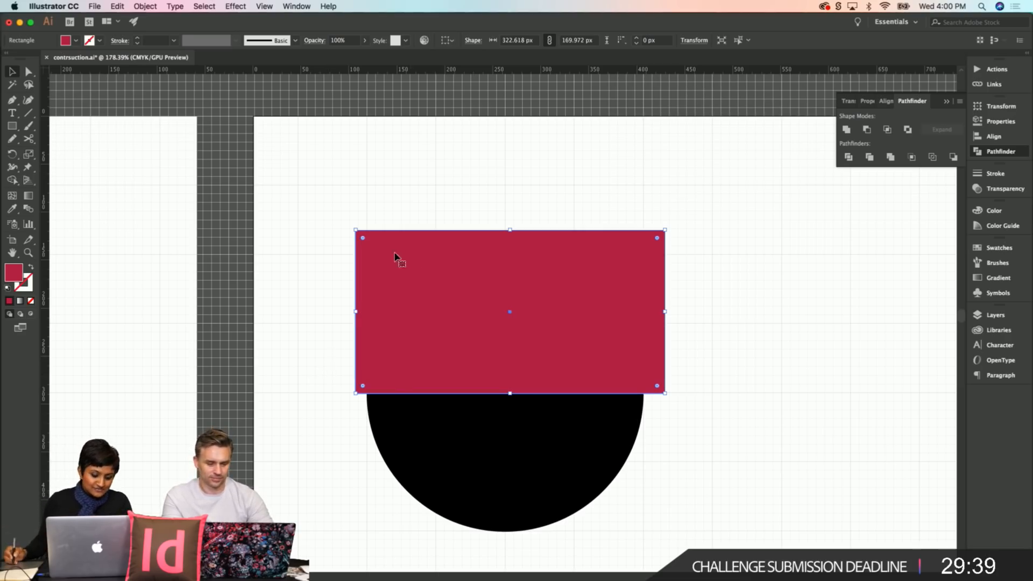
pyautogui.click(305, 345)
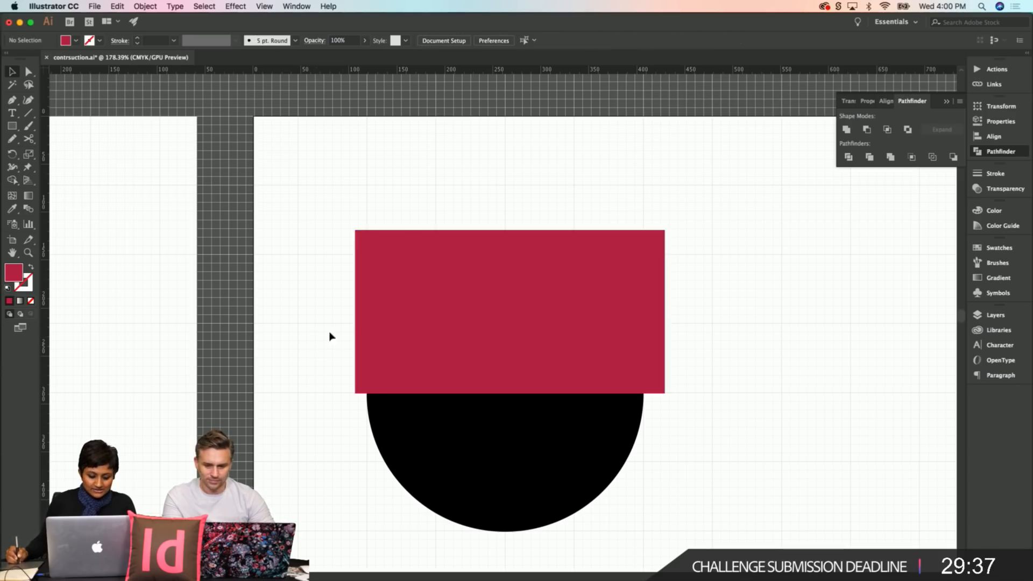
pyautogui.moveTo(339, 445); pyautogui.dragTo(307, 394)
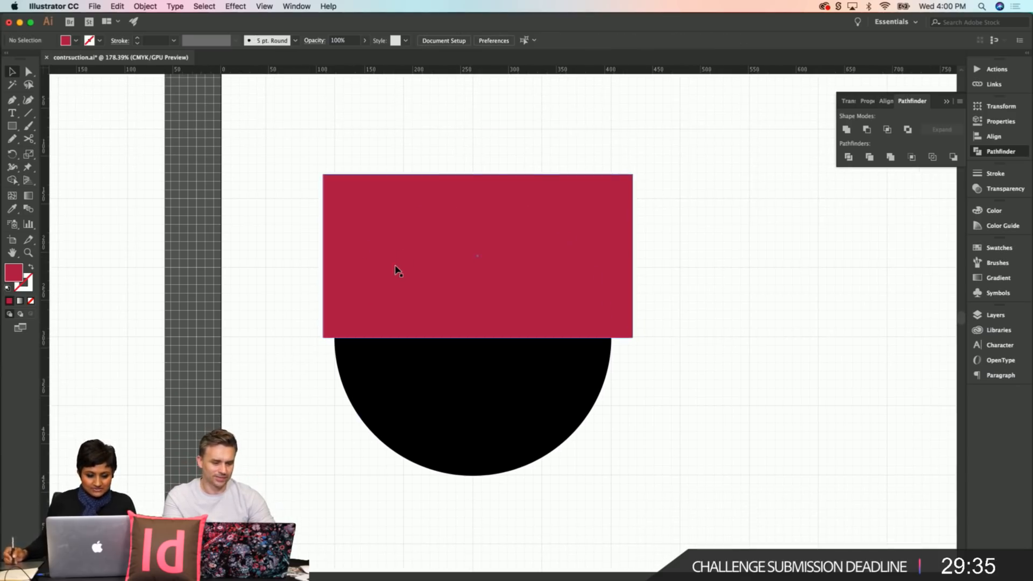
# Step: Subtract the red rectangle from the black circle with Minus Front, leaving the lower half circle
pyautogui.click(434, 193)
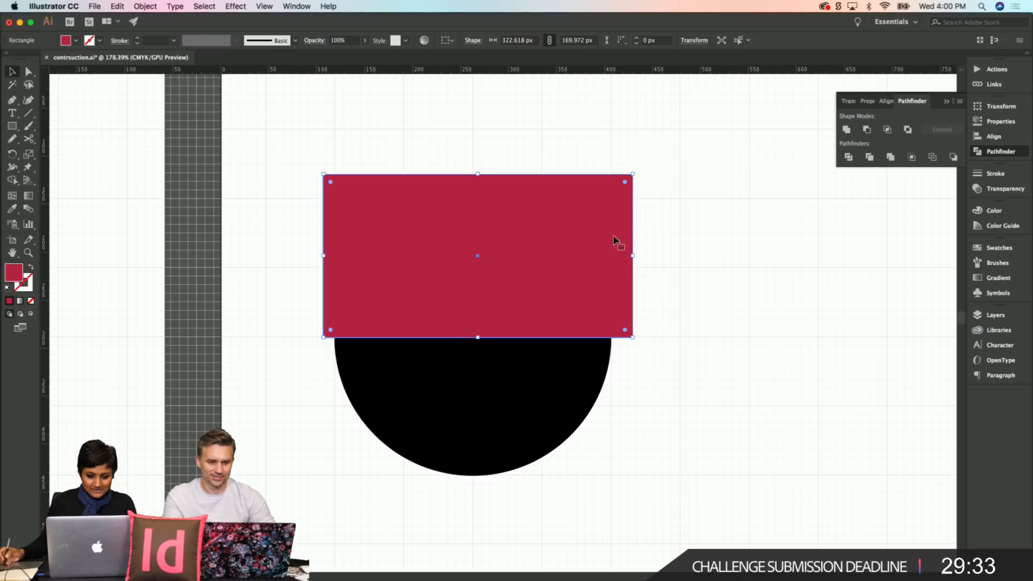
pyautogui.keyDown('shift'); pyautogui.click(556, 379); pyautogui.keyUp('shift')
pyautogui.click(738, 330)
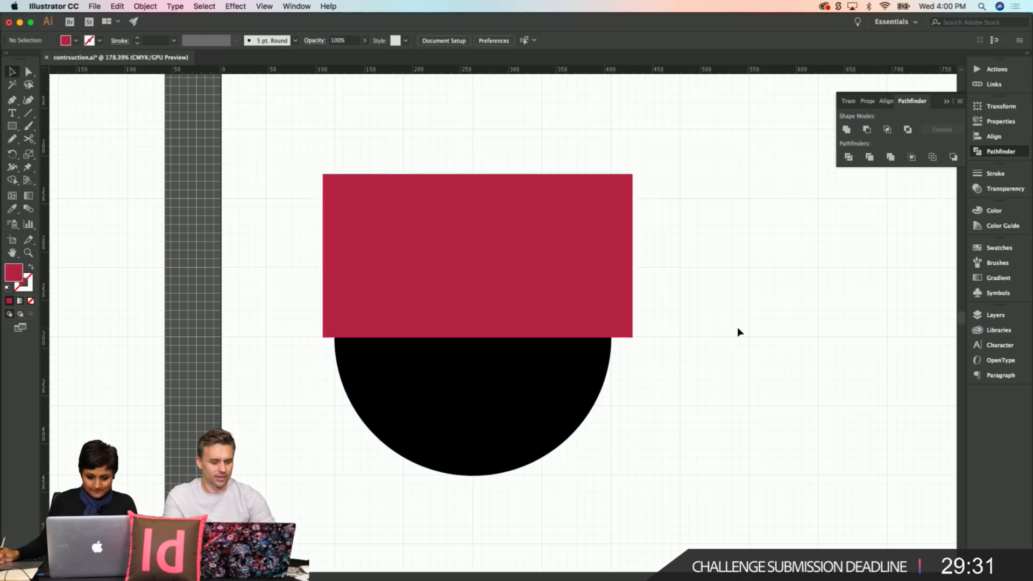
pyautogui.click(611, 248)
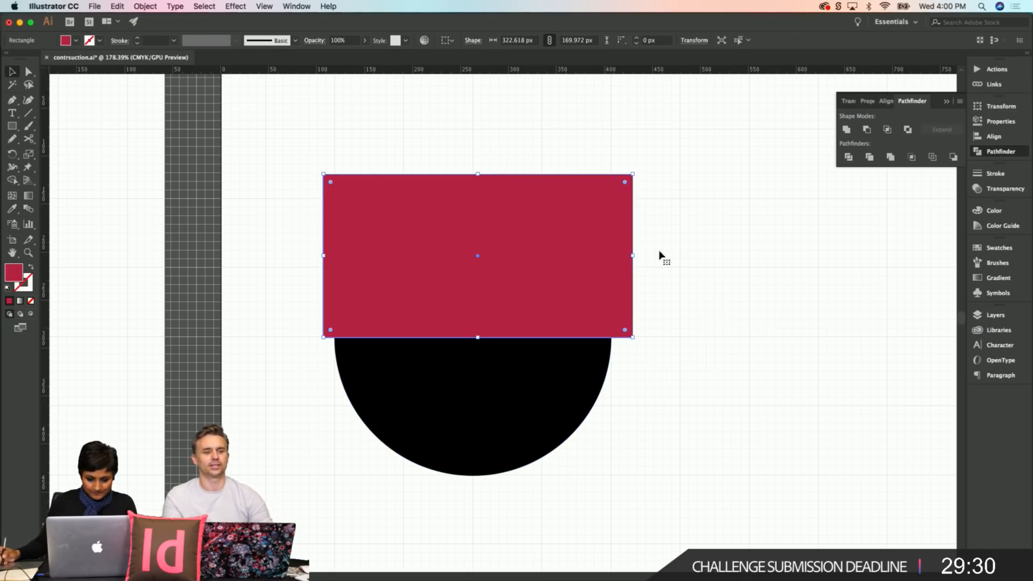
pyautogui.keyDown('shift'); pyautogui.click(561, 401); pyautogui.keyUp('shift')
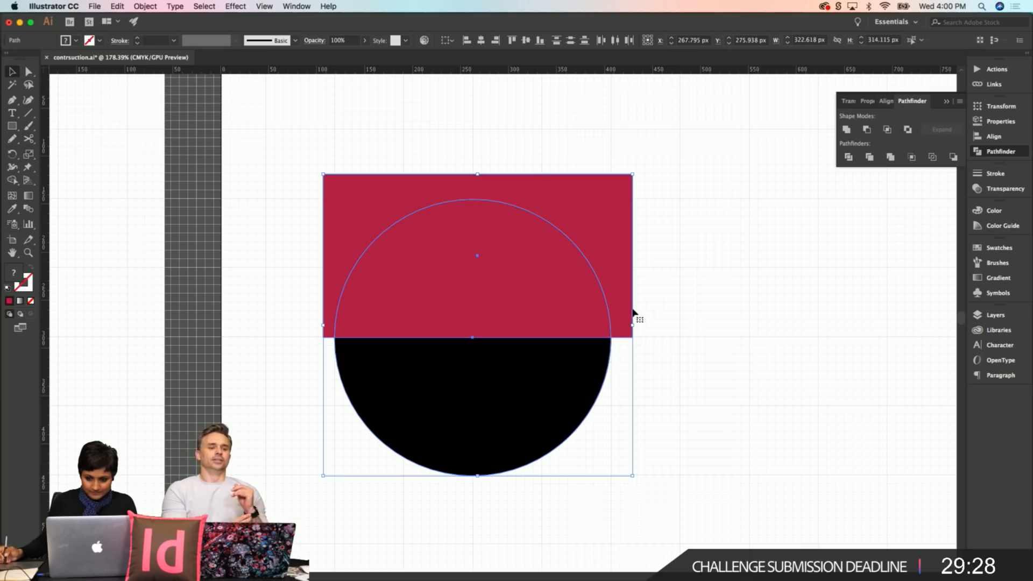
pyautogui.click(866, 130)
pyautogui.click(690, 404)
pyautogui.scroll(-5, 323, 328)
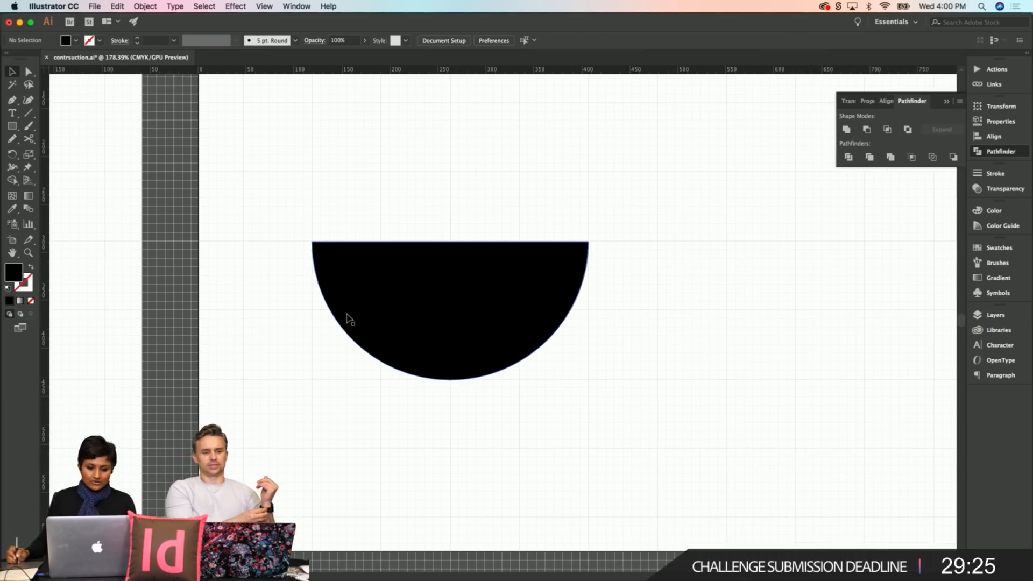
# Step: Collapse the Pathfinder options and leave the half circle deselected with the whole artboard in view
pyautogui.press('z')
pyautogui.keyDown('alt'); pyautogui.click(357, 313); pyautogui.keyUp('alt')
pyautogui.keyDown('alt'); pyautogui.click(624, 364); pyautogui.keyUp('alt')
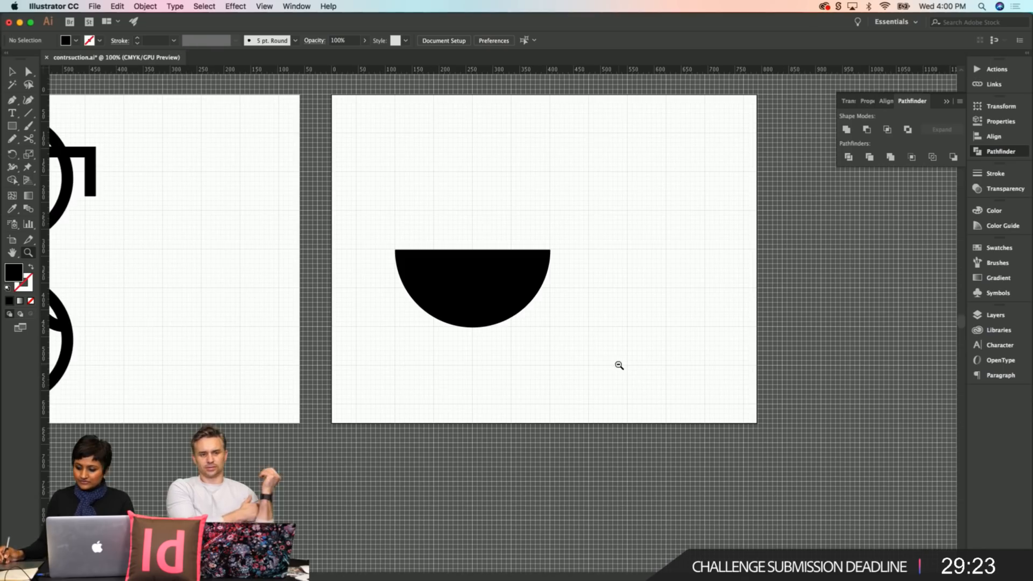
pyautogui.moveTo(553, 327); pyautogui.dragTo(530, 371)
pyautogui.hscroll(-2, 530, 371)
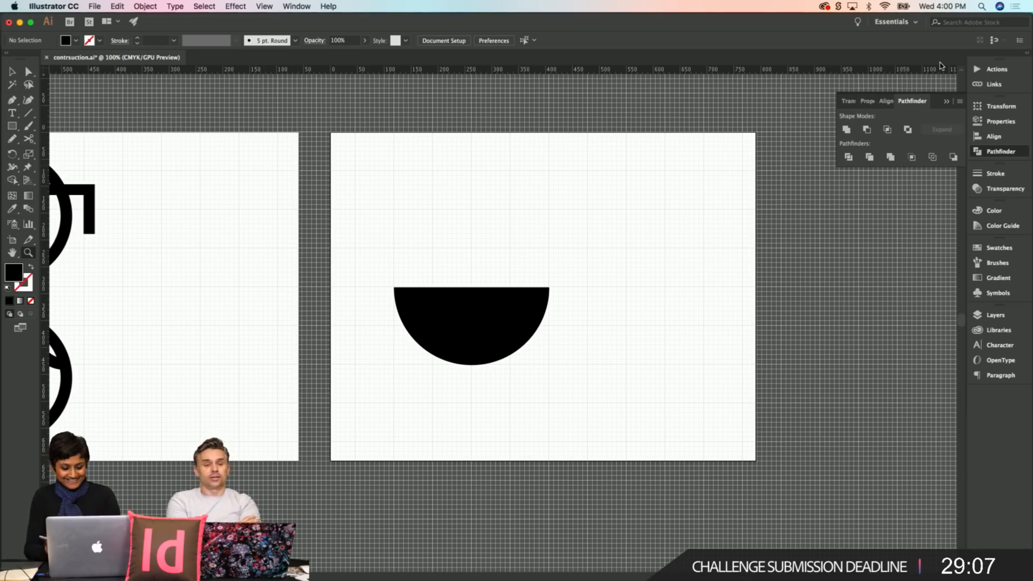
pyautogui.press('v')
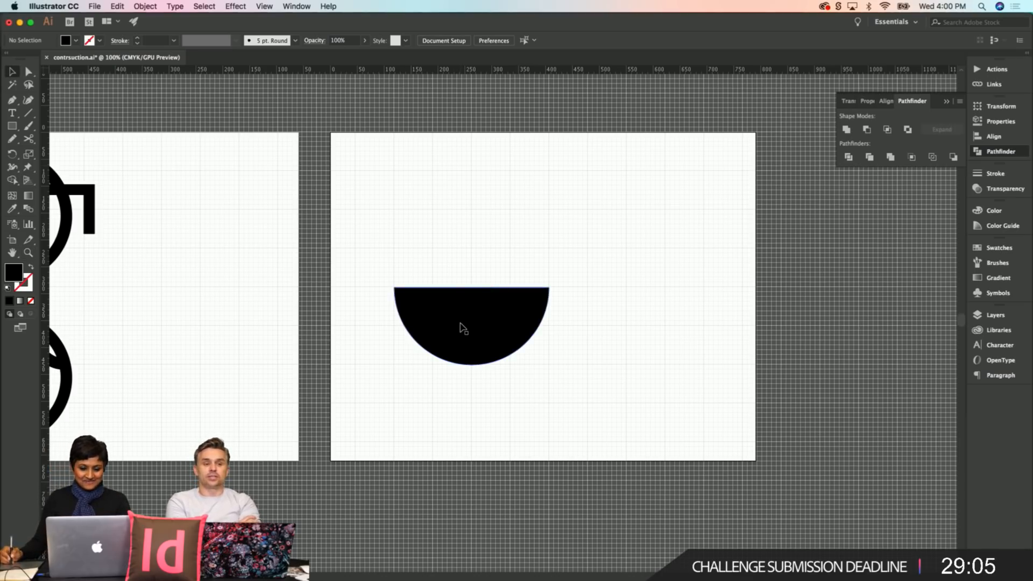
pyautogui.click(462, 329)
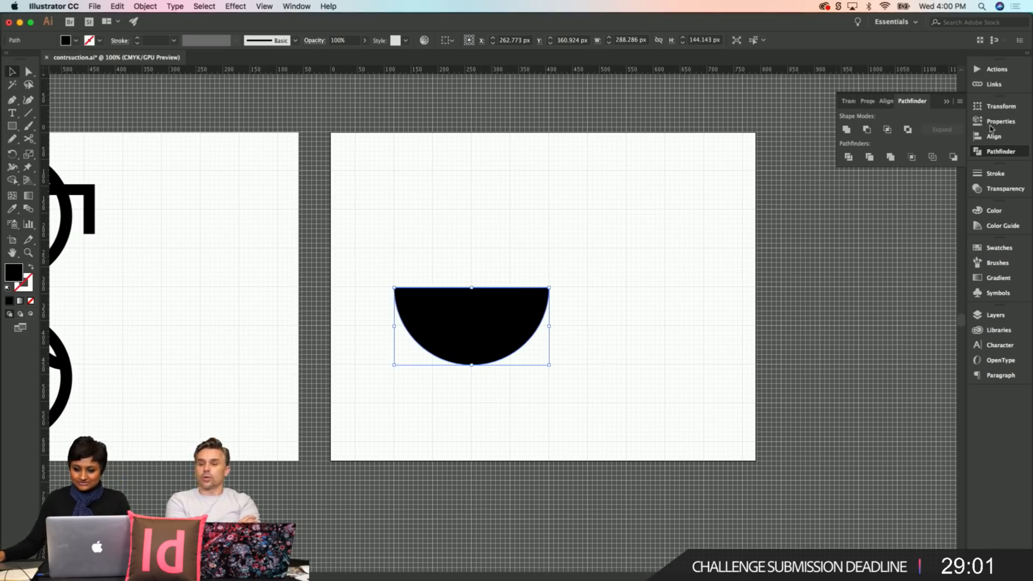
pyautogui.click(784, 221)
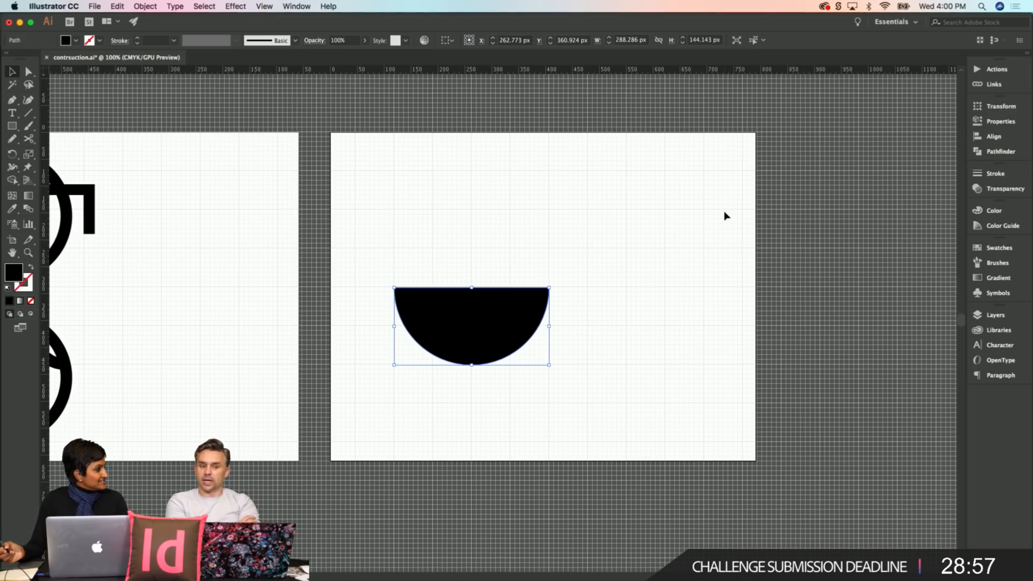
pyautogui.click(816, 226)
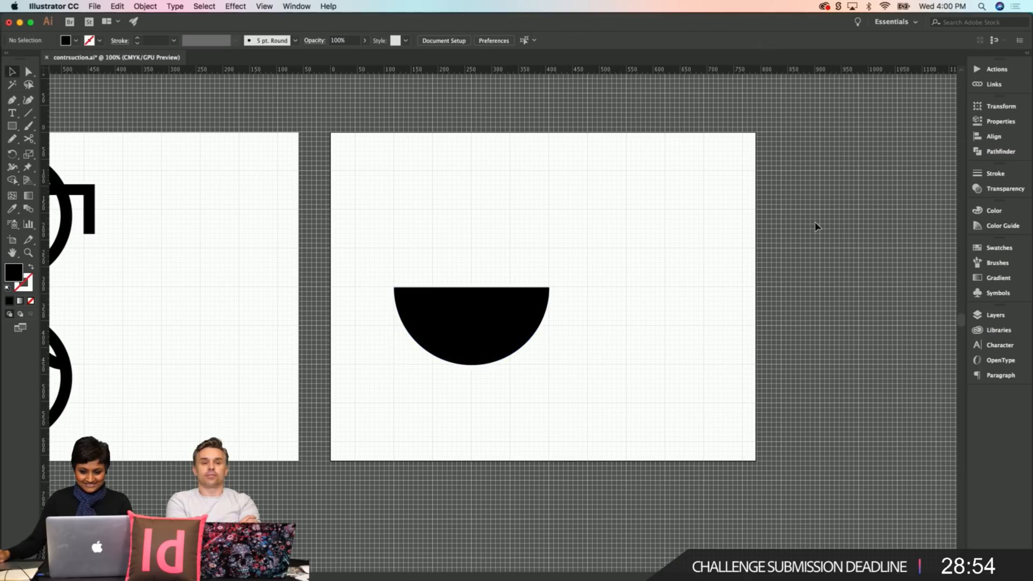
# Step: Place the colour palette graphic Artwork 1 from the Playfully library, about 355 px wide, along the artboard's upper edge
pyautogui.click(529, 338)
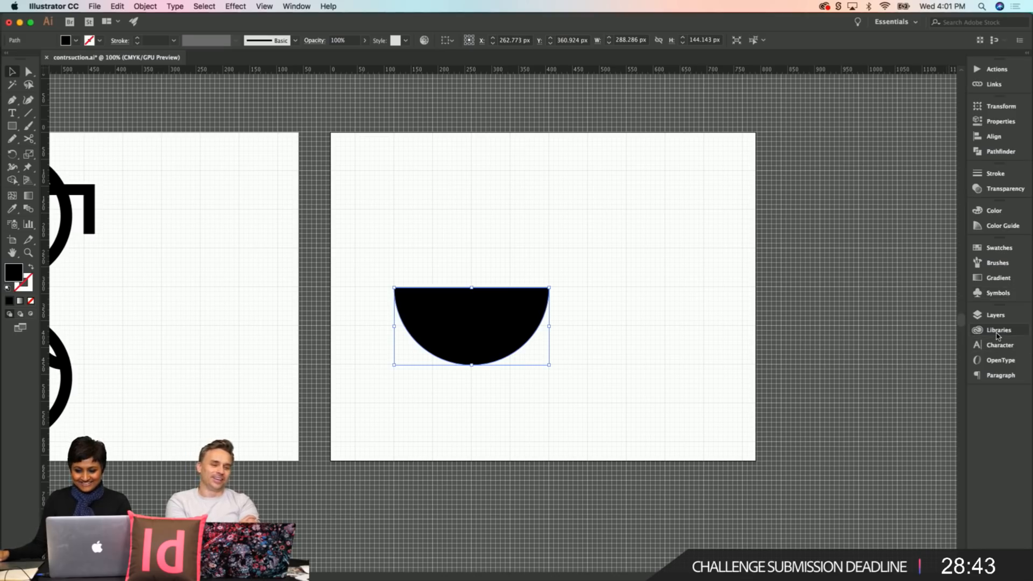
pyautogui.click(997, 335)
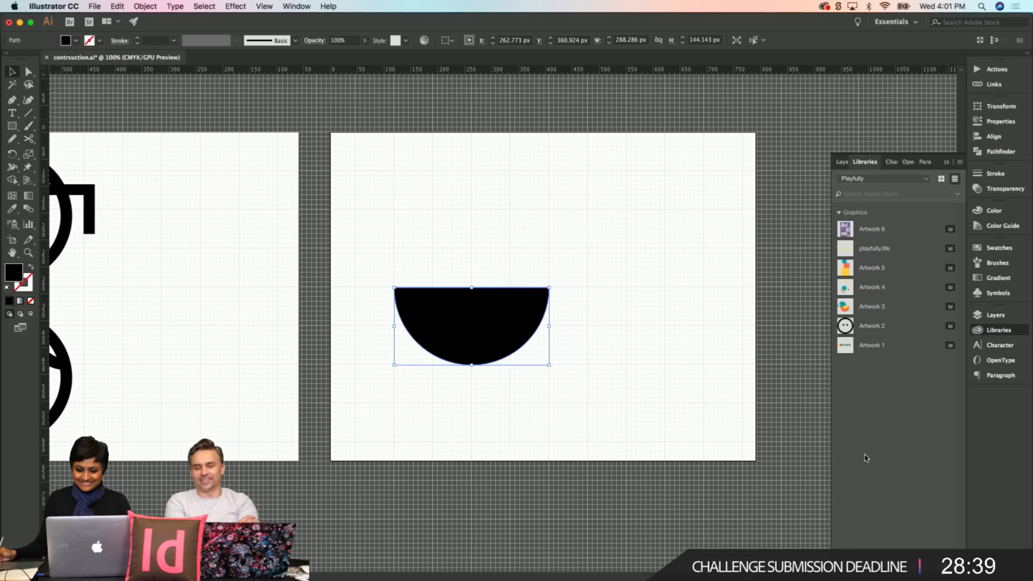
pyautogui.moveTo(845, 348); pyautogui.dragTo(699, 218)
pyautogui.click(525, 137)
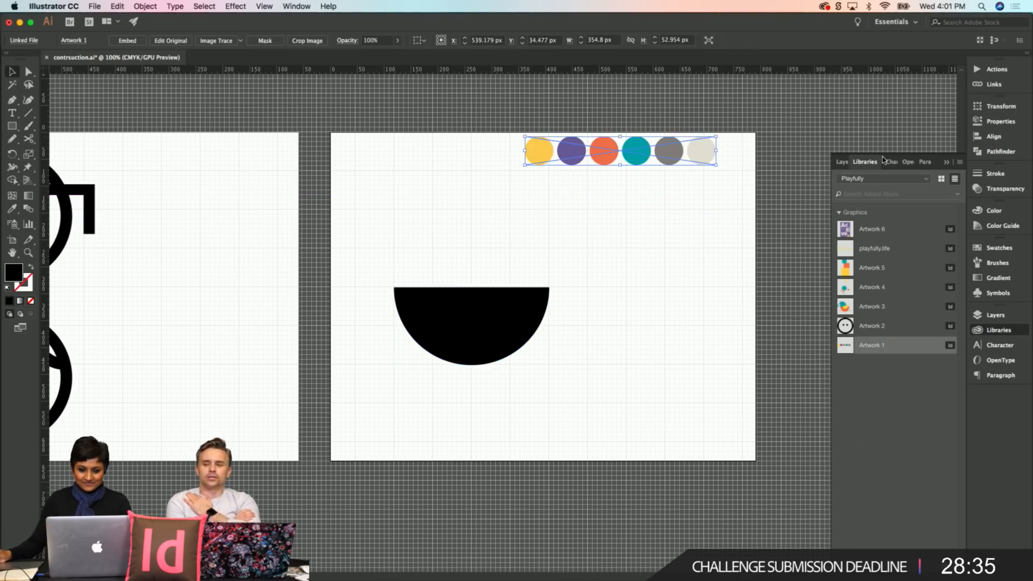
pyautogui.click(825, 138)
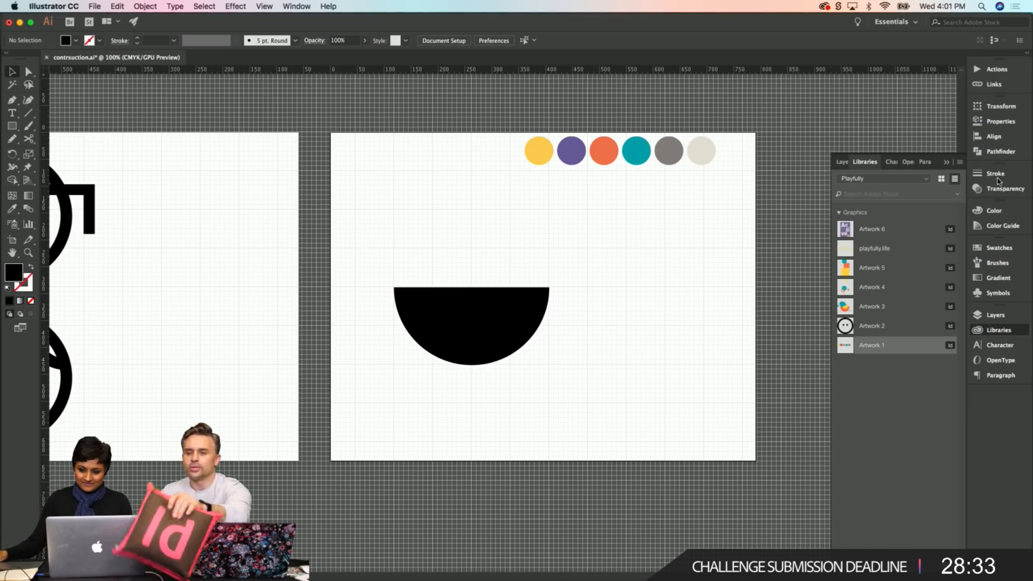
pyautogui.click(993, 333)
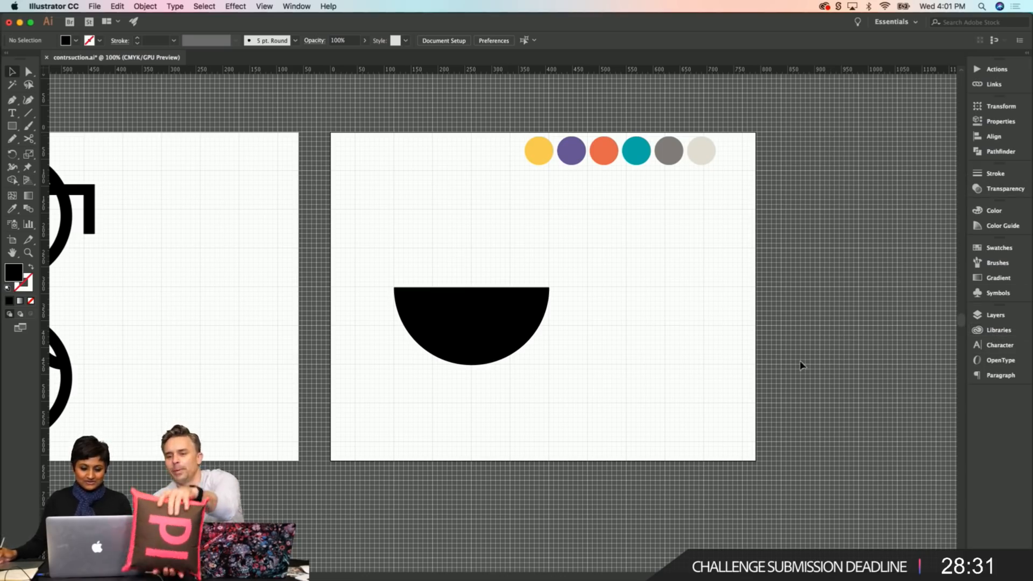
# Step: Move the half circle about 50 px to the right and fill it with the yellow sampled from the palette graphic
pyautogui.moveTo(483, 333); pyautogui.dragTo(510, 332)
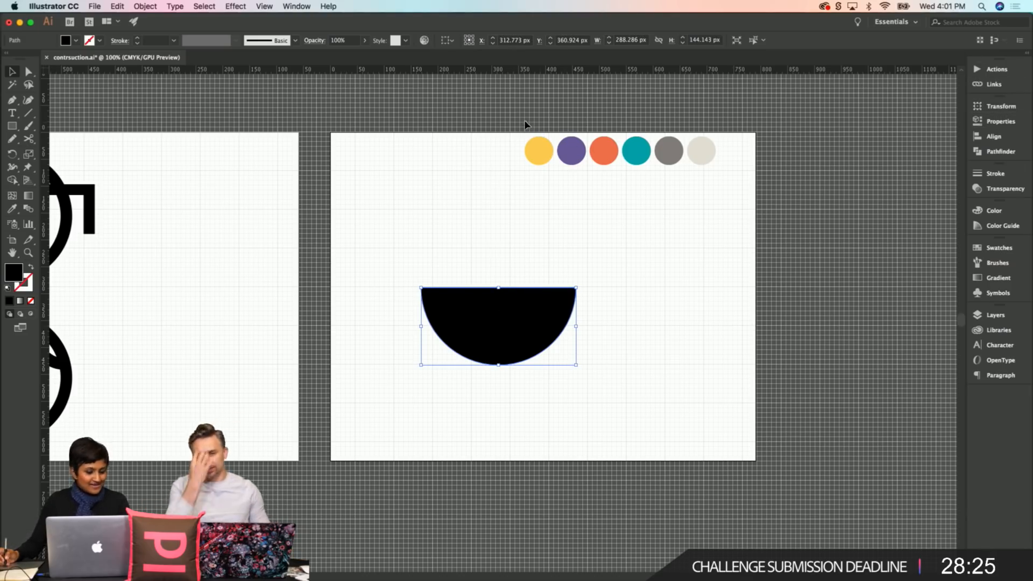
pyautogui.press('i')
pyautogui.press('v')
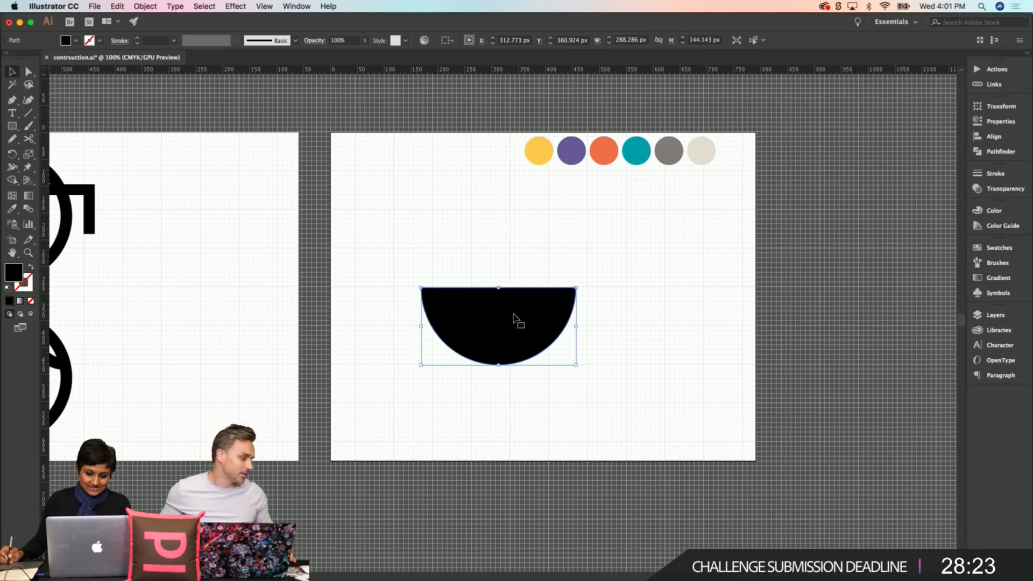
pyautogui.press('i')
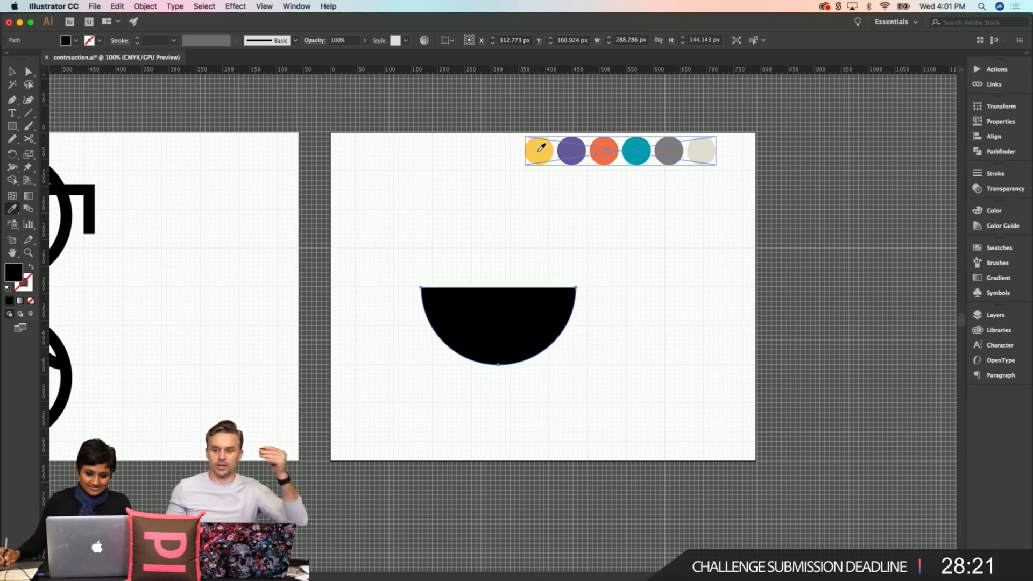
pyautogui.click(542, 148)
pyautogui.press('v')
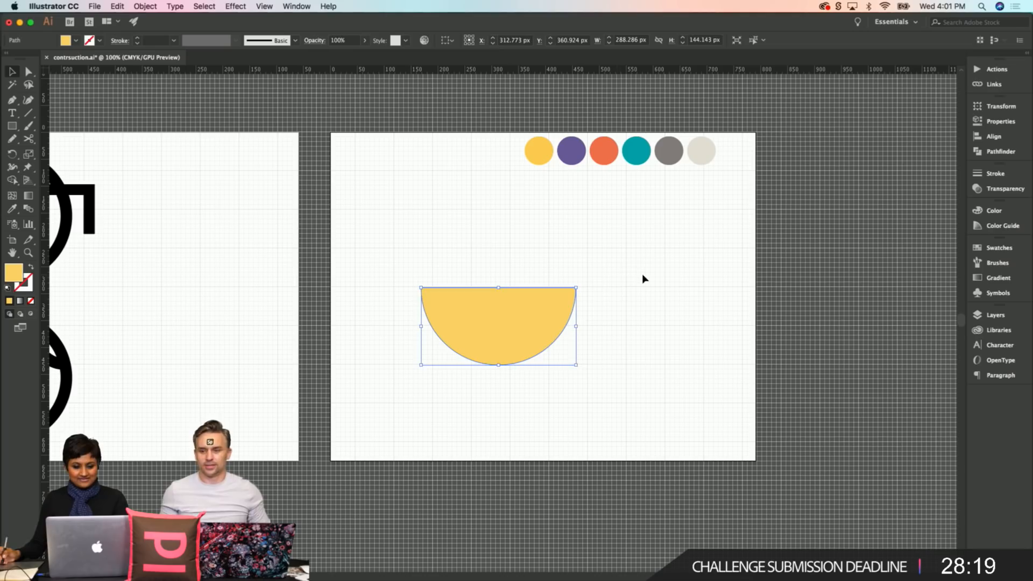
pyautogui.click(641, 277)
# Step: Shift the yellow half circle about 23 px to the right and place a duplicate about 133 px directly above it
pyautogui.moveTo(512, 354); pyautogui.dragTo(544, 254)
pyautogui.click(657, 362)
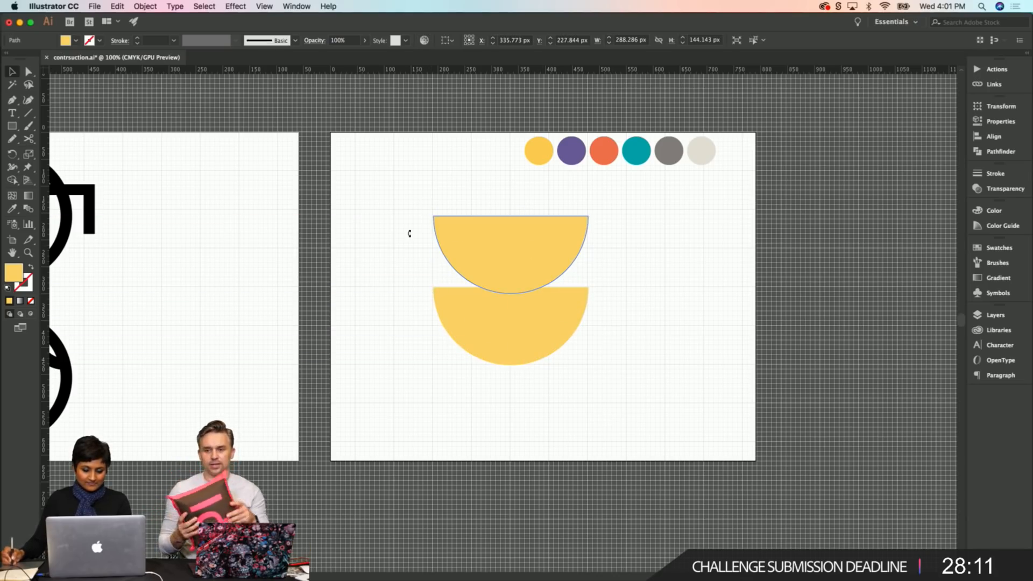
# Step: Rotate the upper half circle so that its curved side faces up
pyautogui.moveTo(411, 231); pyautogui.dragTo(615, 289)
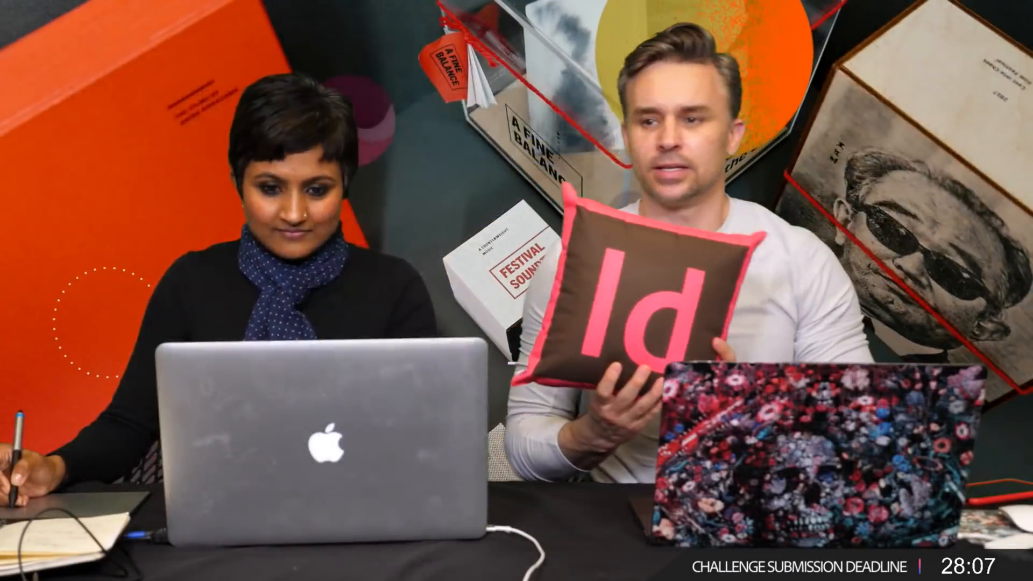
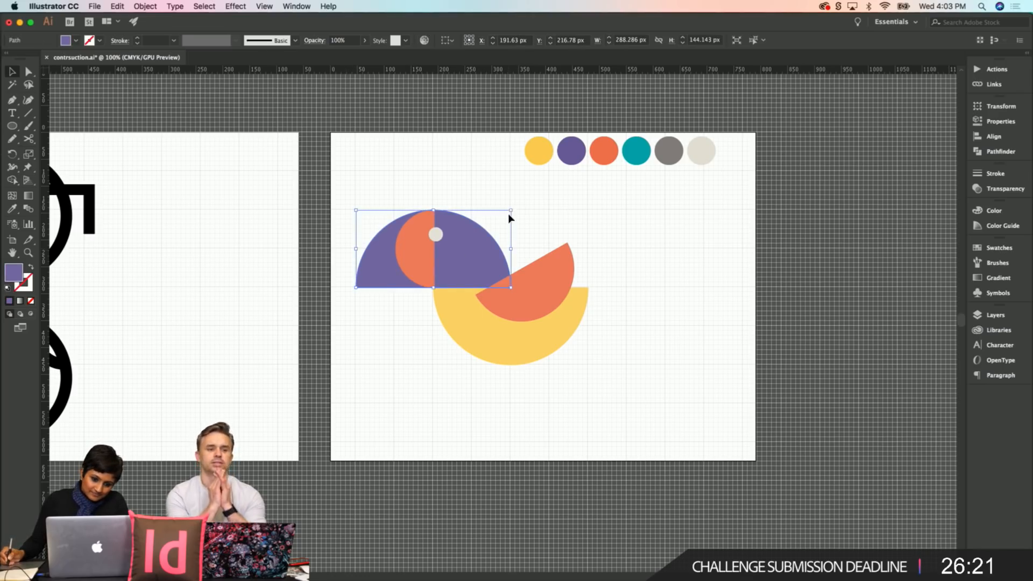
# Step: Scale the purple half circle with its orange quarter and eye to about 240 × 120 px and move the head about 24 px right
pyautogui.moveTo(511, 210)
pyautogui.mouseDown()
pyautogui.moveTo(491, 219)
pyautogui.moveTo(498, 210)
pyautogui.mouseUp()
pyautogui.press('super+z')
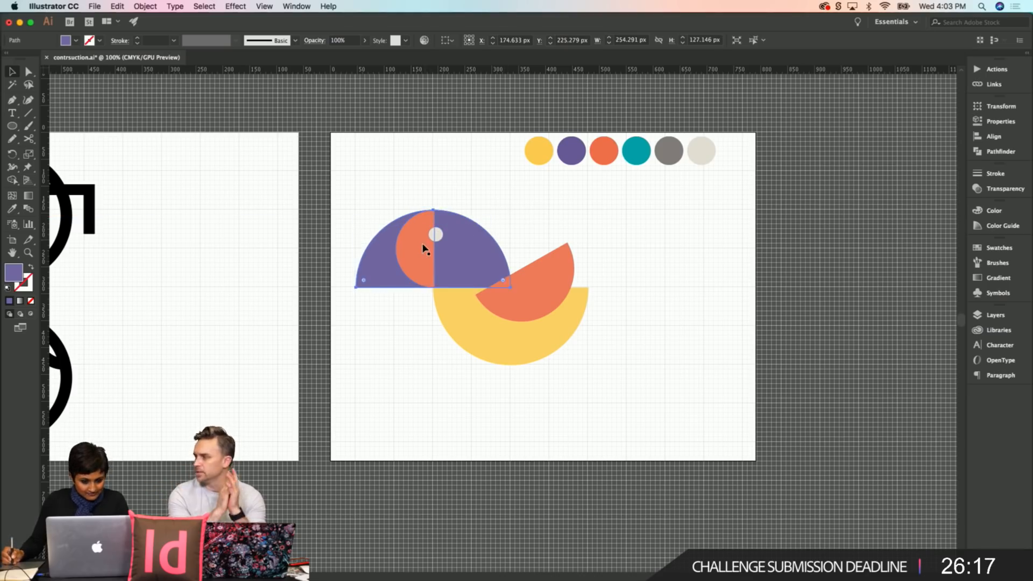
pyautogui.keyDown('shift'); pyautogui.click(417, 253); pyautogui.keyUp('shift')
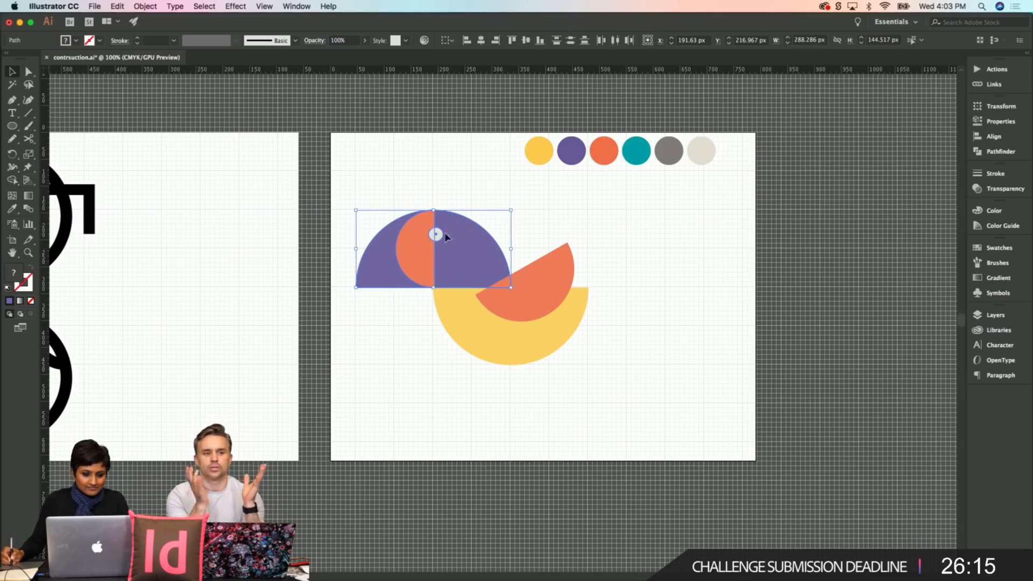
pyautogui.moveTo(512, 210); pyautogui.dragTo(496, 221)
pyautogui.moveTo(456, 267); pyautogui.dragTo(468, 266)
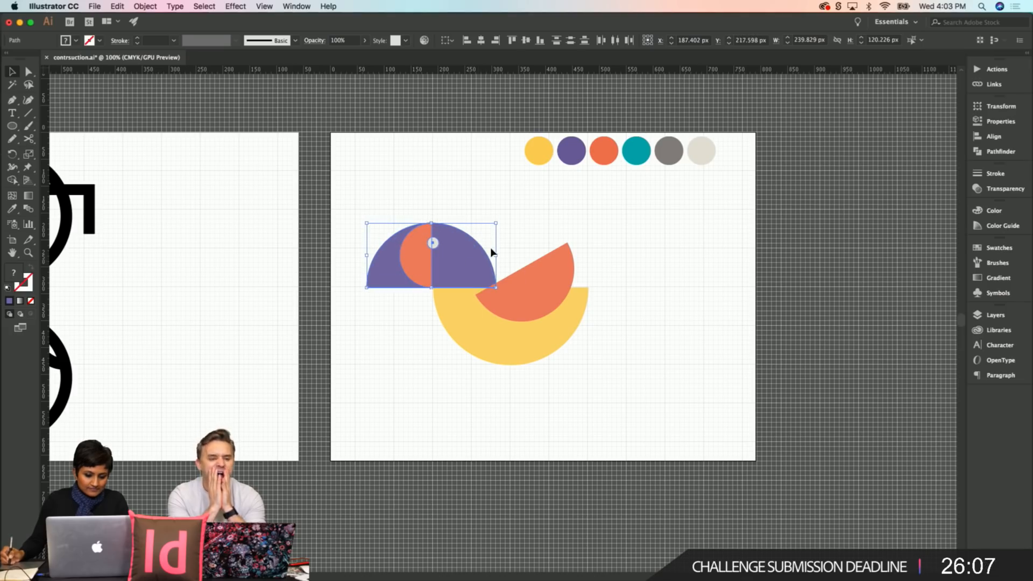
pyautogui.moveTo(389, 269); pyautogui.dragTo(394, 264)
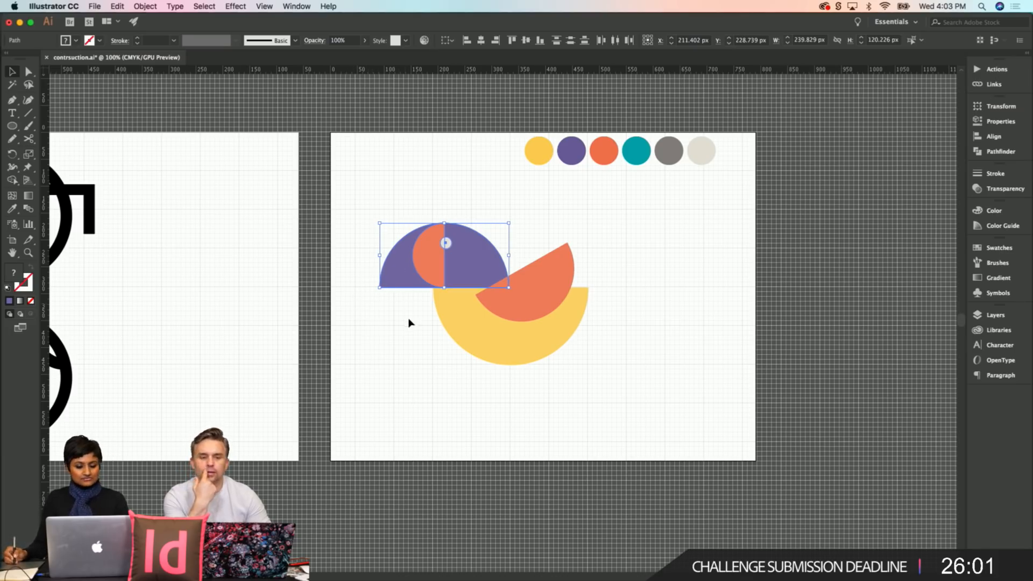
pyautogui.moveTo(399, 271)
pyautogui.mouseDown()
pyautogui.moveTo(409, 269)
pyautogui.moveTo(396, 271)
pyautogui.mouseUp()
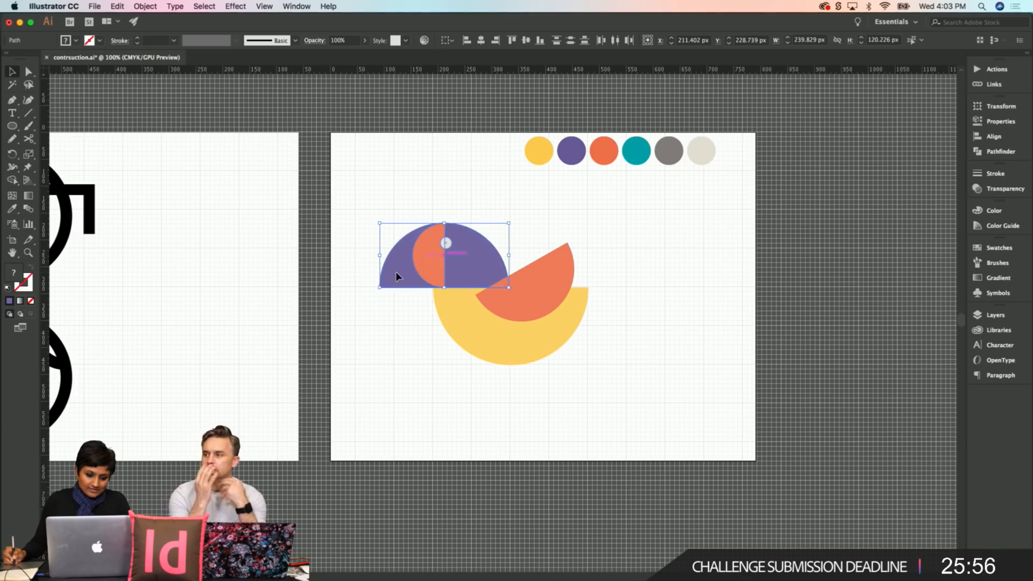
pyautogui.click(380, 357)
# Step: Place the tilted orange wing at about X 348, Y 302 px on the yellow body and fill it with the palette's teal
pyautogui.moveTo(538, 308); pyautogui.dragTo(534, 308)
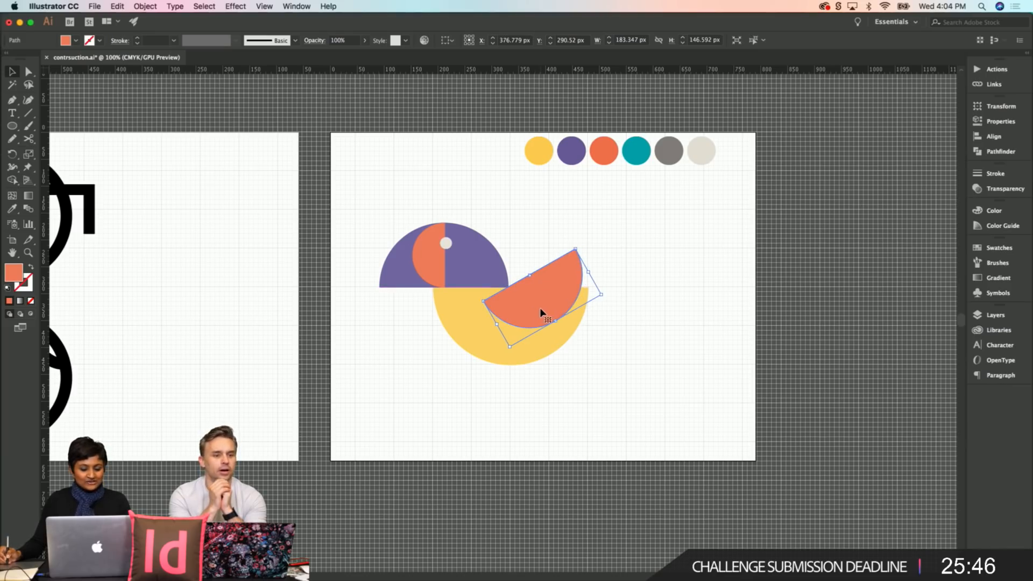
pyautogui.click(654, 253)
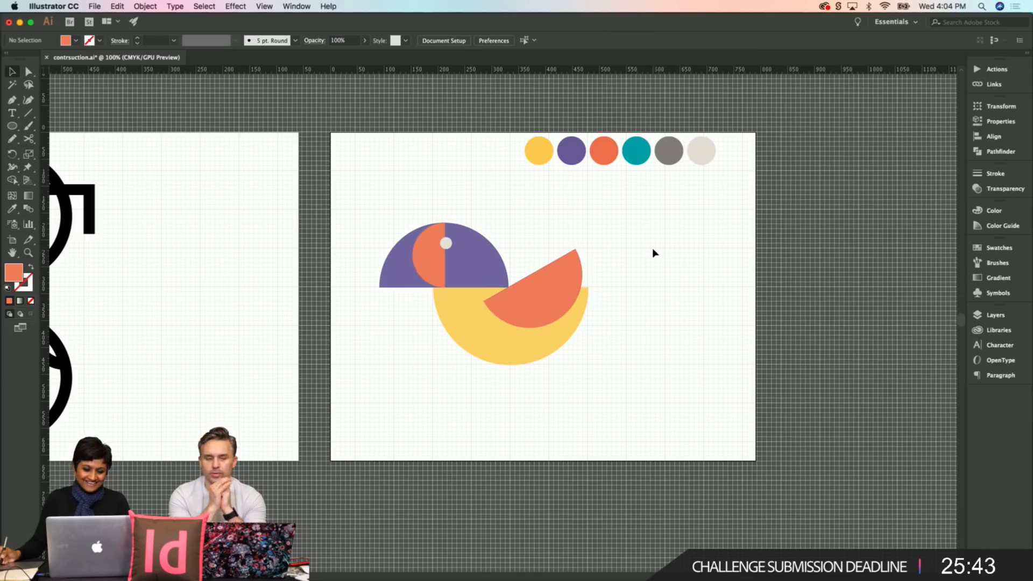
pyautogui.moveTo(548, 294); pyautogui.dragTo(518, 306)
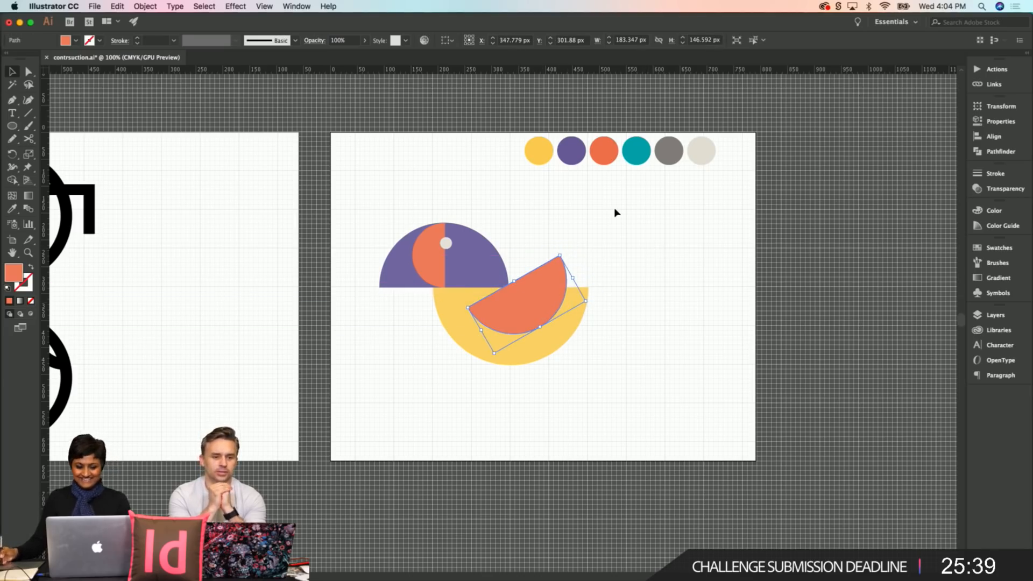
pyautogui.click(636, 150)
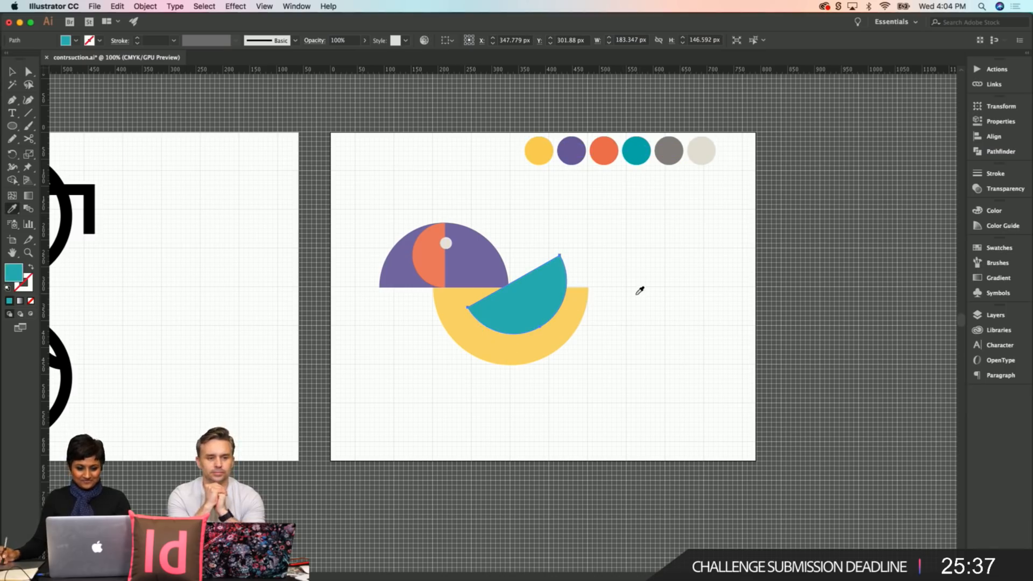
pyautogui.click(682, 308)
pyautogui.scroll(1, 347, 253)
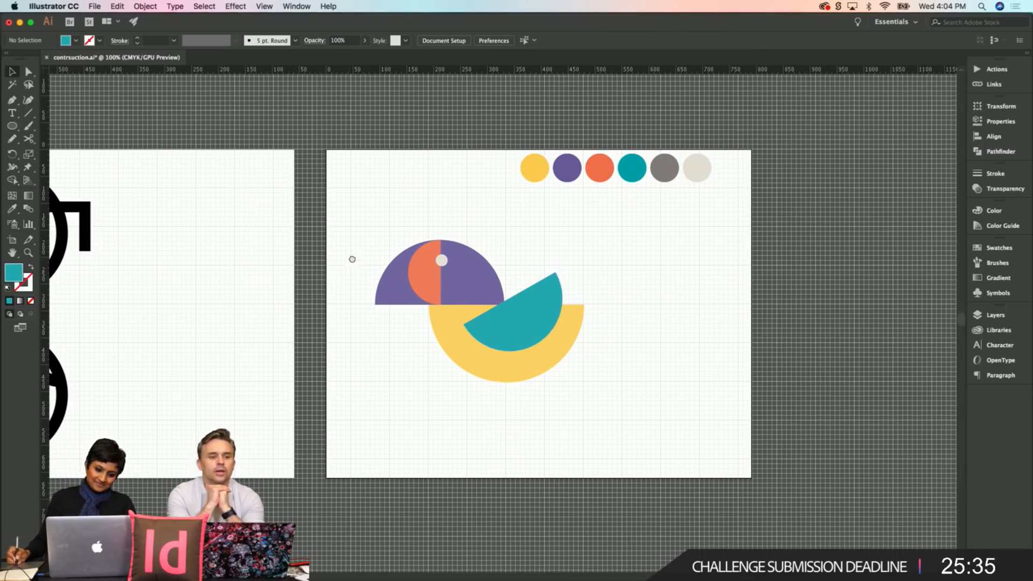
# Step: Adjust the teal wing's tilt so it rises toward the tail and position it over the yellow body at about X 354, Y 296 px
pyautogui.click(526, 315)
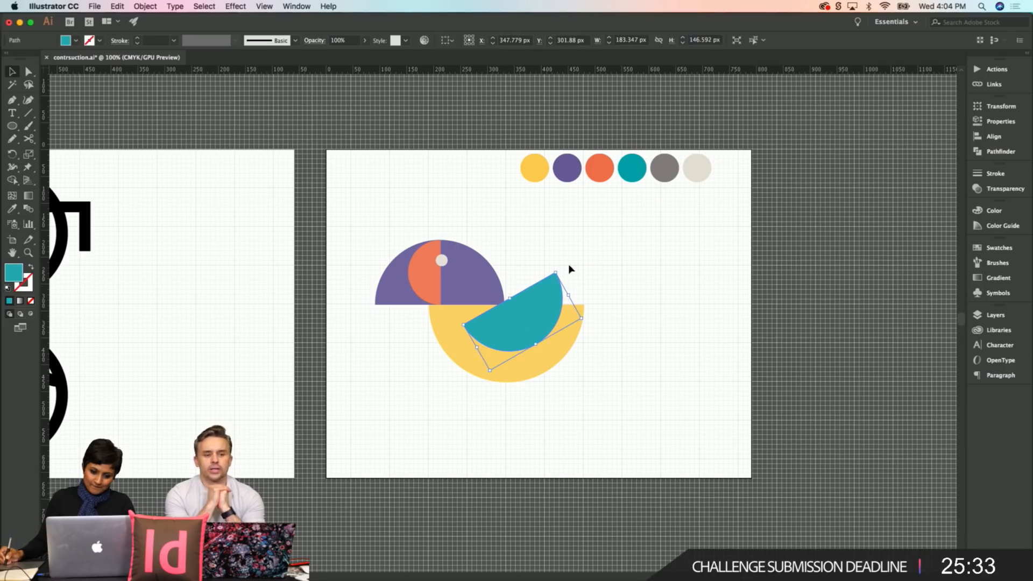
pyautogui.moveTo(558, 269); pyautogui.dragTo(531, 316)
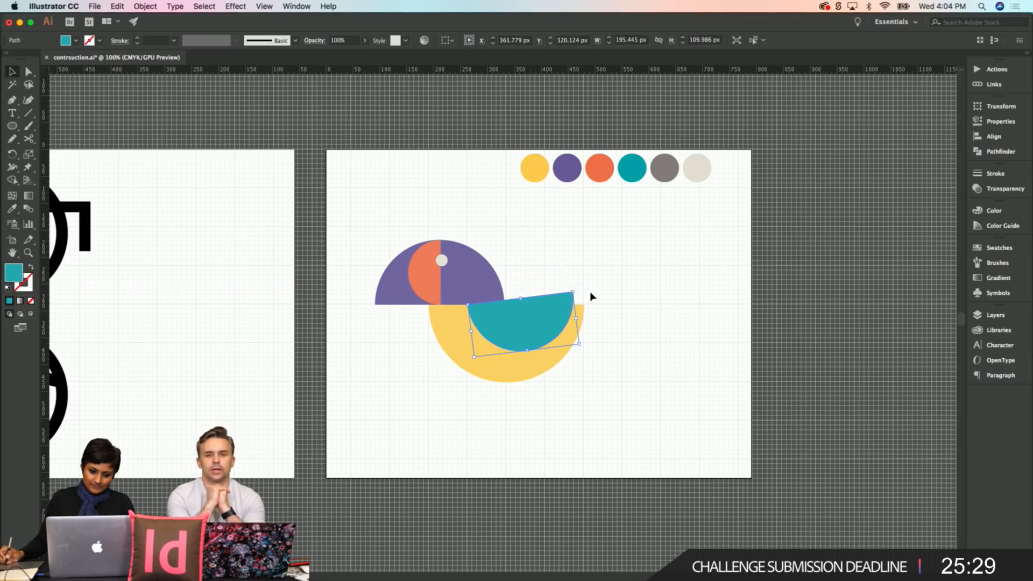
pyautogui.moveTo(576, 287)
pyautogui.mouseDown()
pyautogui.moveTo(572, 272)
pyautogui.moveTo(576, 282)
pyautogui.mouseUp()
pyautogui.moveTo(545, 312); pyautogui.dragTo(556, 291)
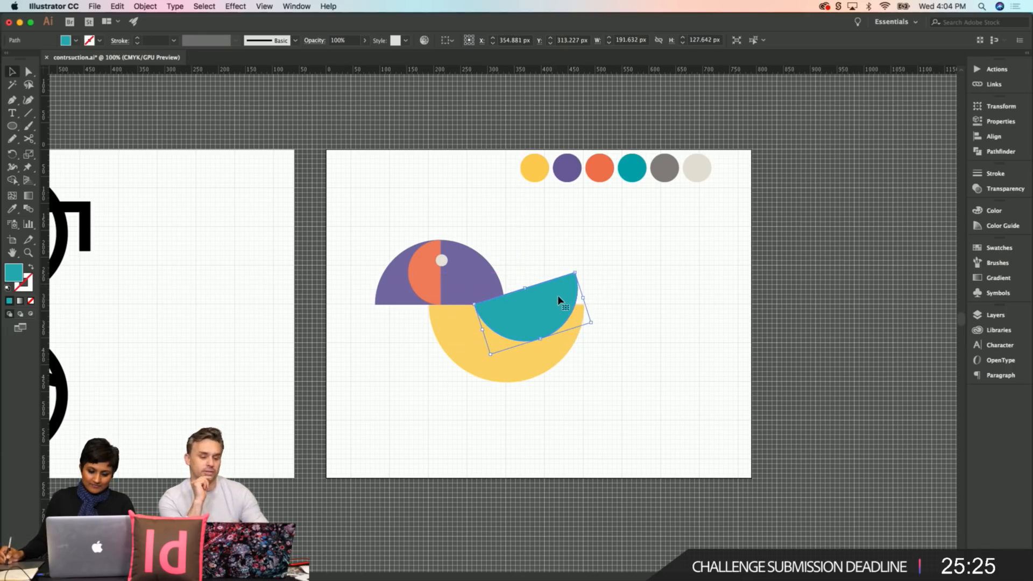
pyautogui.click(648, 268)
pyautogui.click(538, 311)
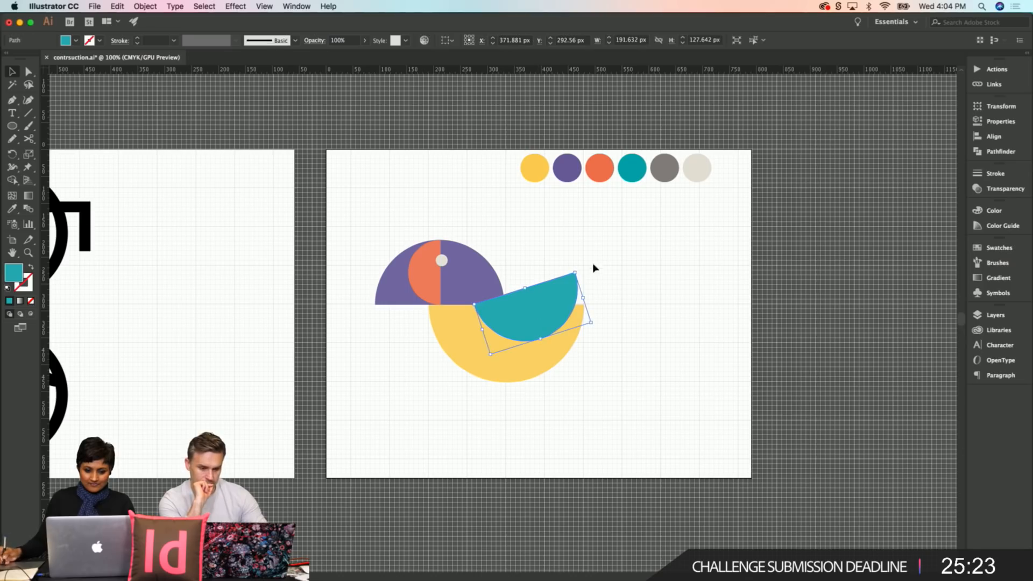
pyautogui.moveTo(580, 267)
pyautogui.mouseDown()
pyautogui.moveTo(585, 255)
pyautogui.moveTo(581, 264)
pyautogui.mouseUp()
pyautogui.moveTo(539, 315); pyautogui.dragTo(525, 320)
pyautogui.click(661, 262)
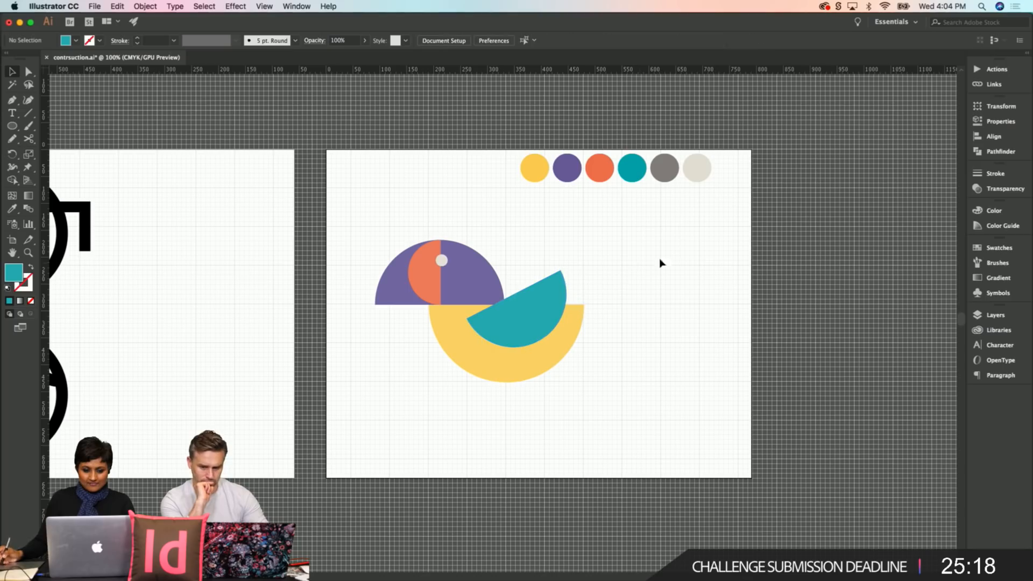
# Step: Try to scale the yellow body and the teal wing down together
pyautogui.click(487, 294)
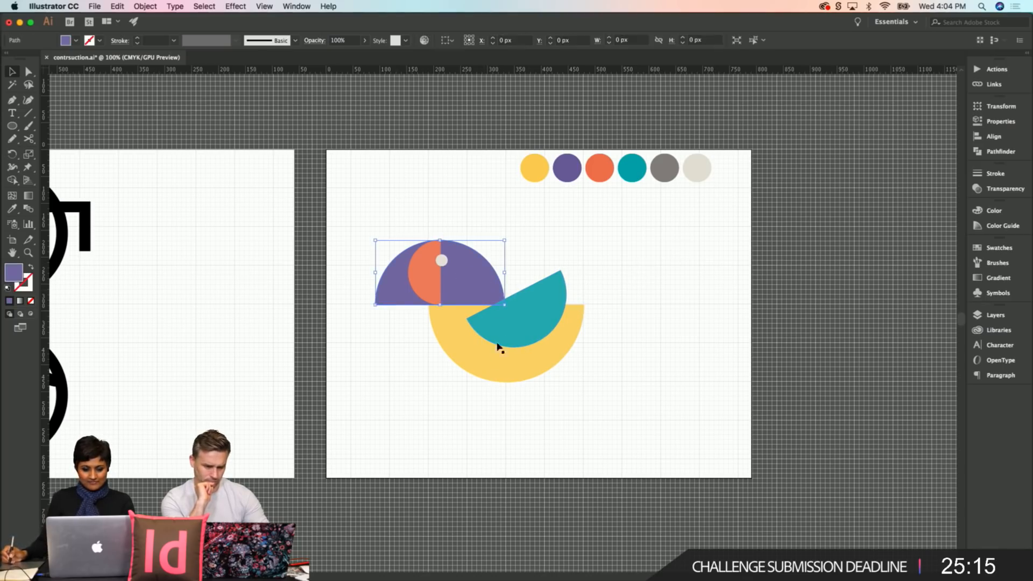
pyautogui.click(512, 340)
pyautogui.keyDown('shift'); pyautogui.click(470, 370); pyautogui.keyUp('shift')
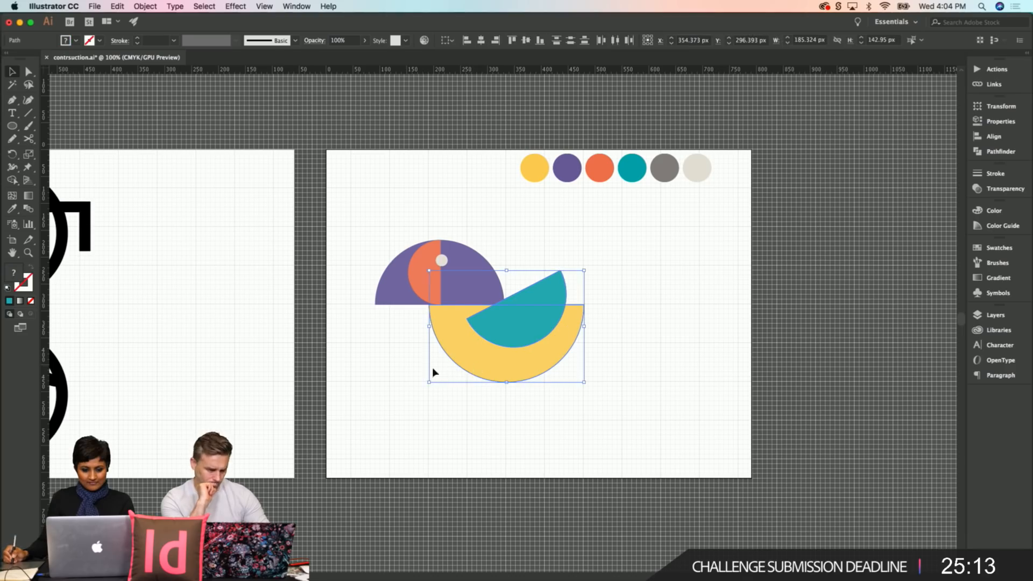
pyautogui.moveTo(586, 383); pyautogui.dragTo(560, 365)
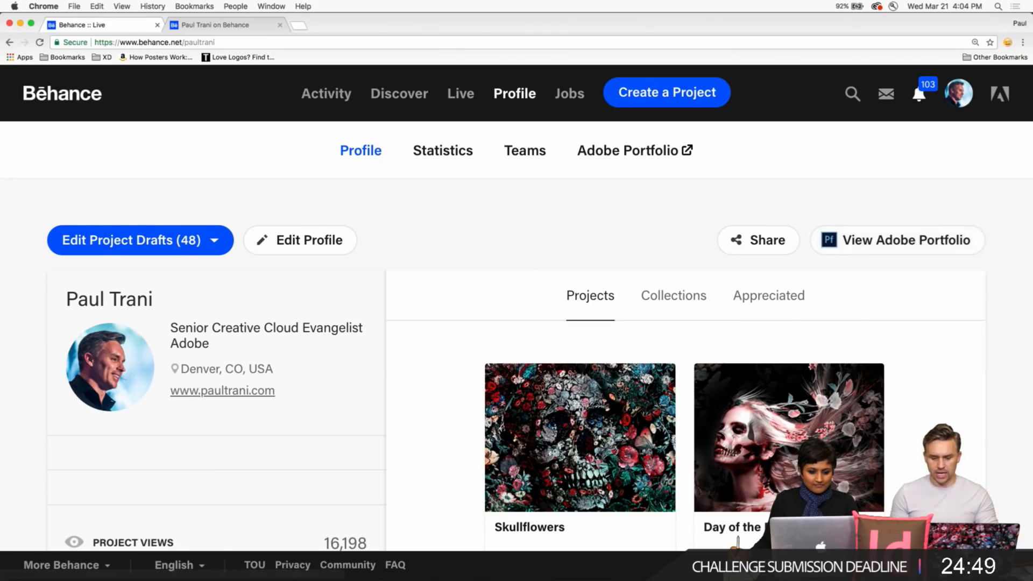
# Step: Switch to Chrome, look over the Behance profile and open its linked Adobe Portfolio site
pyautogui.scroll(-10, 517, 363)
pyautogui.scroll(10, 898, 275)
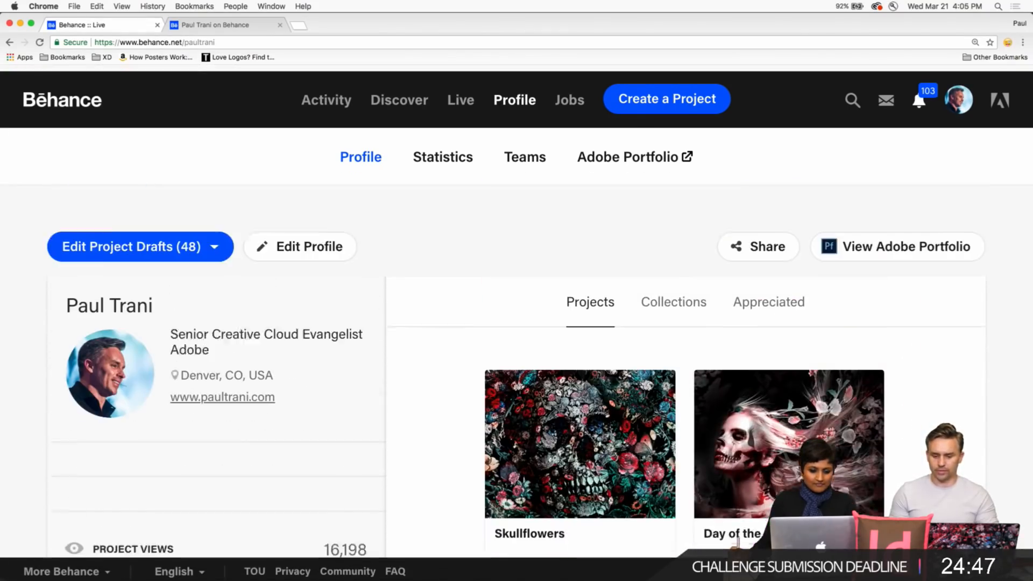
pyautogui.click(885, 241)
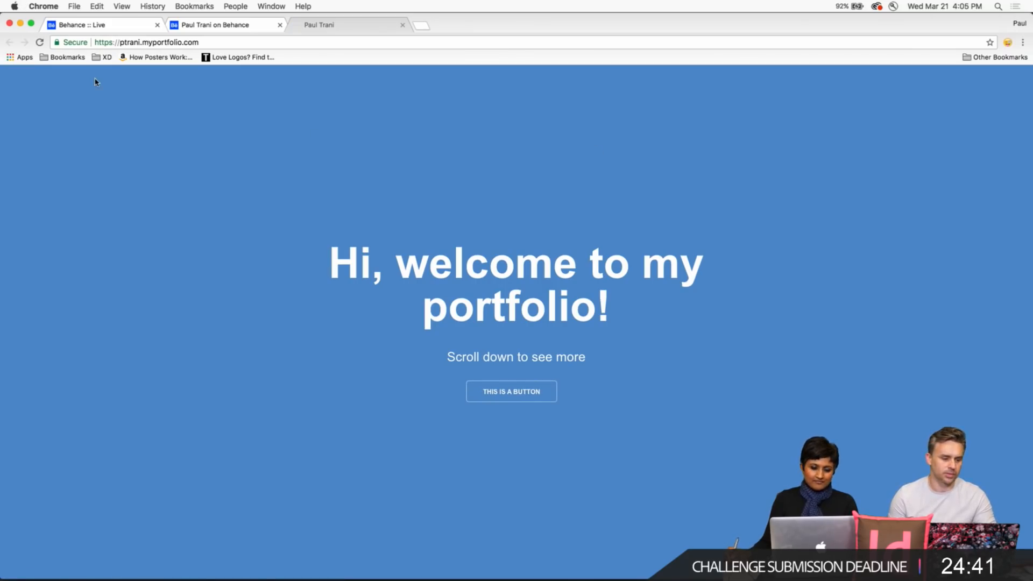
# Step: Try to load the profile owner's custom portfolio web address and return to the Behance profile
pyautogui.click(227, 40)
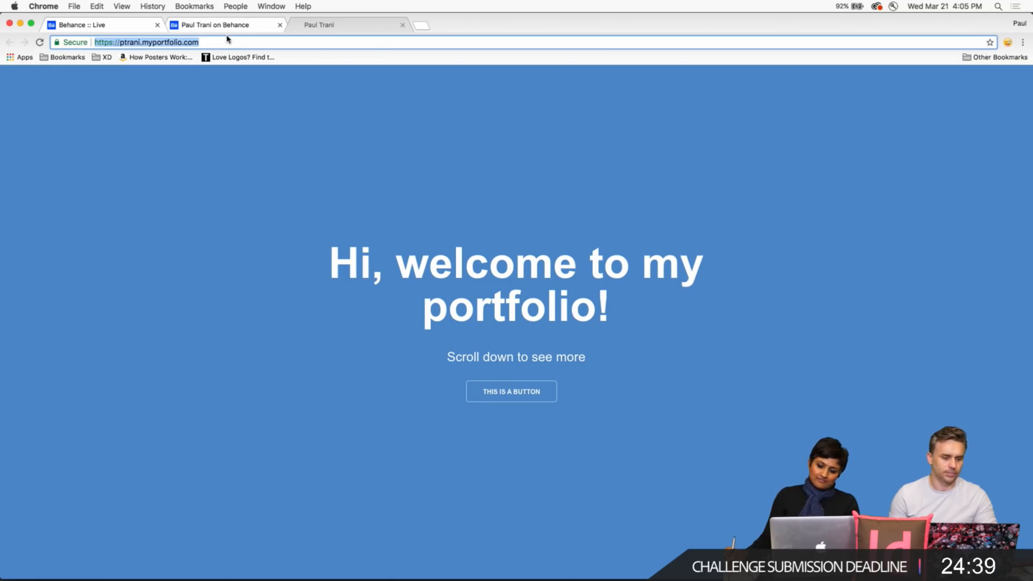
pyautogui.write('paultranipor')
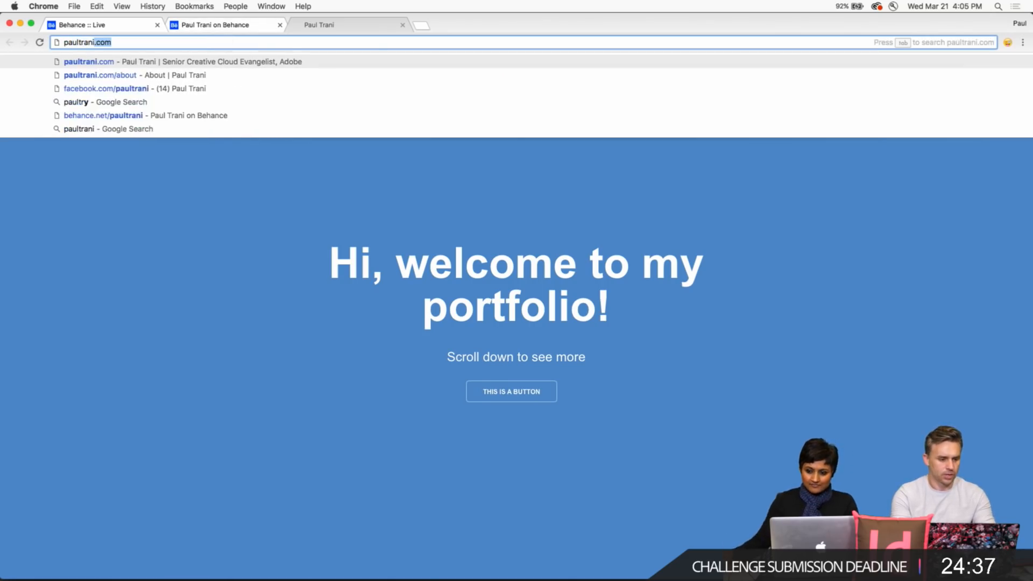
pyautogui.write('tfolio.com')
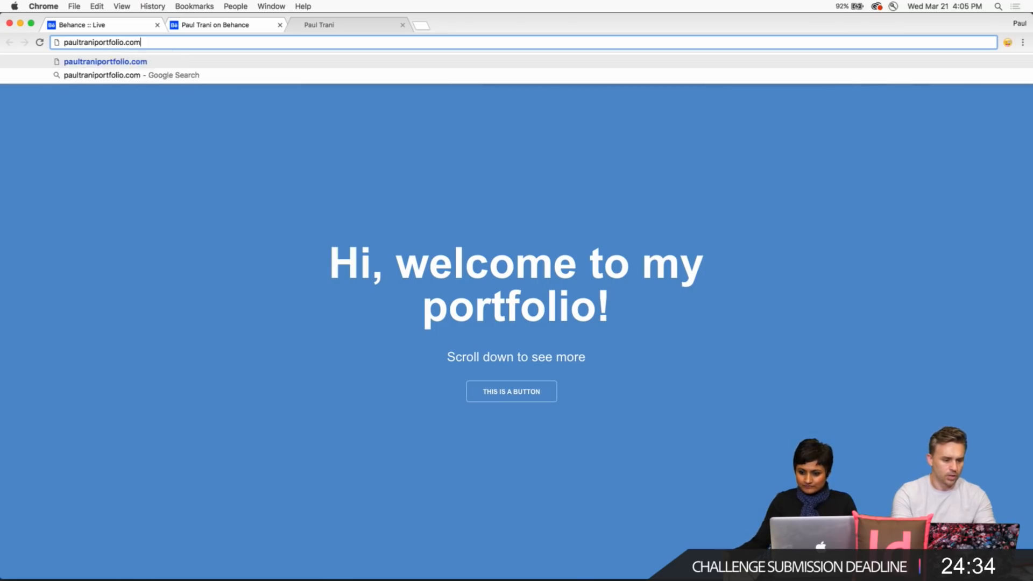
pyautogui.press('Return')
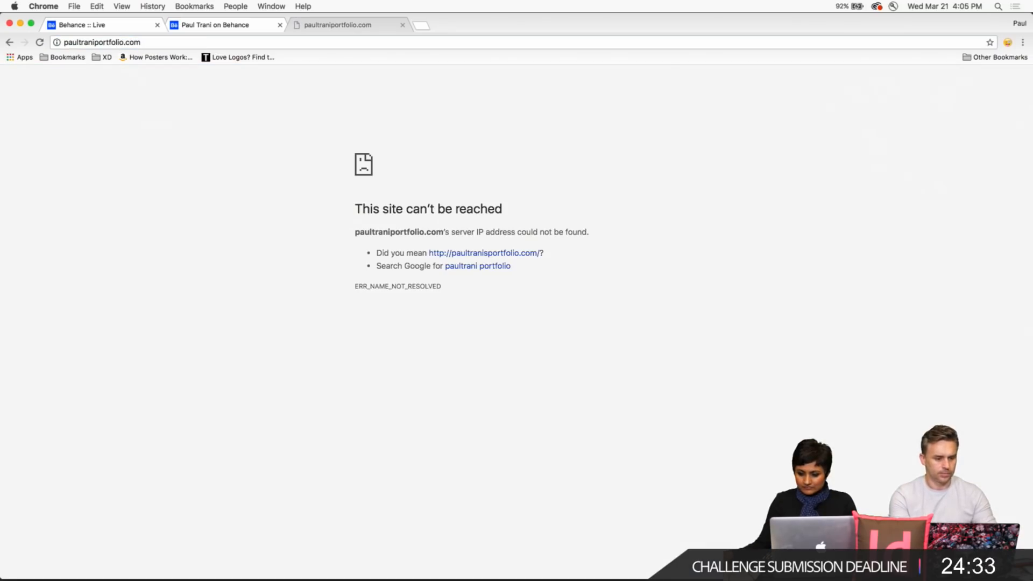
pyautogui.click(201, 25)
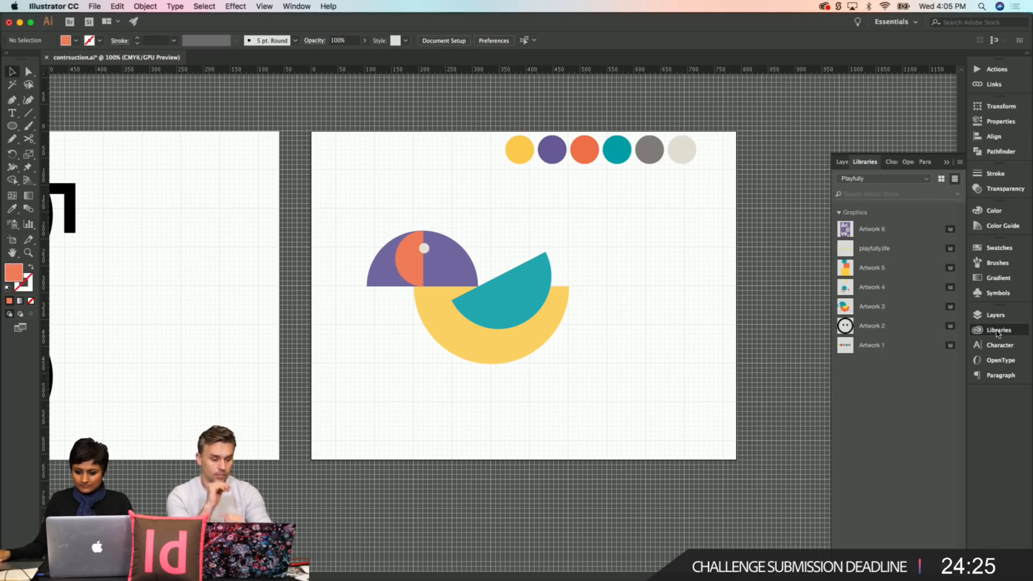
# Step: In Illustrator, move the bird up near the artboard's upper edge and place a duplicate about 290 px directly below it
pyautogui.click(699, 302)
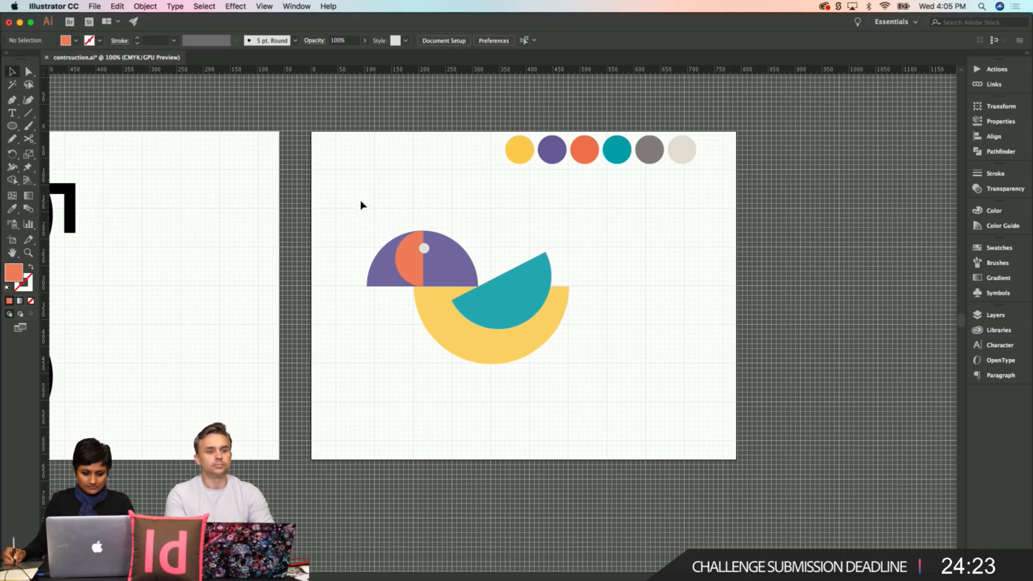
pyautogui.hscroll(-3, 363, 208)
pyautogui.scroll(1, 363, 208)
pyautogui.press('z')
pyautogui.moveTo(369, 221); pyautogui.dragTo(608, 362)
pyautogui.press('v')
pyautogui.moveTo(538, 348); pyautogui.dragTo(542, 434)
pyautogui.click(655, 370)
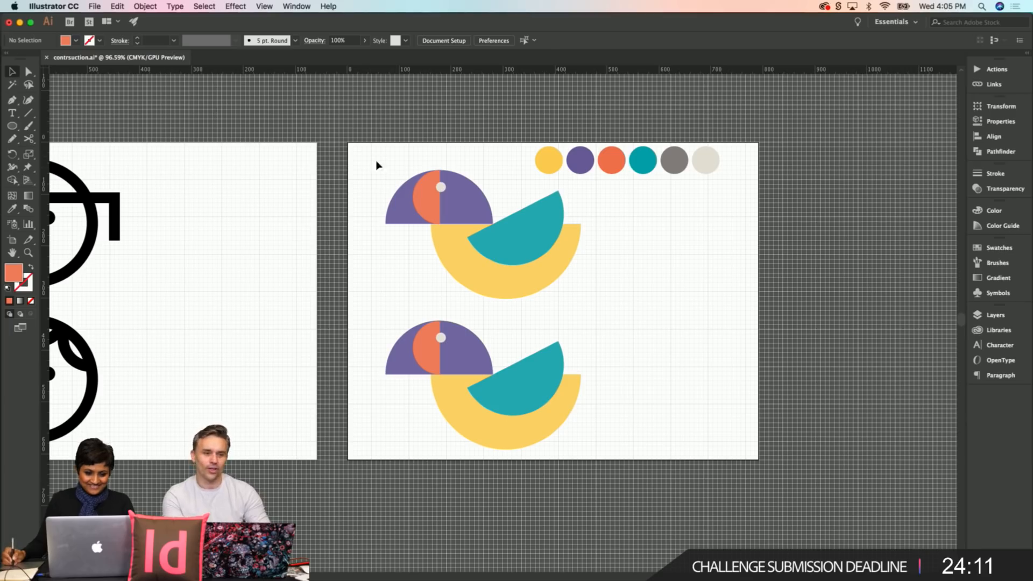
# Step: Delete the lower duplicate of the bird
pyautogui.moveTo(391, 335); pyautogui.dragTo(615, 454)
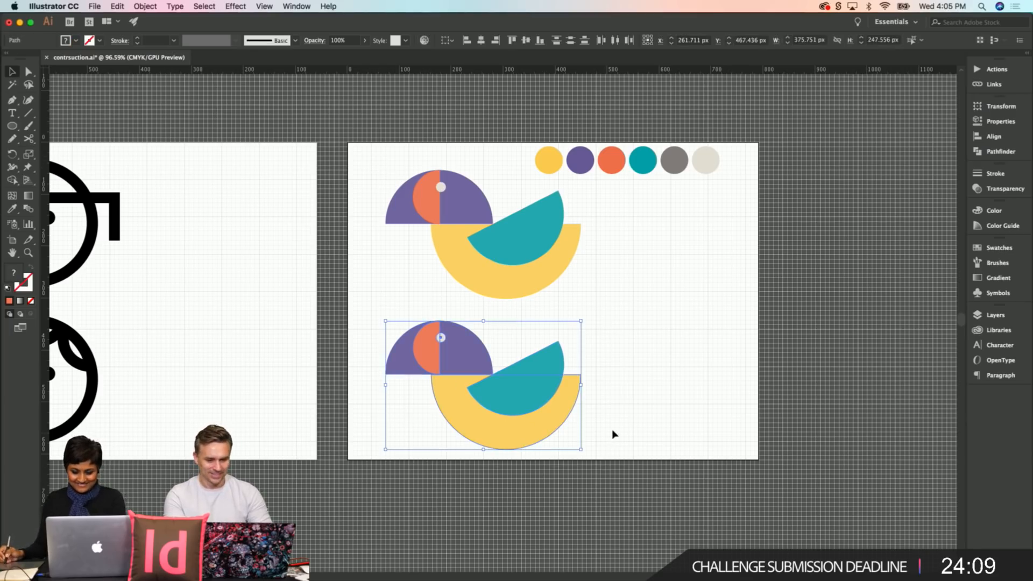
pyautogui.press('Delete')
# Step: Draw a square about 288 px wide below the bird and give it an orange outline with no fill
pyautogui.moveTo(11, 125); pyautogui.dragTo(52, 126)
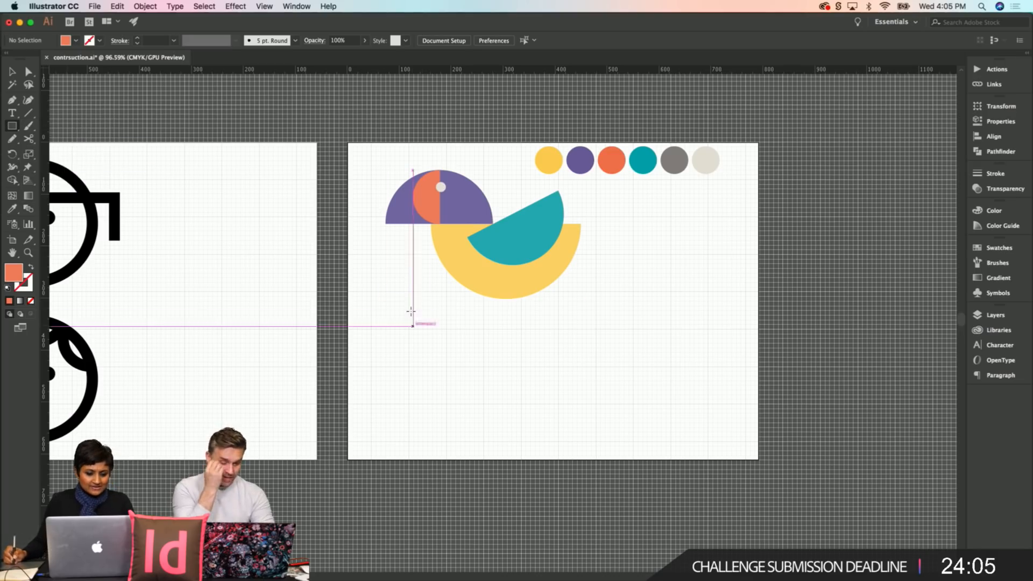
pyautogui.moveTo(409, 309); pyautogui.dragTo(558, 406)
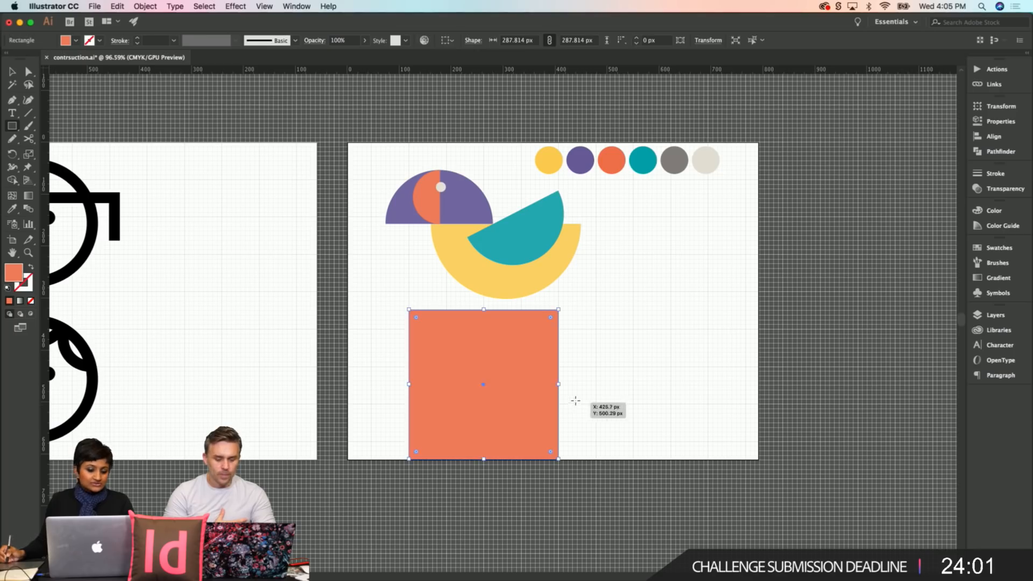
pyautogui.press('v')
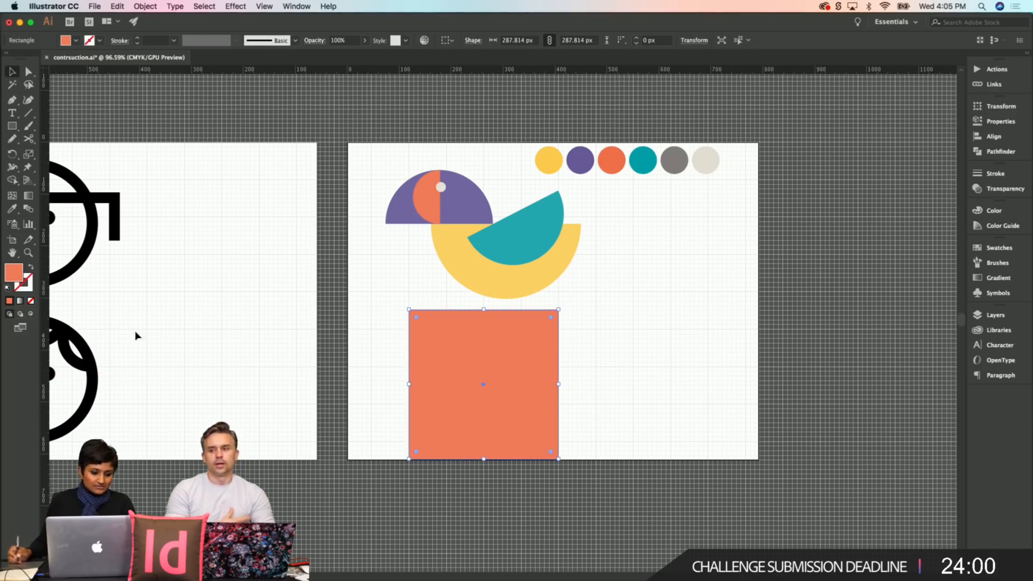
pyautogui.click(31, 267)
pyautogui.click(360, 231)
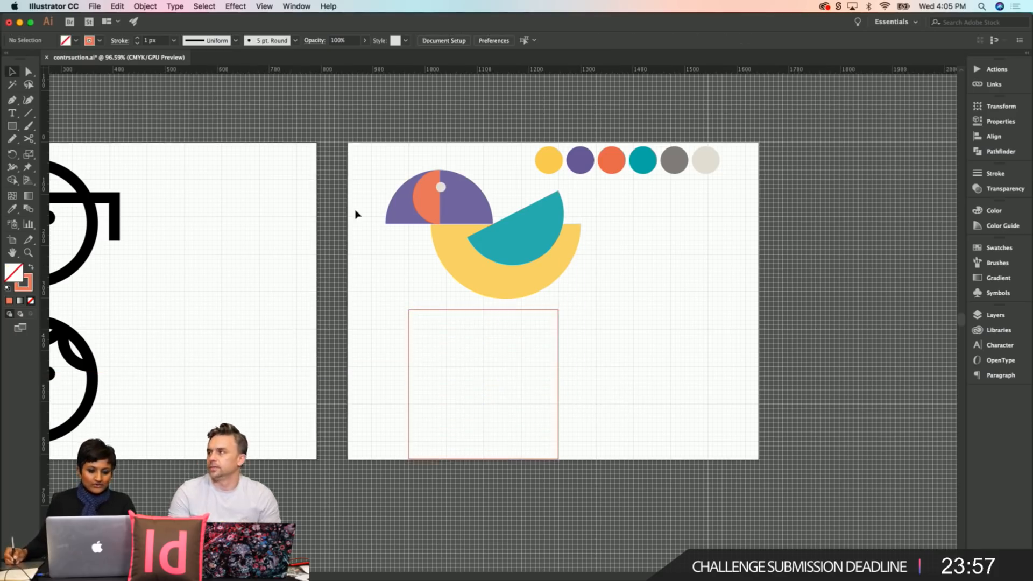
# Step: Select all shapes of the bird, leaving out the colour palette graphic
pyautogui.moveTo(363, 163); pyautogui.dragTo(554, 278)
pyautogui.keyDown('shift'); pyautogui.click(550, 166); pyautogui.keyUp('shift')
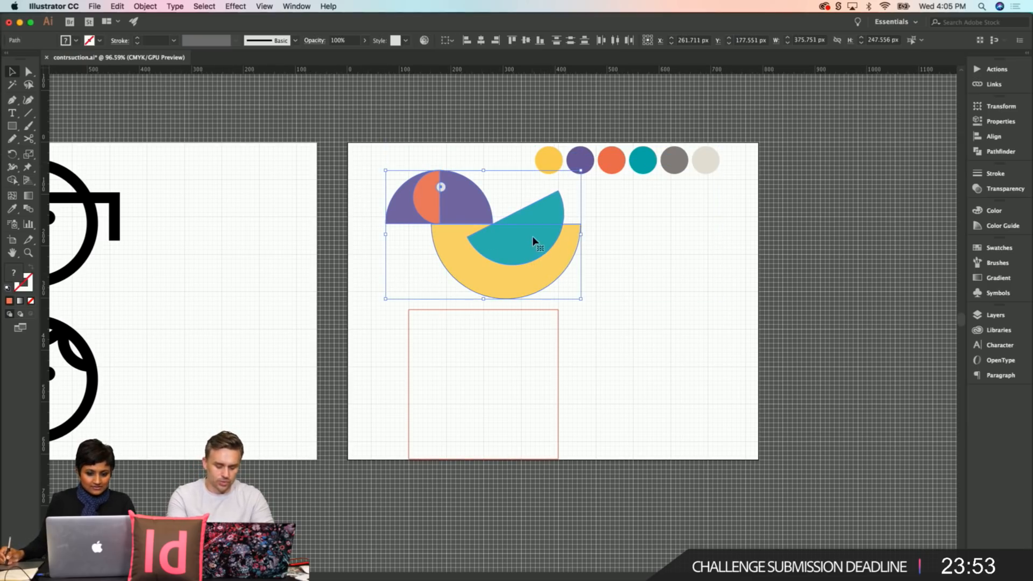
# Step: Move the whole bird onto the orange square outline and scale it to about 288 px wide so it fits the outline's width
pyautogui.moveTo(529, 241); pyautogui.dragTo(506, 406)
pyautogui.moveTo(364, 334); pyautogui.dragTo(409, 354)
pyautogui.moveTo(471, 404); pyautogui.dragTo(474, 401)
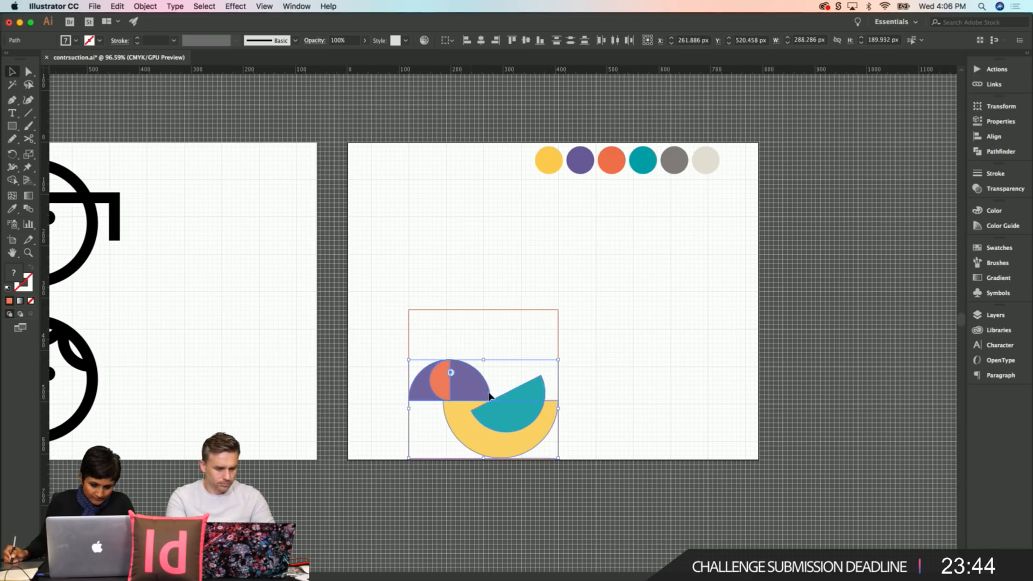
pyautogui.click(619, 370)
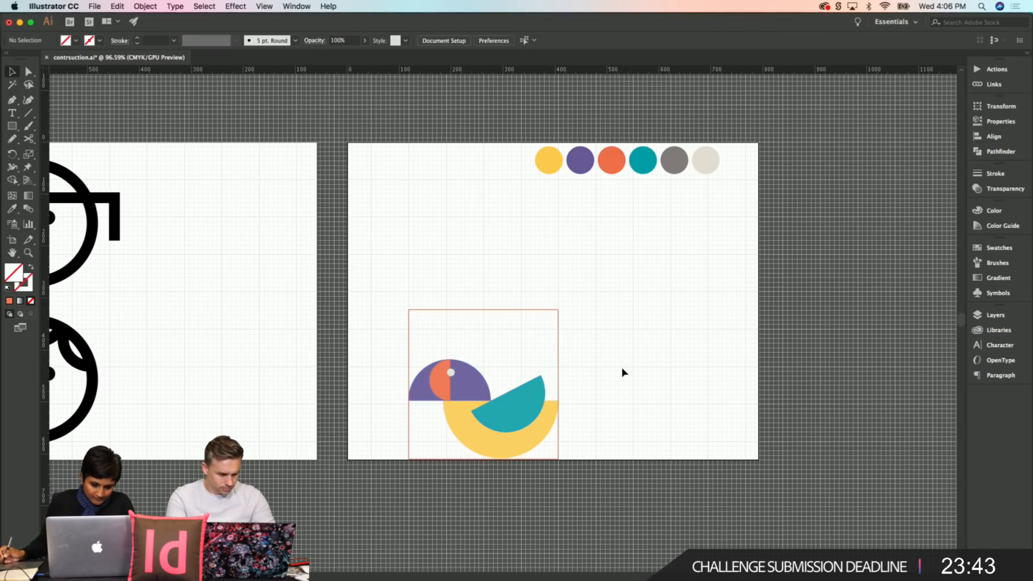
# Step: Delete the orange square outline surrounding the bird
pyautogui.click(450, 372)
pyautogui.keyDown('shift'); pyautogui.click(441, 386); pyautogui.keyUp('shift')
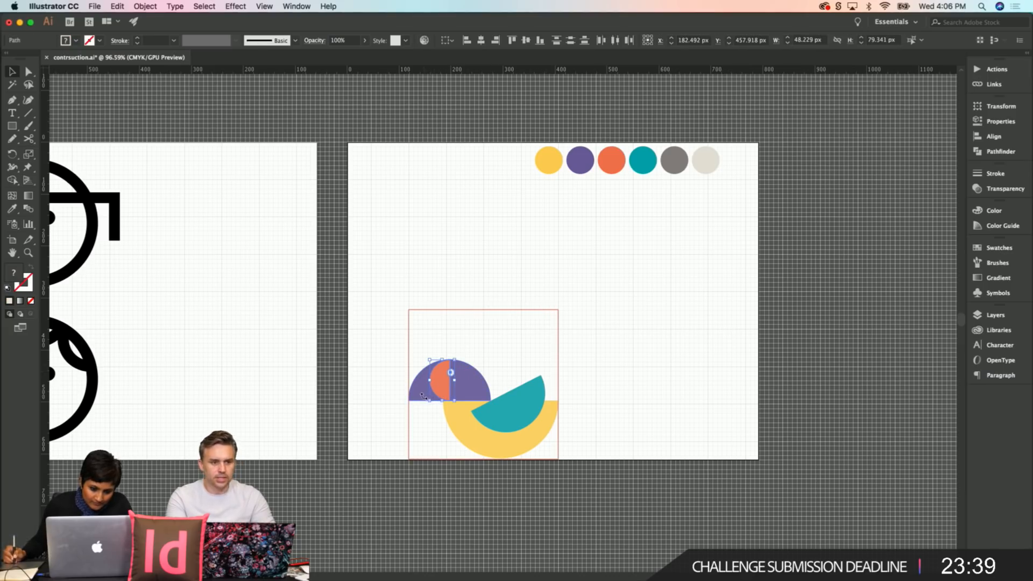
pyautogui.keyDown('shift'); pyautogui.click(413, 388); pyautogui.keyUp('shift')
pyautogui.press('z')
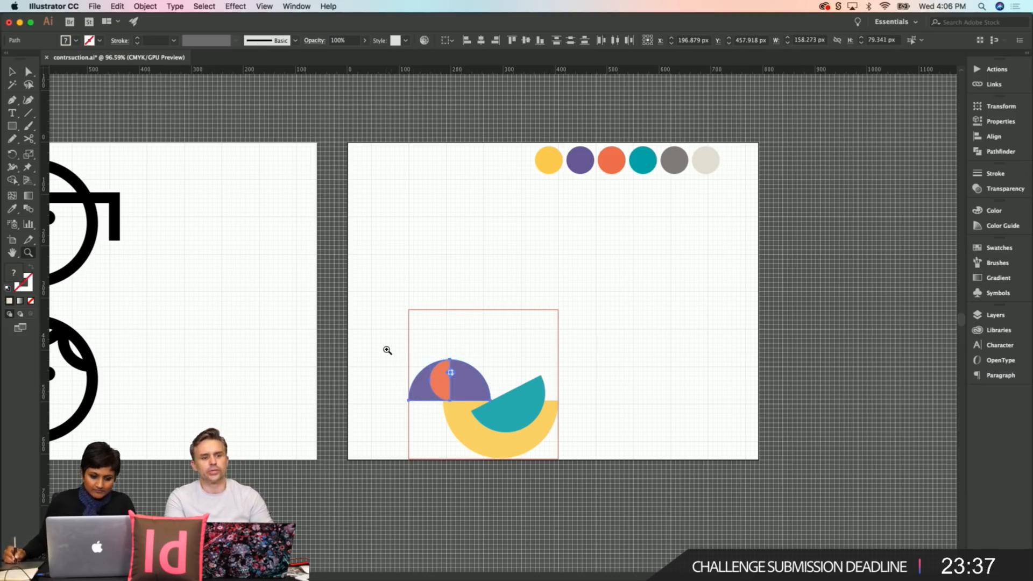
pyautogui.click(388, 348)
pyautogui.moveTo(419, 352); pyautogui.dragTo(451, 353)
pyautogui.press('v')
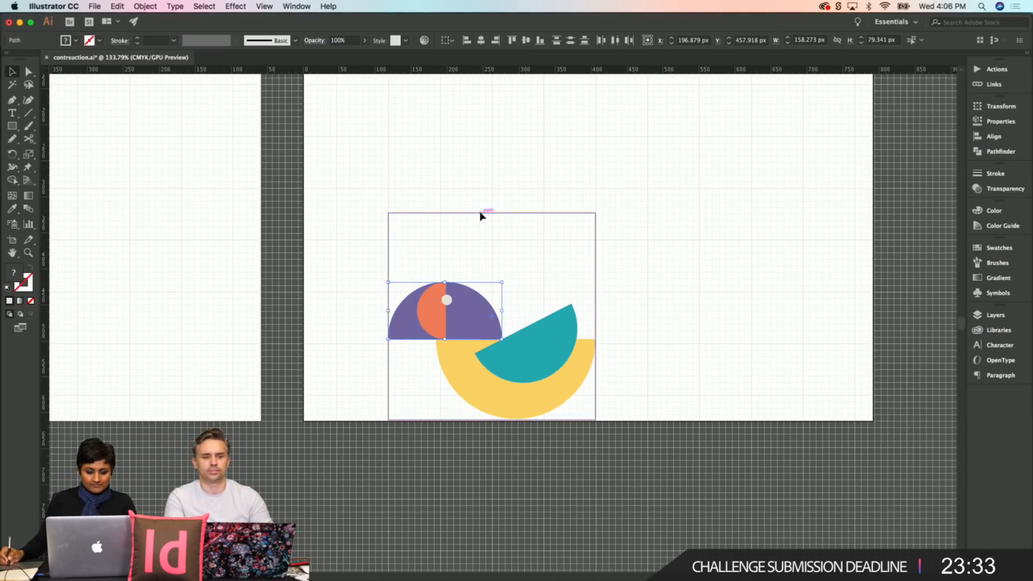
pyautogui.click(473, 206)
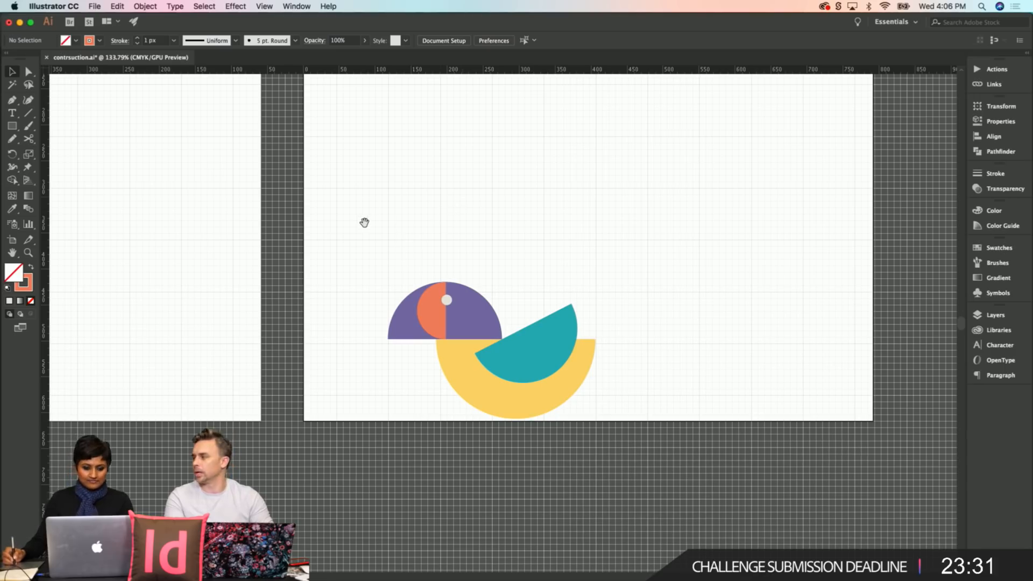
# Step: Try shifting the purple semicircular head slightly relative to the beak and eye
pyautogui.moveTo(366, 220); pyautogui.dragTo(388, 218)
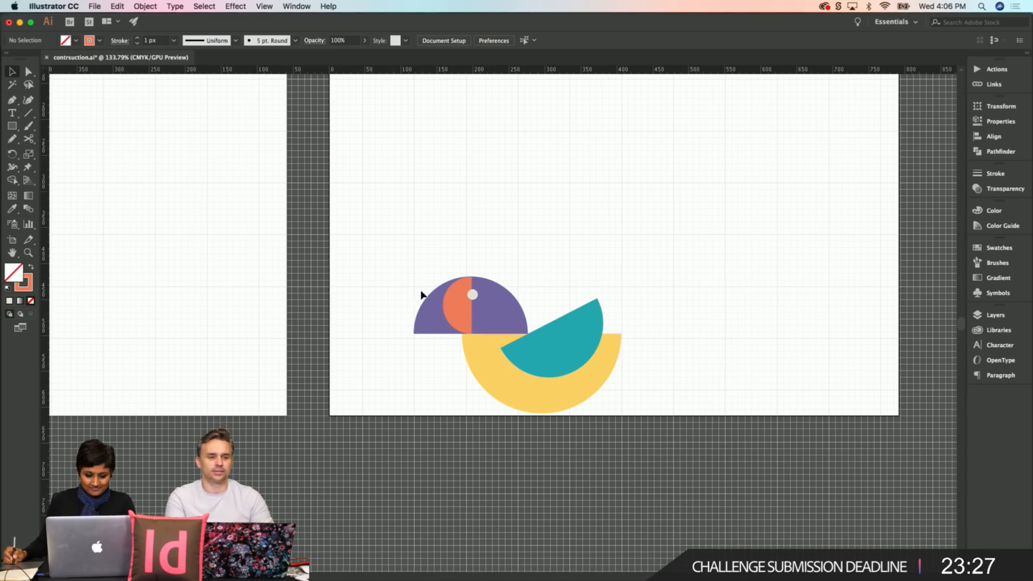
pyautogui.click(472, 294)
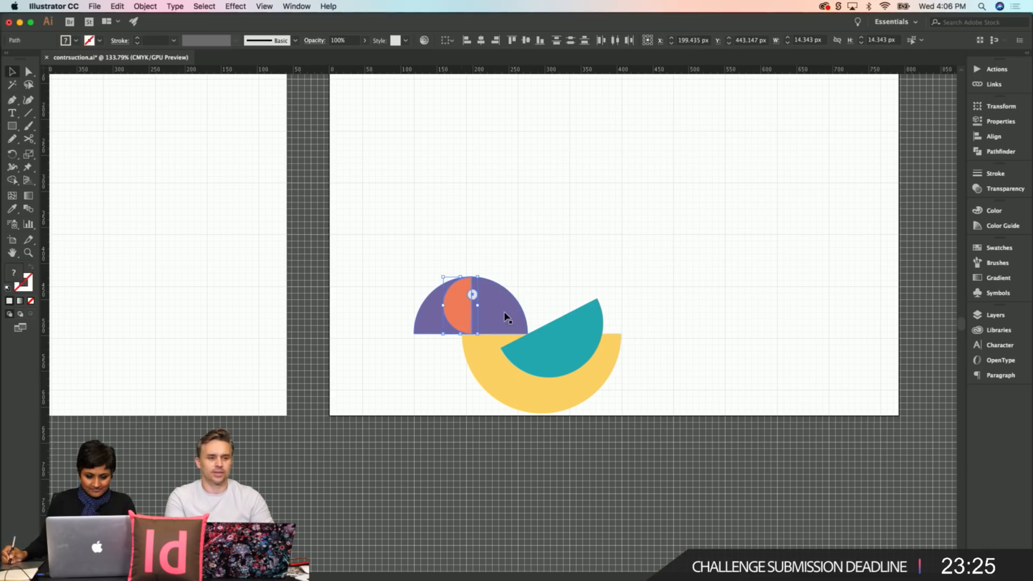
pyautogui.click(507, 308)
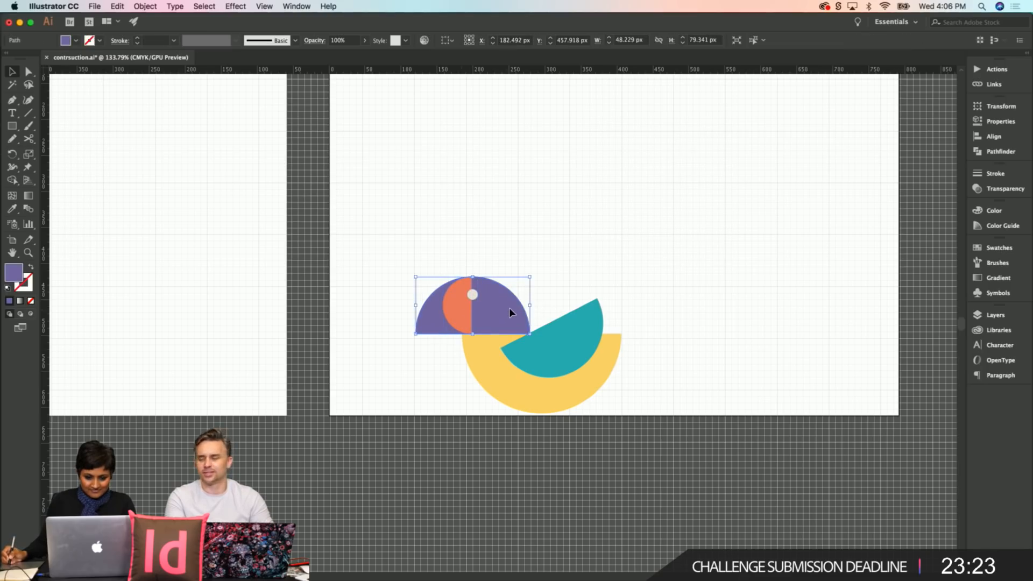
pyautogui.moveTo(511, 304); pyautogui.dragTo(512, 293)
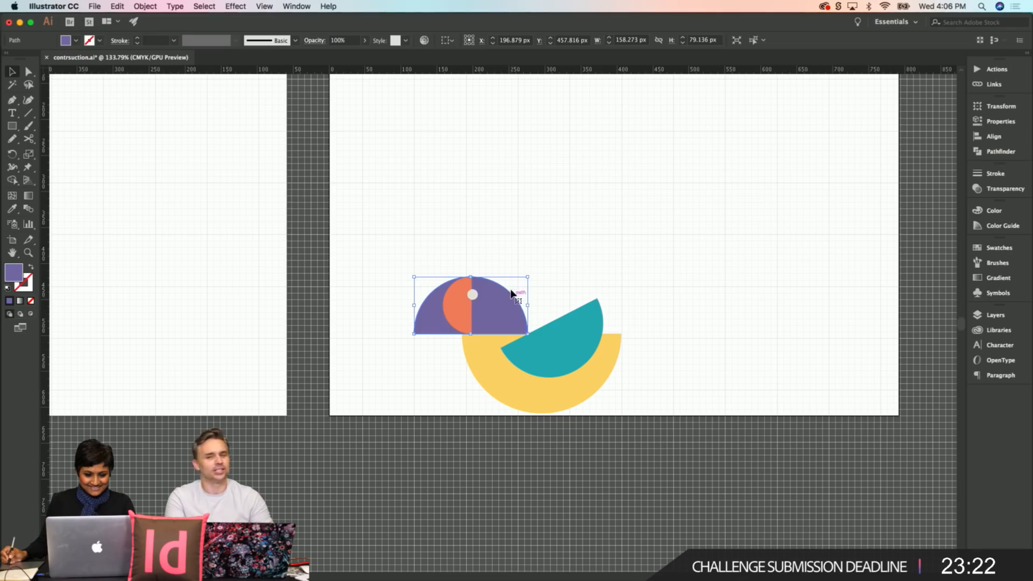
pyautogui.click(561, 258)
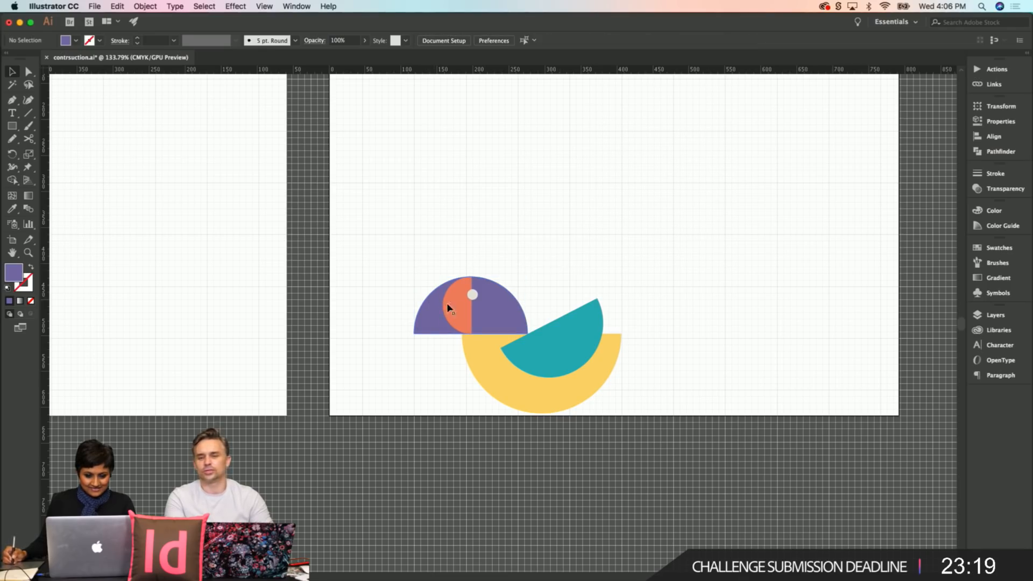
# Step: Try a smaller orange beak half circle, about 34 by 68 px, closer to the head's front edge, and undo it
pyautogui.click(460, 304)
pyautogui.keyDown('shift'); pyautogui.click(472, 295); pyautogui.keyUp('shift')
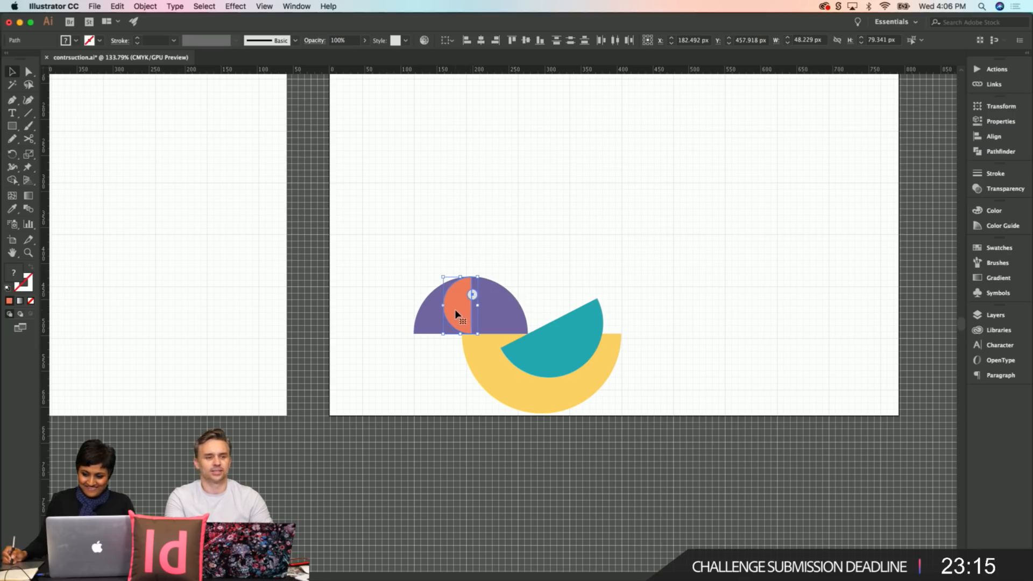
pyautogui.click(544, 260)
pyautogui.click(478, 289)
pyautogui.moveTo(471, 277); pyautogui.dragTo(436, 310)
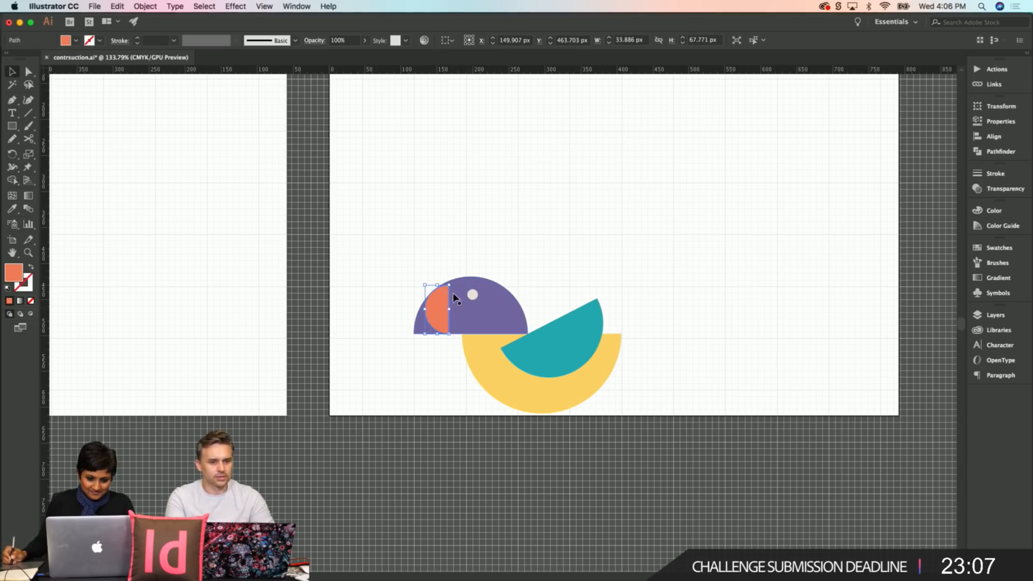
pyautogui.press('super+z')
# Step: Move the orange half circle and the eye together toward the front of the purple head
pyautogui.moveTo(470, 295); pyautogui.dragTo(484, 302)
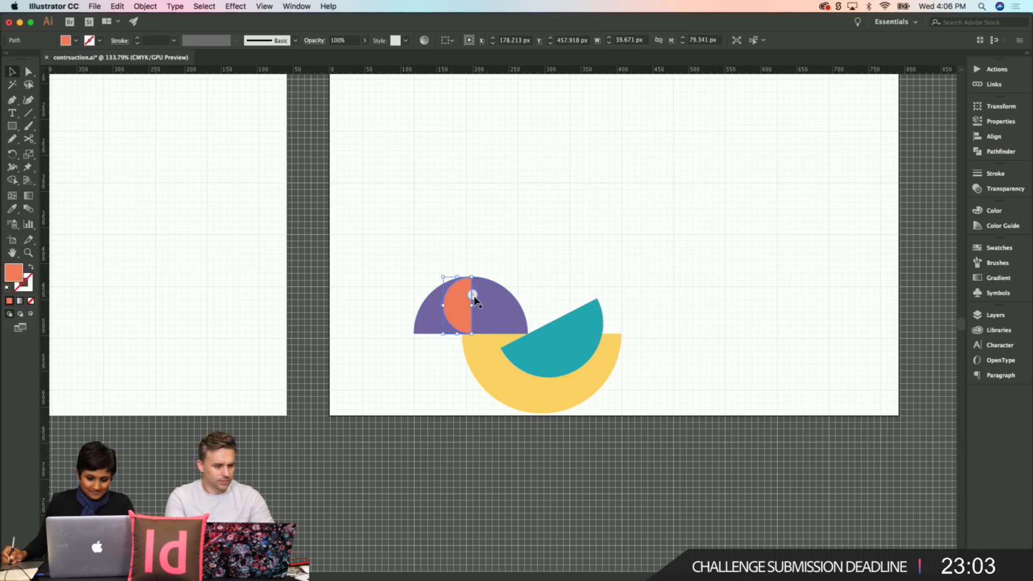
pyautogui.moveTo(473, 298); pyautogui.dragTo(470, 293)
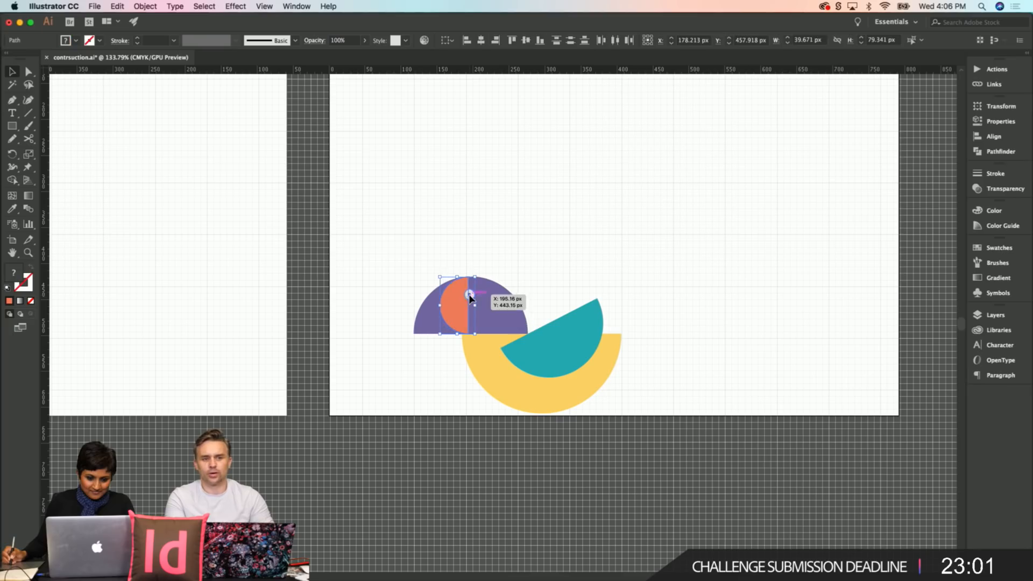
pyautogui.click(526, 267)
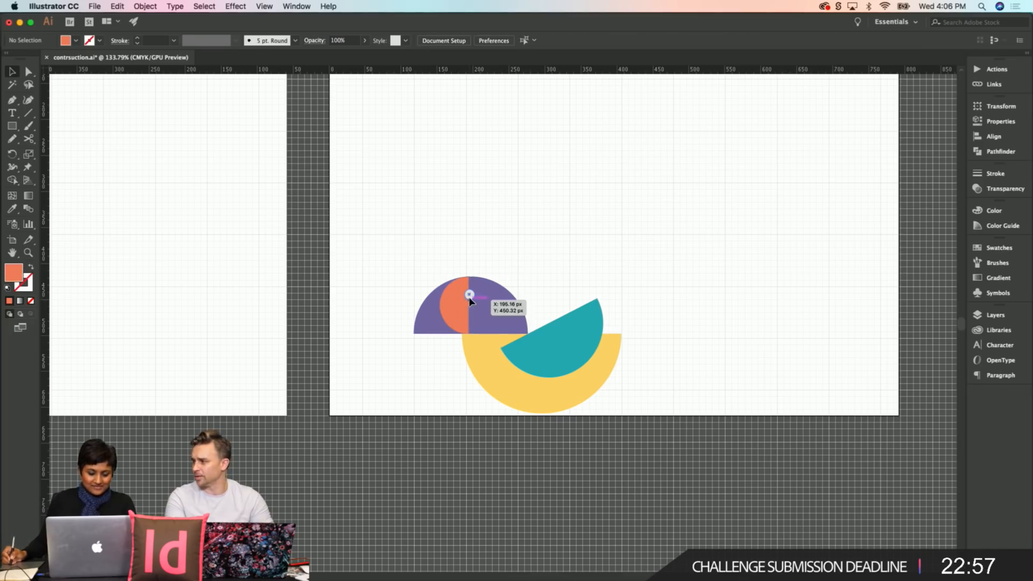
pyautogui.click(470, 295)
pyautogui.moveTo(447, 310); pyautogui.dragTo(442, 309)
pyautogui.click(535, 275)
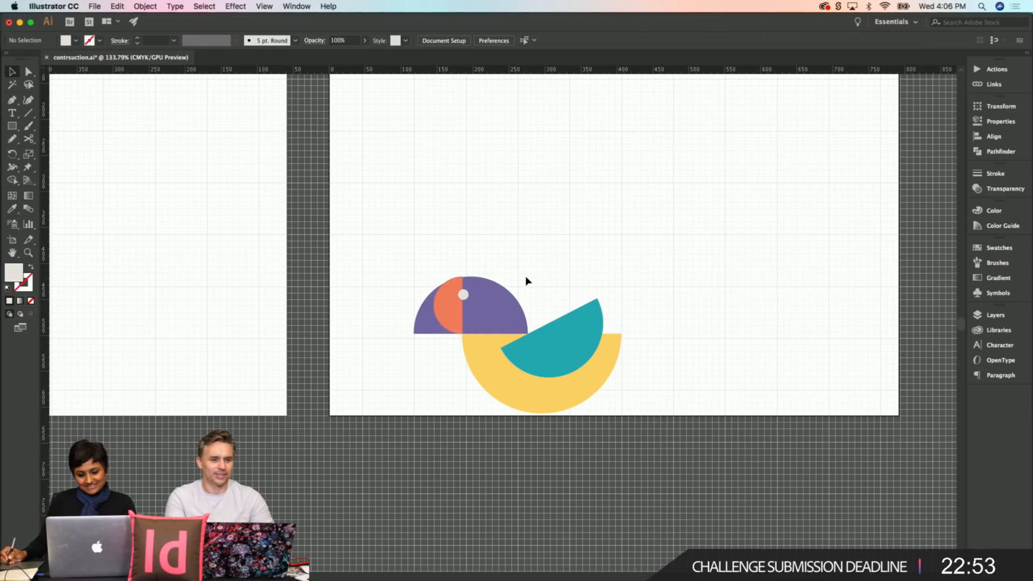
# Step: Nudge the orange half circle and the eye slightly back toward the body, keeping their height within the head
pyautogui.click(441, 311)
pyautogui.keyDown('shift'); pyautogui.click(464, 294); pyautogui.keyUp('shift')
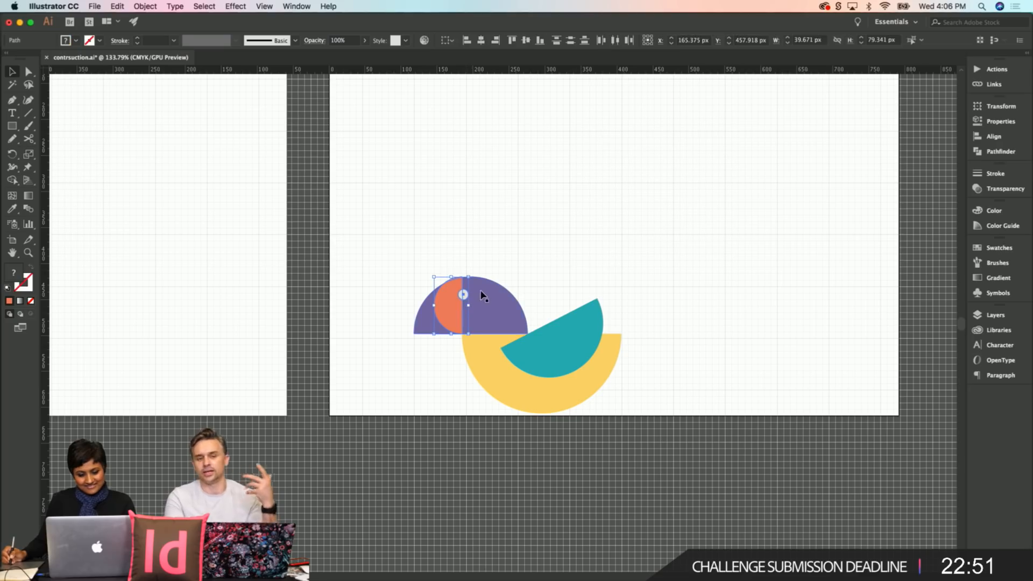
pyautogui.press('Right')
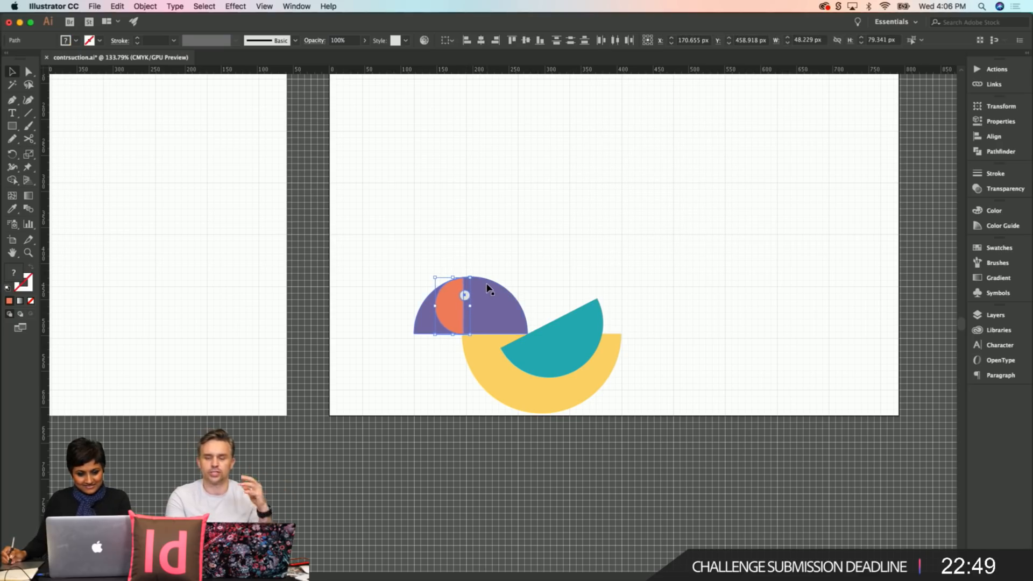
pyautogui.press('Up')
pyautogui.press('Right')
pyautogui.click(538, 263)
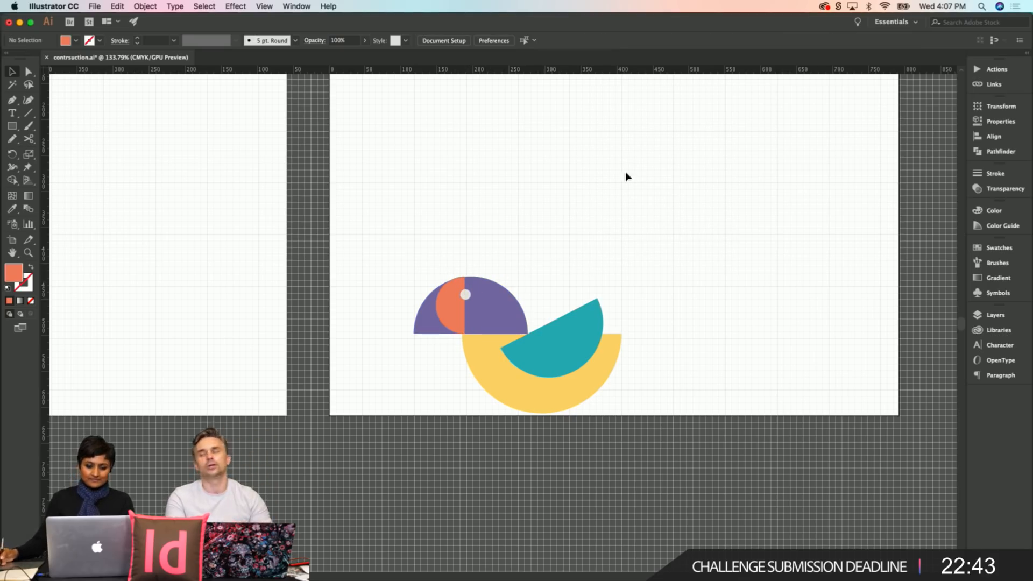
# Step: Move the complete bird up from the artboard's lower edge to open space below the colour swatches
pyautogui.scroll(-1, 393, 370)
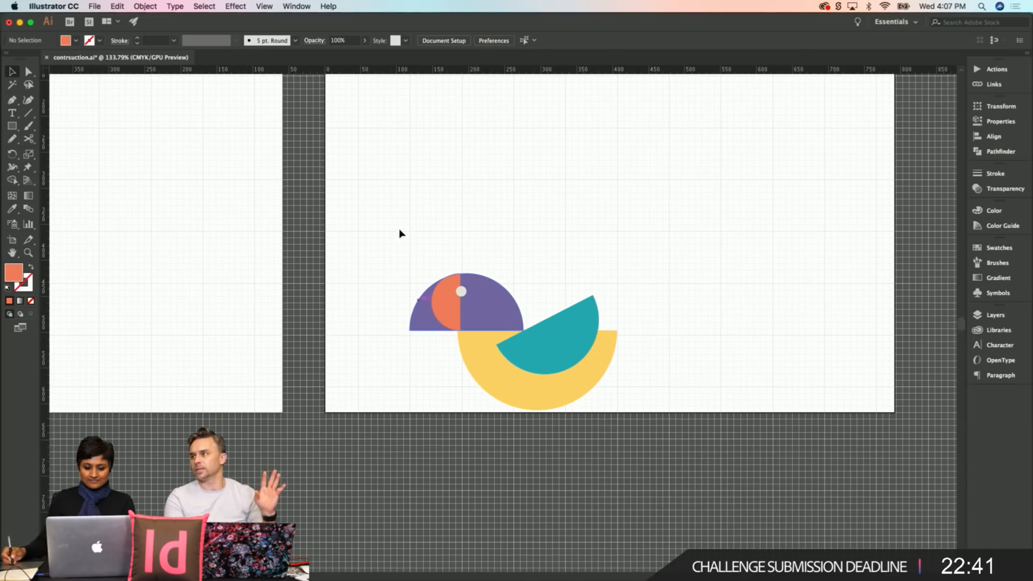
pyautogui.scroll(-1, 396, 287)
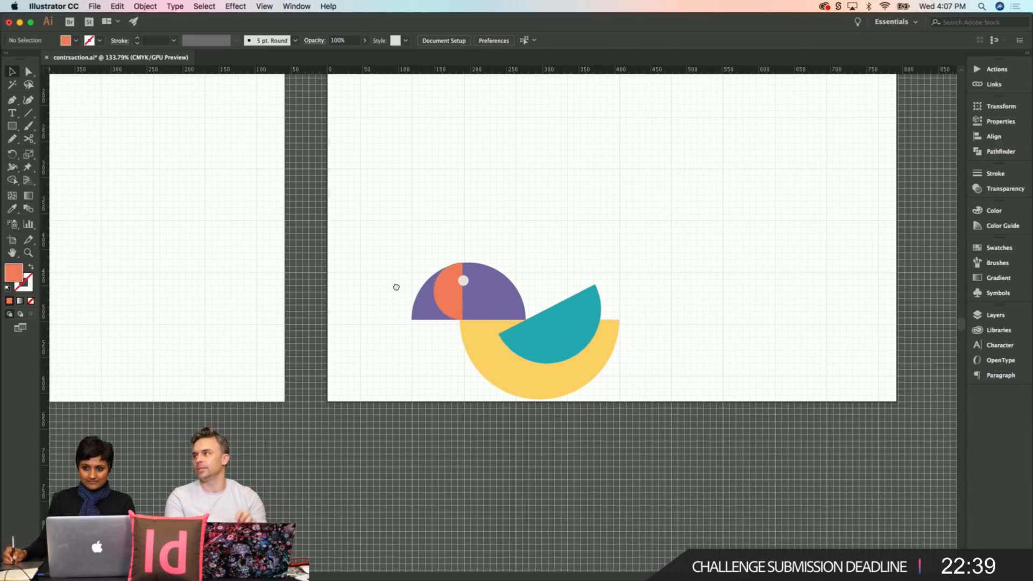
pyautogui.press('z')
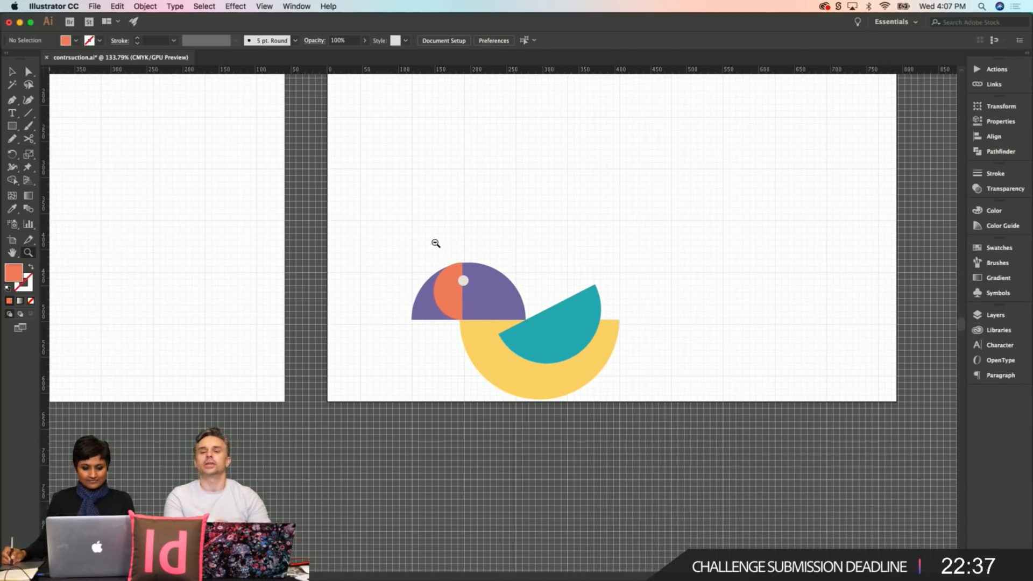
pyautogui.keyDown('alt'); pyautogui.click(438, 243); pyautogui.keyUp('alt')
pyautogui.keyDown('alt'); pyautogui.click(413, 294); pyautogui.keyUp('alt')
pyautogui.press('v')
pyautogui.moveTo(404, 257); pyautogui.dragTo(608, 406)
pyautogui.moveTo(555, 380); pyautogui.dragTo(537, 262)
pyautogui.click(452, 351)
pyautogui.moveTo(489, 329); pyautogui.dragTo(478, 334)
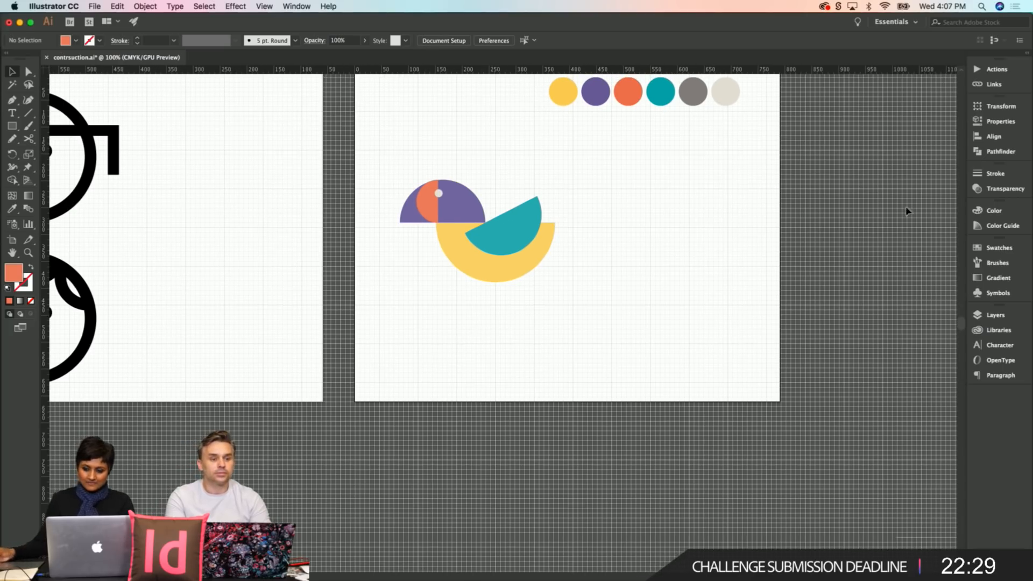
# Step: Draw an orange rectangle of about 146 by 39 px on the empty artboard area beside the bird
pyautogui.click(12, 126)
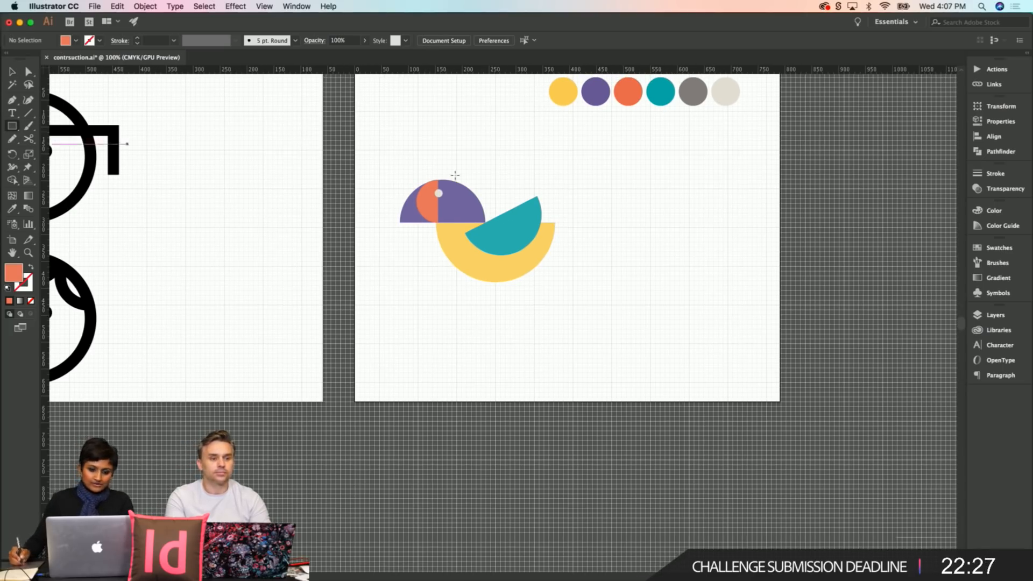
pyautogui.moveTo(611, 185); pyautogui.dragTo(691, 205)
pyautogui.press('v')
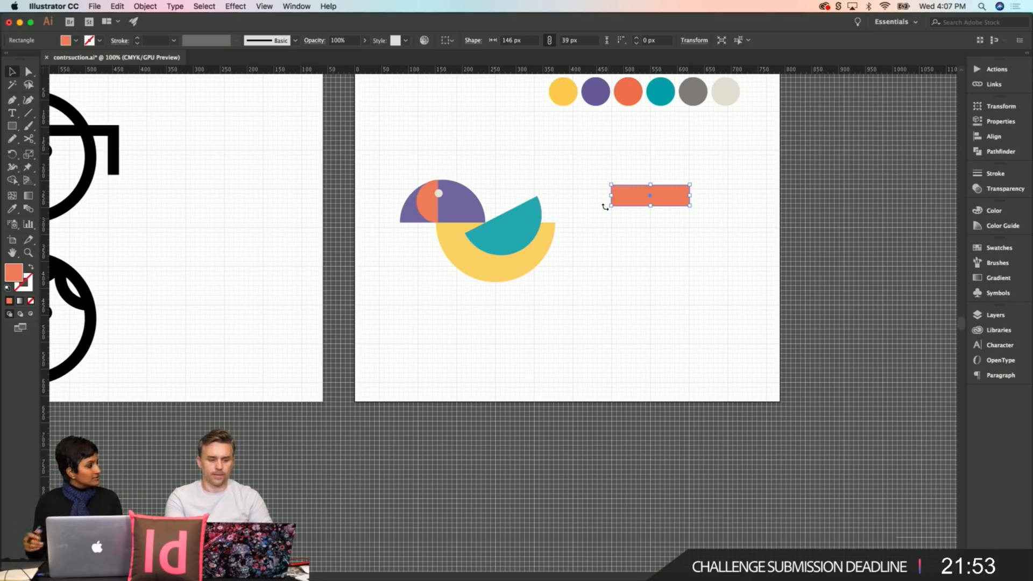
# Step: Thin the orange bar to about 27 px high and place a copy about 119 px wide below it
pyautogui.moveTo(650, 204); pyautogui.dragTo(718, 194)
pyautogui.click(648, 214)
pyautogui.click(646, 200)
pyautogui.click(664, 226)
pyautogui.hotkey('ctrl', 'z')
# Step: Align the two orange bars on their horizontal centres
pyautogui.keyDown('shift'); pyautogui.click(670, 185); pyautogui.keyUp('shift')
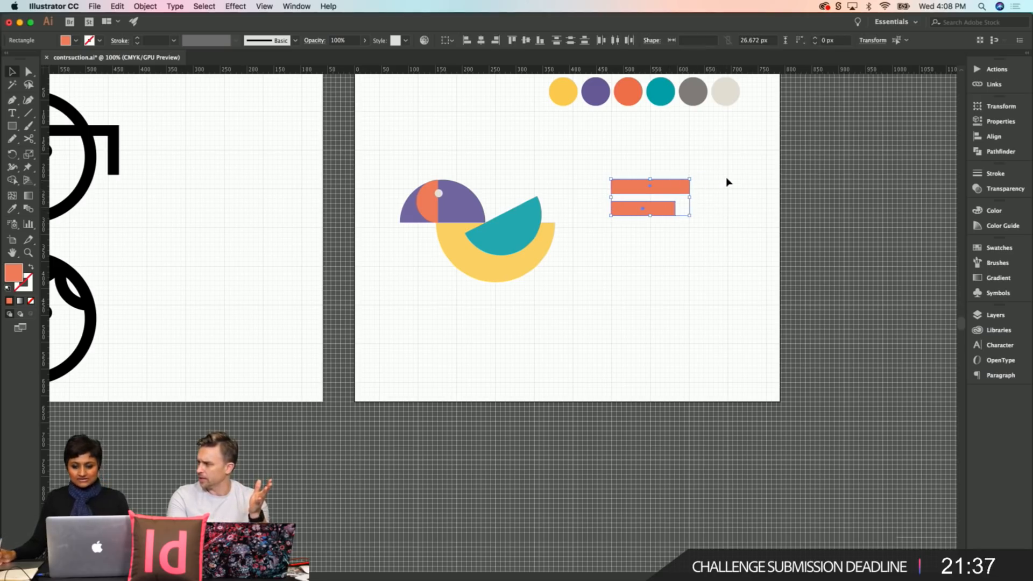
pyautogui.click(978, 140)
pyautogui.click(865, 130)
pyautogui.click(698, 256)
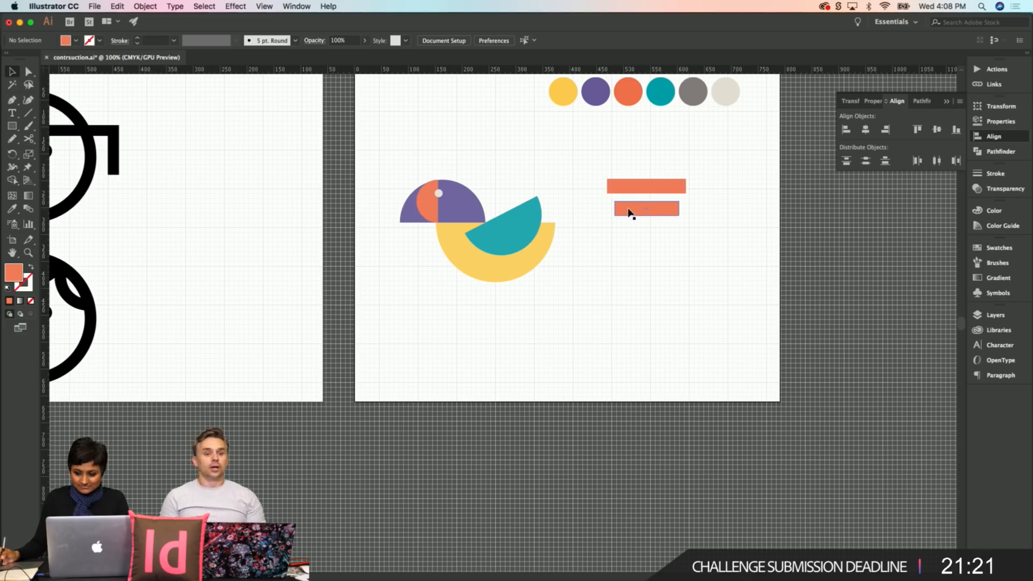
# Step: Add a narrower third bar below the second as a copy and centre-align all three horizontally
pyautogui.moveTo(632, 211); pyautogui.dragTo(622, 231)
pyautogui.keyDown('shift'); pyautogui.click(650, 212); pyautogui.keyUp('shift')
pyautogui.keyDown('shift'); pyautogui.click(661, 189); pyautogui.keyUp('shift')
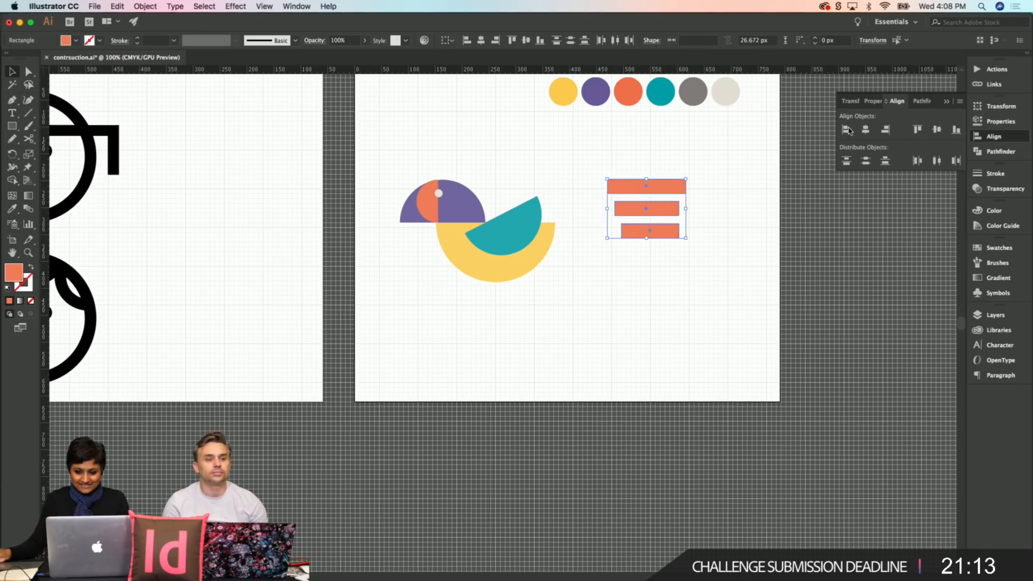
pyautogui.click(867, 132)
pyautogui.click(675, 258)
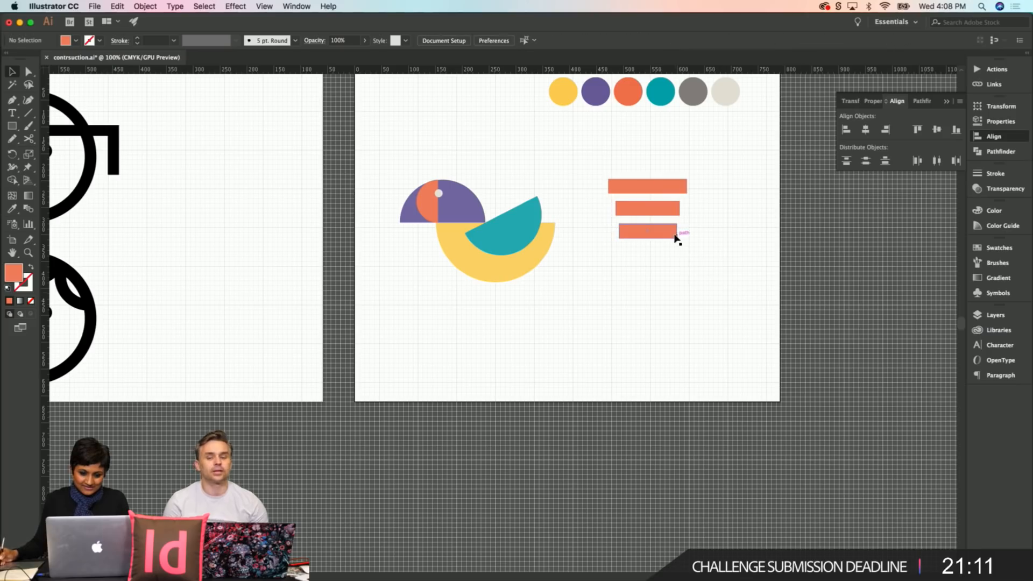
# Step: Shorten the third bar to about 93 px wide and centre the three bars horizontally again
pyautogui.click(675, 231)
pyautogui.moveTo(676, 231); pyautogui.dragTo(670, 231)
pyautogui.keyDown('shift'); pyautogui.click(645, 211); pyautogui.keyUp('shift')
pyautogui.keyDown('shift'); pyautogui.click(618, 190); pyautogui.keyUp('shift')
pyautogui.click(866, 129)
pyautogui.click(724, 256)
# Step: Add a much shorter fourth bar below as a copy of the third and centre-align all four horizontally
pyautogui.click(654, 234)
pyautogui.moveTo(655, 235)
pyautogui.mouseDown()
pyautogui.moveTo(652, 261)
pyautogui.moveTo(670, 252)
pyautogui.moveTo(648, 255)
pyautogui.mouseUp()
pyautogui.keyDown('shift'); pyautogui.click(668, 212); pyautogui.keyUp('shift')
pyautogui.keyDown('shift'); pyautogui.click(670, 231); pyautogui.keyUp('shift')
pyautogui.keyDown('shift'); pyautogui.click(666, 187); pyautogui.keyUp('shift')
pyautogui.click(865, 129)
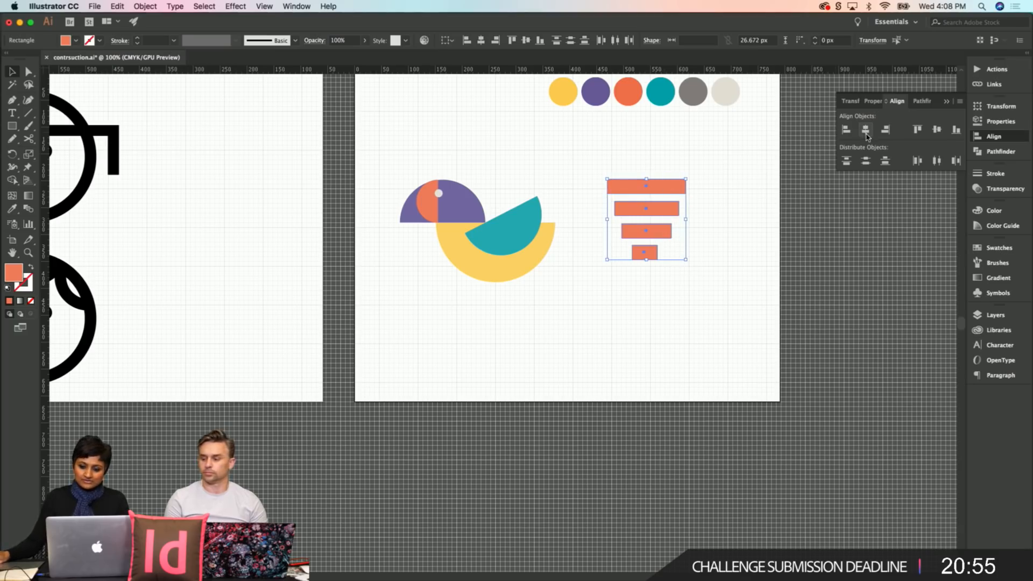
pyautogui.click(691, 273)
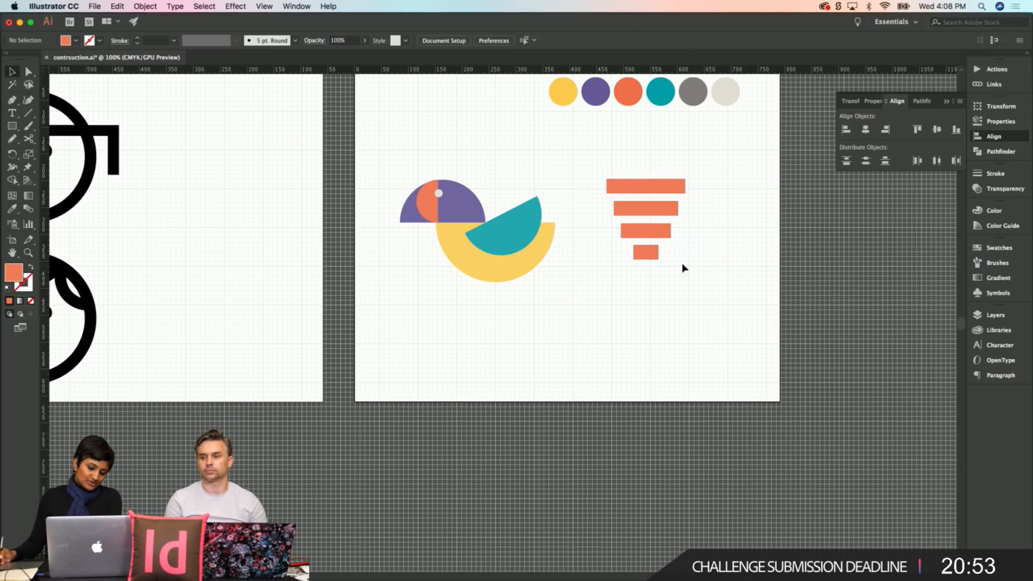
# Step: Recolour the second bar purple by sampling the purple palette circle with the Eyedropper
pyautogui.click(676, 208)
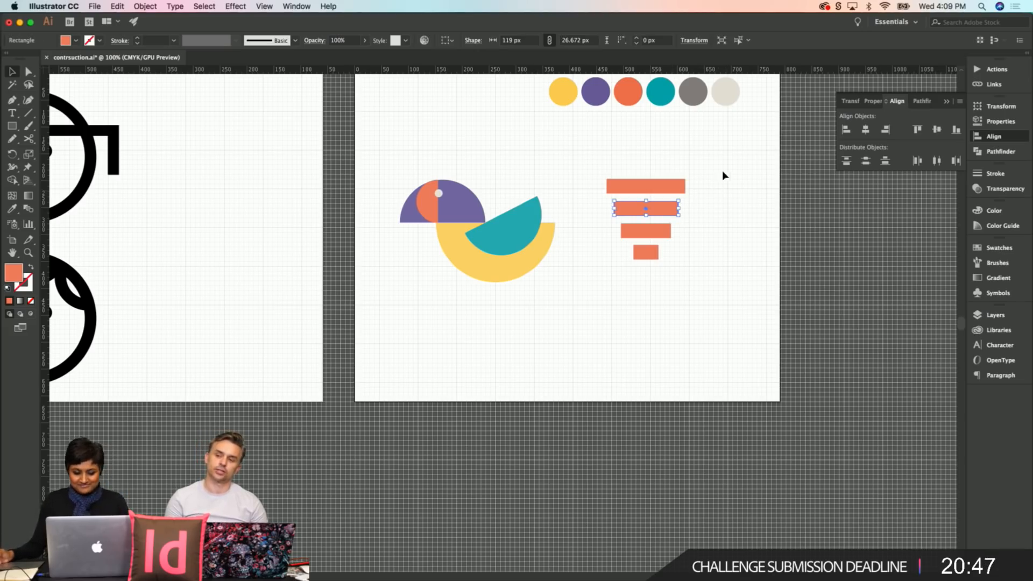
pyautogui.press('i')
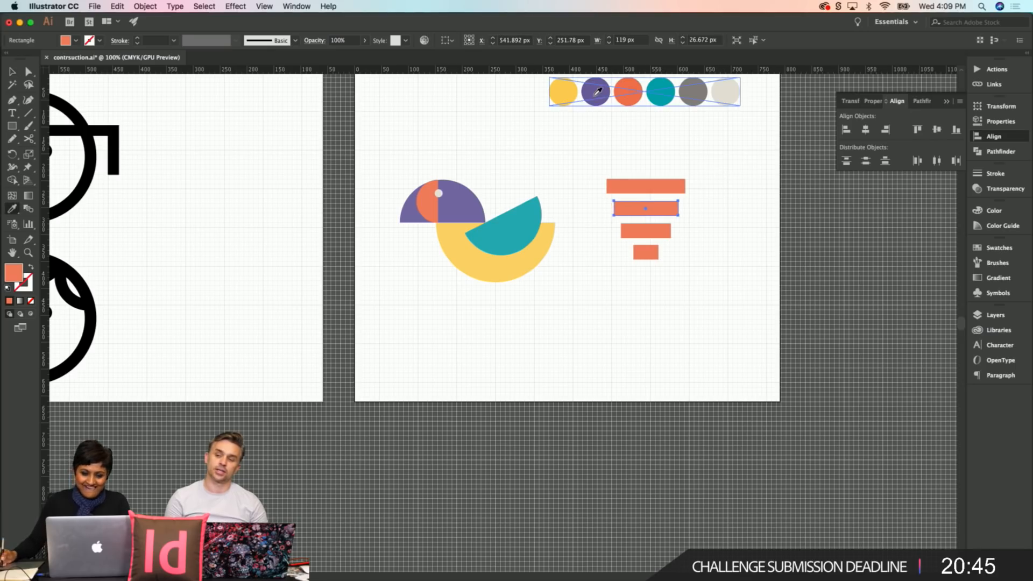
pyautogui.click(595, 89)
pyautogui.press('v')
pyautogui.click(713, 218)
# Step: Recolour the third bar yellow by sampling the yellow palette circle with the Eyedropper
pyautogui.click(671, 233)
pyautogui.press('i')
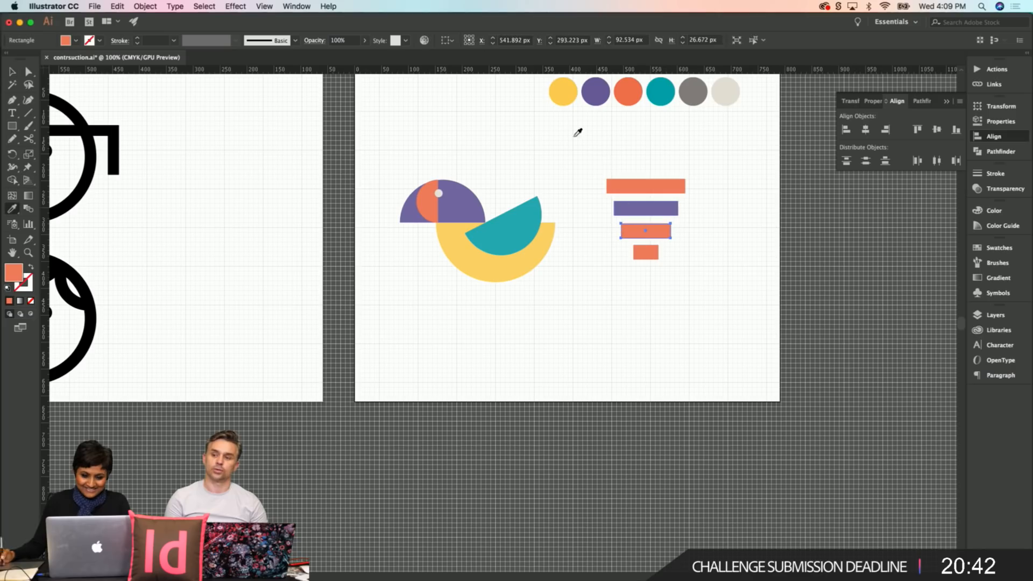
pyautogui.click(562, 91)
pyautogui.press('v')
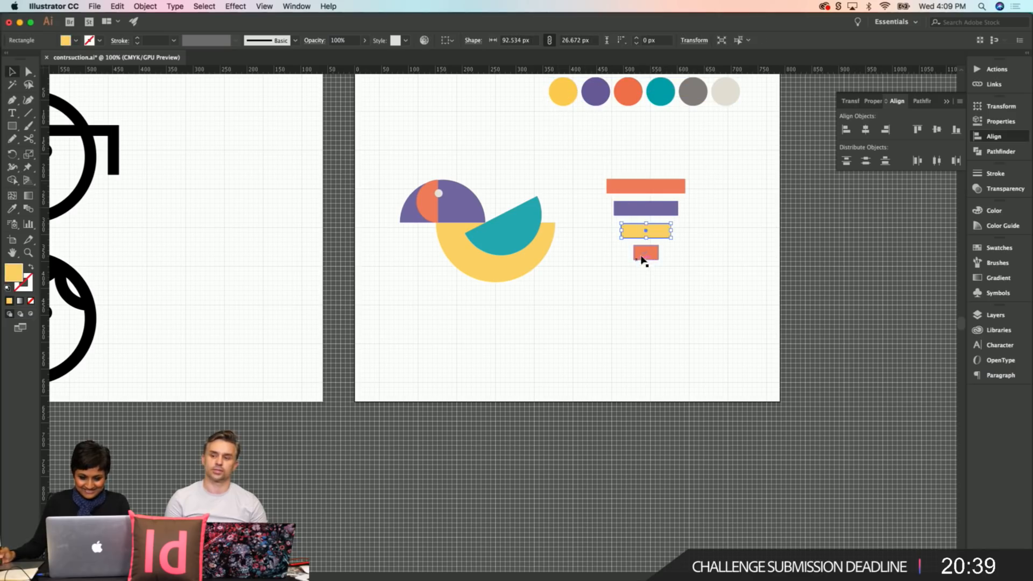
# Step: Recolour the shortest, fourth bar teal by sampling the teal palette circle, and deselect it
pyautogui.click(646, 253)
pyautogui.press('i')
pyautogui.click(663, 94)
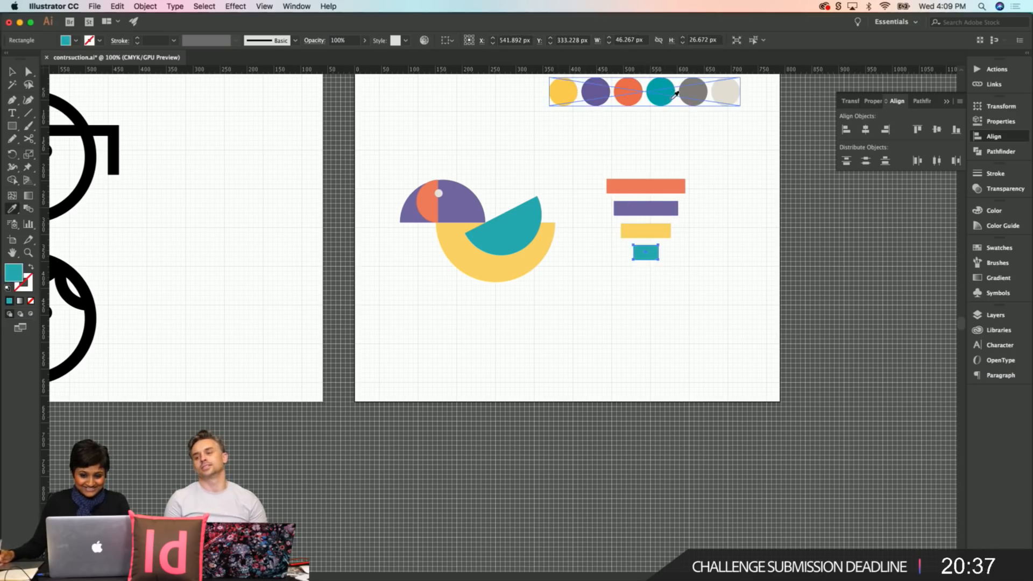
pyautogui.press('v')
pyautogui.click(727, 217)
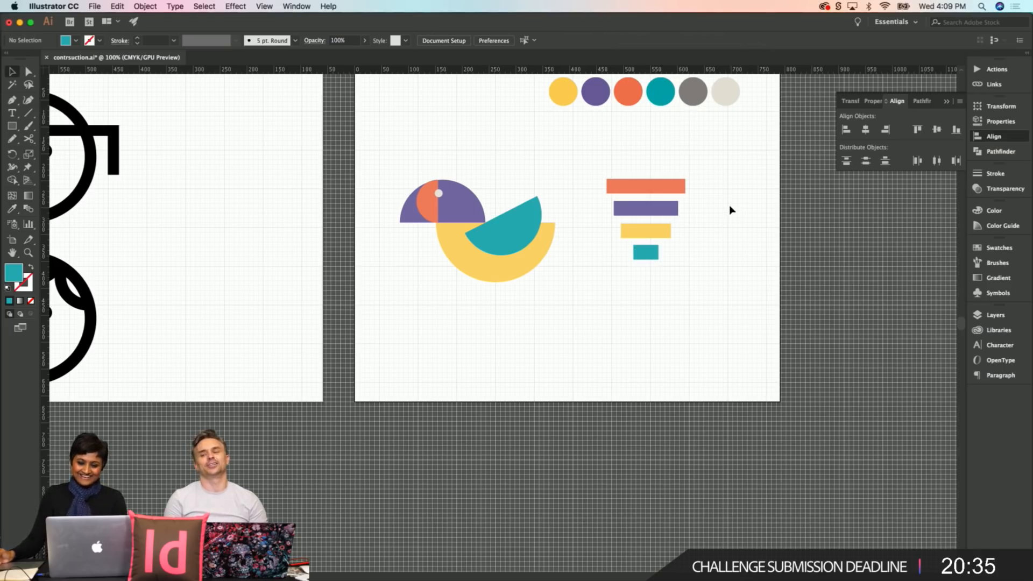
# Step: Rotate all four bars together counterclockwise so they slope upward to the right
pyautogui.moveTo(587, 160); pyautogui.dragTo(697, 269)
pyautogui.moveTo(689, 172)
pyautogui.mouseDown()
pyautogui.moveTo(664, 161)
pyautogui.moveTo(687, 161)
pyautogui.mouseUp()
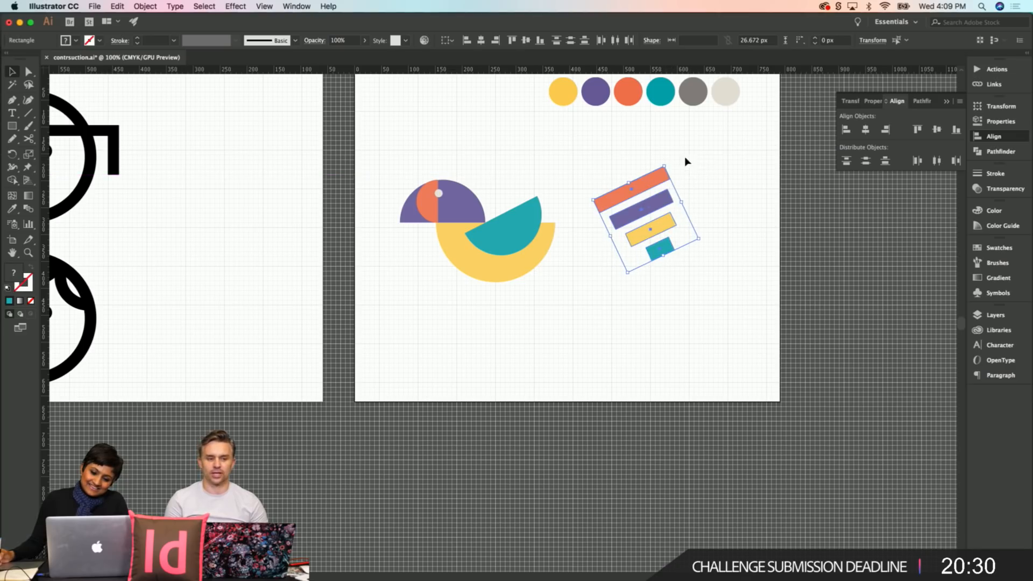
pyautogui.click(724, 176)
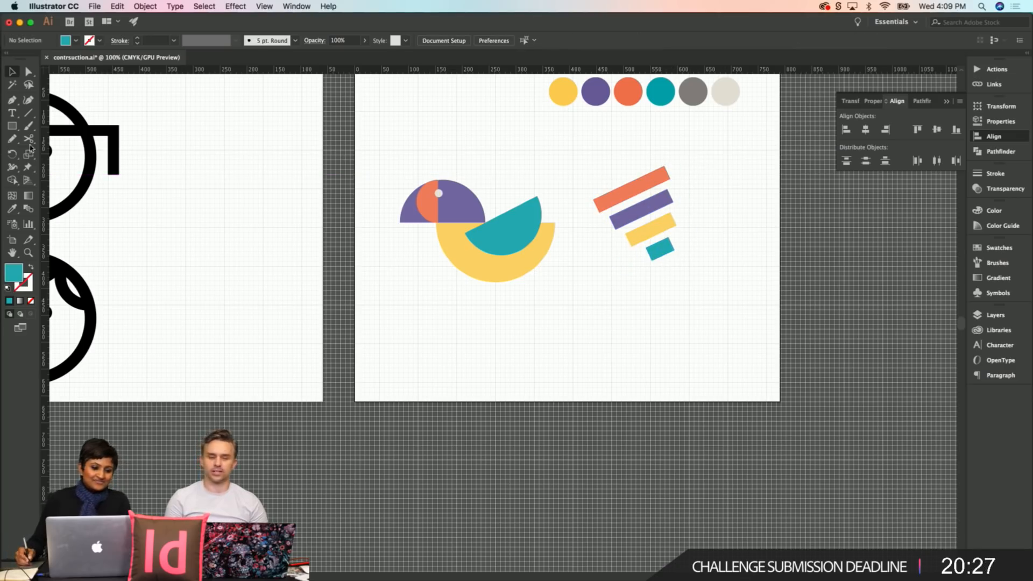
# Step: Draw a slanted line about 18 px wide and 89 px tall from the yellow bar's lower-left part downward
pyautogui.click(29, 114)
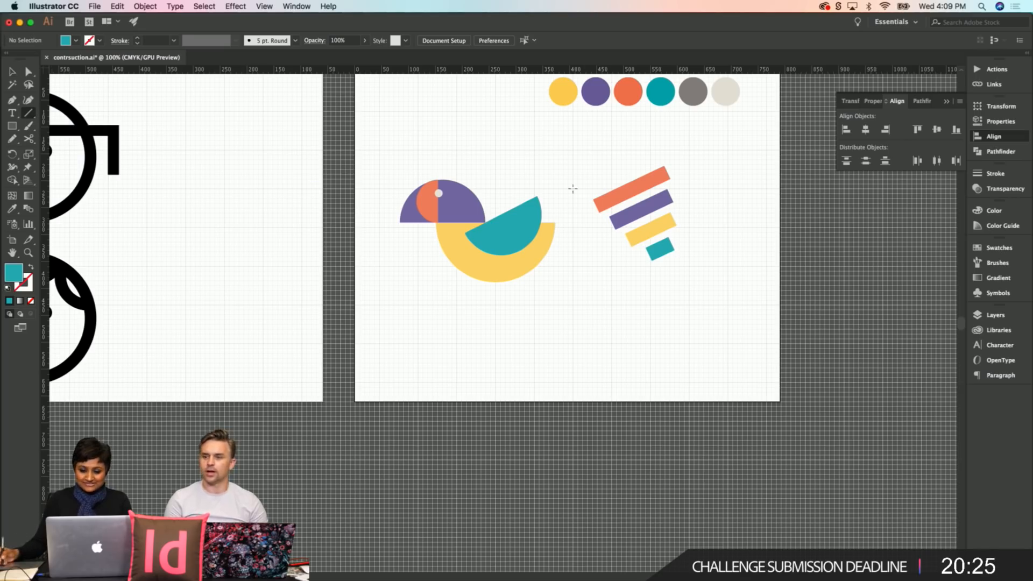
pyautogui.moveTo(641, 235); pyautogui.dragTo(632, 282)
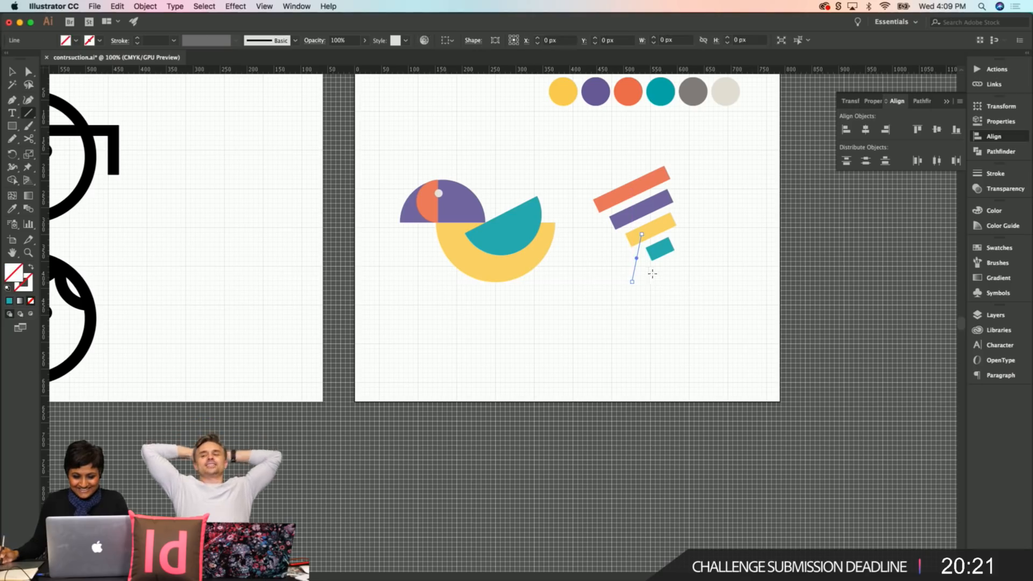
pyautogui.press('v')
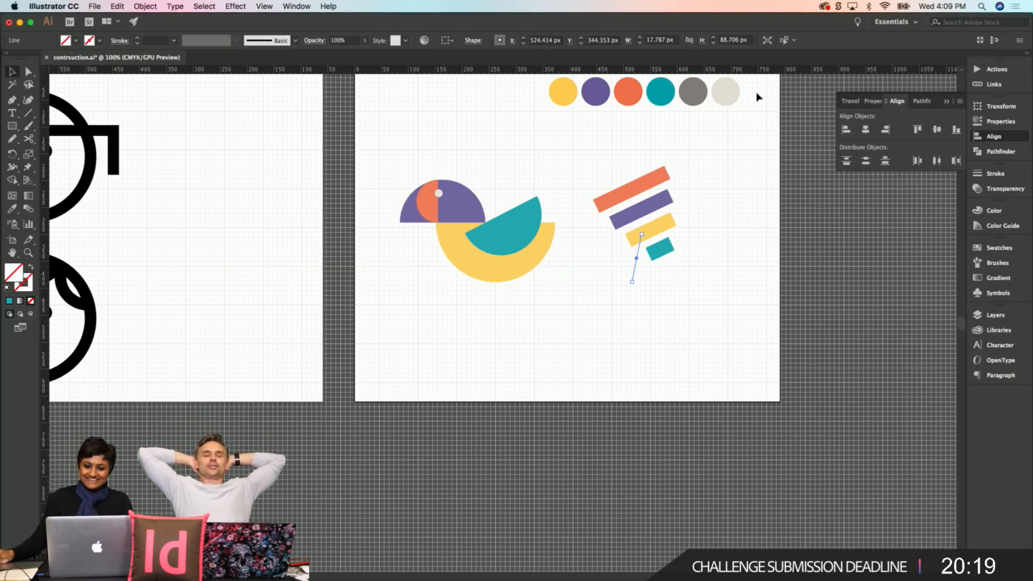
# Step: Try stroke weights of 1 in, 0.063 in, 0.125 in and 0.031 in on the slanted line
pyautogui.click(138, 39)
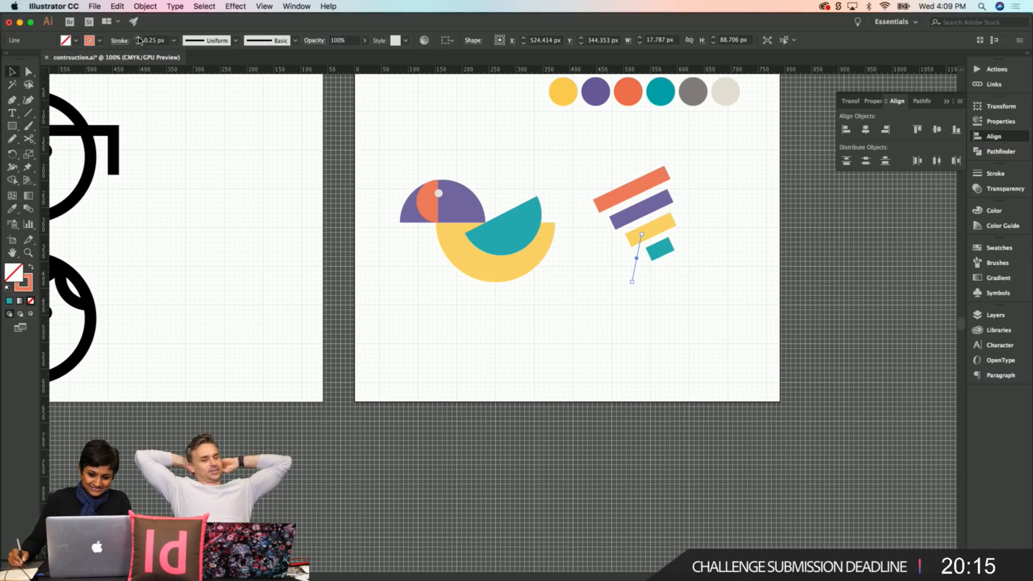
pyautogui.click(173, 41)
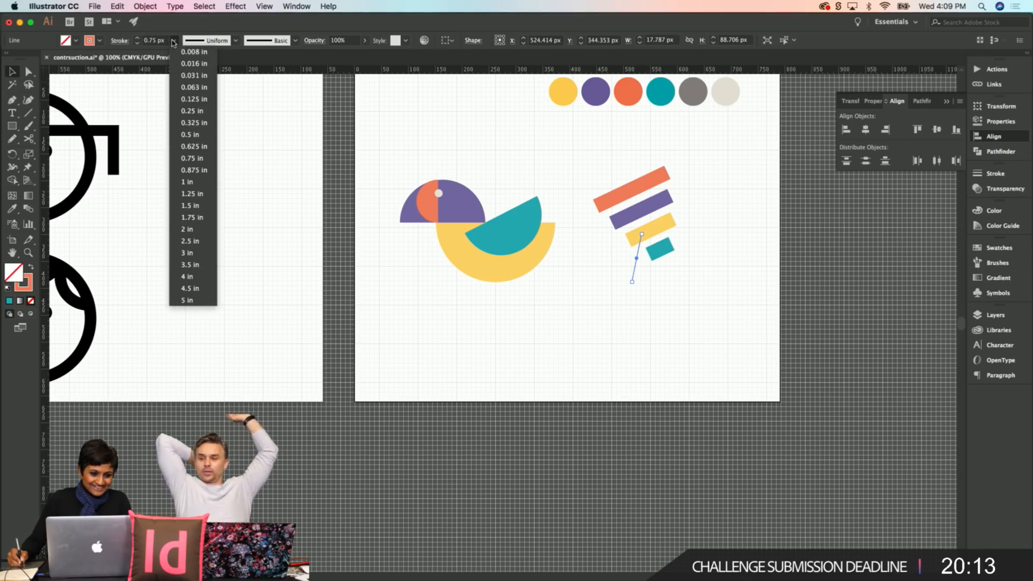
pyautogui.click(188, 186)
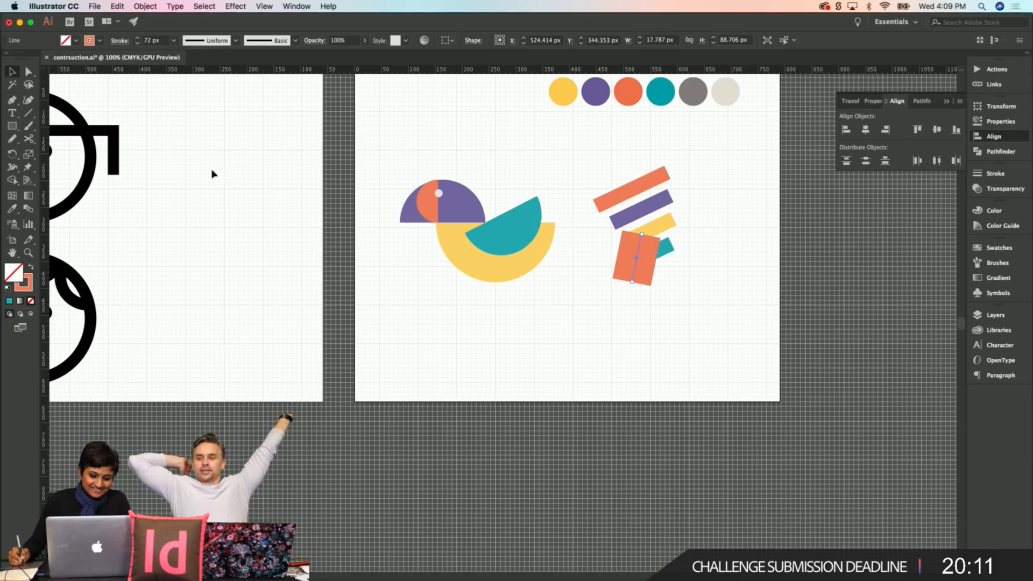
pyautogui.click(173, 40)
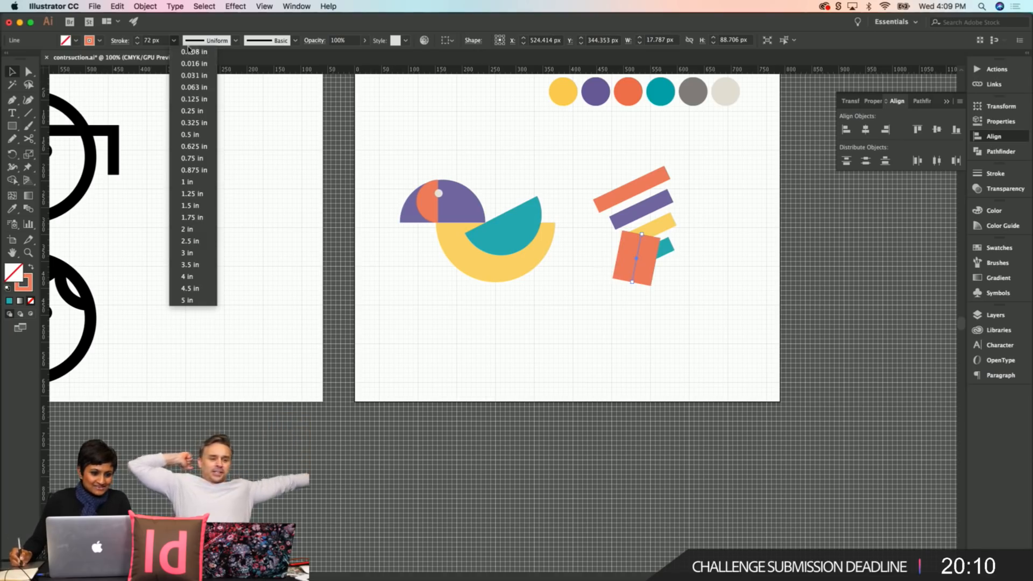
pyautogui.click(198, 88)
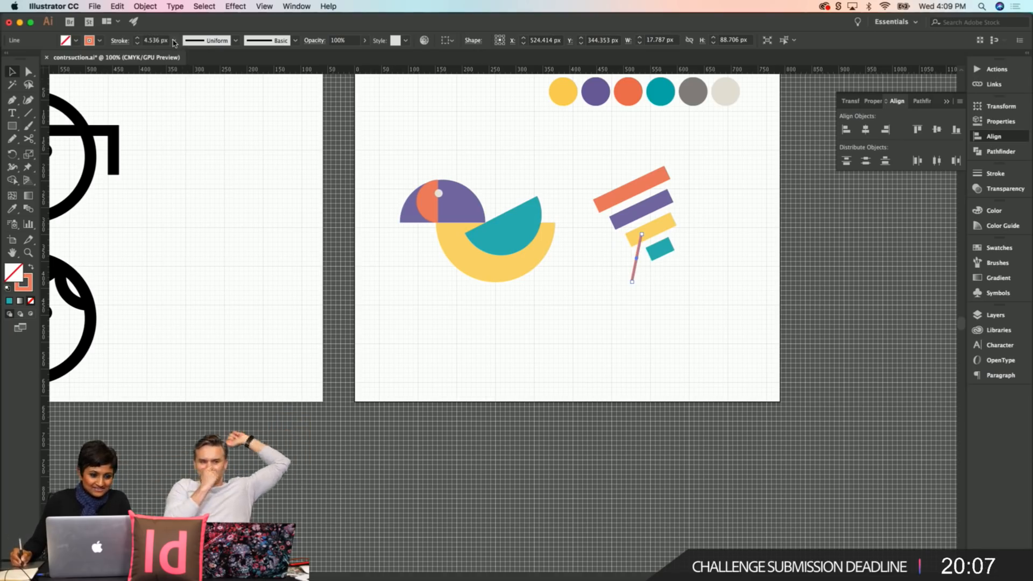
pyautogui.click(173, 41)
pyautogui.click(195, 100)
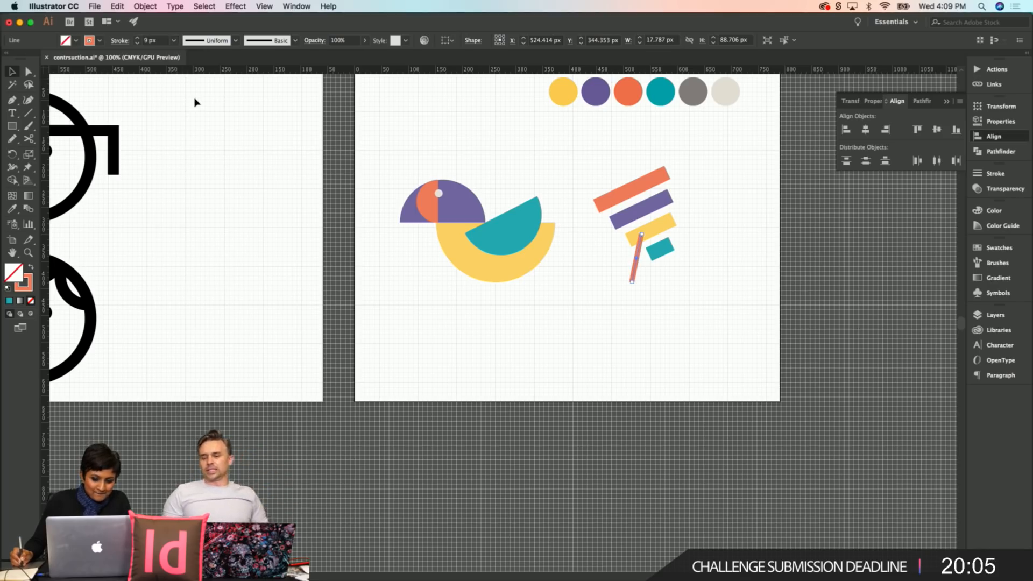
pyautogui.click(173, 41)
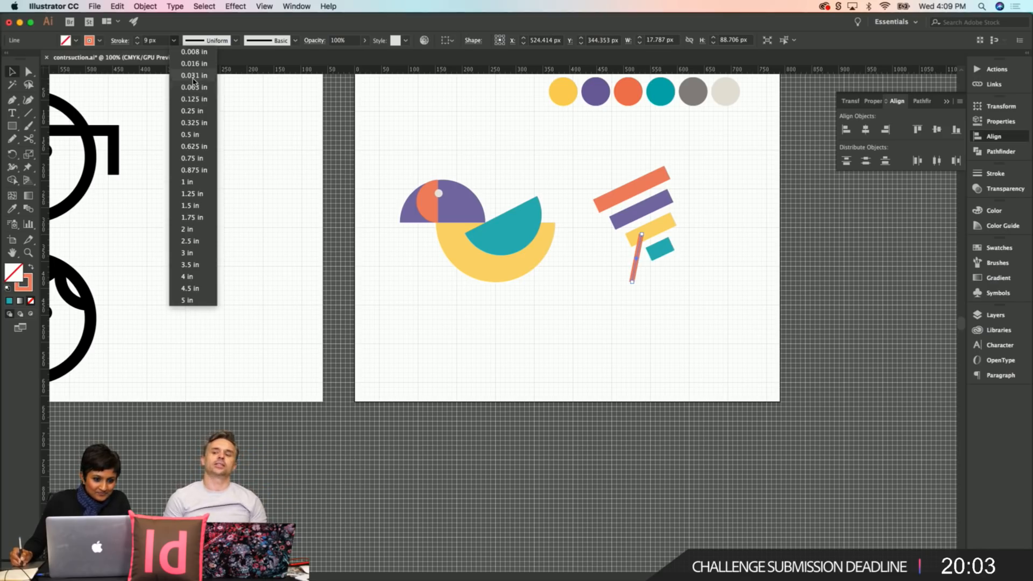
pyautogui.click(195, 81)
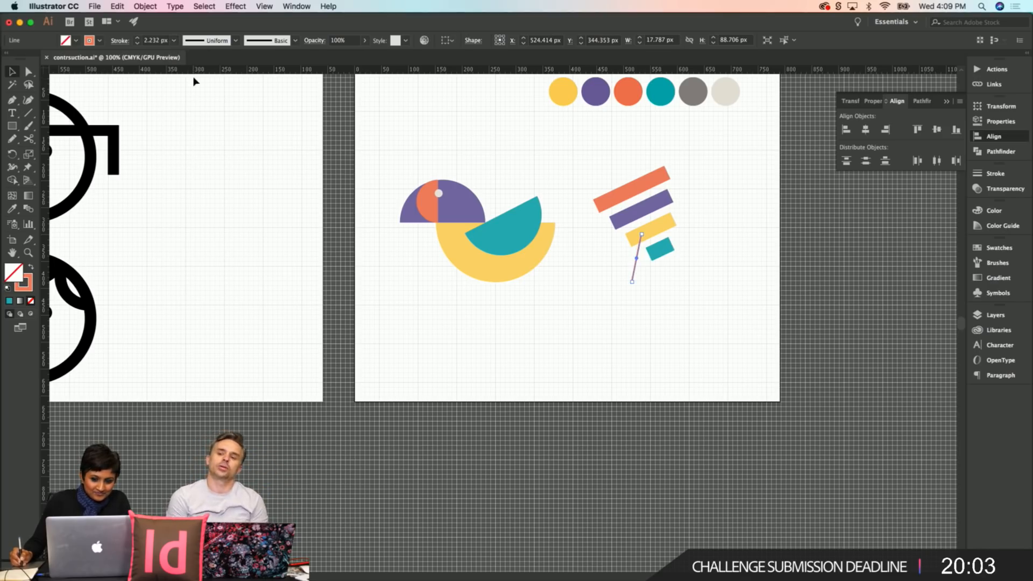
pyautogui.click(700, 269)
# Step: Sample the grey palette circle onto the slanted line with the Eyedropper
pyautogui.click(636, 274)
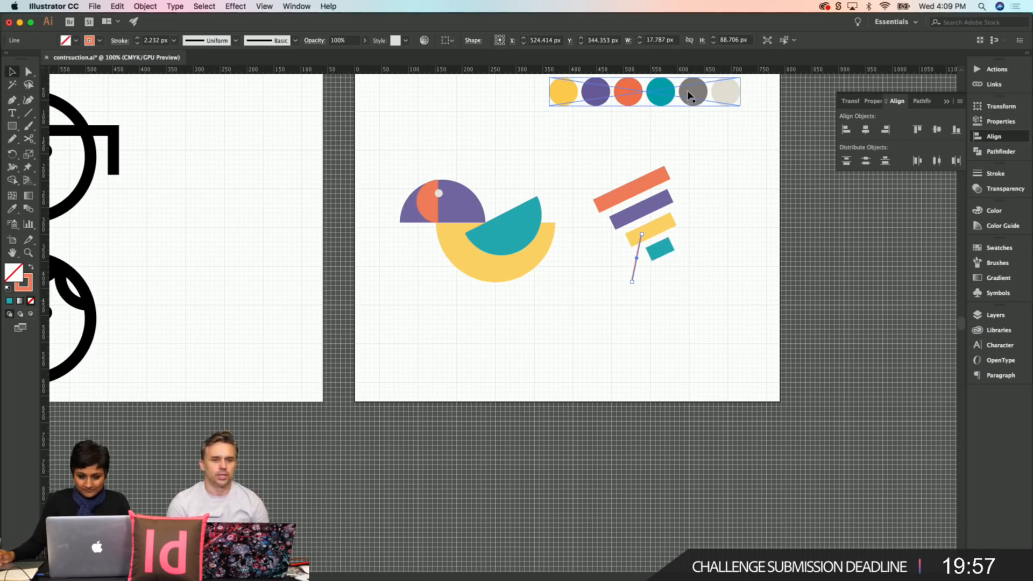
pyautogui.click(32, 284)
pyautogui.press('i')
pyautogui.click(686, 94)
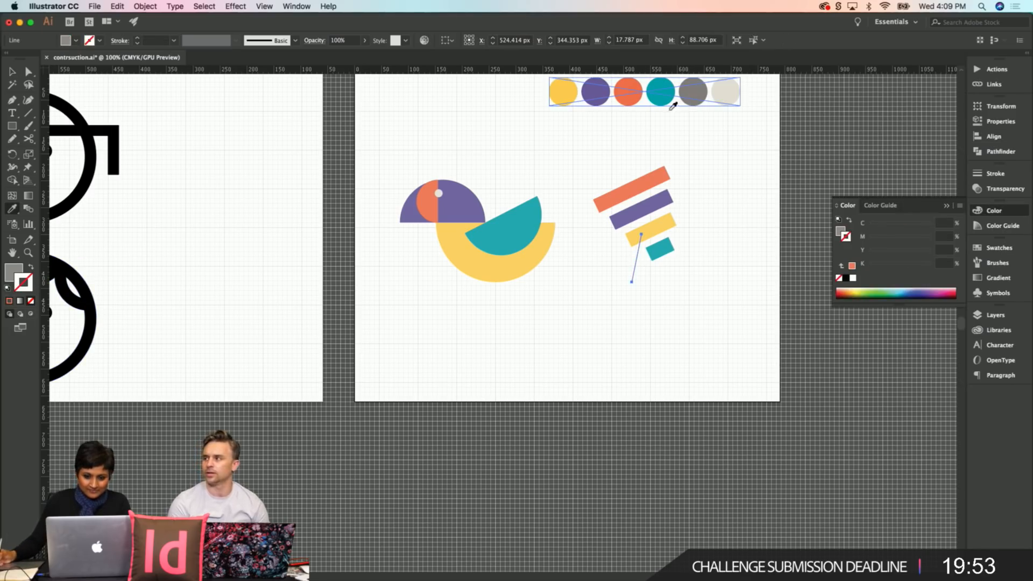
# Step: Give the slanted line a 0.031 in stroke and swap its fill and stroke so the stroke is grey
pyautogui.press('v')
pyautogui.click(175, 41)
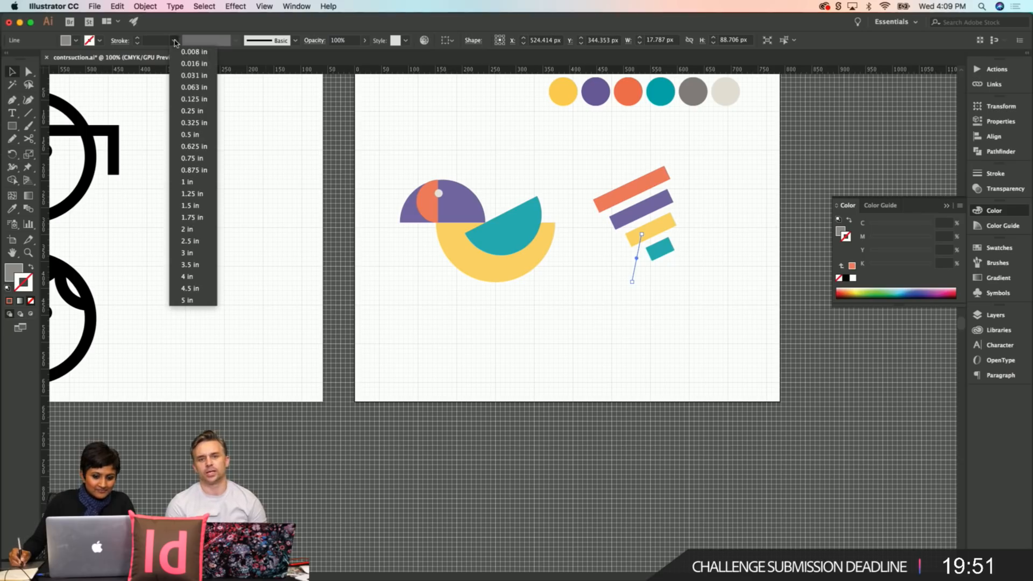
pyautogui.click(193, 75)
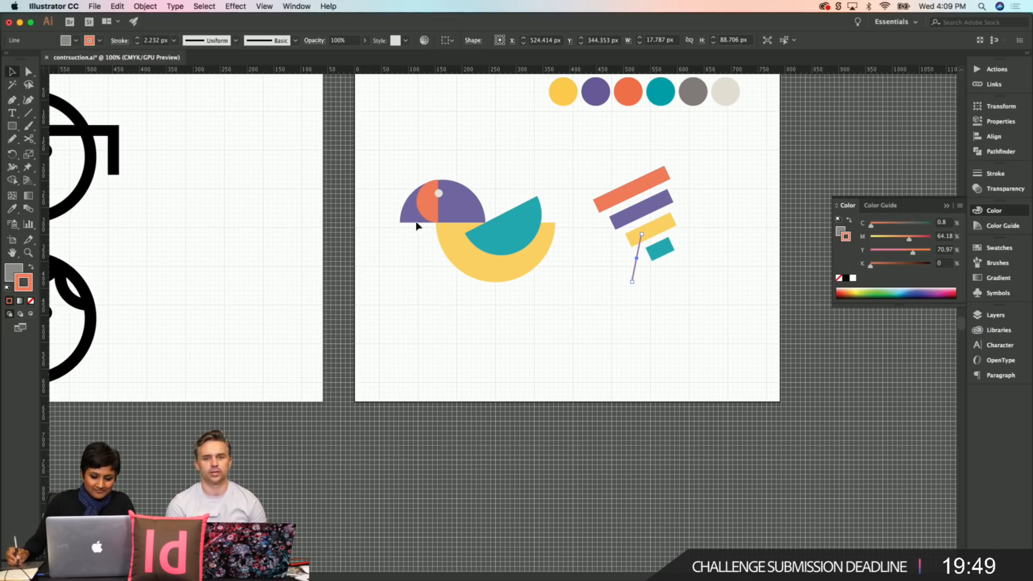
pyautogui.click(31, 267)
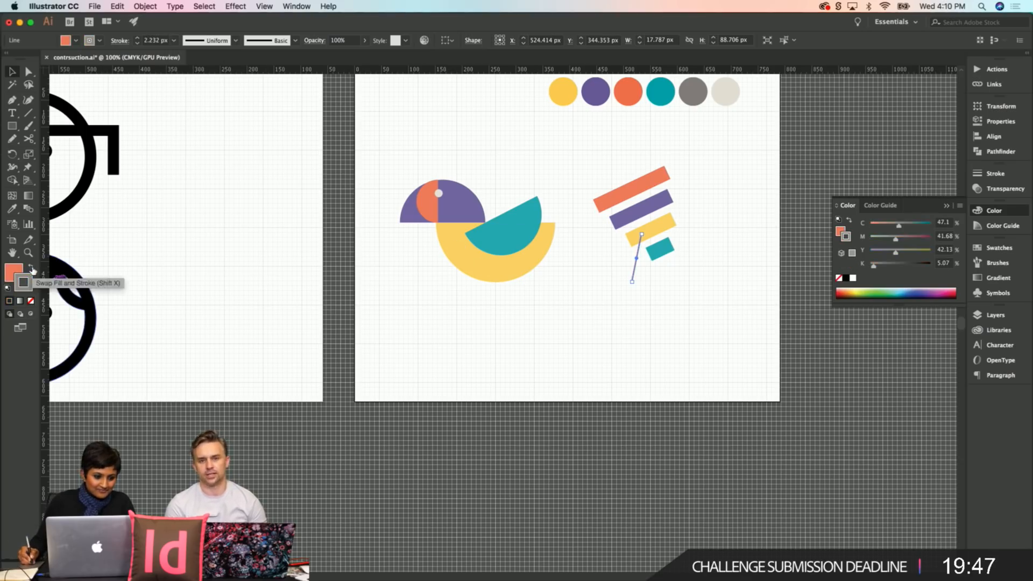
pyautogui.click(589, 334)
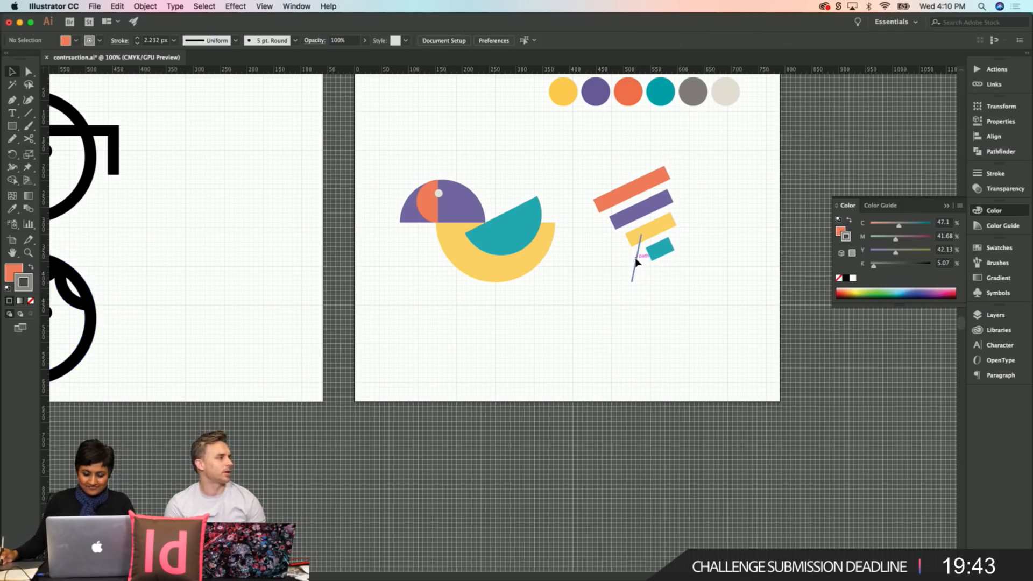
# Step: Duplicate the grey line onto the right part of the orange bar and rotate it to point right, sloping slightly downward
pyautogui.moveTo(655, 180)
pyautogui.mouseDown()
pyautogui.moveTo(665, 132)
pyautogui.moveTo(691, 139)
pyautogui.moveTo(708, 162)
pyautogui.moveTo(662, 157)
pyautogui.moveTo(692, 212)
pyautogui.moveTo(663, 183)
pyautogui.mouseUp()
pyautogui.click(752, 163)
pyautogui.click(754, 168)
pyautogui.click(724, 172)
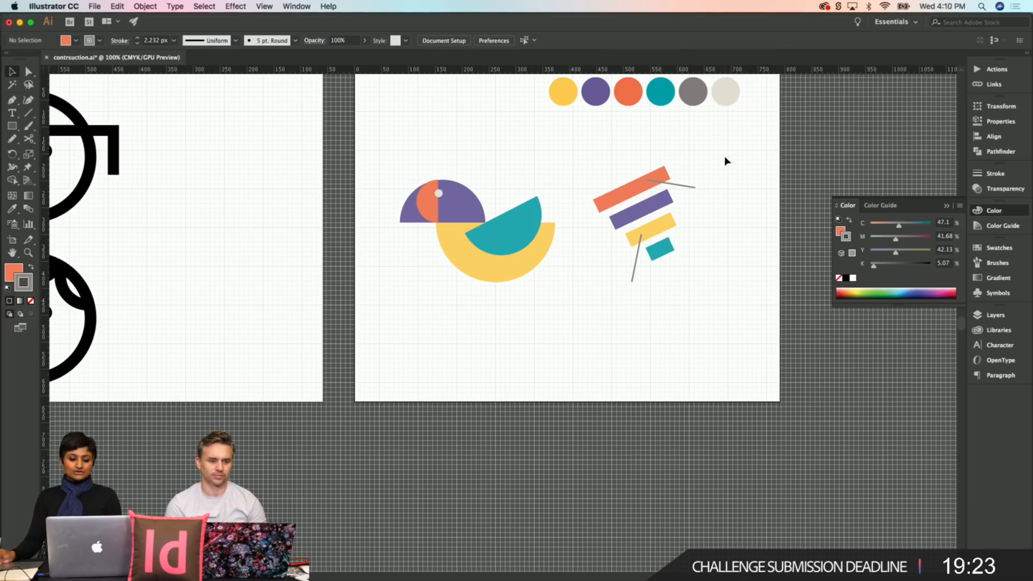
# Step: Draw a circle about 5.8 px across at the left end of the grey line on the orange bar
pyautogui.moveTo(570, 167); pyautogui.dragTo(682, 184)
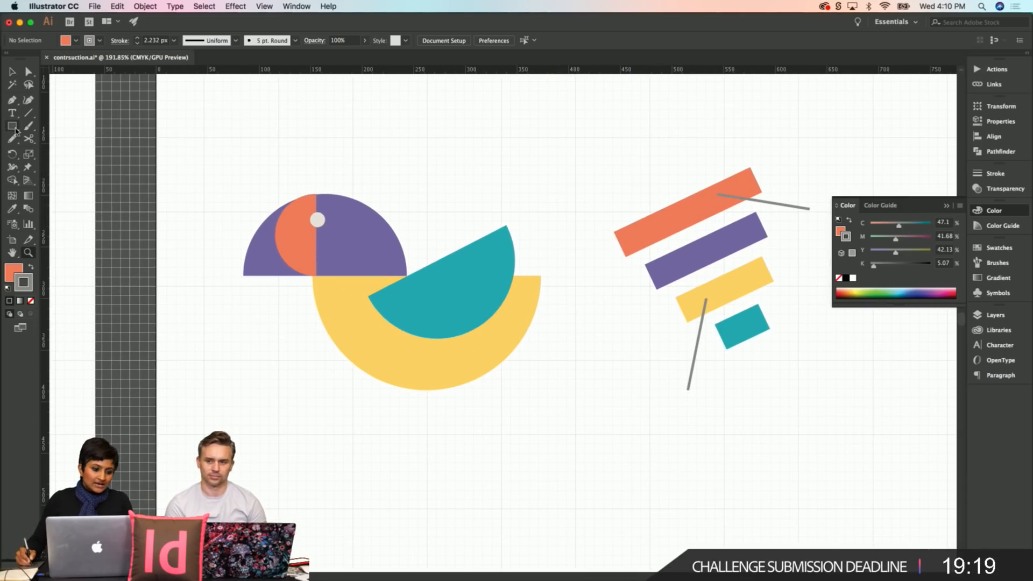
pyautogui.moveTo(12, 125); pyautogui.dragTo(36, 152)
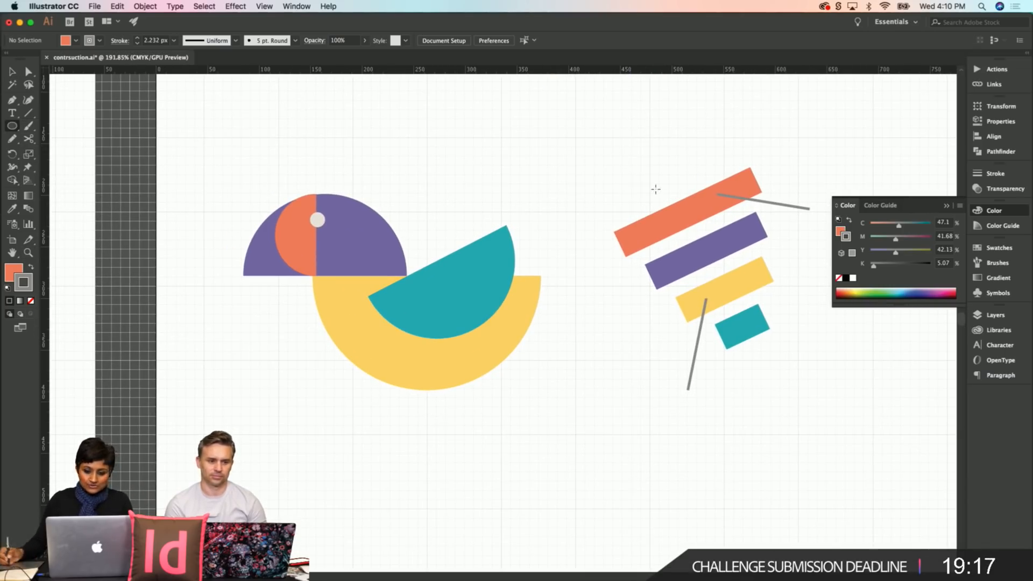
pyautogui.moveTo(715, 188); pyautogui.dragTo(719, 193)
pyautogui.press('v')
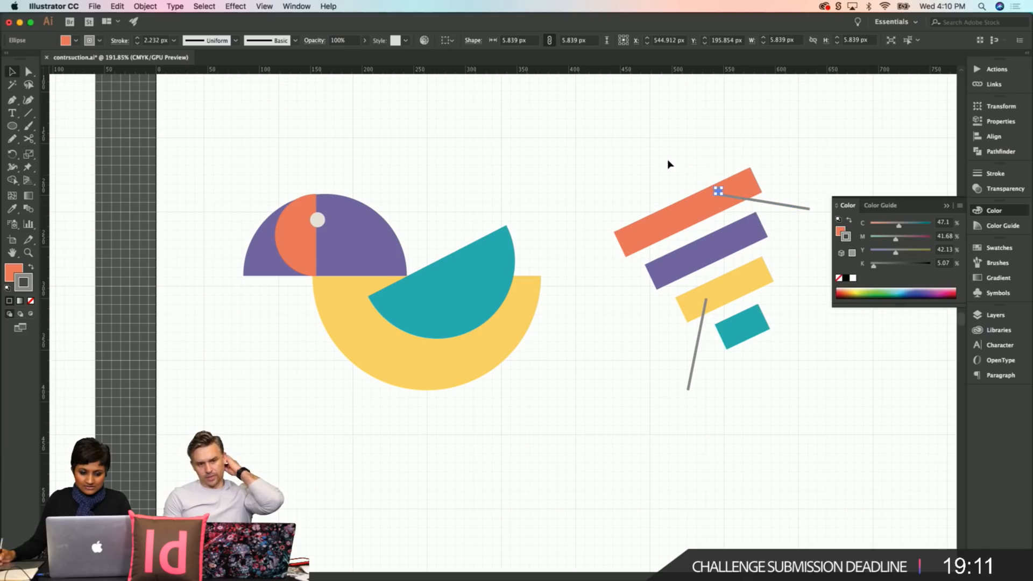
# Step: Recolour the small circle grey by sampling the grey palette circle, and deselect it
pyautogui.scroll(5, 641, 172)
pyautogui.hscroll(5, 641, 173)
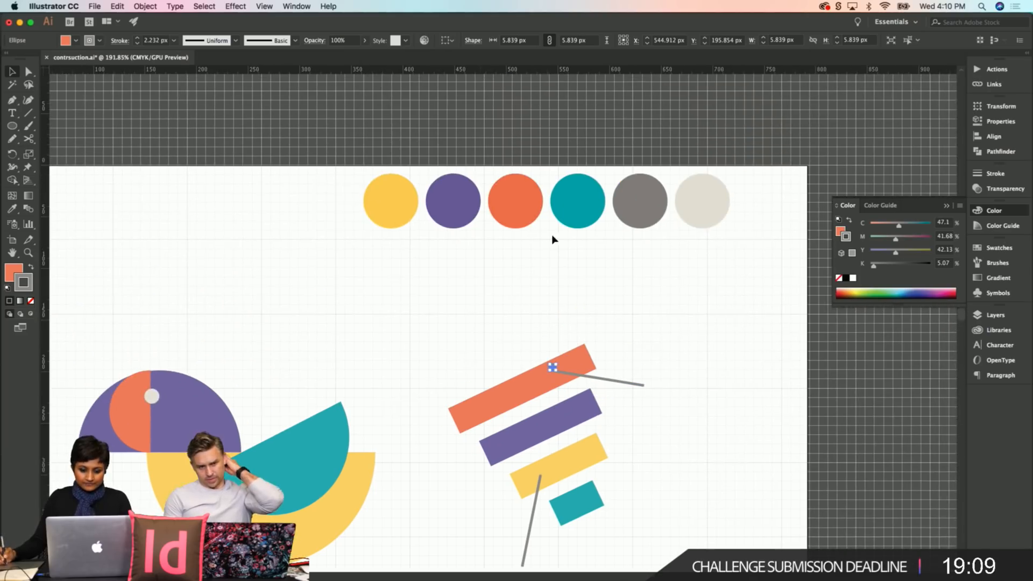
pyautogui.press('i')
pyautogui.click(637, 197)
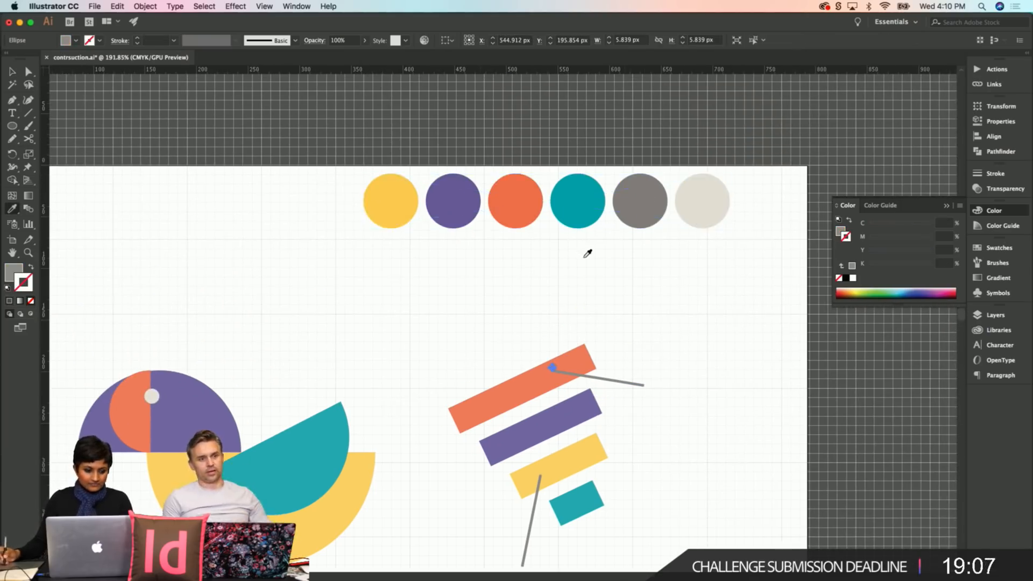
pyautogui.press('shift+super+a')
# Step: Copy the small grey circle onto the upper end of the line on the yellow bar and save the document
pyautogui.press('z')
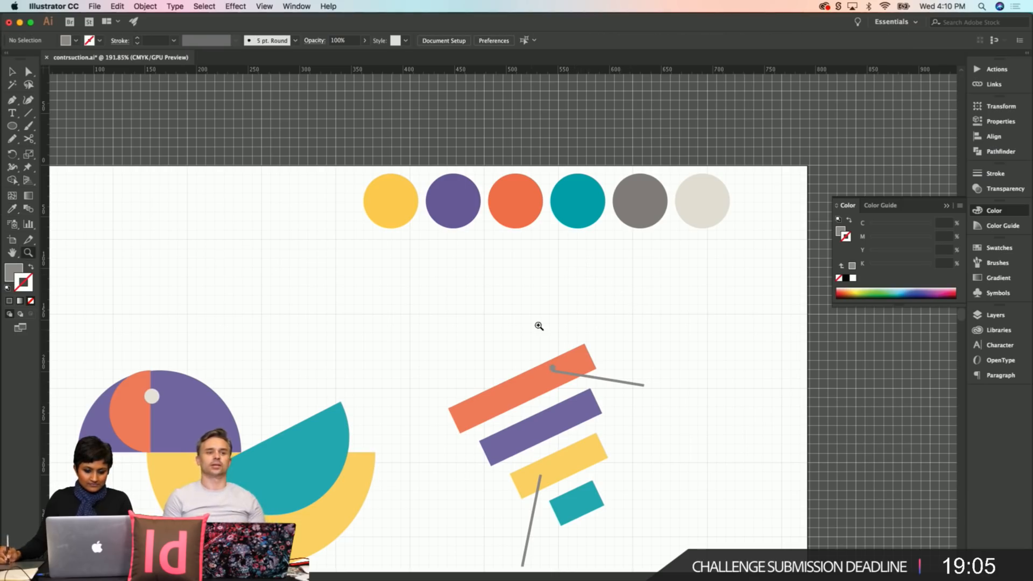
pyautogui.click(538, 330)
pyautogui.press('v')
pyautogui.moveTo(567, 396); pyautogui.dragTo(569, 400)
pyautogui.moveTo(538, 368); pyautogui.dragTo(597, 120)
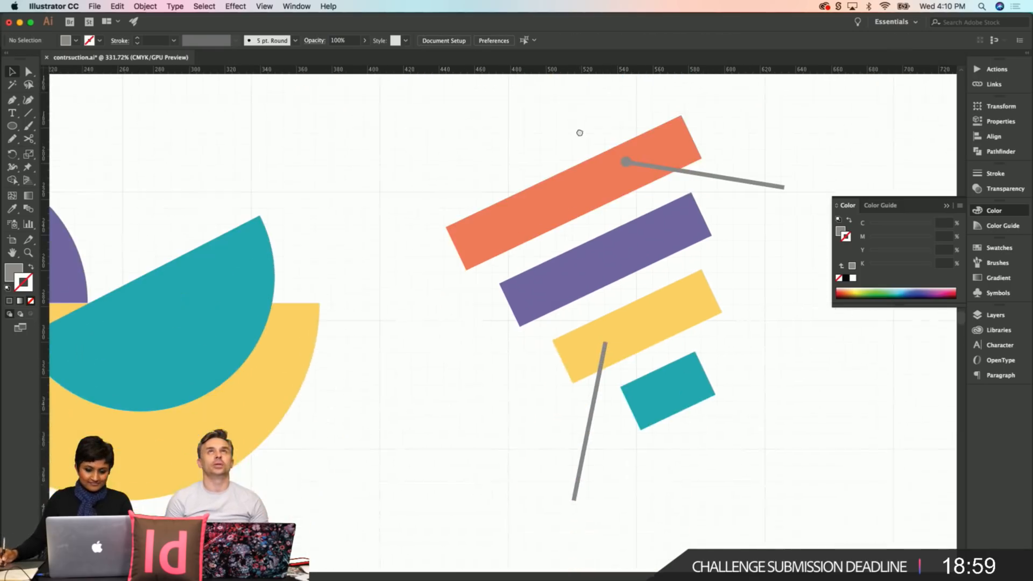
pyautogui.moveTo(620, 205); pyautogui.dragTo(606, 338)
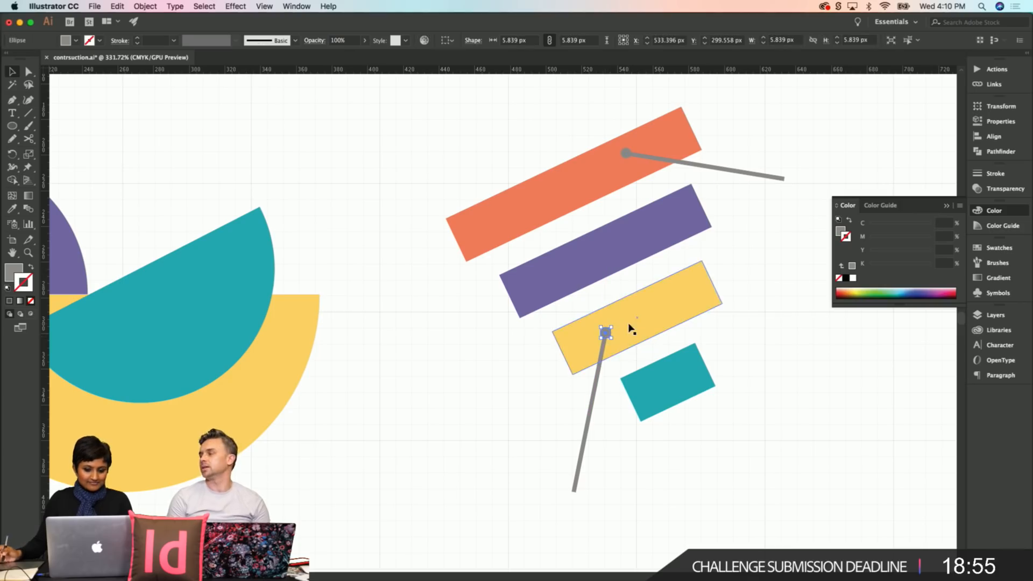
pyautogui.press('super+s')
# Step: Move the row of palette circles straight up off the artboard, just above its upper edge, and deselect it
pyautogui.press('super+alt+space')
pyautogui.keyDown('alt'); pyautogui.keyDown('super'); pyautogui.click(495, 380); pyautogui.keyUp('super'); pyautogui.keyUp('alt')
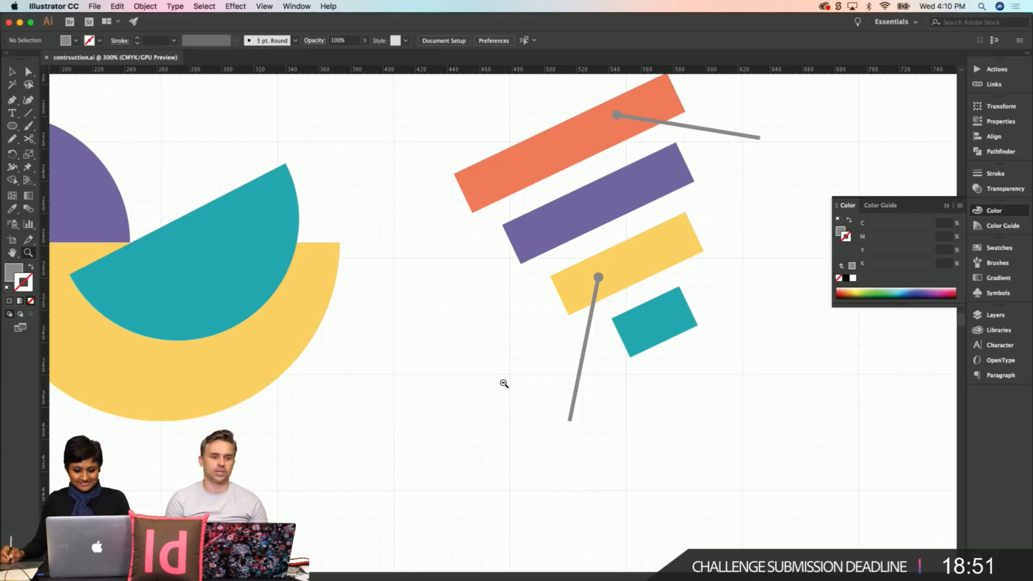
pyautogui.keyDown('alt'); pyautogui.keyDown('super'); pyautogui.click(503, 382); pyautogui.keyUp('super'); pyautogui.keyUp('alt')
pyautogui.keyDown('alt'); pyautogui.keyDown('super'); pyautogui.click(507, 376); pyautogui.keyUp('super'); pyautogui.keyUp('alt')
pyautogui.keyDown('alt'); pyautogui.keyDown('super'); pyautogui.click(507, 376); pyautogui.keyUp('super'); pyautogui.keyUp('alt')
pyautogui.scroll(5, 474, 315)
pyautogui.hscroll(-3, 474, 315)
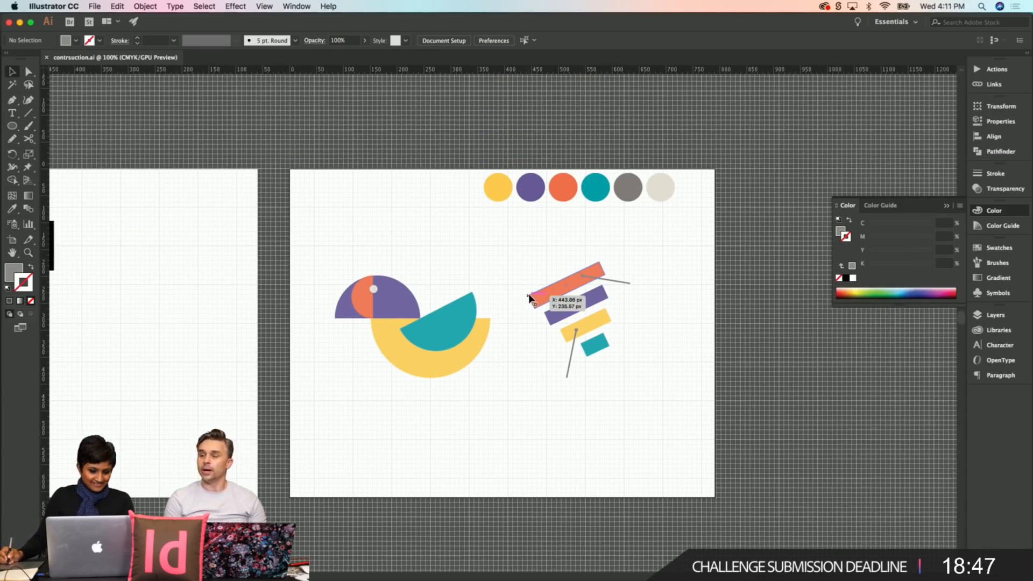
pyautogui.moveTo(557, 189); pyautogui.dragTo(555, 144)
pyautogui.click(527, 204)
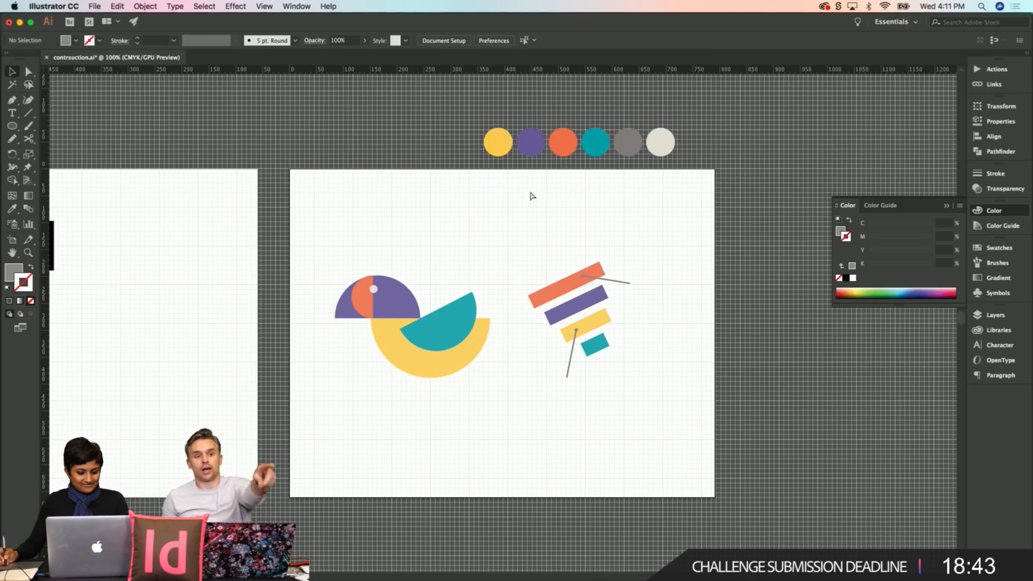
# Step: Move the whole bird to the artboard's upper-left area and scale it down proportionally, then deselect it
pyautogui.moveTo(319, 239); pyautogui.dragTo(504, 401)
pyautogui.moveTo(447, 338); pyautogui.dragTo(435, 244)
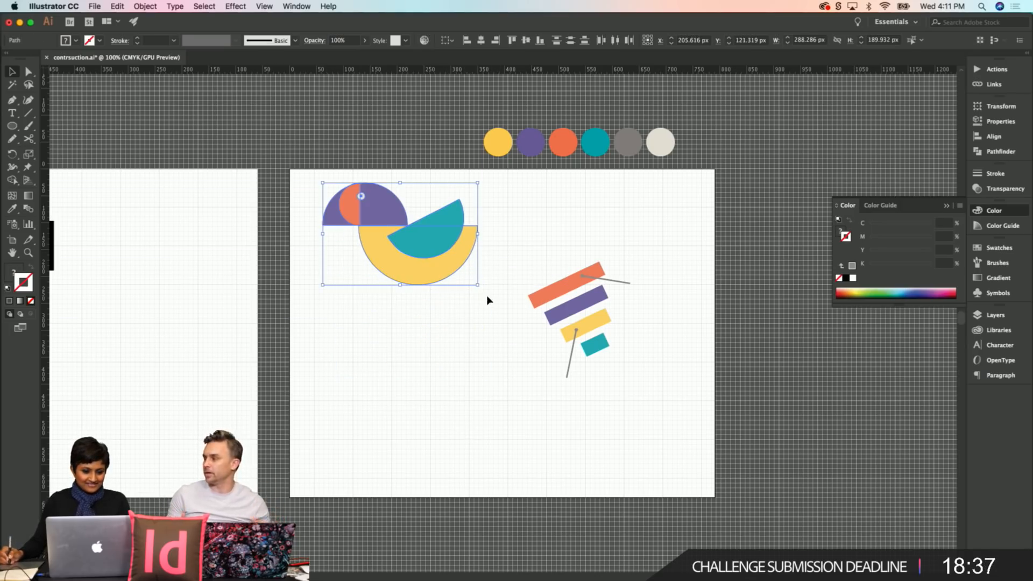
pyautogui.moveTo(477, 286); pyautogui.dragTo(457, 266)
pyautogui.click(465, 310)
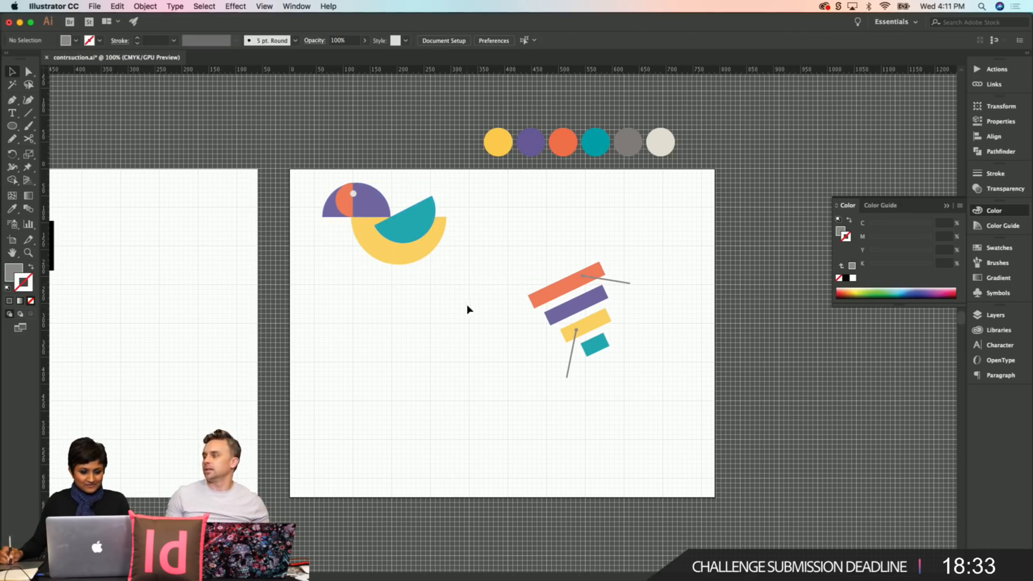
# Step: Move the tilted bar stack with its grey lines up beside the bird, deselect it and save the document
pyautogui.moveTo(521, 259); pyautogui.dragTo(651, 392)
pyautogui.moveTo(585, 289); pyautogui.dragTo(578, 251)
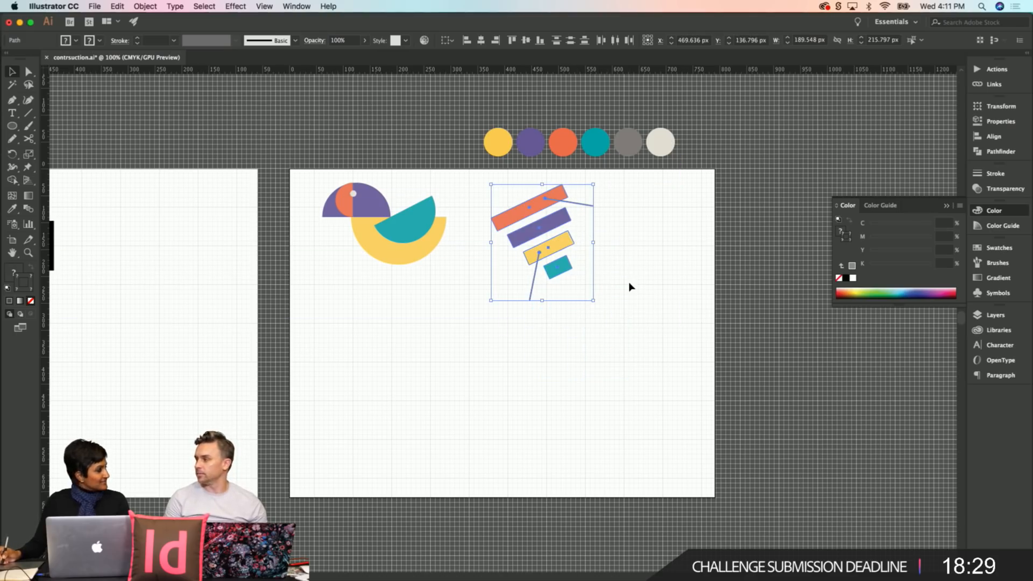
pyautogui.click(594, 315)
pyautogui.press('super+s')
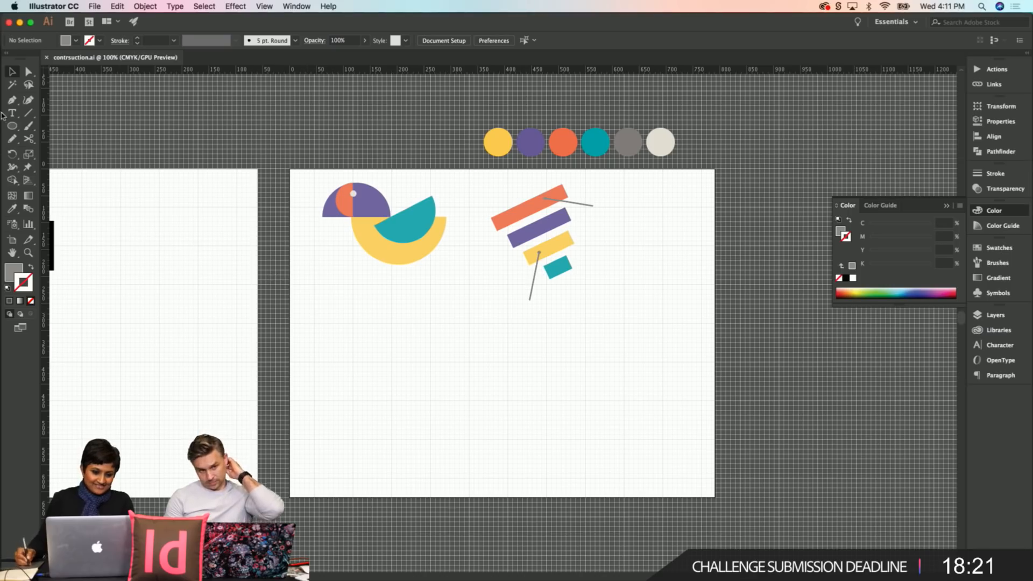
# Step: Draw a rectangle about 117 by 71 px in the empty area below the bird and the bar stack
pyautogui.click(12, 125)
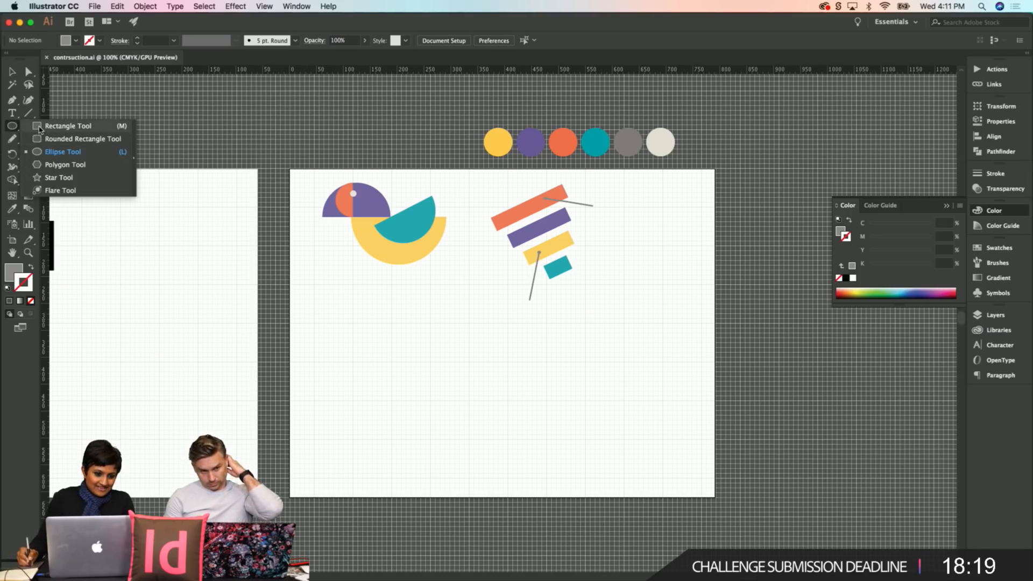
pyautogui.click(64, 126)
pyautogui.moveTo(408, 321); pyautogui.dragTo(471, 359)
pyautogui.press('v')
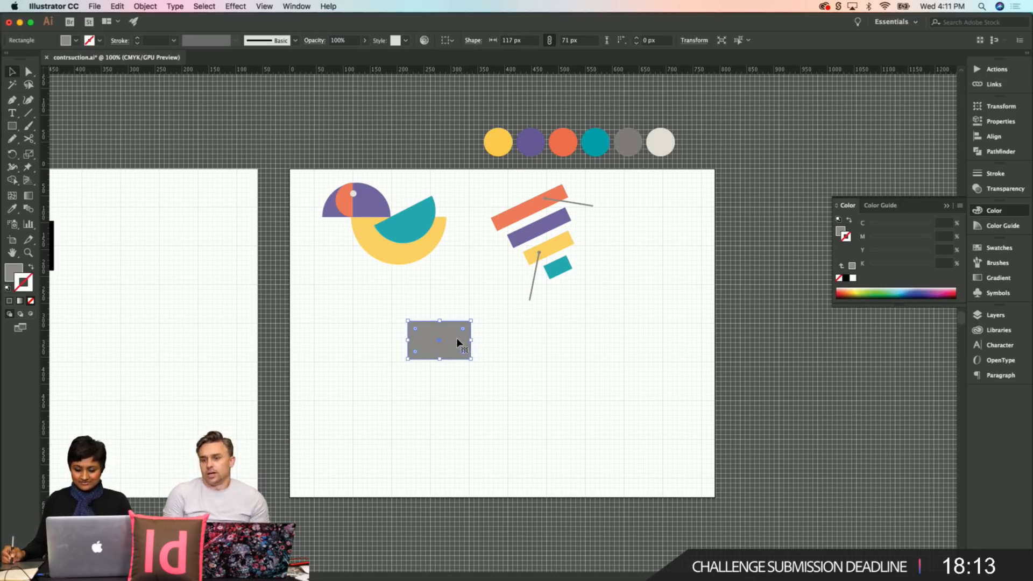
# Step: Recolour the new rectangle yellow by sampling the bird's body, and widen it to about 132 px
pyautogui.click(412, 253)
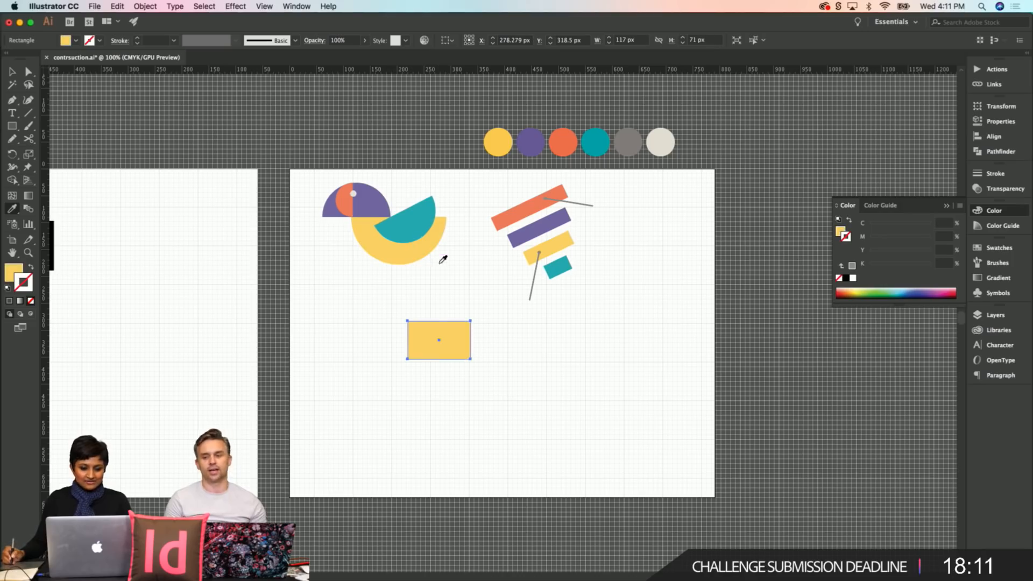
pyautogui.moveTo(471, 341); pyautogui.dragTo(479, 341)
pyautogui.click(486, 291)
# Step: Draw a square about 50 px wide beside the yellow rectangle and deselect it
pyautogui.click(15, 127)
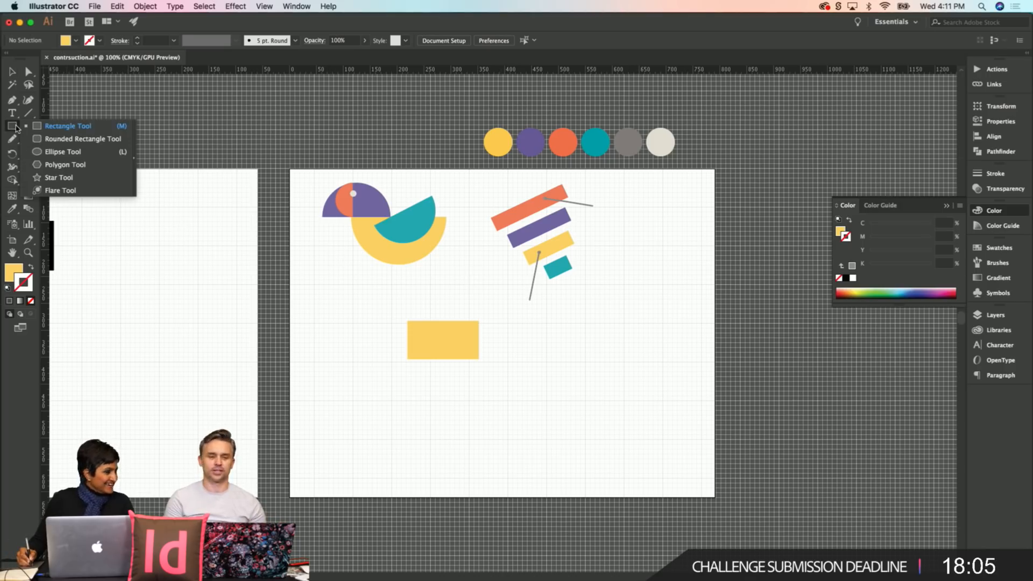
pyautogui.click(64, 126)
pyautogui.moveTo(347, 314); pyautogui.dragTo(375, 340)
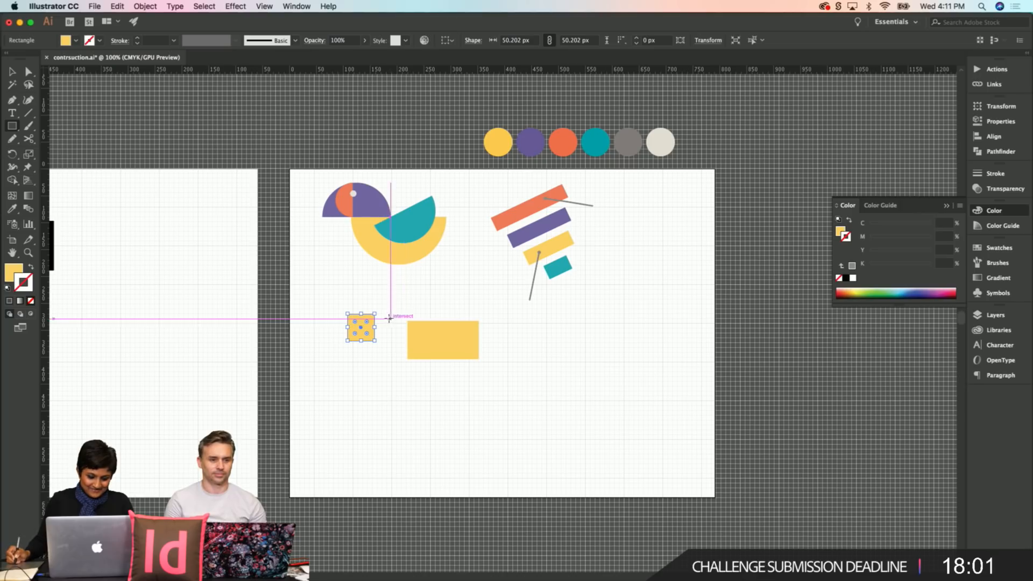
pyautogui.click(394, 318)
# Step: Delete the square's upper-right corner point and close the open path to form a right triangle
pyautogui.press('a')
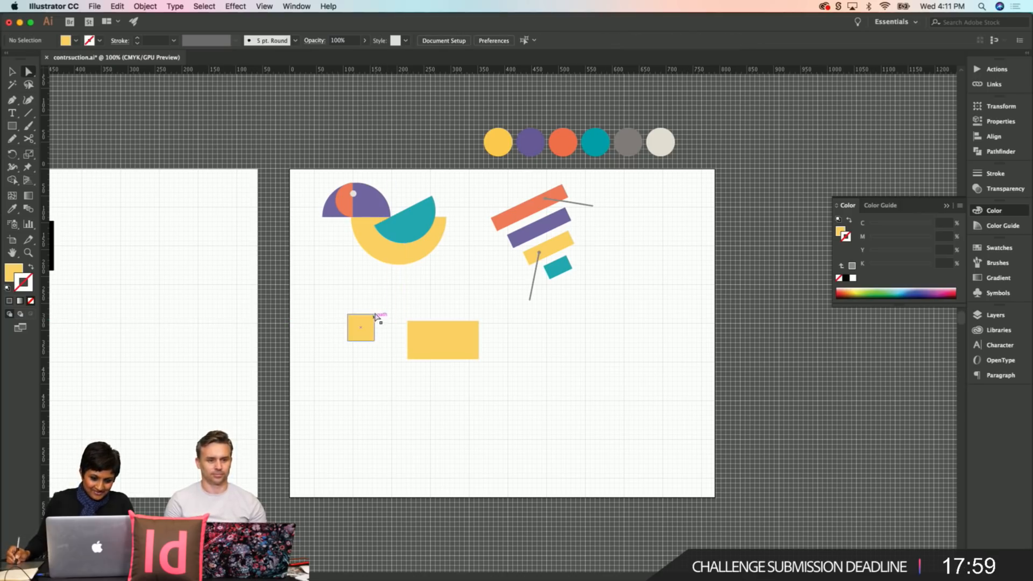
pyautogui.click(375, 317)
pyautogui.press('Delete')
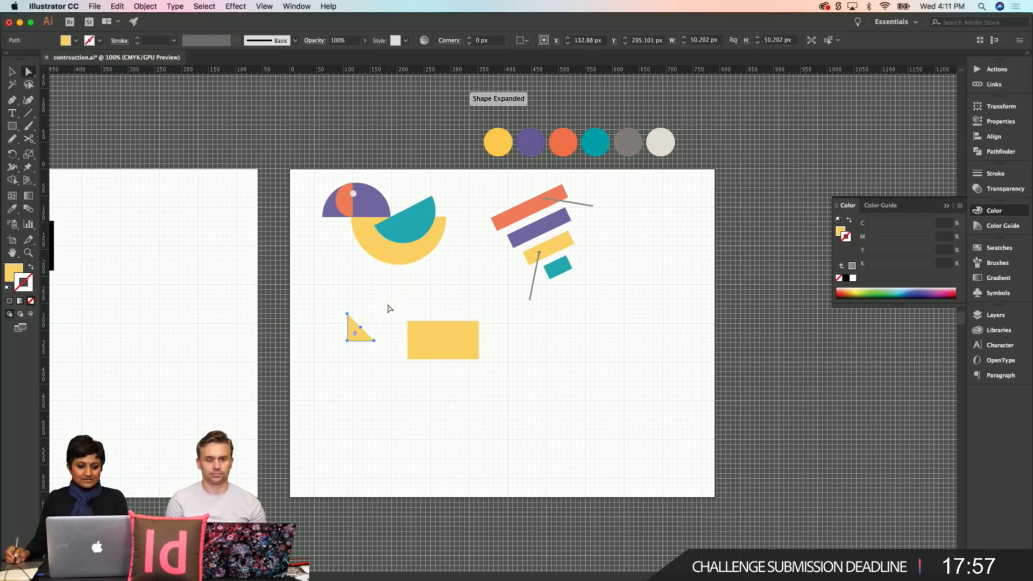
pyautogui.press('p')
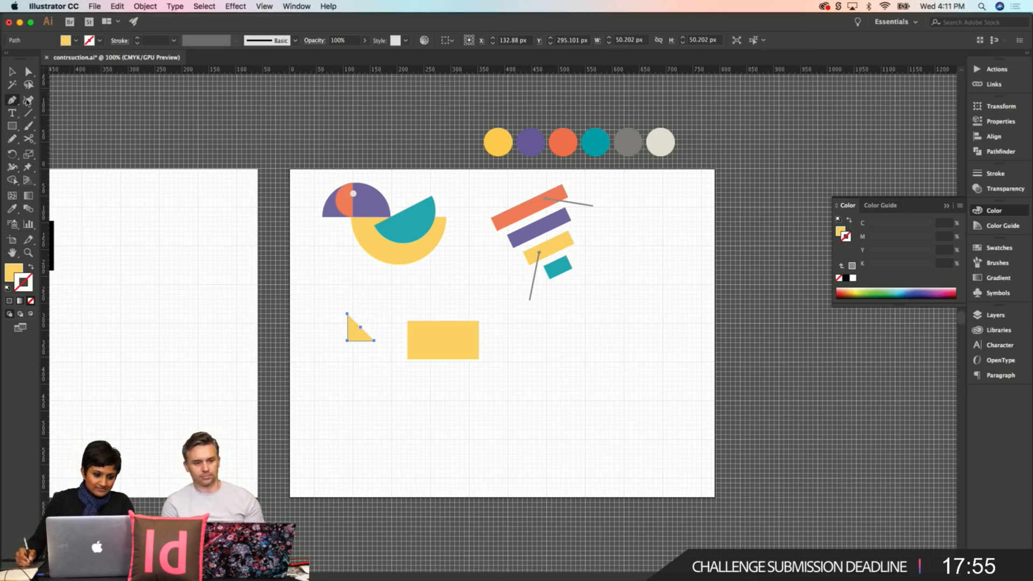
pyautogui.click(375, 337)
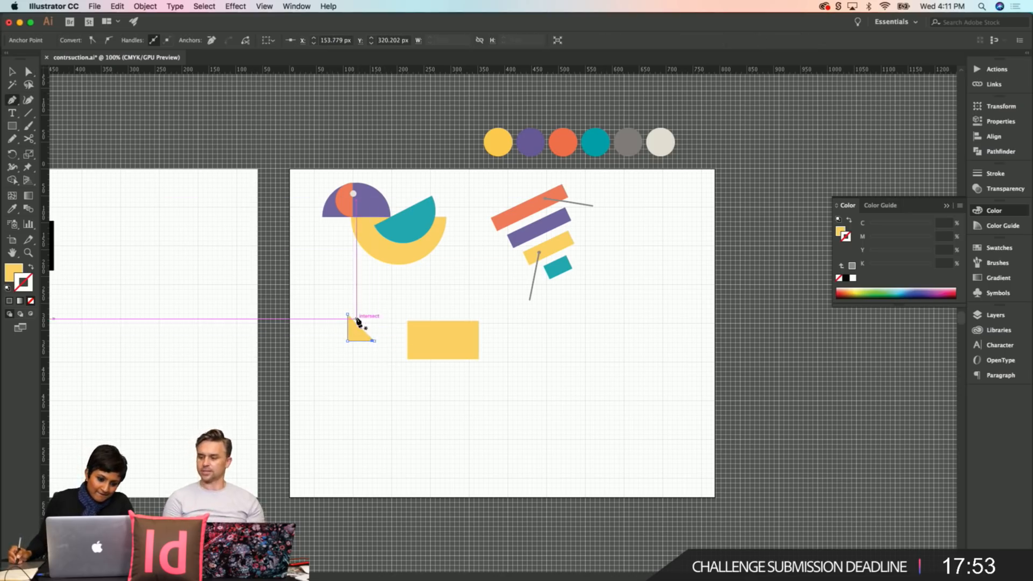
pyautogui.click(375, 341)
pyautogui.click(375, 341)
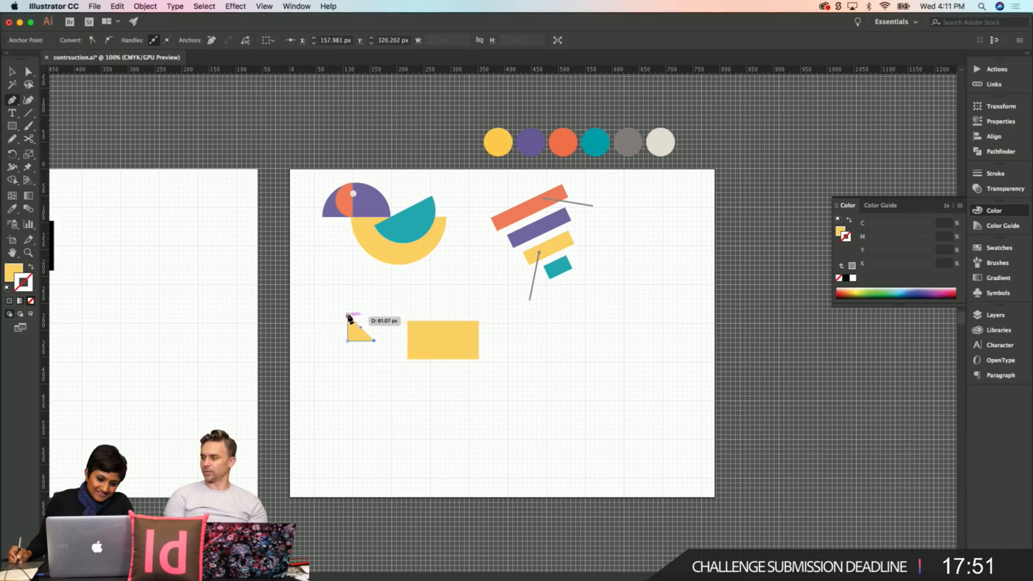
# Step: Recolour the triangle teal by sampling the bird's wing, and rotate it so that its tip points straight down
pyautogui.press('i')
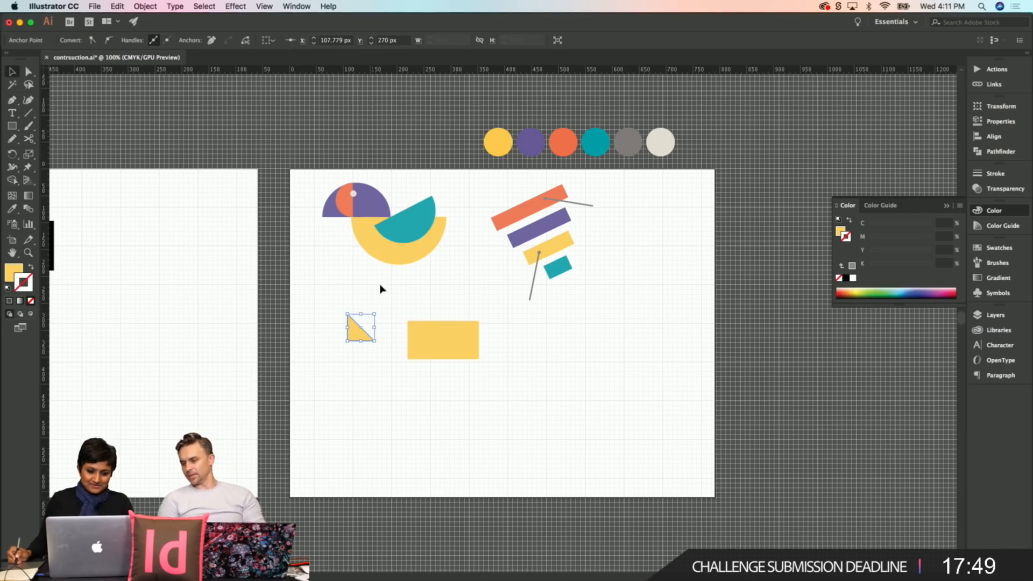
pyautogui.click(429, 235)
pyautogui.press('v')
pyautogui.moveTo(344, 308); pyautogui.dragTo(335, 327)
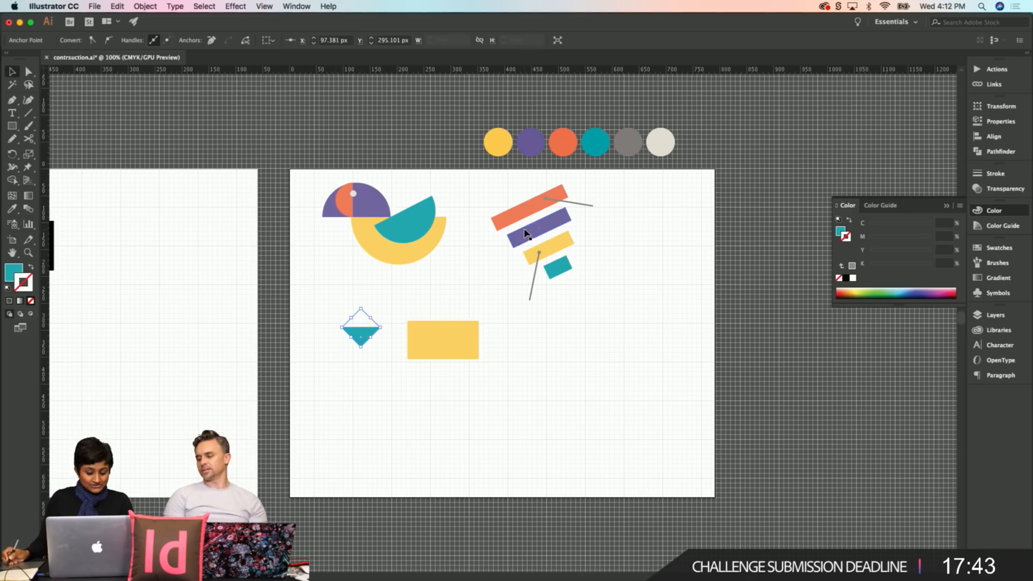
pyautogui.click(410, 295)
# Step: Scale down the teal triangle, place it along the yellow rectangle's upper edge and copy it into a row of three
pyautogui.moveTo(360, 332); pyautogui.dragTo(479, 307)
pyautogui.click(466, 310)
pyautogui.click(479, 306)
pyautogui.click(445, 325)
pyautogui.click(421, 332)
pyautogui.keyDown('shift'); pyautogui.click(446, 326); pyautogui.keyUp('shift')
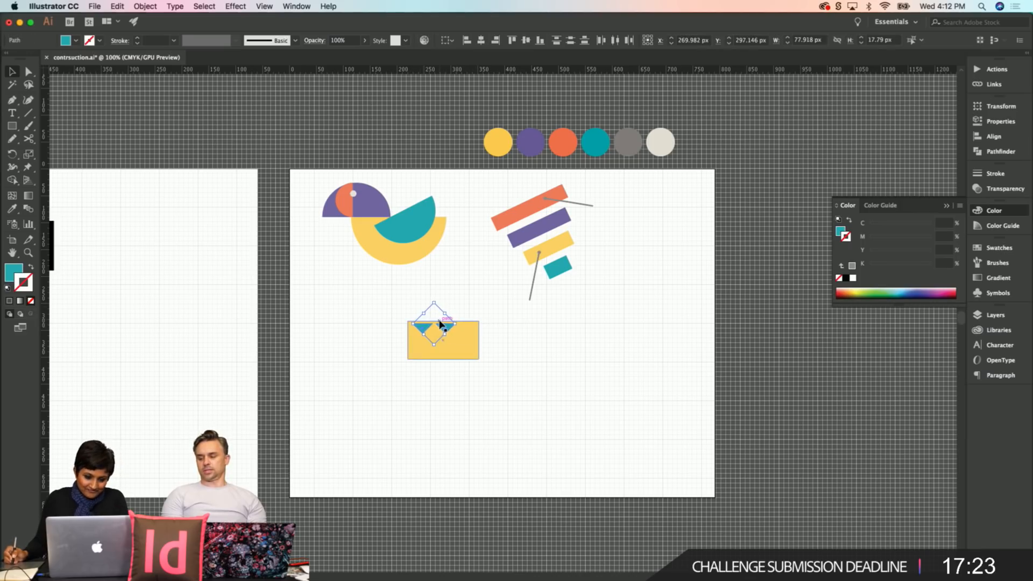
pyautogui.click(479, 304)
pyautogui.moveTo(443, 330); pyautogui.dragTo(464, 334)
pyautogui.click(499, 301)
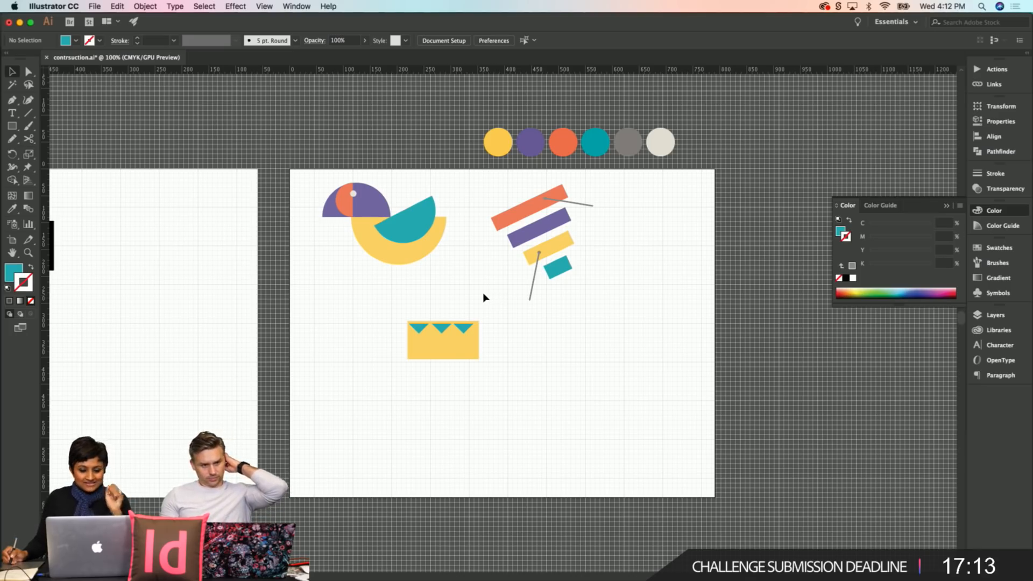
# Step: Shift the rightmost triangle closer to the rectangle's right edge and distribute the three triangles evenly horizontally
pyautogui.moveTo(401, 311); pyautogui.dragTo(465, 314)
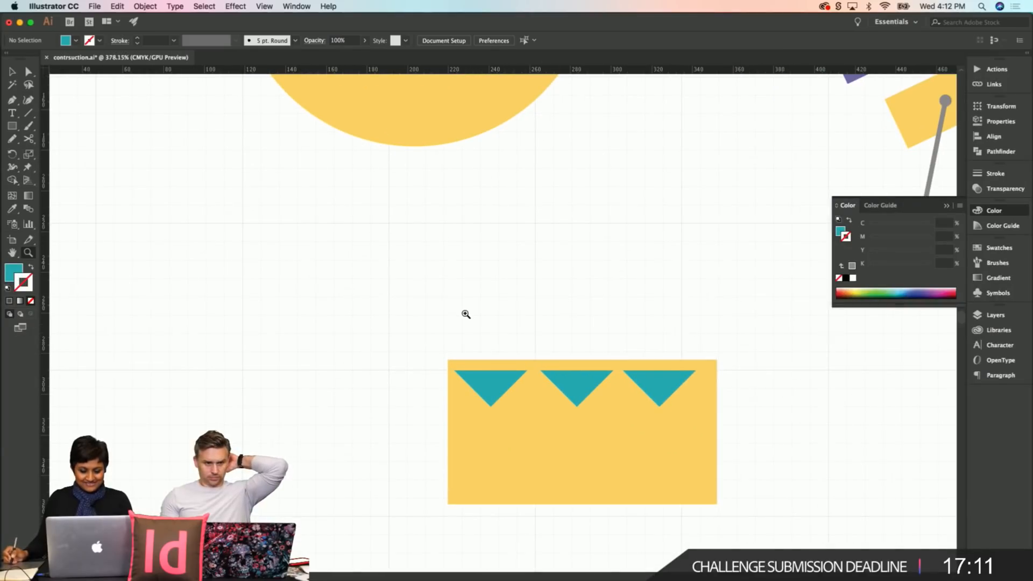
pyautogui.click(666, 388)
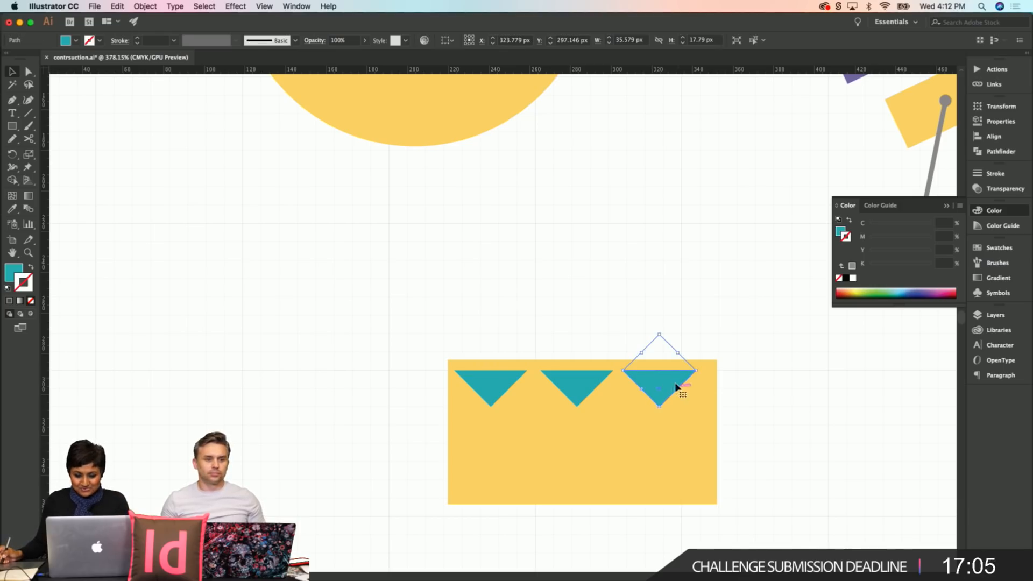
pyautogui.moveTo(669, 380); pyautogui.dragTo(679, 385)
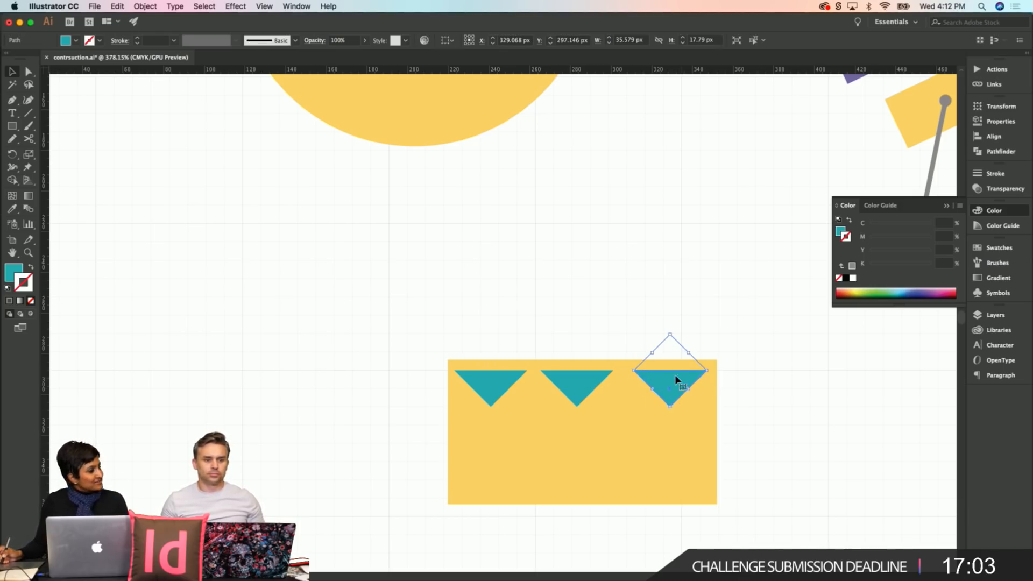
pyautogui.keyDown('shift'); pyautogui.click(592, 387); pyautogui.keyUp('shift')
pyautogui.keyDown('shift'); pyautogui.click(496, 392); pyautogui.keyUp('shift')
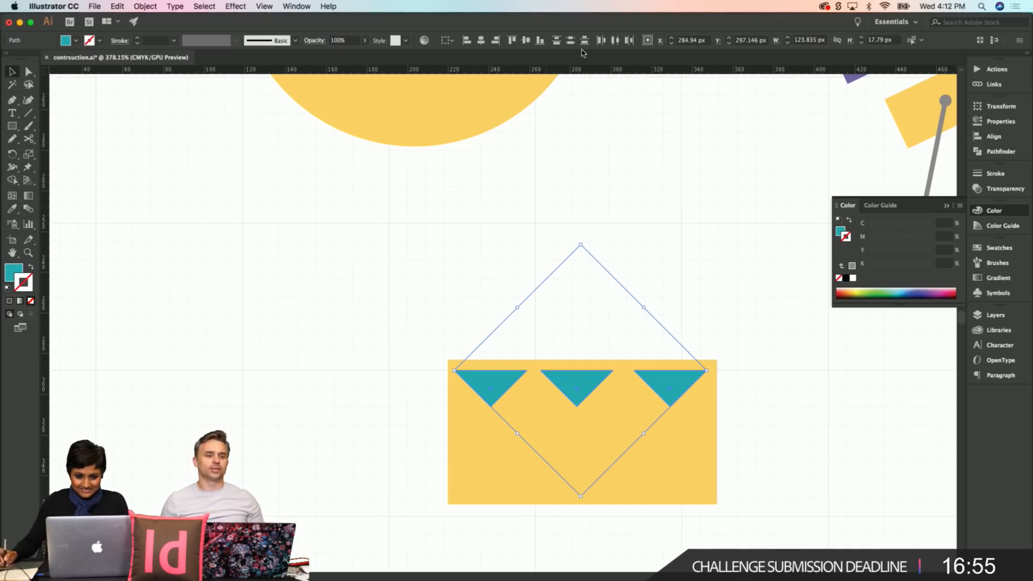
pyautogui.click(614, 42)
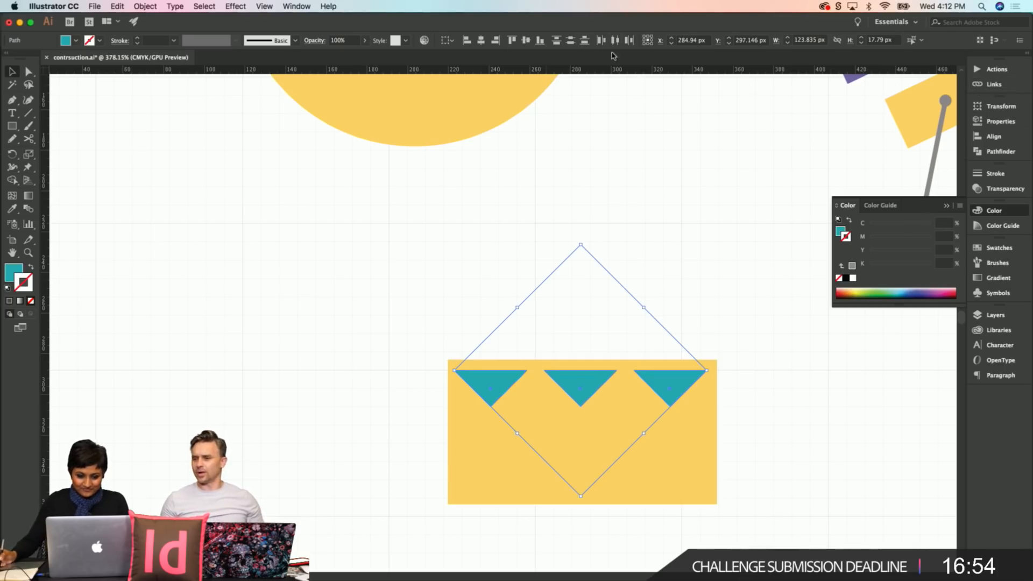
pyautogui.click(743, 331)
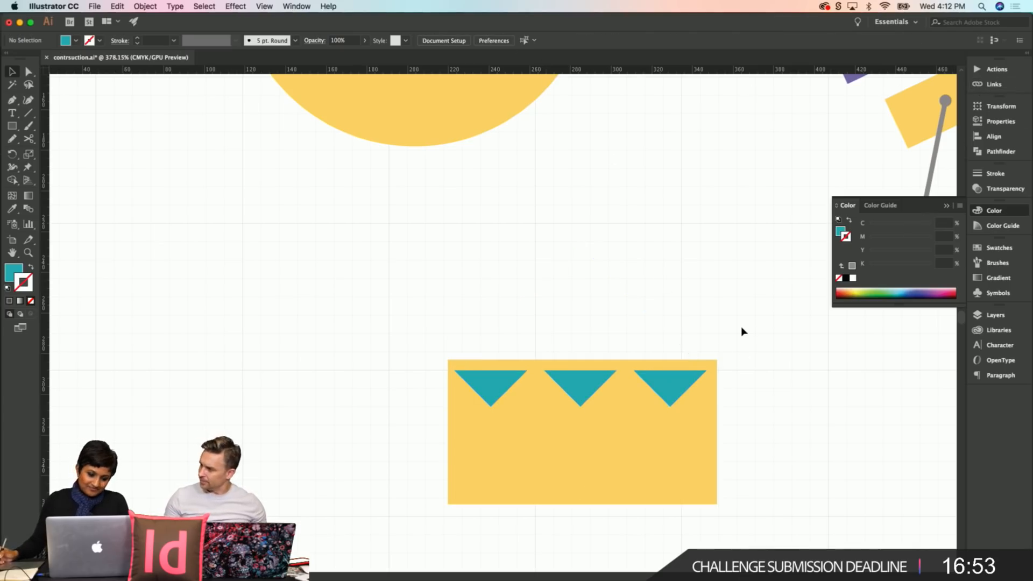
# Step: Group the three teal triangles and centre them horizontally with the yellow rectangle
pyautogui.click(506, 390)
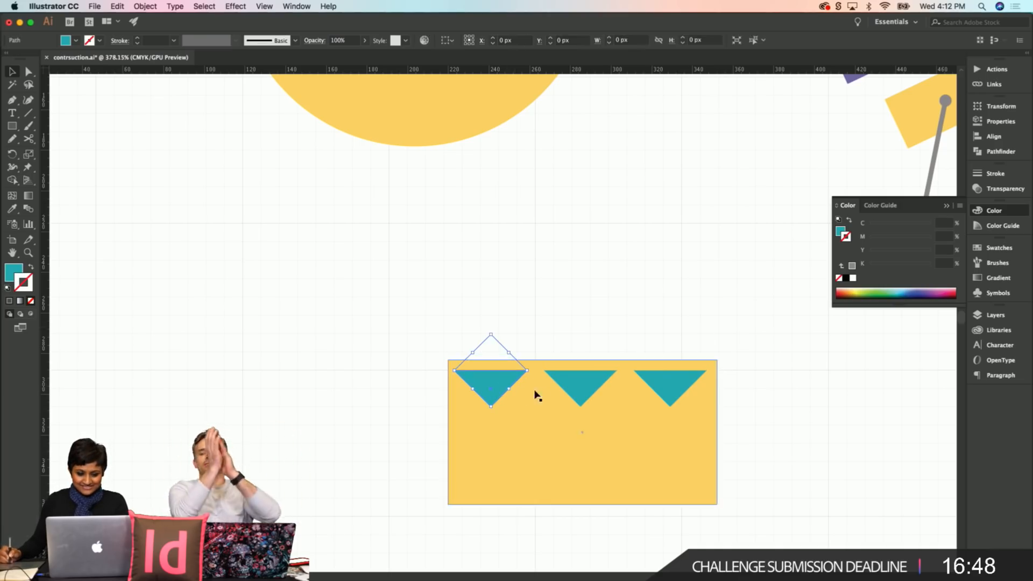
pyautogui.click(577, 390)
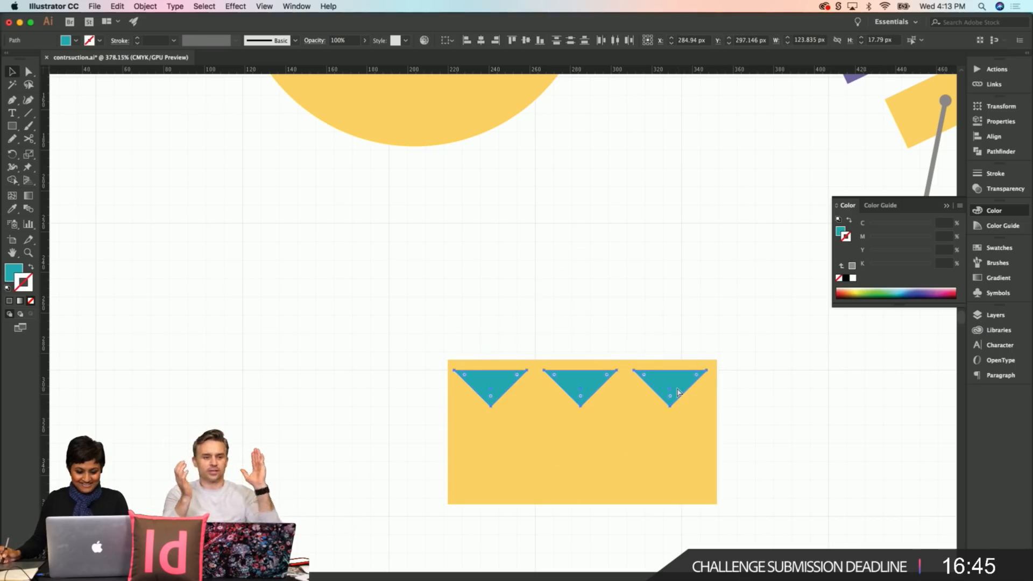
pyautogui.click(683, 396)
pyautogui.click(500, 473)
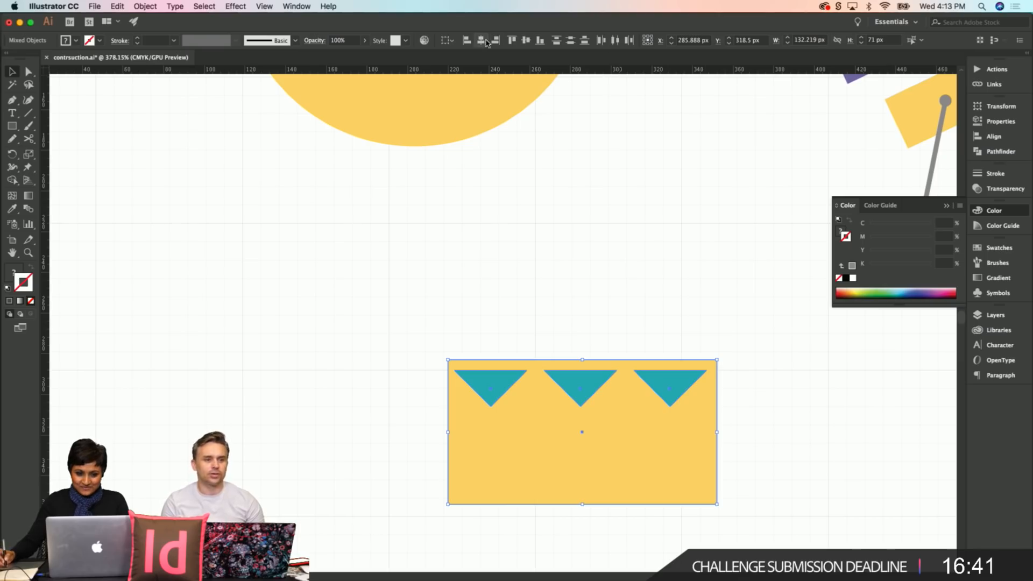
pyautogui.click(624, 341)
# Step: Group the yellow bar's grey line and circle, copy them above the yellow rectangle and rotate the copy so its circle end slopes down to the right
pyautogui.press('z')
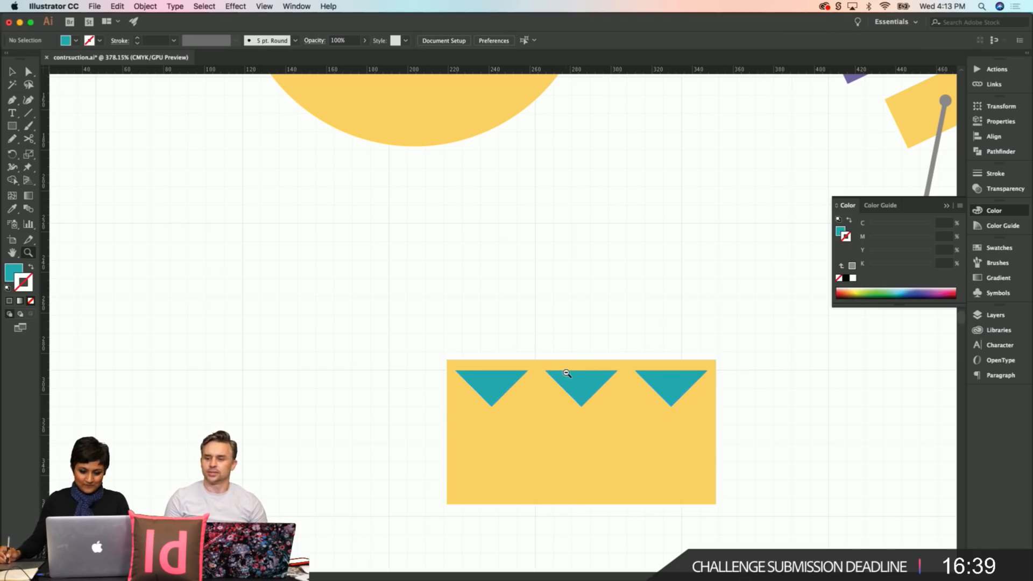
pyautogui.keyDown('alt'); pyautogui.click(566, 373); pyautogui.keyUp('alt')
pyautogui.keyDown('alt'); pyautogui.click(566, 372); pyautogui.keyUp('alt')
pyautogui.keyDown('alt'); pyautogui.click(567, 371); pyautogui.keyUp('alt')
pyautogui.moveTo(429, 258); pyautogui.dragTo(572, 316)
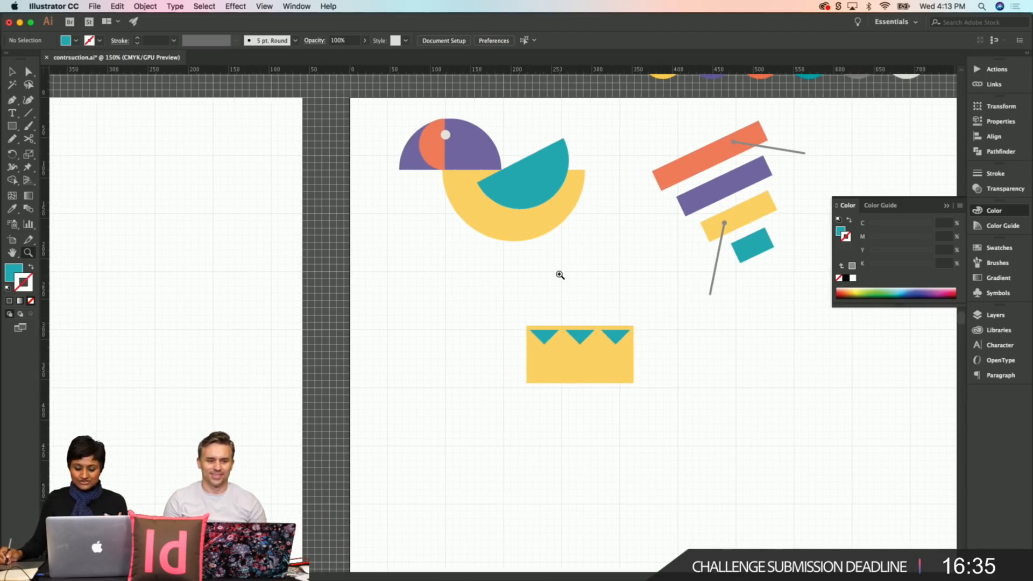
pyautogui.press('v')
pyautogui.click(725, 223)
pyautogui.click(720, 259)
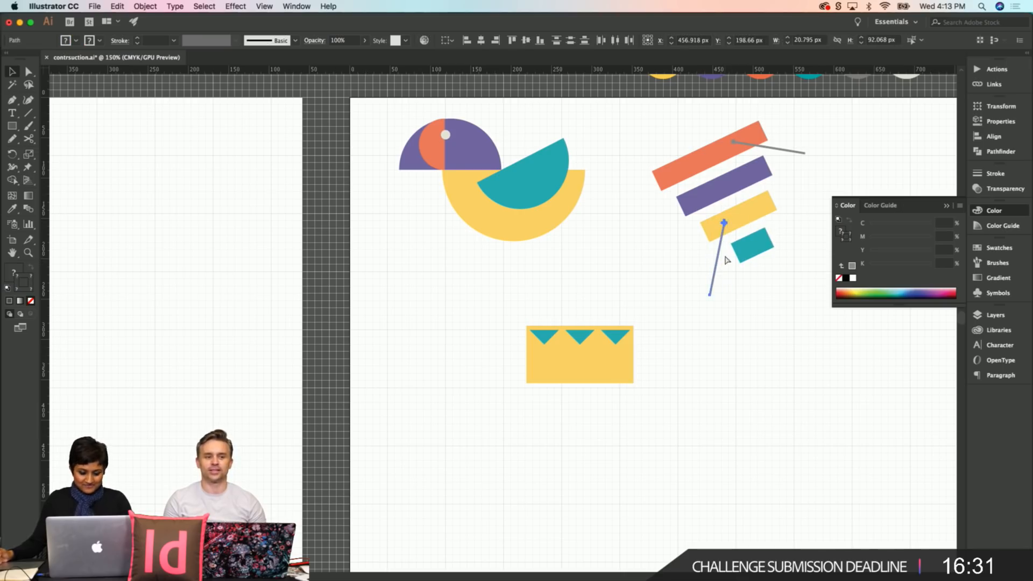
pyautogui.moveTo(720, 257); pyautogui.dragTo(519, 299)
pyautogui.moveTo(529, 258); pyautogui.dragTo(538, 310)
# Step: Duplicate the slanted grey line to the right and rotate the duplicate 180 degrees so its circle is at the left end
pyautogui.moveTo(539, 309); pyautogui.dragTo(593, 298)
pyautogui.click(684, 263)
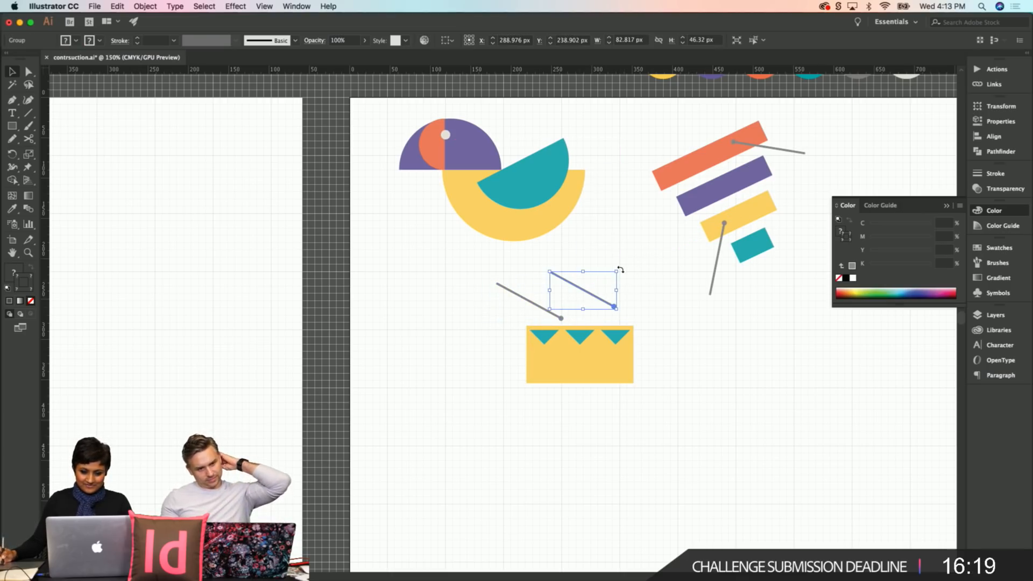
pyautogui.moveTo(621, 266); pyautogui.dragTo(632, 302)
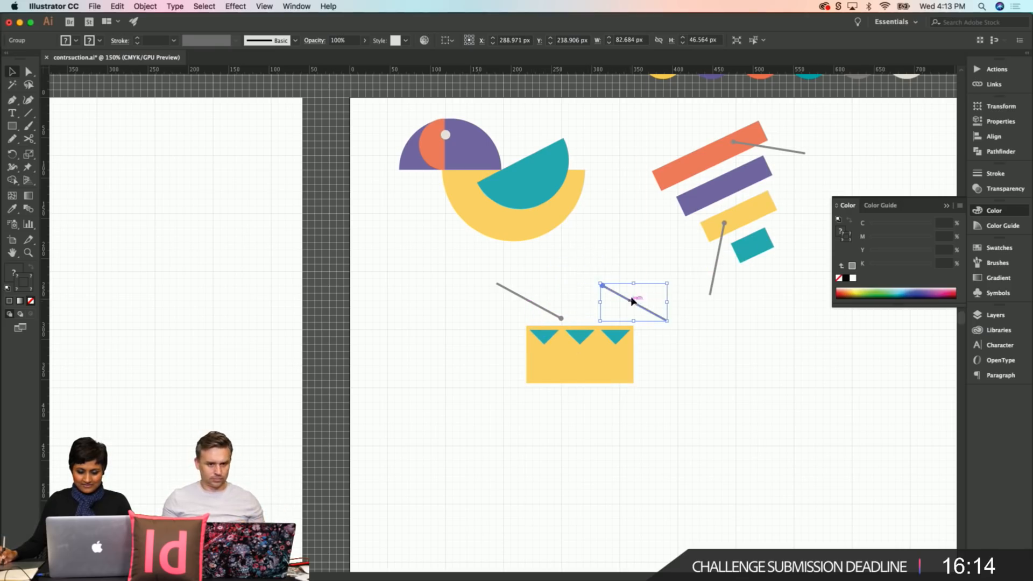
pyautogui.click(670, 273)
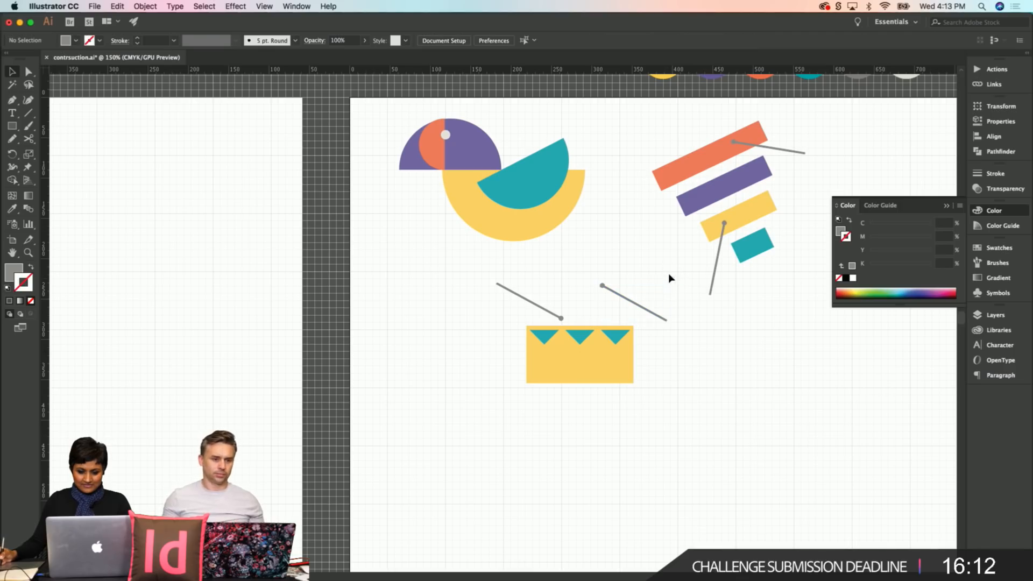
# Step: Tilt the second grey line so it rises to the right from its circle, and move it up slightly beside the first line
pyautogui.click(619, 297)
pyautogui.moveTo(599, 279); pyautogui.dragTo(582, 305)
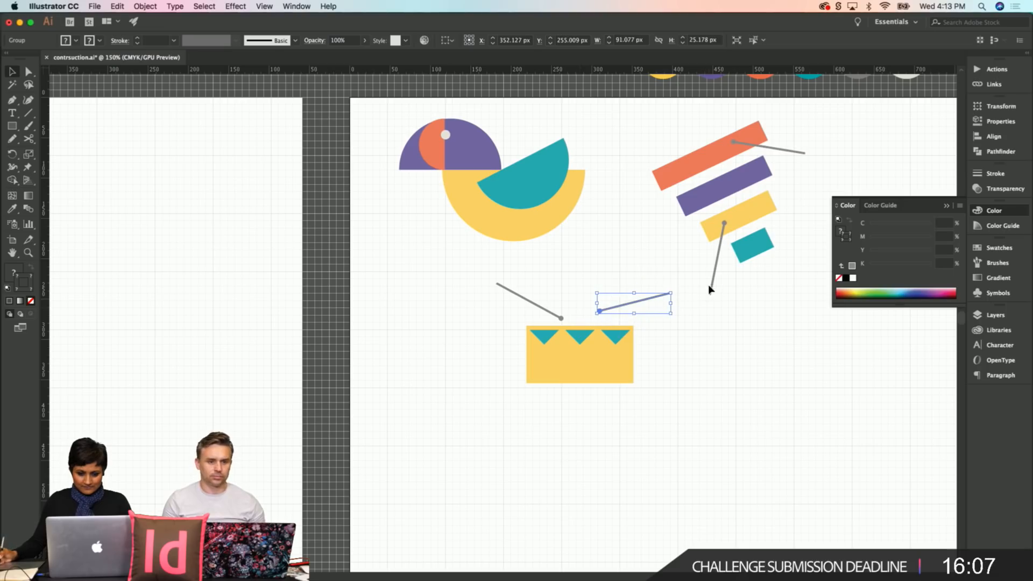
pyautogui.moveTo(647, 303); pyautogui.dragTo(640, 290)
pyautogui.click(705, 399)
pyautogui.press('z')
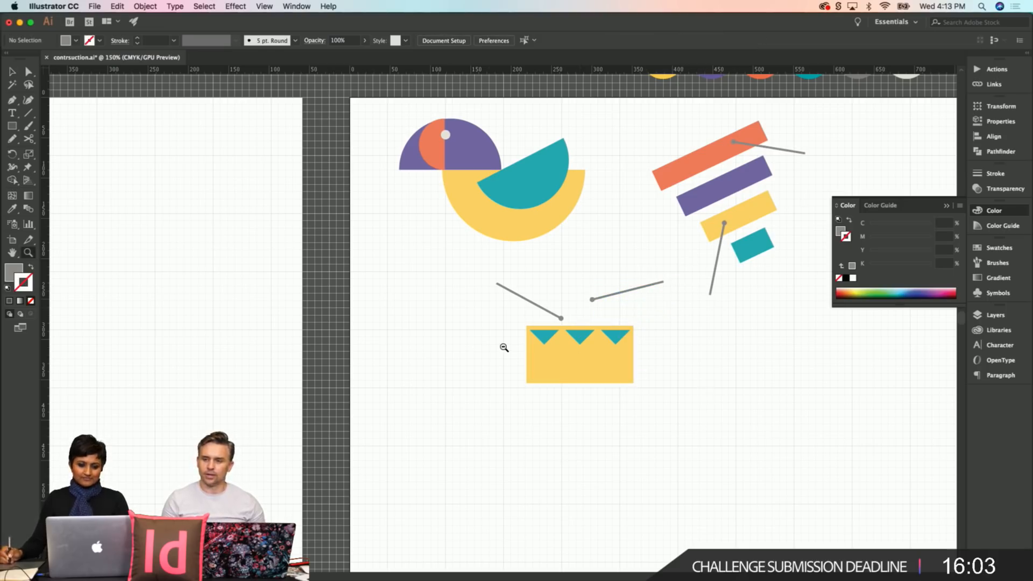
# Step: Duplicate the three teal triangles below the yellow rectangle, rotated to point upward, and recolour the copy with the bird's purple
pyautogui.keyDown('alt'); pyautogui.click(504, 351); pyautogui.keyUp('alt')
pyautogui.moveTo(470, 341); pyautogui.dragTo(446, 397)
pyautogui.press('v')
pyautogui.click(528, 349)
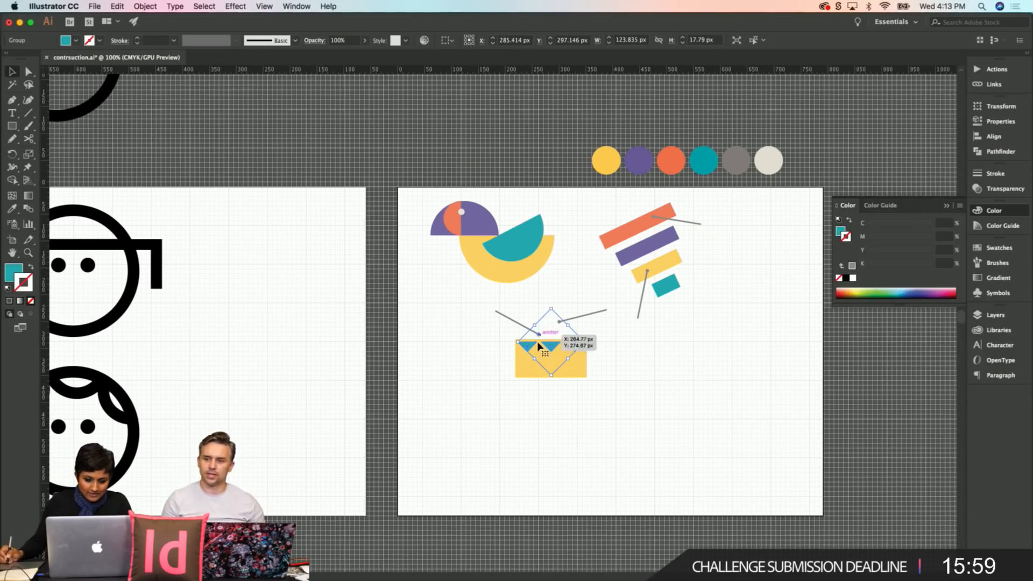
pyautogui.moveTo(526, 348); pyautogui.dragTo(557, 414)
pyautogui.click(480, 223)
pyautogui.press('v')
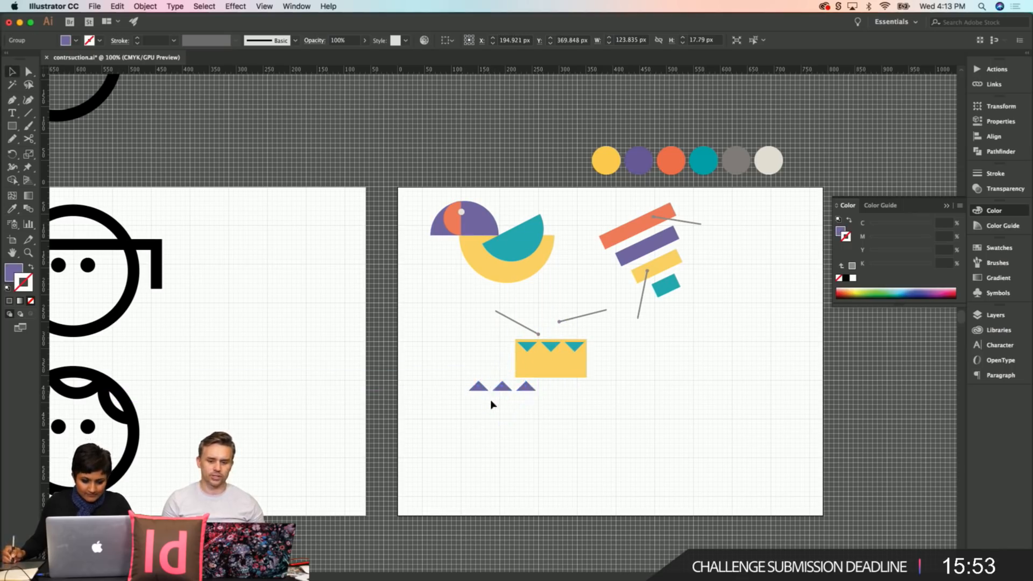
# Step: Move the purple triangle group onto the yellow rectangle, along its lower edge and beneath the teal triangles
pyautogui.click(485, 417)
pyautogui.moveTo(500, 391); pyautogui.dragTo(549, 374)
pyautogui.click(577, 422)
pyautogui.moveTo(662, 363); pyautogui.dragTo(672, 385)
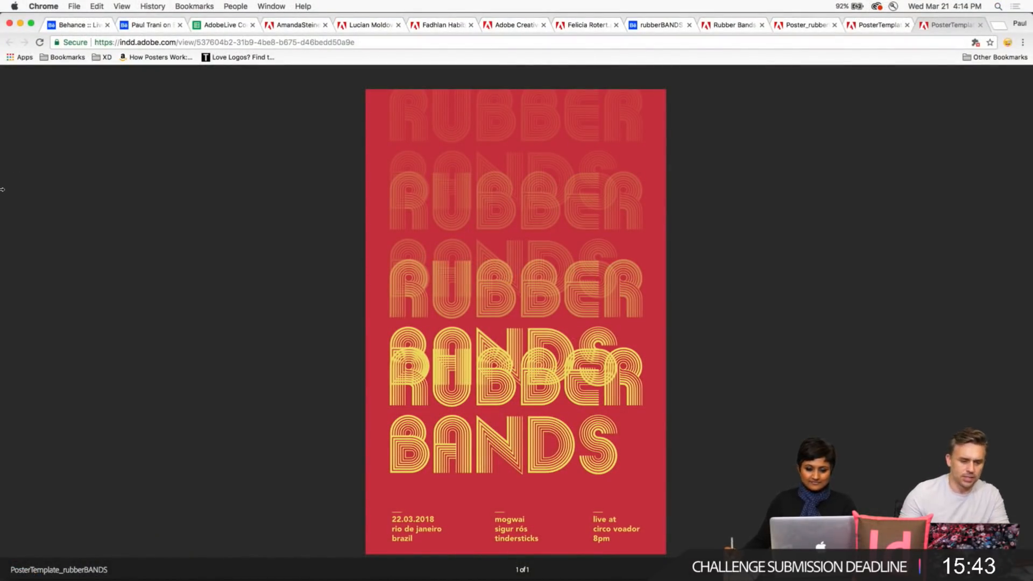
# Step: Switch to Chrome and read the poster challenge instructions on the Behance live page
pyautogui.click(80, 30)
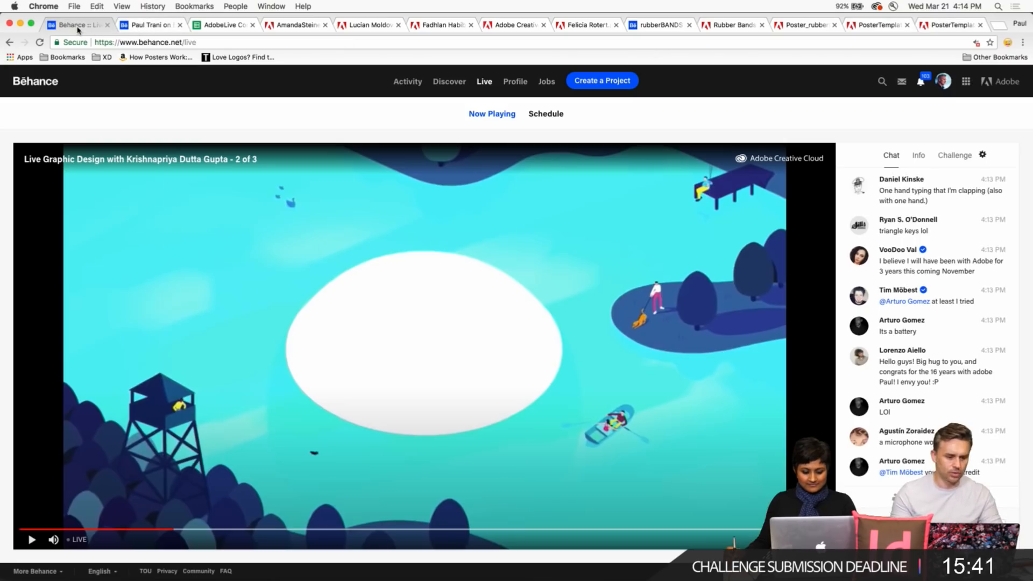
pyautogui.click(955, 155)
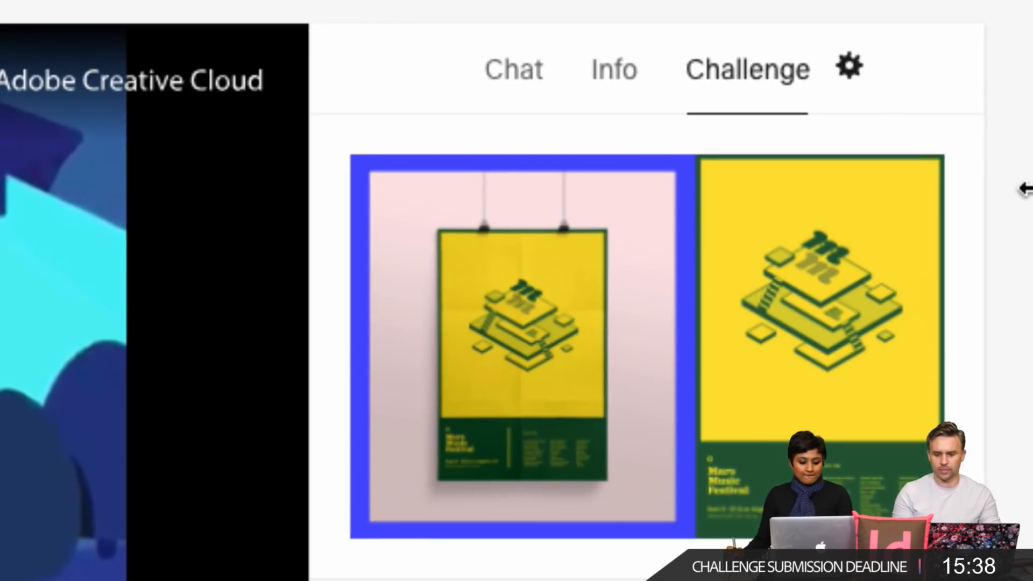
pyautogui.scroll(-6, 645, 291)
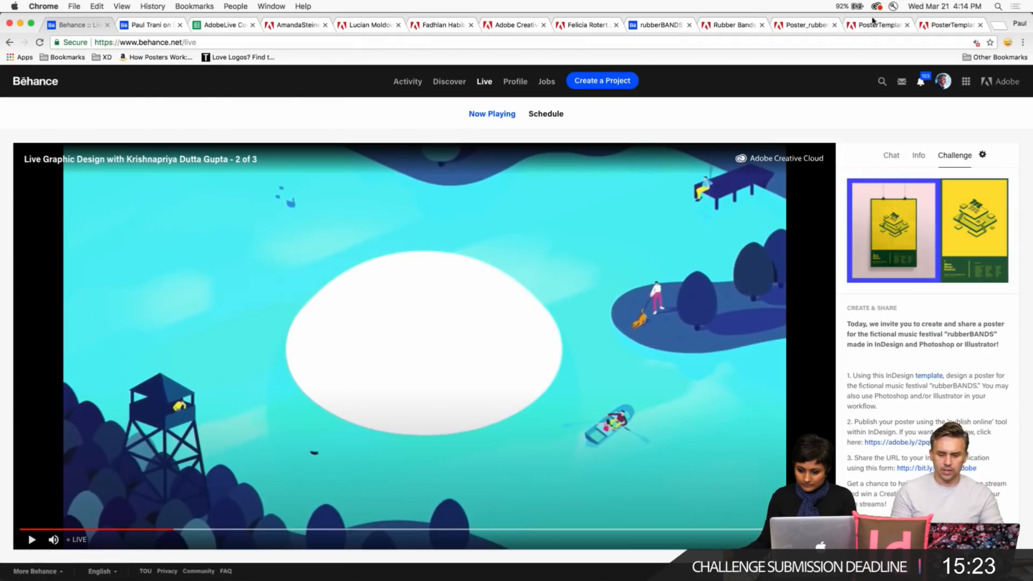
# Step: View the red RUBBER BANDS poster and the cream RUBBERBAND FESTIVAL poster, each in full screen
pyautogui.click(951, 27)
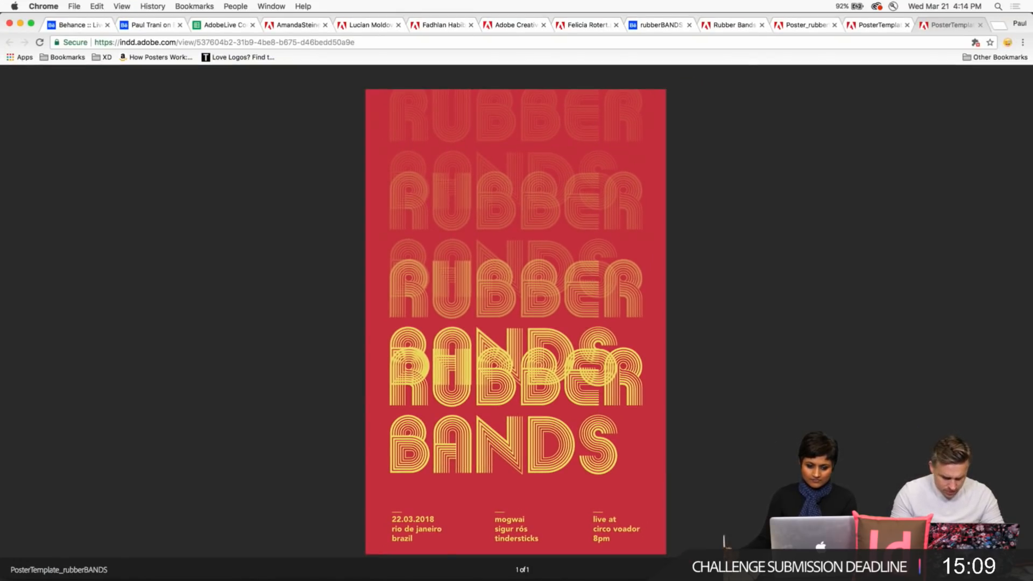
pyautogui.press('ctrl+super+f')
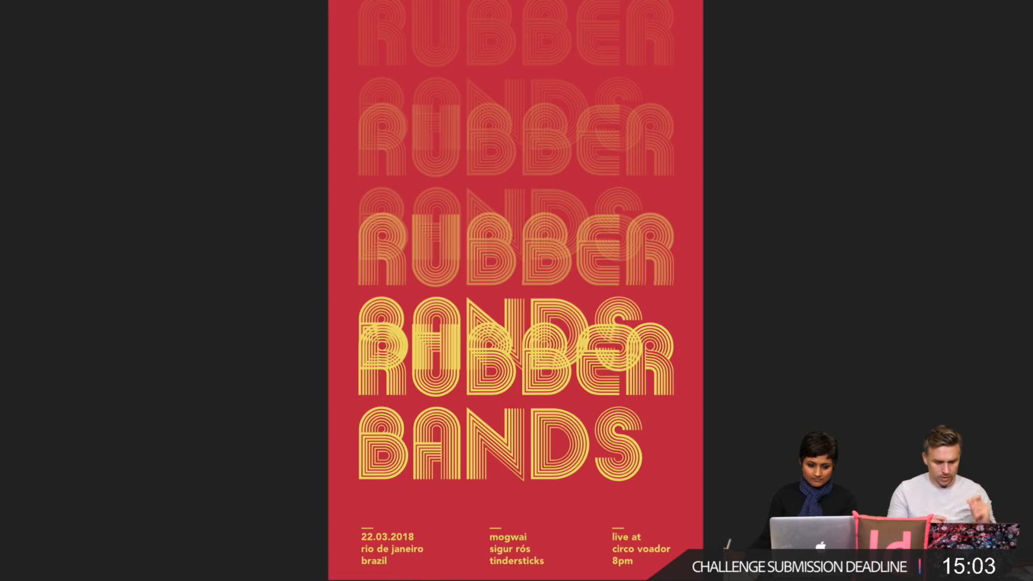
pyautogui.press('Escape')
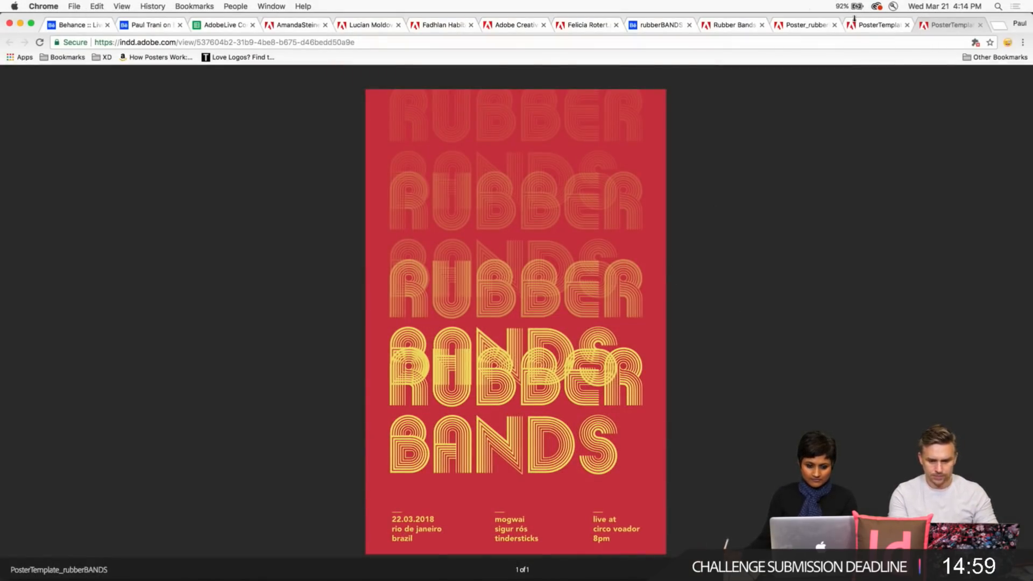
pyautogui.click(876, 25)
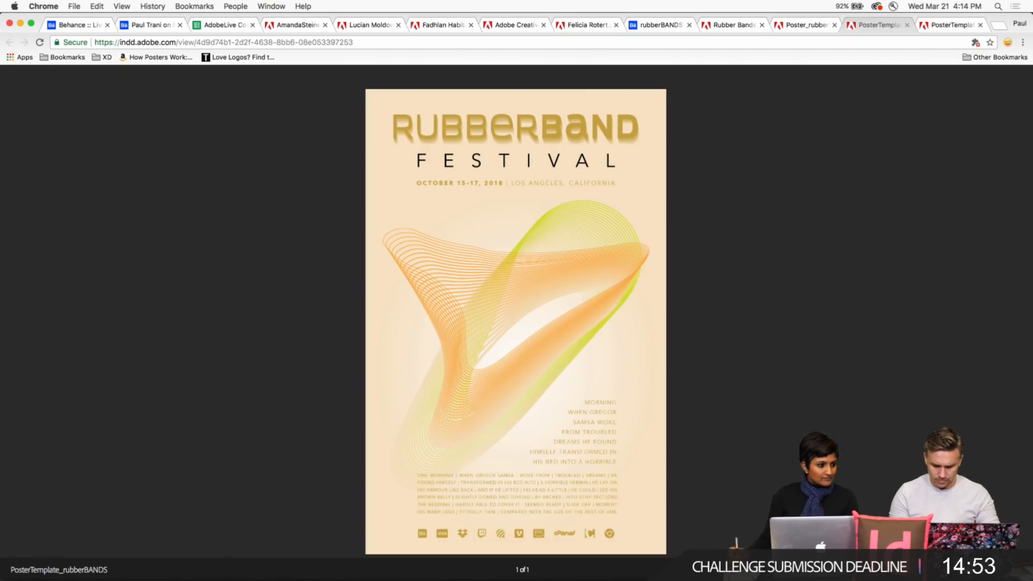
pyautogui.press('ctrl+super+f')
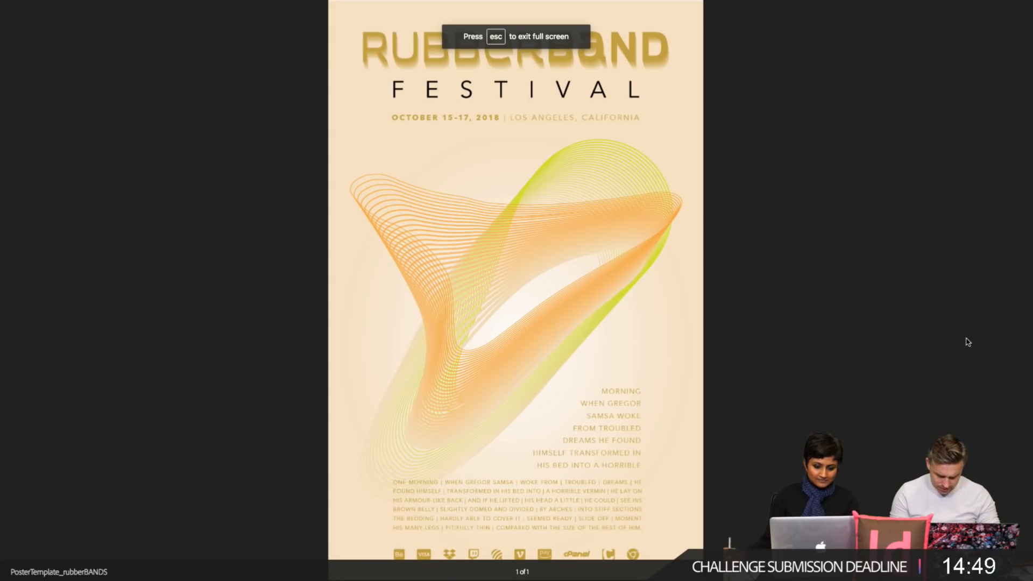
pyautogui.press('Escape')
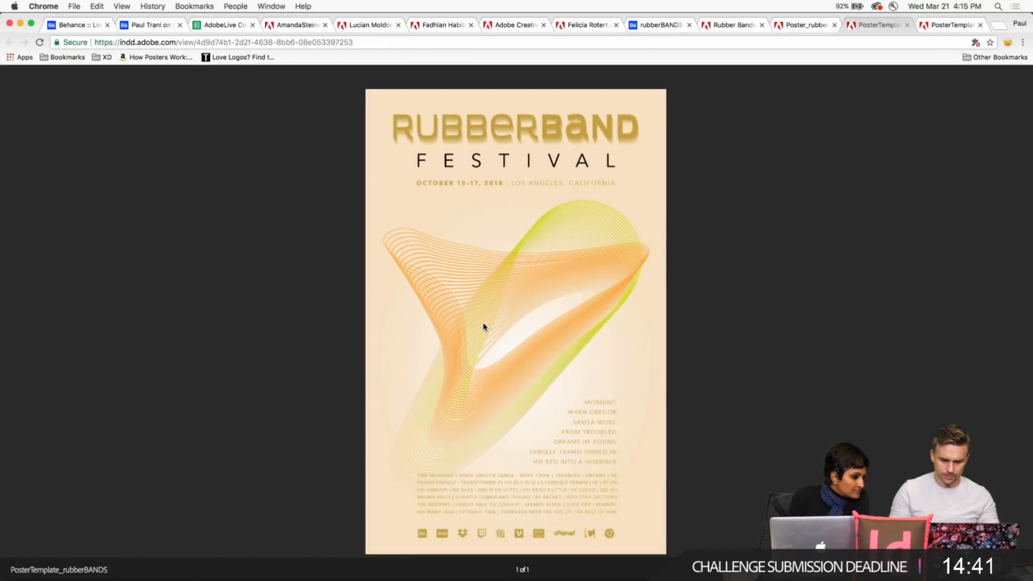
# Step: View the Berlin rubberBANDS Music Festival poster and the Golden Gate Park festival poster in full screen
pyautogui.click(797, 27)
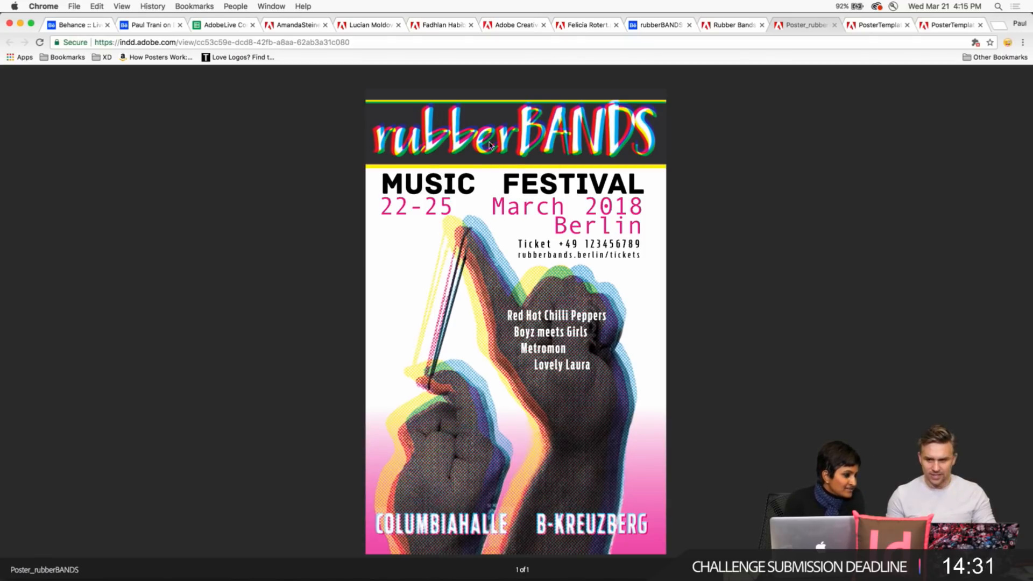
pyautogui.click(30, 24)
pyautogui.moveTo(415, 3)
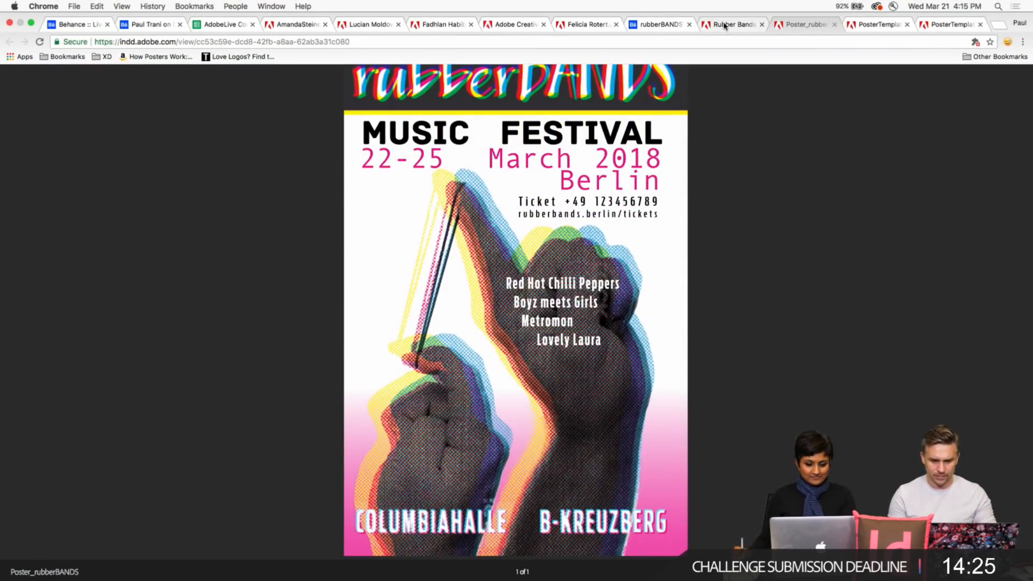
pyautogui.click(724, 25)
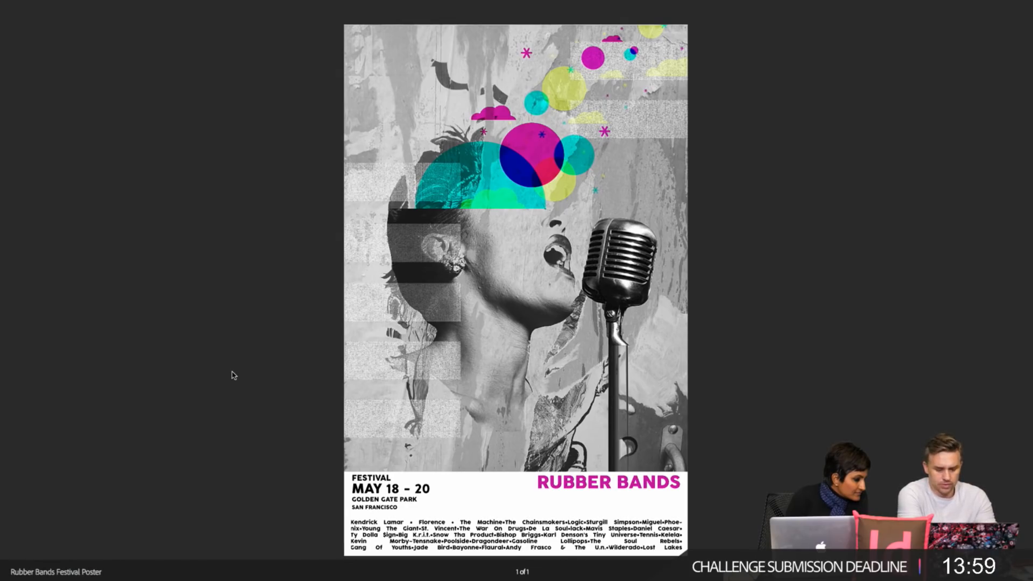
# Step: Open the RUBBER BANDS 80s Music Festival project on Behance and examine its poster enlarged
pyautogui.moveTo(260, 3)
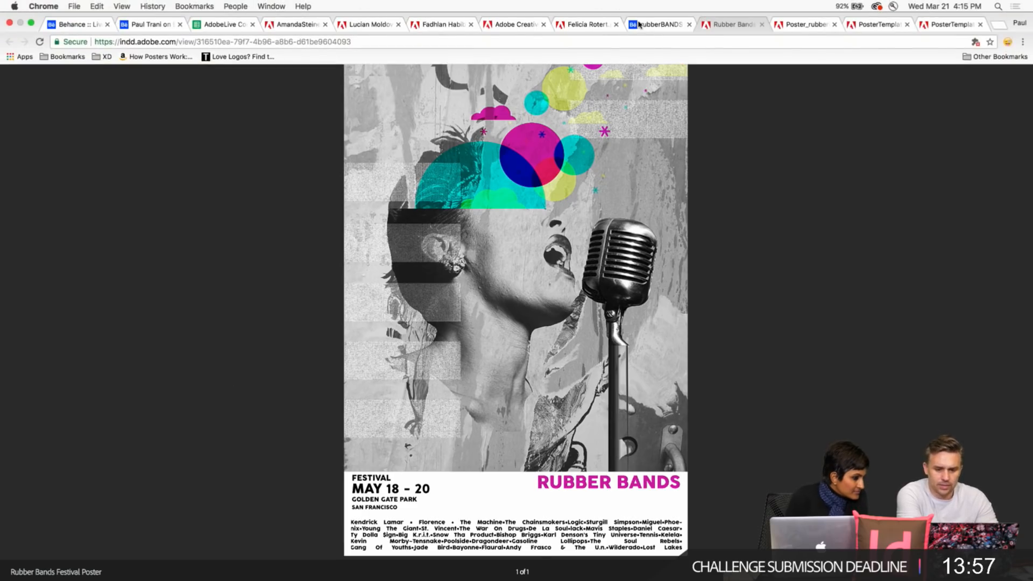
pyautogui.click(651, 30)
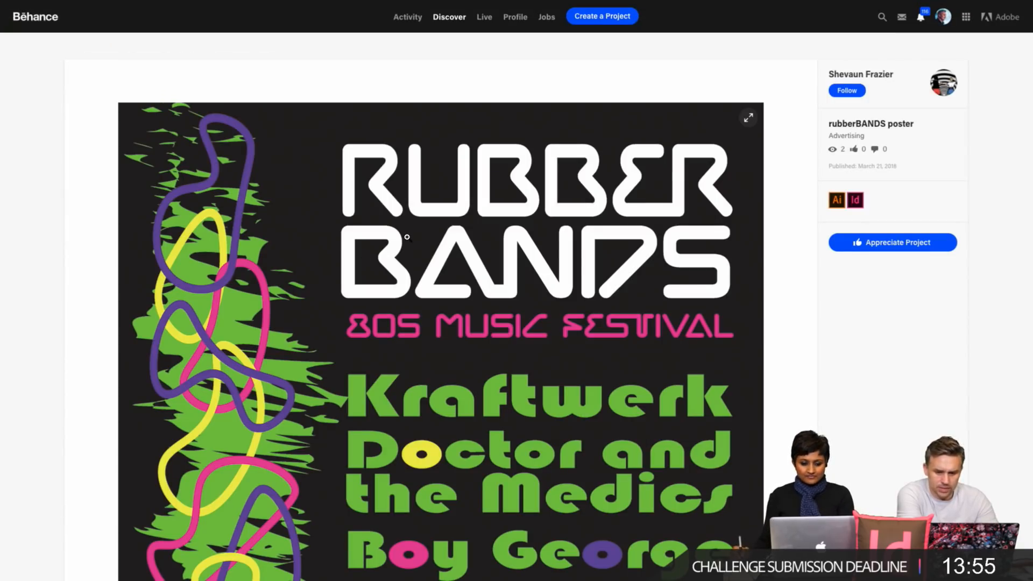
pyautogui.click(427, 312)
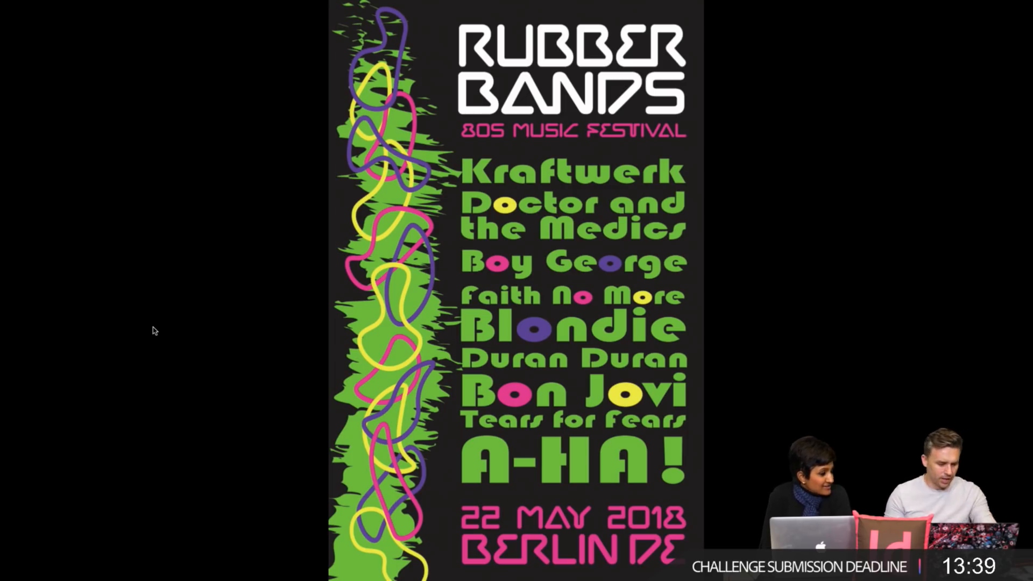
pyautogui.click(154, 329)
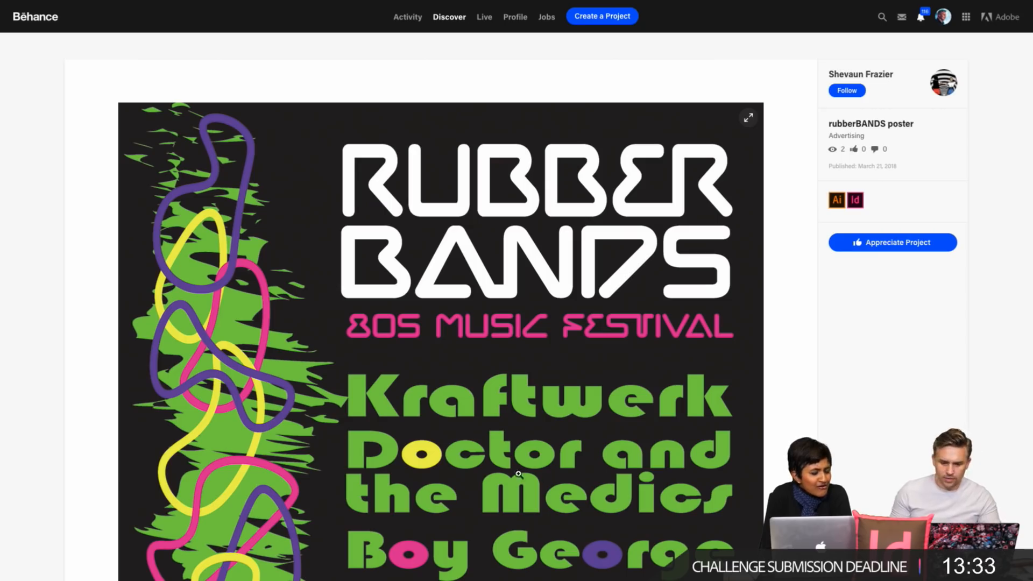
pyautogui.click(547, 485)
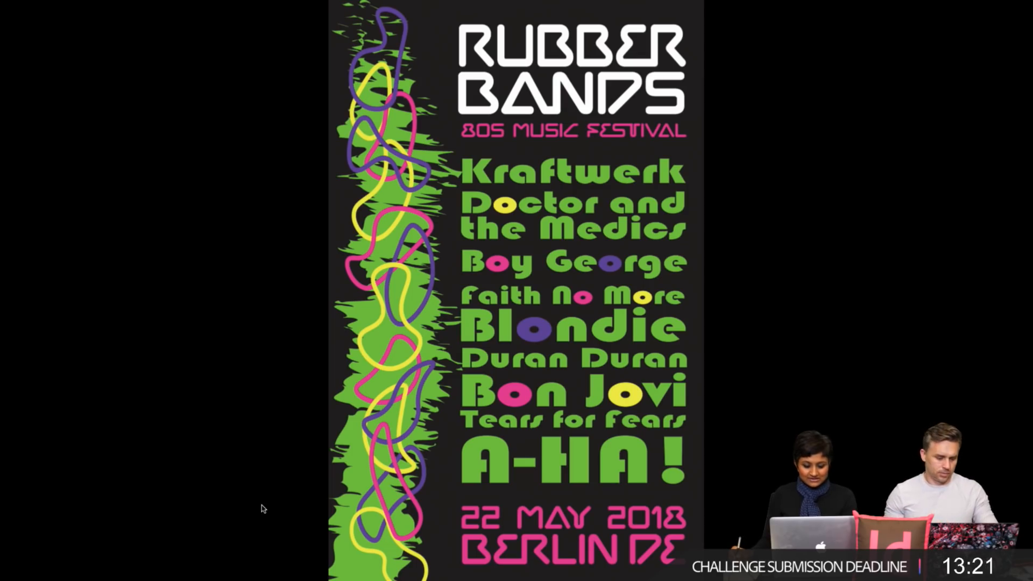
pyautogui.click(263, 508)
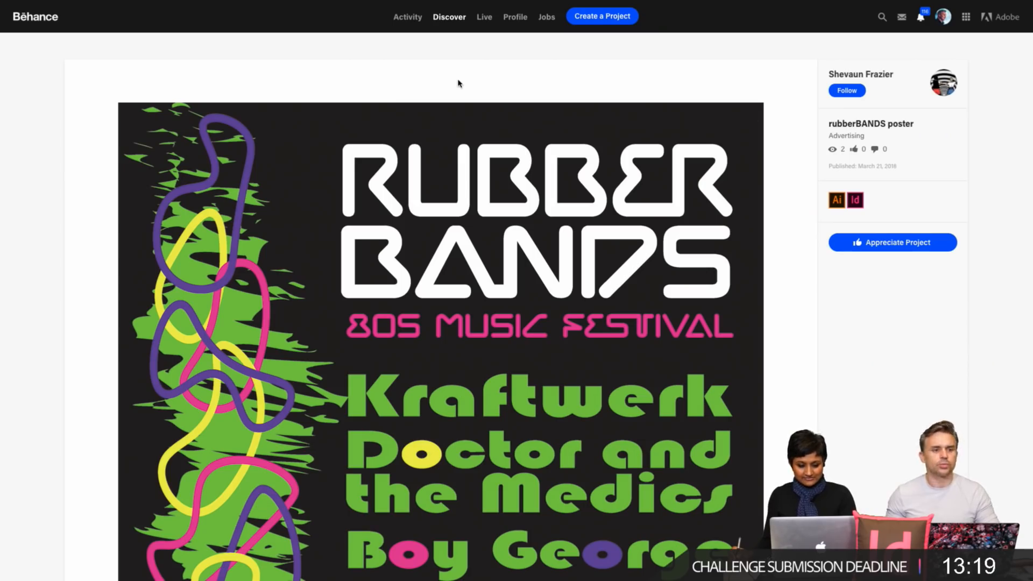
# Step: Revisit the Golden Gate Park poster and view the Tulsa Recreation Center music festival poster
pyautogui.moveTo(481, 5)
pyautogui.click(738, 24)
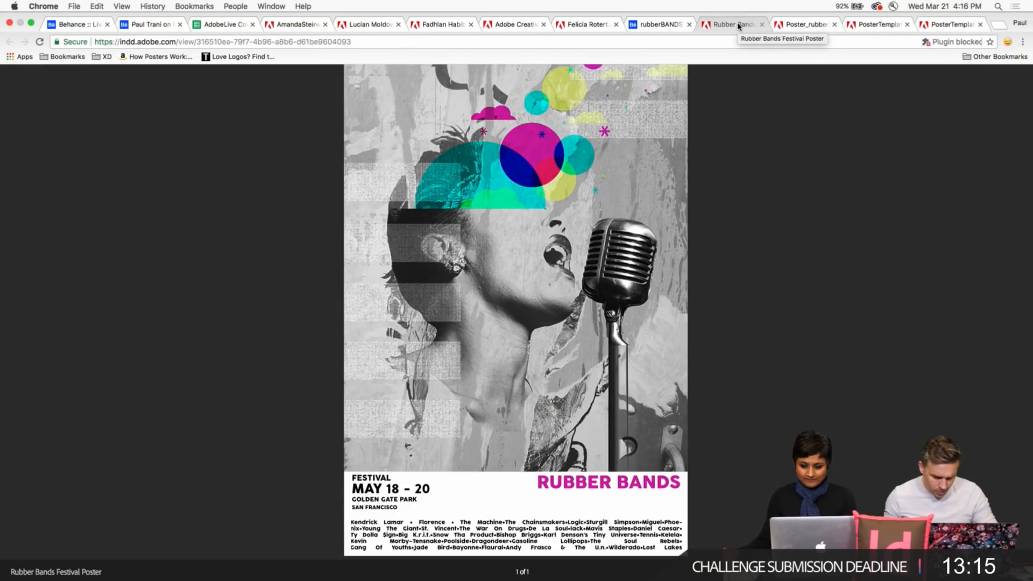
pyautogui.moveTo(652, 3)
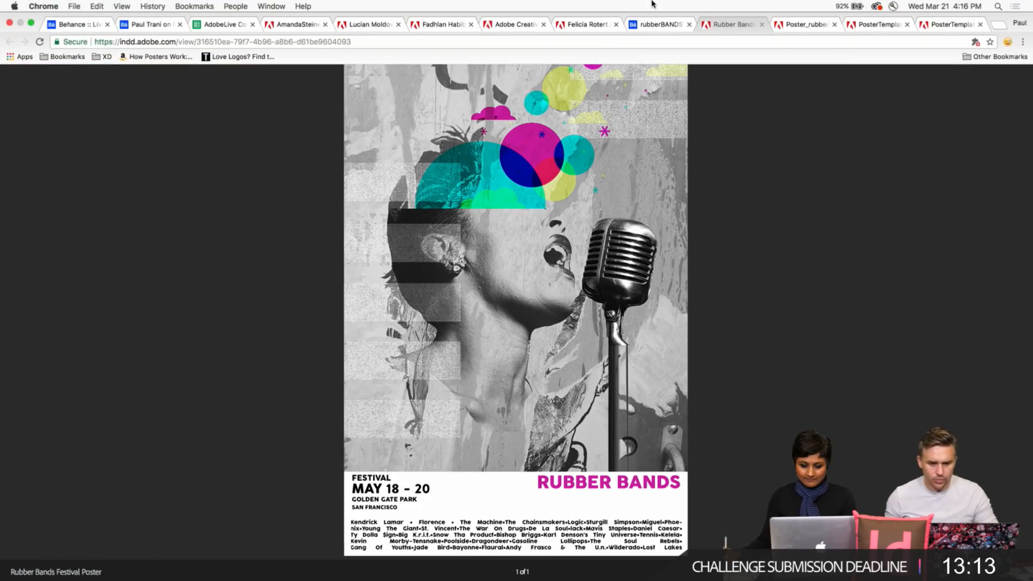
pyautogui.click(667, 24)
pyautogui.click(588, 24)
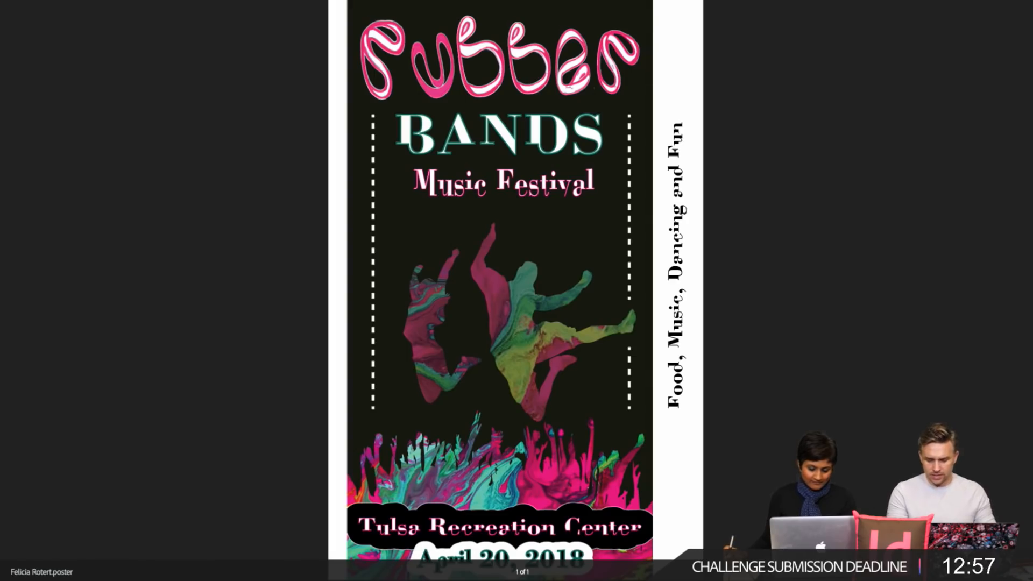
# Step: Open the Rubber Bands Jazz Festival poster and examine it from title to dates in full-screen view
pyautogui.moveTo(366, 2)
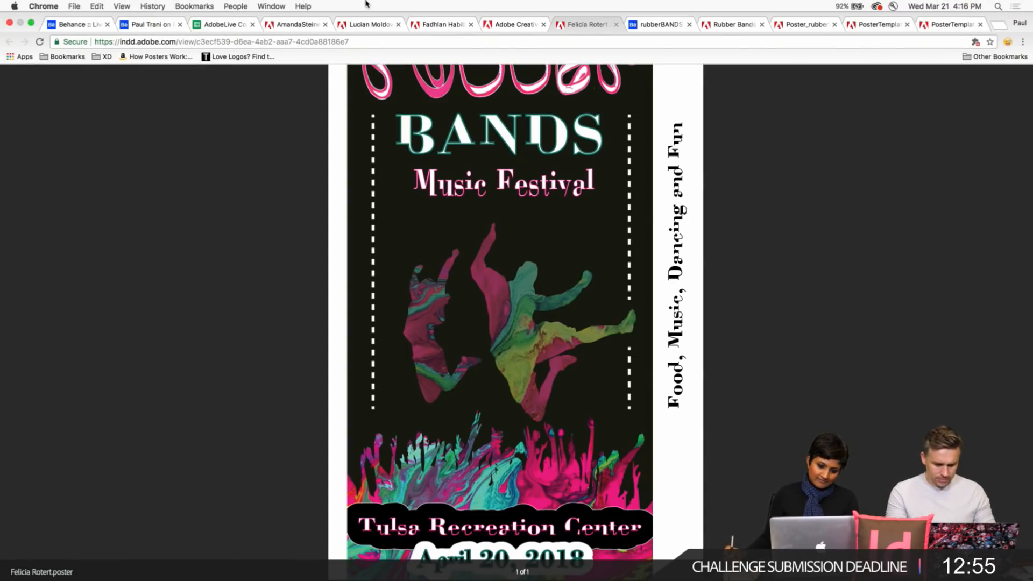
pyautogui.click(509, 25)
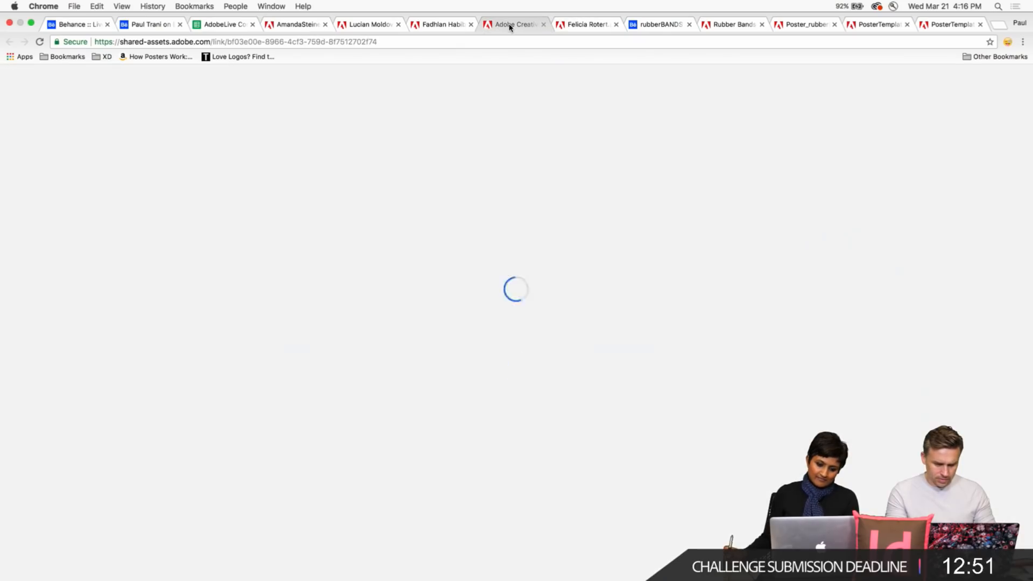
pyautogui.scroll(-3, 439, 203)
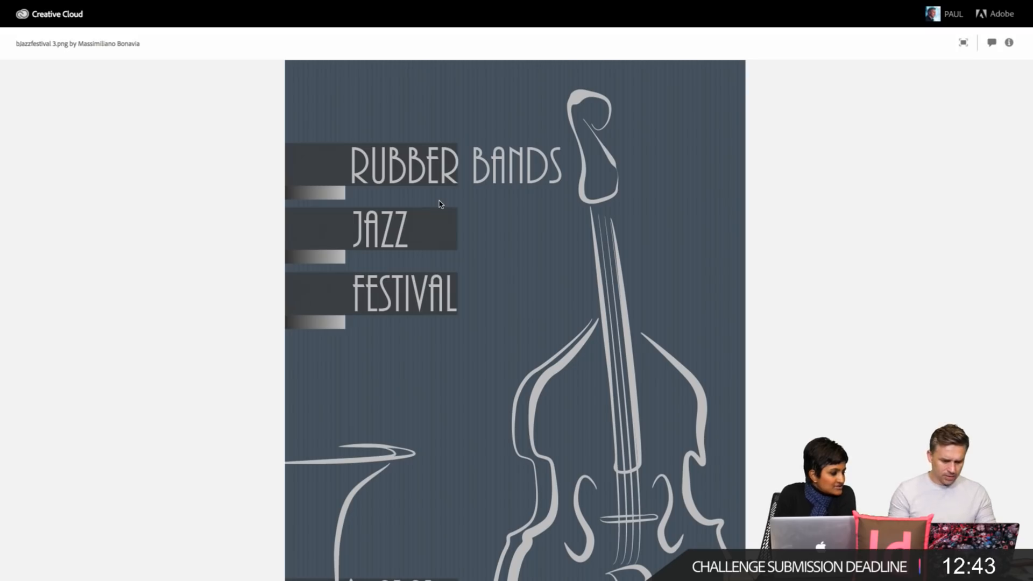
pyautogui.scroll(-2, 440, 203)
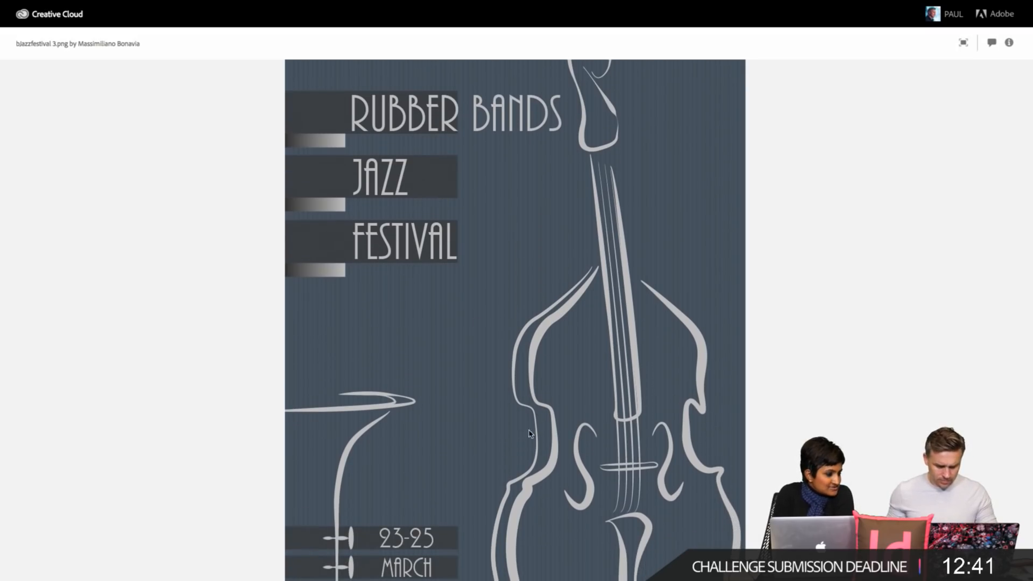
pyautogui.scroll(-2, 631, 274)
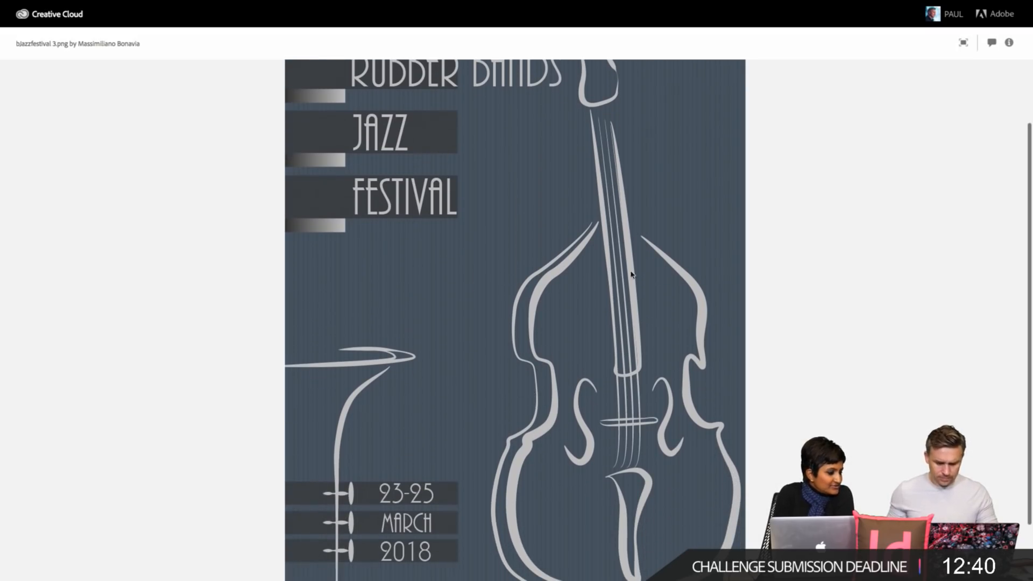
pyautogui.click(963, 42)
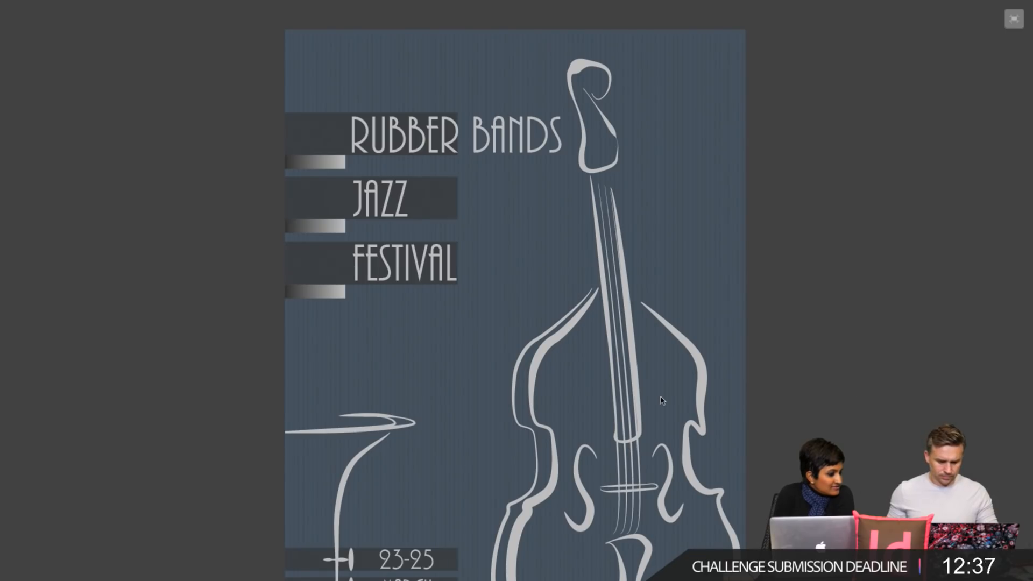
pyautogui.scroll(-6, 662, 401)
pyautogui.scroll(5, 662, 401)
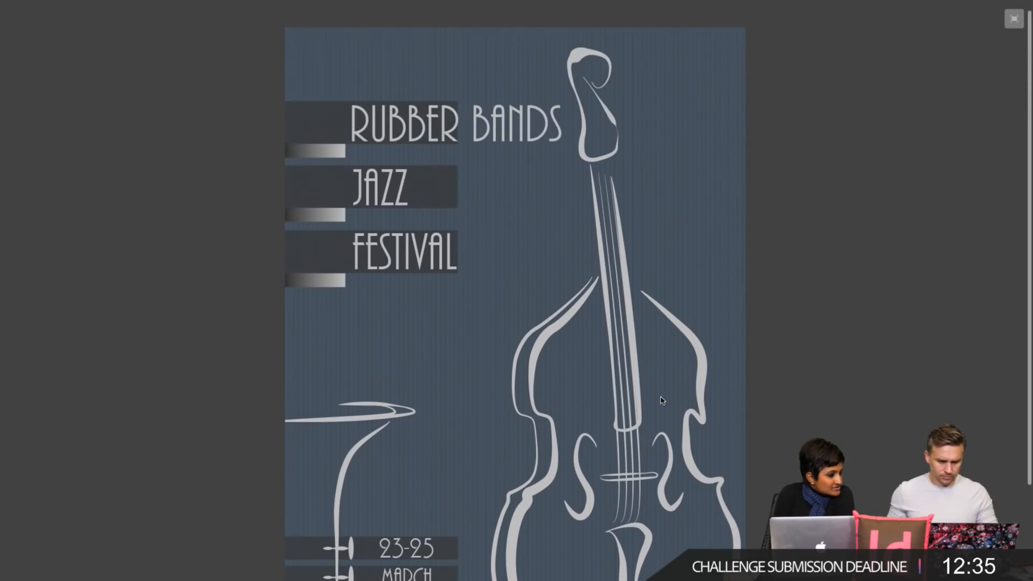
pyautogui.scroll(-5, 661, 401)
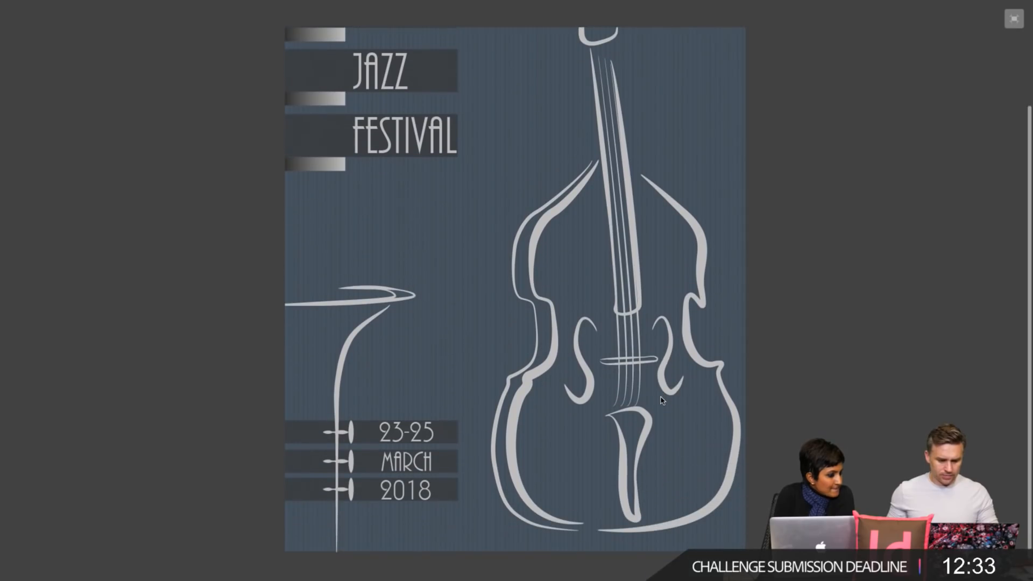
# Step: View the Adobe-presented RUBBER BANDS 2018 poster with the amplifier and pink leaves
pyautogui.moveTo(388, 4)
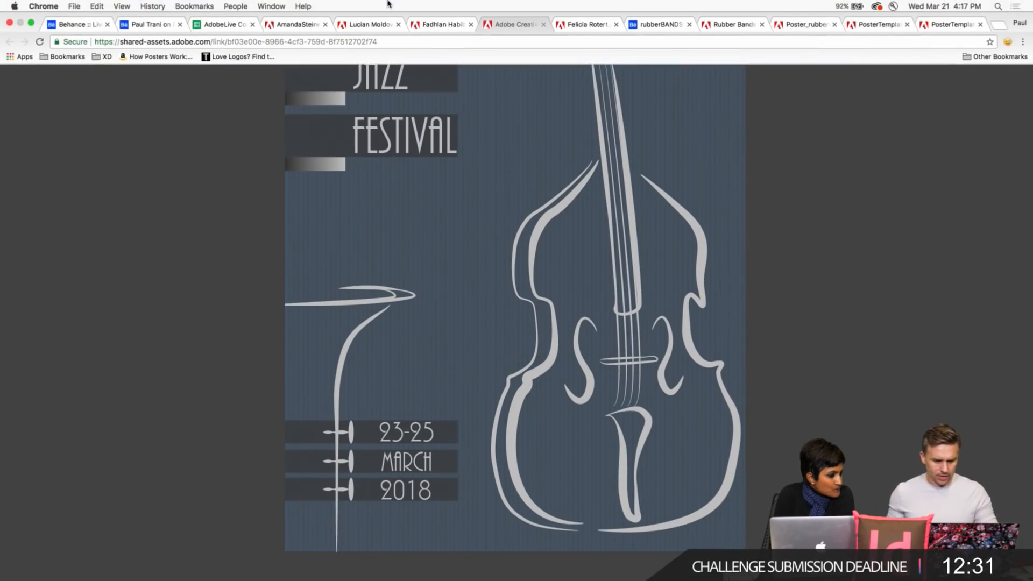
pyautogui.click(454, 26)
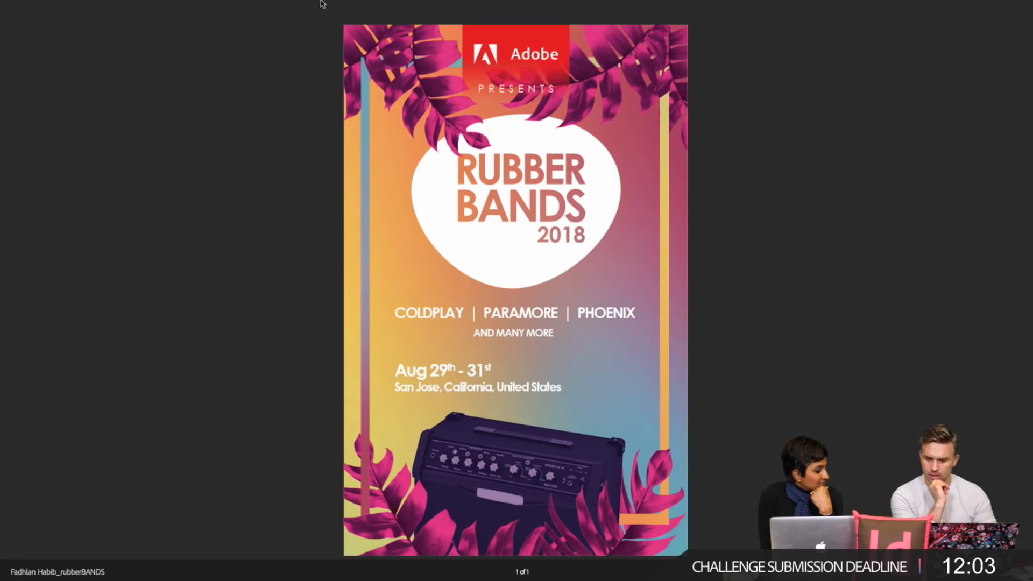
pyautogui.moveTo(322, 4)
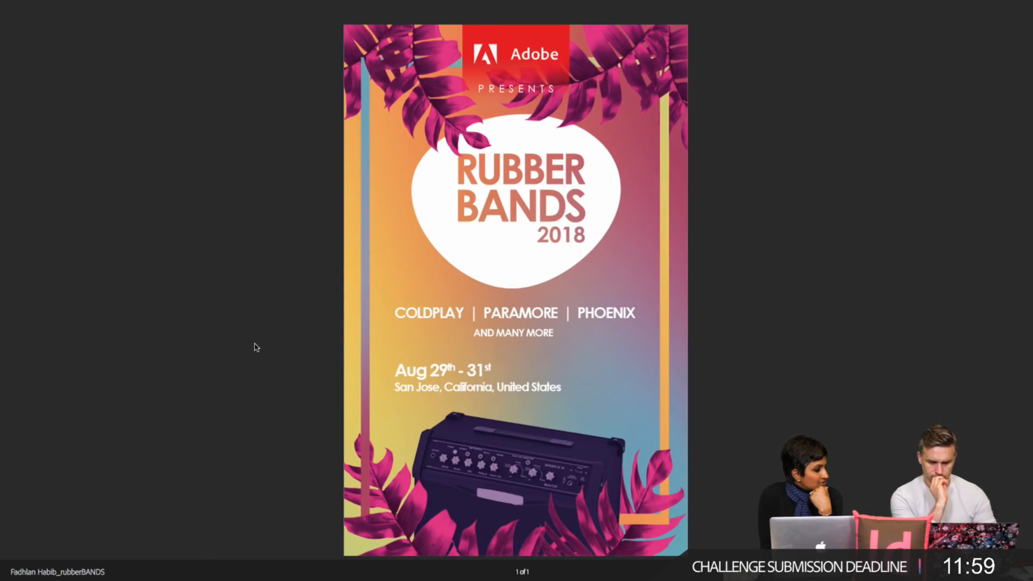
# Step: View the navy rubber BANDS music festival poster, and examine the RUBBER BANDS lettering on the magenta Portland poster up close
pyautogui.moveTo(383, 4)
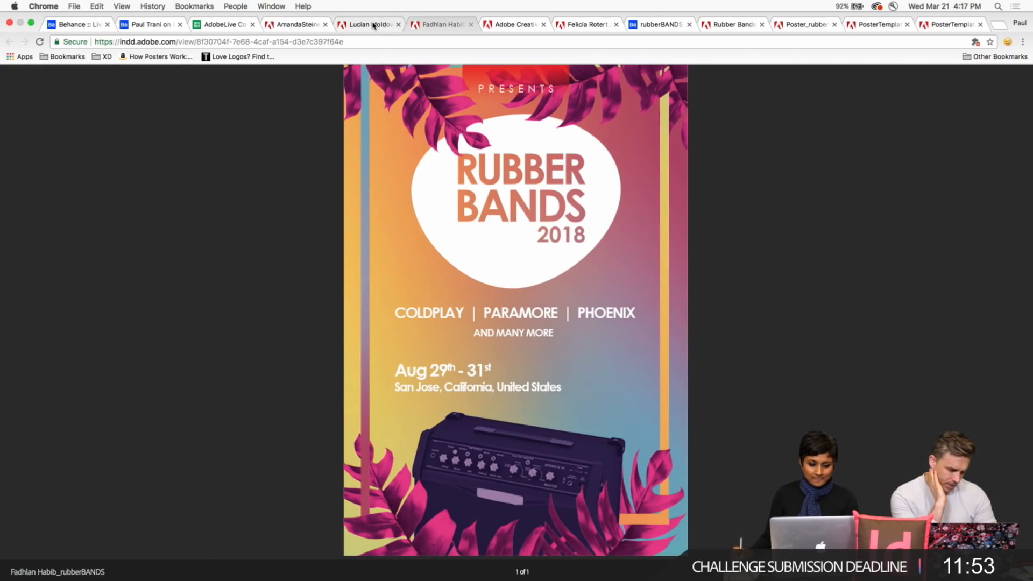
pyautogui.click(371, 25)
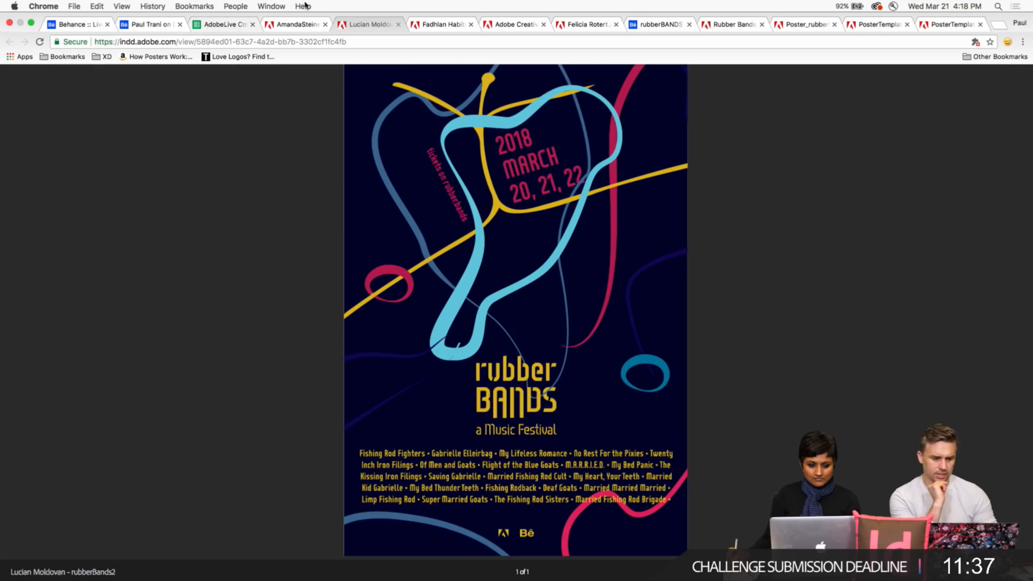
pyautogui.click(296, 27)
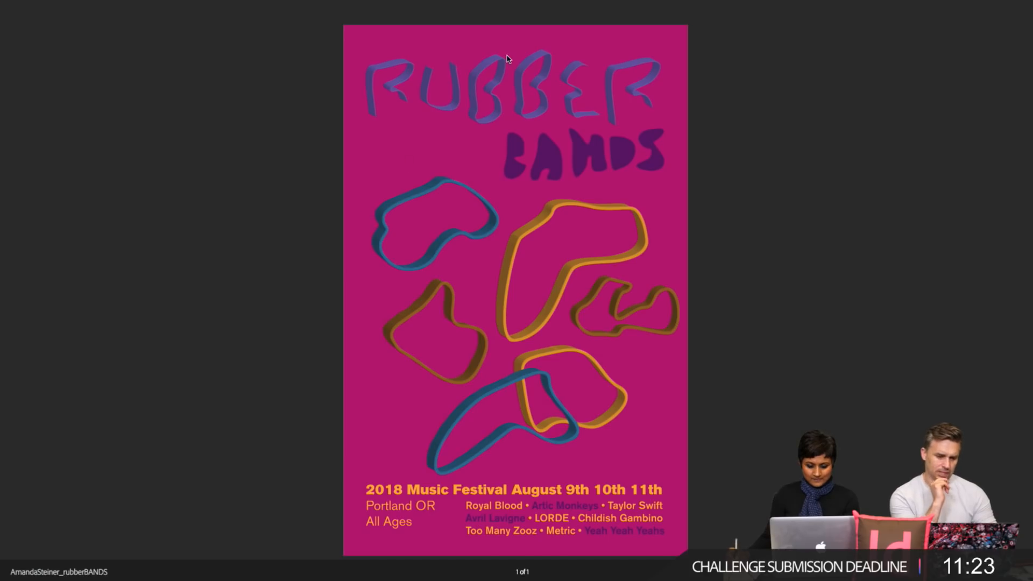
pyautogui.scroll(1, 507, 58)
pyautogui.scroll(6, 507, 56)
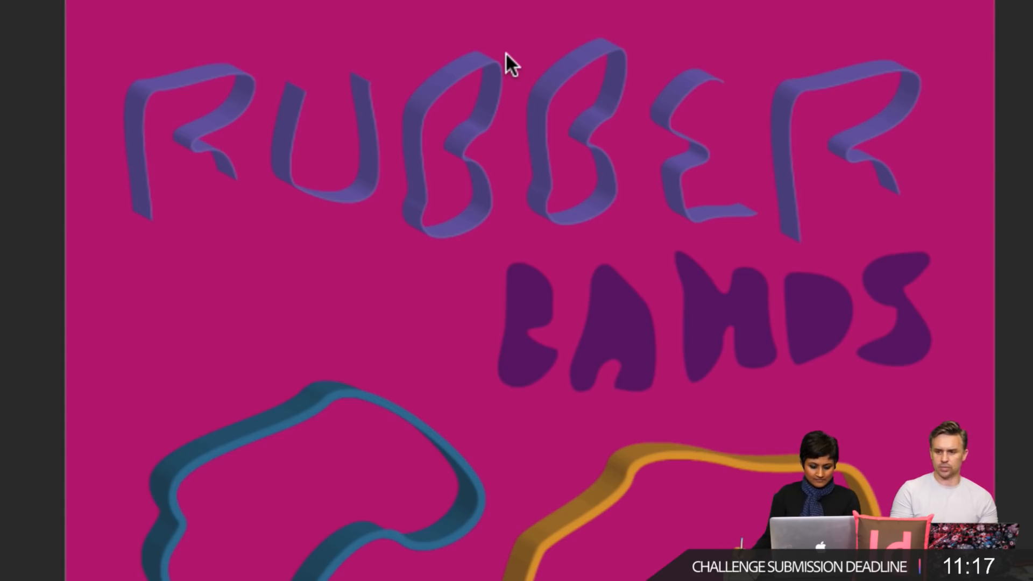
pyautogui.scroll(-6, 506, 54)
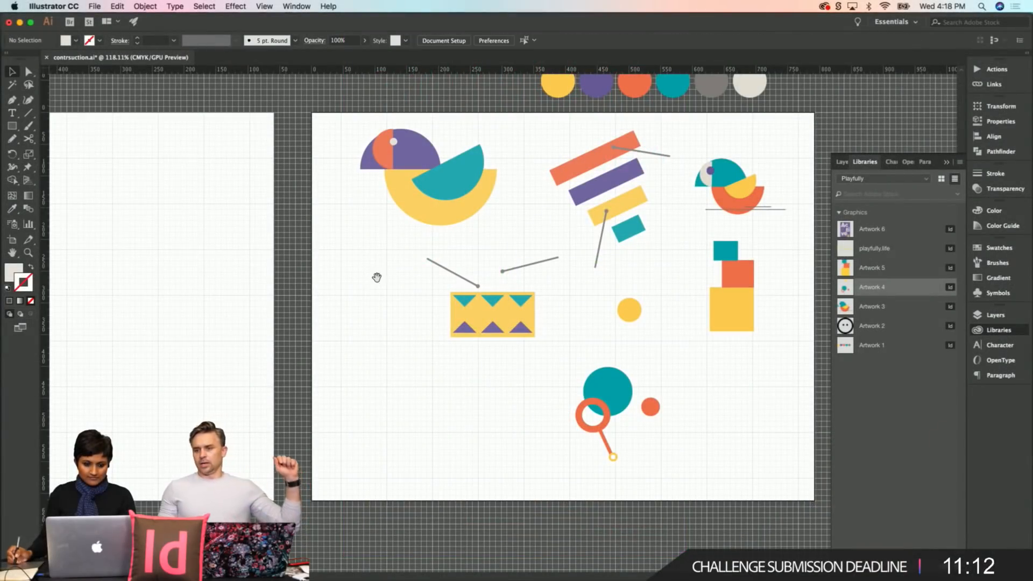
# Step: Look over the coloured shape illustrations and the black round-face drawings across the Illustrator artboards
pyautogui.moveTo(374, 274)
pyautogui.mouseDown()
pyautogui.moveTo(357, 276)
pyautogui.moveTo(366, 275)
pyautogui.mouseUp()
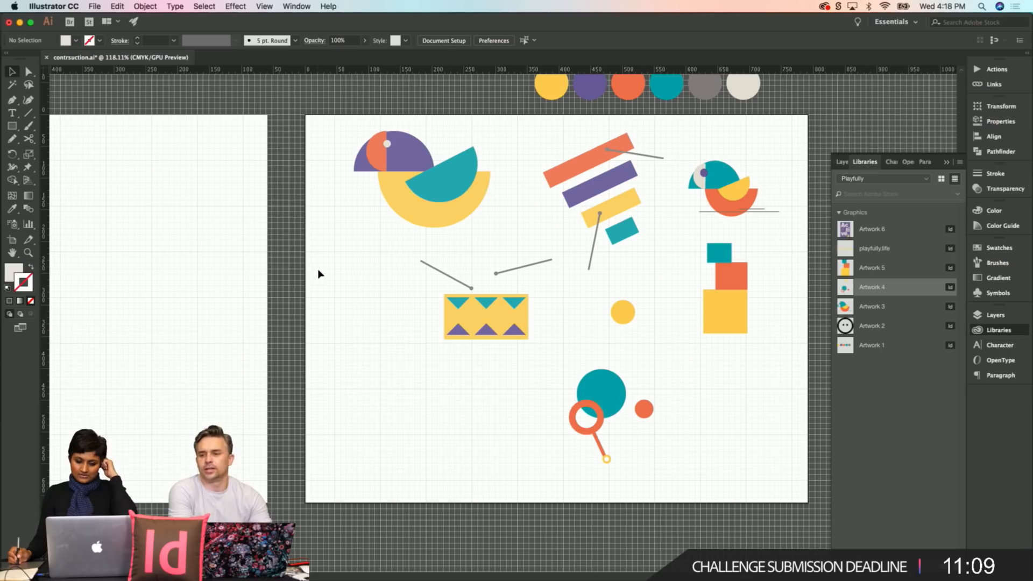
pyautogui.moveTo(339, 279); pyautogui.dragTo(314, 253)
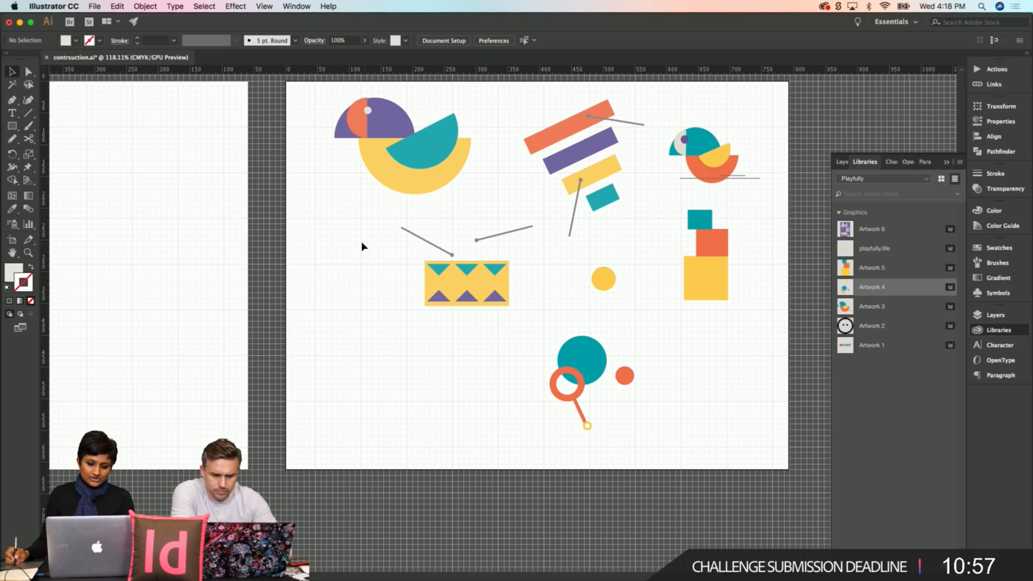
pyautogui.moveTo(350, 218); pyautogui.dragTo(367, 242)
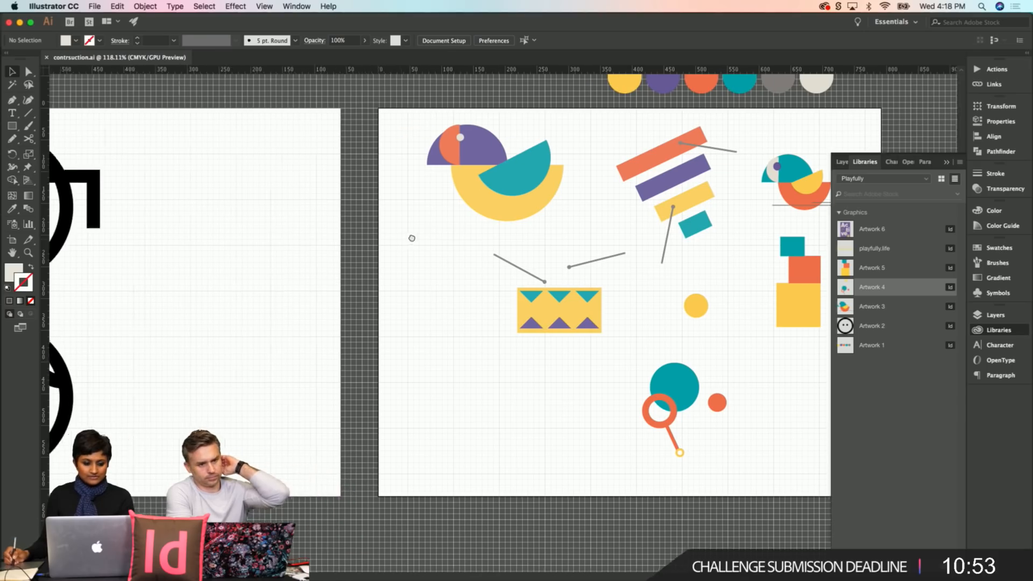
pyautogui.hscroll(-10, 355, 241)
pyautogui.hscroll(-10, 486, 229)
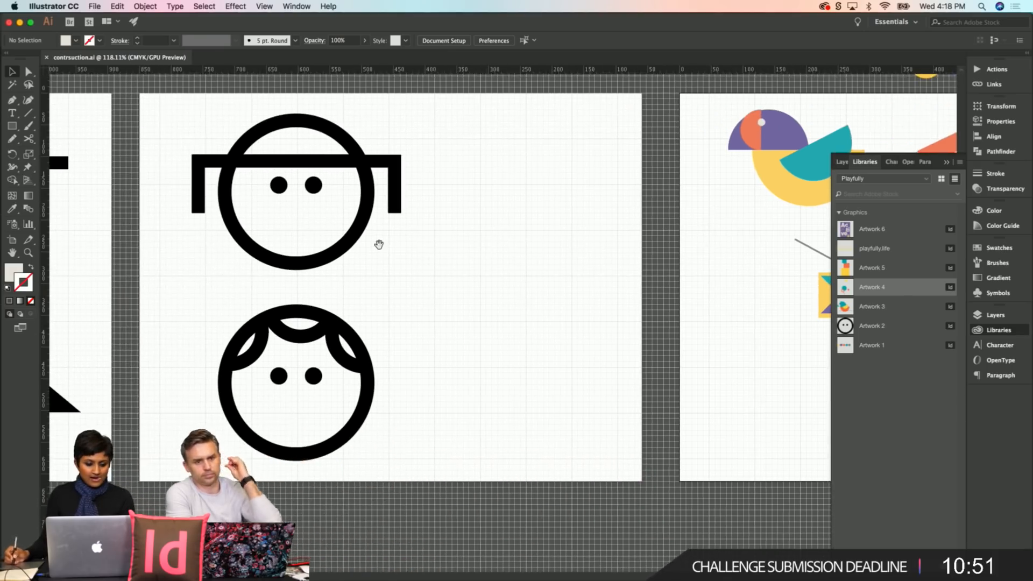
pyautogui.hscroll(-3, 358, 225)
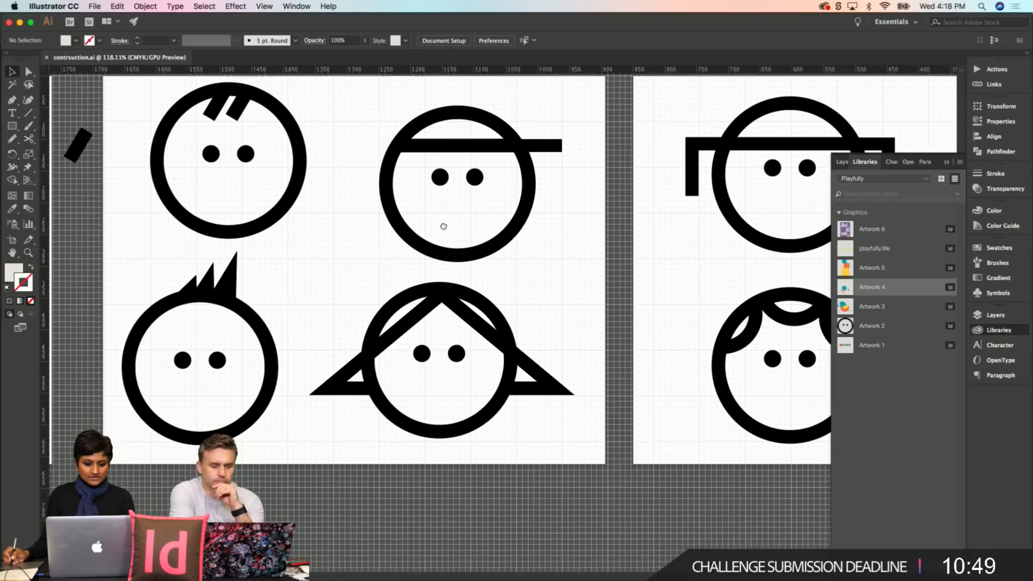
pyautogui.hscroll(2, 308, 242)
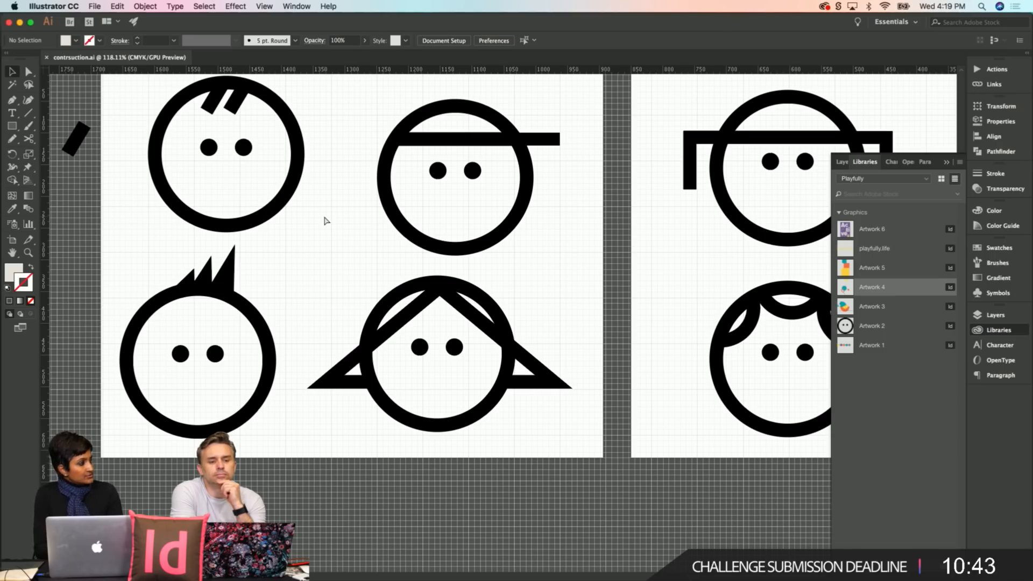
# Step: Switch to InDesign, bring up the POSTERS.indd document and show its hidden tools and panels
pyautogui.press('super+Tab')
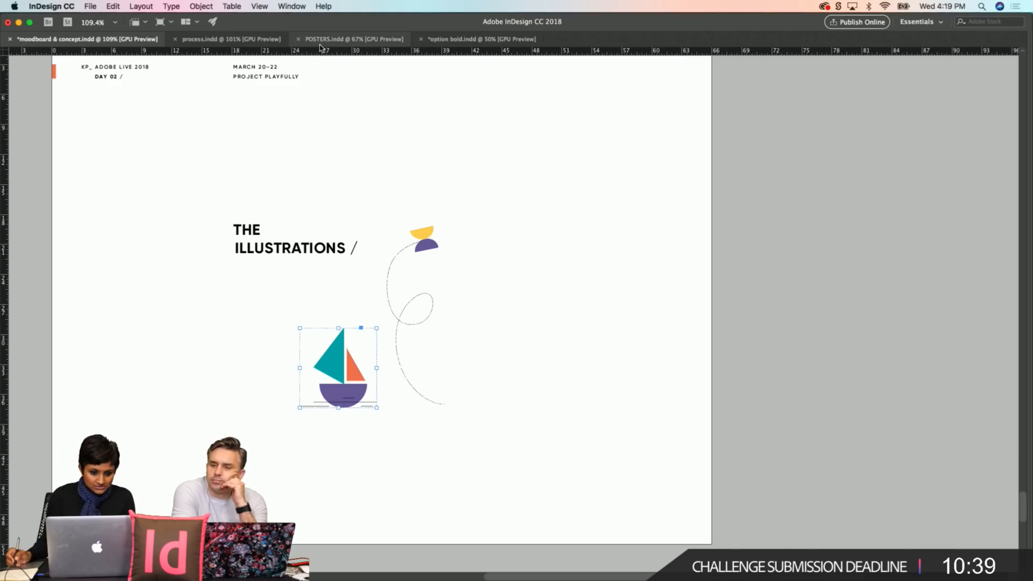
pyautogui.click(320, 41)
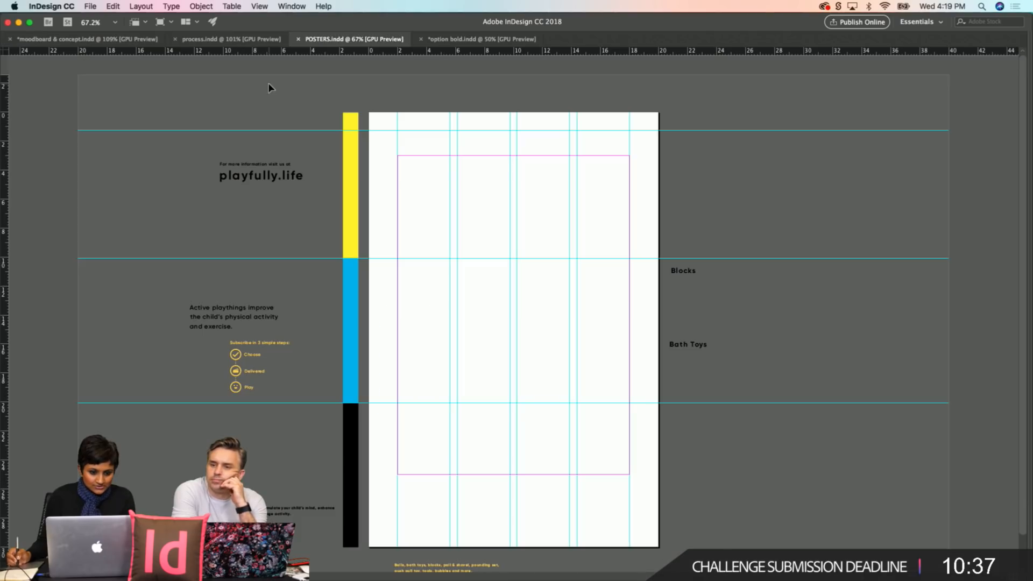
pyautogui.scroll(-2, 413, 256)
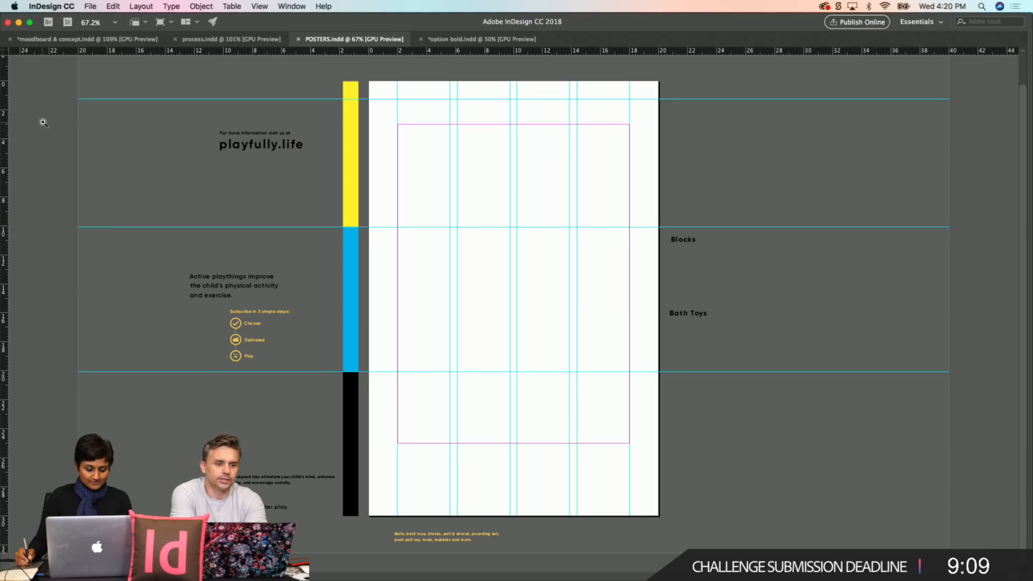
pyautogui.press('Tab')
pyautogui.click(21, 104)
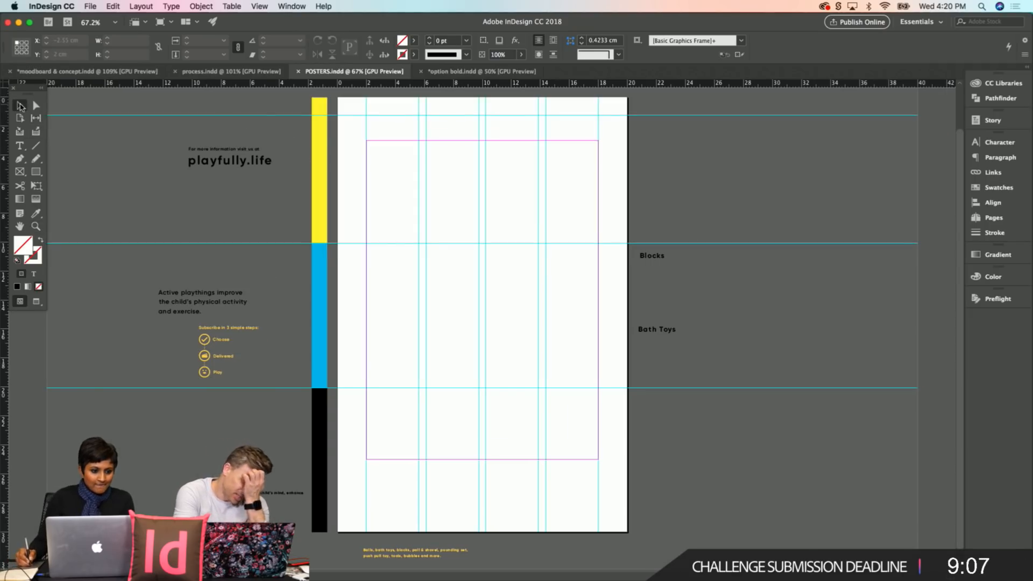
pyautogui.click(92, 115)
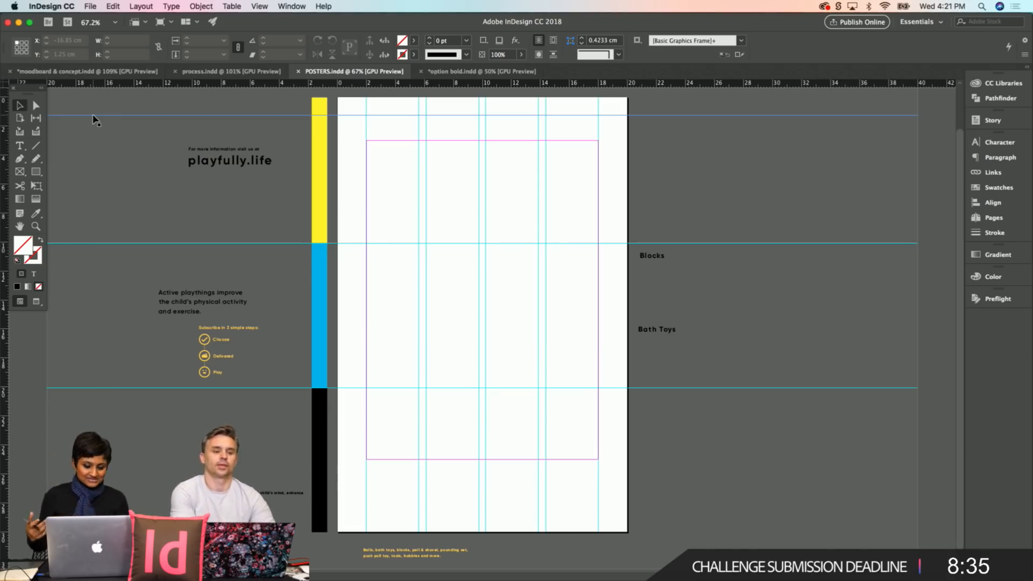
pyautogui.click(461, 268)
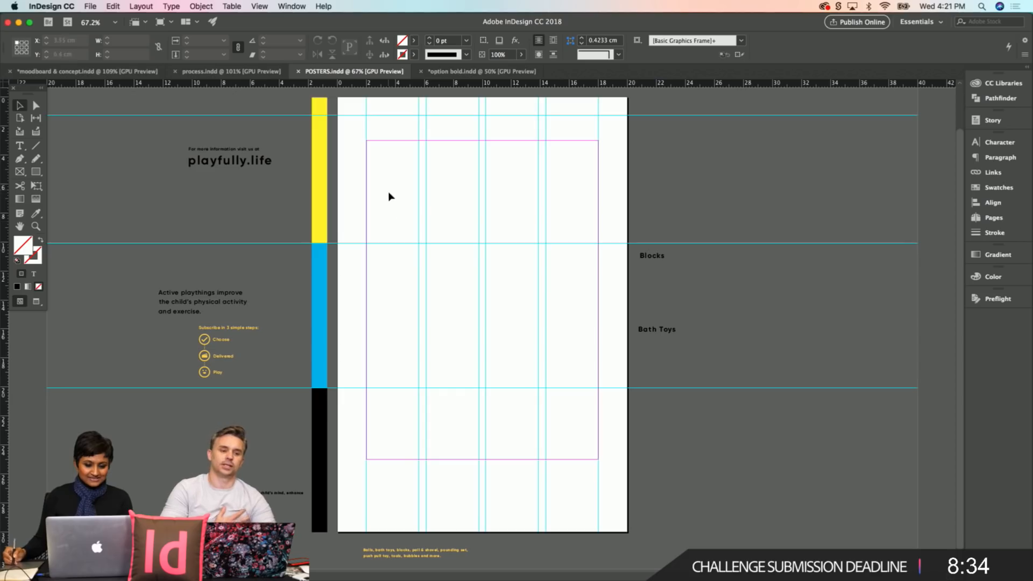
# Step: Create a text frame about 11.9 by 14.75 cm from the blank poster's left margin and enter ACTIVE
pyautogui.click(20, 146)
pyautogui.moveTo(366, 130); pyautogui.dragTo(544, 348)
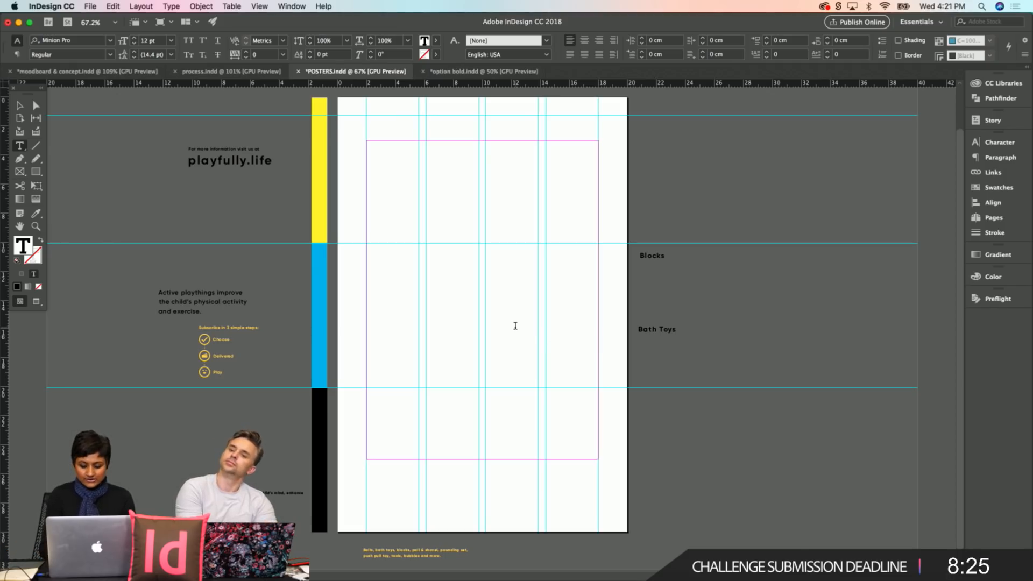
pyautogui.write('A')
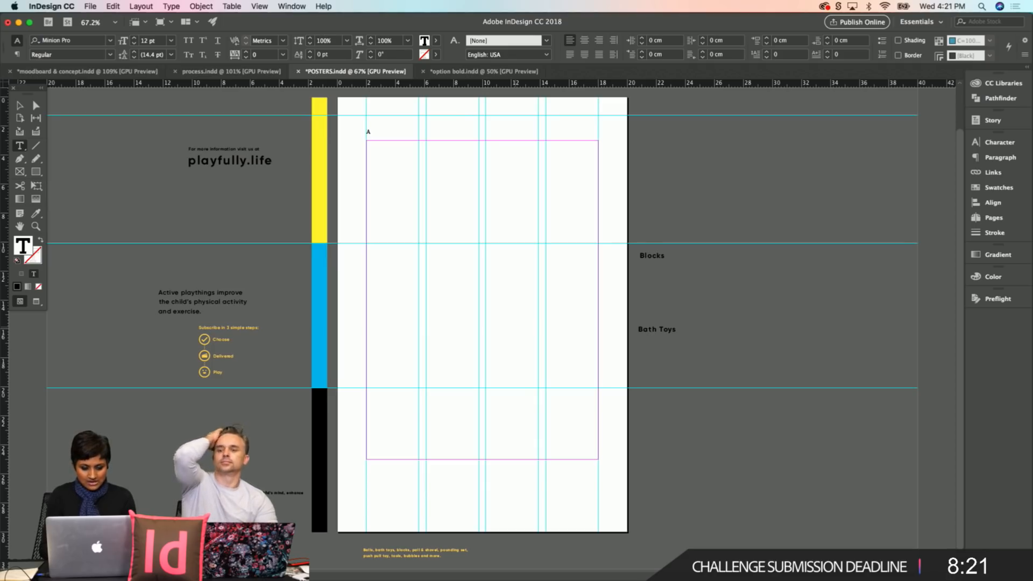
pyautogui.write('CTIVE')
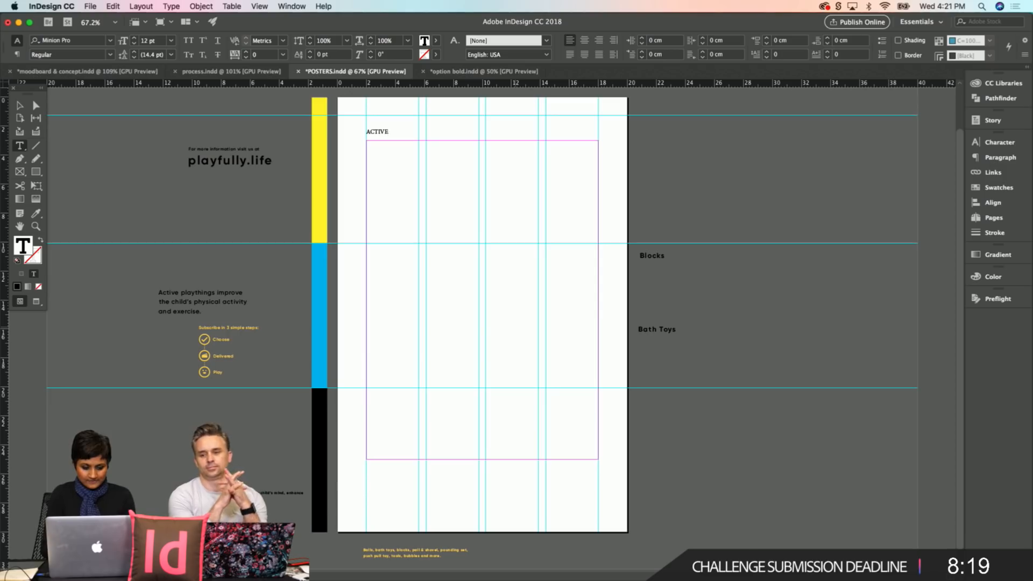
# Step: Set the font of the ACTIVE text frame to Gilroy ExtraBold
pyautogui.click(20, 106)
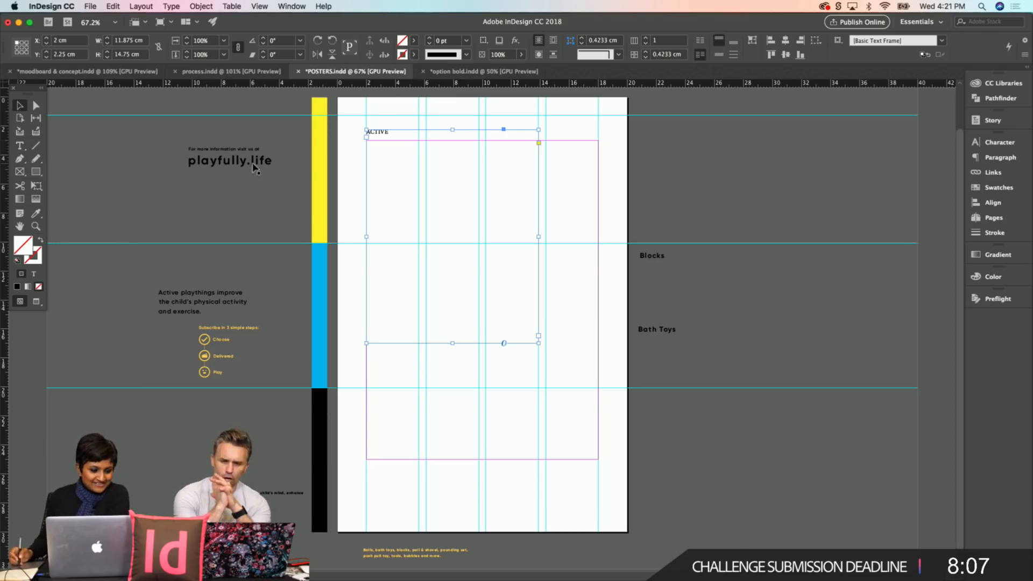
pyautogui.click(995, 143)
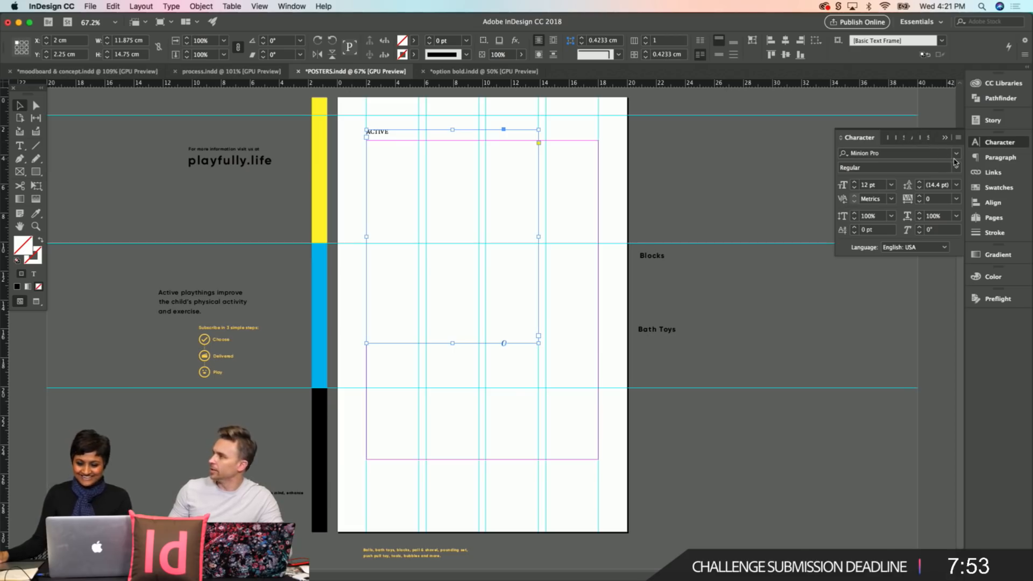
pyautogui.click(916, 156)
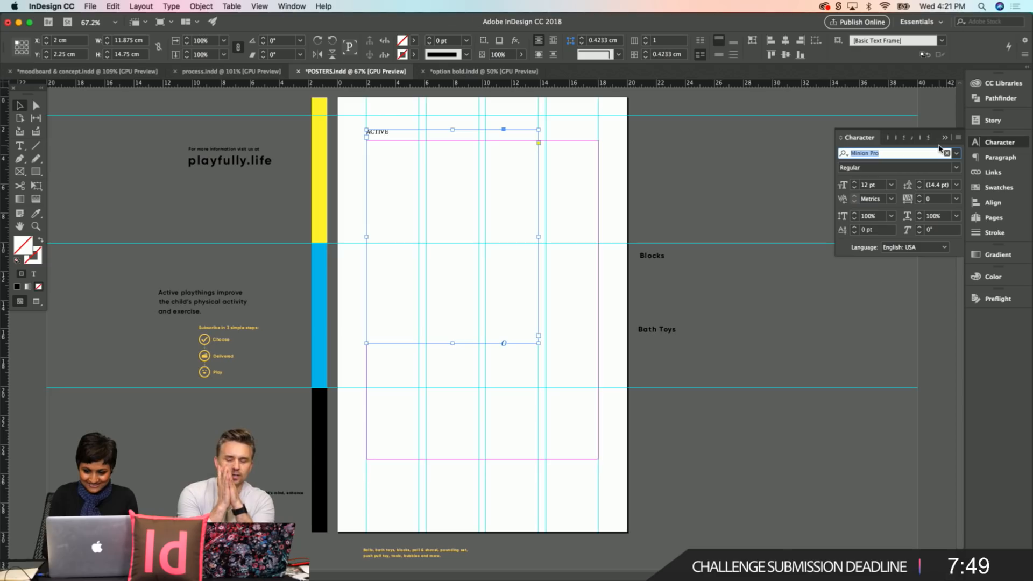
pyautogui.write('GILROY')
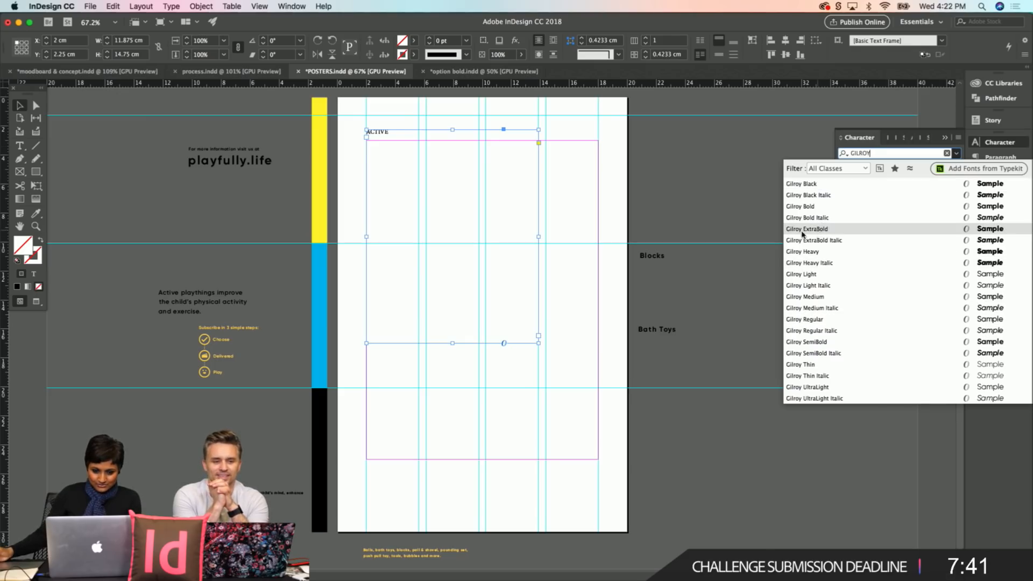
pyautogui.click(823, 229)
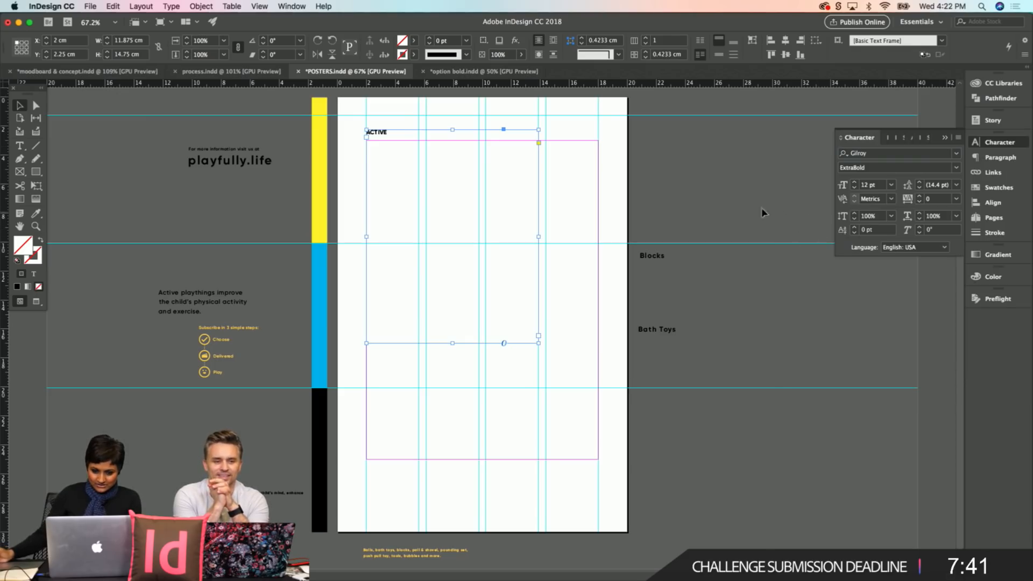
# Step: Increase the ACTIVE headline's font size to 72 pt and then to 200 pt
pyautogui.click(891, 185)
pyautogui.click(878, 357)
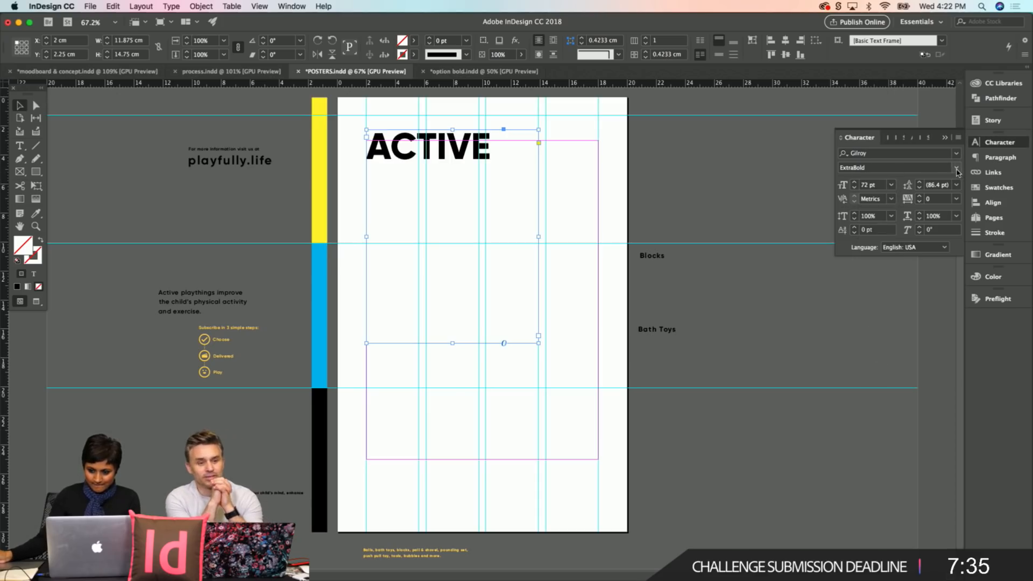
pyautogui.click(876, 185)
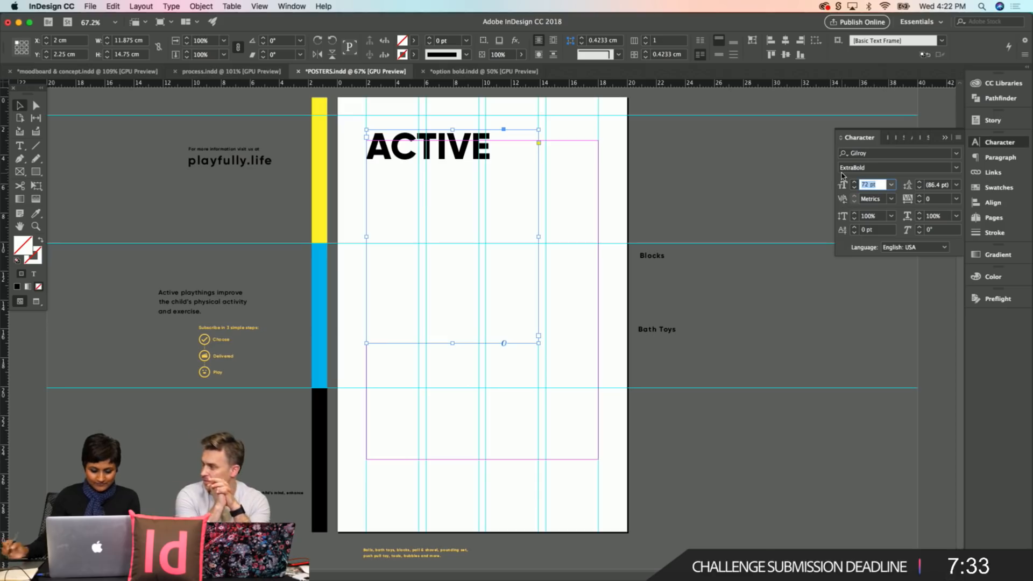
pyautogui.write('200')
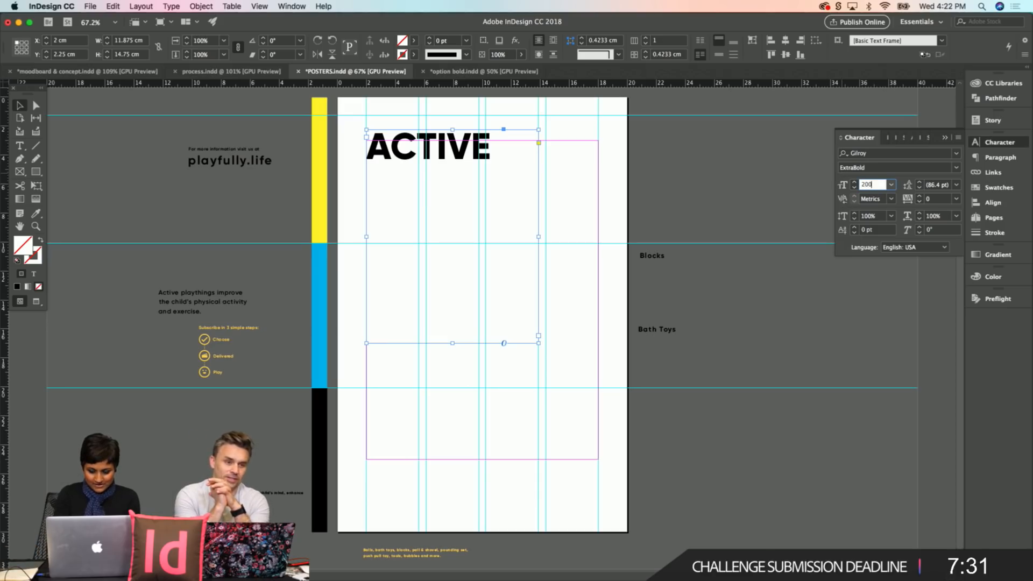
pyautogui.press('Return')
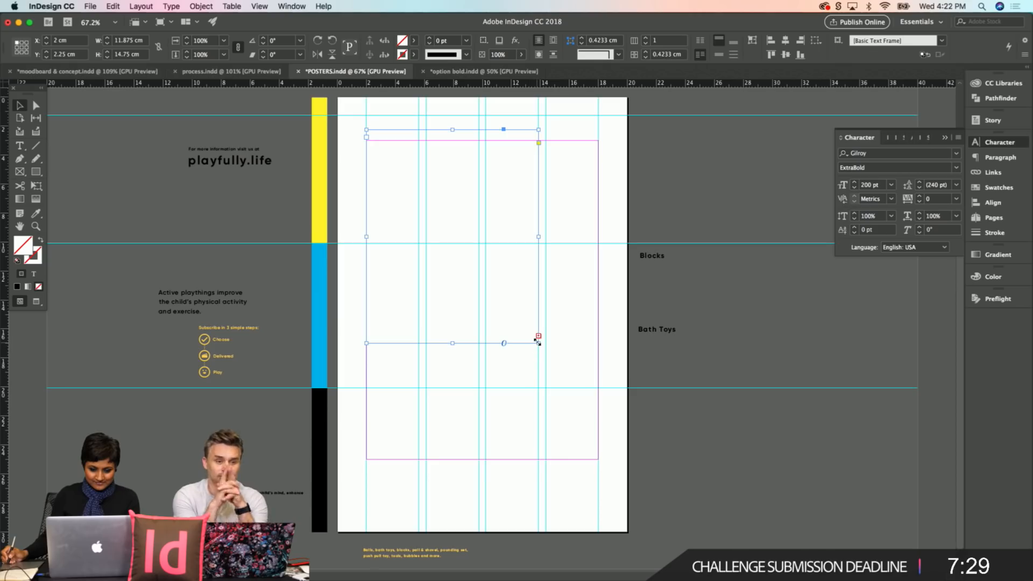
# Step: Enlarge the headline's text frame to about 24.4 by 23.15 cm so ACTIVE fits on one line
pyautogui.moveTo(538, 342); pyautogui.dragTo(630, 441)
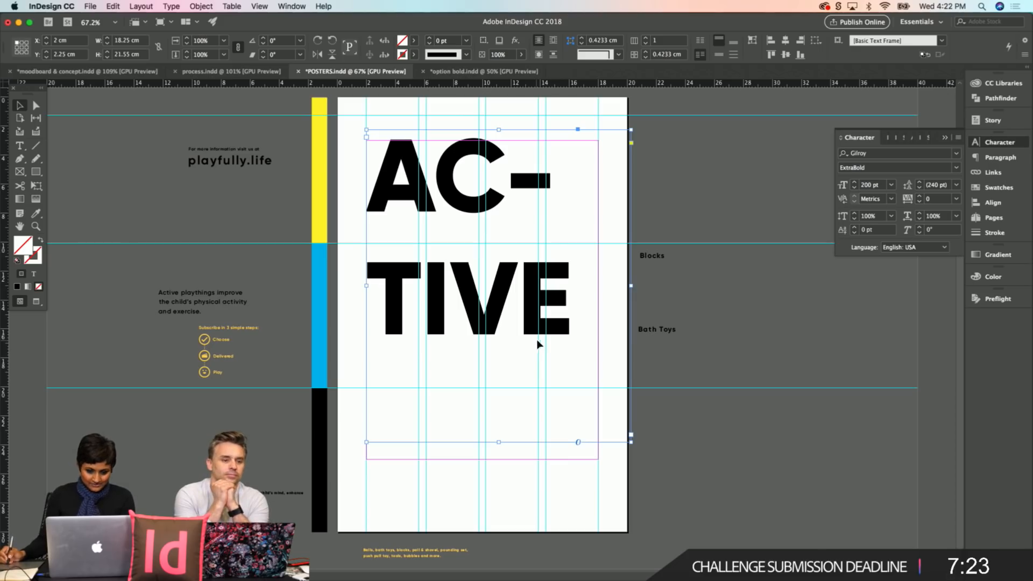
pyautogui.moveTo(632, 442); pyautogui.dragTo(719, 463)
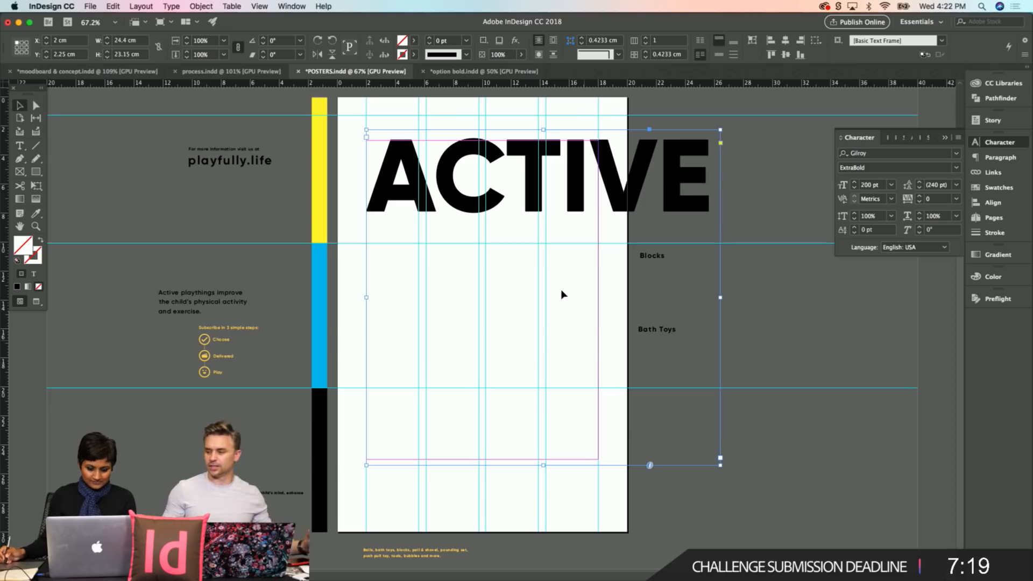
pyautogui.click(187, 6)
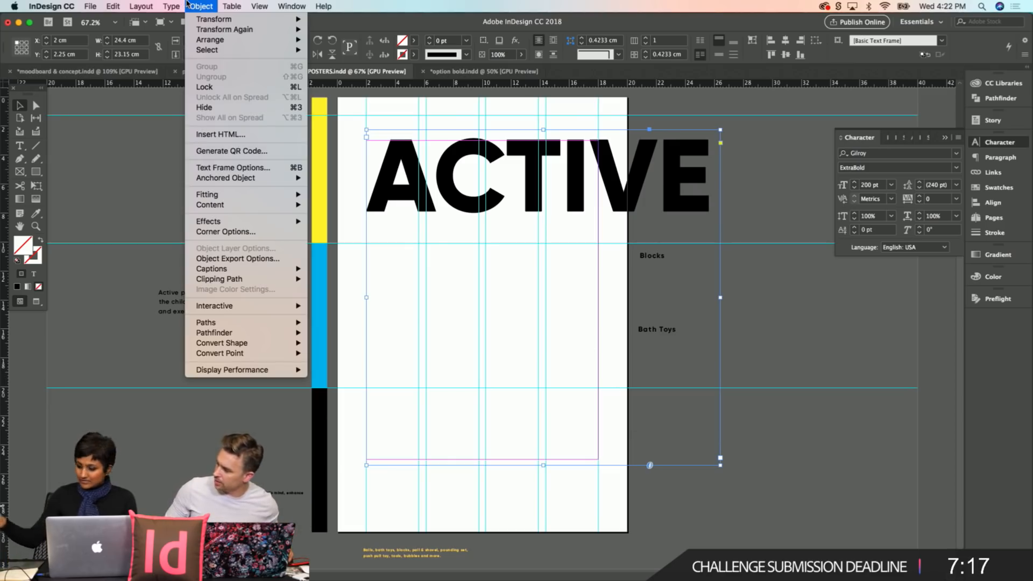
# Step: Replace the all-caps headline text so that it reads Active with only the first letter capitalised
pyautogui.doubleClick(415, 279)
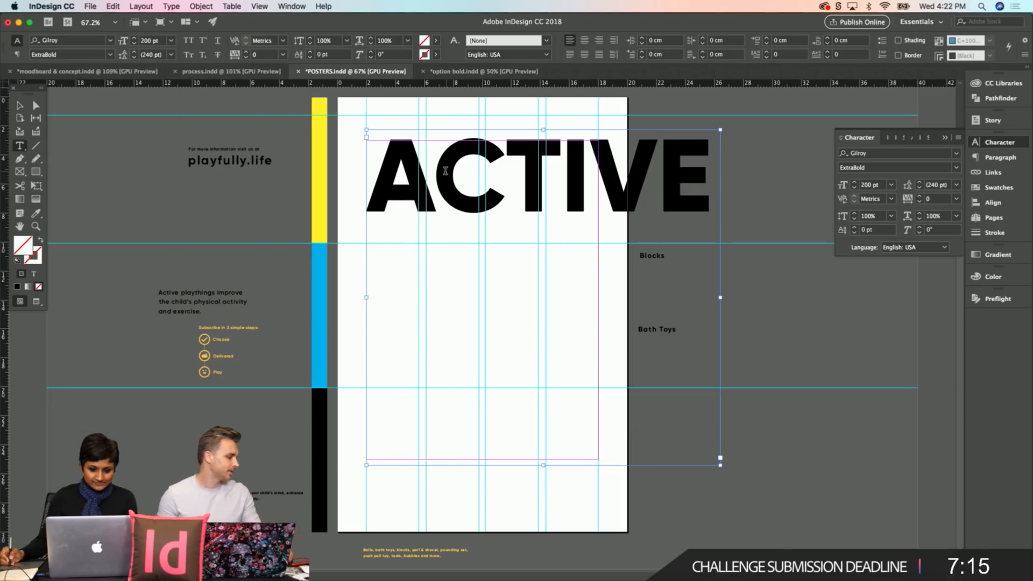
pyautogui.moveTo(436, 171); pyautogui.dragTo(706, 202)
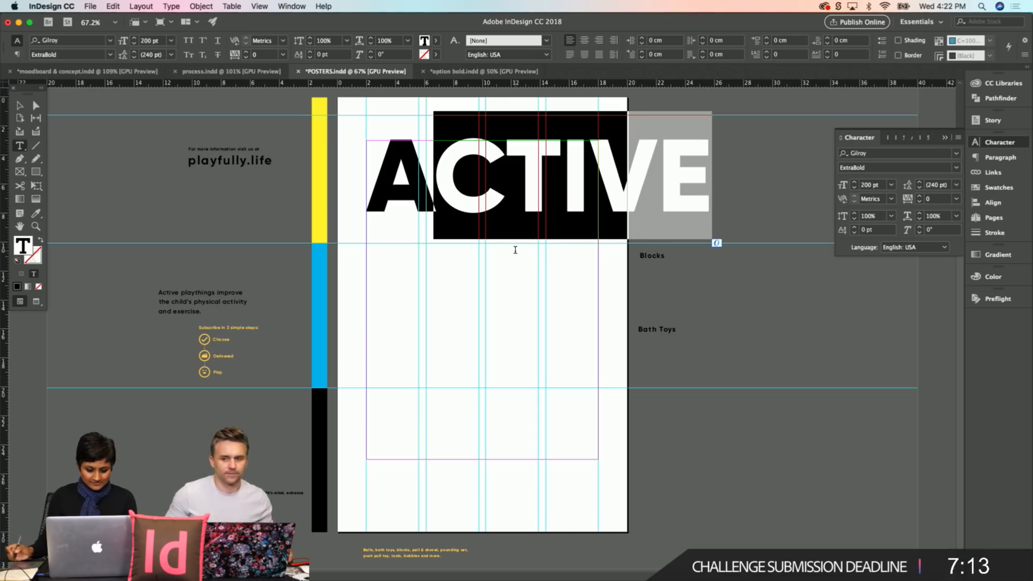
pyautogui.write('C')
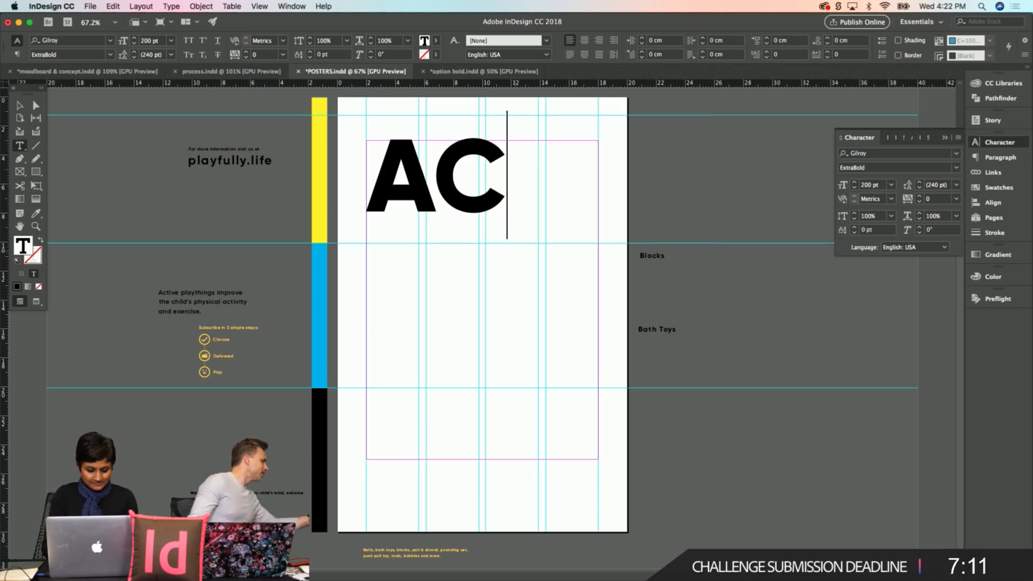
pyautogui.press('BackSpace')
pyautogui.press('BackSpace')
pyautogui.write('A')
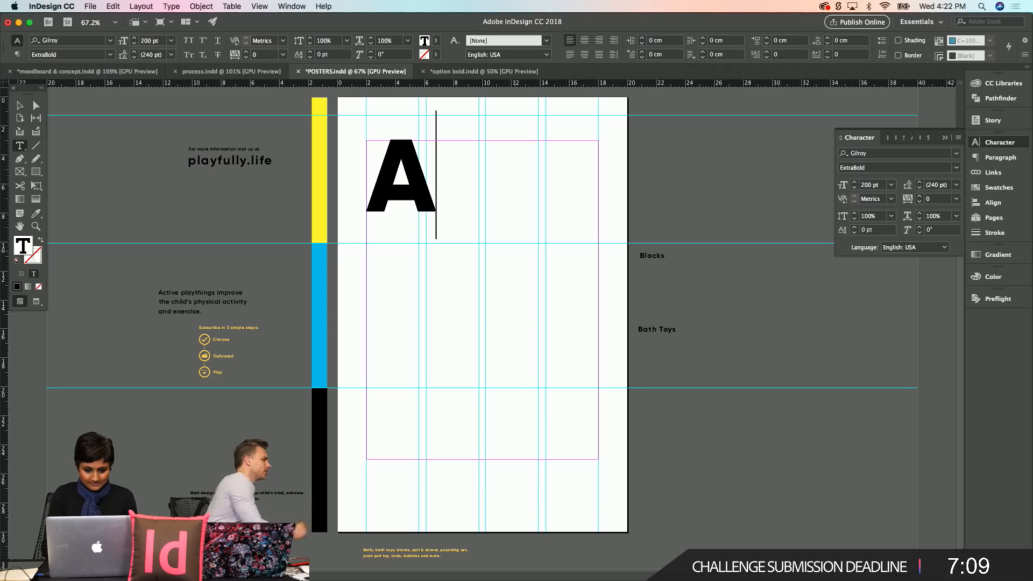
pyautogui.write('ctive')
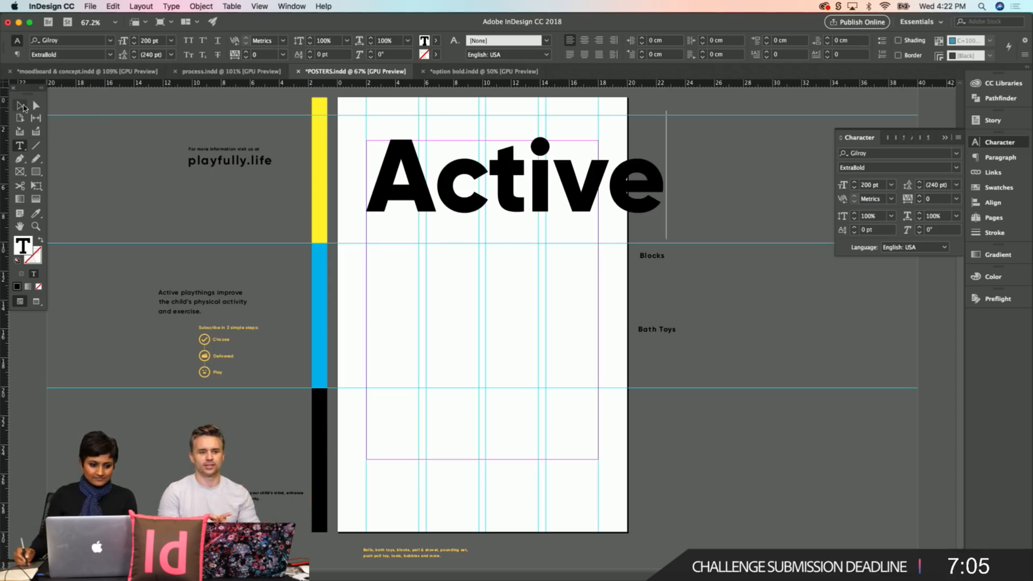
pyautogui.click(20, 107)
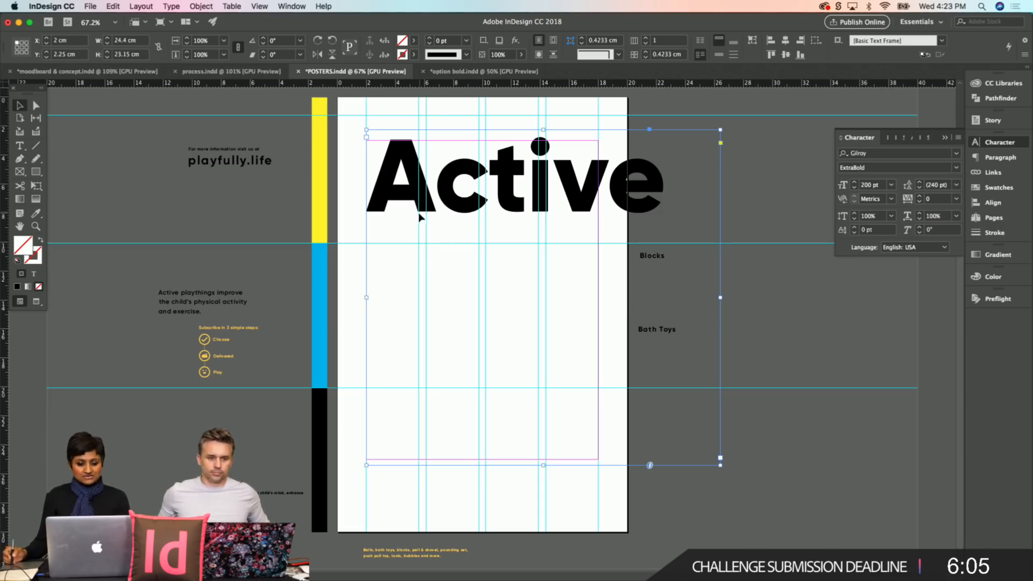
# Step: Convert the Active headline to outlines and enlarge it to about 32.9 by 8.4 cm, with its base on the upper guide
pyautogui.doubleClick(721, 466)
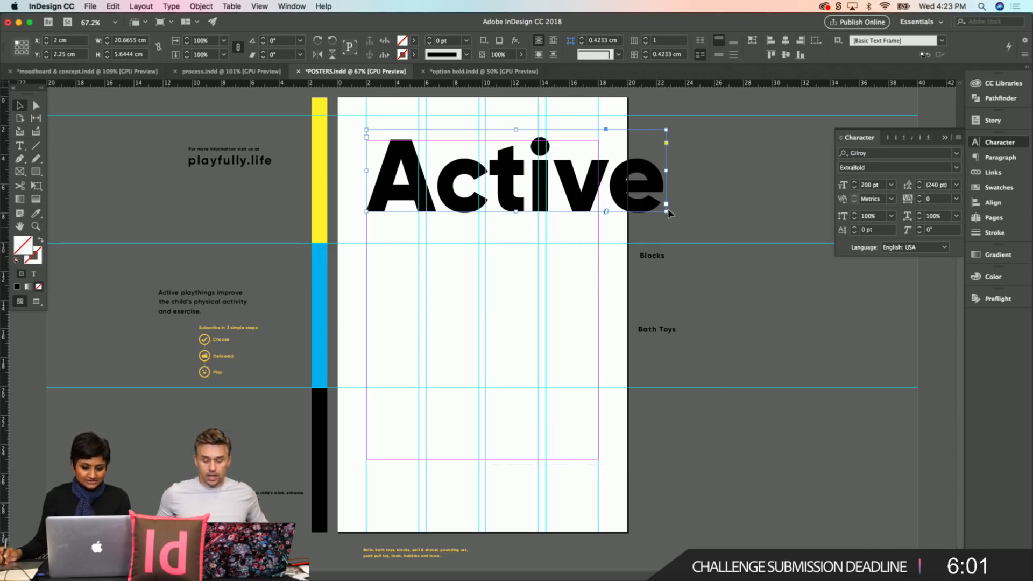
pyautogui.click(180, 6)
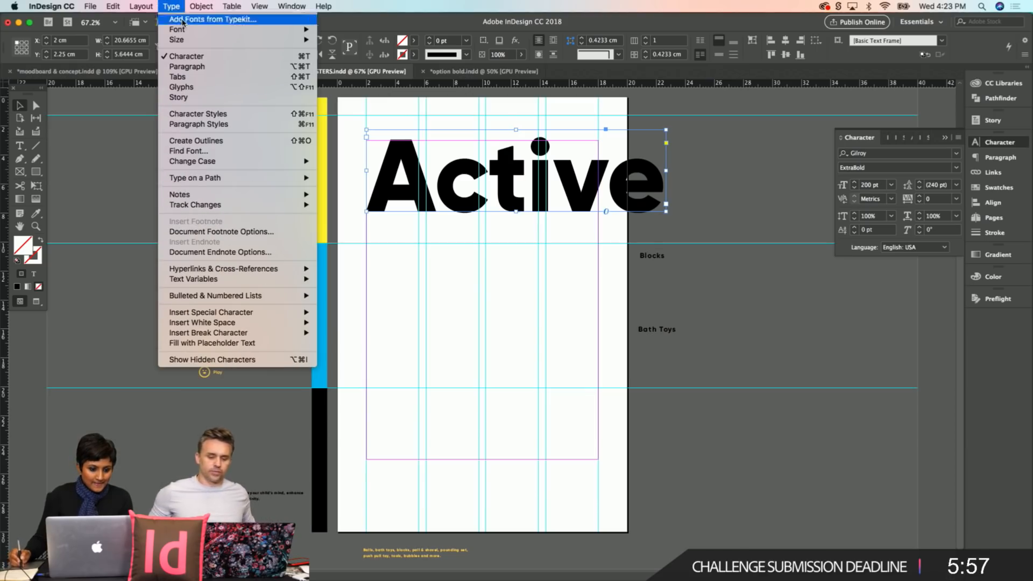
pyautogui.click(230, 143)
pyautogui.moveTo(665, 214); pyautogui.dragTo(715, 257)
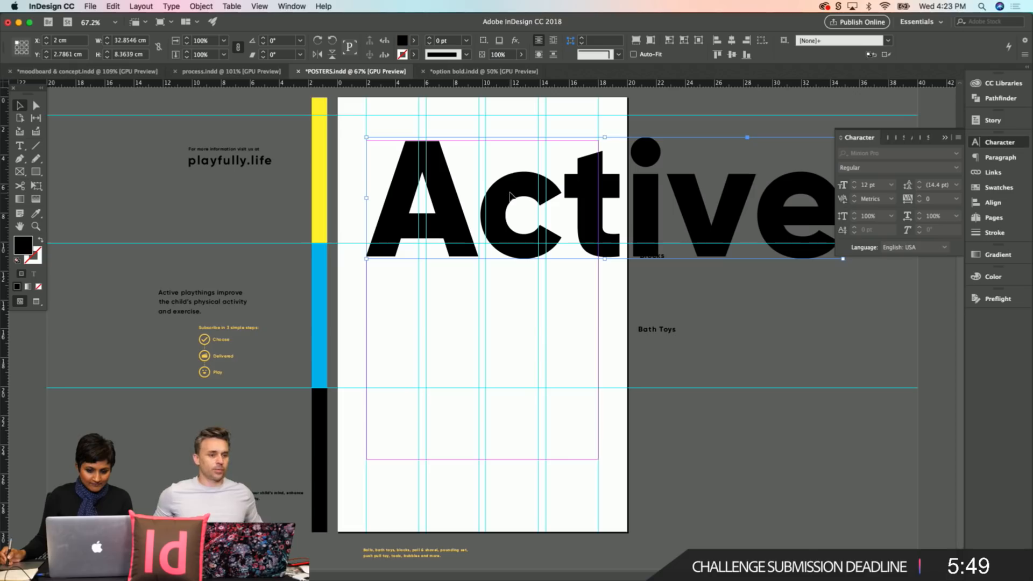
pyautogui.moveTo(508, 192); pyautogui.dragTo(510, 181)
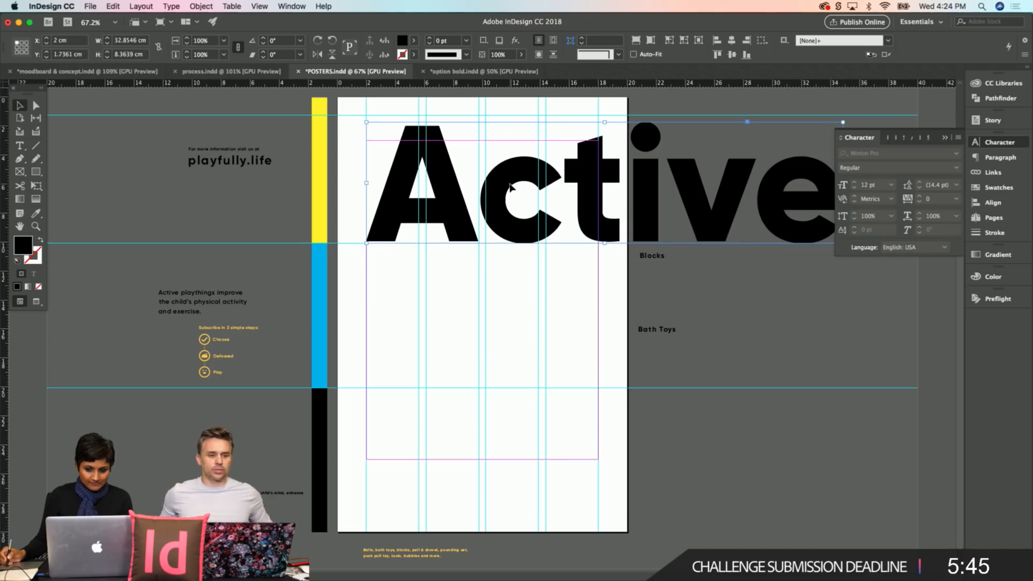
pyautogui.click(201, 6)
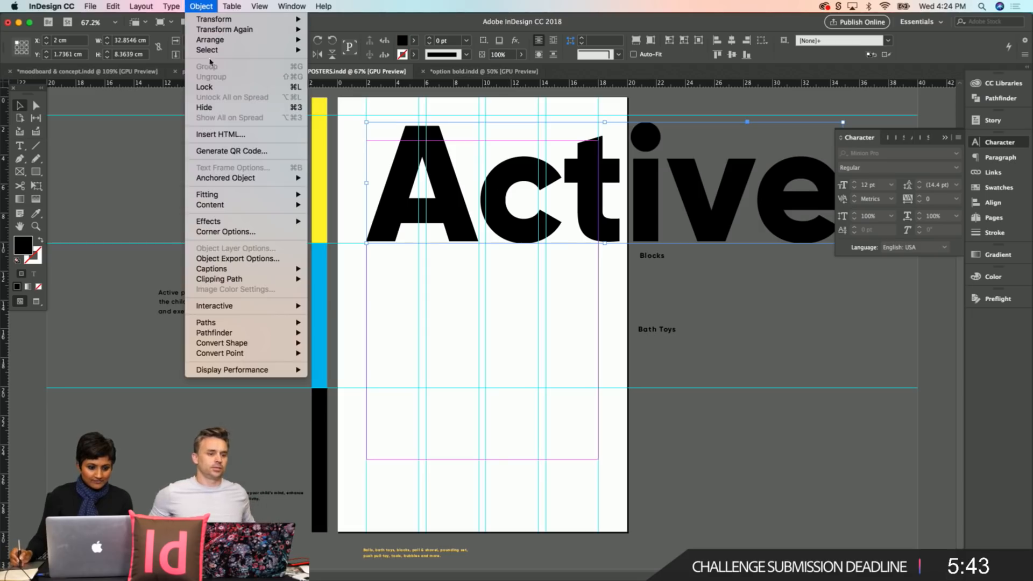
pyautogui.moveTo(217, 272)
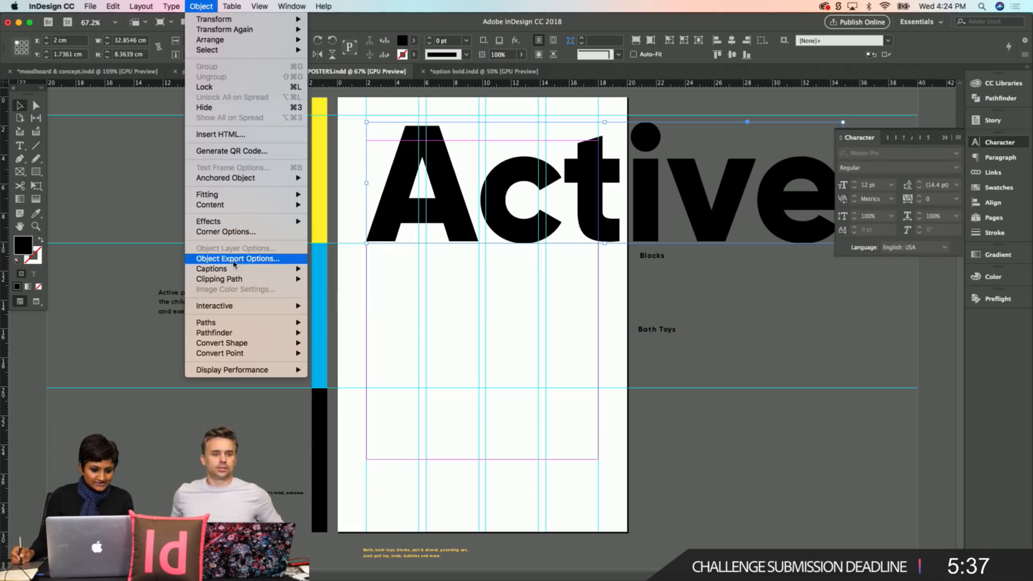
pyautogui.moveTo(222, 203)
pyautogui.click(443, 305)
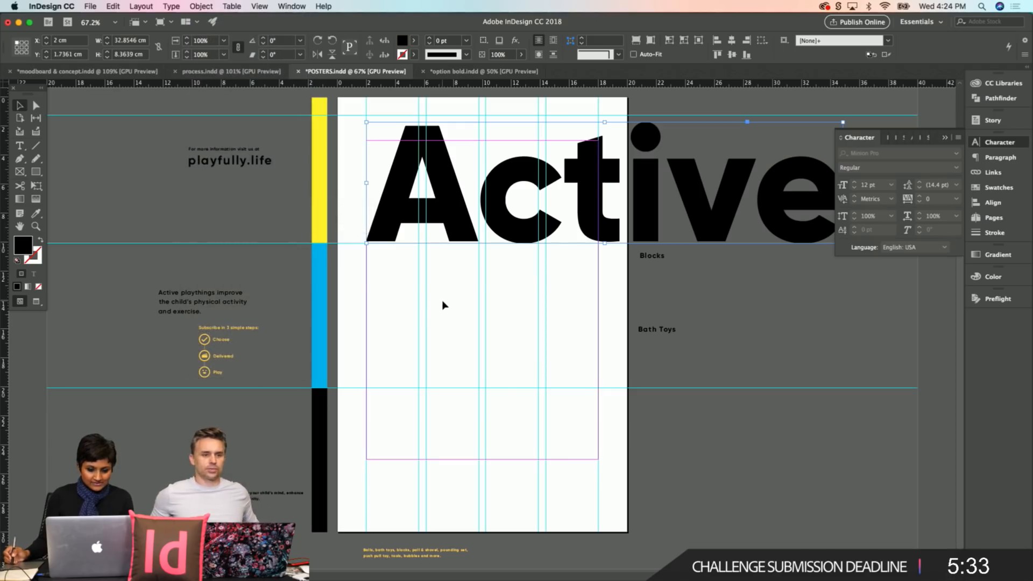
# Step: Undo the headline's move, enlargement, outlining and frame fitting
pyautogui.press('super+z')
pyautogui.press('super+z')
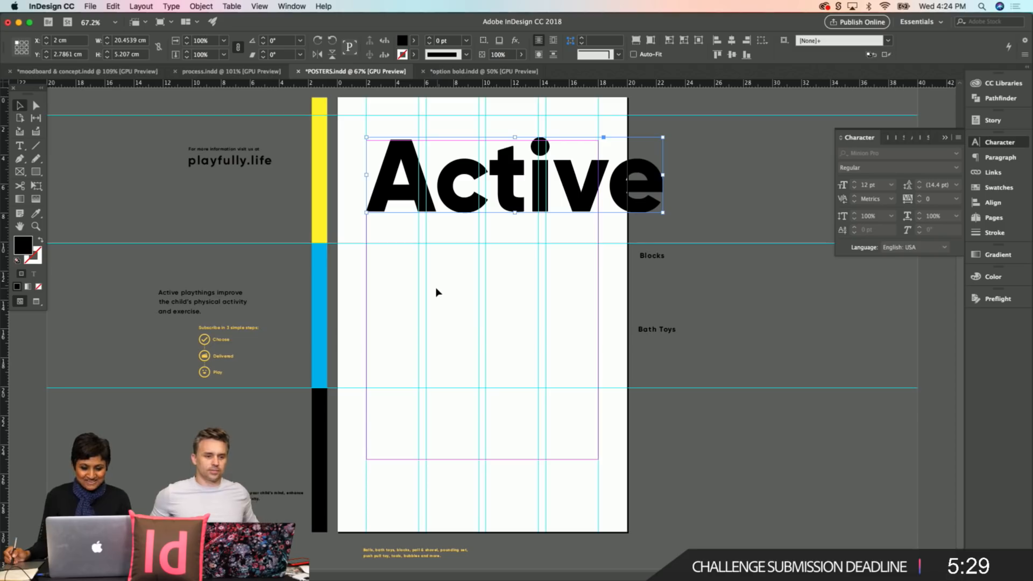
pyautogui.press('super+z')
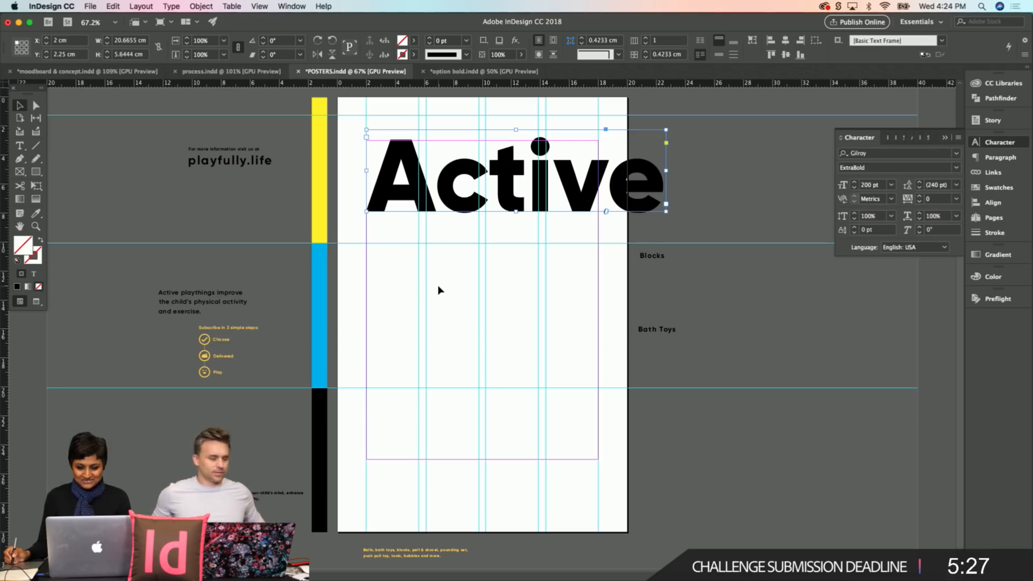
pyautogui.press('super+z')
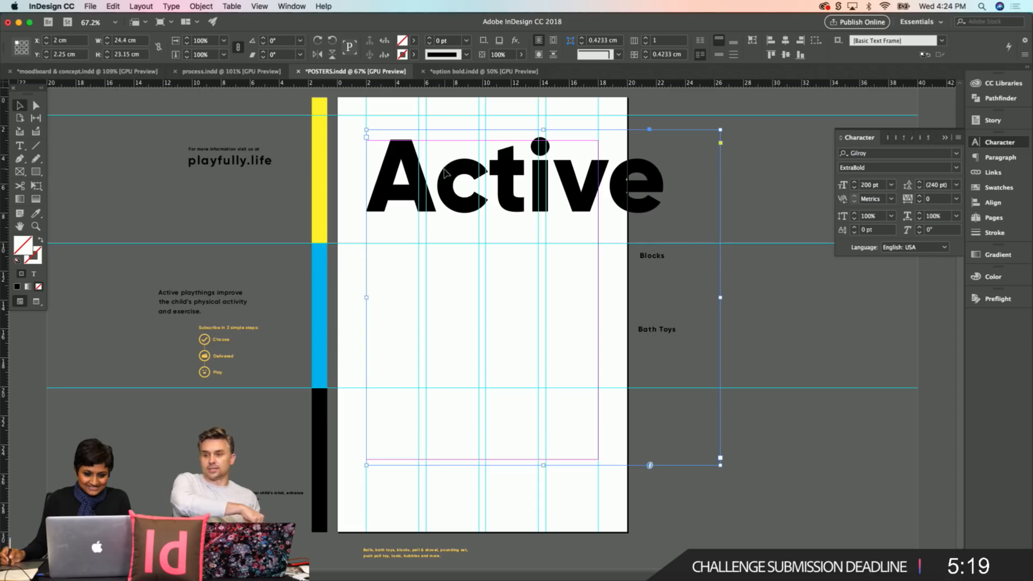
# Step: Fit the headline frame's height to its text and place a duplicate of Active on the pasteboard beside the lower part of the poster
pyautogui.doubleClick(463, 163)
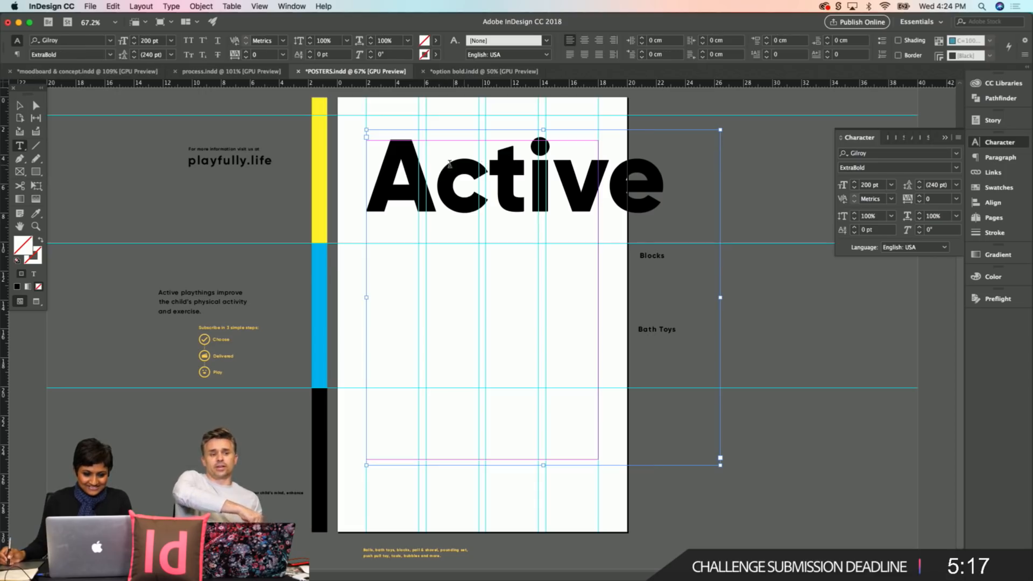
pyautogui.press('Escape')
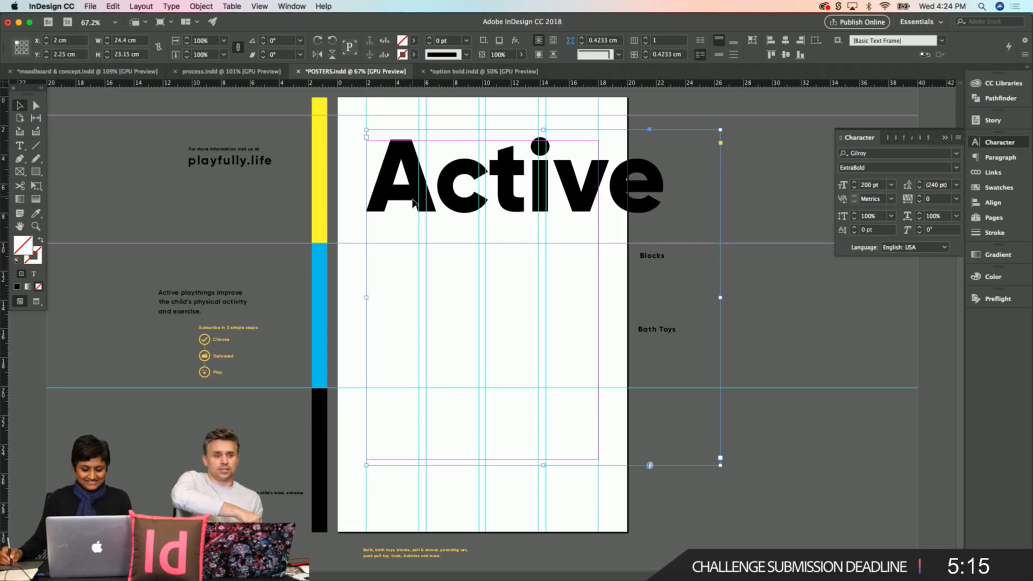
pyautogui.doubleClick(543, 465)
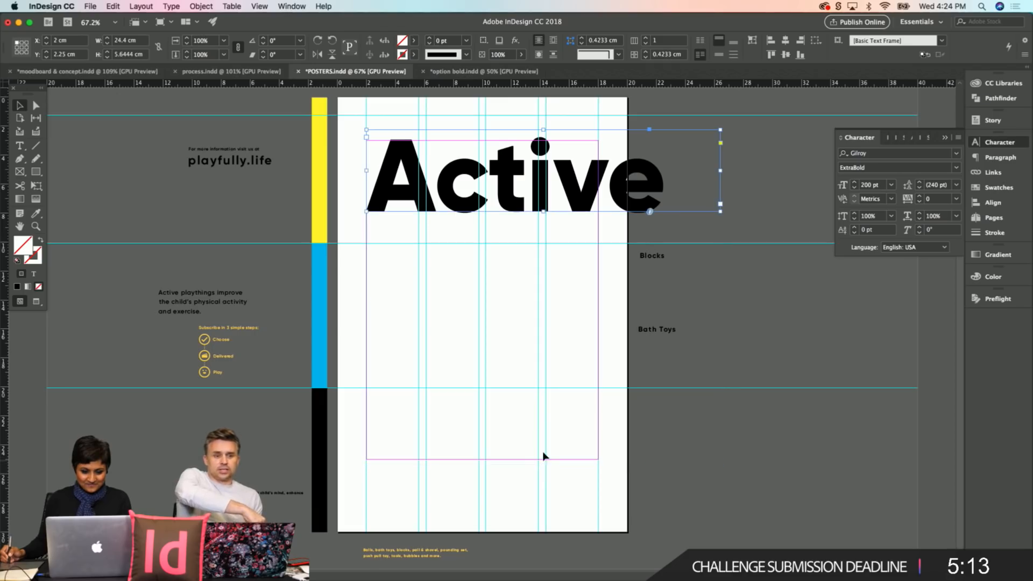
pyautogui.moveTo(543, 206); pyautogui.dragTo(809, 474)
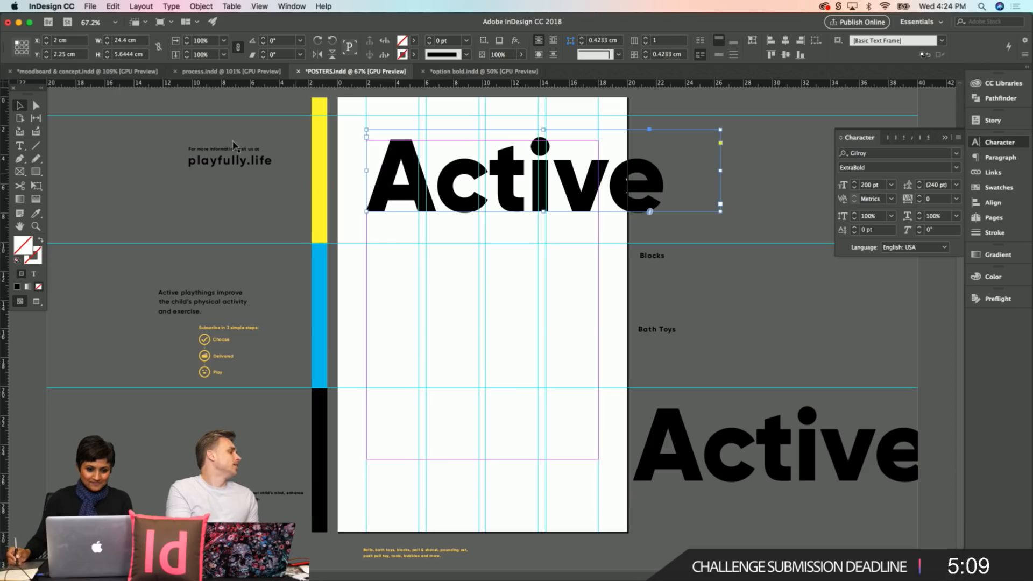
# Step: Convert the Active headline on the poster to outlines and deselect its anchor points for direct editing
pyautogui.click(171, 6)
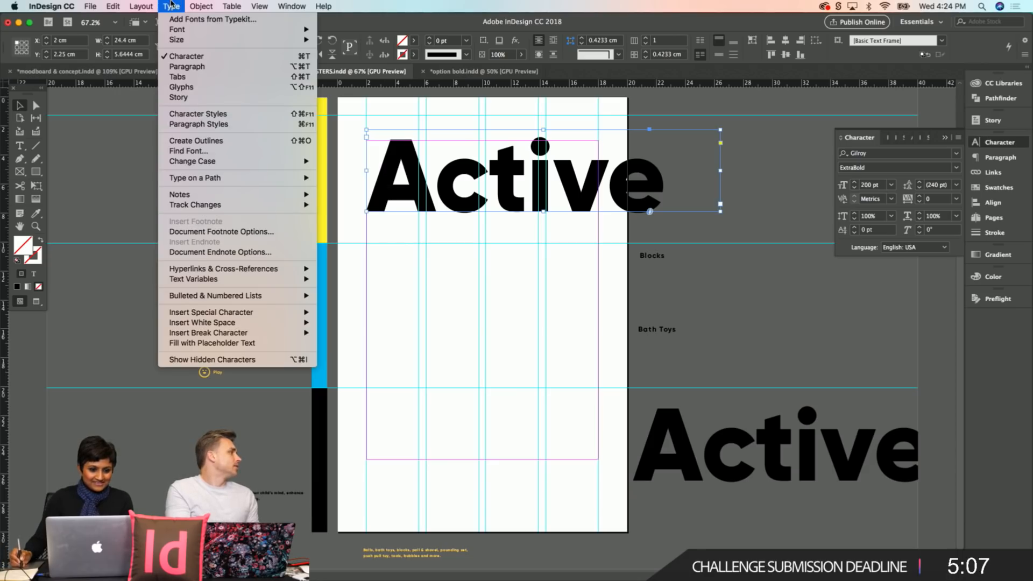
pyautogui.click(196, 141)
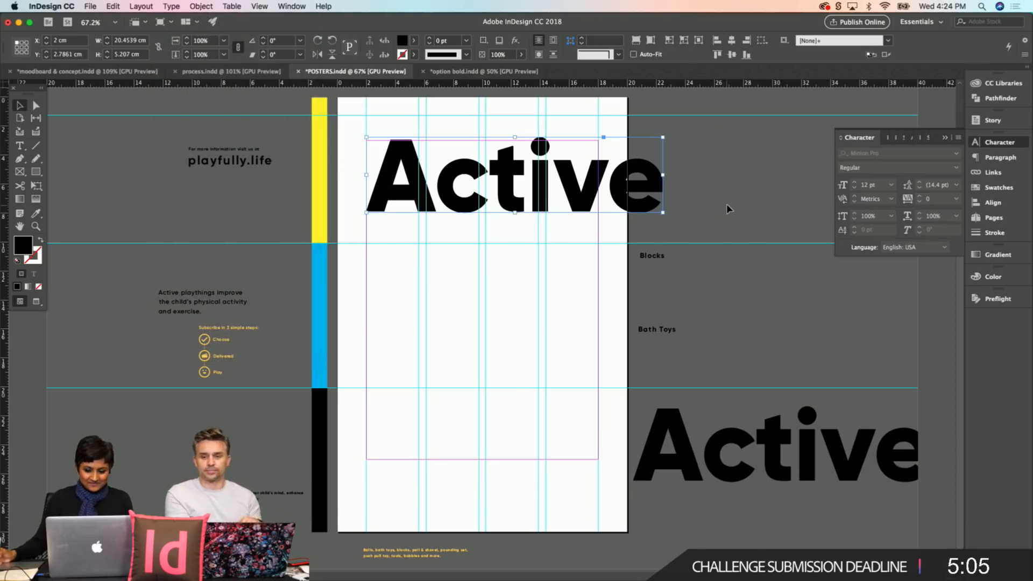
pyautogui.press('a')
pyautogui.click(698, 182)
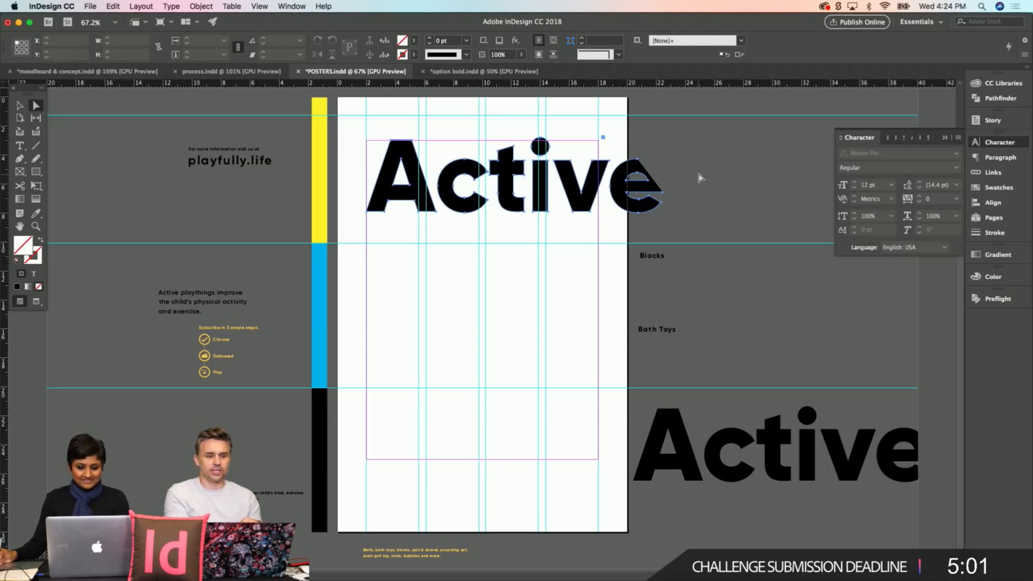
# Step: Try to delete the letter e from the outlined headline and undo the deletion
pyautogui.click(663, 191)
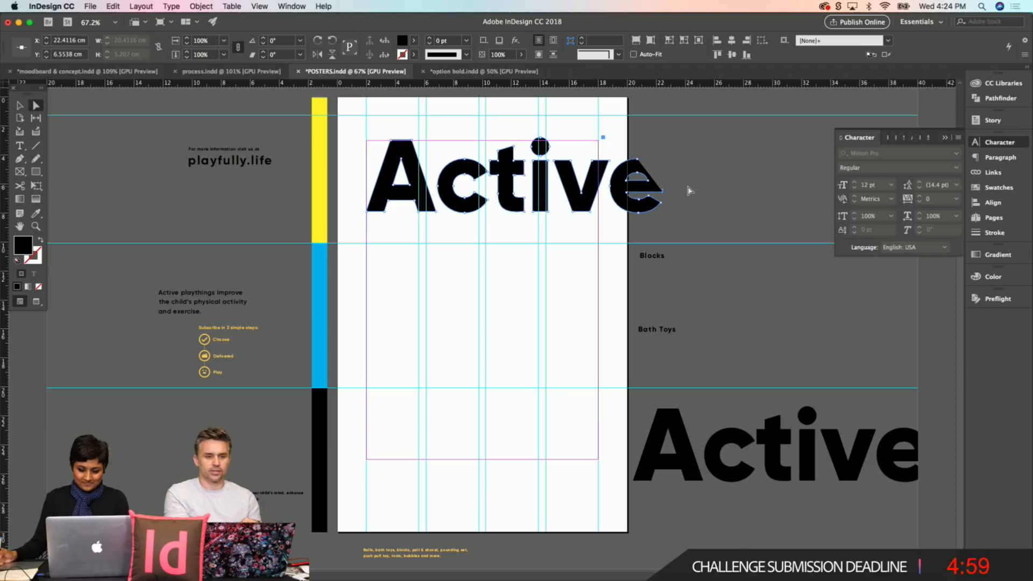
pyautogui.press('Delete')
pyautogui.press('Delete')
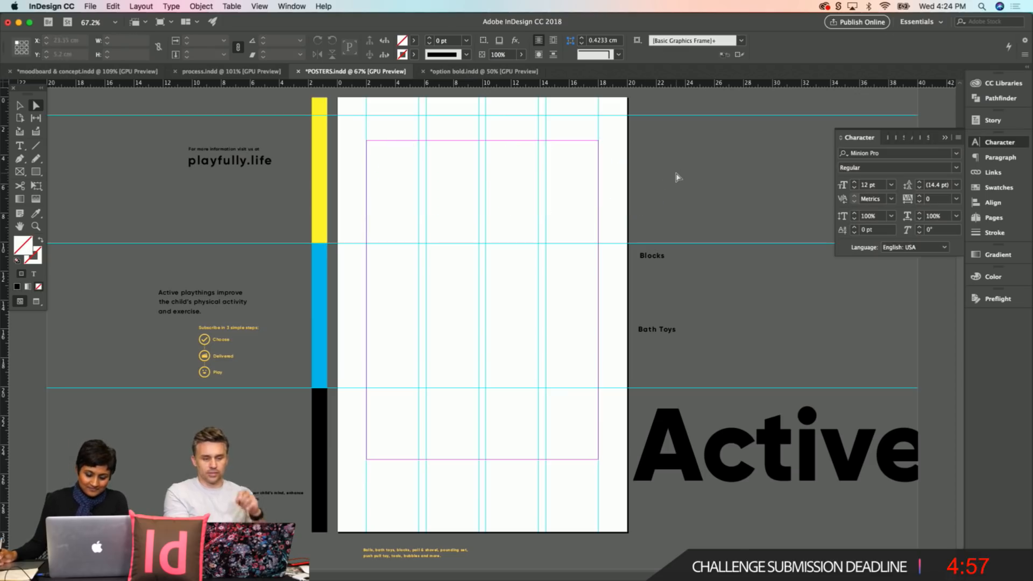
pyautogui.press('super+z')
# Step: Remove the anchor points of the letters e and v from the outlined headline on the poster
pyautogui.moveTo(686, 160); pyautogui.dragTo(614, 226)
pyautogui.press('Delete')
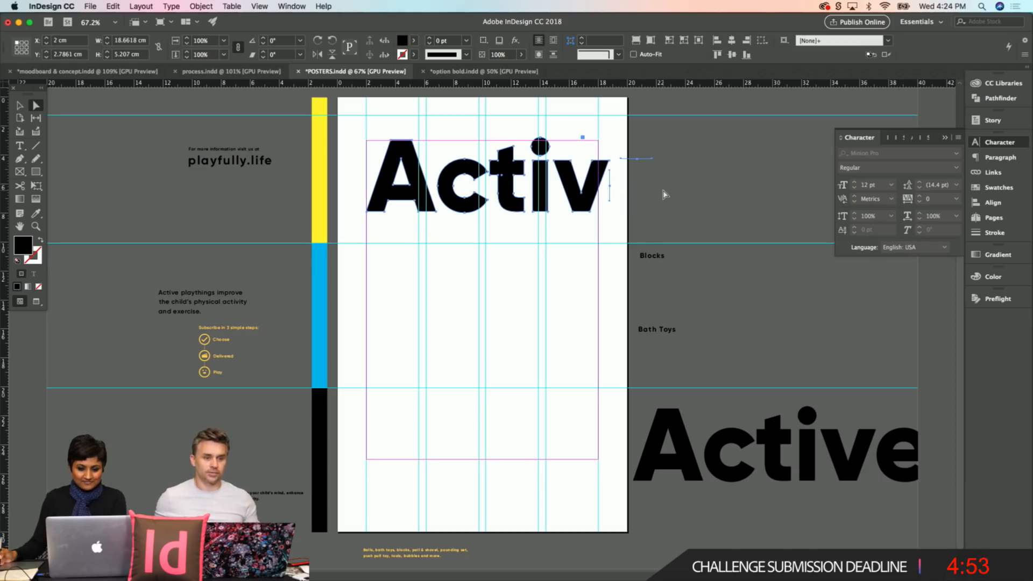
pyautogui.click(638, 166)
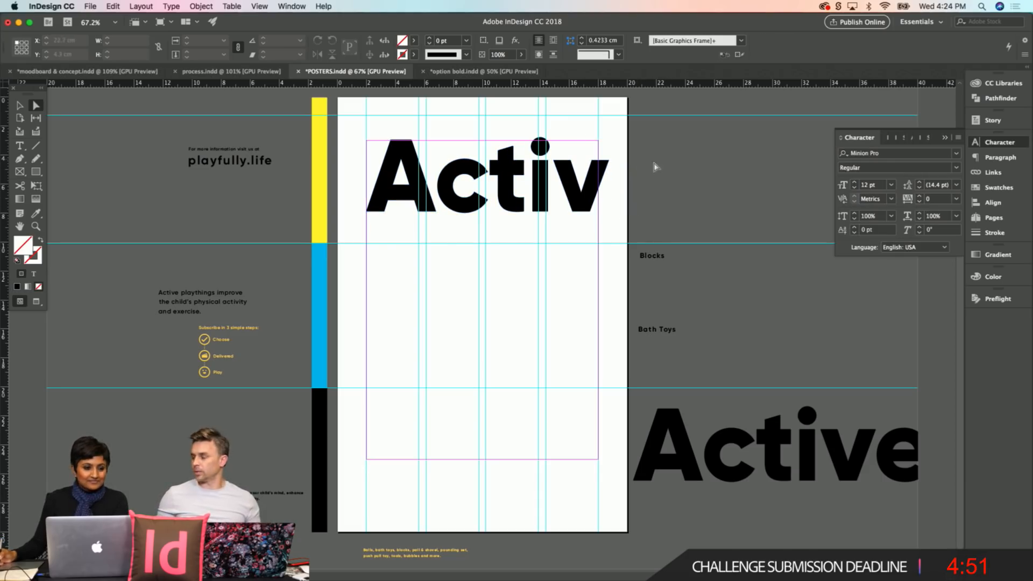
pyautogui.click(610, 166)
pyautogui.moveTo(672, 141); pyautogui.dragTo(606, 214)
pyautogui.press('Delete')
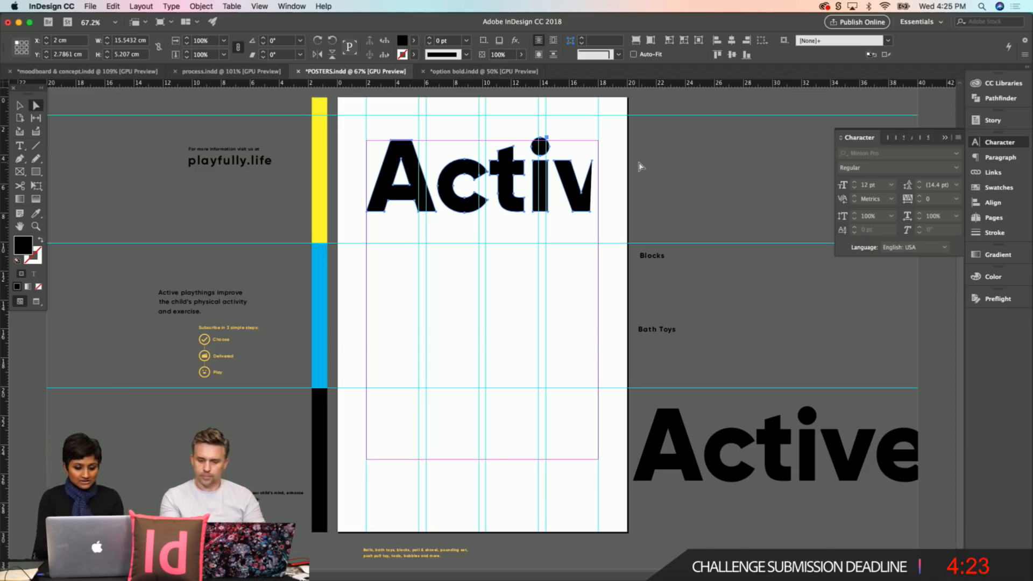
pyautogui.moveTo(619, 151); pyautogui.dragTo(562, 235)
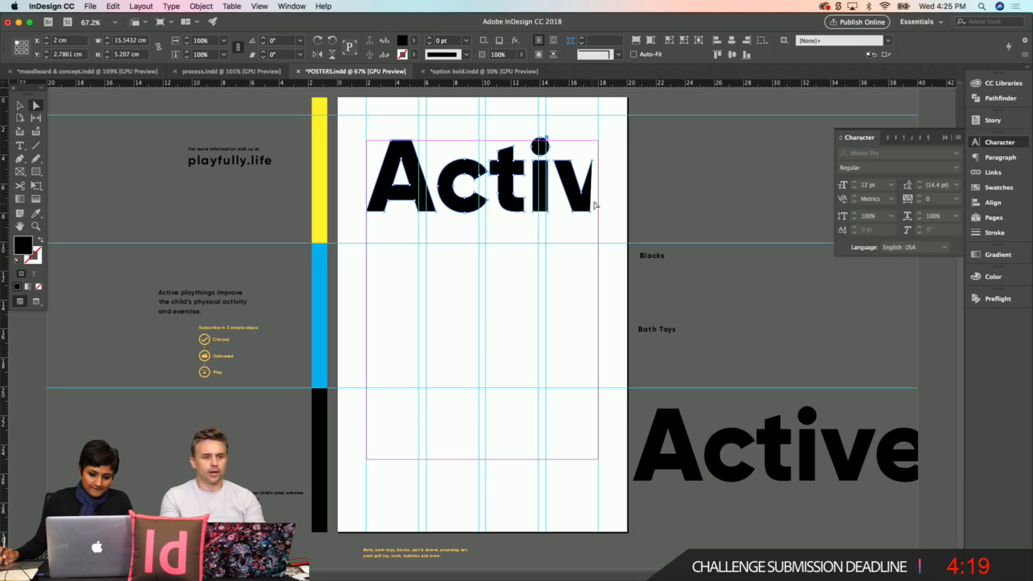
pyautogui.press('Delete')
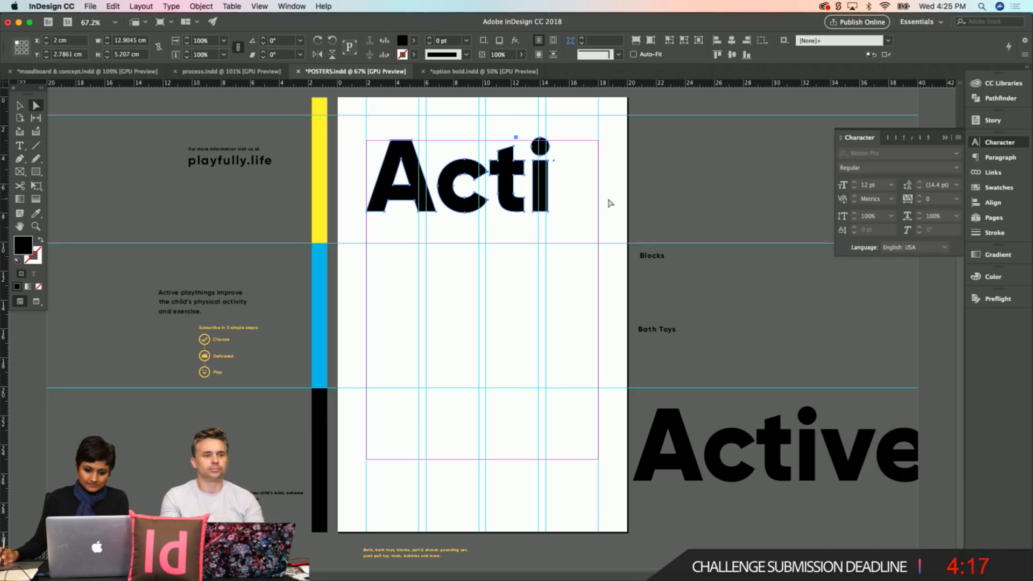
# Step: Remove the letters t and i from the outlined headline, keeping only the A and c
pyautogui.moveTo(590, 128); pyautogui.dragTo(490, 251)
pyautogui.press('Delete')
pyautogui.click(584, 183)
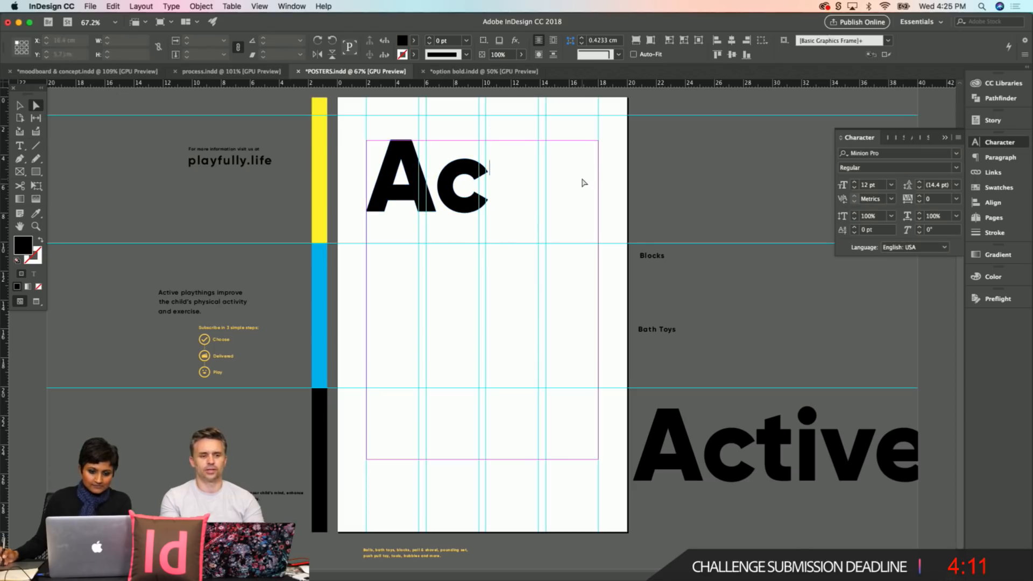
# Step: Clear the stray path fragment left beside the outlined letter c and deselect the lettering
pyautogui.click(490, 165)
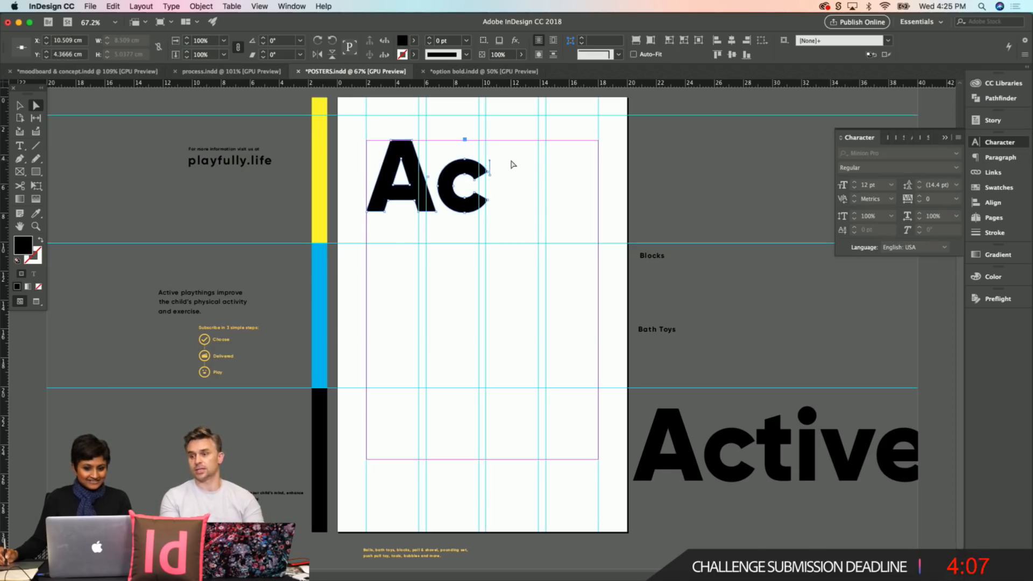
pyautogui.click(497, 184)
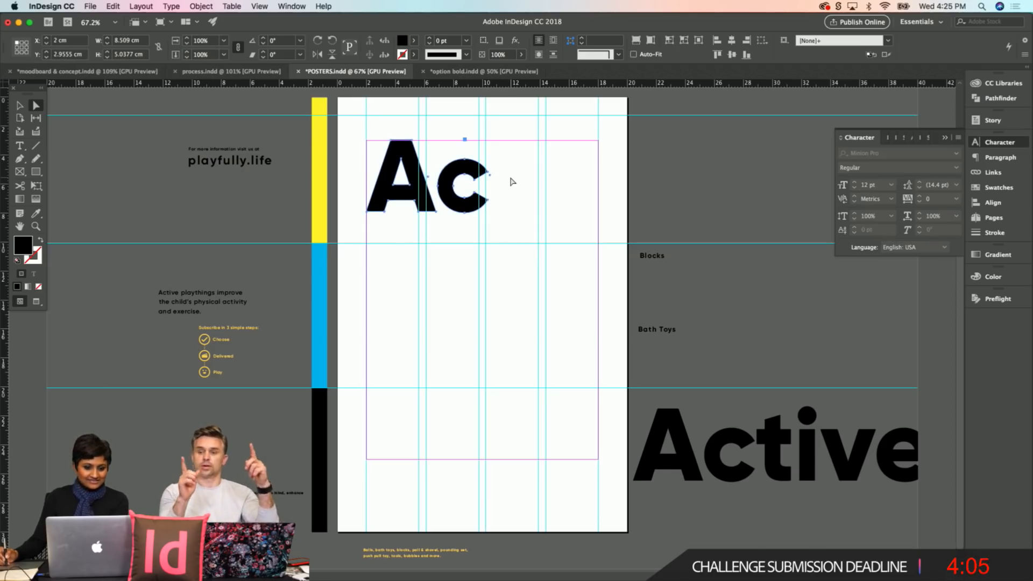
pyautogui.press('Delete')
pyautogui.press('super+z')
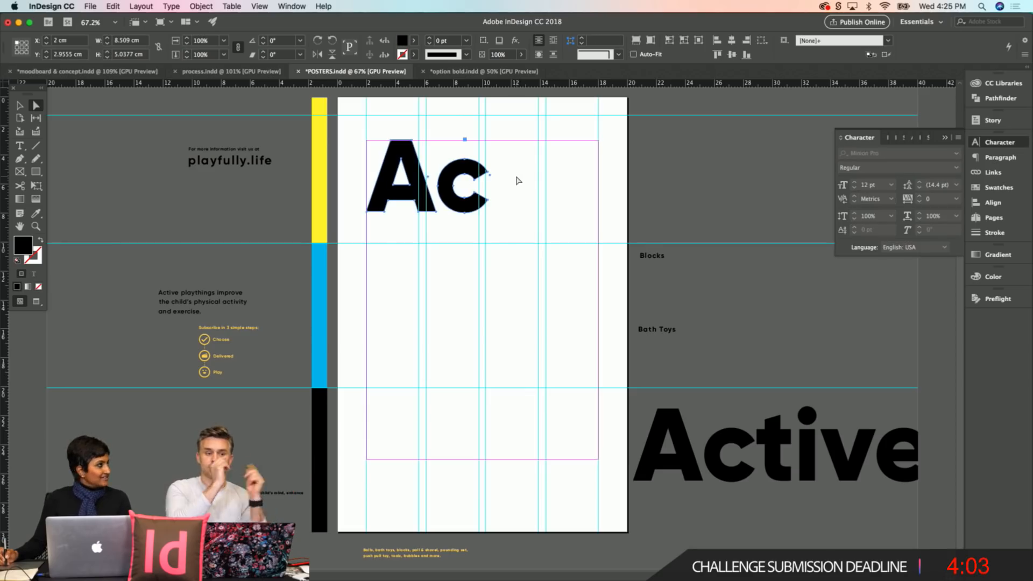
pyautogui.press('v')
pyautogui.click(518, 197)
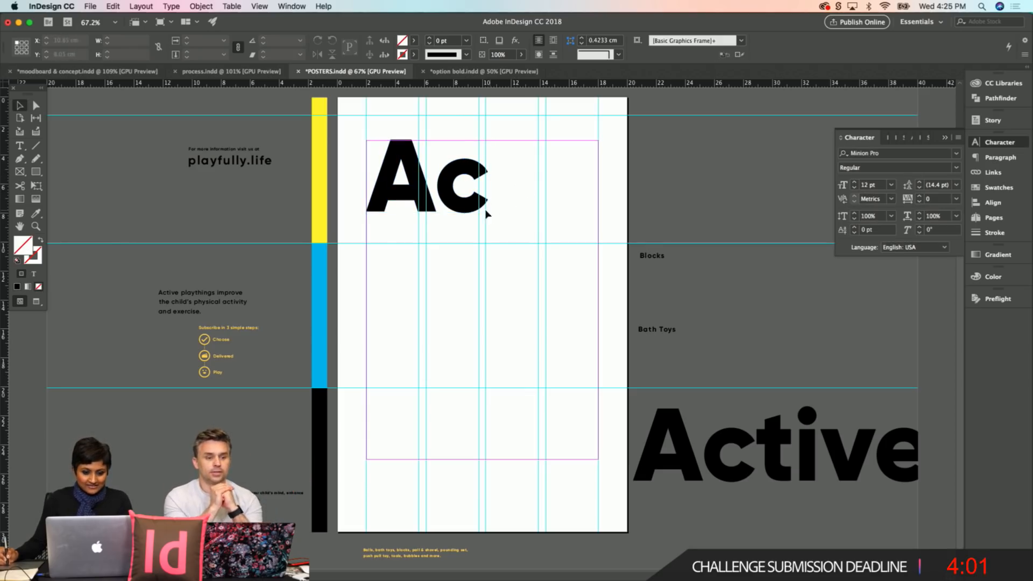
# Step: Scale the outlined Ac proportionally to about 12.07 by 7.14 cm and nudge it to about X 1.96 cm
pyautogui.click(467, 213)
pyautogui.moveTo(489, 211); pyautogui.dragTo(541, 242)
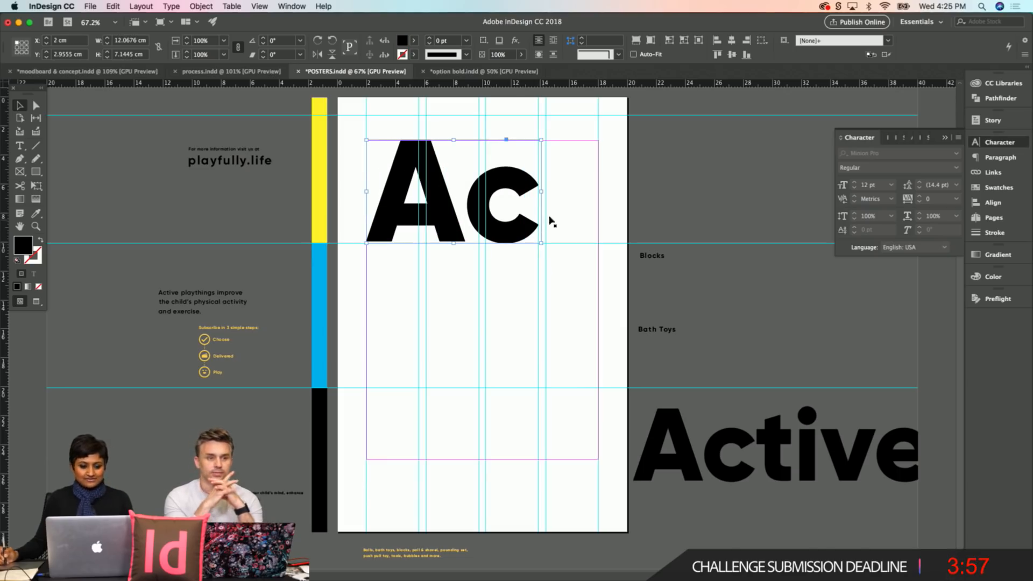
pyautogui.click(594, 194)
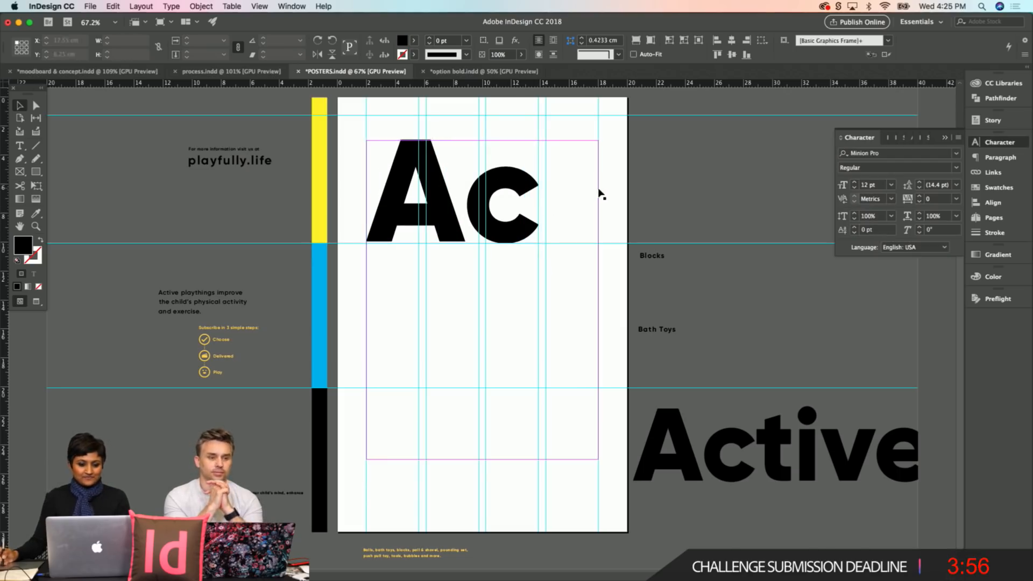
pyautogui.press('a')
pyautogui.click(472, 203)
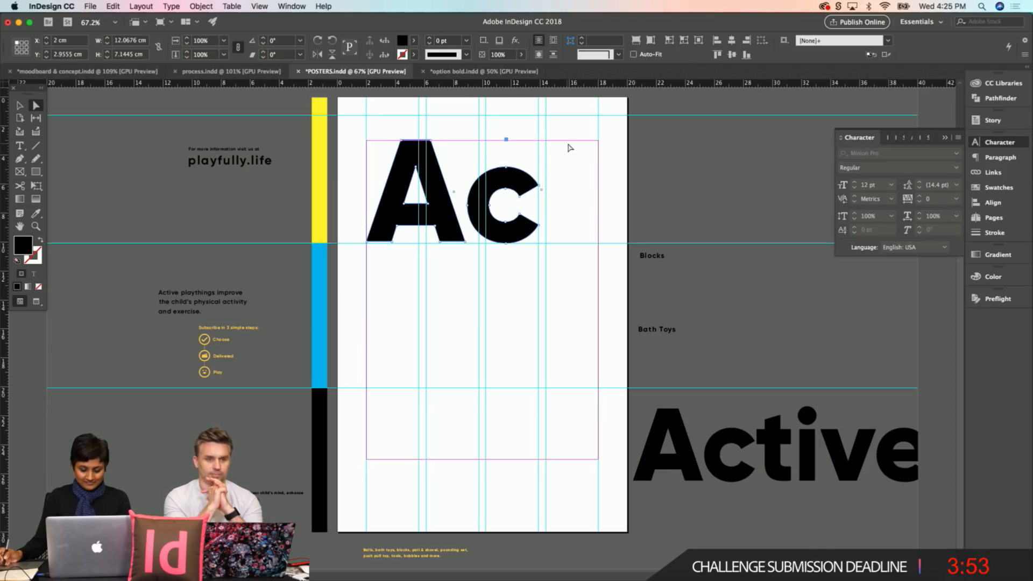
pyautogui.press('Right')
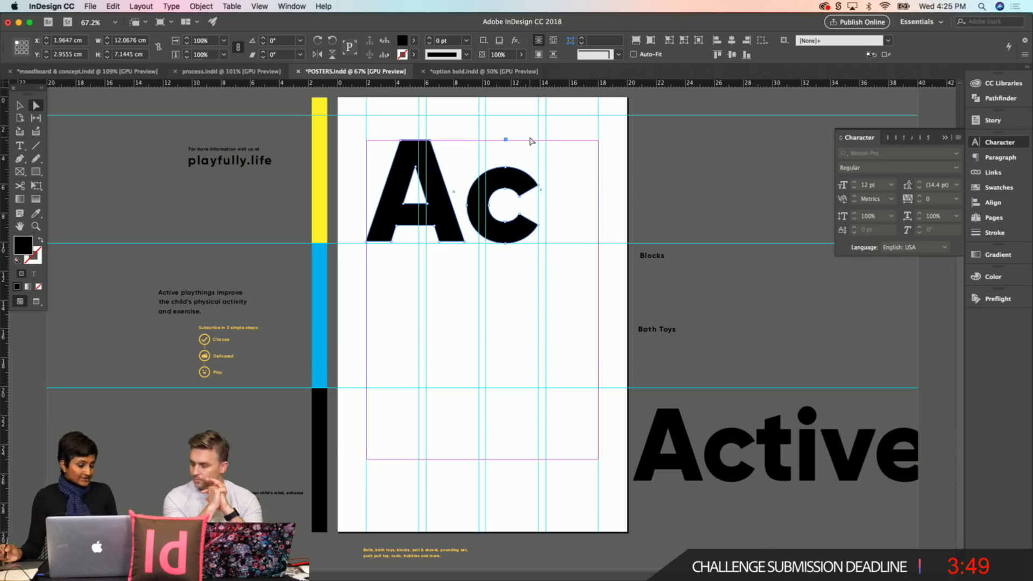
# Step: Move the outlined Ac up to the upper horizontal guide and enlarge it to about 14.95 by 8.85 cm, reaching the guide below
pyautogui.scroll(1, 531, 141)
pyautogui.press('v')
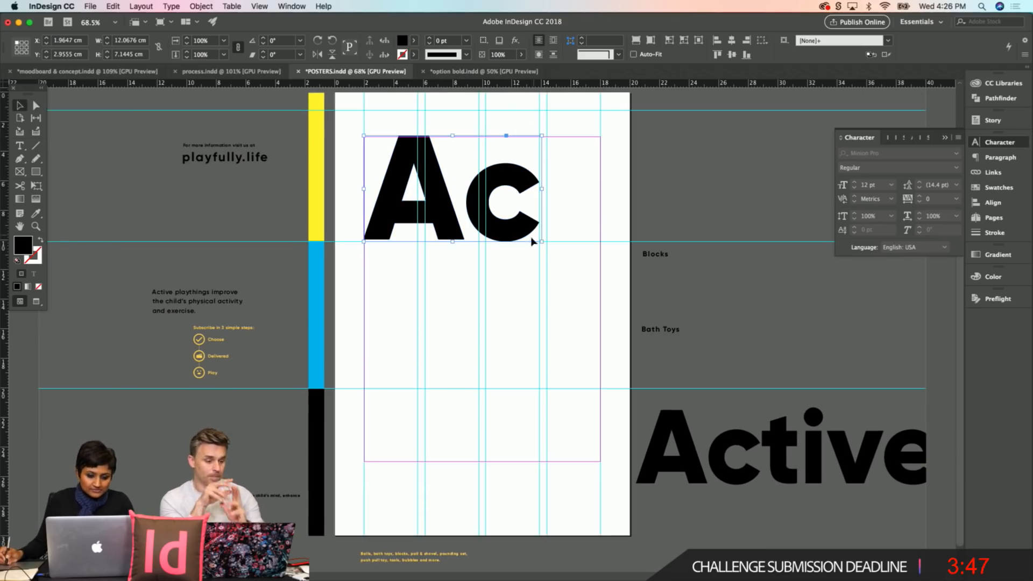
pyautogui.moveTo(541, 243); pyautogui.dragTo(542, 244)
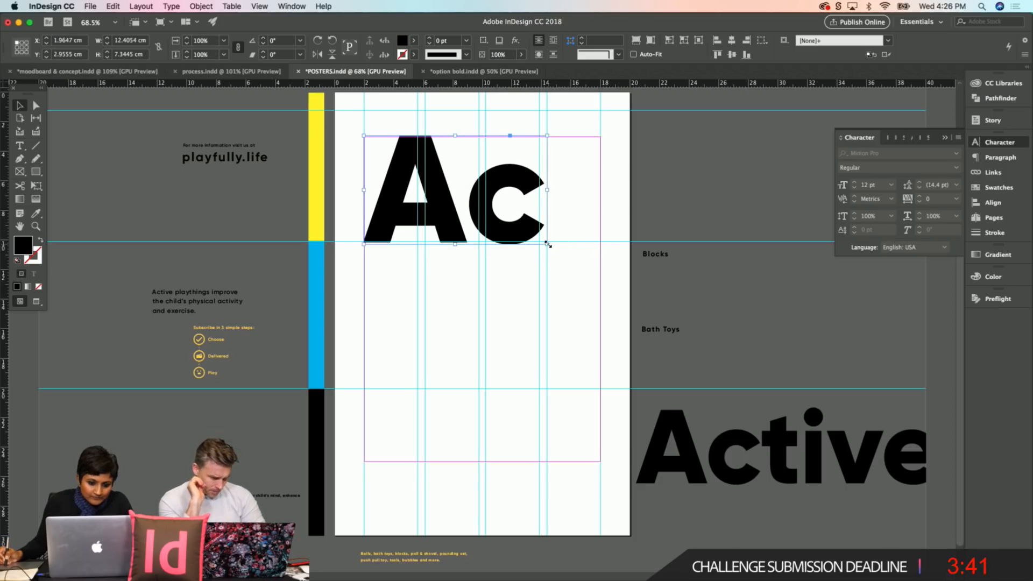
pyautogui.moveTo(542, 243); pyautogui.dragTo(541, 242)
pyautogui.click(570, 215)
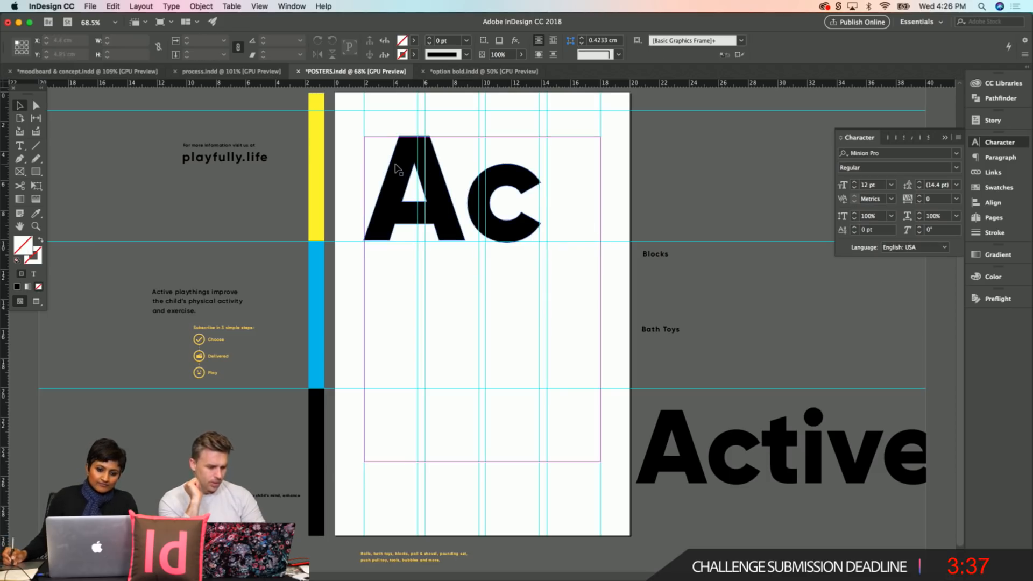
pyautogui.moveTo(402, 171); pyautogui.dragTo(408, 144)
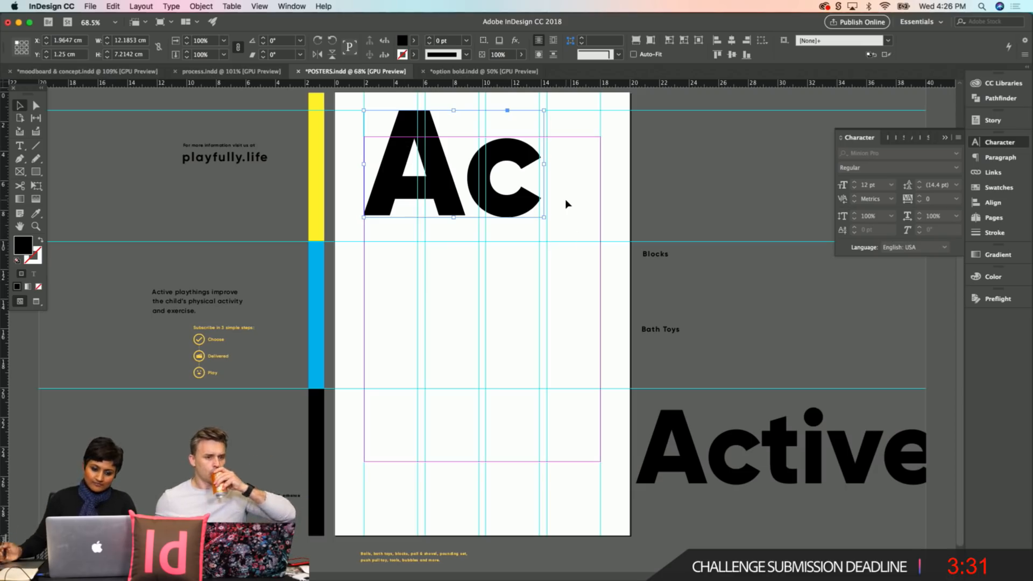
pyautogui.moveTo(545, 219); pyautogui.dragTo(567, 245)
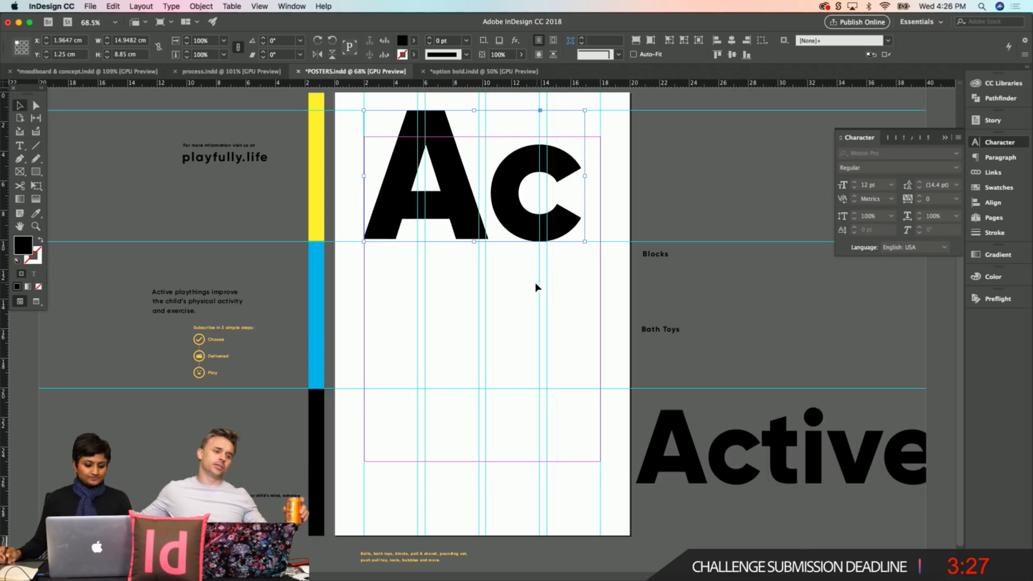
pyautogui.press('super+shift+o')
pyautogui.press('a')
pyautogui.click(502, 191)
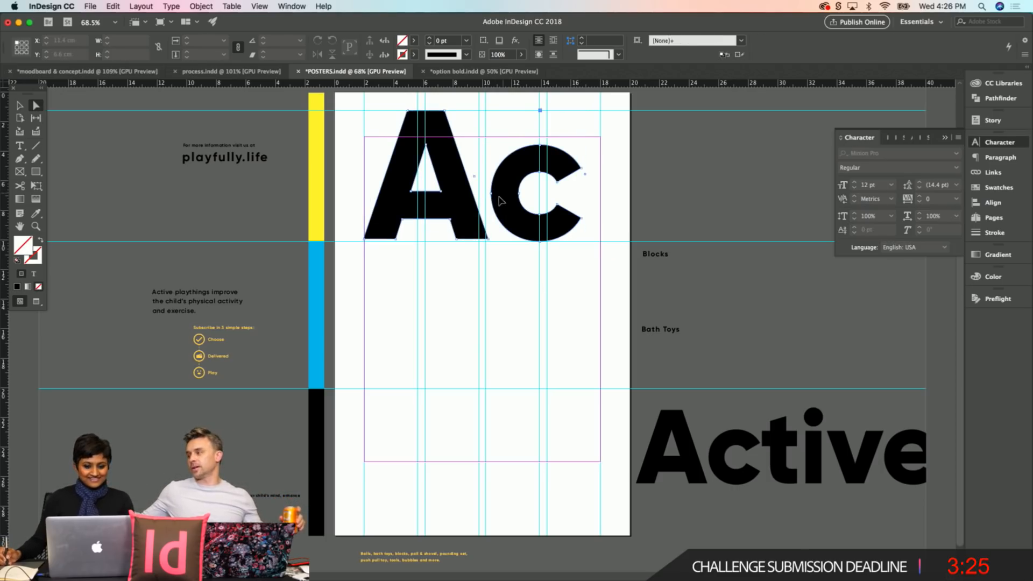
pyautogui.click(491, 193)
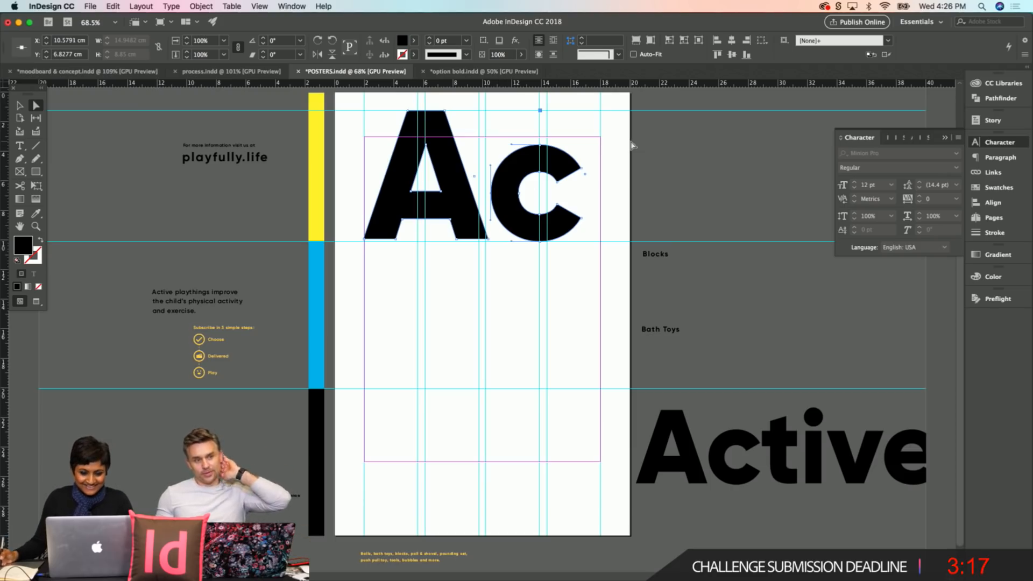
pyautogui.moveTo(652, 138); pyautogui.dragTo(627, 177)
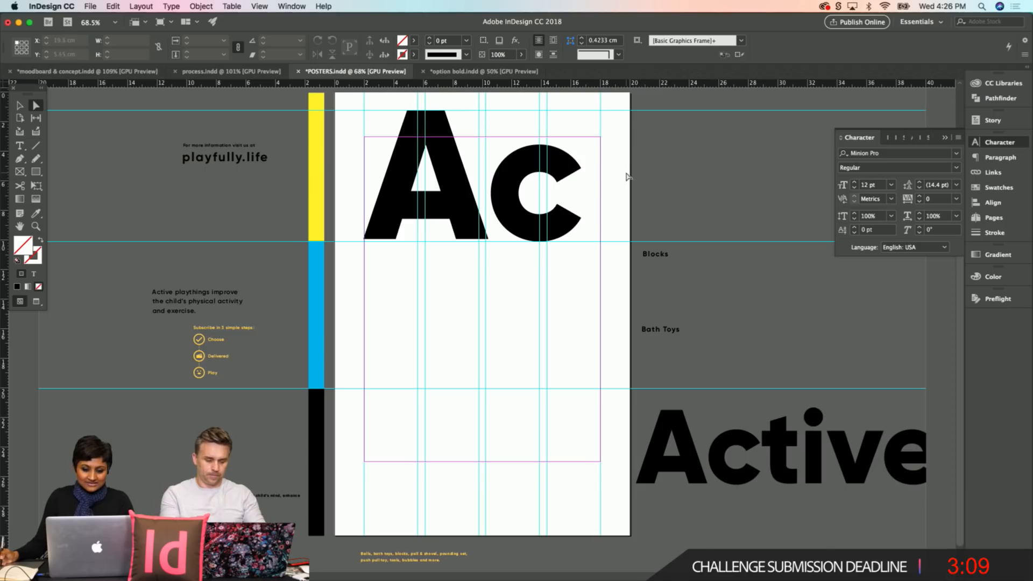
pyautogui.moveTo(663, 132); pyautogui.dragTo(490, 256)
pyautogui.moveTo(491, 257); pyautogui.dragTo(490, 255)
pyautogui.click(693, 176)
# Step: Shift the outlined Ac horizontally past the left page margin to about X 1.15 cm and deselect it
pyautogui.press('v')
pyautogui.click(554, 186)
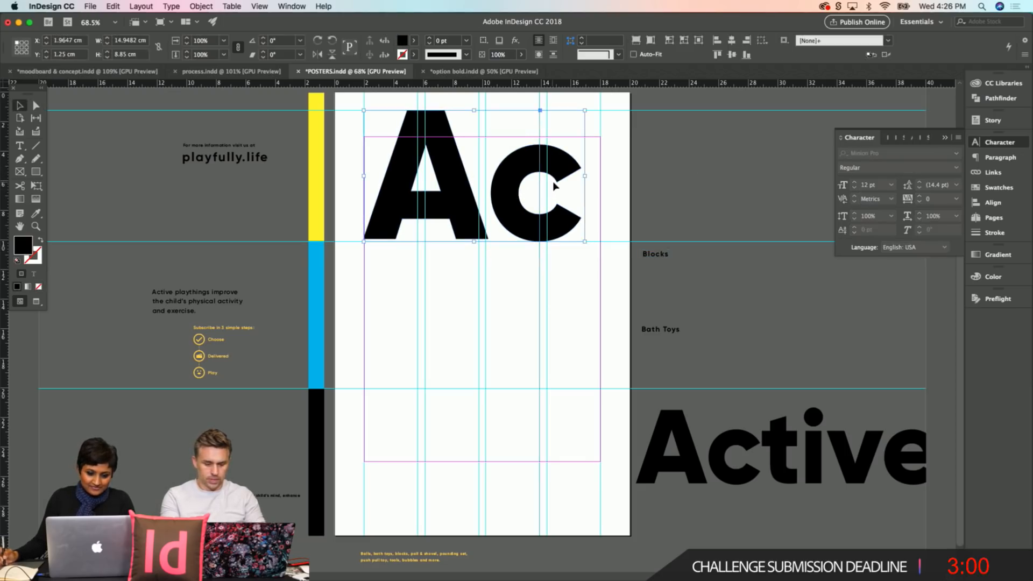
pyautogui.click(642, 163)
pyautogui.moveTo(496, 216); pyautogui.dragTo(500, 212)
pyautogui.click(607, 191)
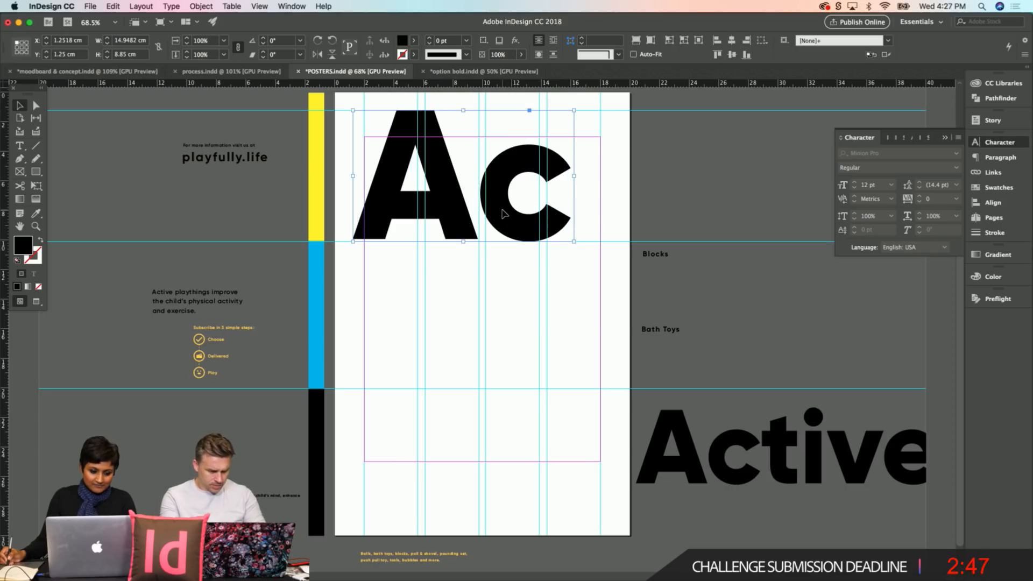
pyautogui.click(657, 193)
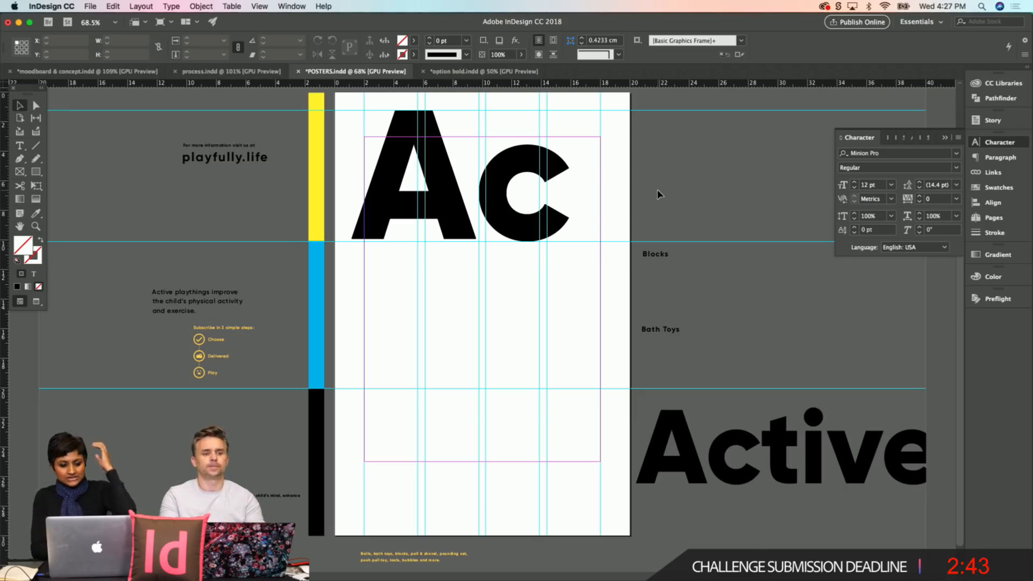
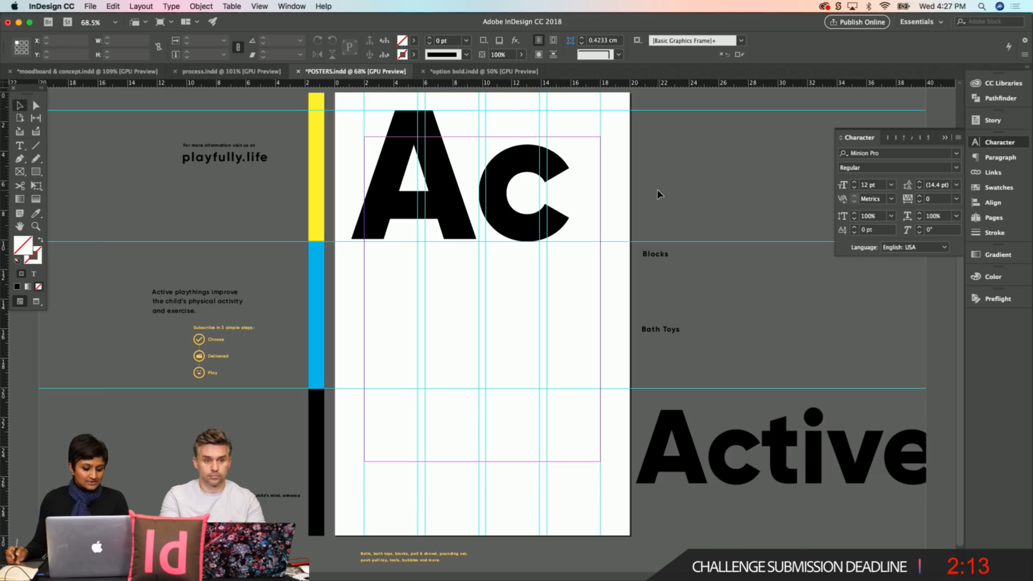
# Step: Preview the poster without guides and pasteboard items to check the Ac placement, and return to the normal view
pyautogui.click(391, 184)
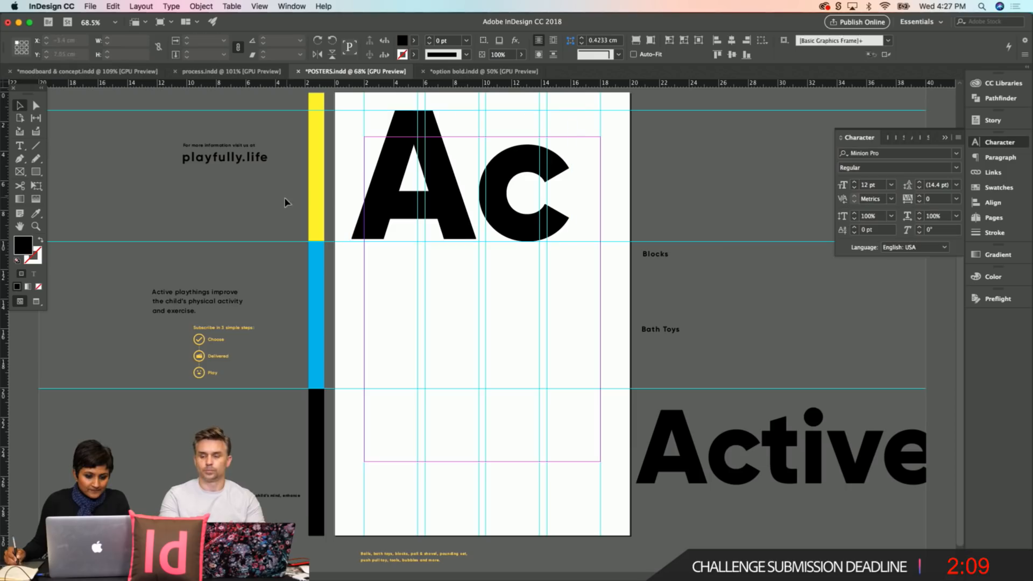
pyautogui.click(433, 194)
pyautogui.press('a')
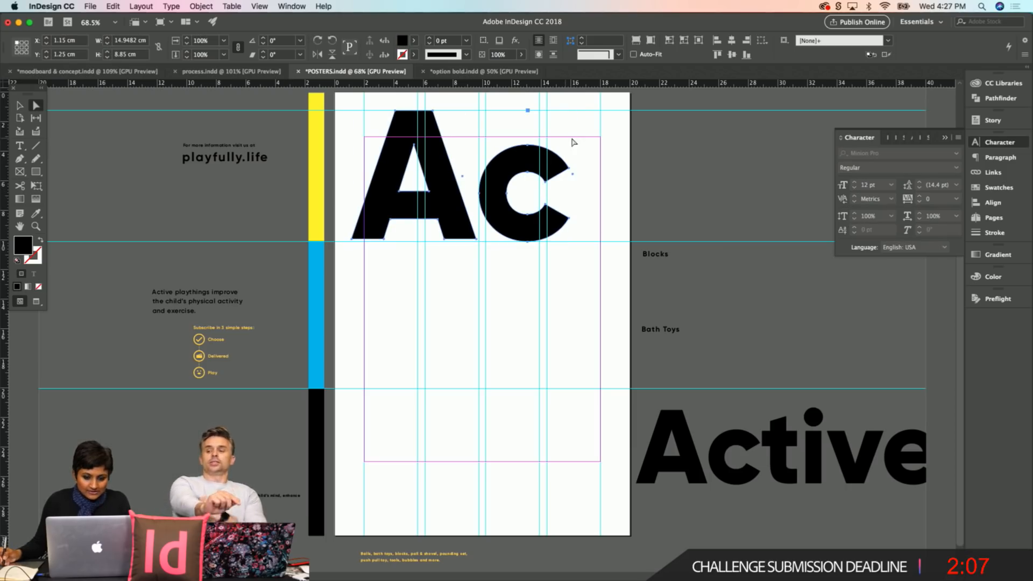
pyautogui.click(595, 149)
pyautogui.press('w')
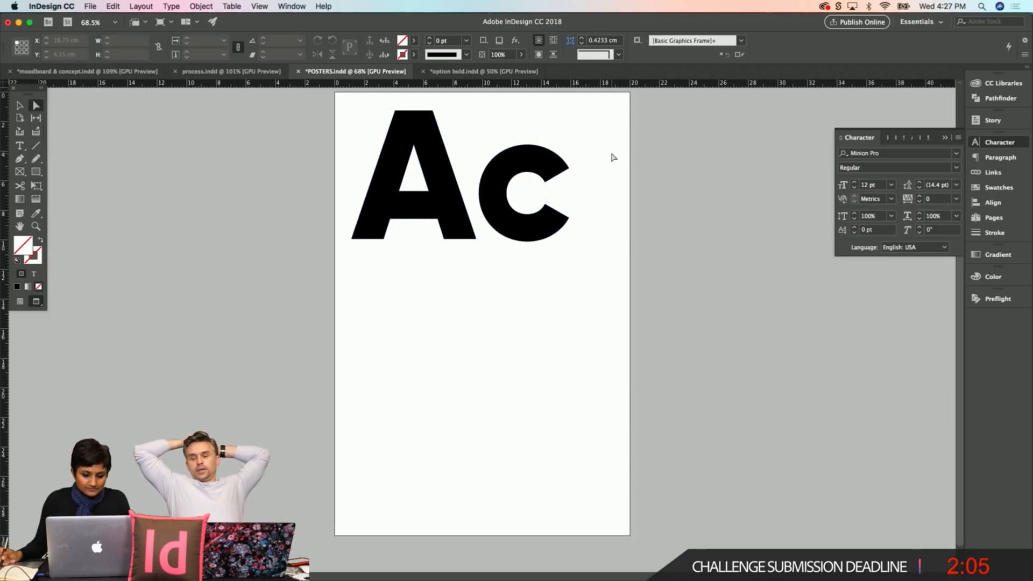
pyautogui.press('w')
pyautogui.press('v')
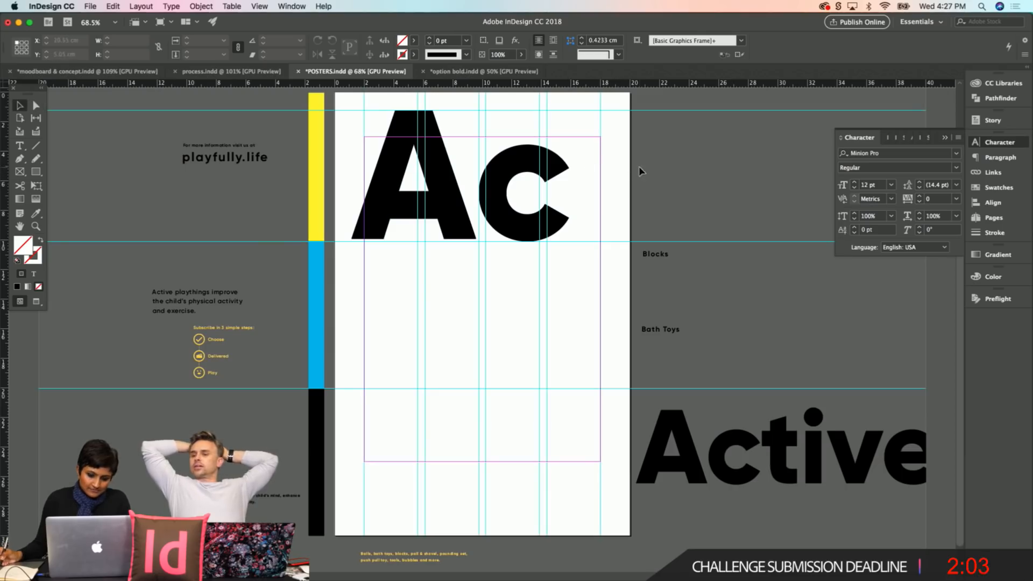
pyautogui.press('a')
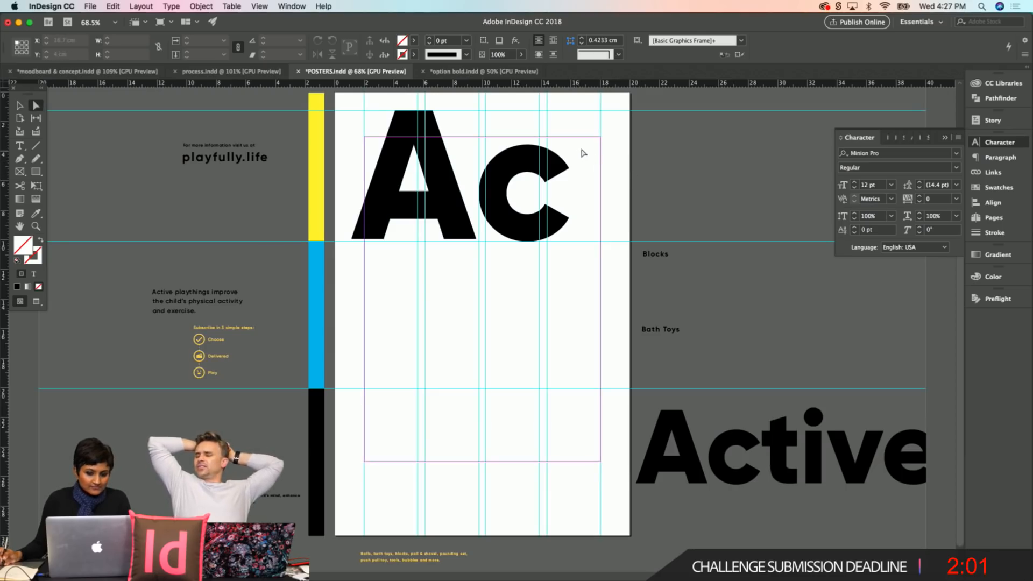
pyautogui.moveTo(581, 147); pyautogui.dragTo(612, 171)
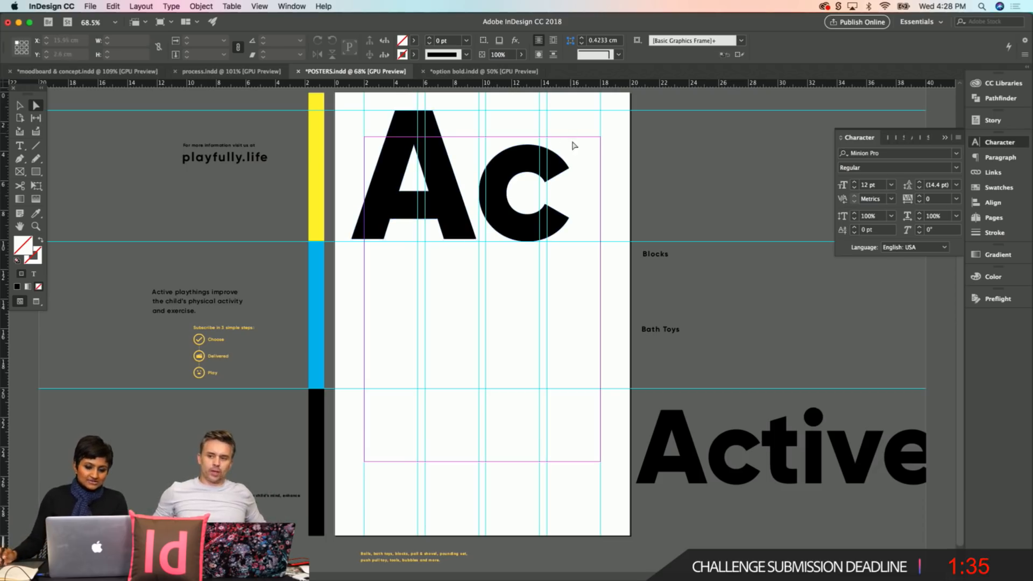
# Step: Duplicate the Active headline and place the copy on the pasteboard beside the Ac at about X 18.45, Y 2.85 cm
pyautogui.press('v')
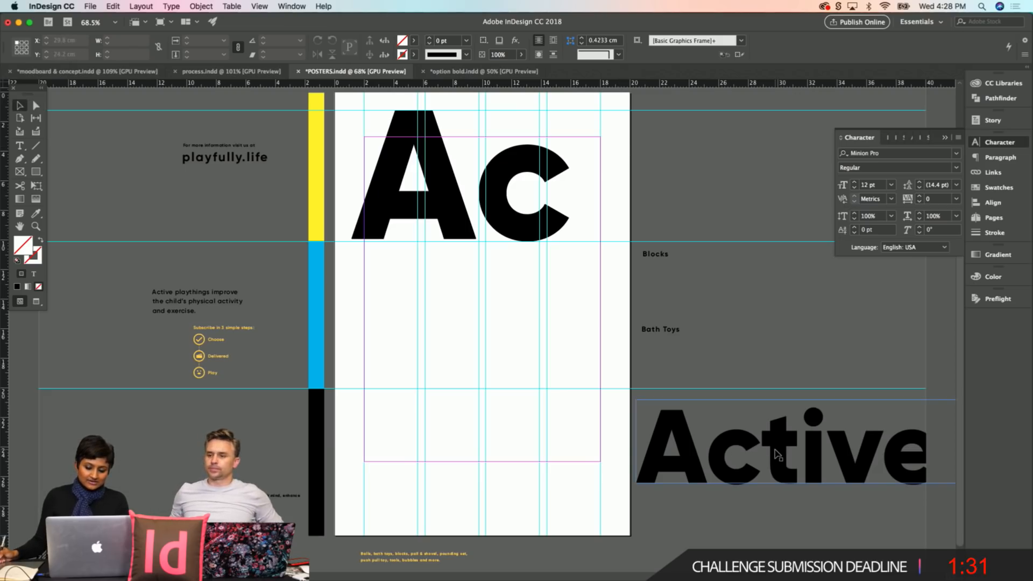
pyautogui.moveTo(777, 454); pyautogui.dragTo(549, 372)
pyautogui.moveTo(699, 472); pyautogui.dragTo(718, 474)
pyautogui.moveTo(458, 369); pyautogui.dragTo(383, 354)
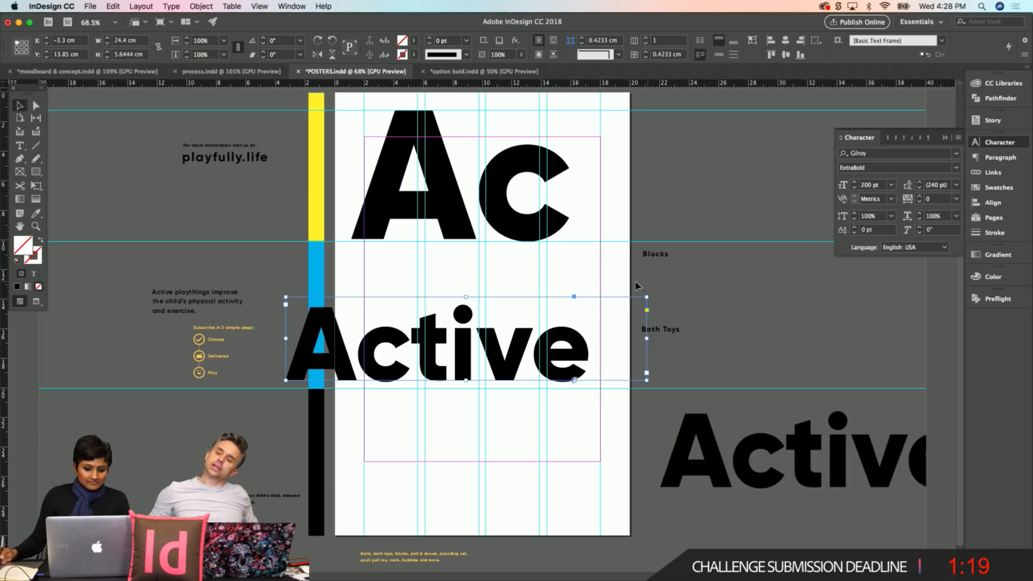
pyautogui.scroll(2, 636, 295)
pyautogui.moveTo(516, 412); pyautogui.dragTo(750, 251)
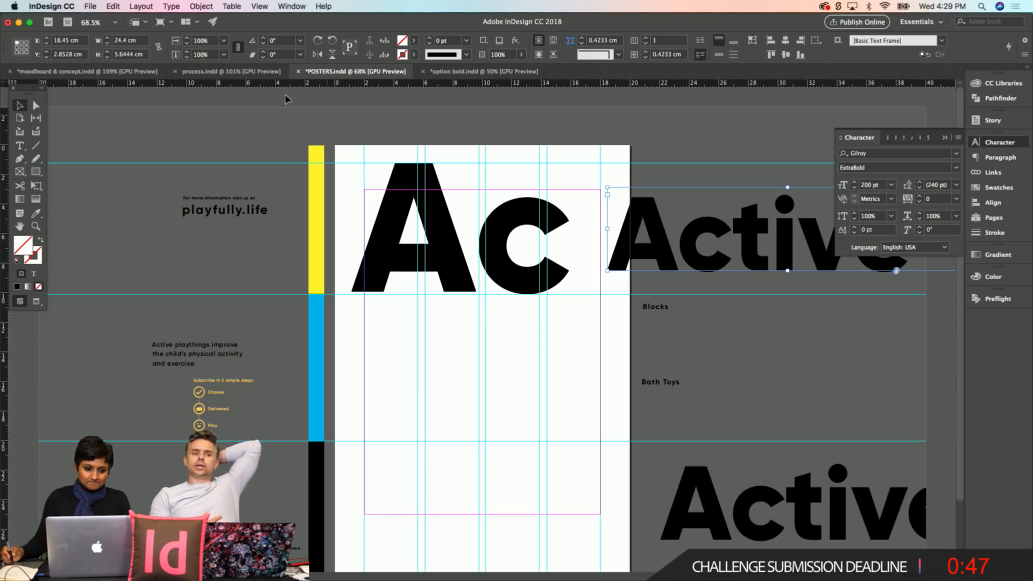
# Step: Convert the copied Active headline to outlines and delete the anchor points of its letters A and c
pyautogui.click(171, 7)
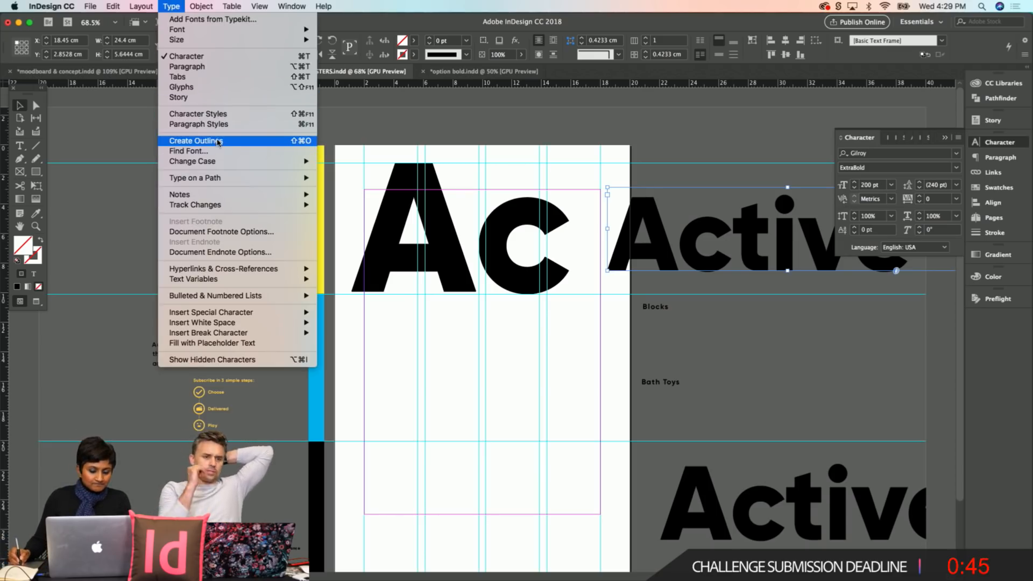
pyautogui.click(302, 141)
pyautogui.click(665, 186)
pyautogui.press('a')
pyautogui.moveTo(609, 184); pyautogui.dragTo(706, 284)
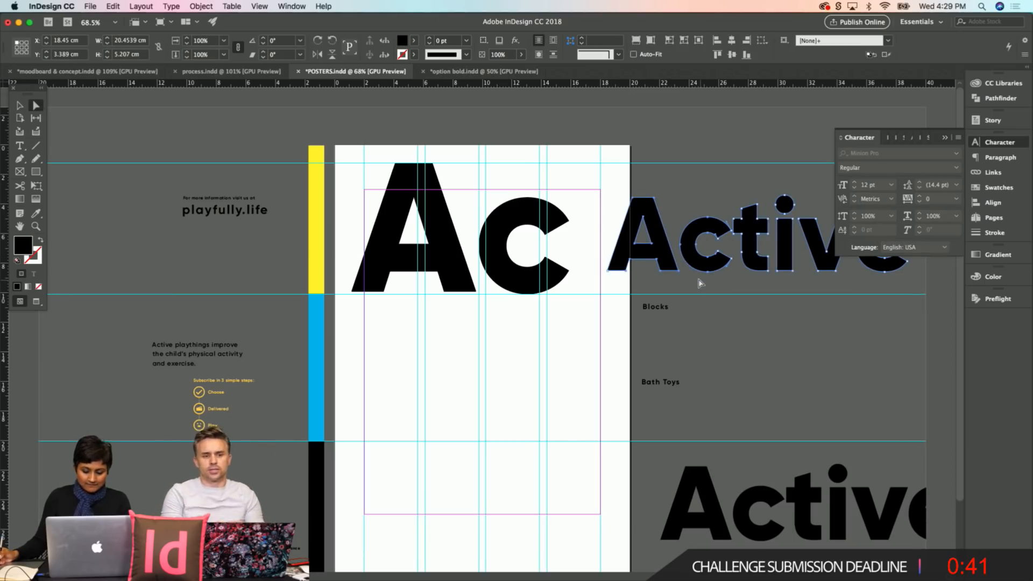
pyautogui.press('Delete')
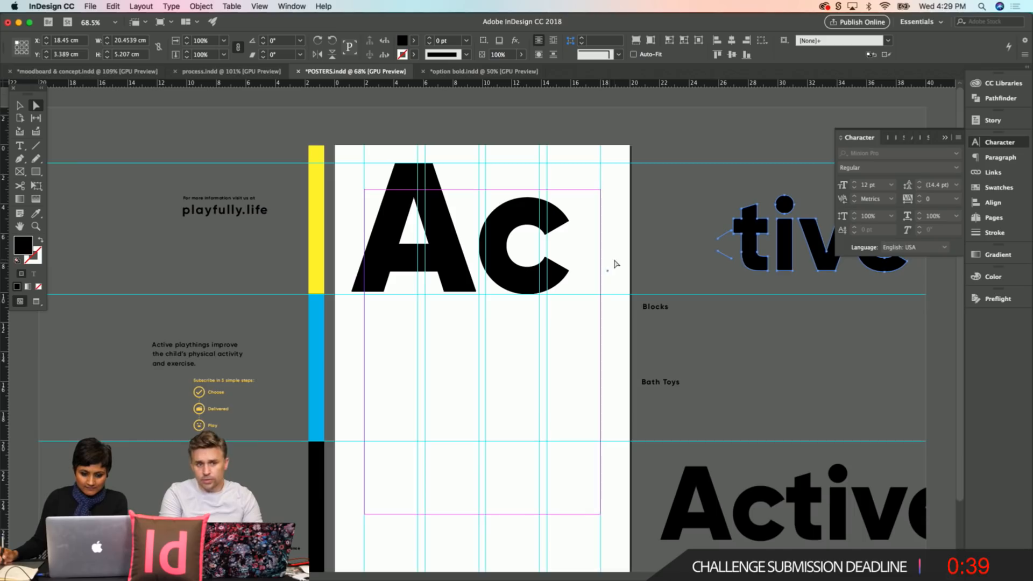
# Step: Delete the stray path fragments left beside the letter t of the outlined headline copy
pyautogui.moveTo(698, 216); pyautogui.dragTo(725, 270)
pyautogui.press('Delete')
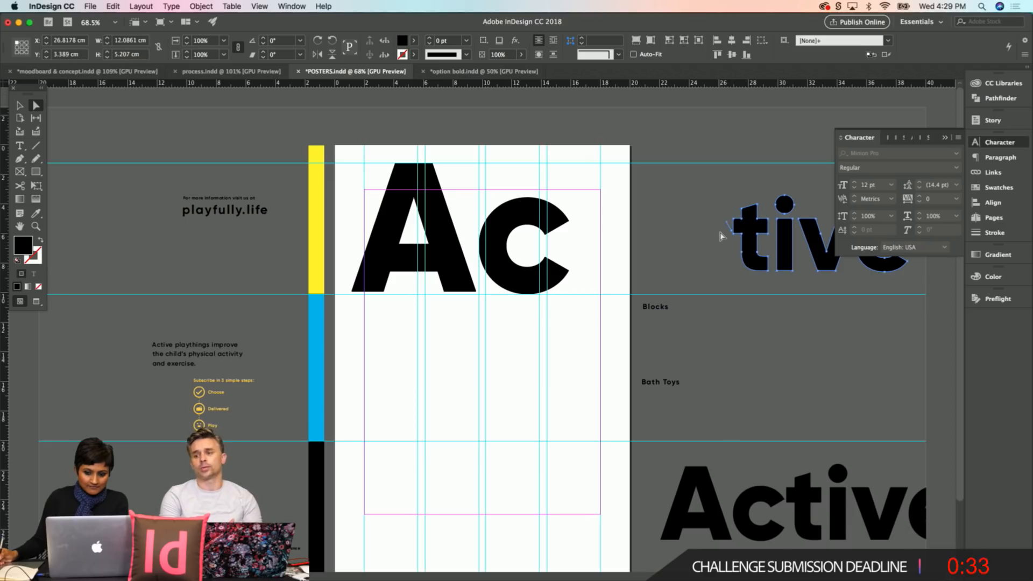
pyautogui.moveTo(731, 237); pyautogui.dragTo(732, 238)
pyautogui.press('Delete')
pyautogui.click(709, 260)
# Step: Move the outlined letters tive closer to the page, to about X 21.8, Y 3.15 cm, and deselect them
pyautogui.press('b')
pyautogui.press('v')
pyautogui.click(708, 254)
pyautogui.moveTo(708, 255); pyautogui.dragTo(671, 249)
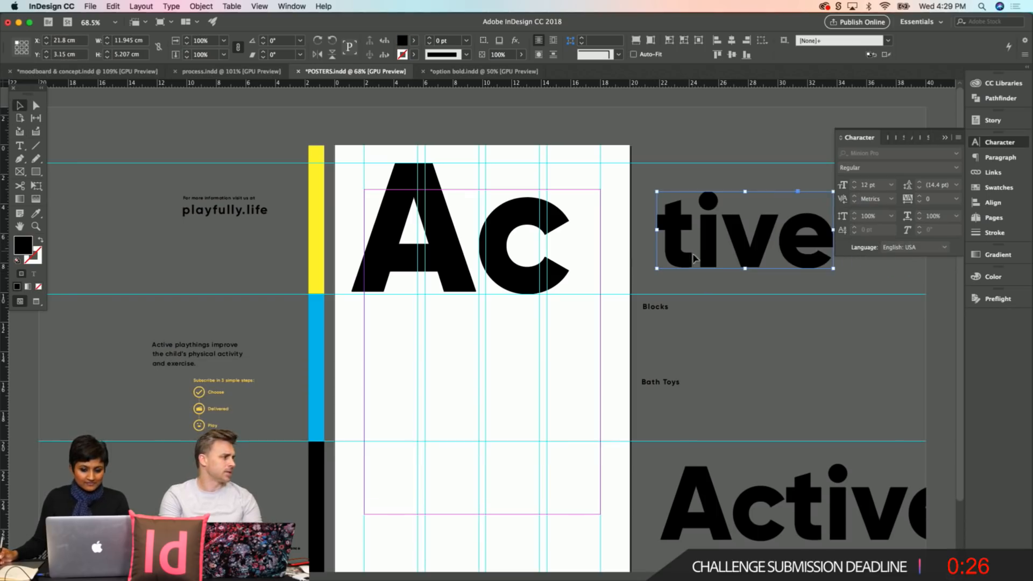
pyautogui.click(775, 177)
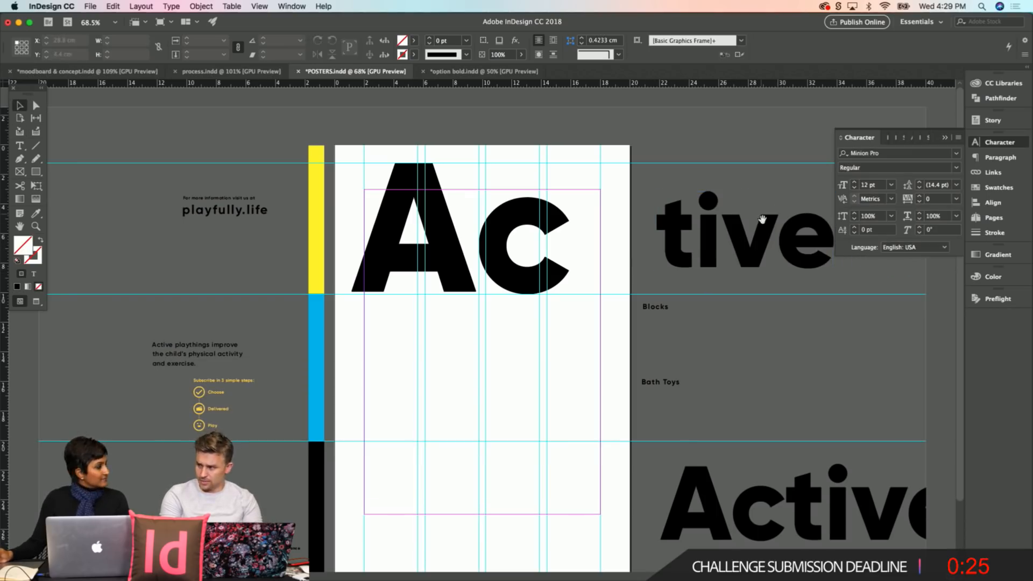
# Step: Collapse the Character panel and delete the letters v and e from the outlined tive, keeping only ti
pyautogui.click(999, 143)
pyautogui.press('a')
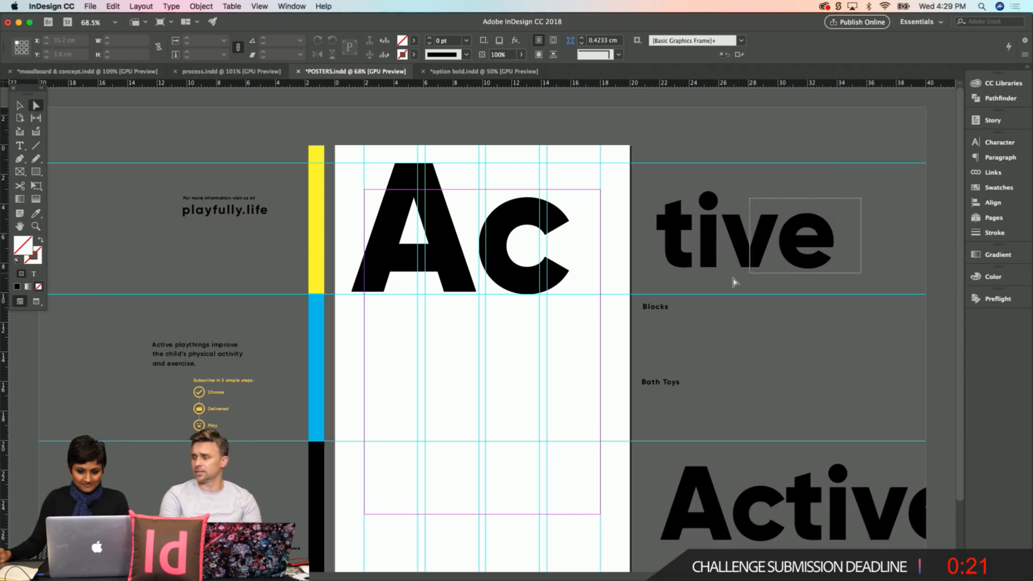
pyautogui.moveTo(721, 288); pyautogui.dragTo(858, 198)
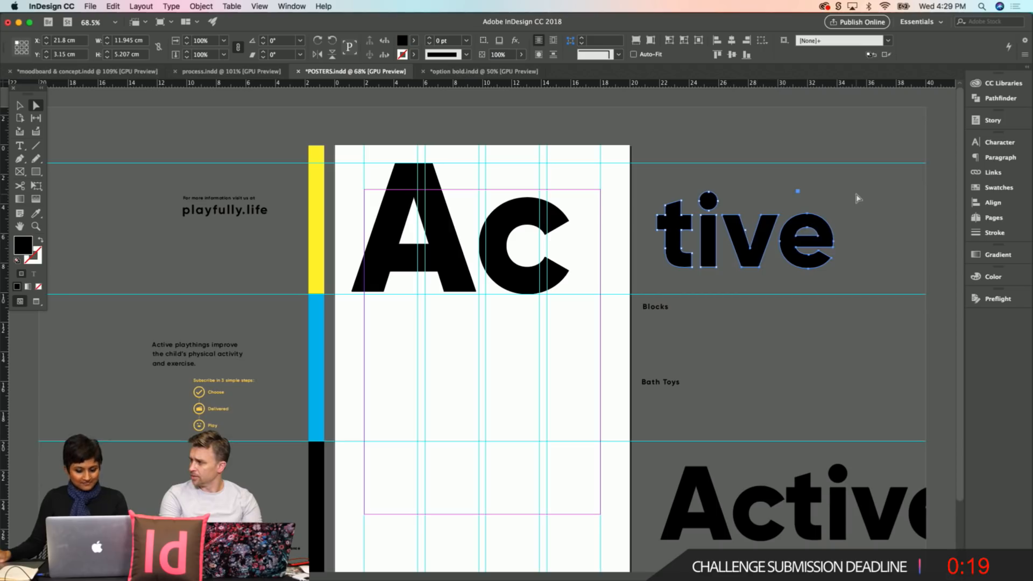
pyautogui.press('Delete')
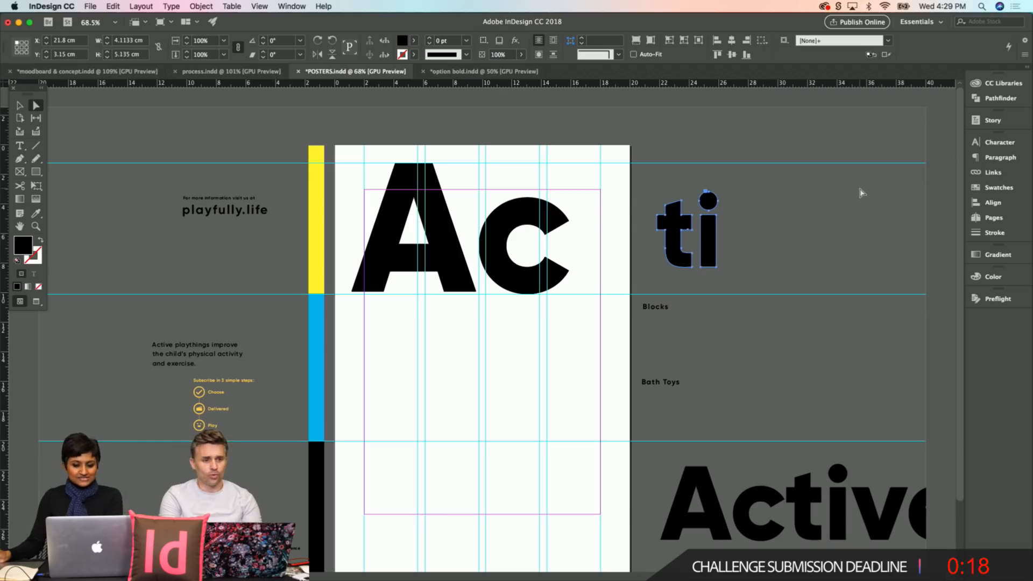
pyautogui.click(834, 203)
pyautogui.press('v')
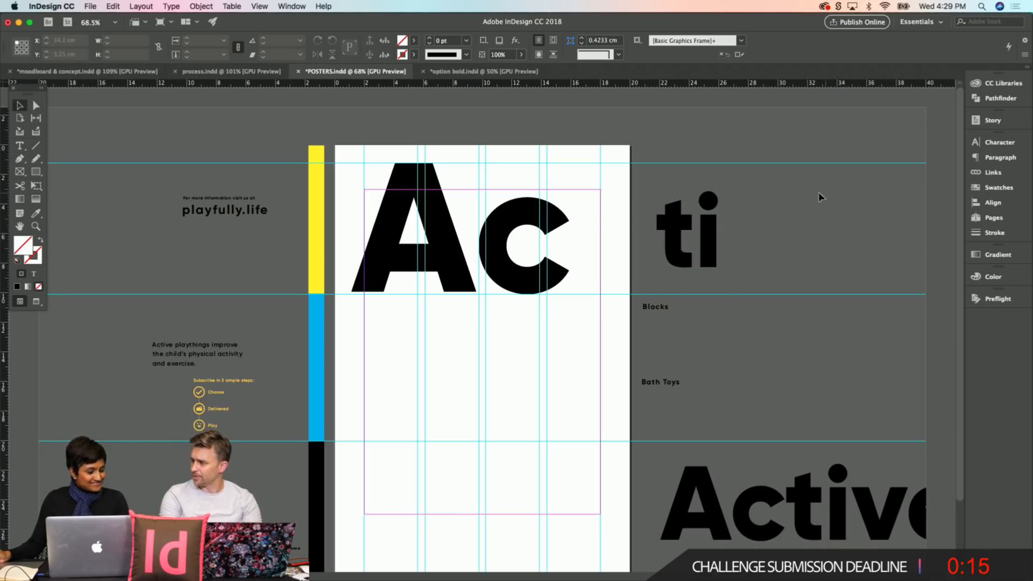
# Step: Move the outlined letters ti onto the page below Ac and scale them to about 7.75 × 9.5 cm
pyautogui.click(712, 253)
pyautogui.moveTo(712, 253); pyautogui.dragTo(574, 418)
pyautogui.scroll(-1, 578, 369)
pyautogui.moveTo(522, 350); pyautogui.dragTo(482, 302)
pyautogui.moveTo(504, 338); pyautogui.dragTo(500, 337)
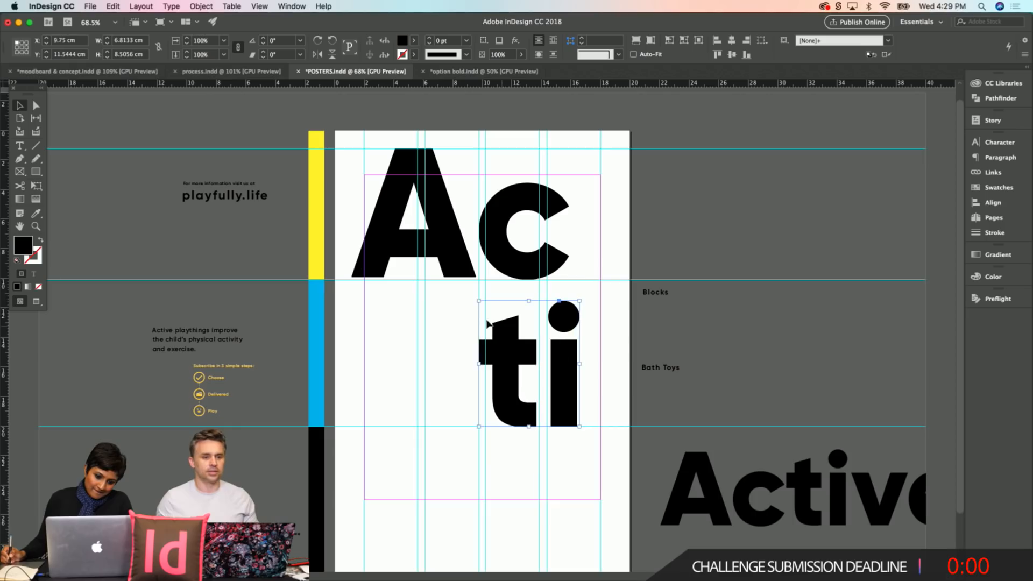
pyautogui.moveTo(478, 300); pyautogui.dragTo(465, 286)
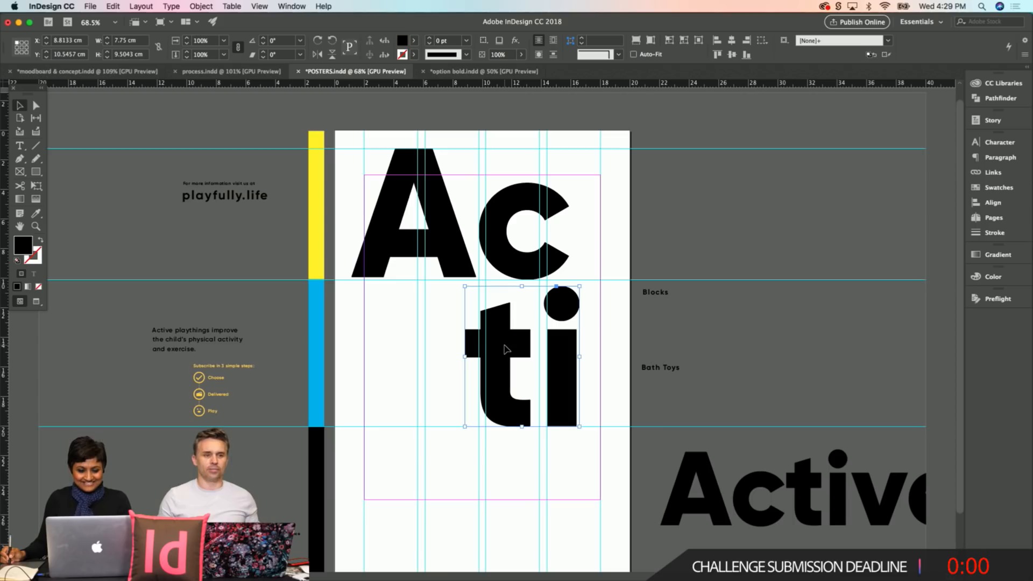
# Step: Align the letters ti with the right margin at about X 10.32, Y 10.55 cm and deselect them
pyautogui.moveTo(508, 352); pyautogui.dragTo(526, 352)
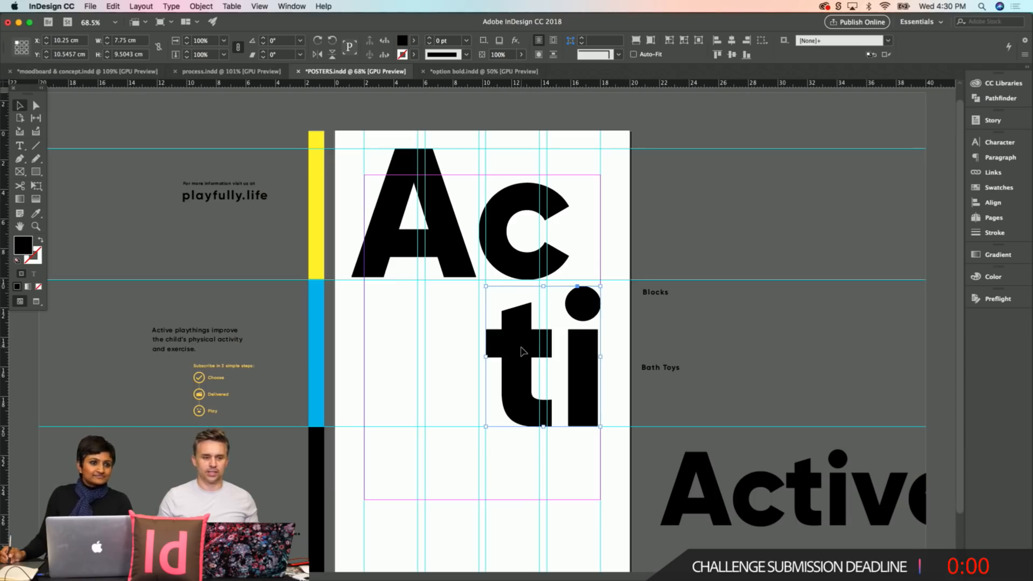
pyautogui.moveTo(525, 356); pyautogui.dragTo(529, 356)
pyautogui.press('Left')
pyautogui.press('Left')
pyautogui.press('Left')
pyautogui.press('Left')
pyautogui.press('Left')
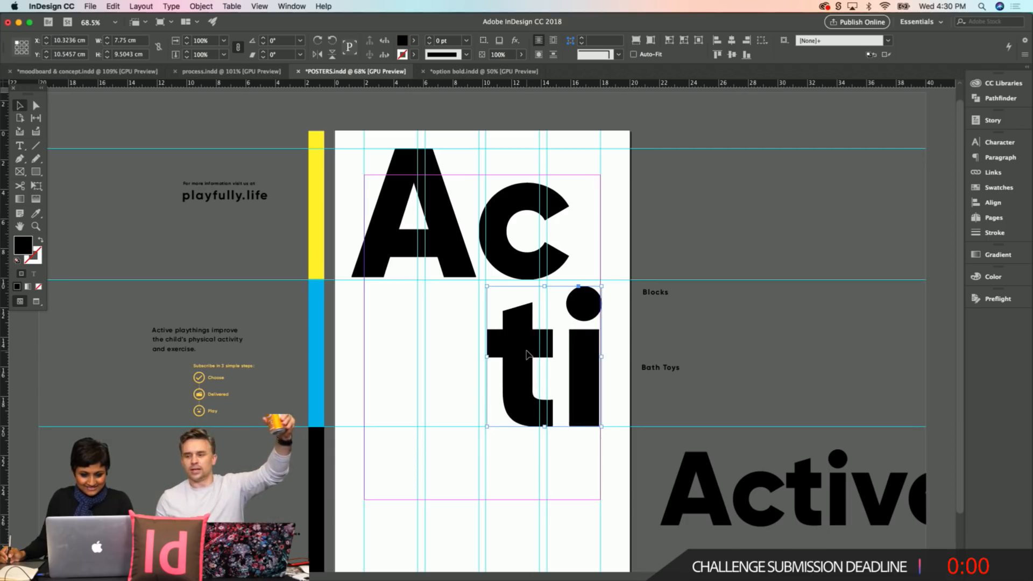
pyautogui.press('Right')
pyautogui.press('Right')
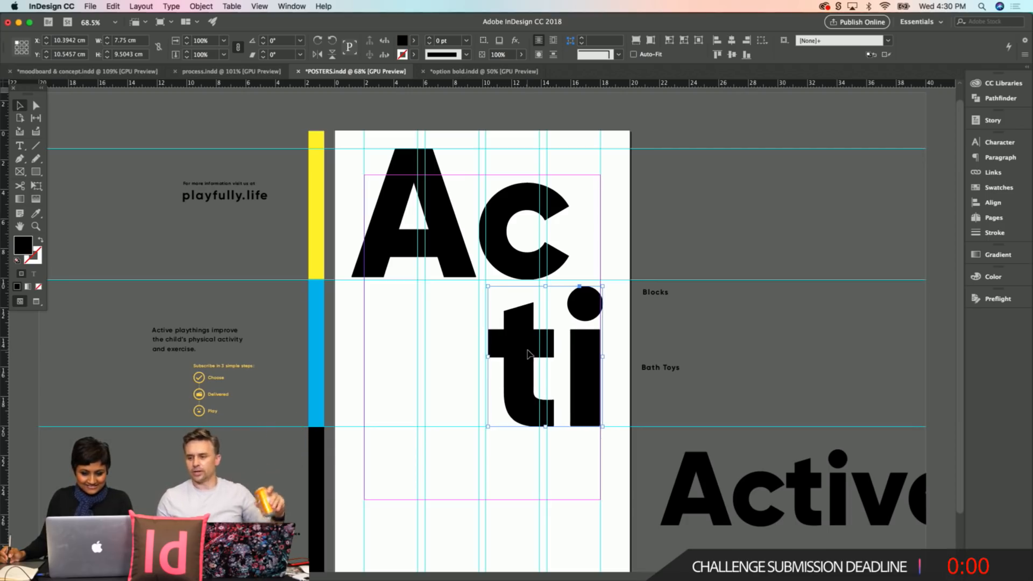
pyautogui.press('Left')
pyautogui.press('Left')
pyautogui.press('Left')
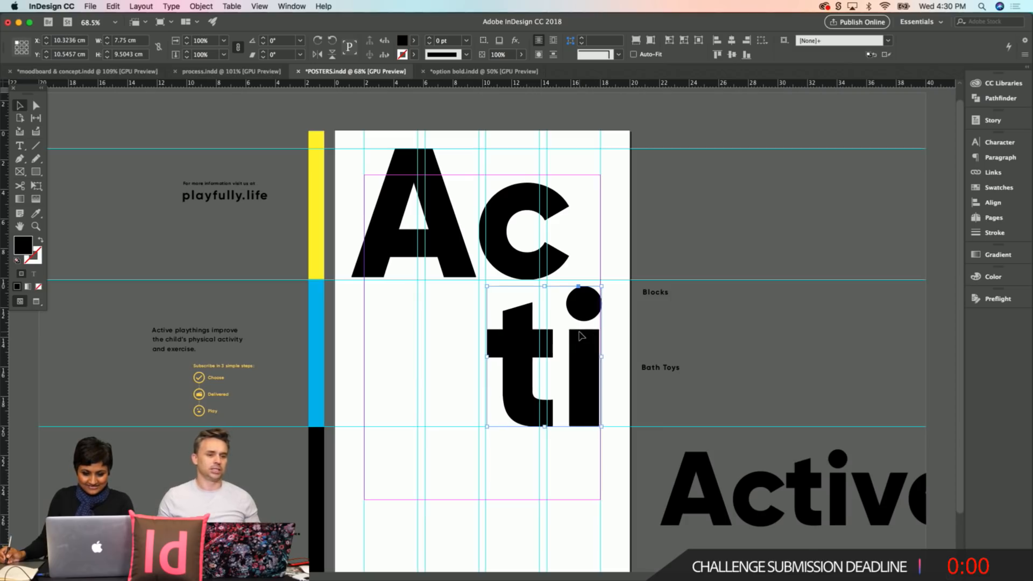
pyautogui.click(753, 327)
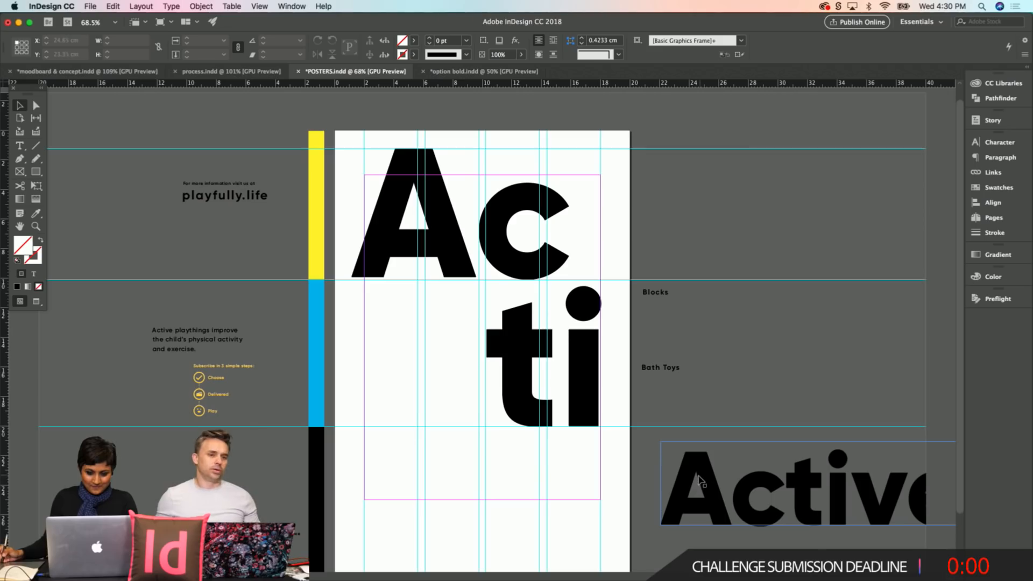
# Step: Duplicate the live Active headline beside the letters Ac and convert the copy to outlines
pyautogui.moveTo(695, 481); pyautogui.dragTo(656, 231)
pyautogui.click(171, 6)
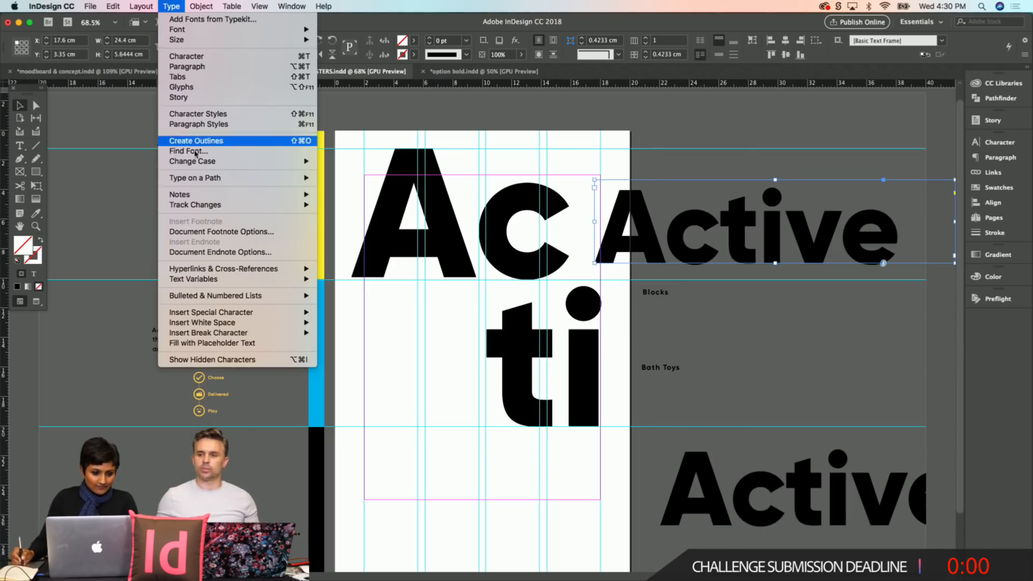
pyautogui.click(200, 142)
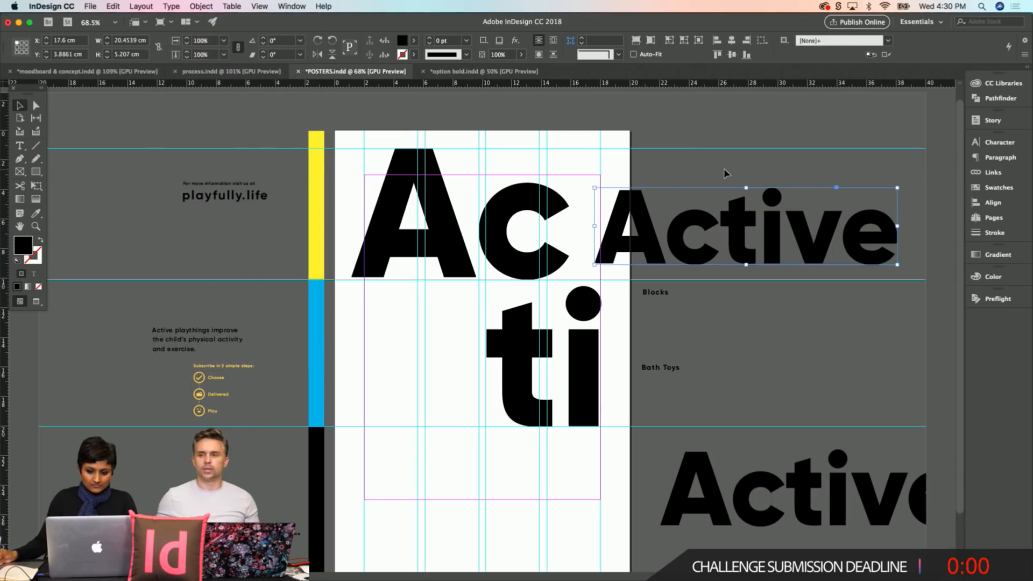
pyautogui.click(724, 172)
# Step: Delete the anchor points of the letters A and c from the new outlined Active, leaving tive
pyautogui.scroll(-1, 669, 208)
pyautogui.press('a')
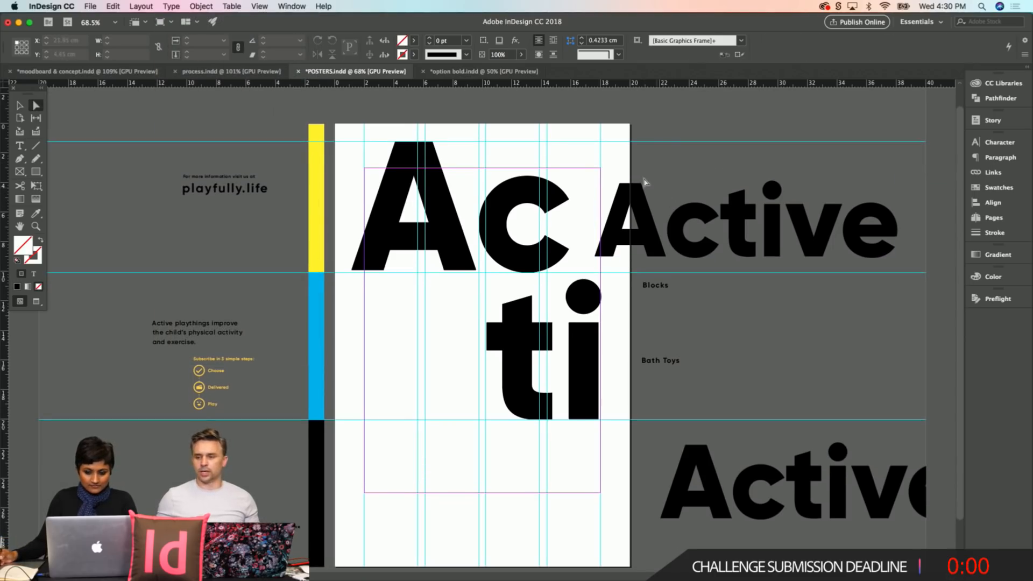
pyautogui.moveTo(615, 166); pyautogui.dragTo(699, 262)
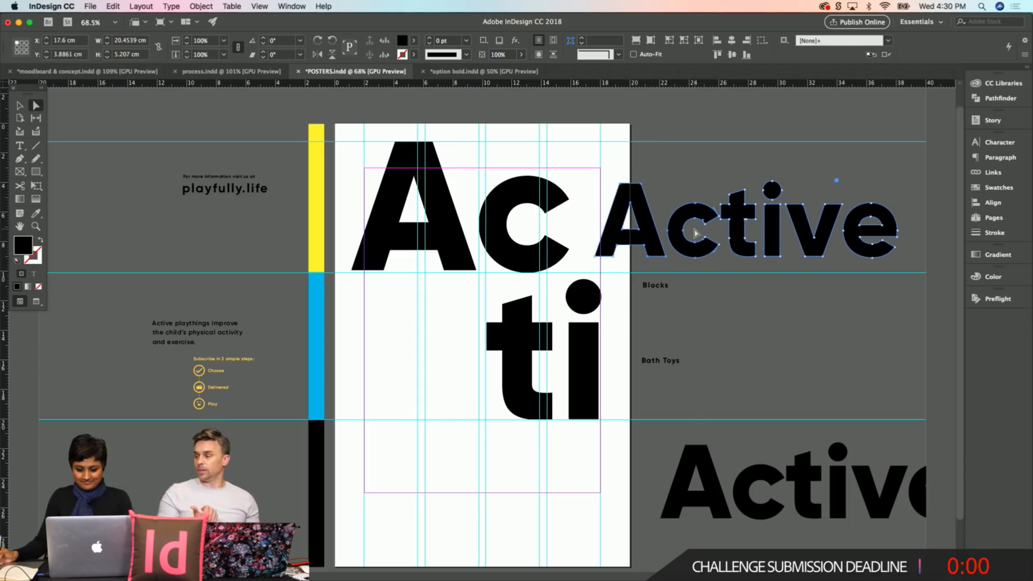
pyautogui.click(603, 171)
pyautogui.moveTo(607, 167); pyautogui.dragTo(594, 202)
pyautogui.moveTo(587, 156); pyautogui.dragTo(715, 263)
pyautogui.press('Delete')
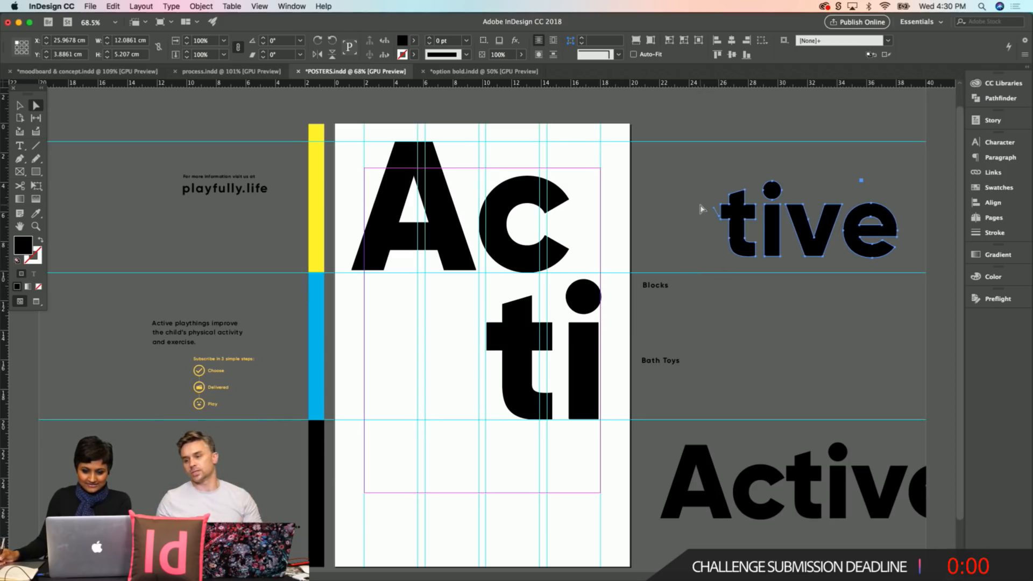
pyautogui.click(694, 241)
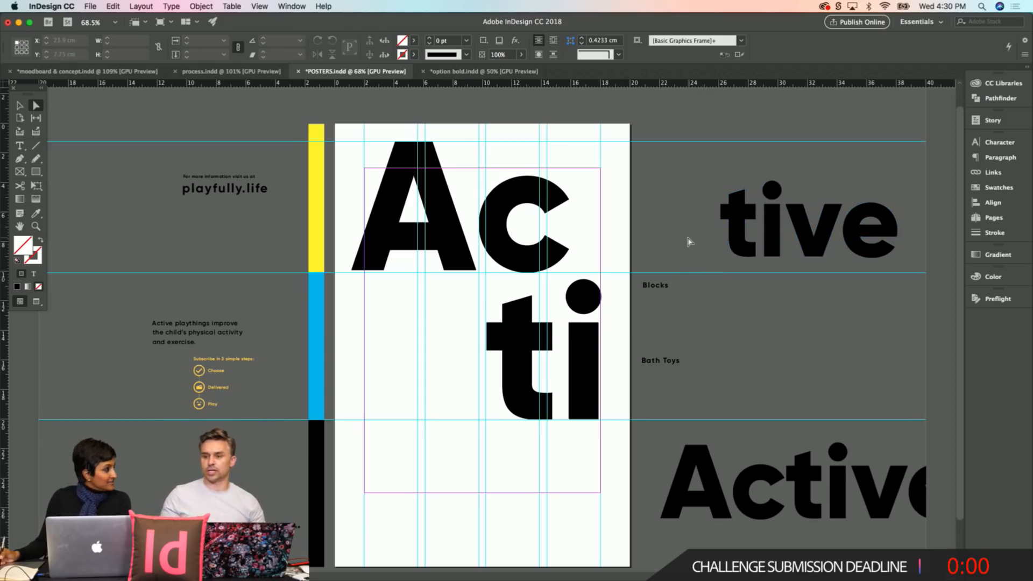
# Step: Move the outlined tive closer to the page and delete its letters t and i, keeping only ve
pyautogui.moveTo(751, 216); pyautogui.dragTo(693, 204)
pyautogui.moveTo(650, 157); pyautogui.dragTo(728, 266)
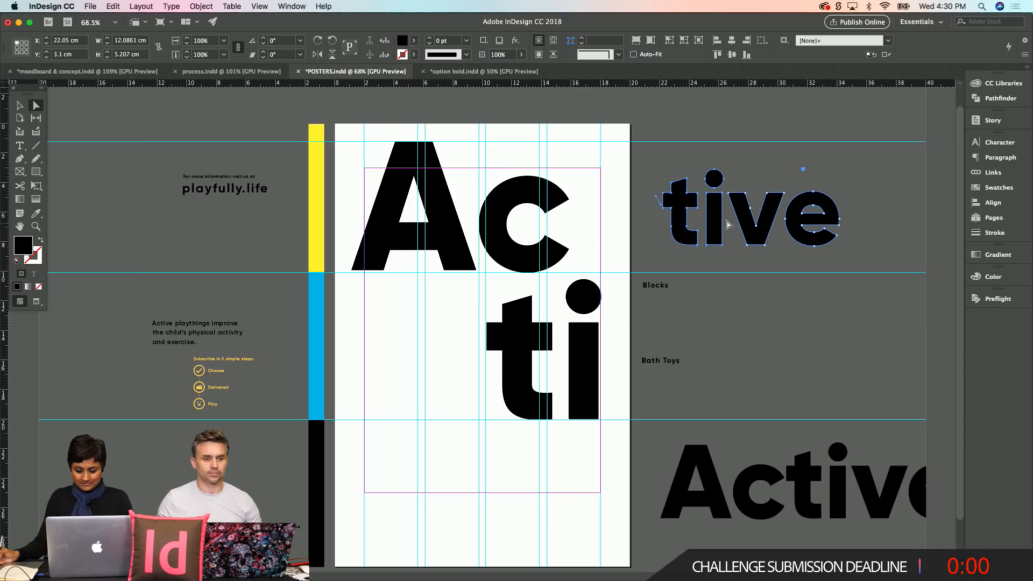
pyautogui.press('Delete')
pyautogui.press('v')
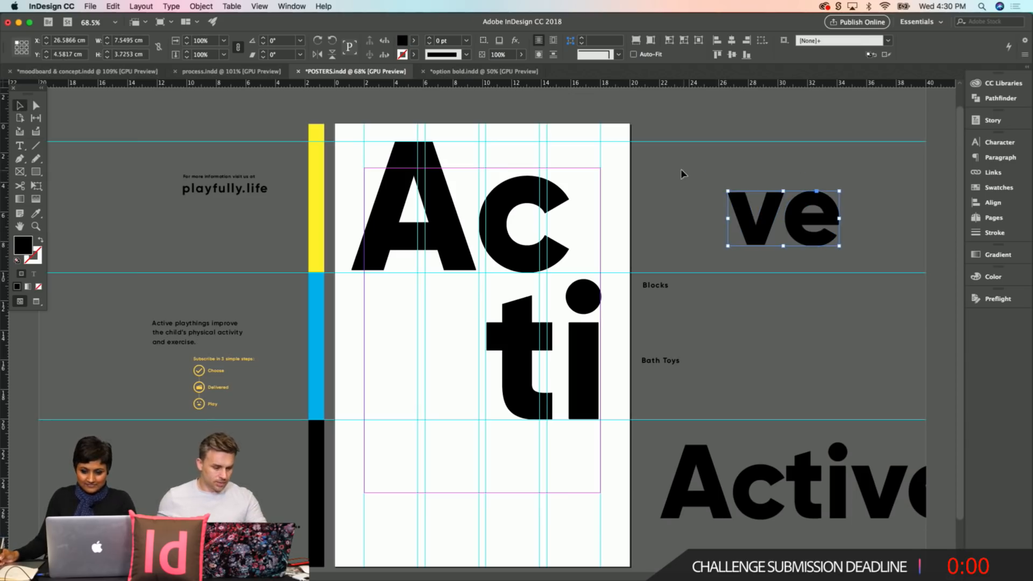
pyautogui.click(683, 174)
# Step: Place the letters ve at the page's left margin below ti and enlarge them to about 14.5 × 7.15 cm
pyautogui.moveTo(472, 337); pyautogui.dragTo(379, 450)
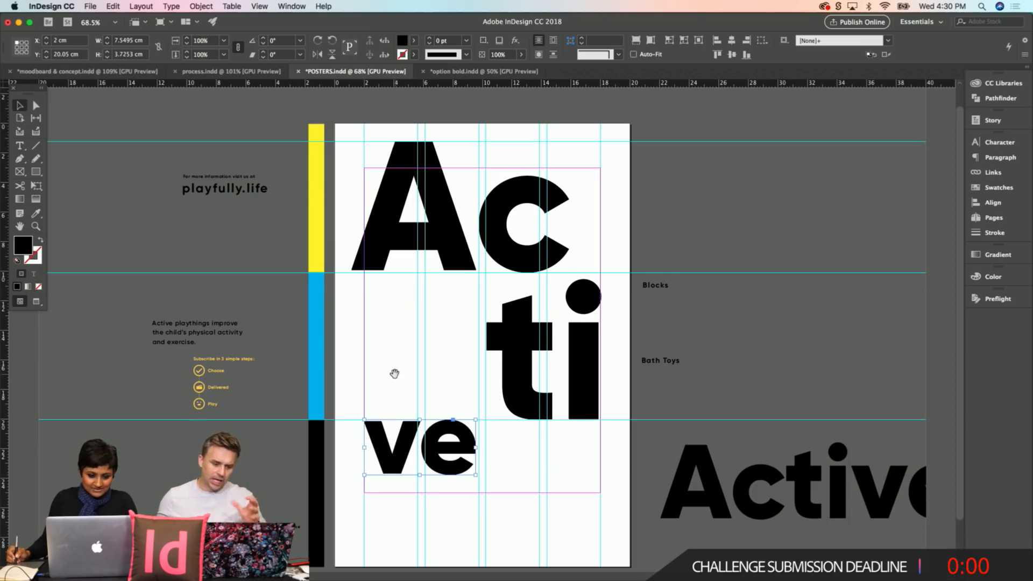
pyautogui.scroll(-2, 400, 244)
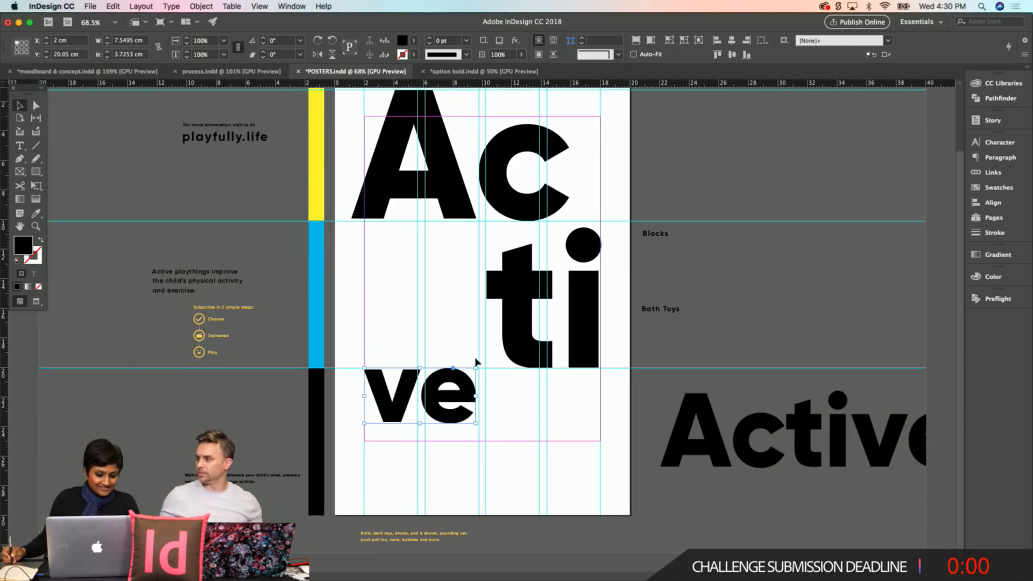
pyautogui.moveTo(474, 426); pyautogui.dragTo(528, 469)
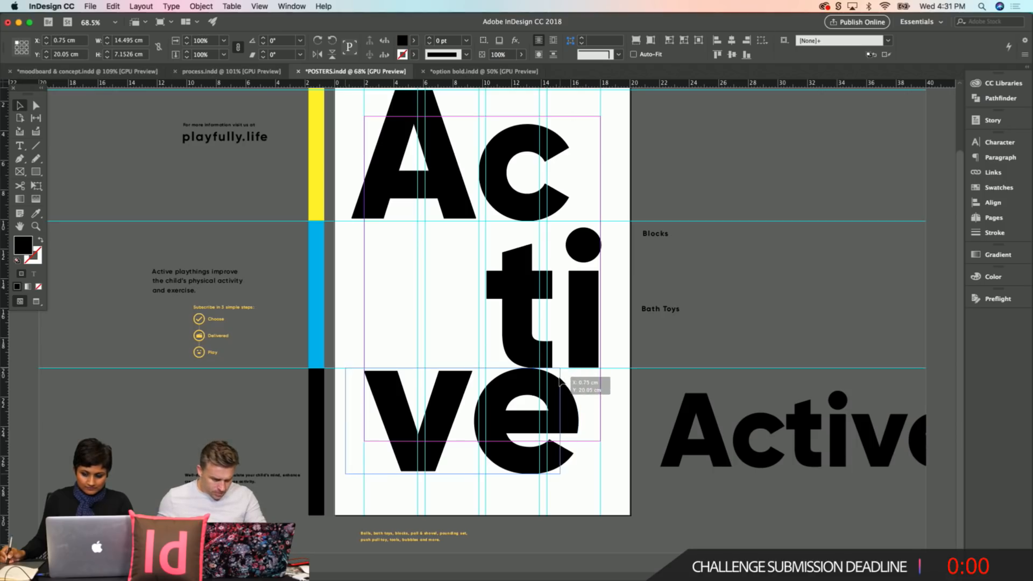
# Step: Shift and resize the letters ve to about 13.98 × 6.9 cm at X 0.39 cm, and preview the page
pyautogui.moveTo(576, 369); pyautogui.dragTo(511, 383)
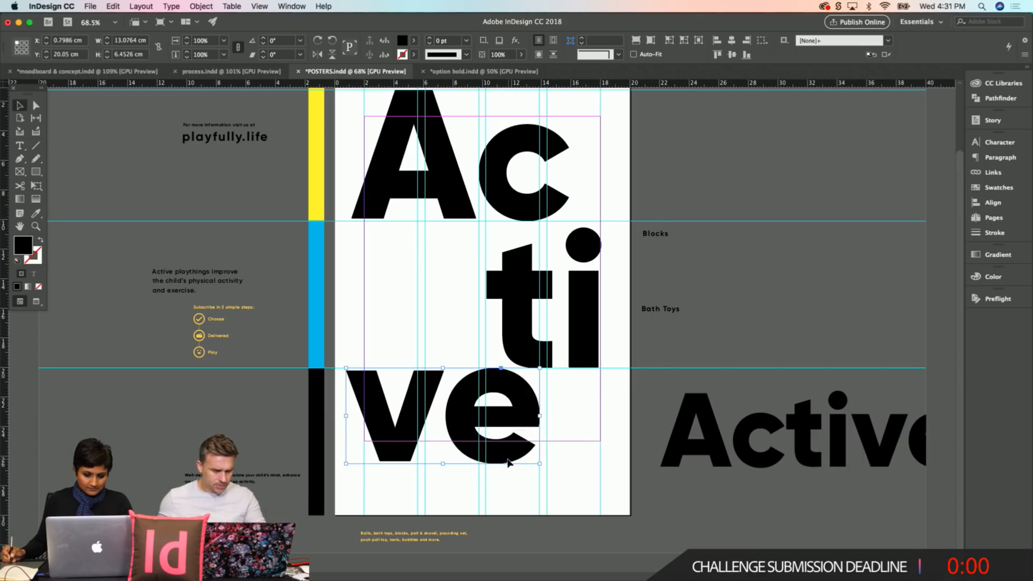
pyautogui.moveTo(347, 462); pyautogui.dragTo(389, 464)
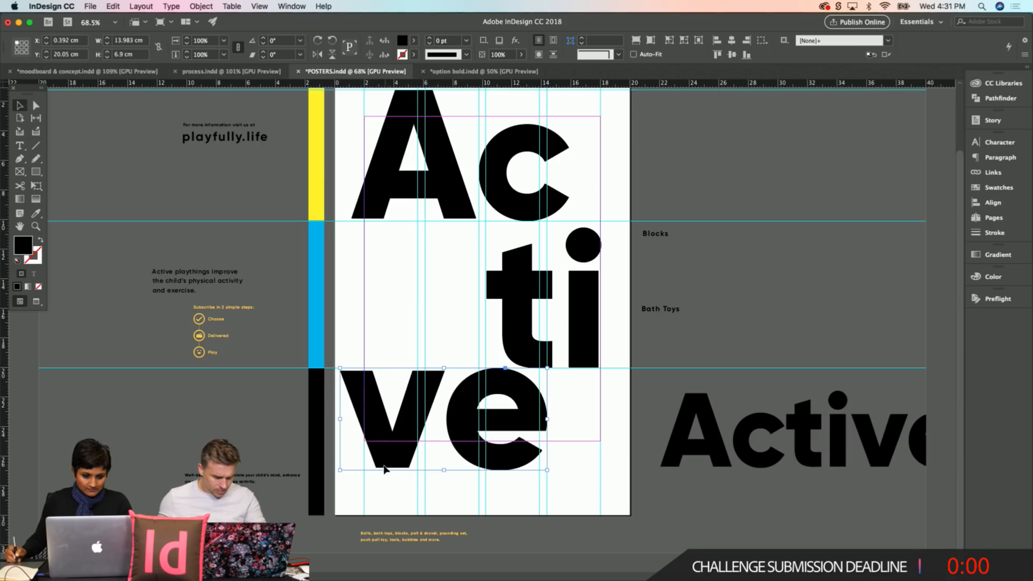
pyautogui.click(606, 461)
pyautogui.press('w')
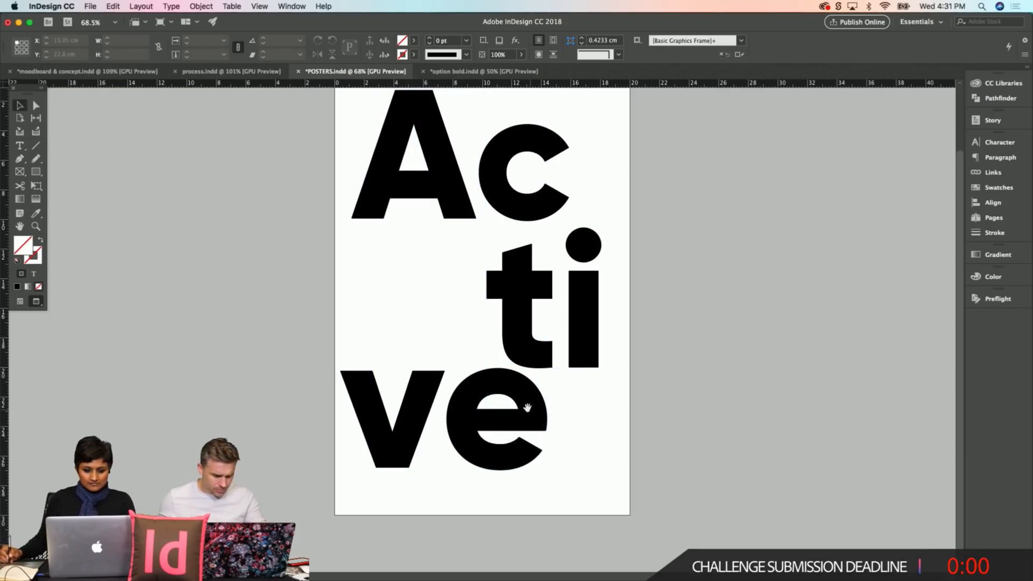
pyautogui.press('w')
# Step: Try to tighten the spacing of ve by selecting the letter e's anchor points and nudging them left
pyautogui.press('a')
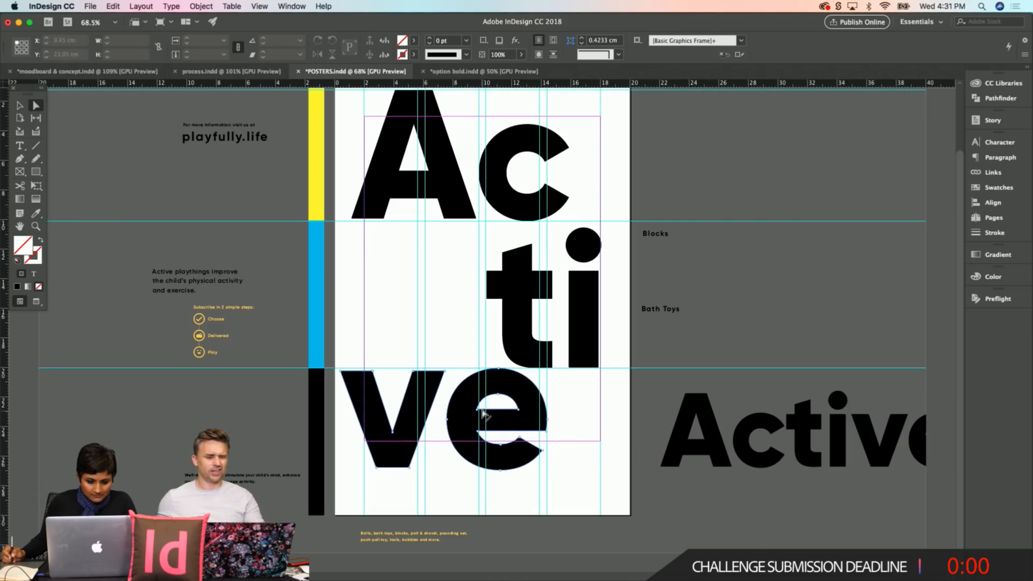
pyautogui.moveTo(435, 481); pyautogui.dragTo(537, 453)
pyautogui.moveTo(444, 474); pyautogui.dragTo(621, 370)
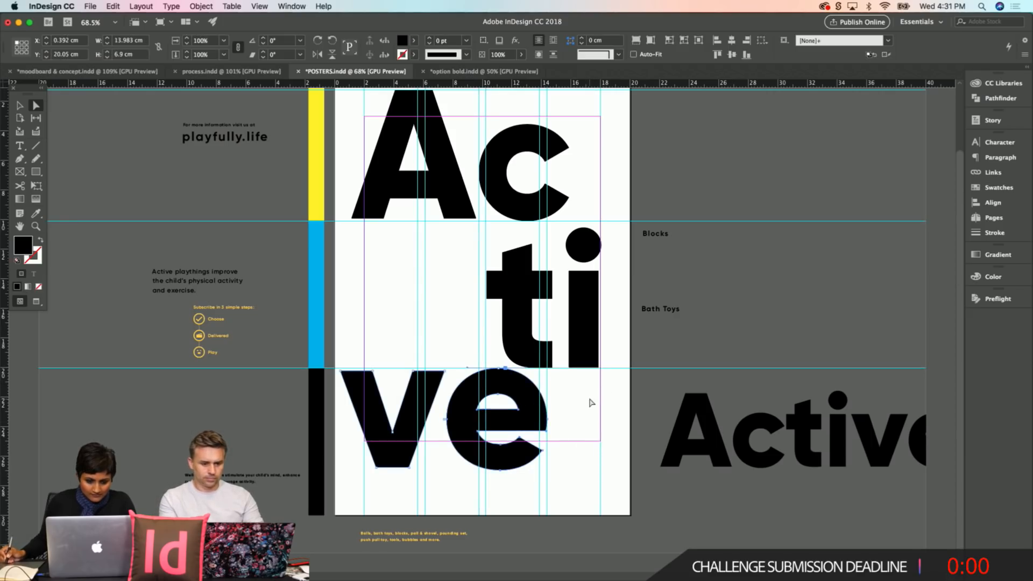
pyautogui.keyDown('shift'); pyautogui.click(445, 371); pyautogui.keyUp('shift')
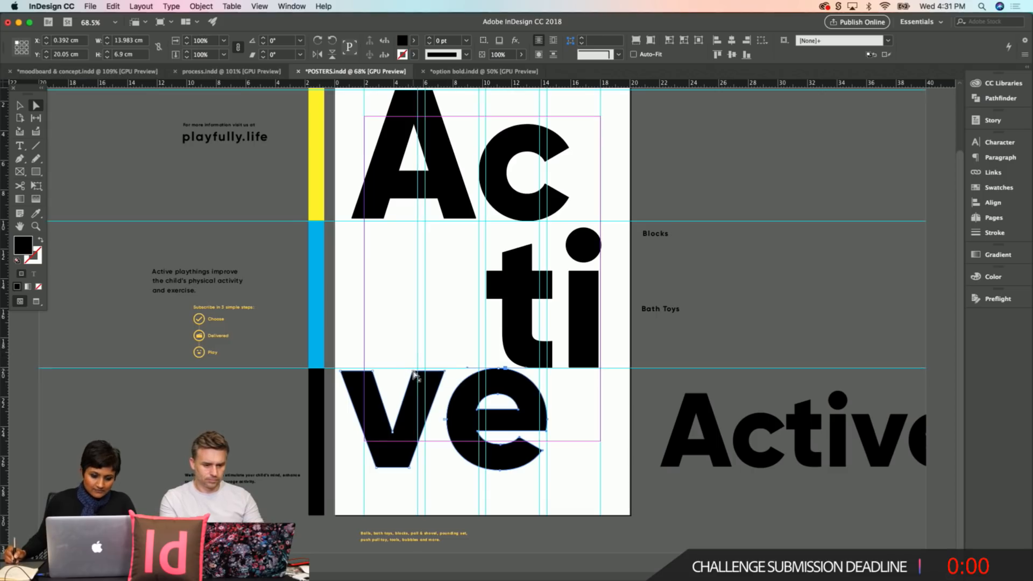
pyautogui.press('Left')
pyautogui.press('Left')
pyautogui.press('Left')
pyautogui.press('Left')
pyautogui.press('Left')
pyautogui.press('Left')
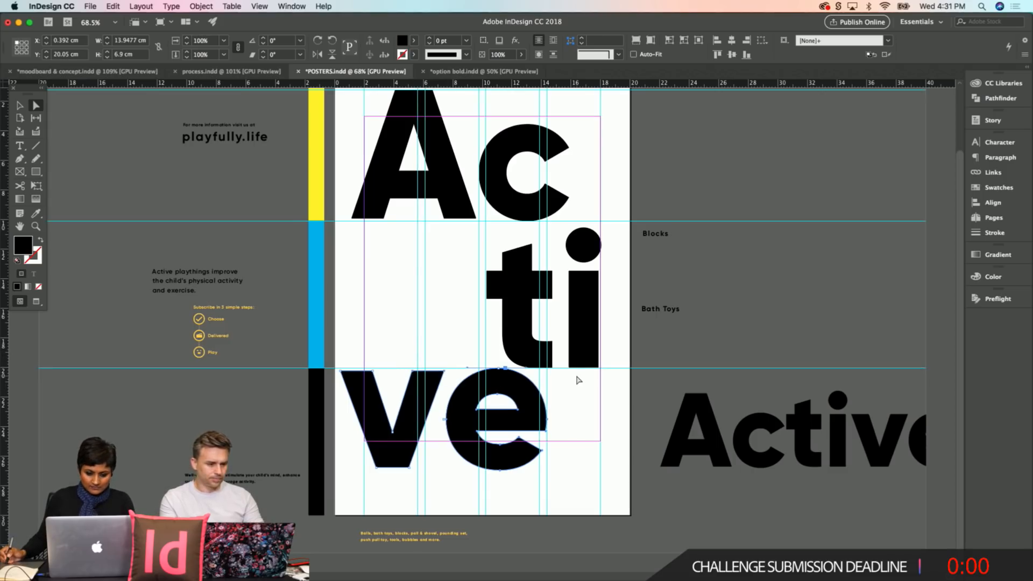
pyautogui.press('Left')
pyautogui.press('Left')
pyautogui.press('Left')
pyautogui.press('Left')
pyautogui.press('Left')
pyautogui.press('Left')
pyautogui.press('Left')
pyautogui.press('Left')
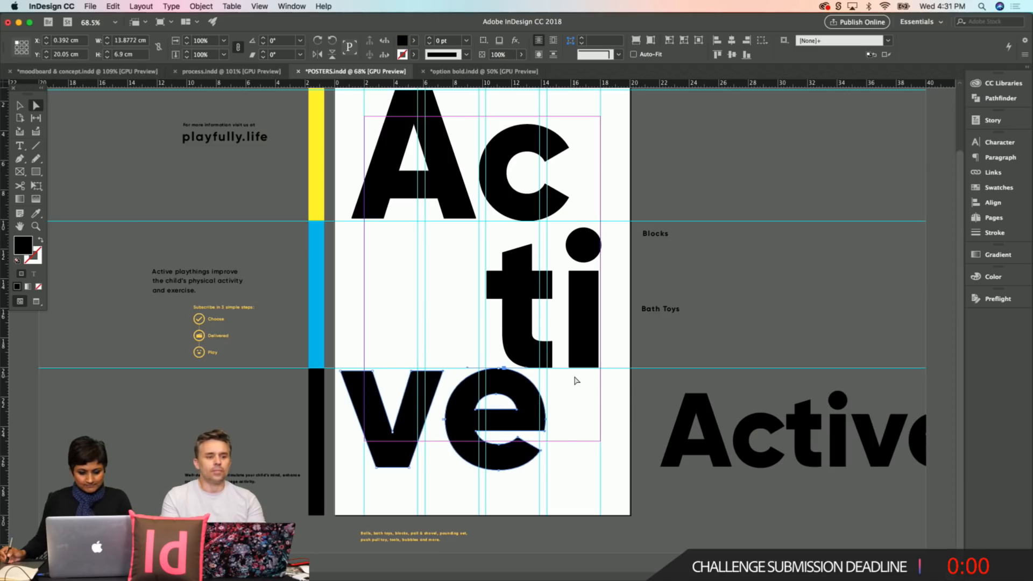
# Step: Move the letters ve to the page's left edge at about X -0.11, Y 20.95 cm and preview the poster
pyautogui.click(603, 402)
pyautogui.press('v')
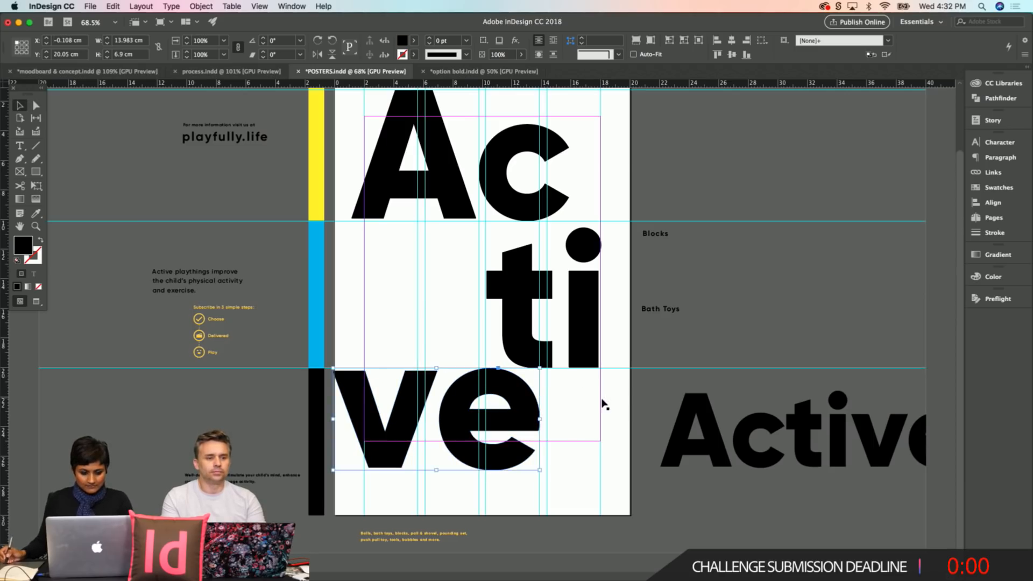
pyautogui.moveTo(530, 414); pyautogui.dragTo(560, 427)
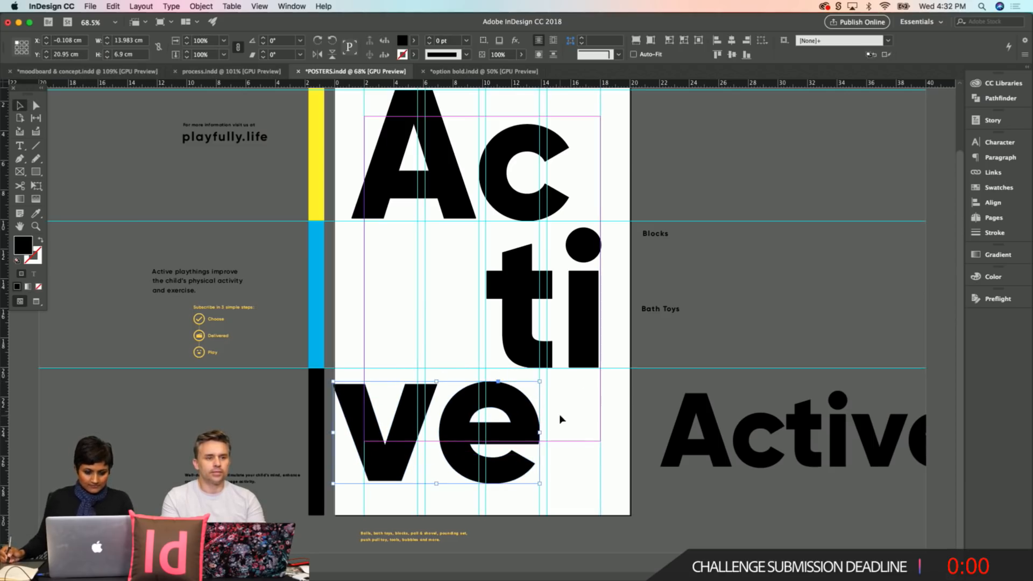
pyautogui.press('w')
pyautogui.click(594, 399)
# Step: Try to select only the anchor points of the letter e in the ve outlines
pyautogui.press('a')
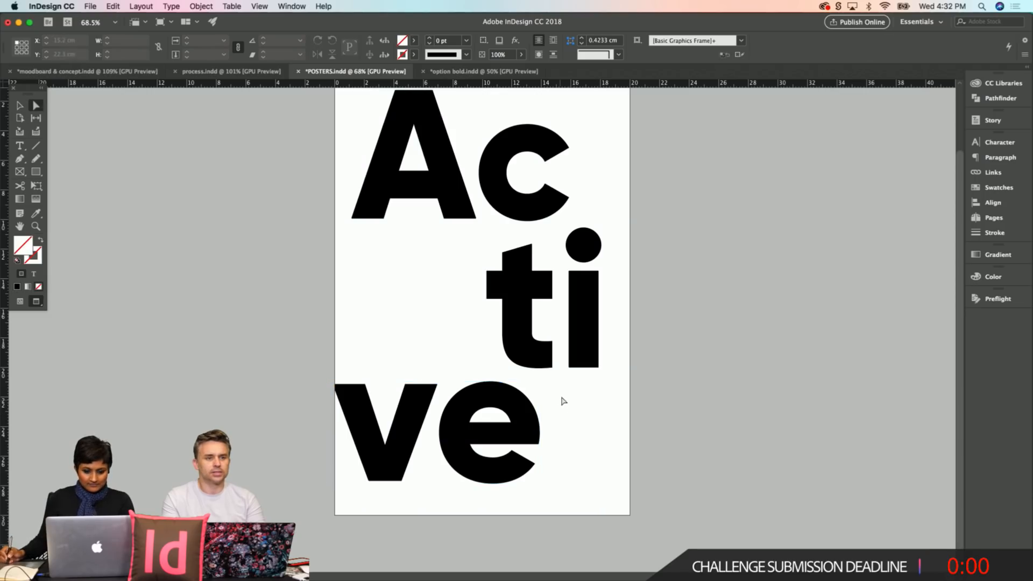
pyautogui.moveTo(565, 382); pyautogui.dragTo(439, 500)
pyautogui.press('v')
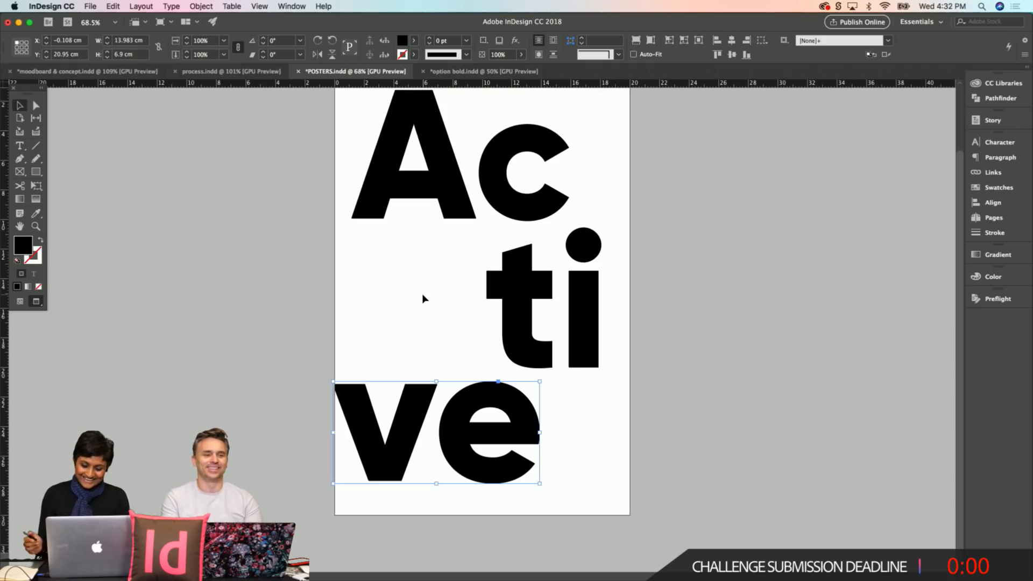
pyautogui.click(377, 289)
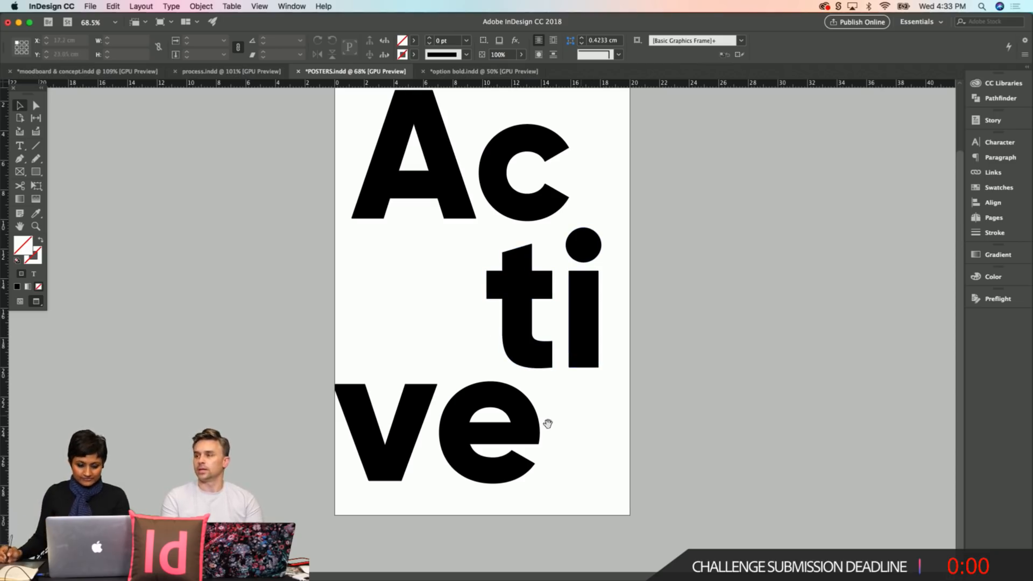
pyautogui.scroll(1, 538, 414)
pyautogui.press('a')
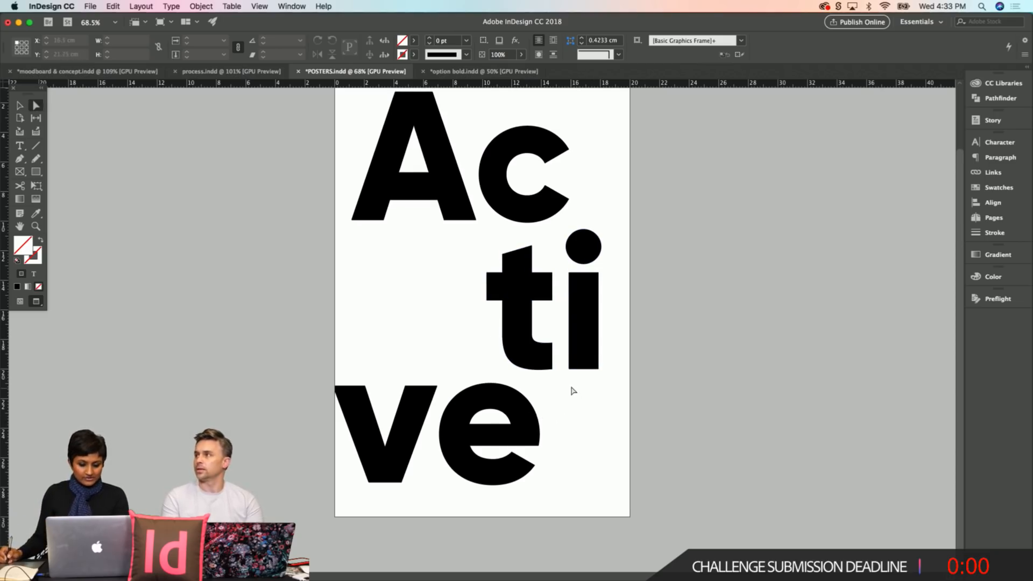
pyautogui.moveTo(572, 378); pyautogui.dragTo(440, 517)
pyautogui.press('v')
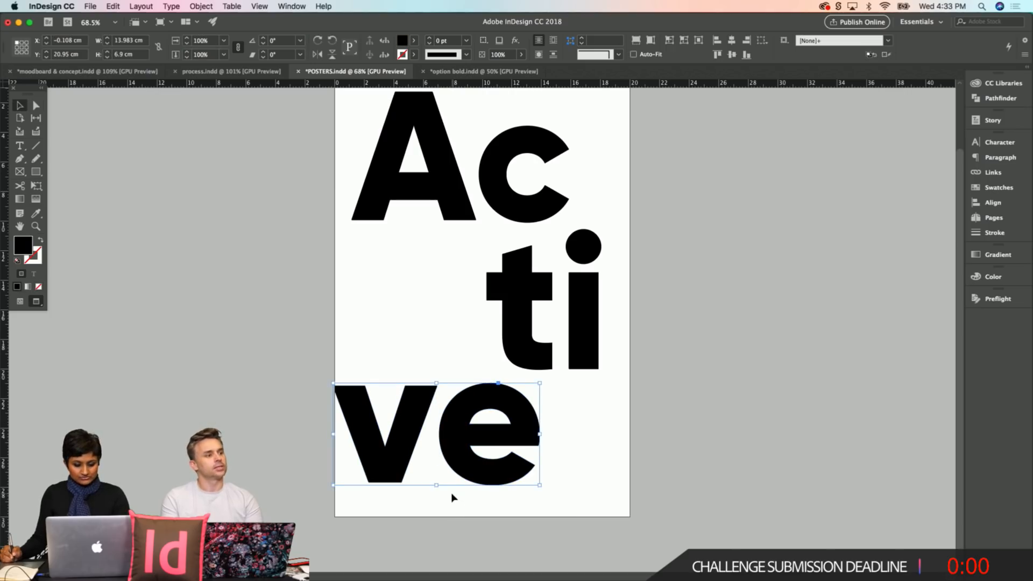
pyautogui.click(624, 412)
pyautogui.press('a')
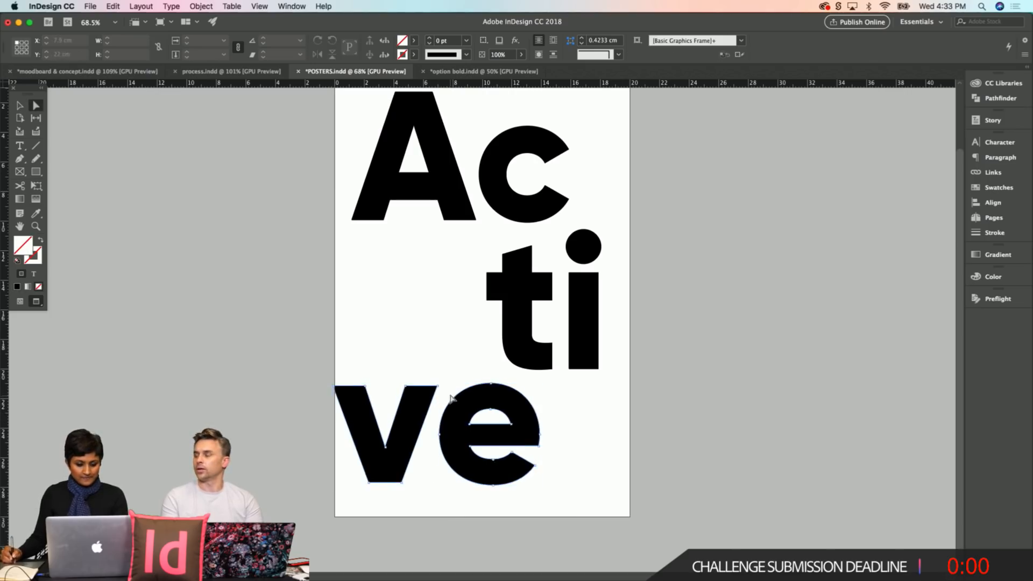
pyautogui.moveTo(439, 383); pyautogui.dragTo(562, 497)
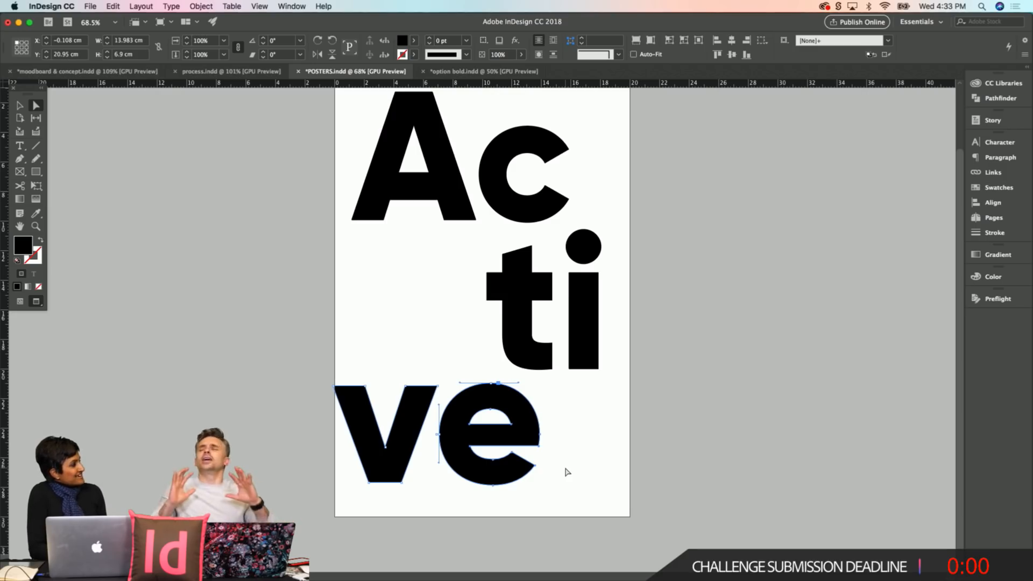
pyautogui.press('v')
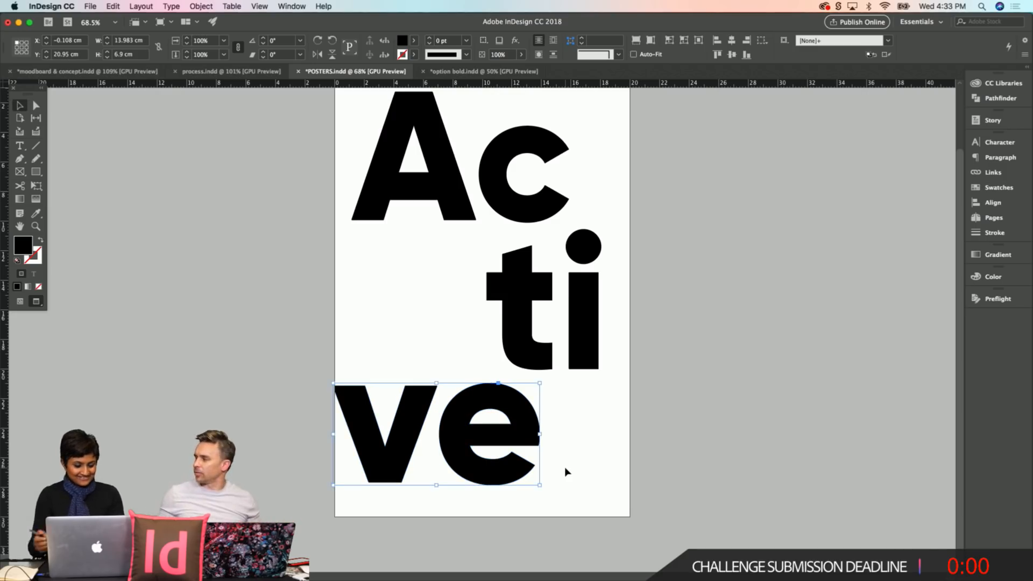
# Step: Move ve to about X 0.18 cm and nudge the letter e's anchor points left, making the group about 13.35 cm wide
pyautogui.moveTo(416, 408); pyautogui.dragTo(423, 405)
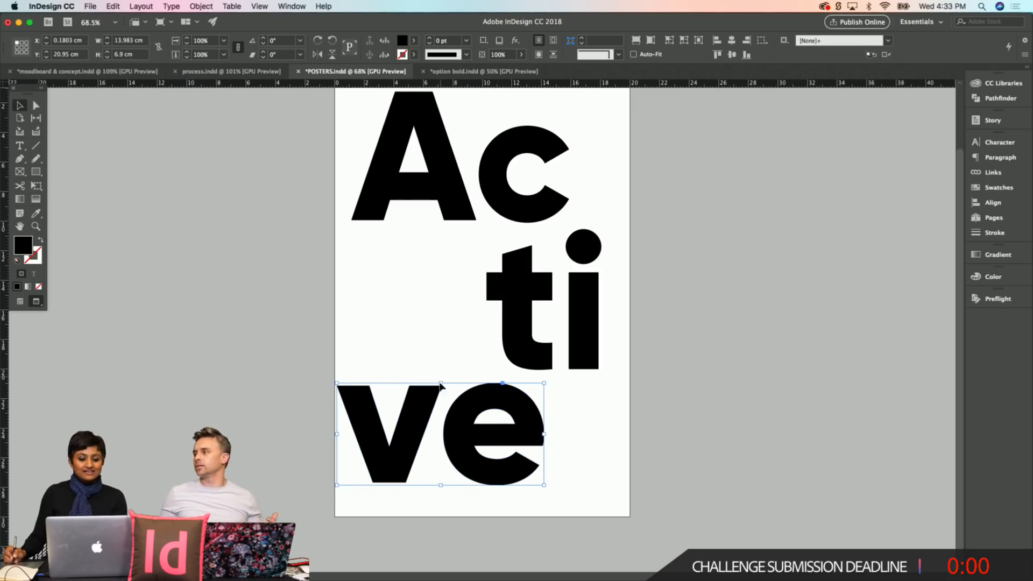
pyautogui.press('a')
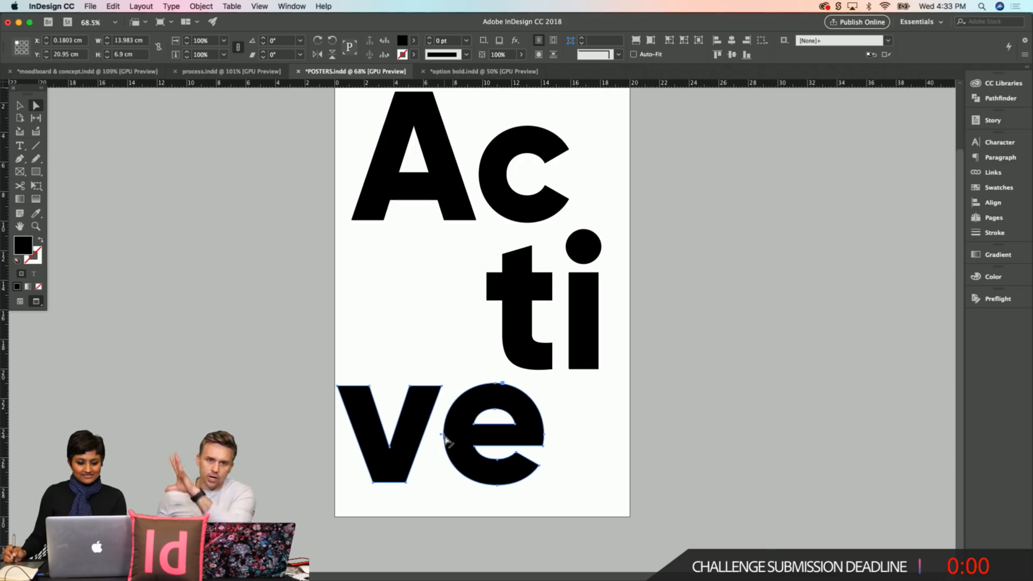
pyautogui.moveTo(550, 381); pyautogui.dragTo(447, 497)
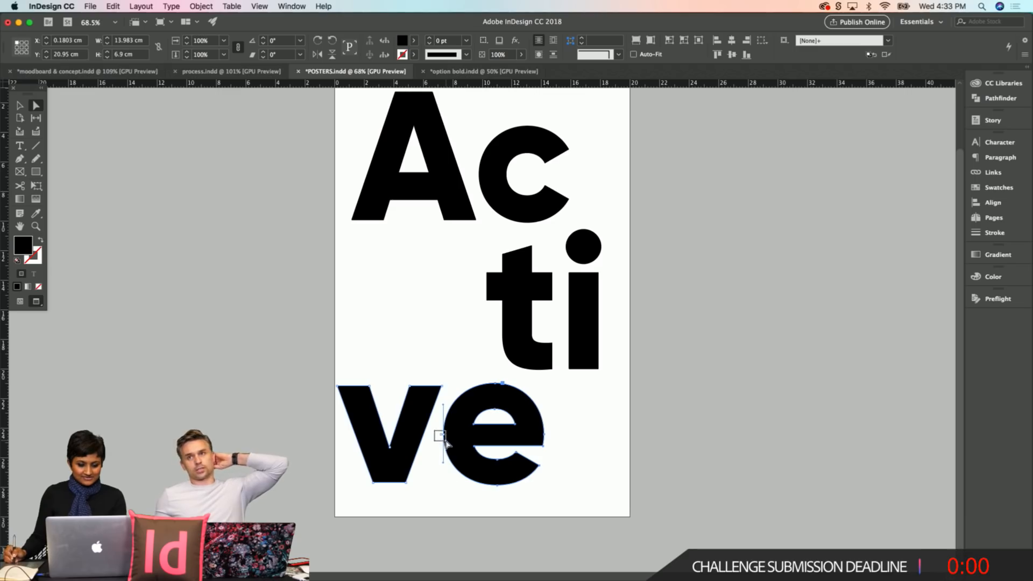
pyautogui.hotkey('shift', 'Left')
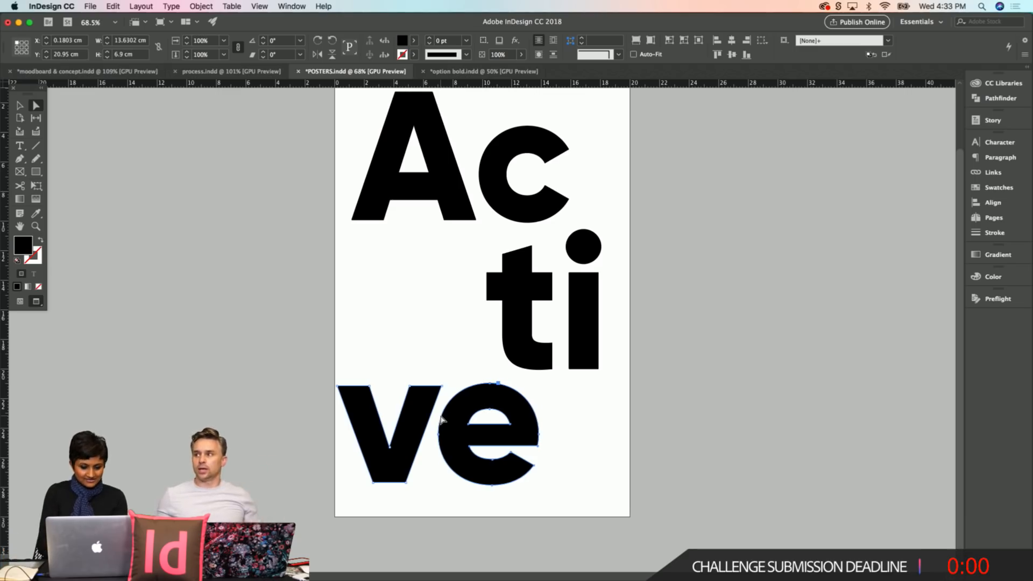
pyautogui.press('Left')
pyautogui.hotkey('shift', 'Left')
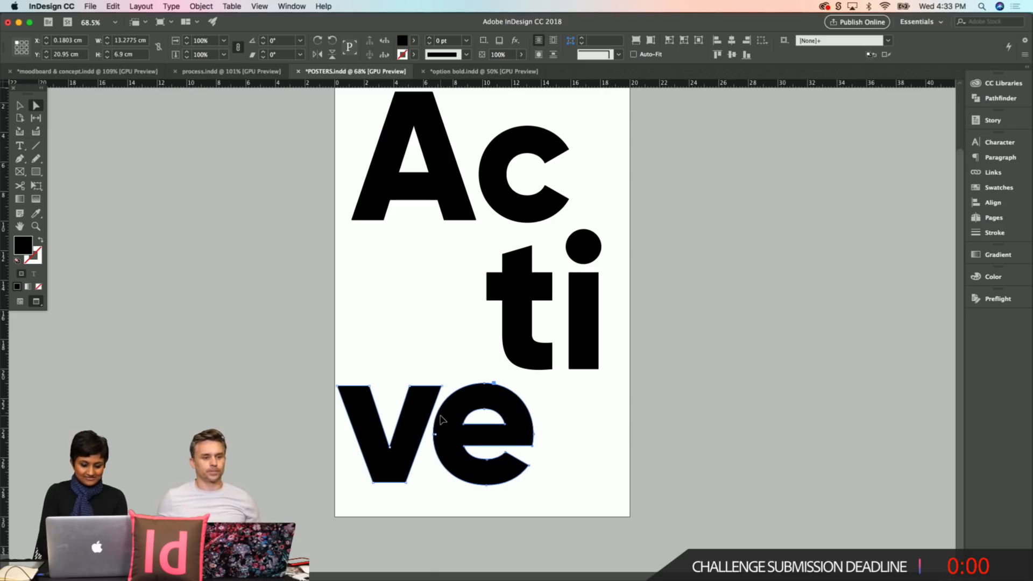
pyautogui.press('v')
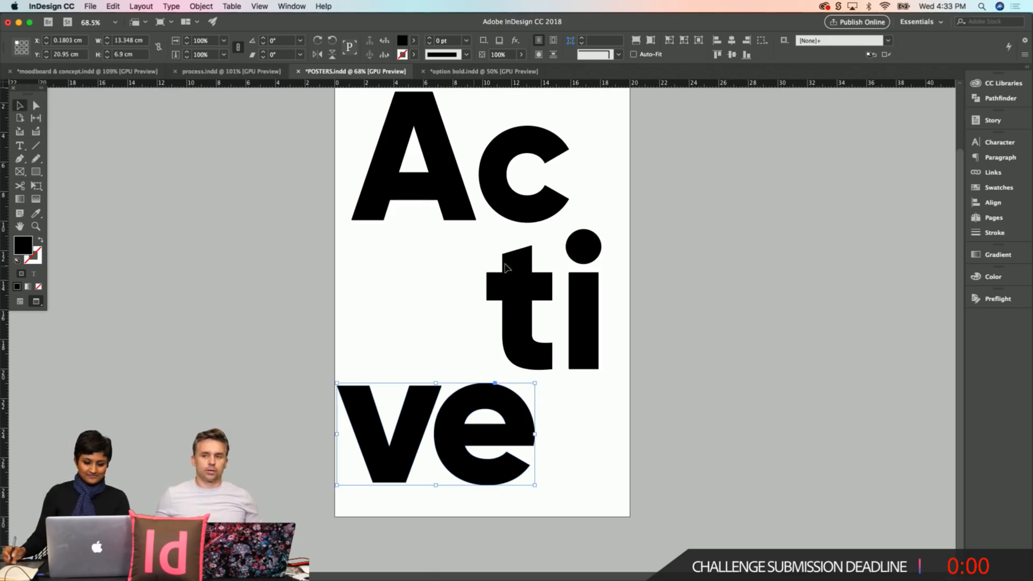
pyautogui.click(581, 411)
# Step: Select the letter i's anchor points in ti and nudge them left to tighten its spacing with the t
pyautogui.press('a')
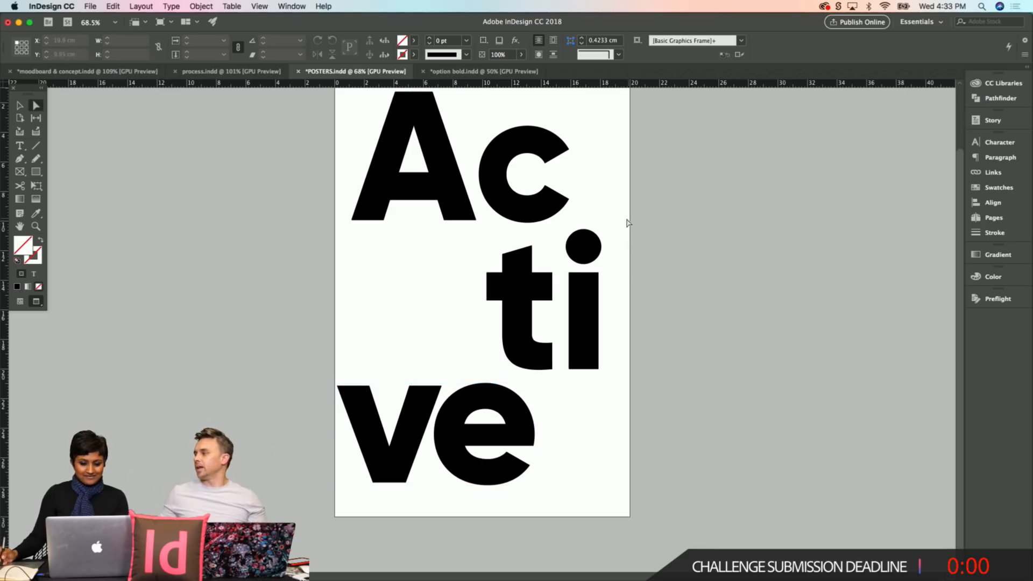
pyautogui.moveTo(629, 215); pyautogui.dragTo(564, 402)
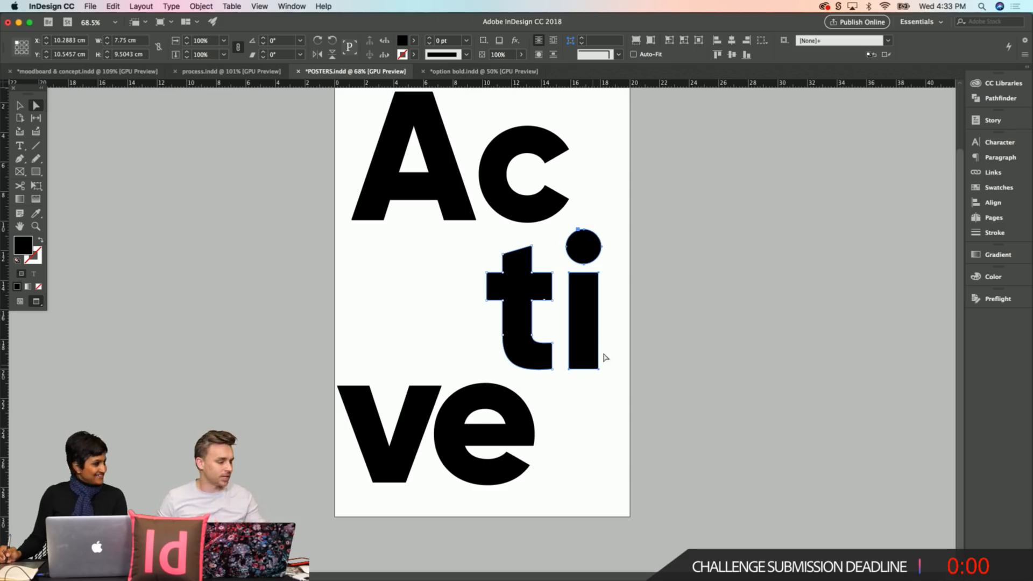
pyautogui.hotkey('shift', 'Left')
pyautogui.press('Left')
pyautogui.press('Left')
pyautogui.press('Left')
pyautogui.press('Left')
pyautogui.press('Left')
pyautogui.press('Left')
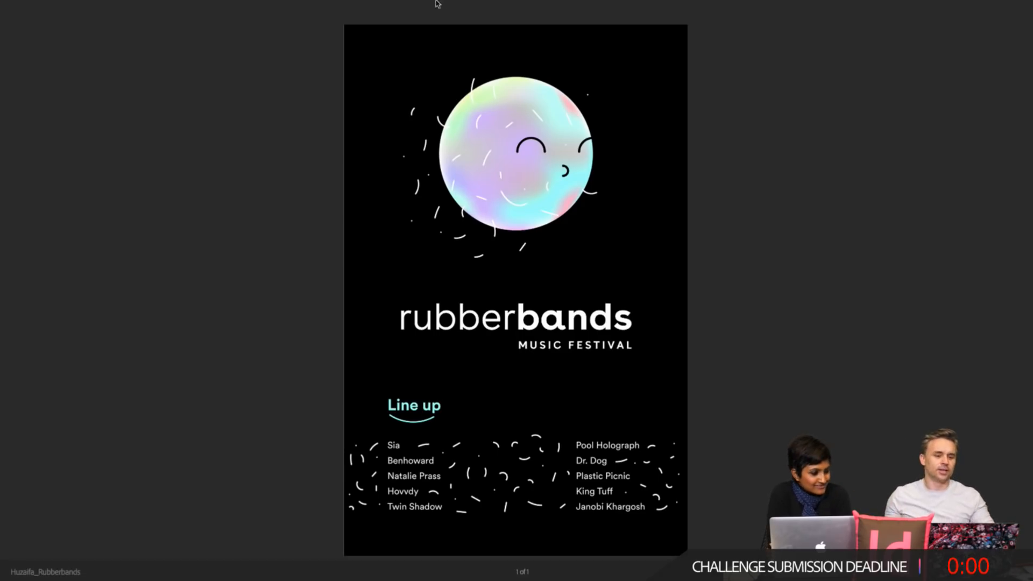
# Step: In Chrome, close the duplicate copy of the black rubberbands poster and view the brown RUBBER BAND festival poster
pyautogui.moveTo(438, 3)
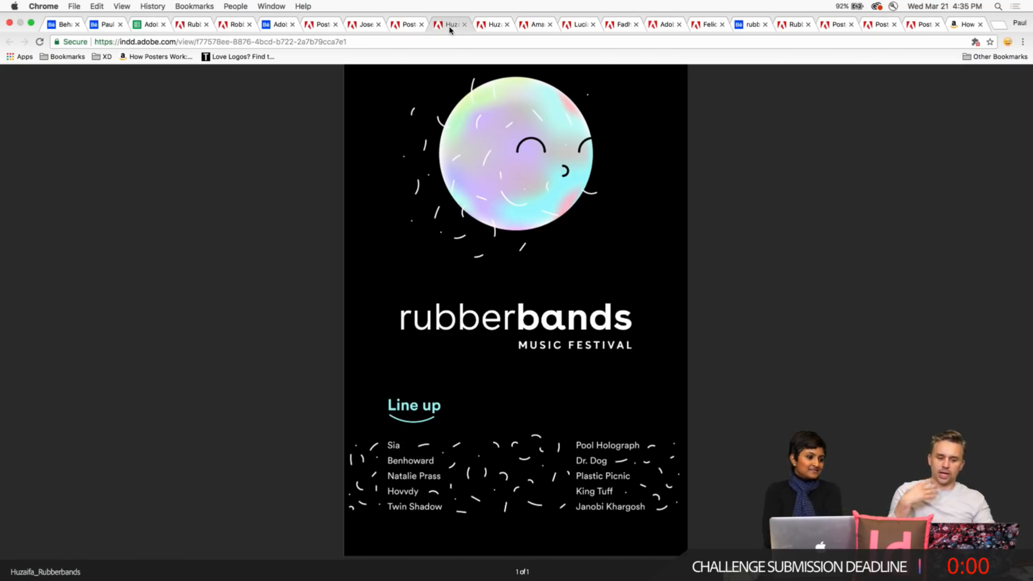
pyautogui.click(465, 25)
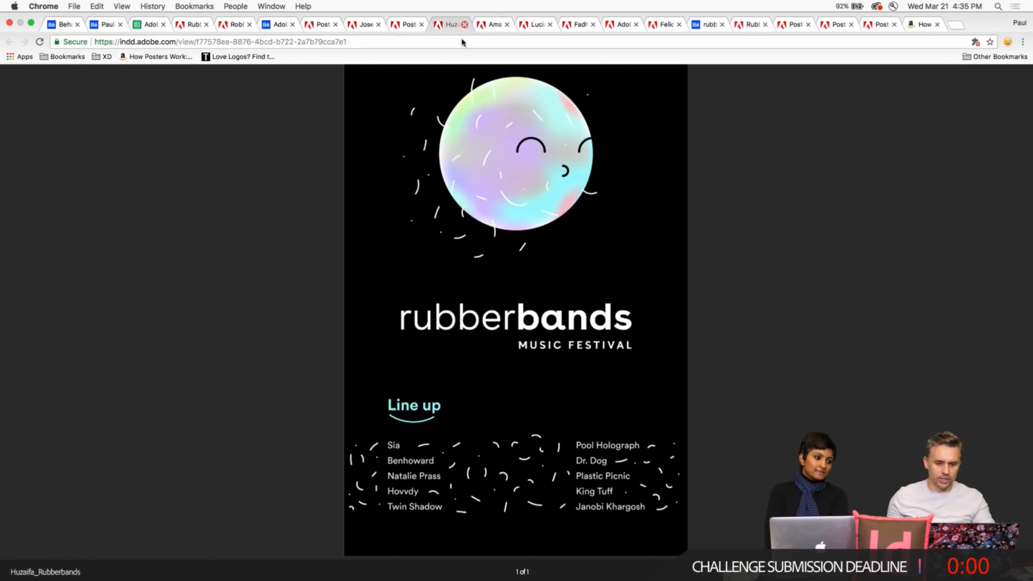
pyautogui.click(425, 24)
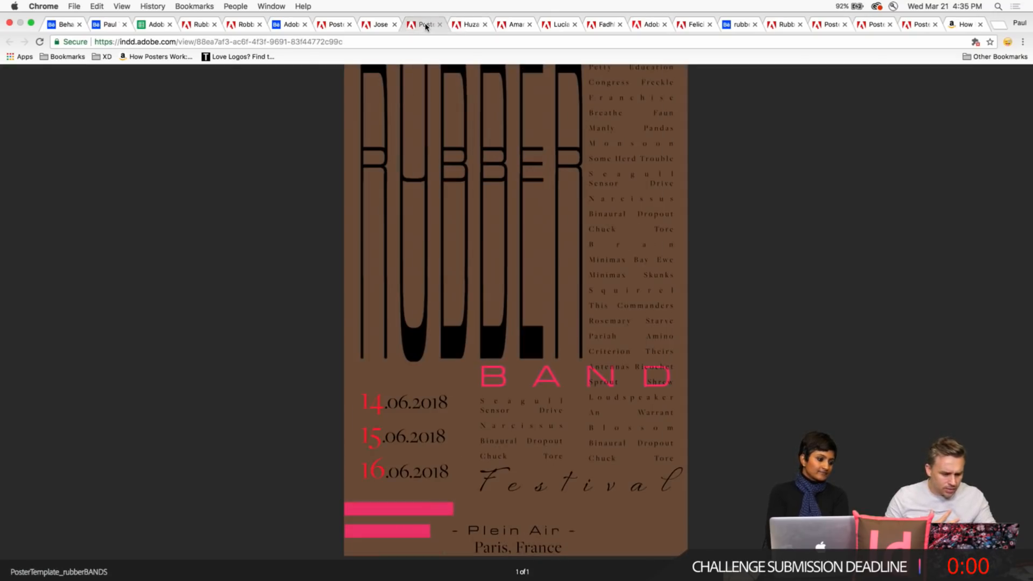
pyautogui.click(467, 24)
pyautogui.press('ctrl+super+f')
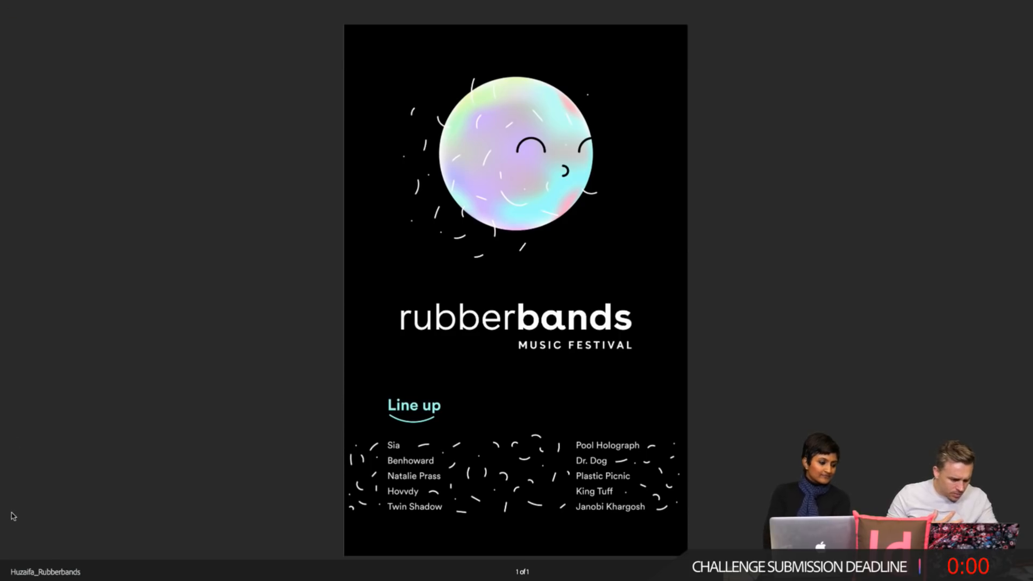
pyautogui.moveTo(455, 20)
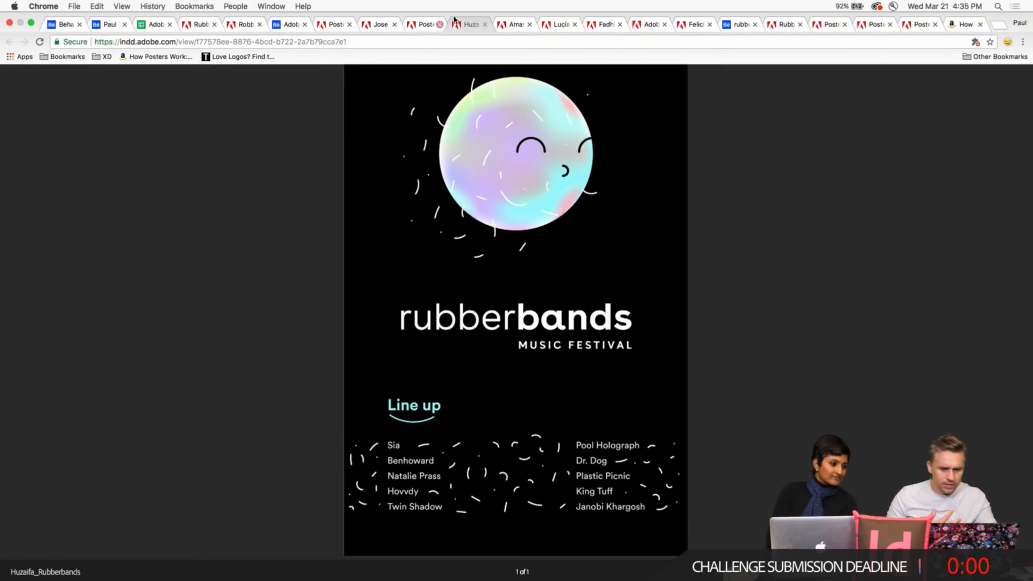
pyautogui.click(419, 25)
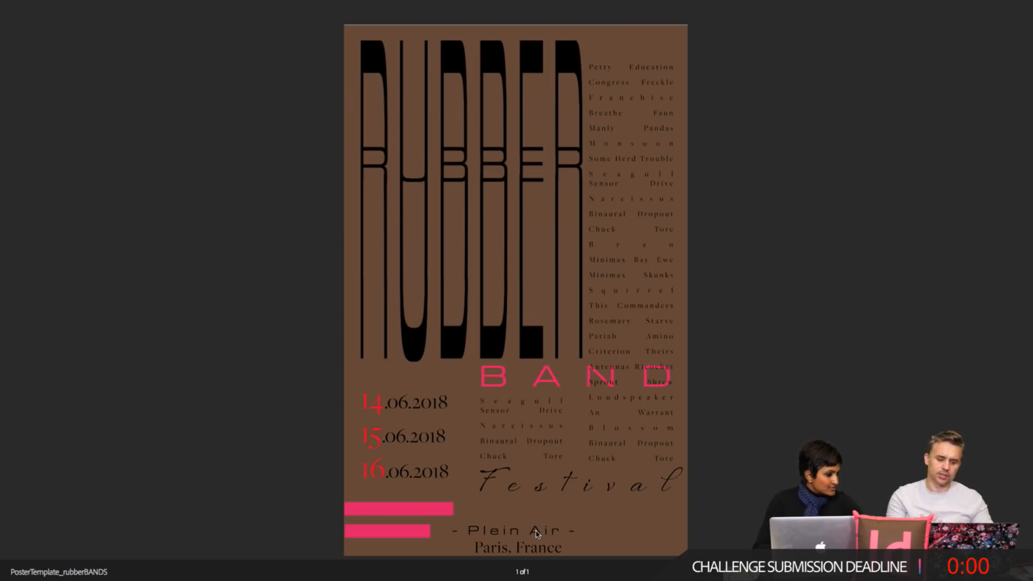
# Step: Close the brown RUBBER BAND poster, and review and close the blue rubberBANDS poster with the white frame
pyautogui.moveTo(414, 3)
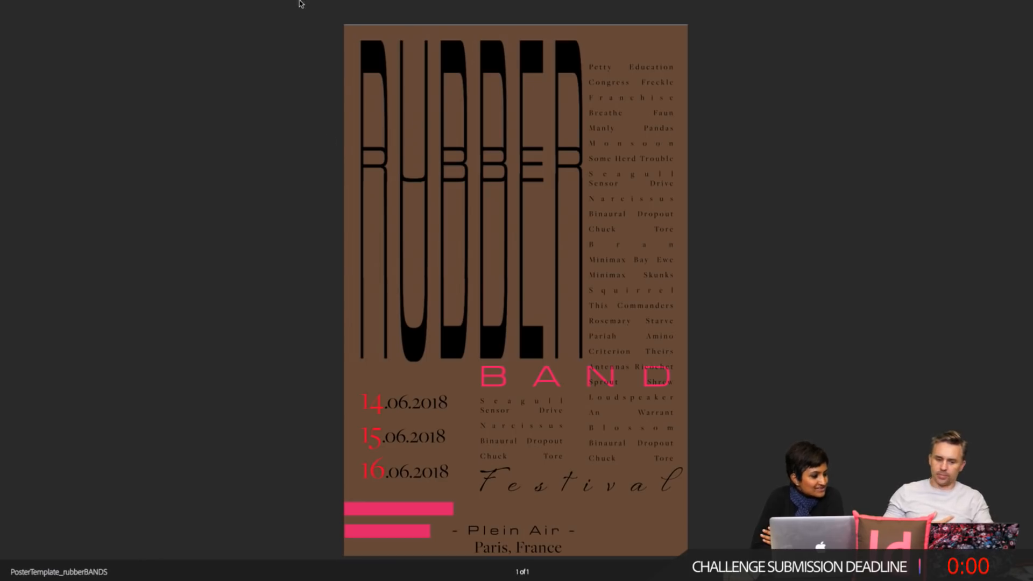
pyautogui.moveTo(300, 3)
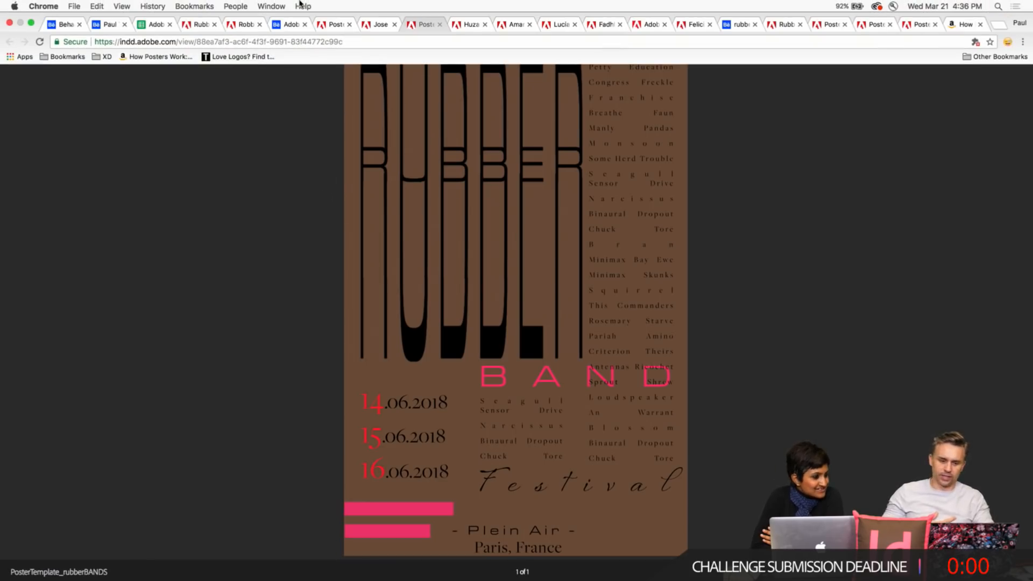
pyautogui.click(439, 25)
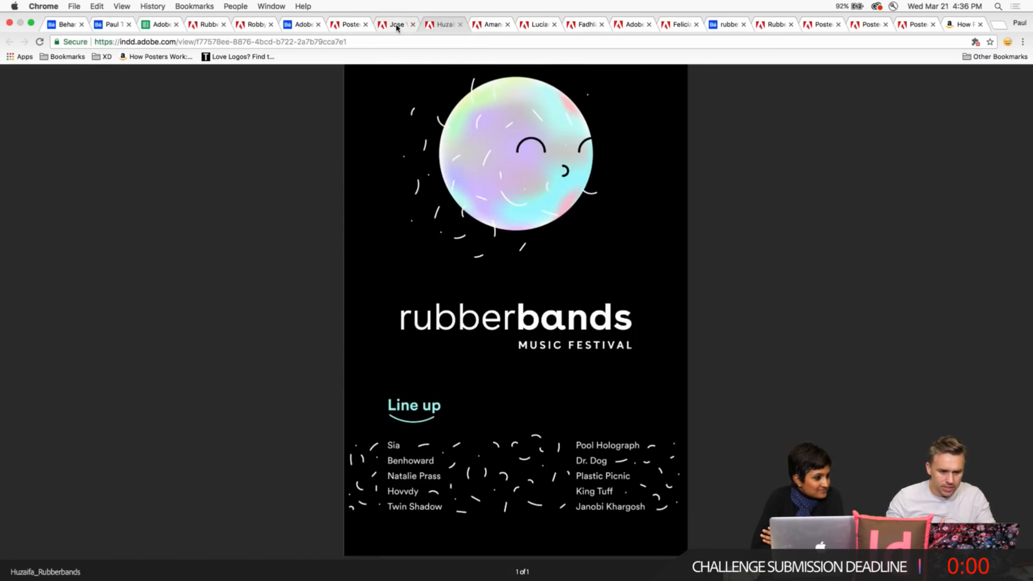
pyautogui.click(396, 27)
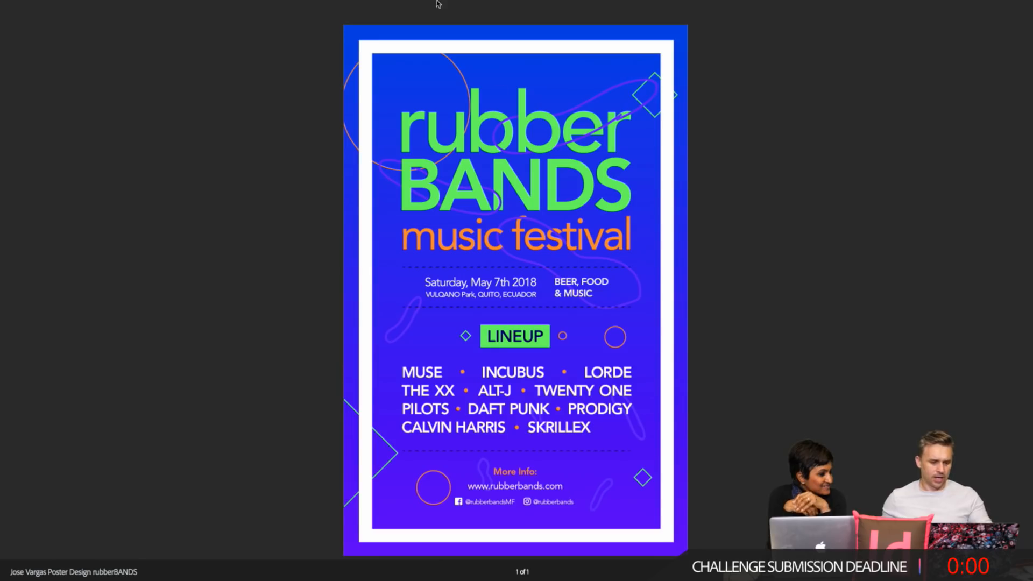
pyautogui.moveTo(428, 5)
pyautogui.click(412, 24)
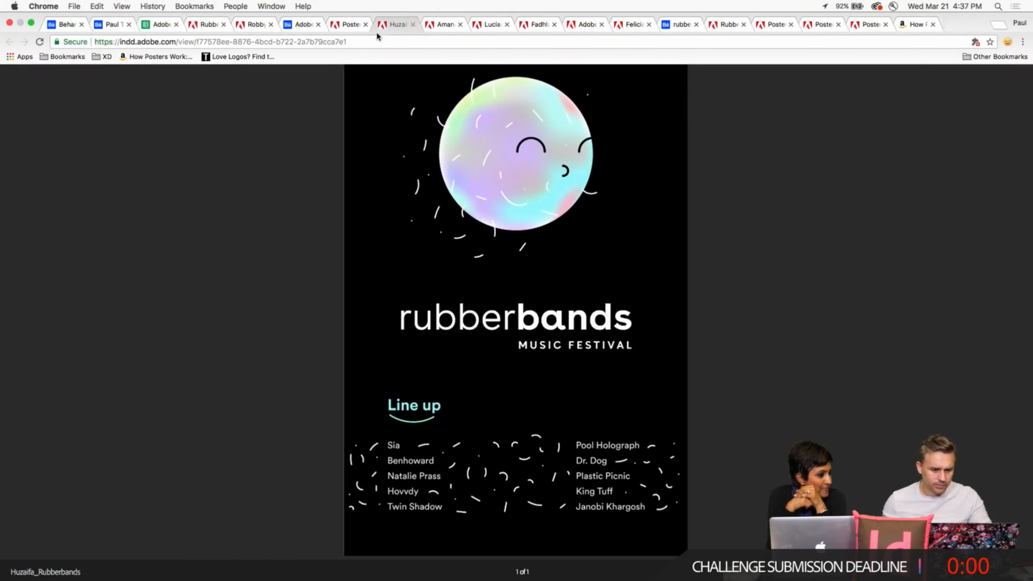
# Step: Open the purple Poster_rubberBANDS_2 submission and examine its guitarist artwork and lettering at closer range and in full
pyautogui.click(366, 25)
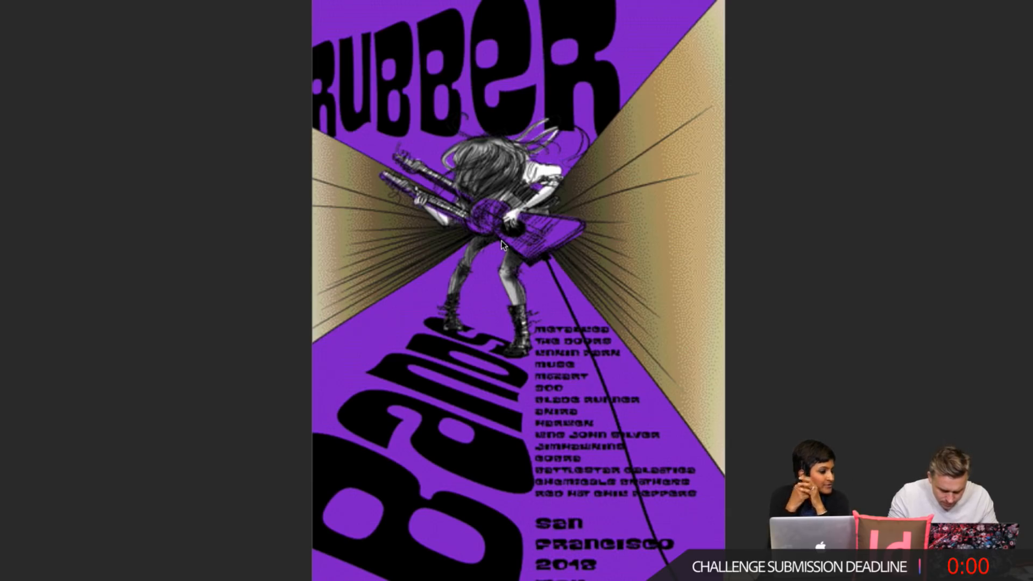
pyautogui.scroll(-2, 501, 240)
pyautogui.scroll(1, 500, 243)
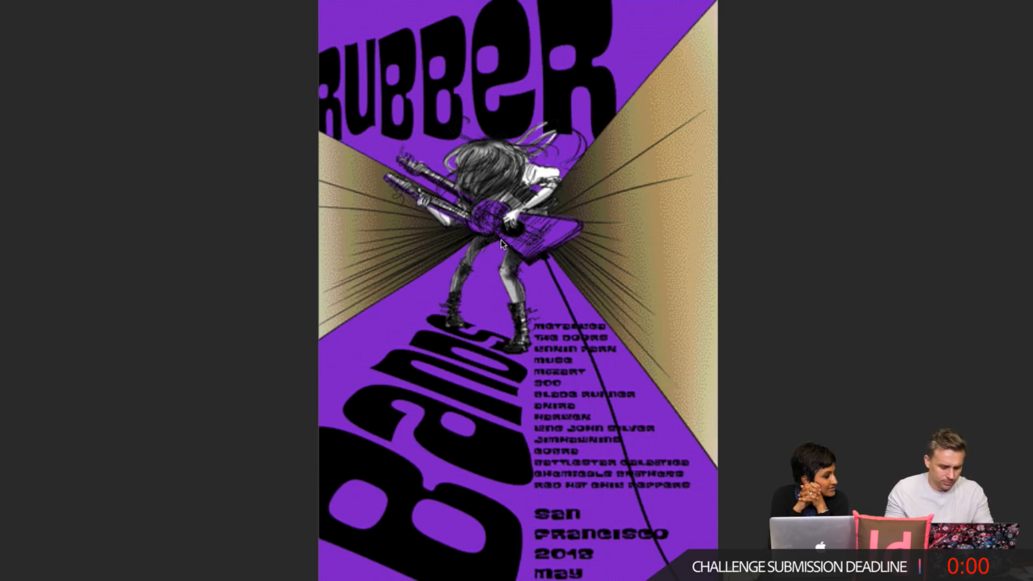
pyautogui.scroll(-1, 501, 243)
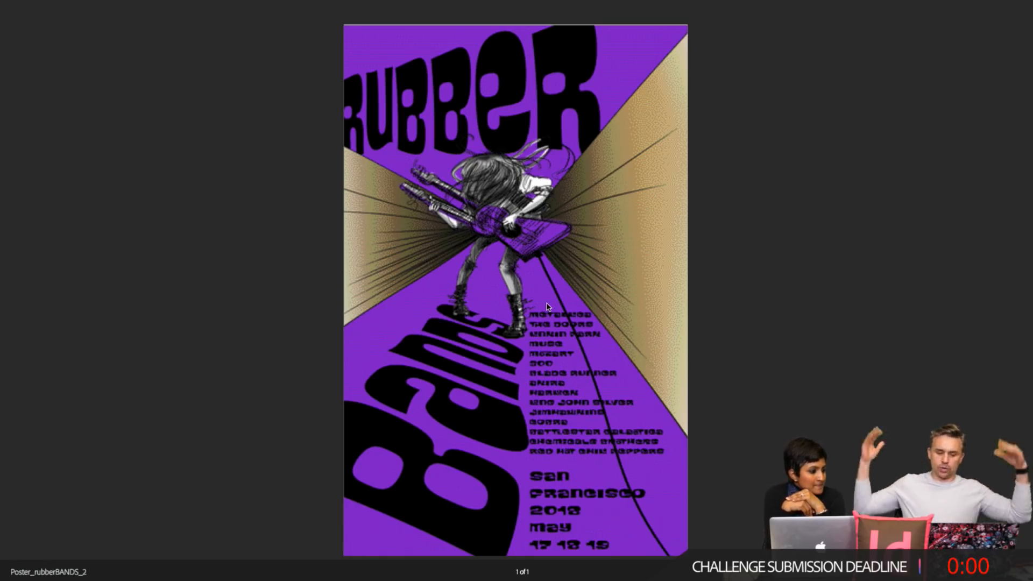
# Step: Open the Behance project Adobe Live Rubber Bands Challenge (2) and enlarge its green guitar poster to full view
pyautogui.moveTo(457, 4)
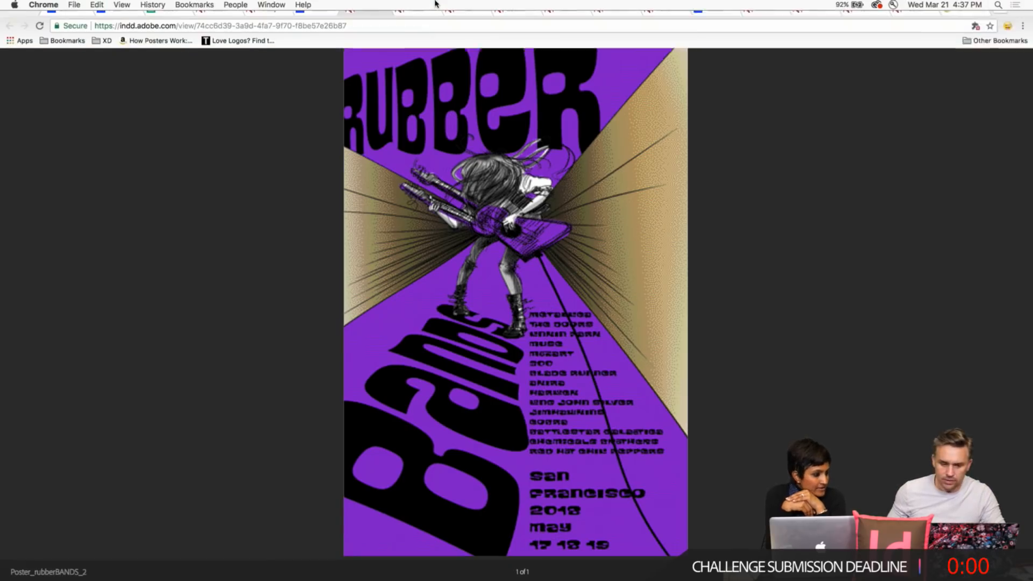
pyautogui.click(305, 26)
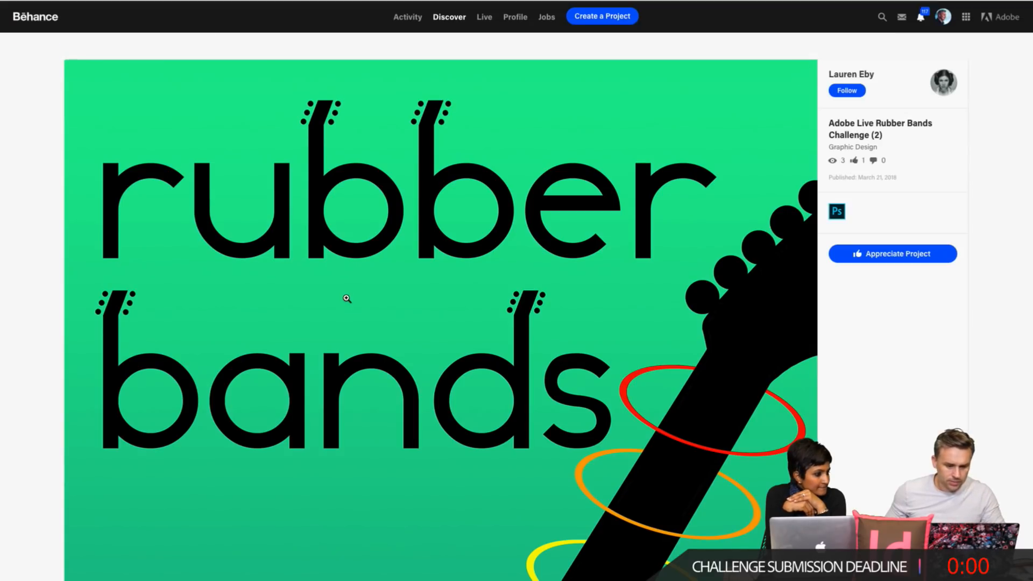
pyautogui.click(394, 300)
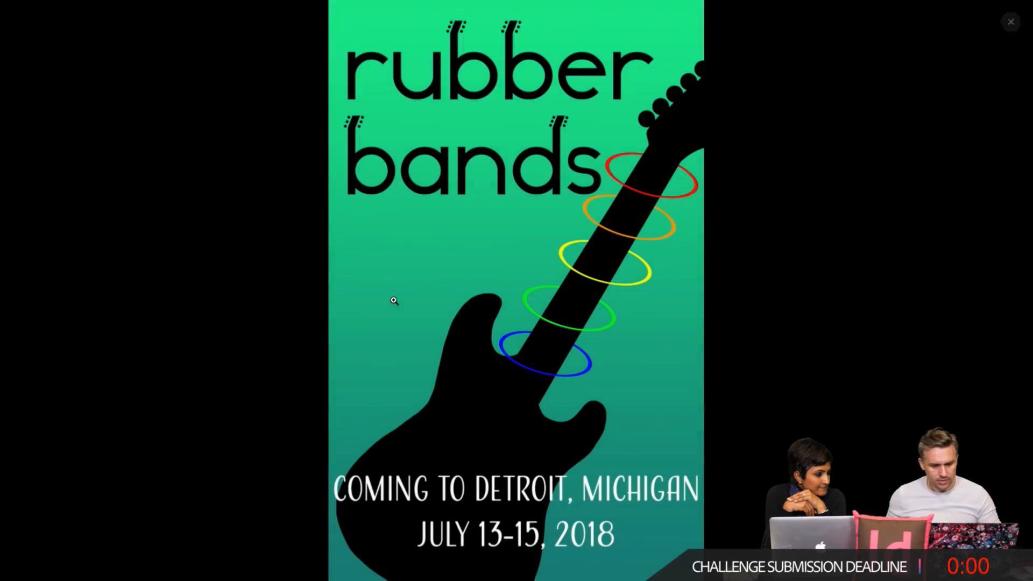